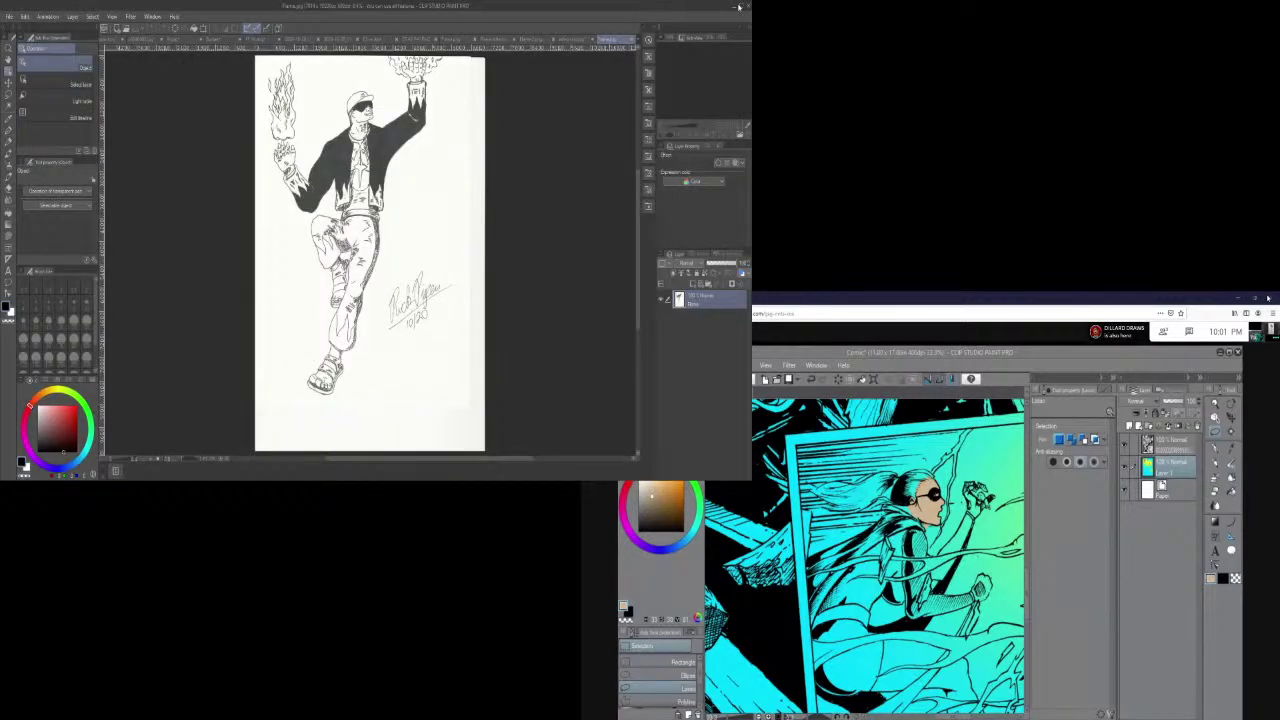
# - Crop the flame character drawing's canvas by pulling its bottom edge up to just below the foot and its right edge inward
pyautogui.click(739, 7)
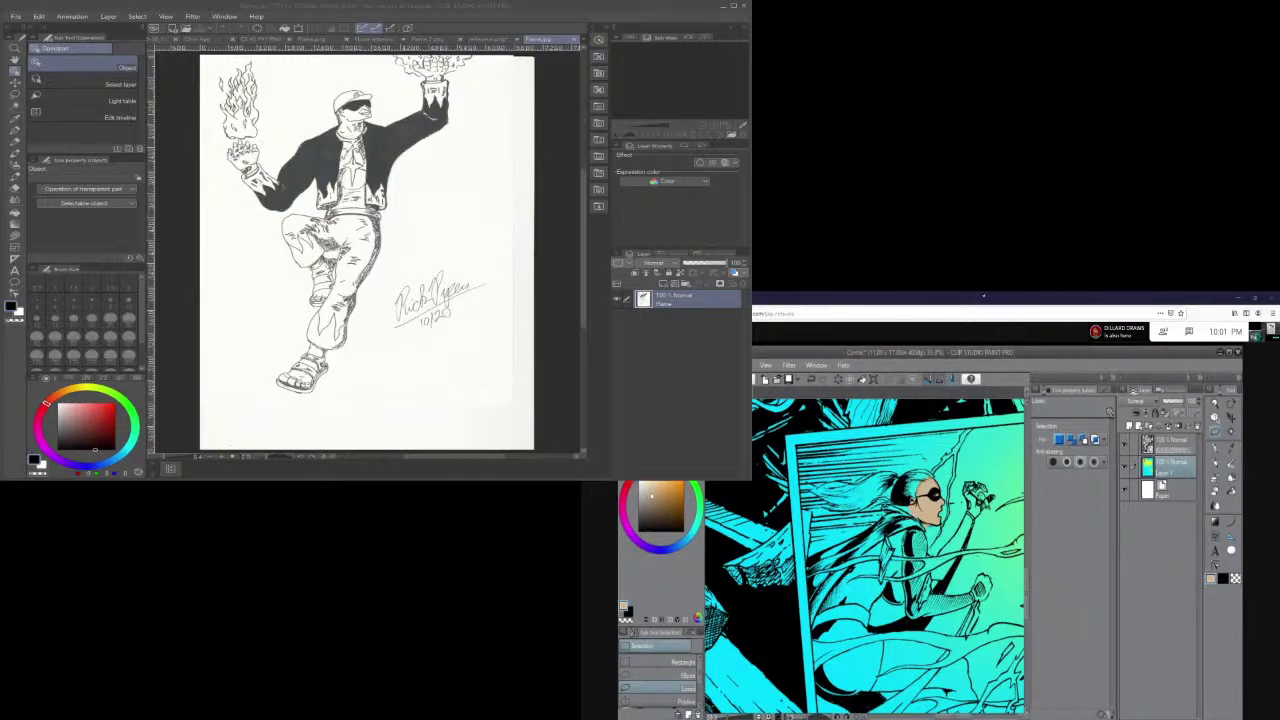
pyautogui.click(627, 4)
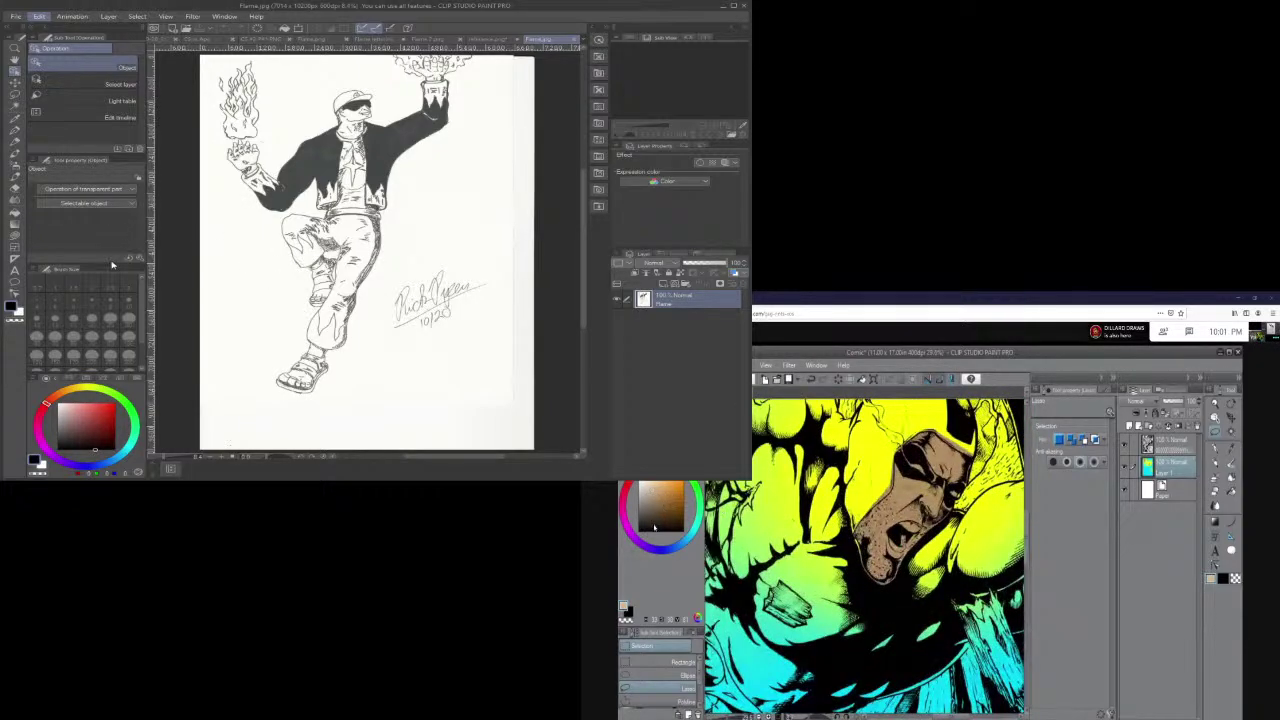
pyautogui.hotkey('ctrl', 't')
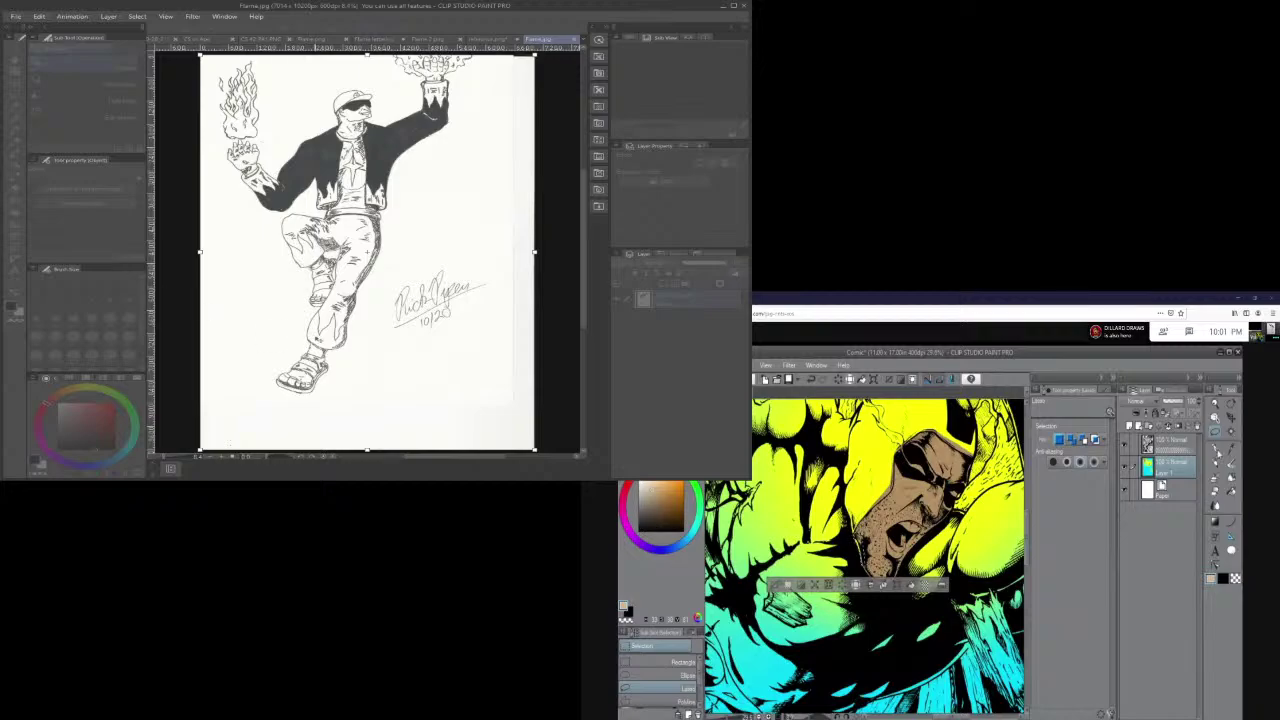
pyautogui.moveTo(367, 451); pyautogui.dragTo(365, 396)
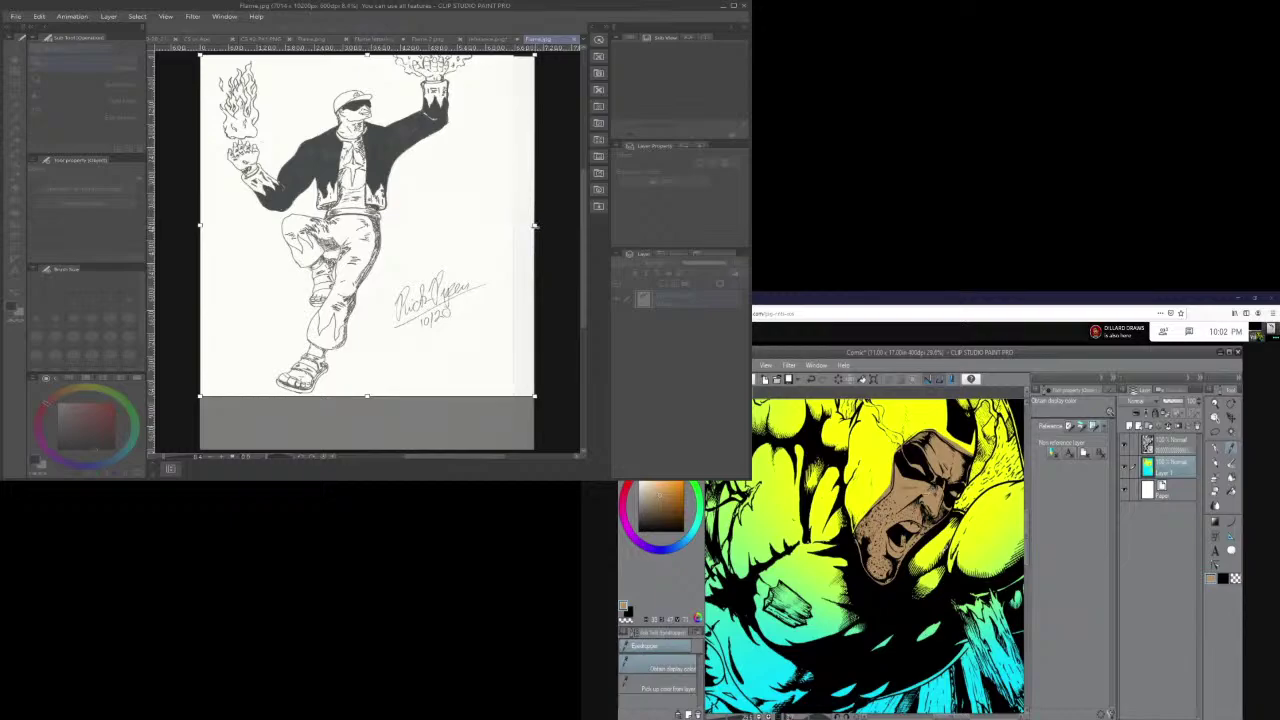
pyautogui.moveTo(535, 226); pyautogui.dragTo(496, 227)
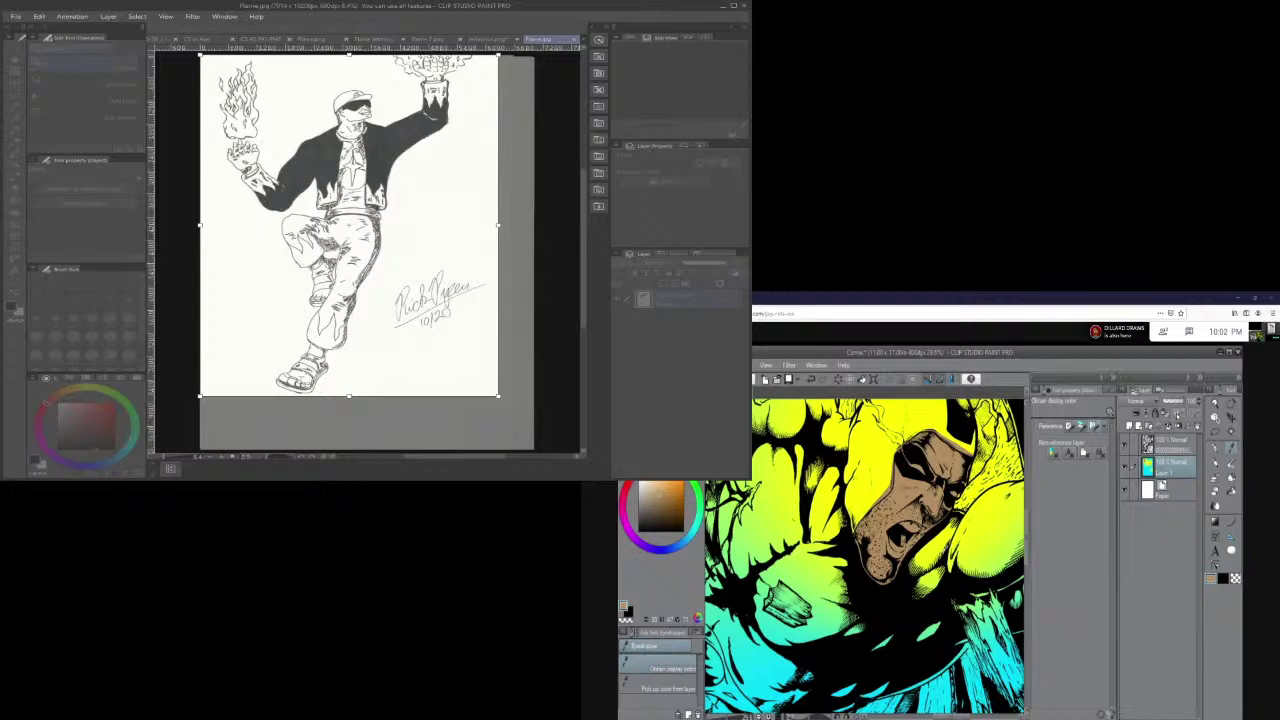
pyautogui.press('Return')
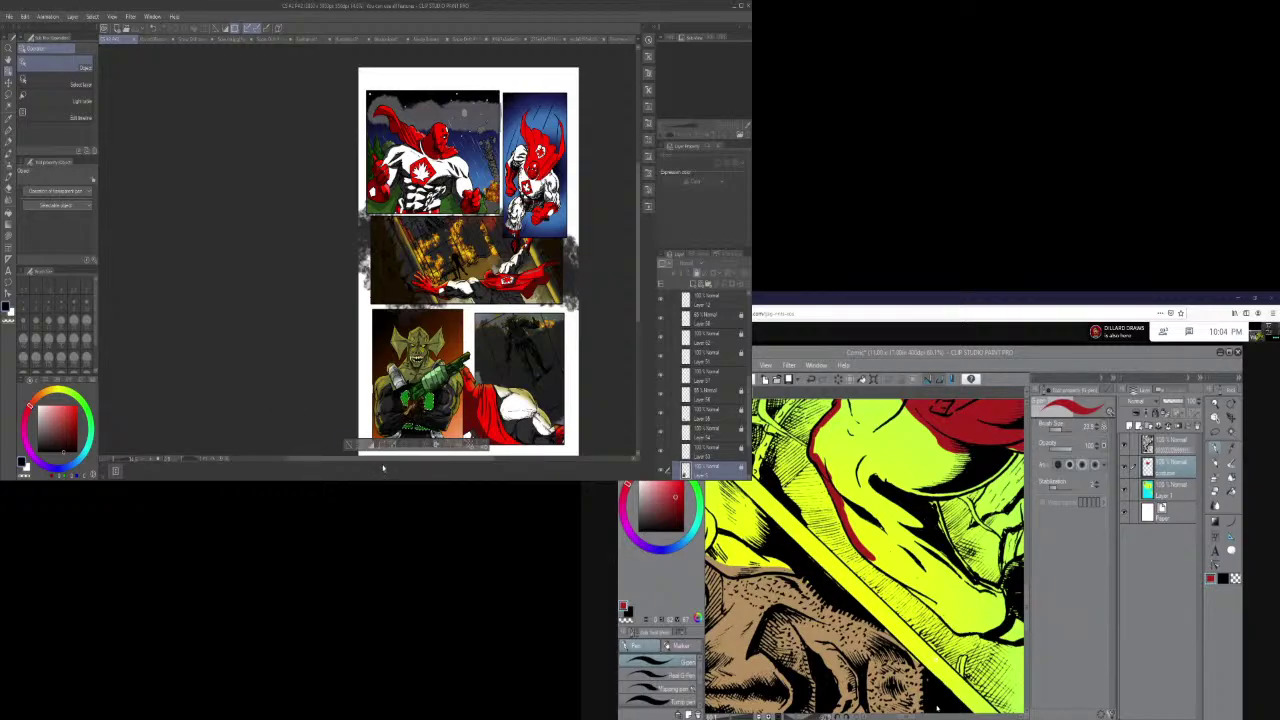
# - Toggle the villain's color layer in the Panel 4 folder off and on to examine what it contributes
pyautogui.moveTo(383, 467); pyautogui.dragTo(420, 464)
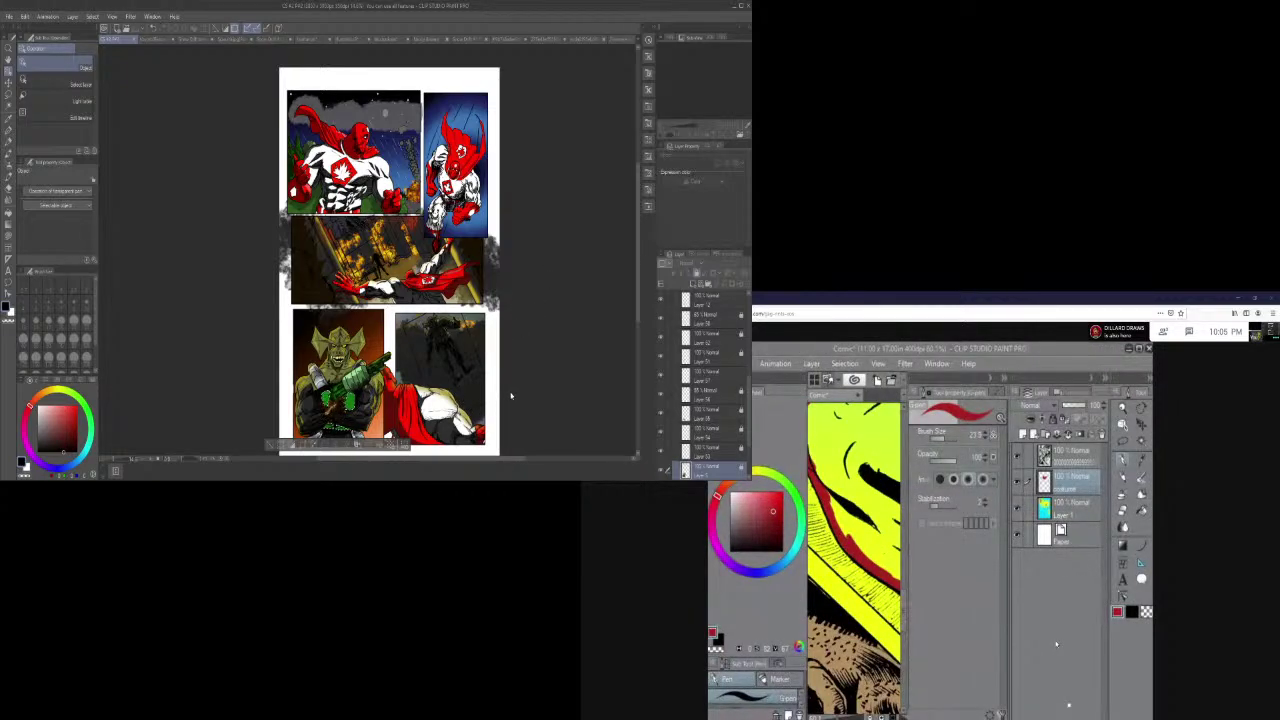
pyautogui.scroll(5, 528, 381)
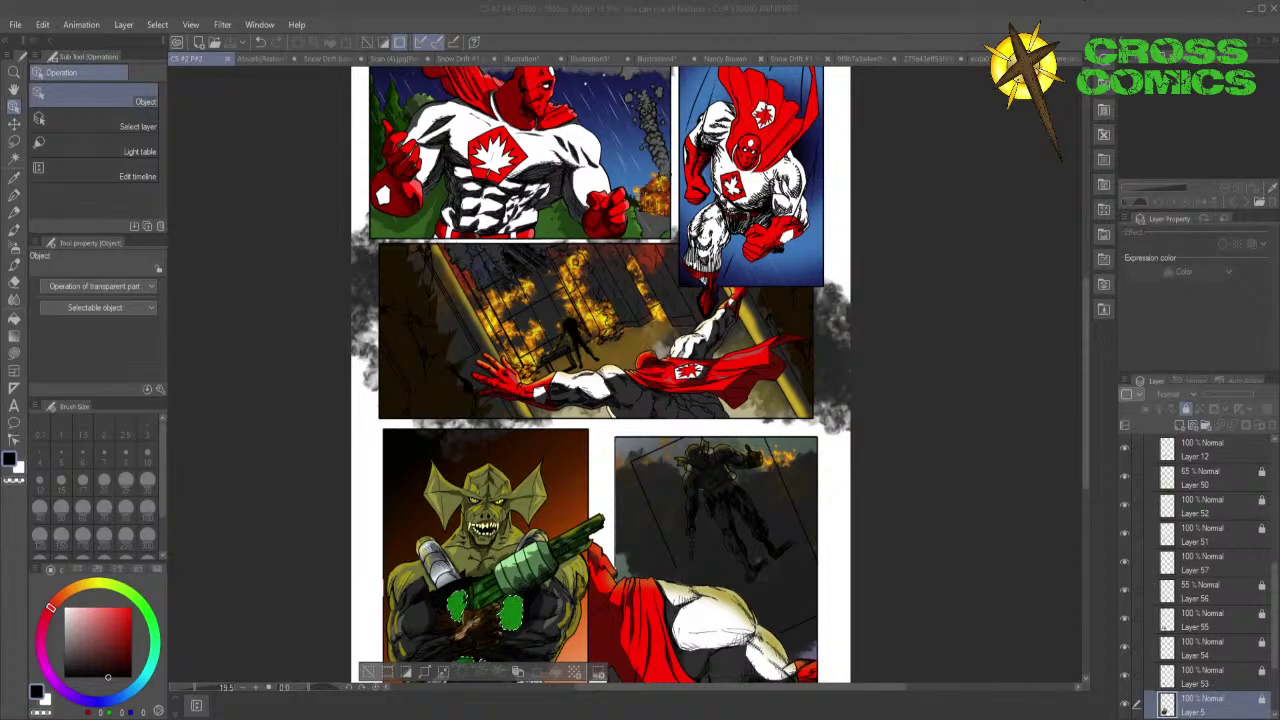
pyautogui.click(240, 473)
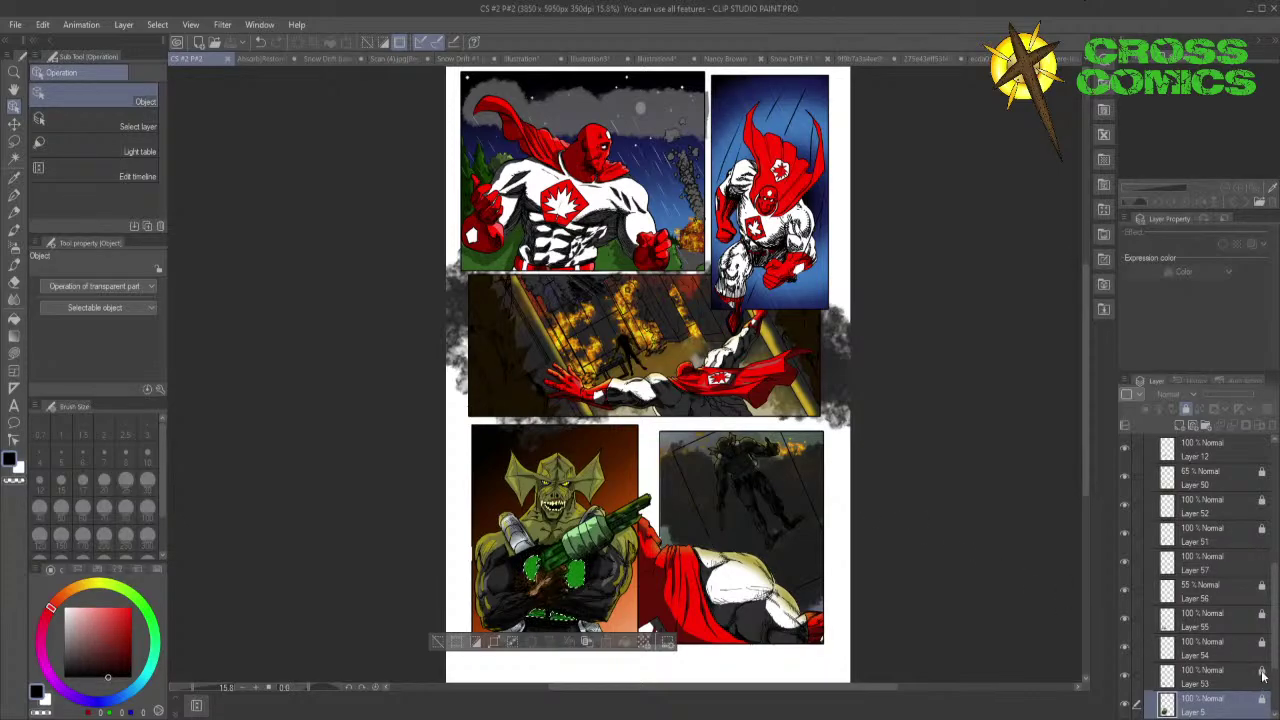
pyautogui.scroll(-2, 1276, 676)
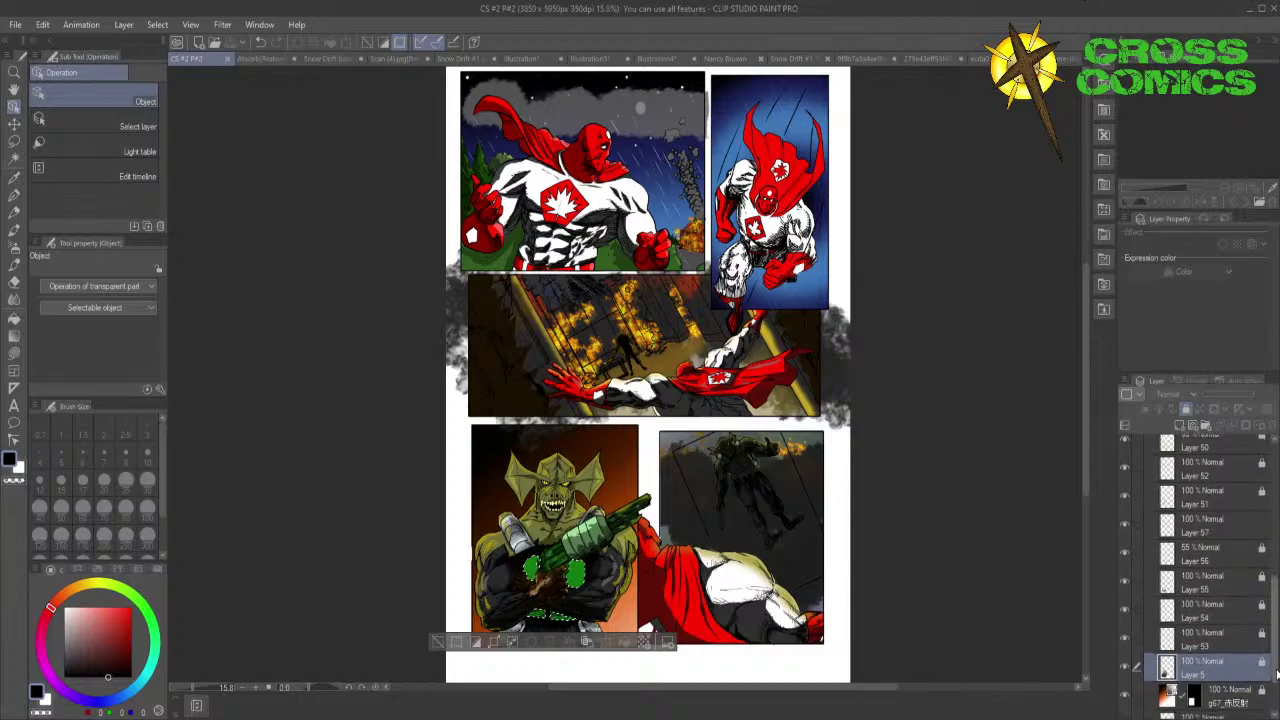
pyautogui.scroll(-2, 1276, 676)
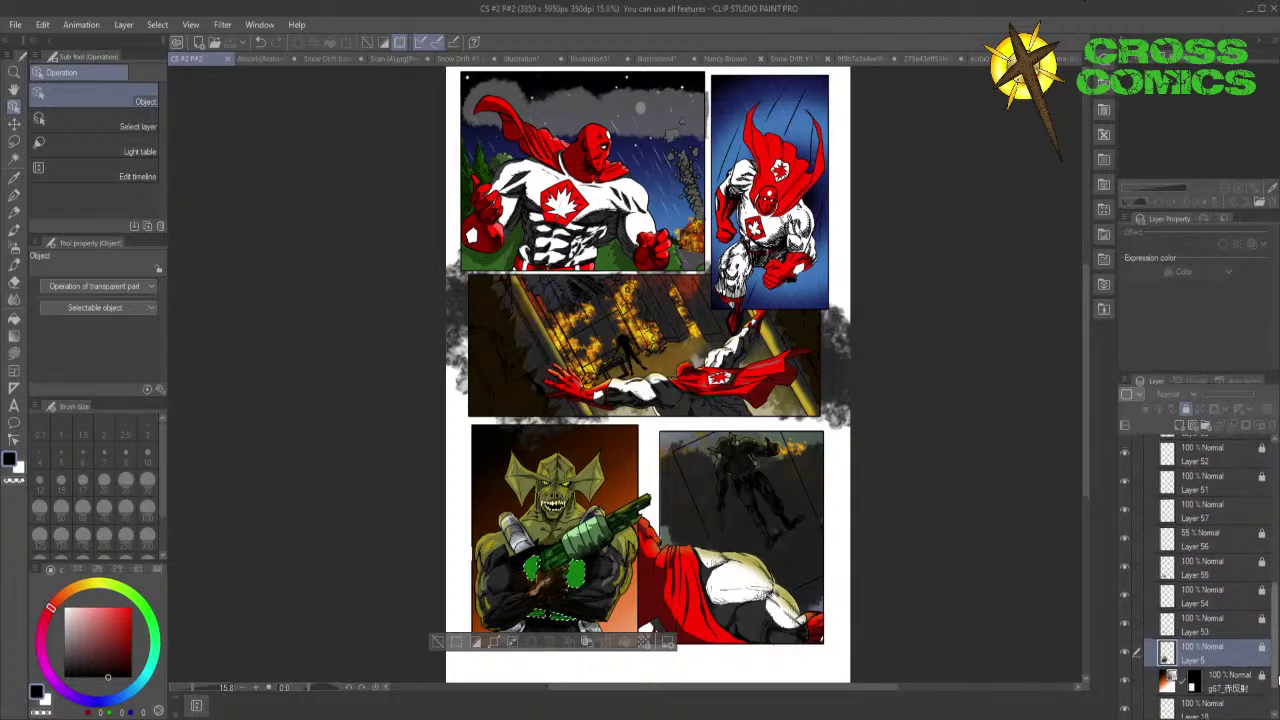
pyautogui.scroll(-3, 1270, 670)
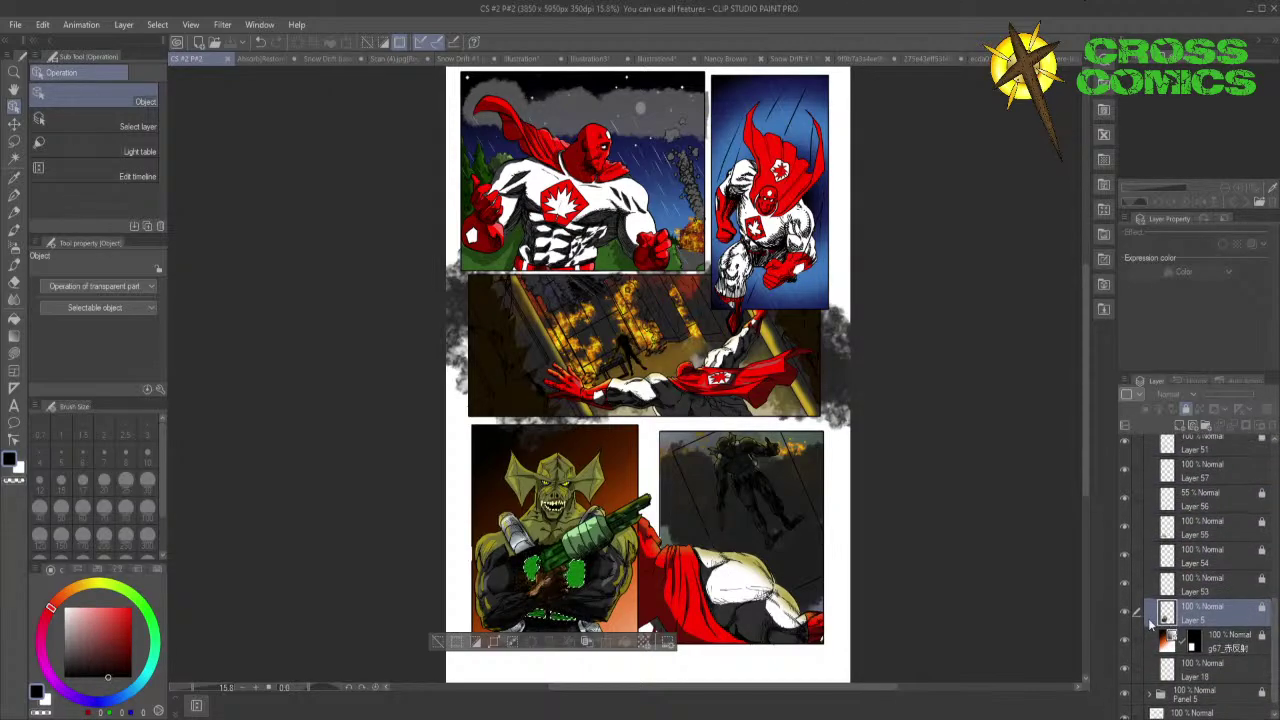
pyautogui.click(1122, 612)
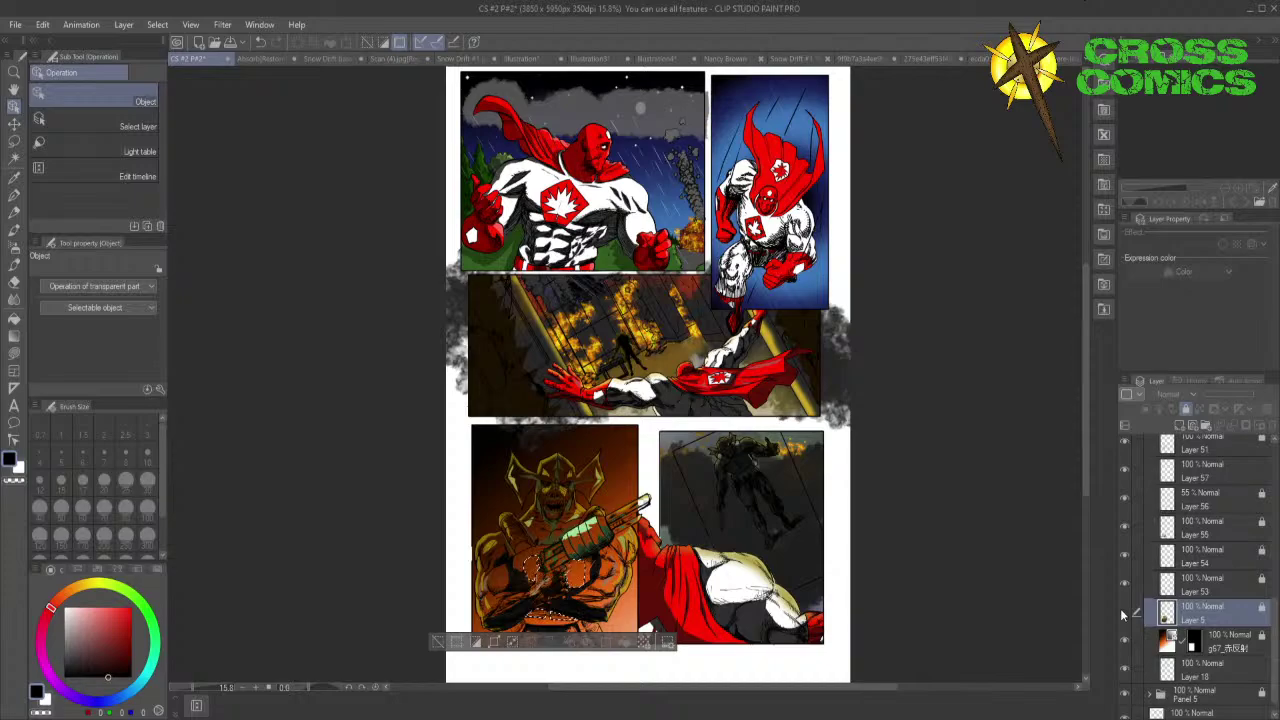
pyautogui.click(1121, 609)
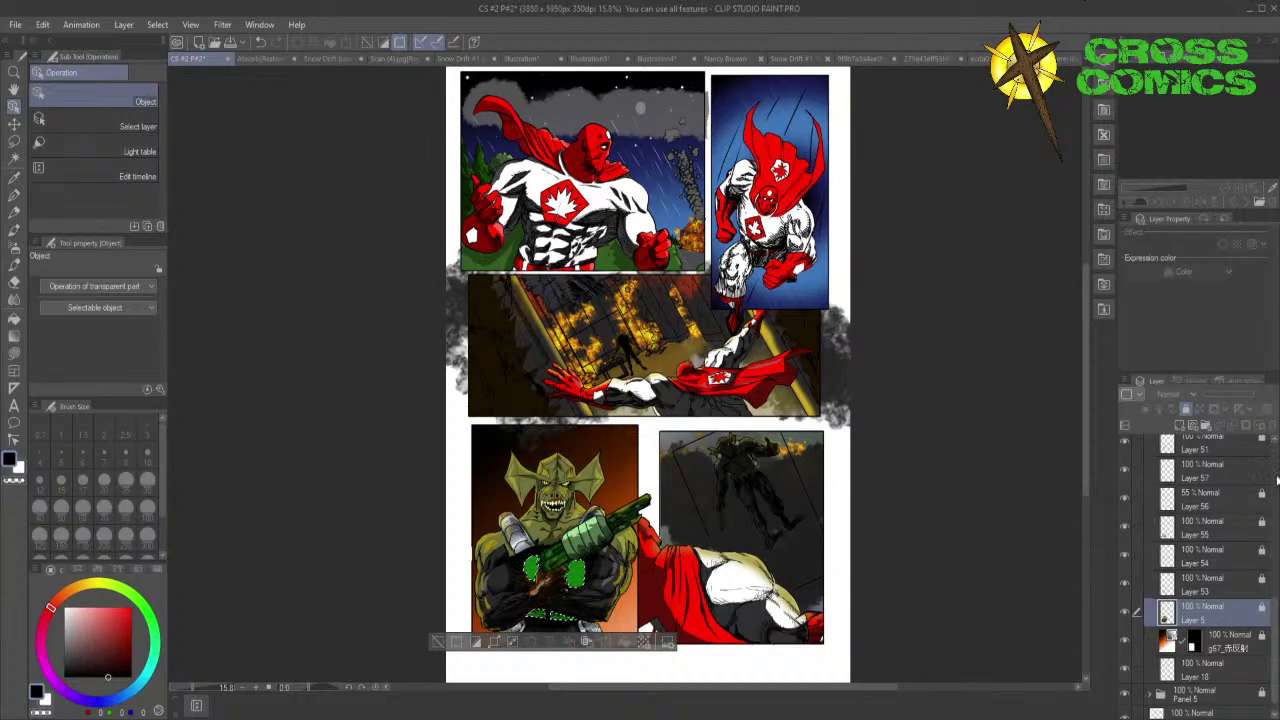
# - Collapse the Panel 4 layer folder, expand Panel 3, and toggle Layer 41 off and on to inspect it
pyautogui.scroll(5, 1276, 480)
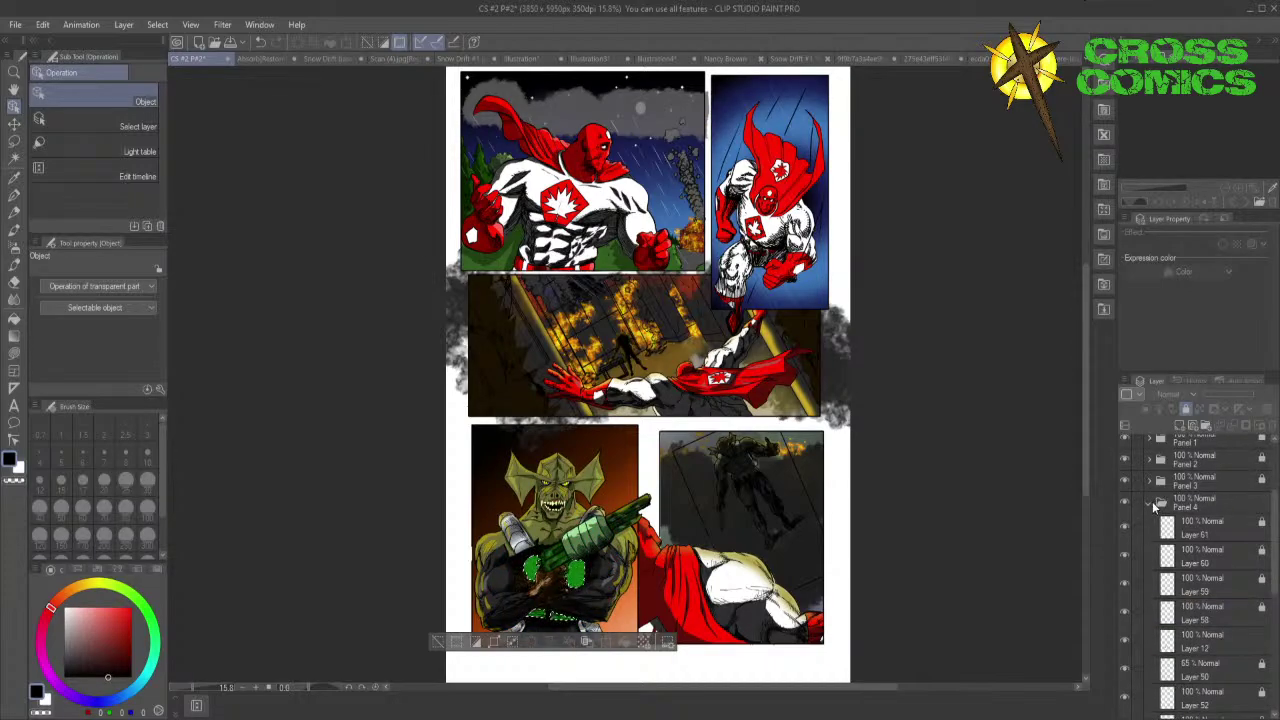
pyautogui.click(1151, 502)
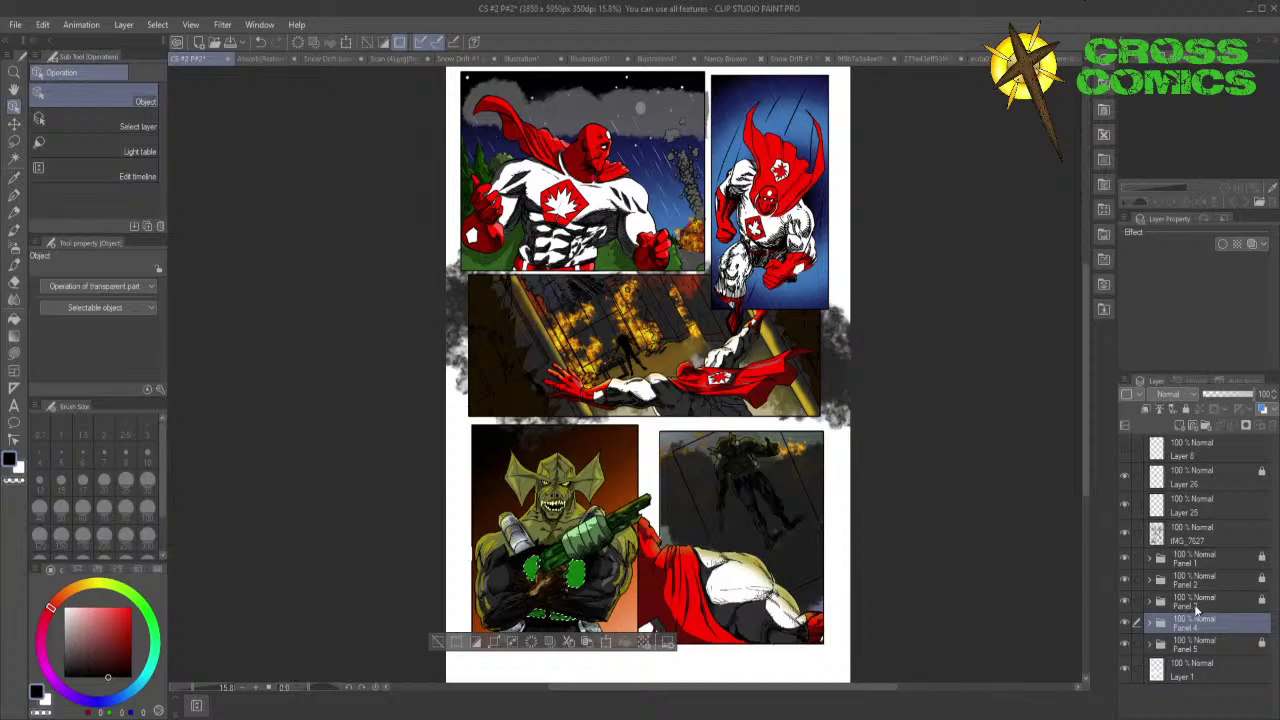
pyautogui.click(1148, 602)
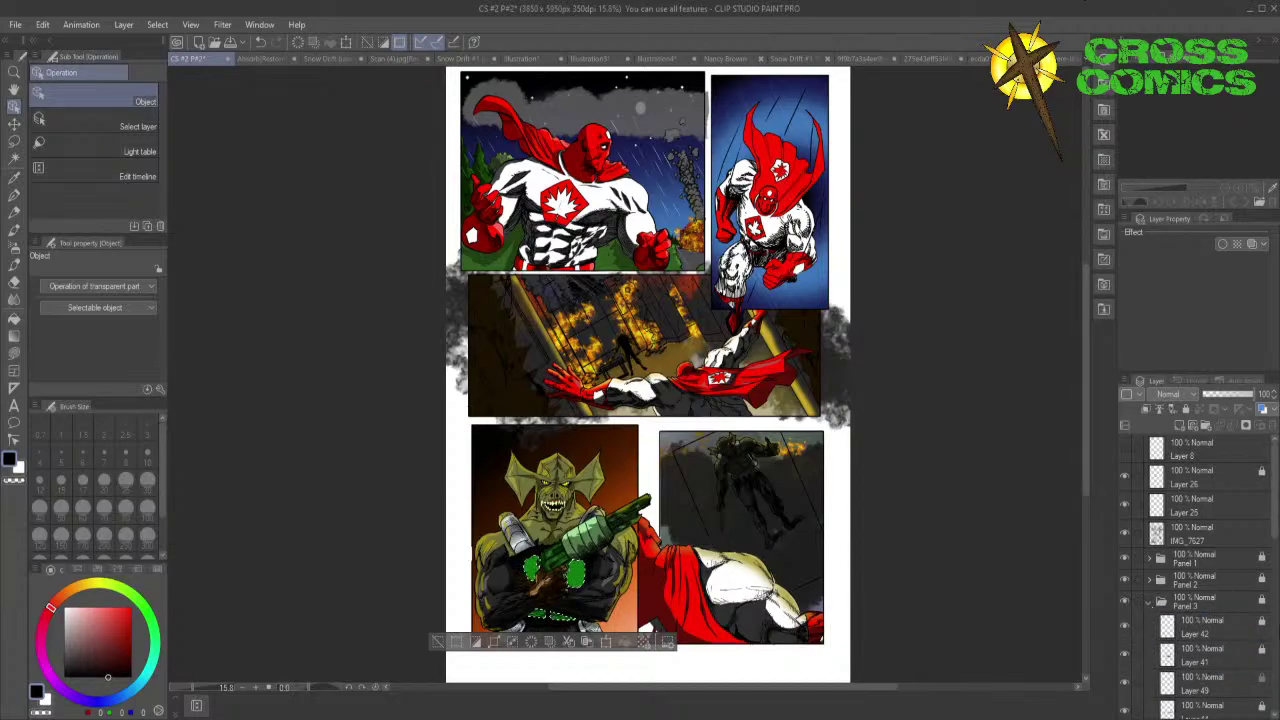
pyautogui.scroll(-5, 1268, 555)
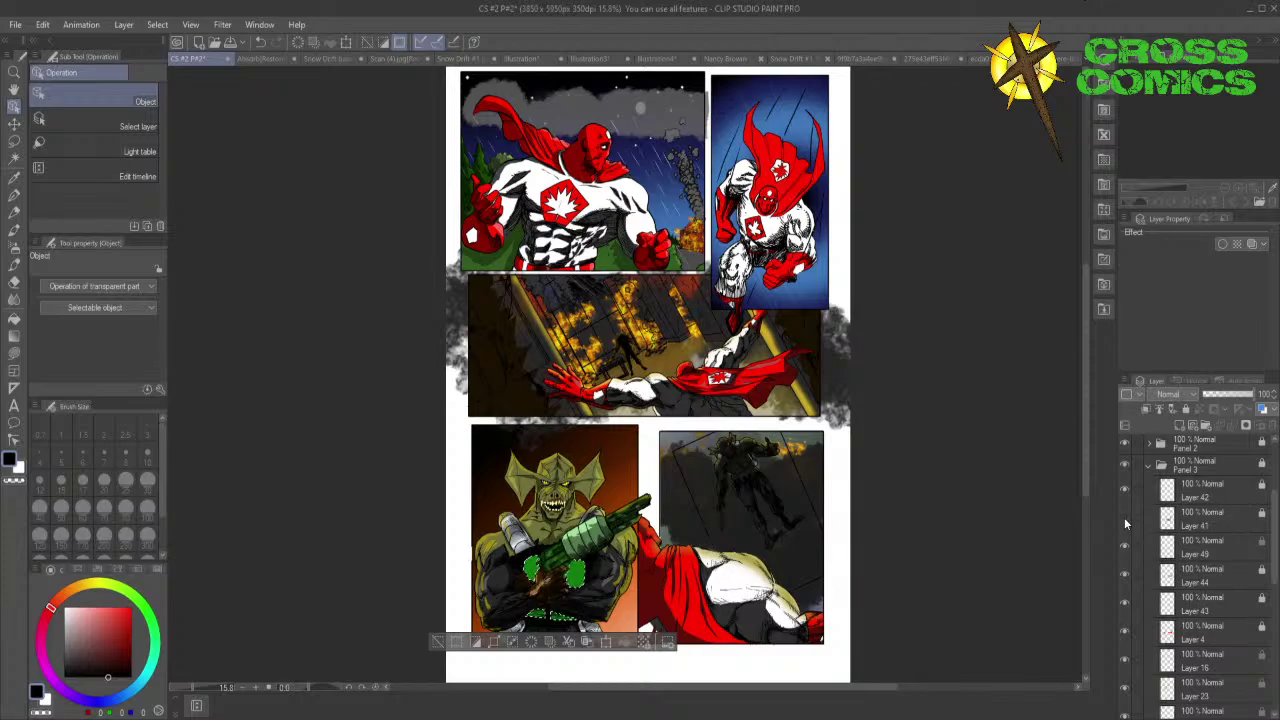
pyautogui.click(1124, 518)
pyautogui.click(1124, 518)
# - Toggle Layer 66 in the Panel 3 folder to compare its smoke and shadow effect, and move it higher in the layer stack
pyautogui.moveTo(1275, 567); pyautogui.dragTo(1274, 636)
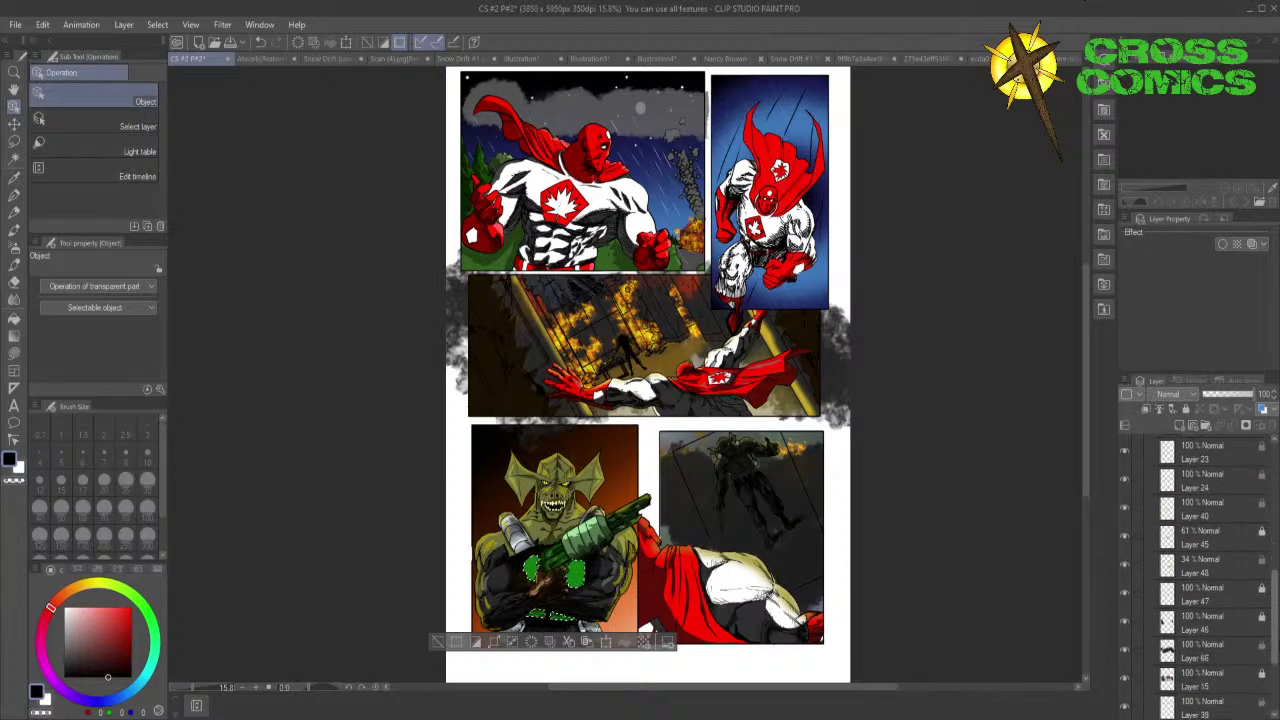
pyautogui.click(1126, 651)
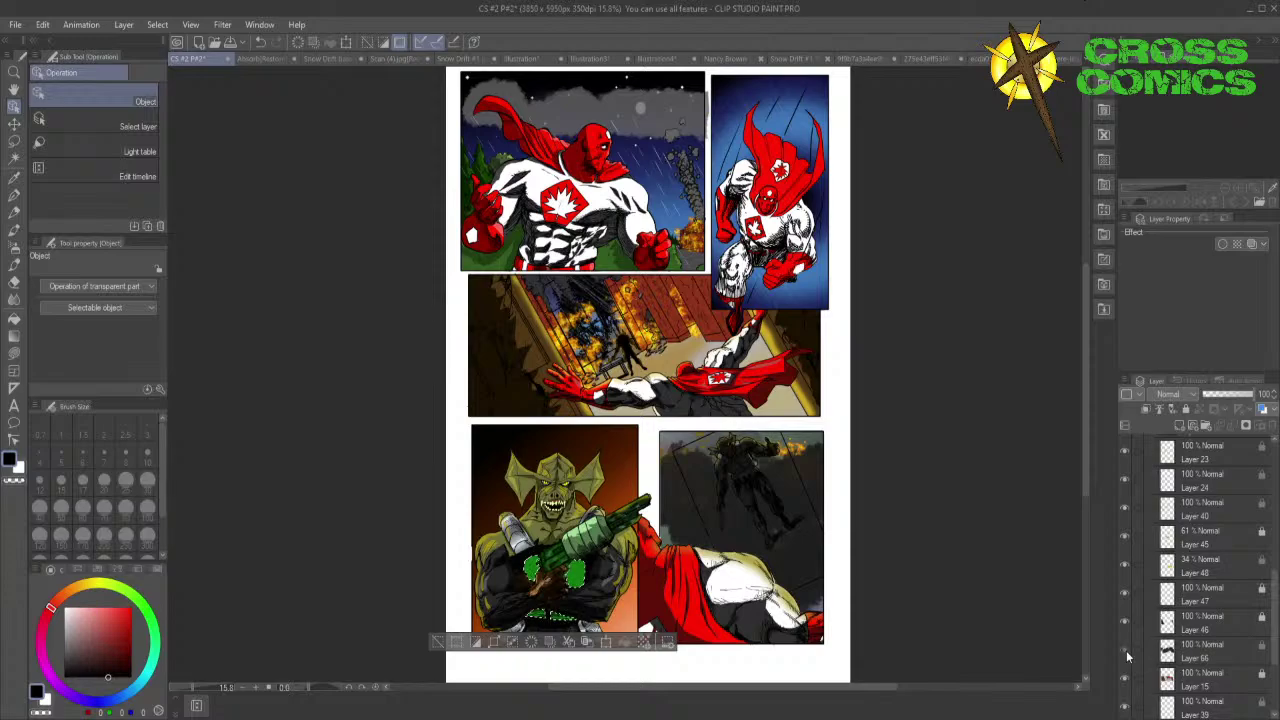
pyautogui.click(1126, 650)
pyautogui.click(1126, 650)
pyautogui.click(1125, 651)
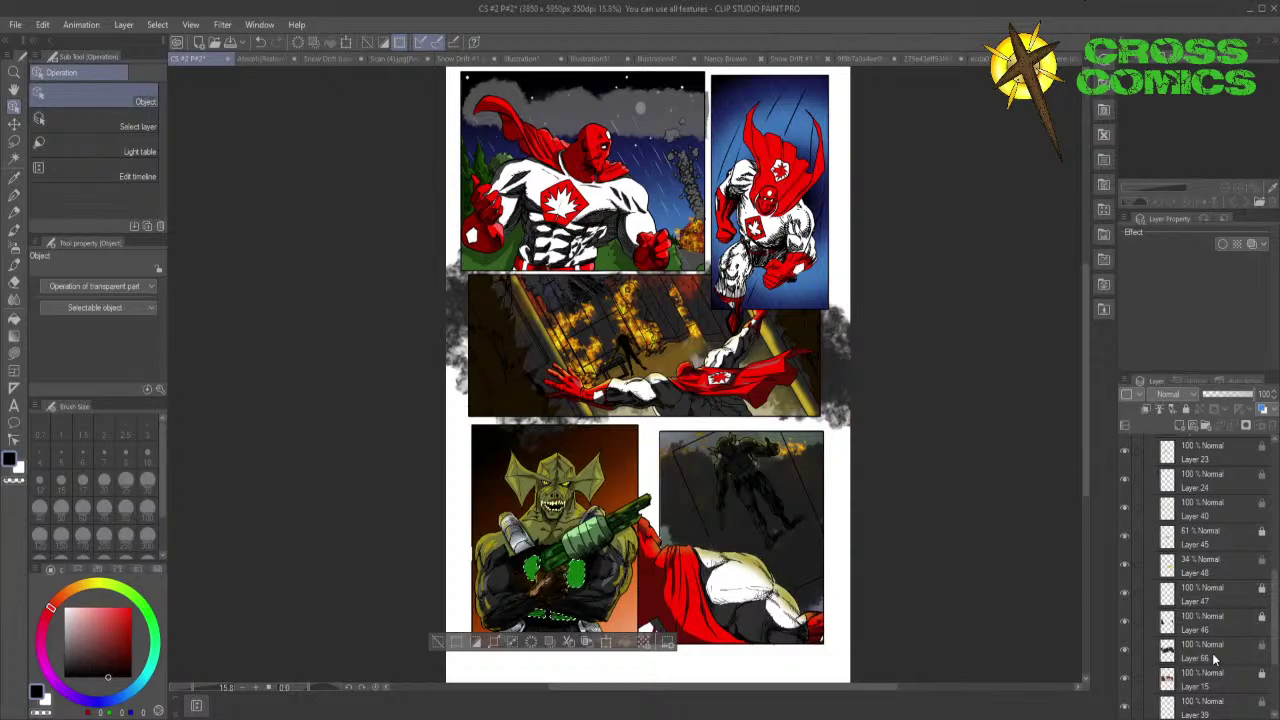
pyautogui.moveTo(1212, 653); pyautogui.dragTo(1216, 535)
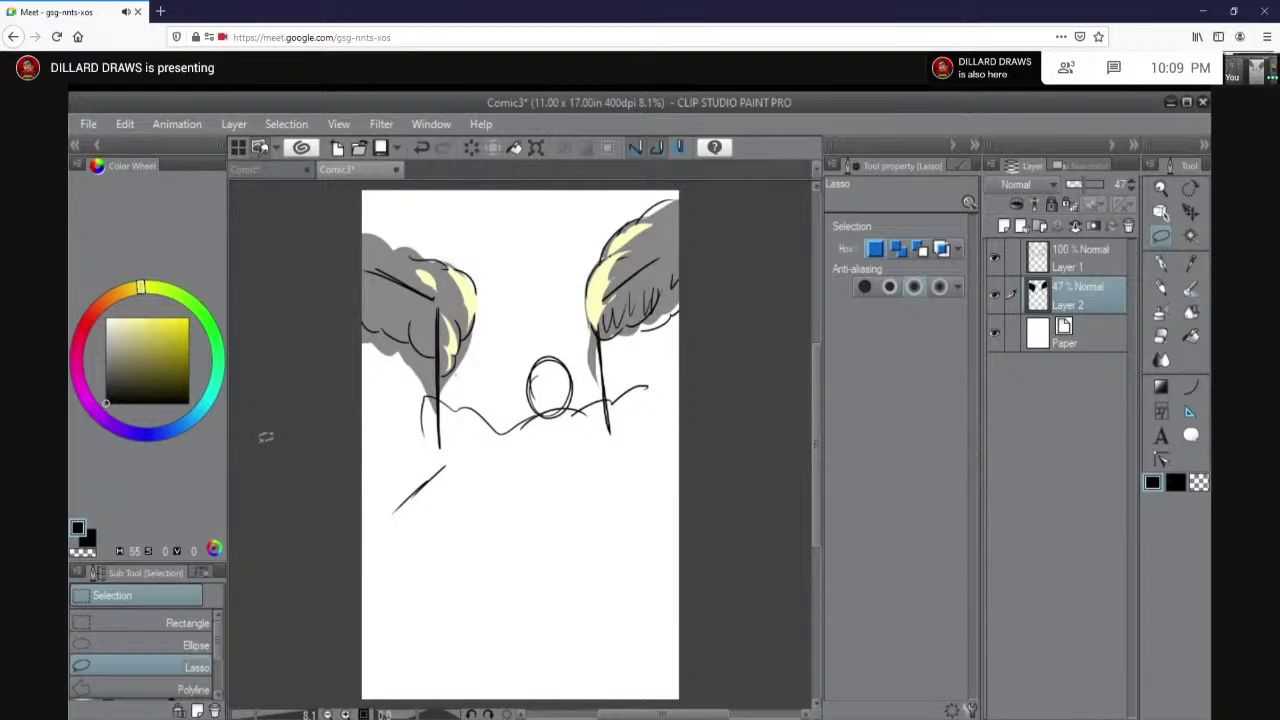
# - Admit the waiting participant to the Google Meet call
pyautogui.moveTo(523, 680)
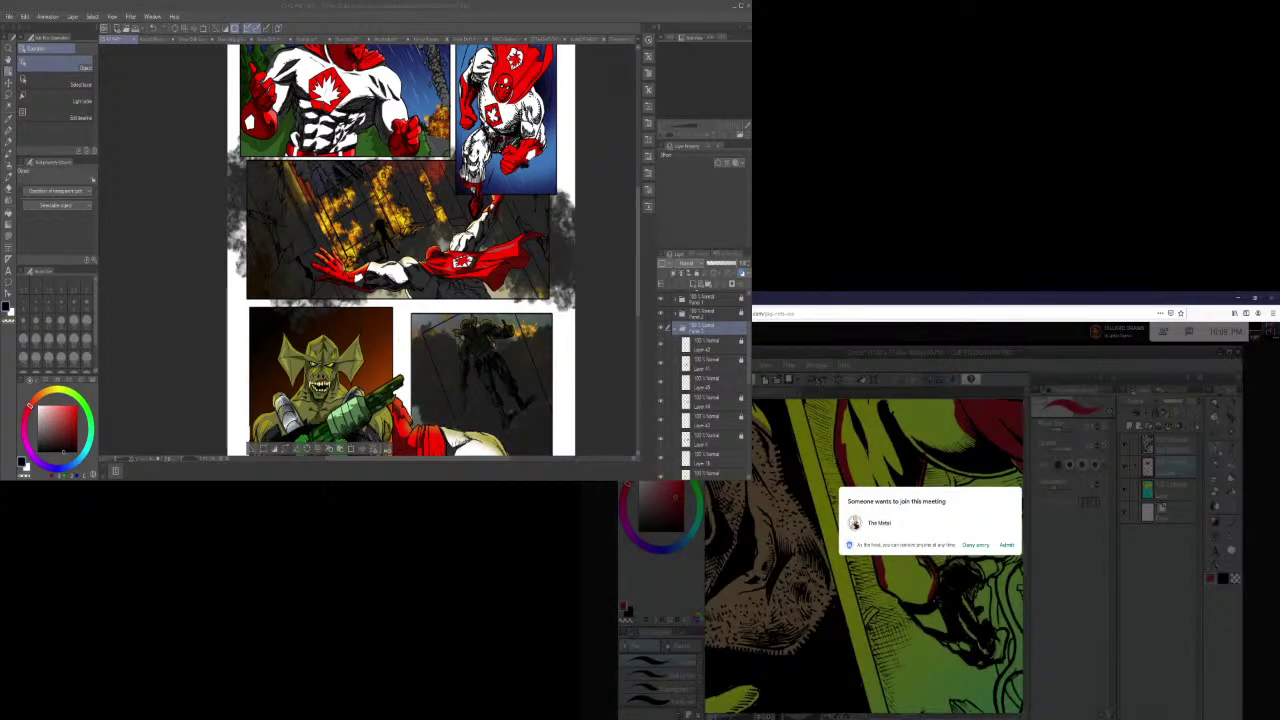
pyautogui.click(1007, 545)
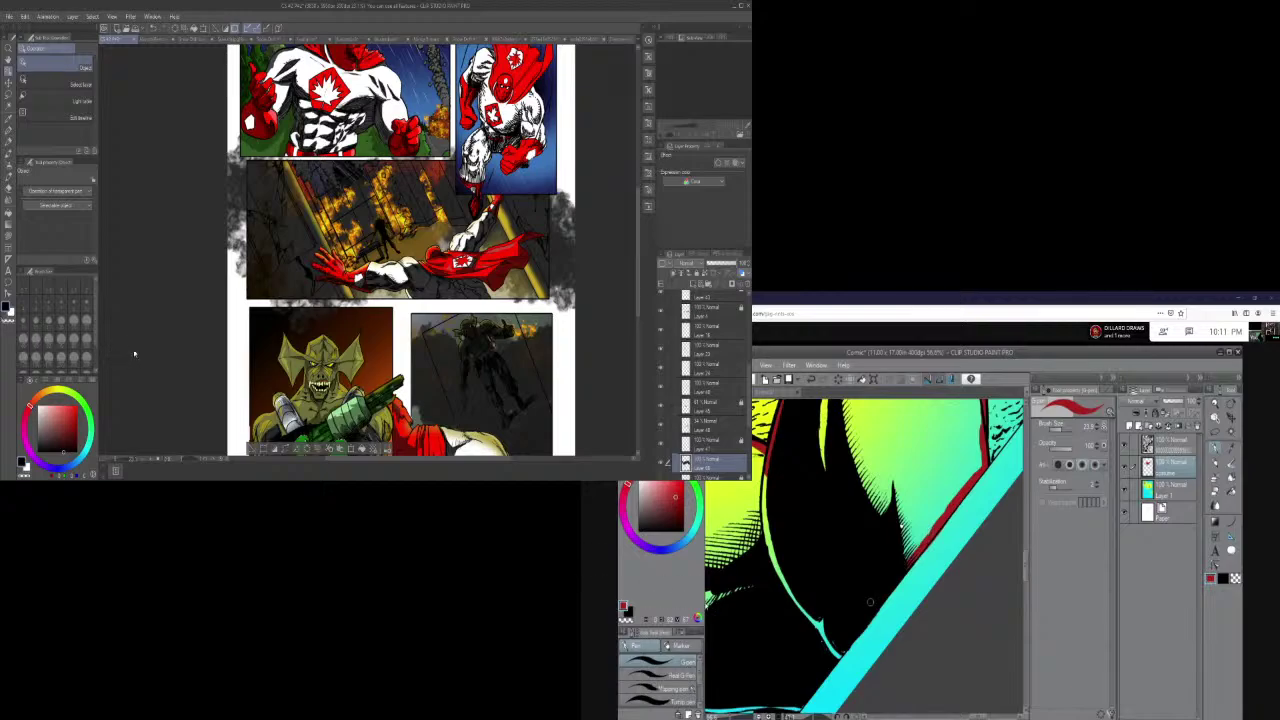
# - Switch to the cloud decoration brush for working on the burning-building panel
pyautogui.scroll(2, 354, 238)
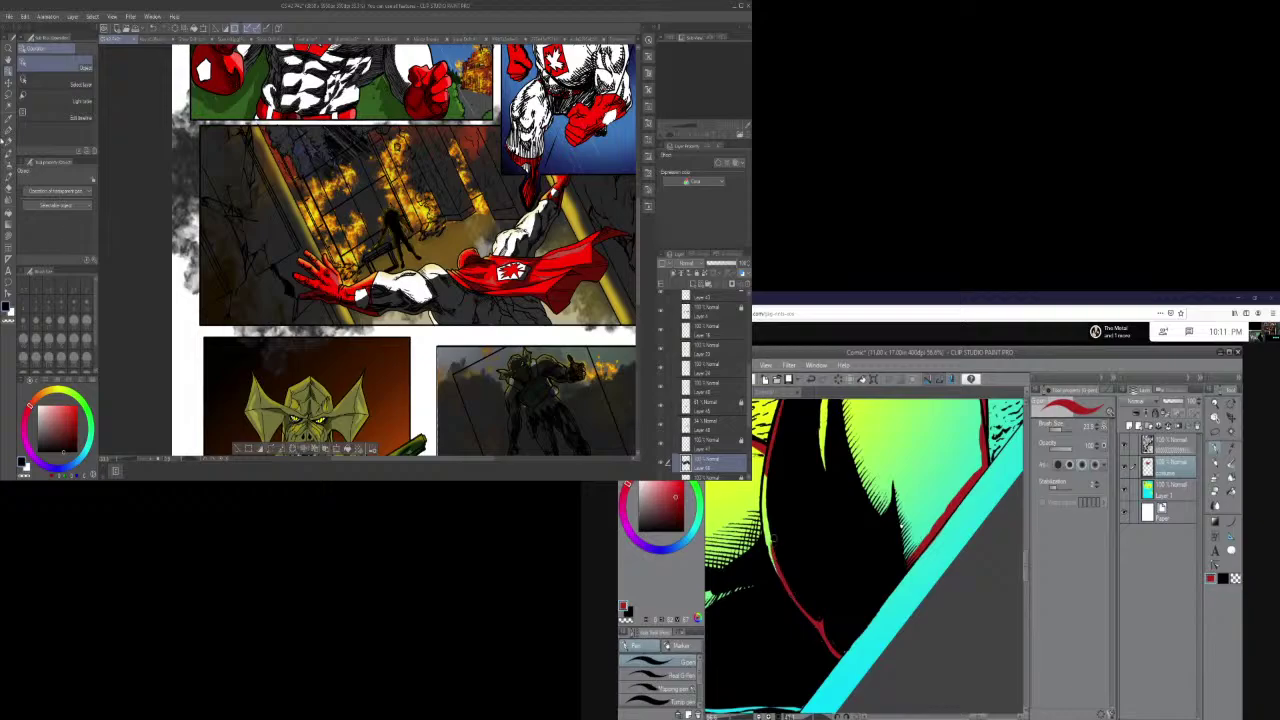
pyautogui.click(9, 117)
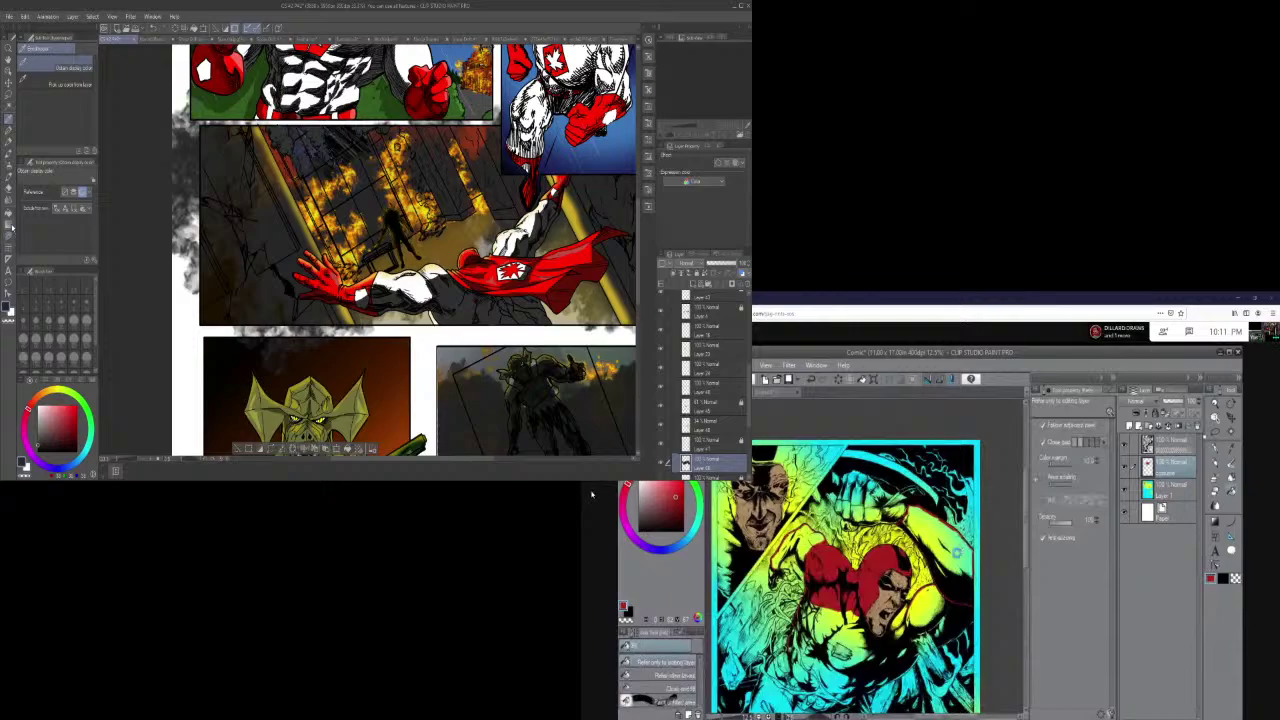
pyautogui.click(9, 168)
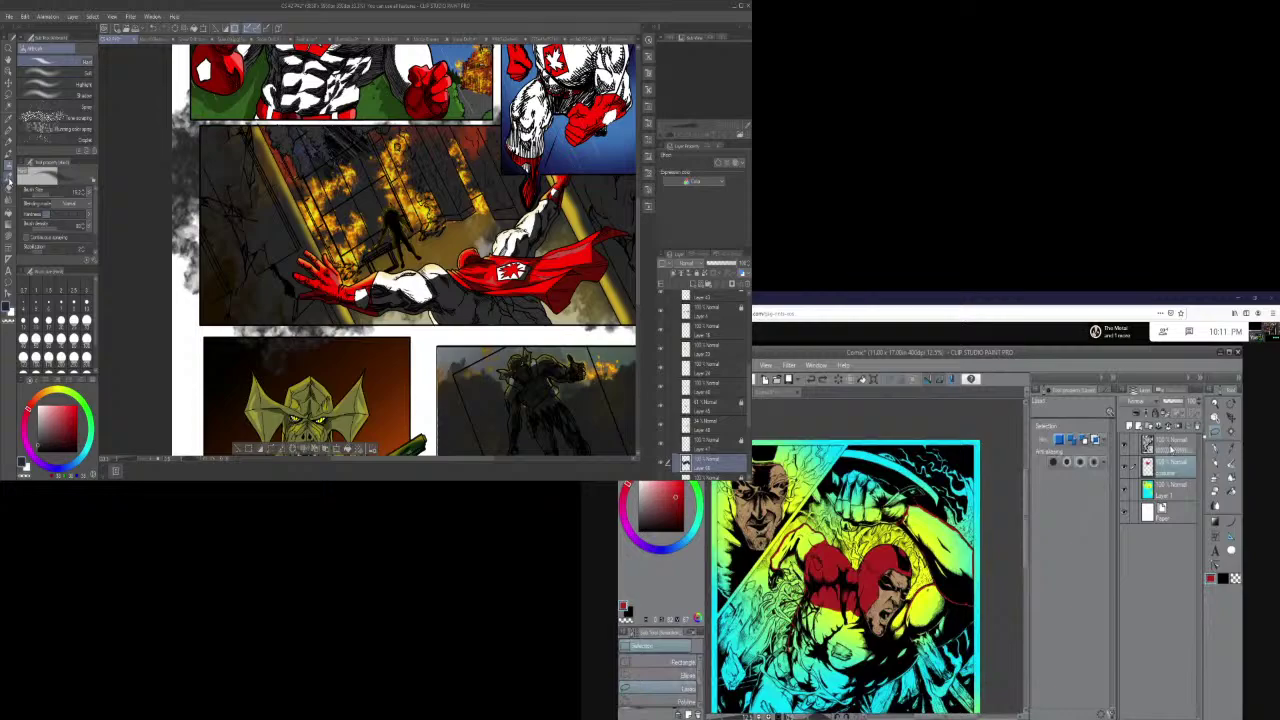
pyautogui.click(9, 182)
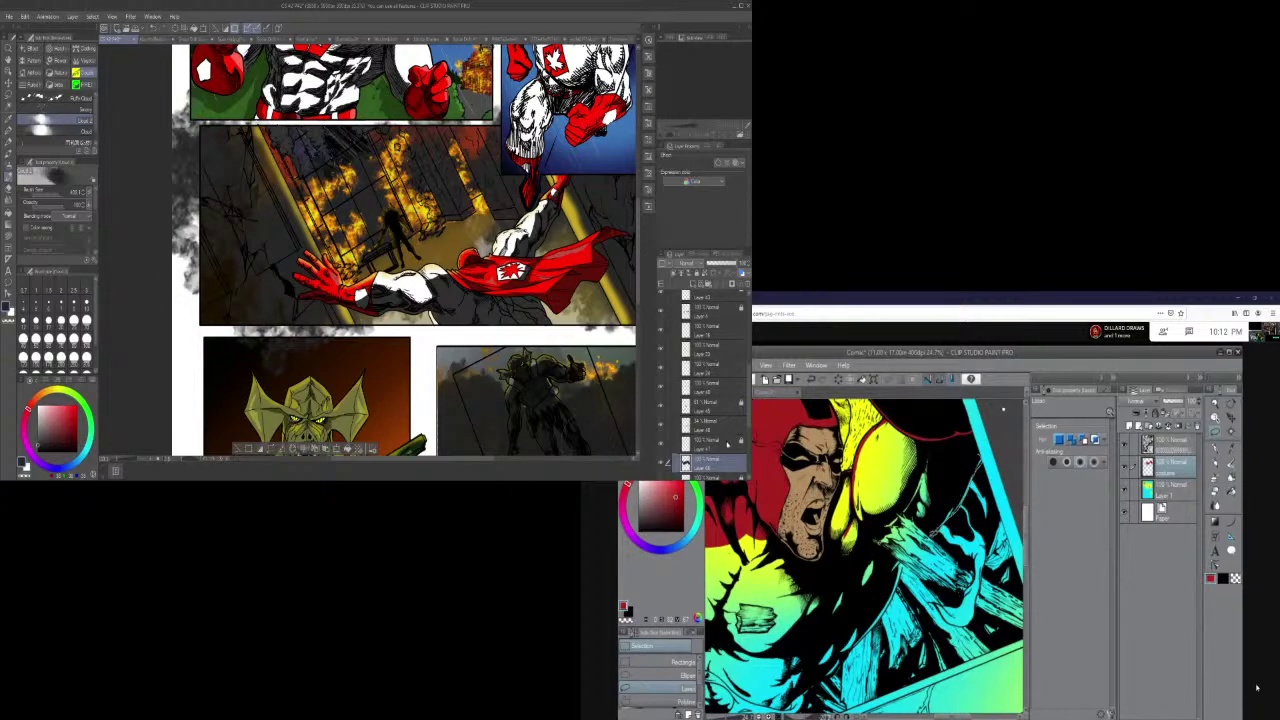
# - Try Layer 66 at different heights in the Panel 3 stack and place it between Layer 40 and Layer 45
pyautogui.moveTo(710, 474); pyautogui.dragTo(702, 384)
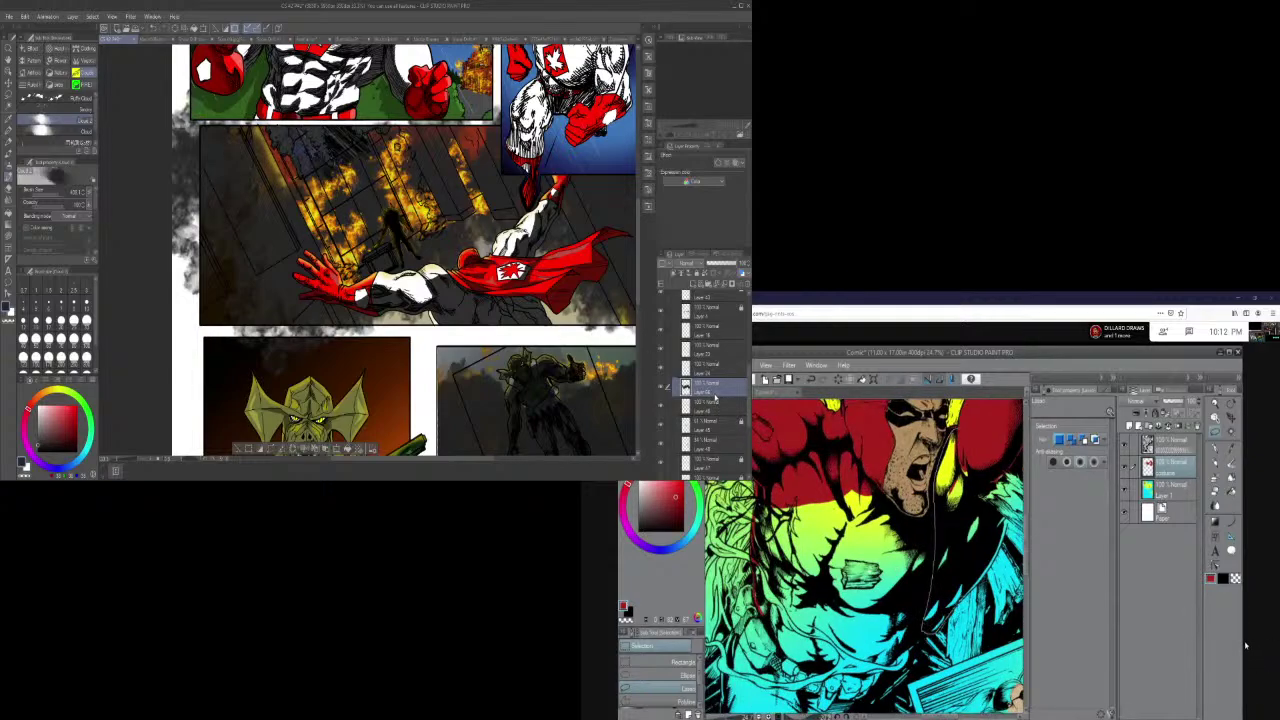
pyautogui.moveTo(714, 398); pyautogui.dragTo(712, 338)
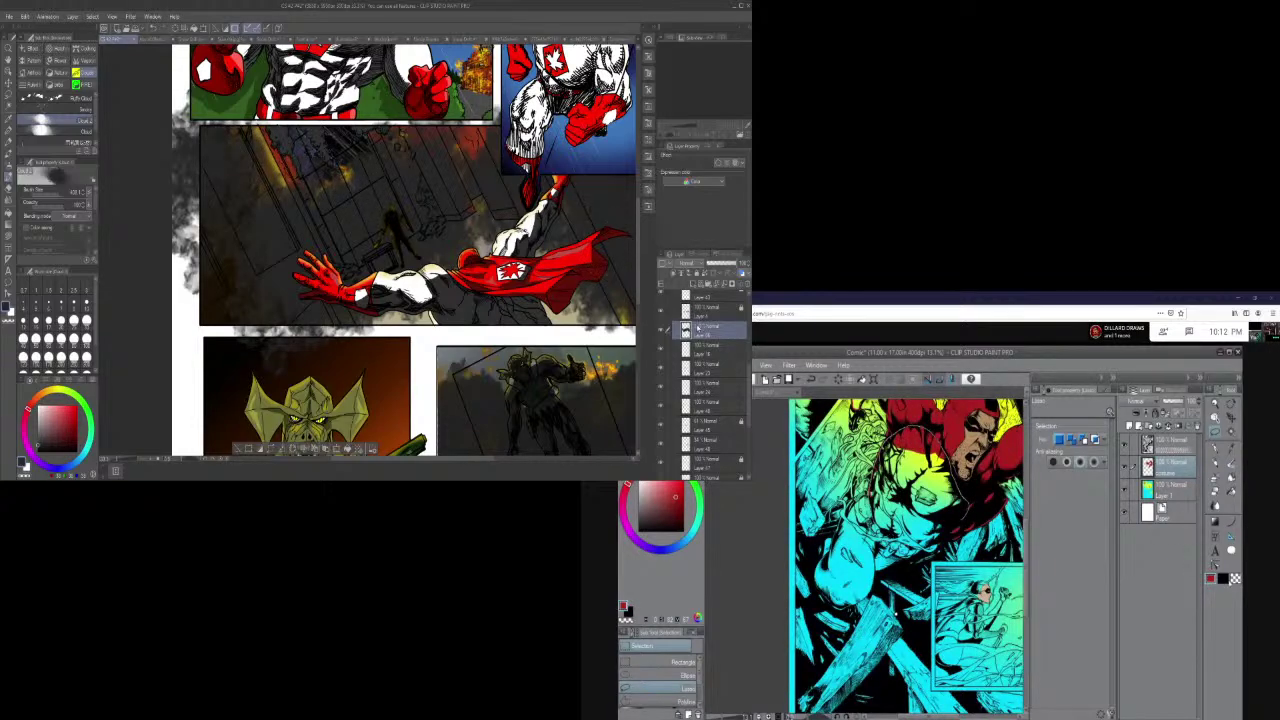
pyautogui.moveTo(703, 337); pyautogui.dragTo(706, 420)
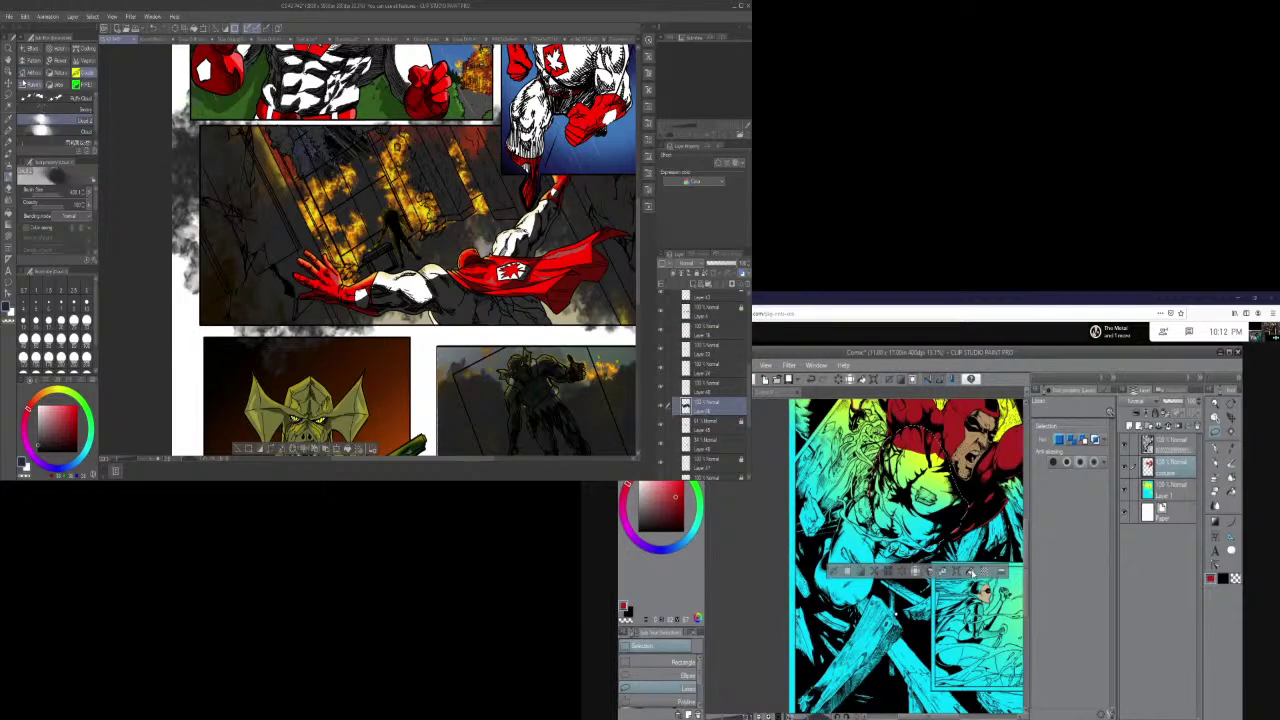
# - Clear the active selection on the page with the Lasso tool and return to the cloud decoration brush
pyautogui.click(10, 97)
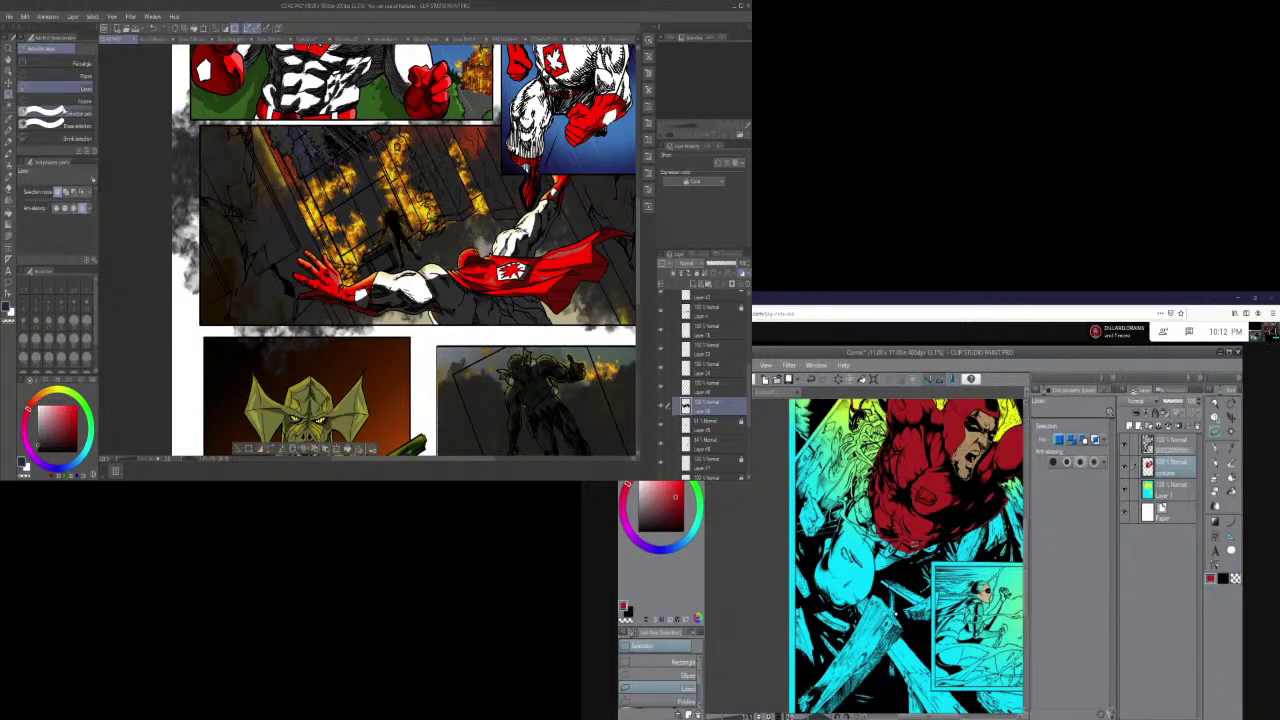
pyautogui.click(76, 130)
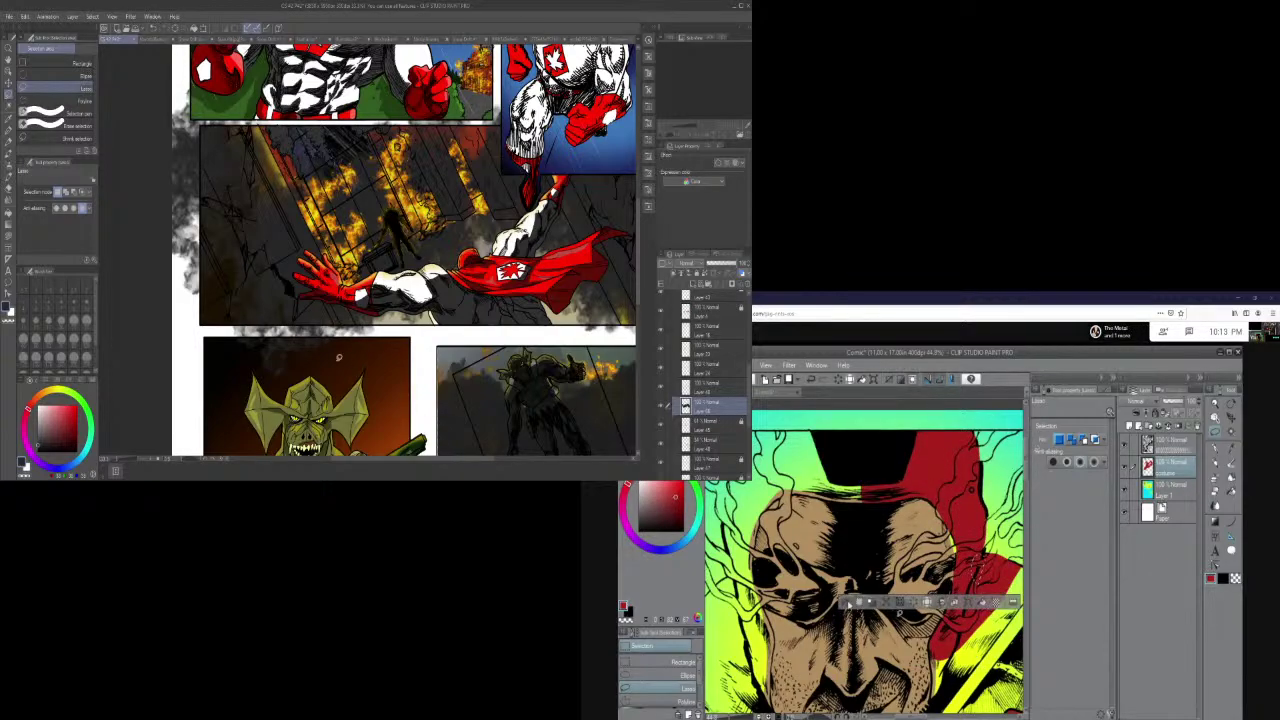
pyautogui.click(9, 172)
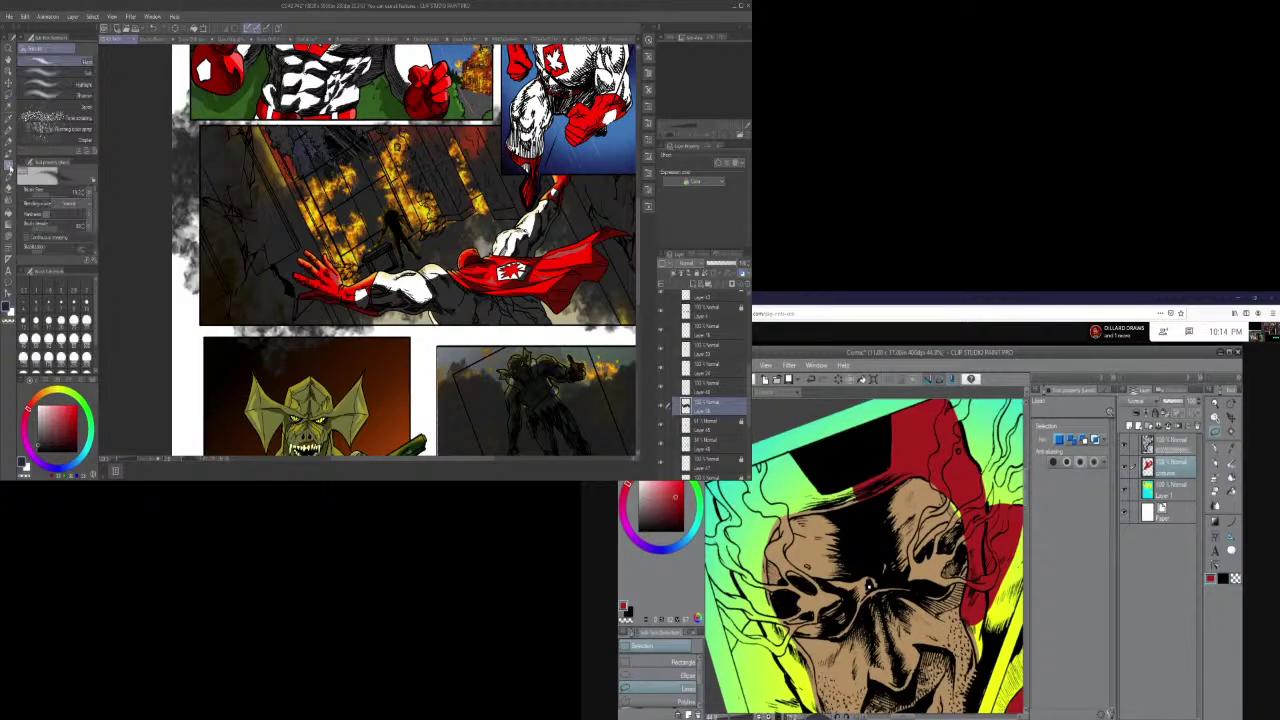
pyautogui.click(9, 183)
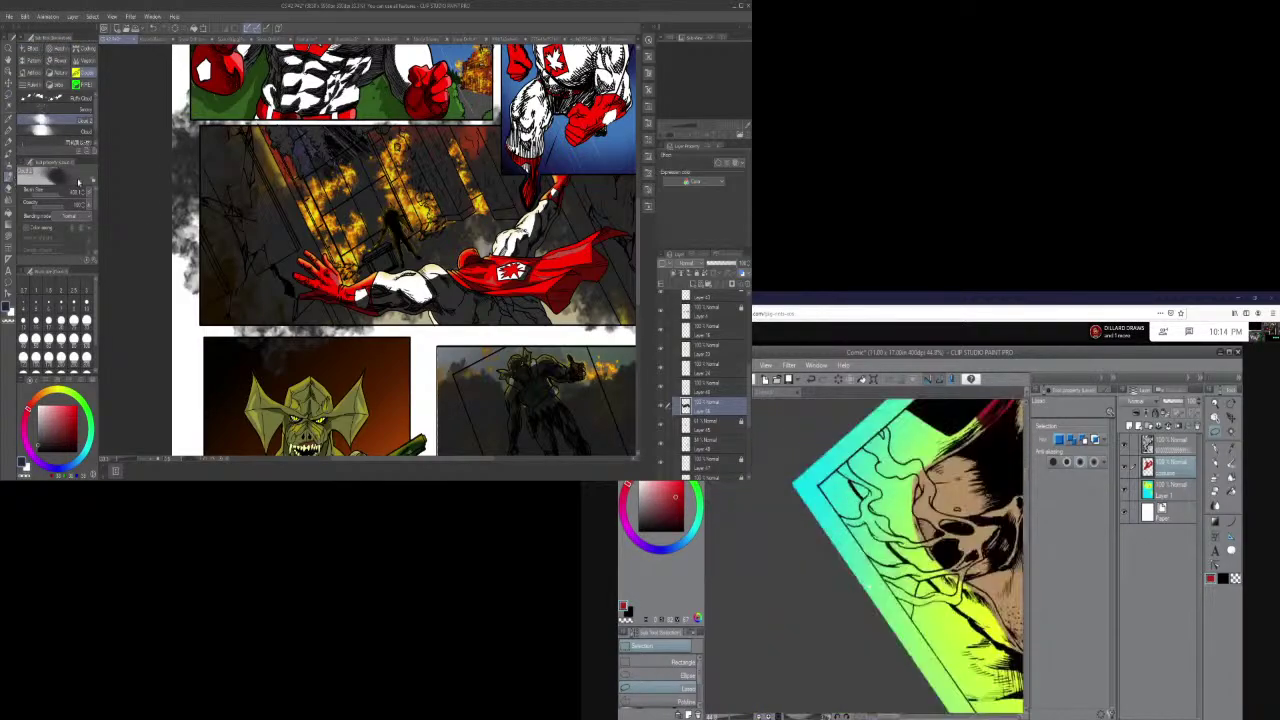
# - Move the selected smoke layer further down the Panel 3 stack, placing it directly above Layer 47
pyautogui.moveTo(288, 190)
pyautogui.mouseDown()
pyautogui.moveTo(283, 178)
pyautogui.moveTo(290, 215)
pyautogui.moveTo(295, 200)
pyautogui.moveTo(310, 210)
pyautogui.moveTo(282, 165)
pyautogui.moveTo(298, 148)
pyautogui.moveTo(276, 147)
pyautogui.moveTo(287, 185)
pyautogui.mouseUp()
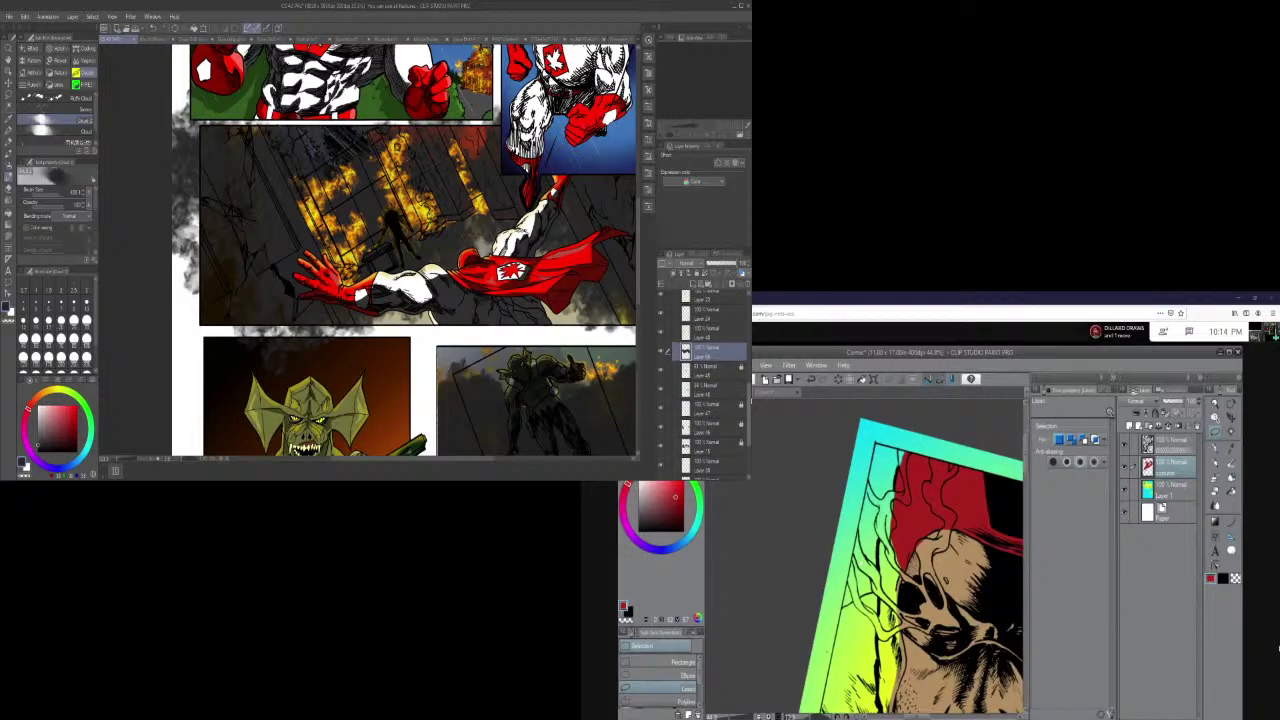
pyautogui.scroll(-1, 704, 329)
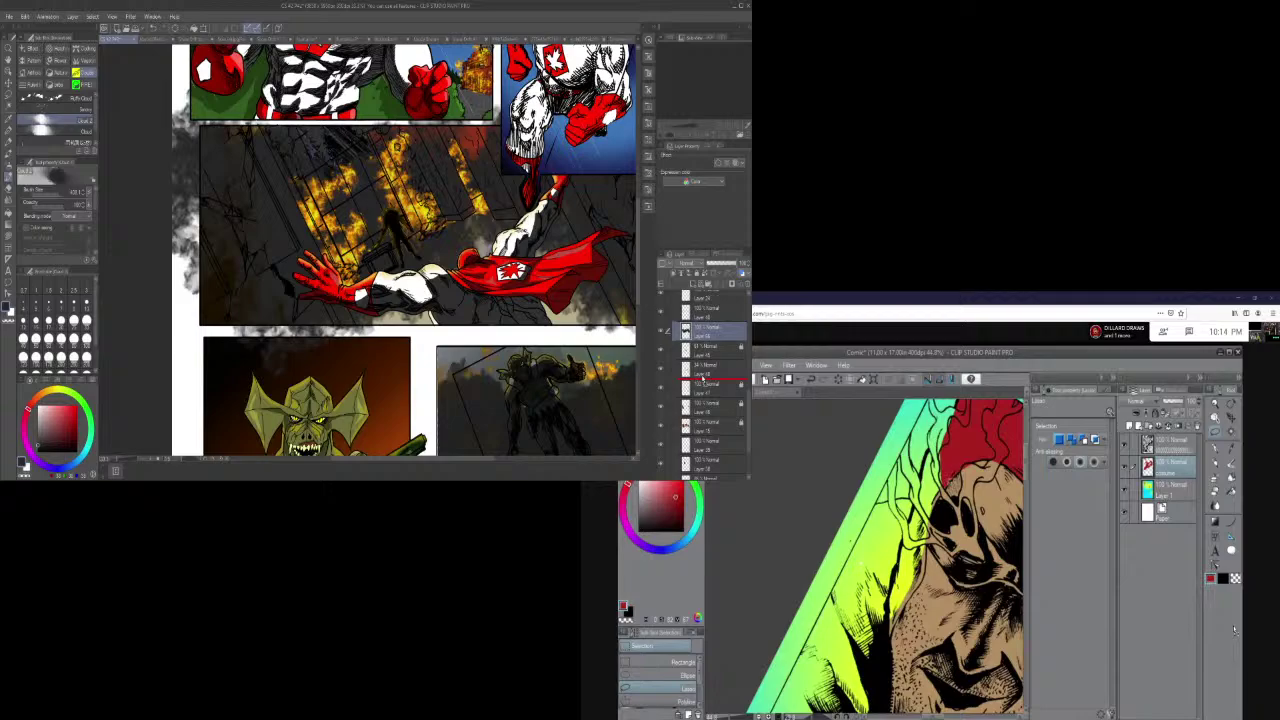
pyautogui.moveTo(704, 382); pyautogui.dragTo(703, 380)
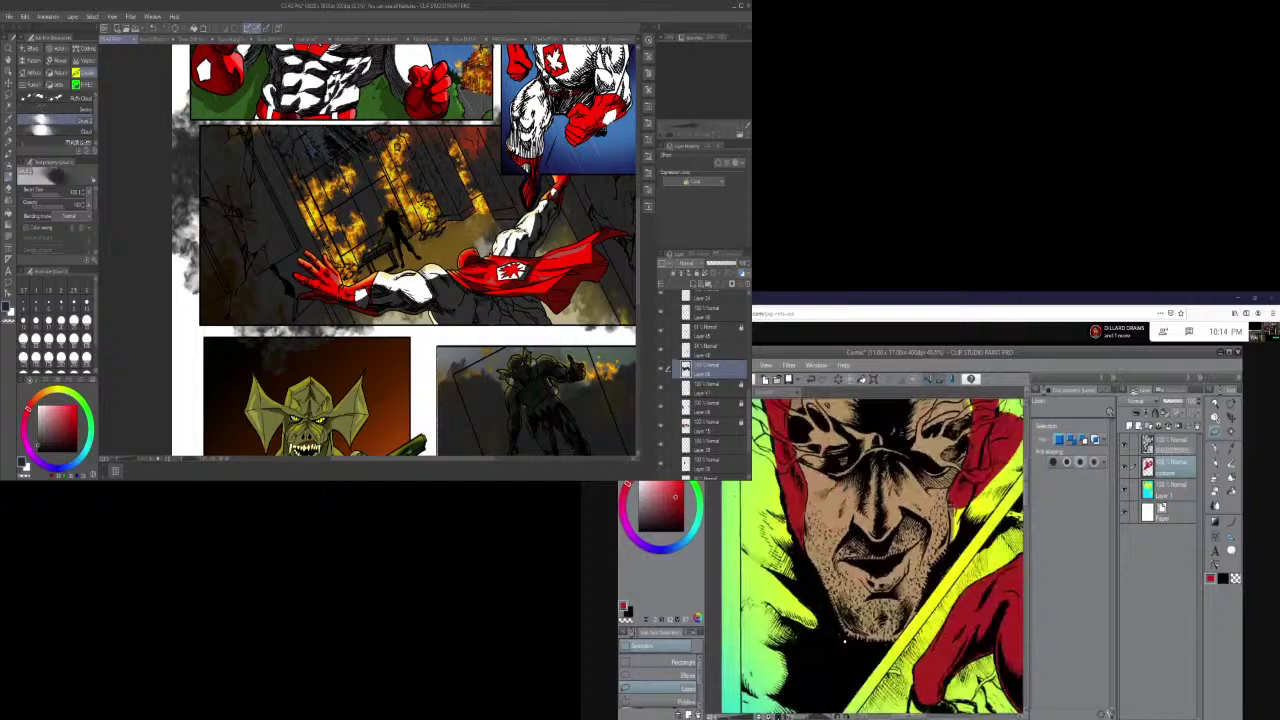
pyautogui.click(1069, 308)
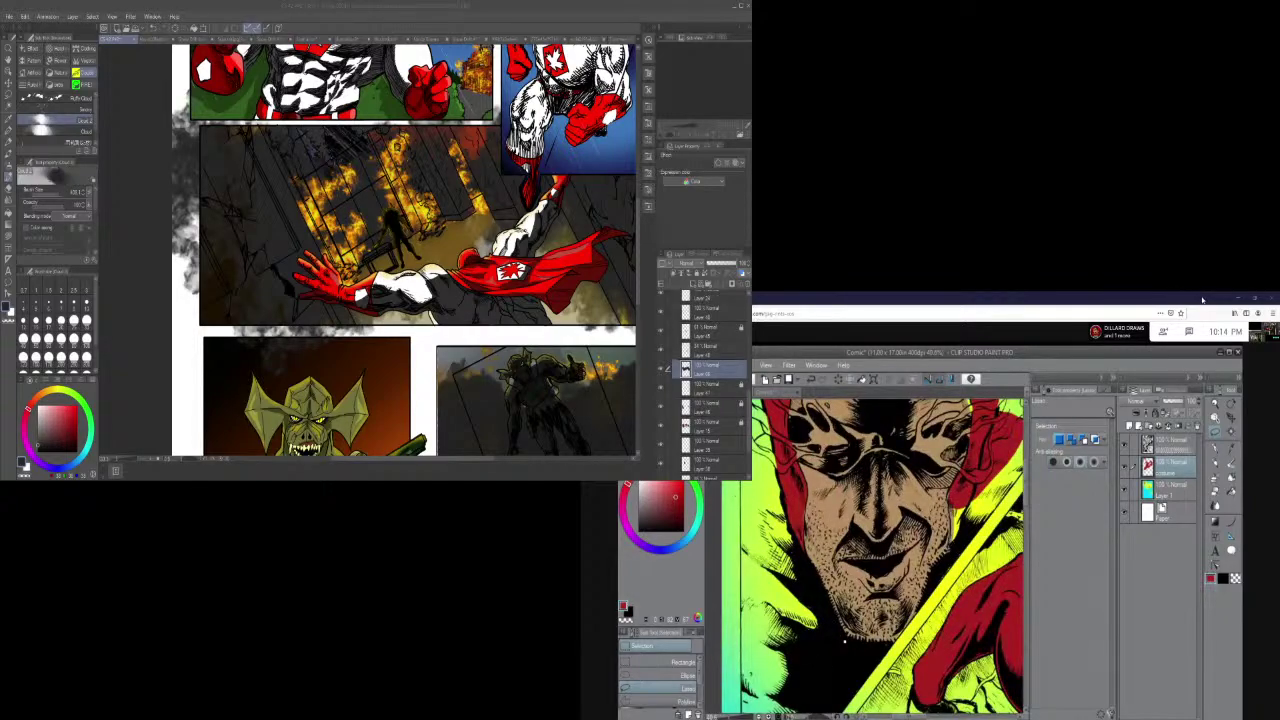
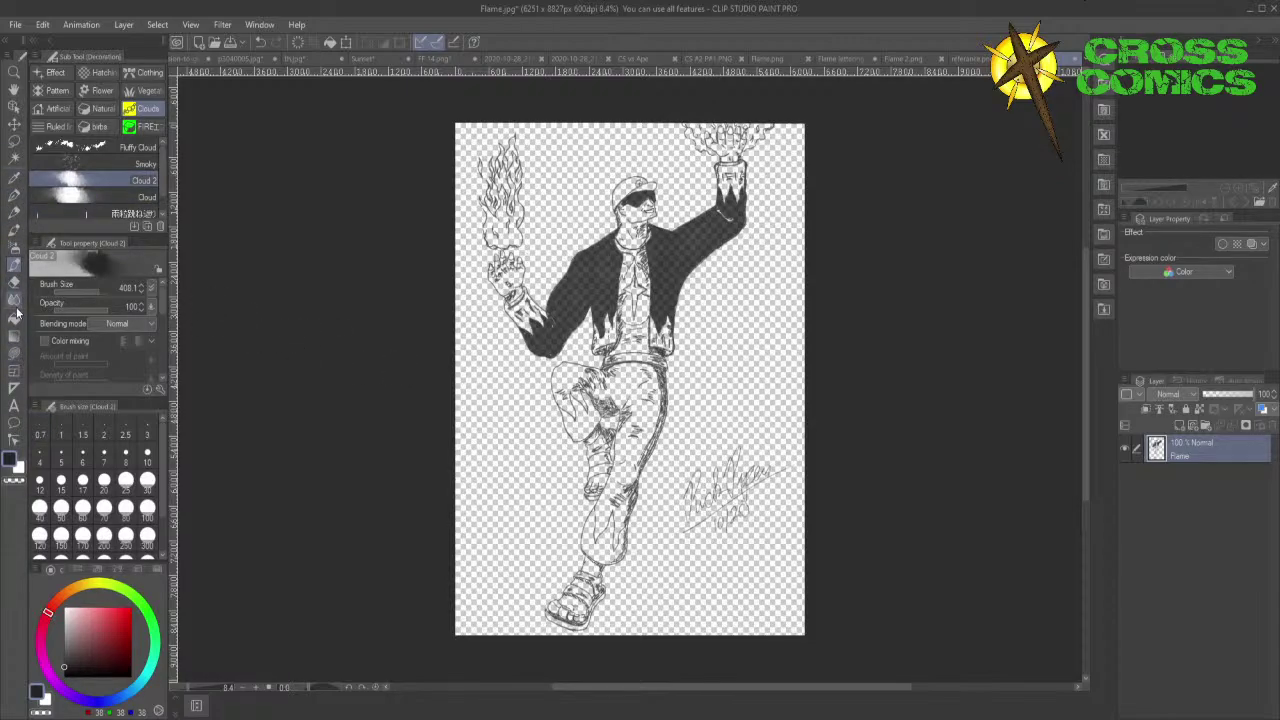
# - Lasso the artist's signature on the Flame.jpg line art, cut and paste it onto its own layer, and clear the selection
pyautogui.click(15, 141)
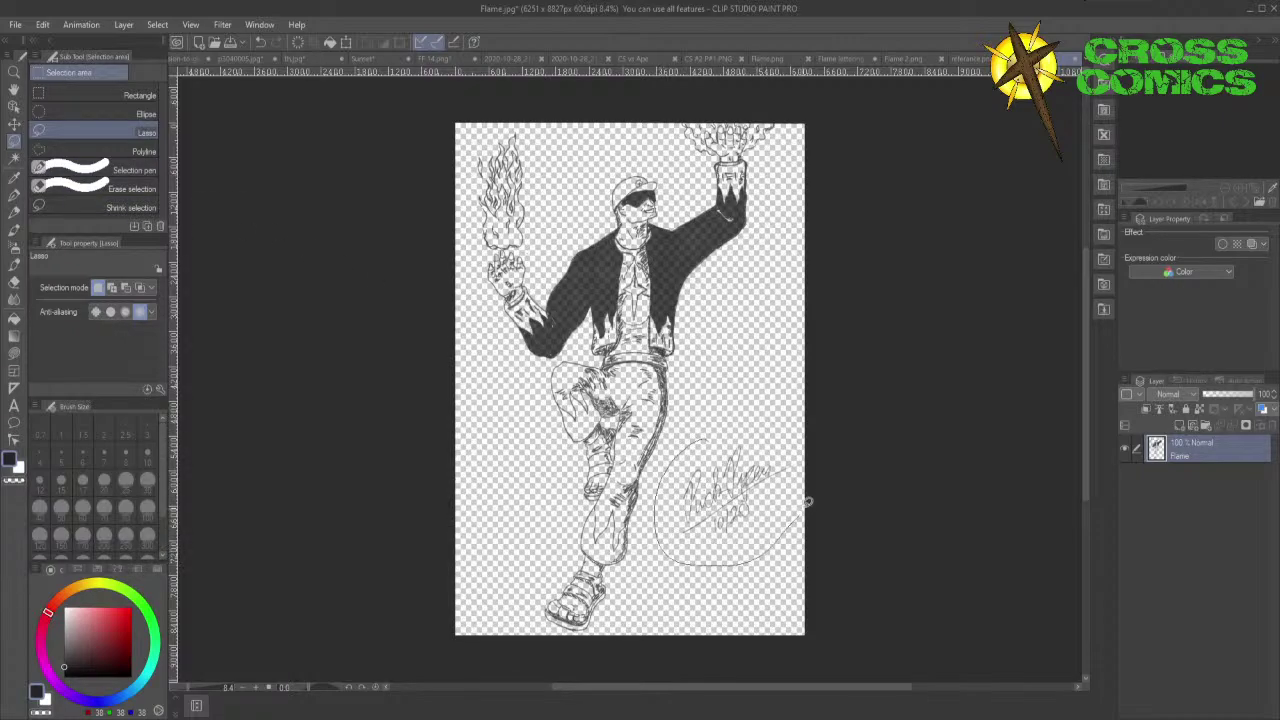
pyautogui.moveTo(768, 410); pyautogui.dragTo(702, 440)
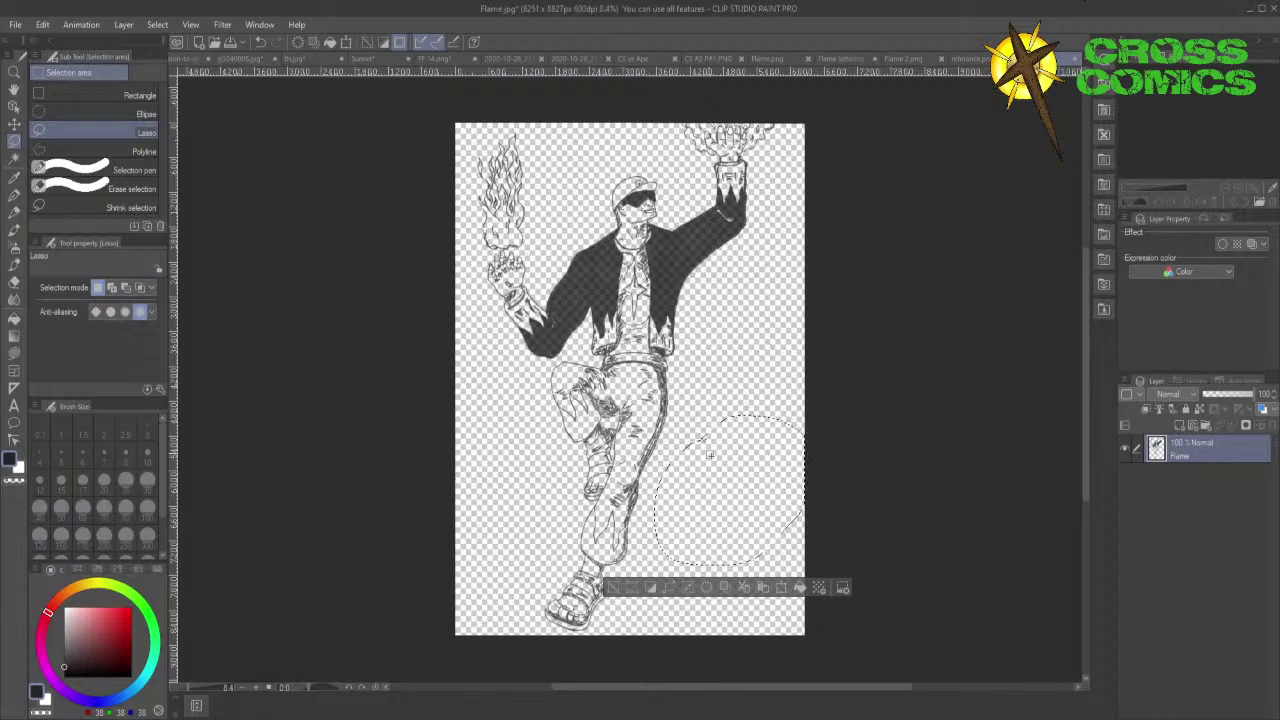
pyautogui.hotkey('ctrl', 'v')
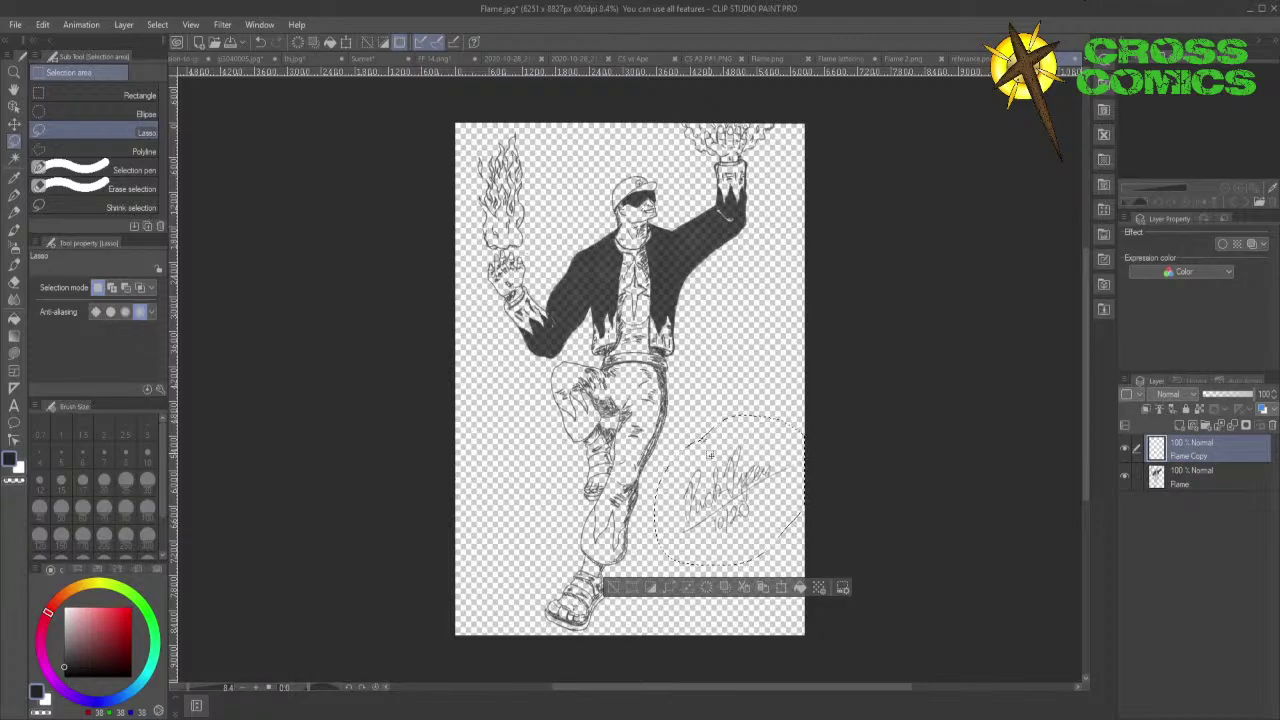
pyautogui.click(351, 320)
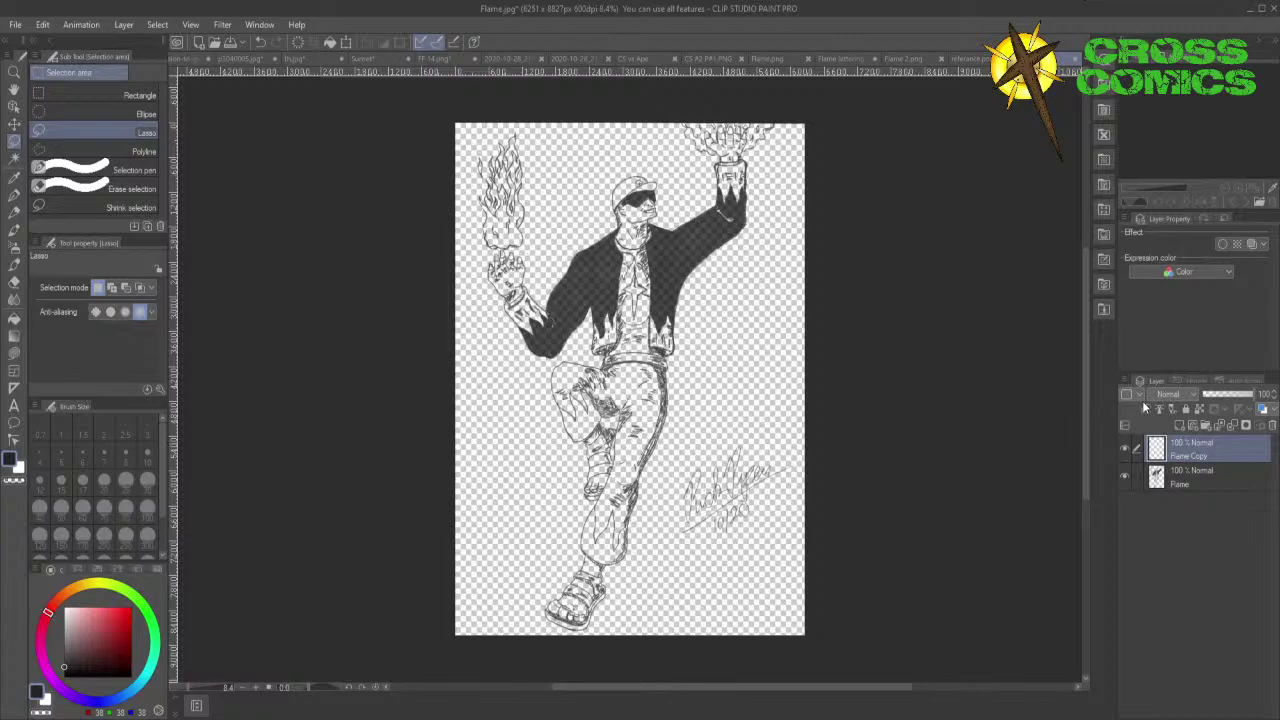
# - Add a new layer beneath the Flame line art, create three more above it, and make the bottom Layer 1 active
pyautogui.click(1174, 423)
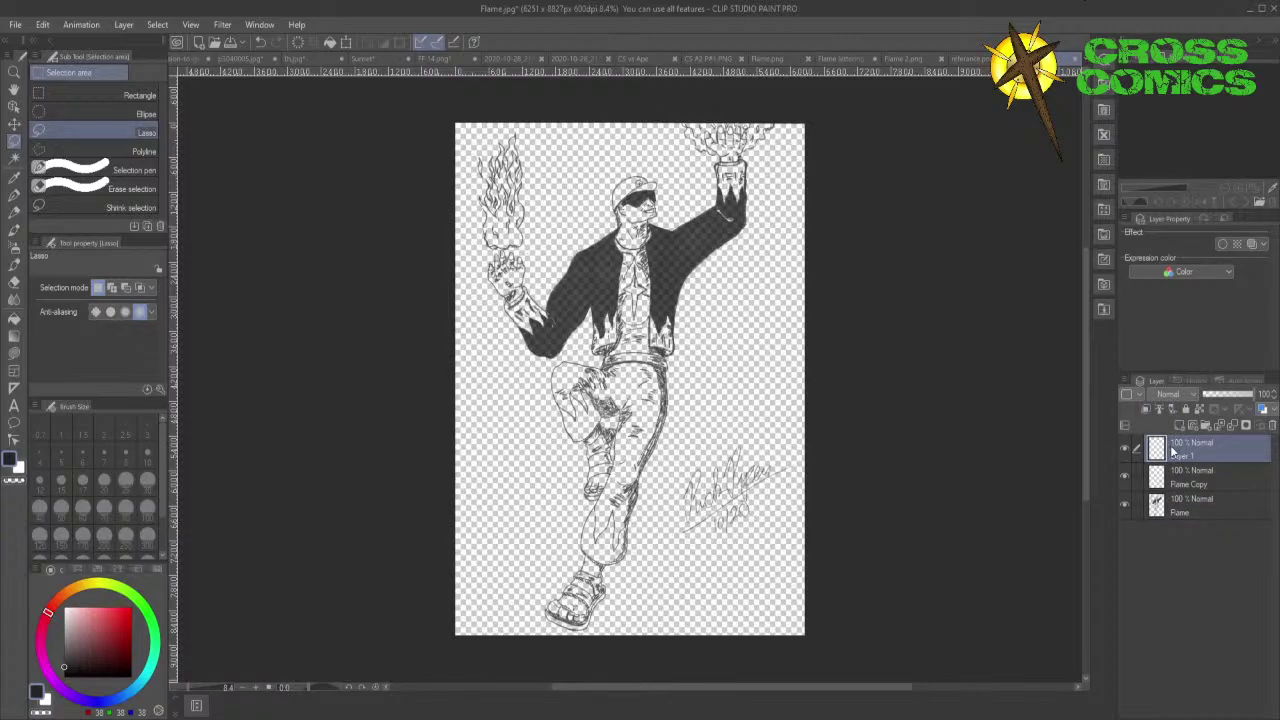
pyautogui.moveTo(1173, 455); pyautogui.dragTo(1162, 525)
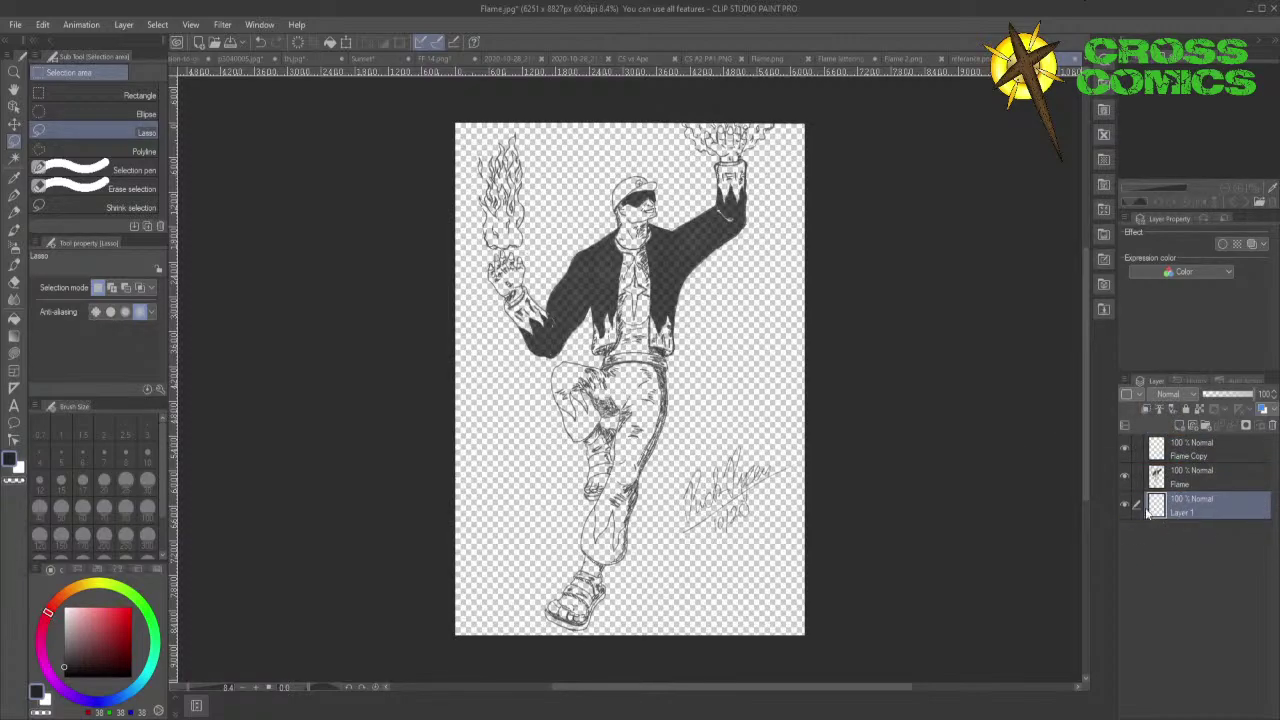
pyautogui.click(1179, 424)
pyautogui.click(1178, 427)
pyautogui.click(1179, 428)
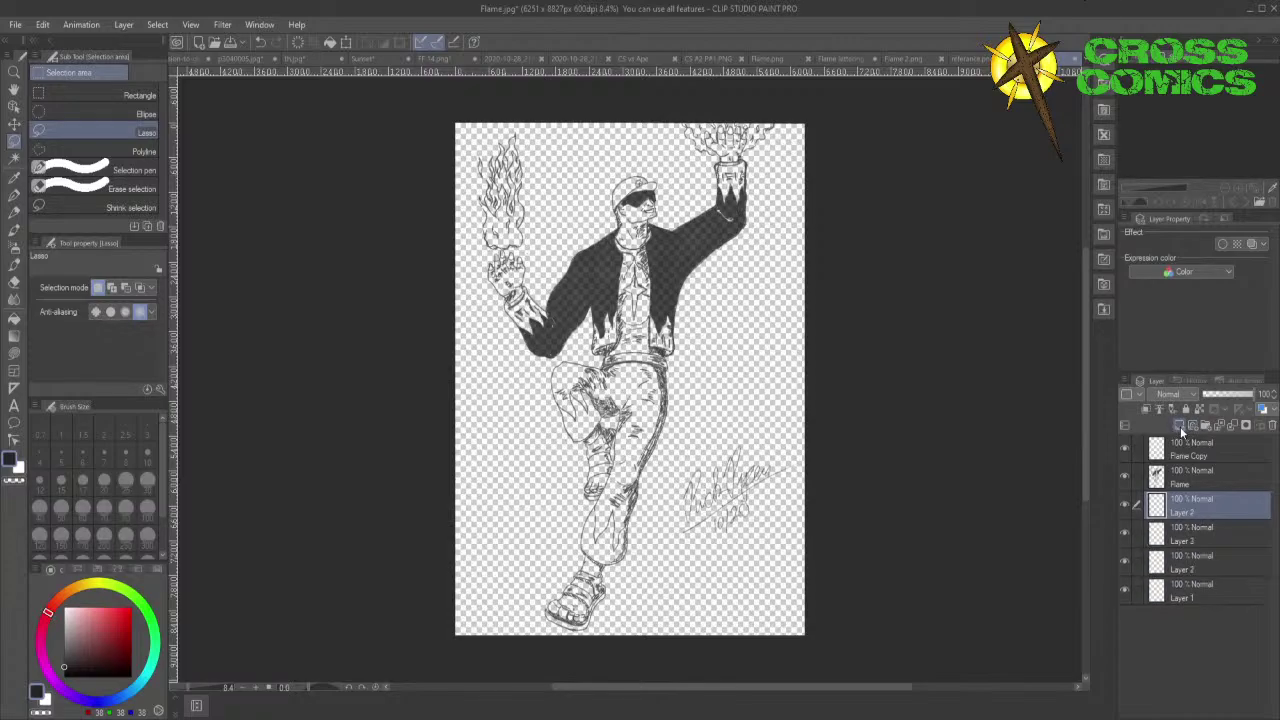
pyautogui.click(1176, 595)
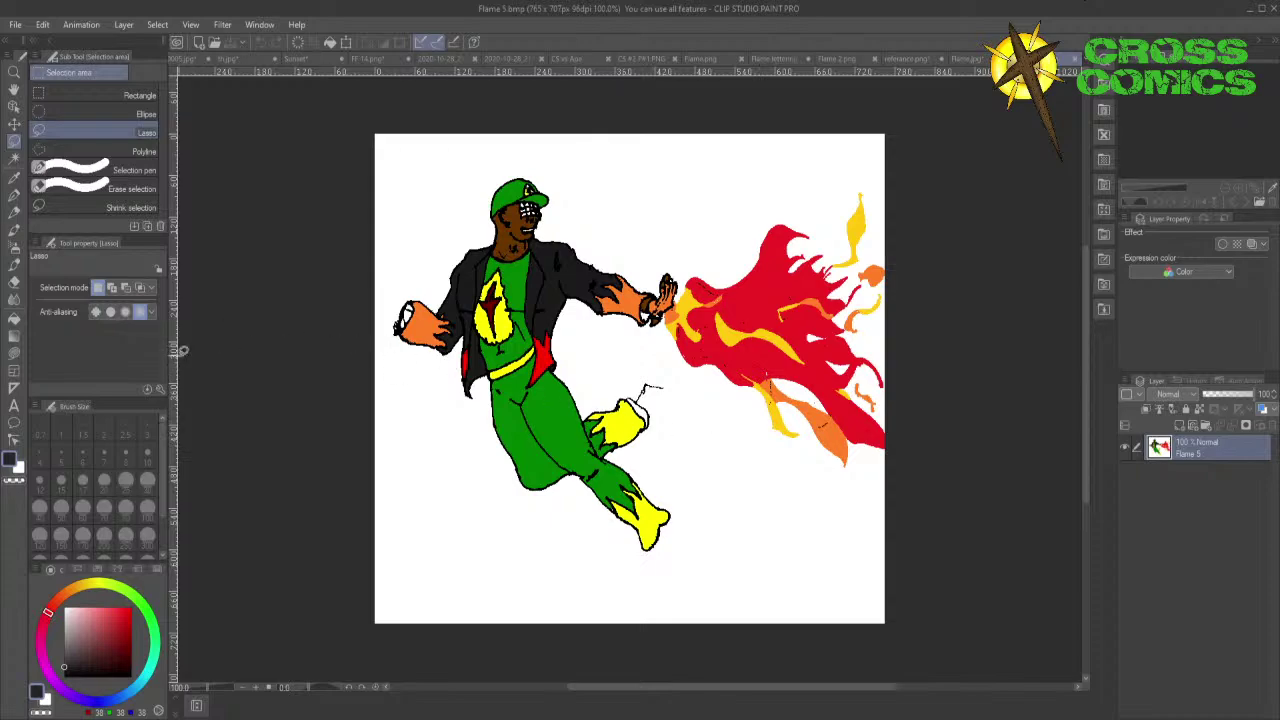
# - Sample the green of the character's trousers in the Flame 5.bmp reference and return to Flame.jpg
pyautogui.click(14, 178)
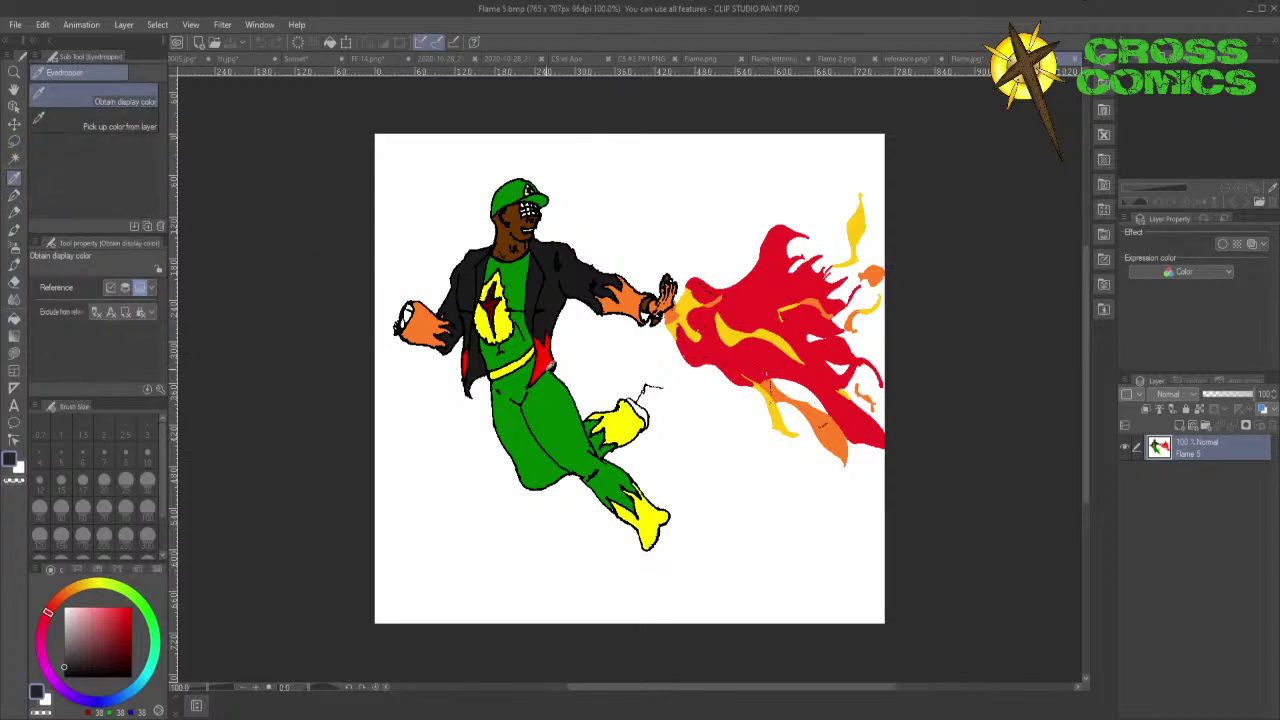
pyautogui.click(560, 400)
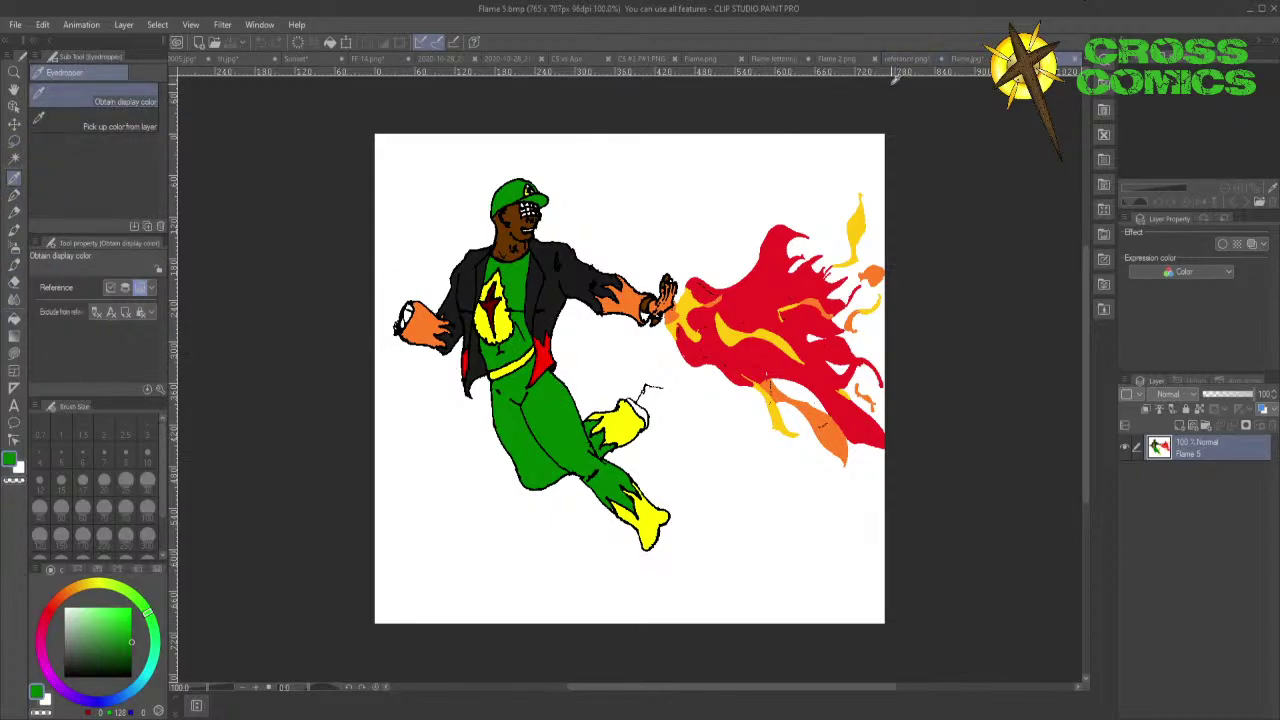
pyautogui.click(970, 60)
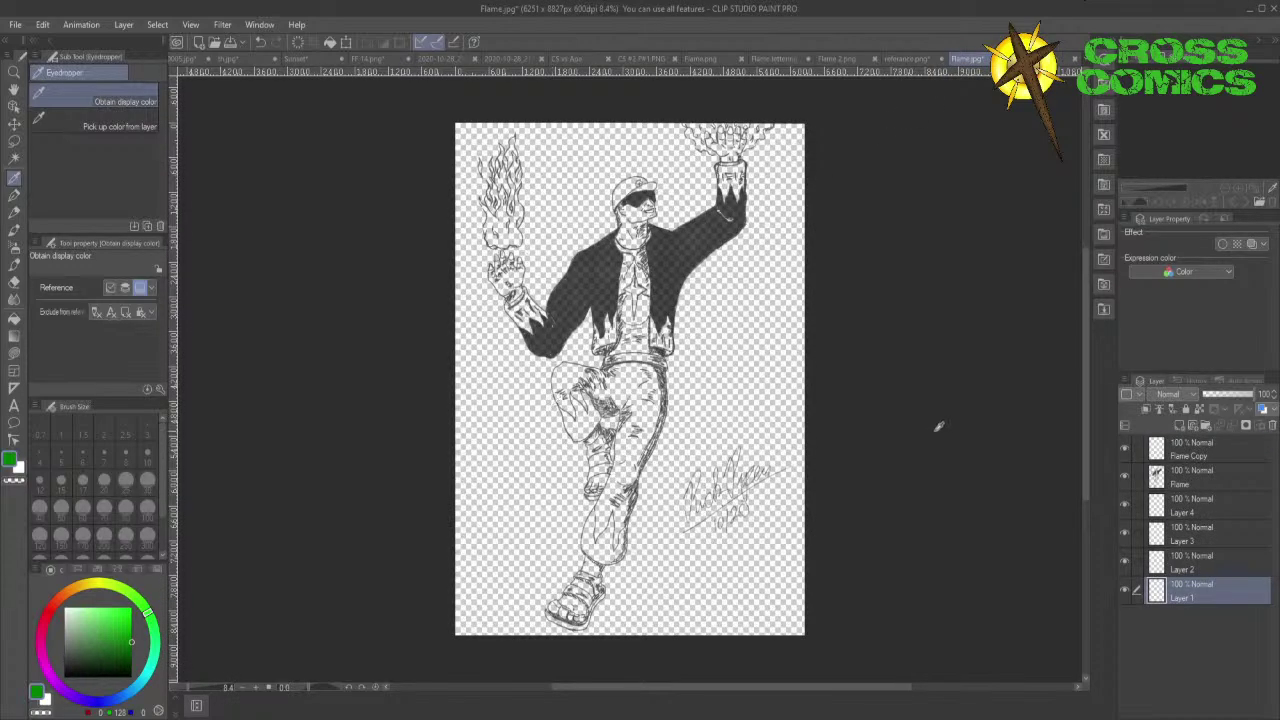
# - Fill both trouser legs with the sampled green on Layer 1 using Lasso fill, following the flame-shaped edges at the cuffs
pyautogui.click(14, 354)
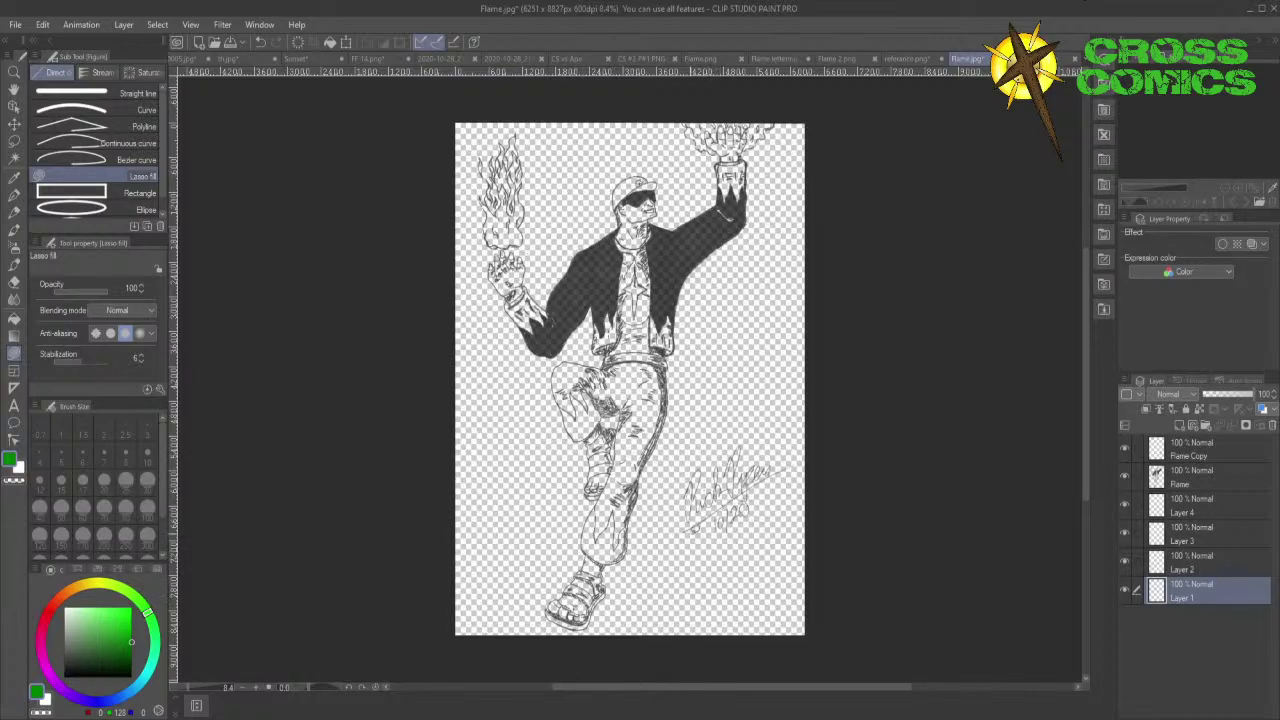
pyautogui.scroll(3, 688, 496)
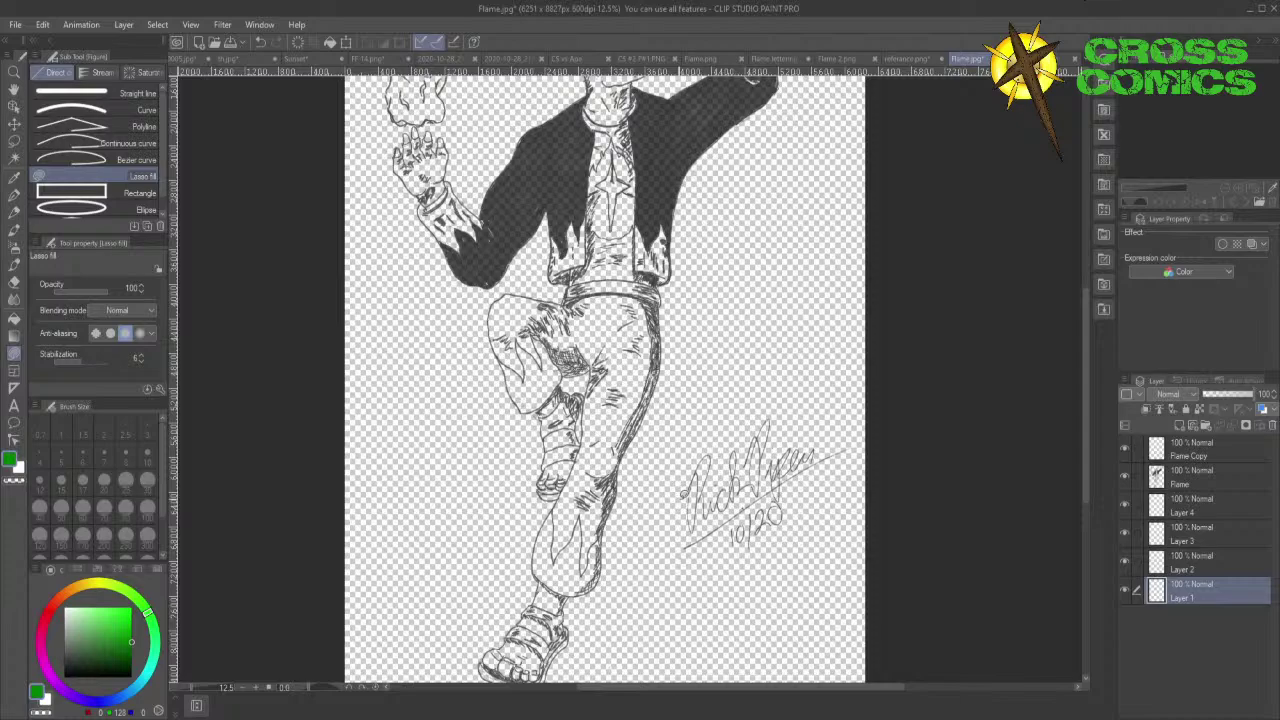
pyautogui.scroll(1, 680, 492)
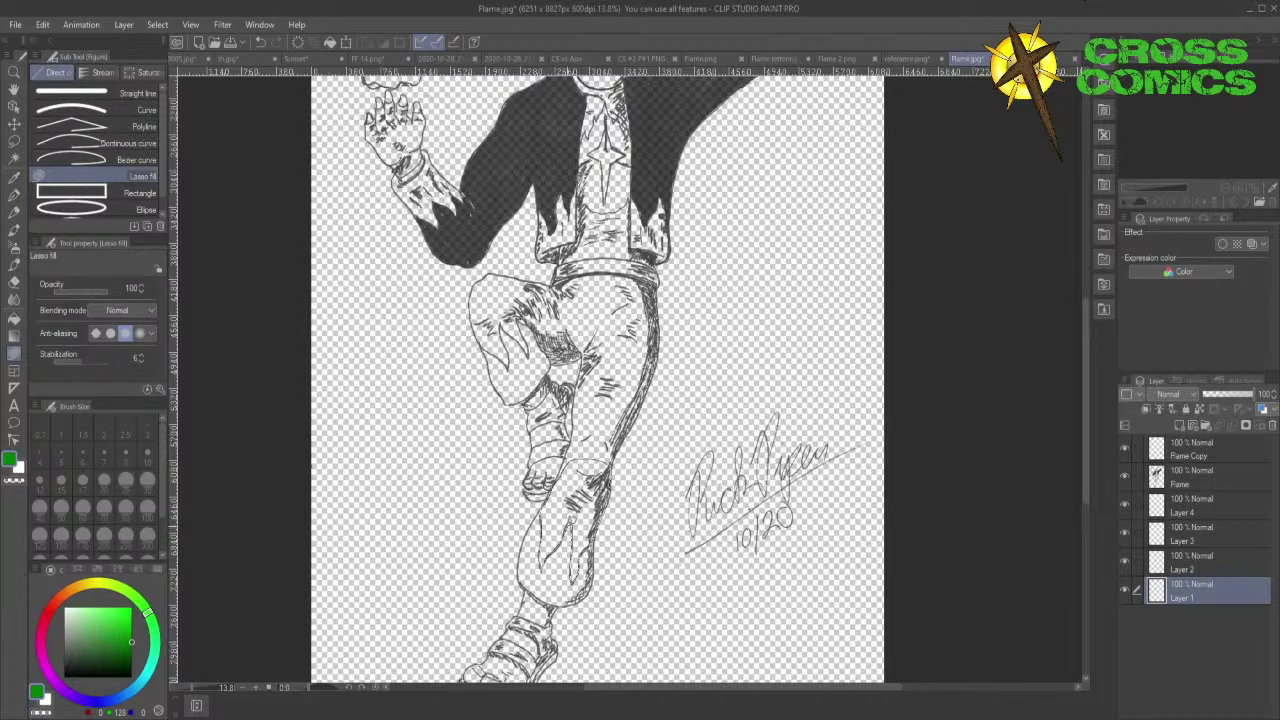
pyautogui.moveTo(578, 512); pyautogui.dragTo(585, 487)
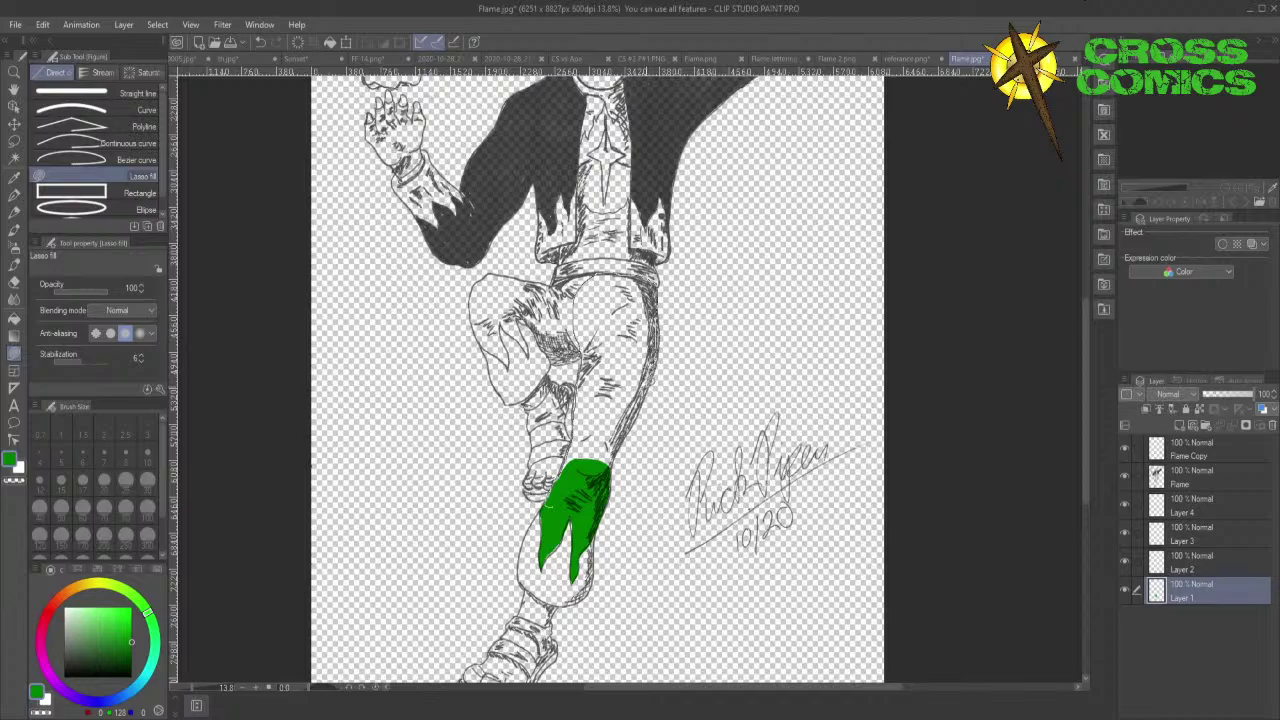
pyautogui.moveTo(630, 426)
pyautogui.mouseDown()
pyautogui.moveTo(592, 494)
pyautogui.moveTo(556, 505)
pyautogui.moveTo(564, 486)
pyautogui.mouseUp()
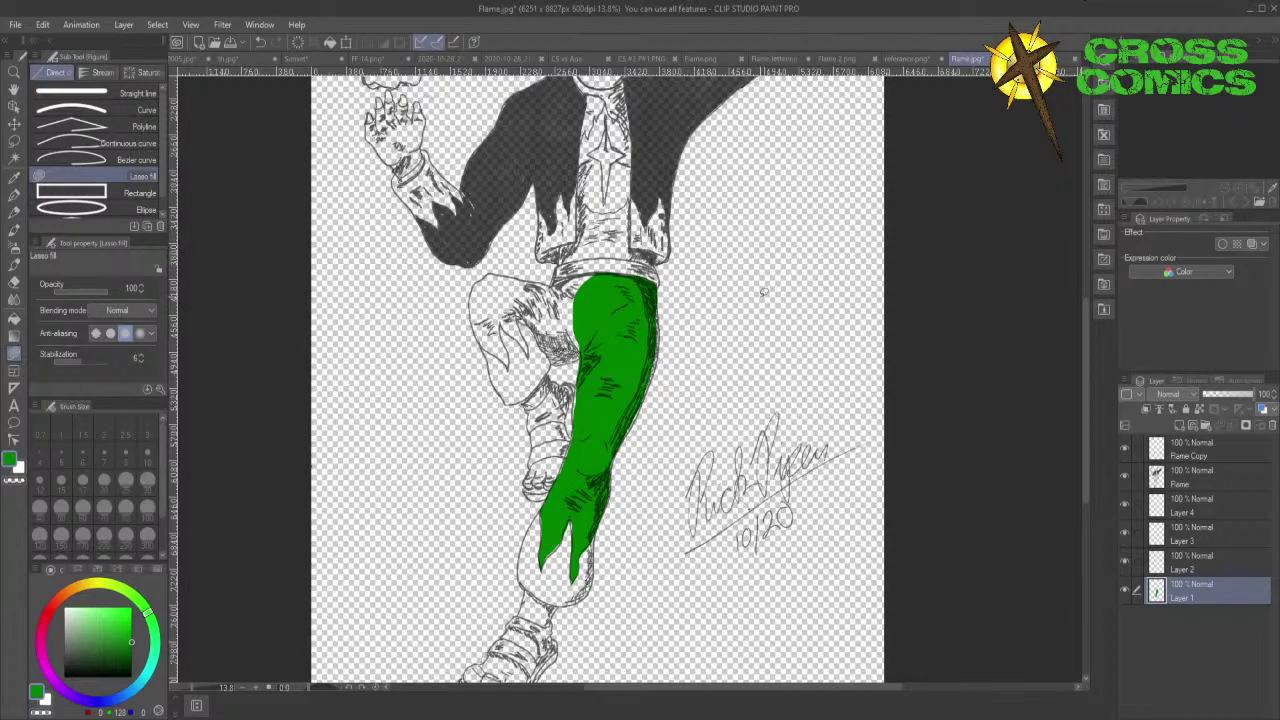
pyautogui.moveTo(637, 333)
pyautogui.mouseDown()
pyautogui.moveTo(626, 436)
pyautogui.moveTo(660, 360)
pyautogui.moveTo(652, 286)
pyautogui.moveTo(642, 298)
pyautogui.moveTo(662, 362)
pyautogui.moveTo(655, 310)
pyautogui.mouseUp()
pyautogui.moveTo(581, 354)
pyautogui.mouseDown()
pyautogui.moveTo(597, 271)
pyautogui.moveTo(480, 278)
pyautogui.moveTo(472, 332)
pyautogui.moveTo(507, 361)
pyautogui.moveTo(507, 330)
pyautogui.moveTo(528, 346)
pyautogui.moveTo(522, 318)
pyautogui.moveTo(552, 294)
pyautogui.mouseUp()
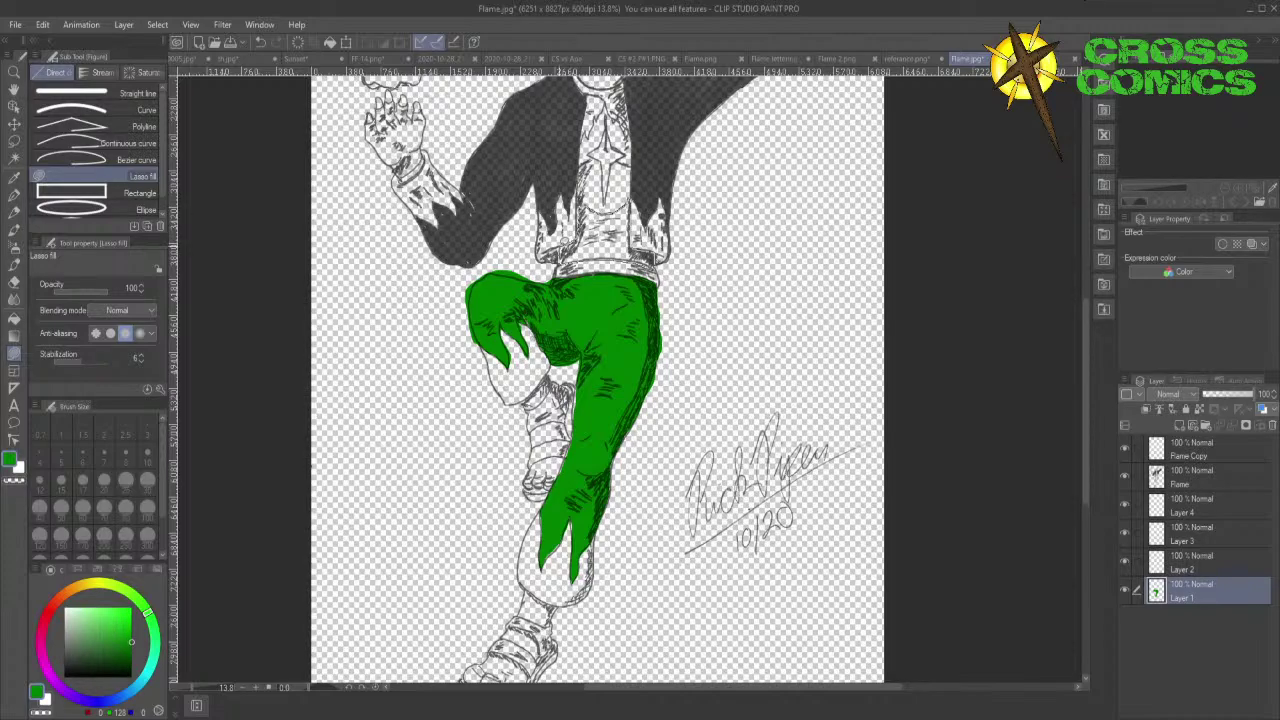
# - Fill the lower shirt, the collar area above the chest emblem, and the cap with the same green
pyautogui.moveTo(564, 242); pyautogui.dragTo(580, 226)
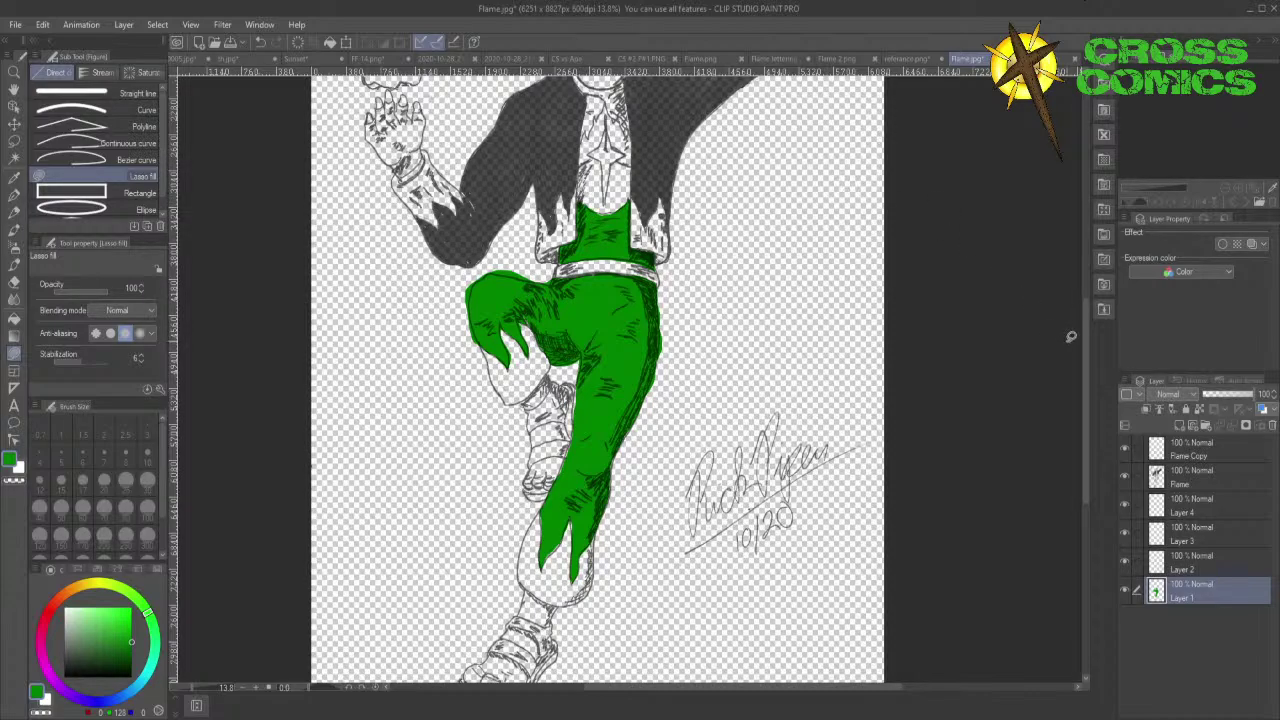
pyautogui.moveTo(1085, 337); pyautogui.dragTo(1086, 300)
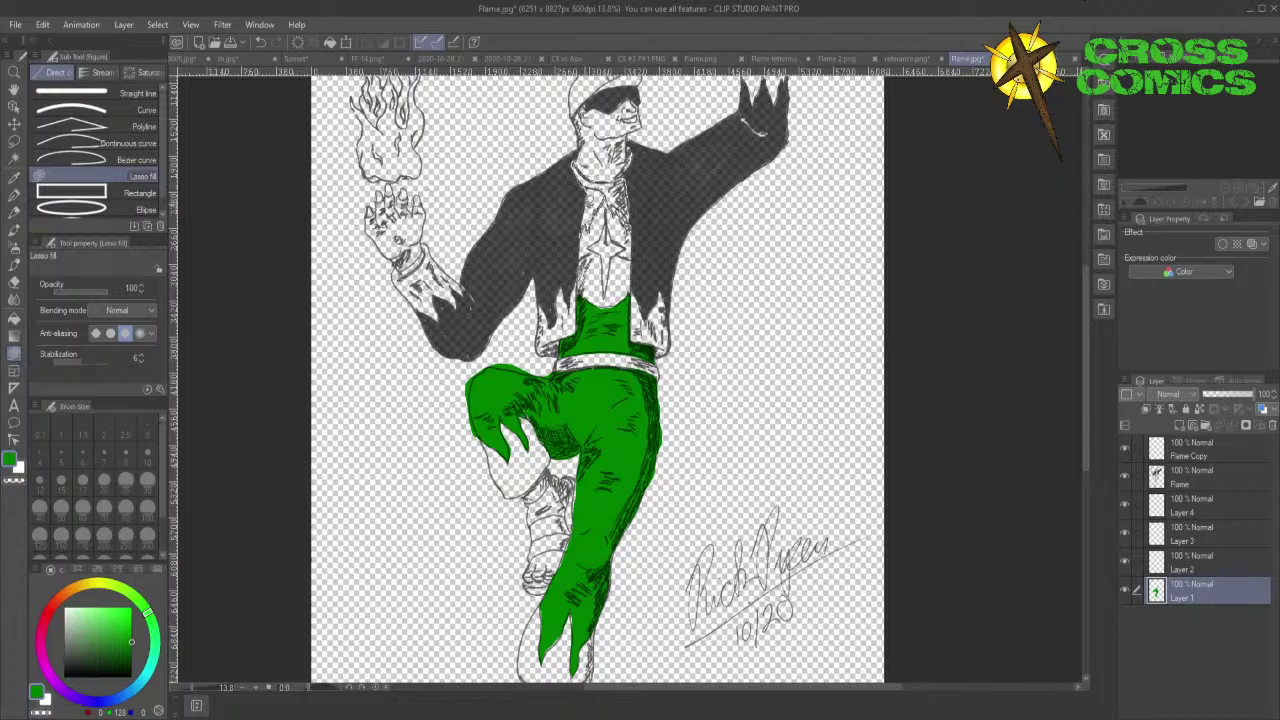
pyautogui.moveTo(578, 166); pyautogui.dragTo(582, 170)
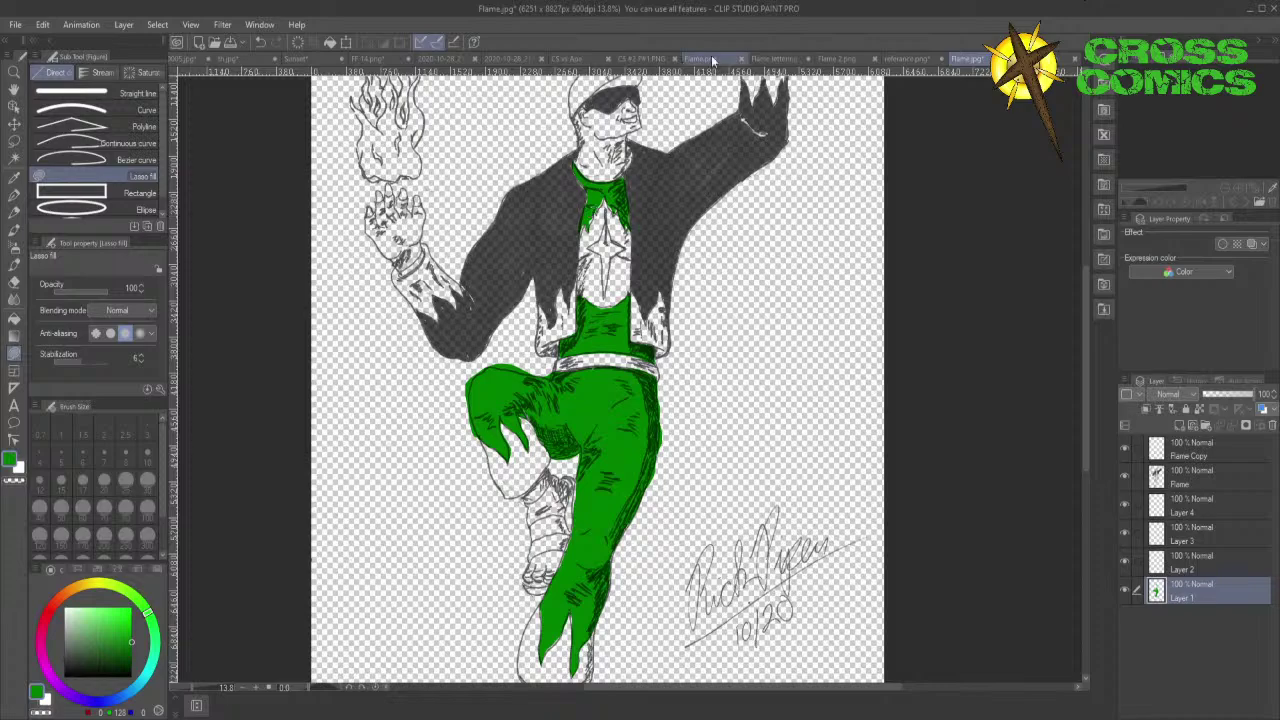
pyautogui.scroll(3, 1085, 300)
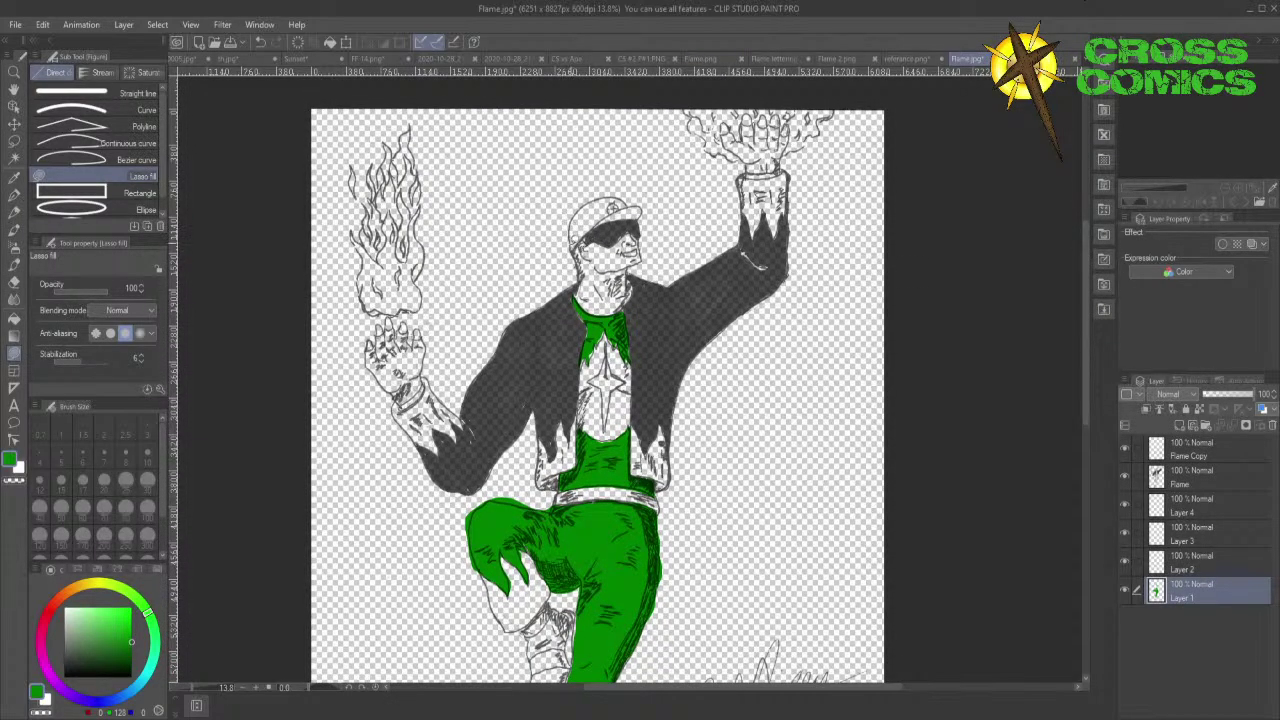
pyautogui.moveTo(574, 247)
pyautogui.mouseDown()
pyautogui.moveTo(586, 202)
pyautogui.moveTo(608, 191)
pyautogui.moveTo(647, 210)
pyautogui.moveTo(579, 243)
pyautogui.moveTo(580, 206)
pyautogui.mouseUp()
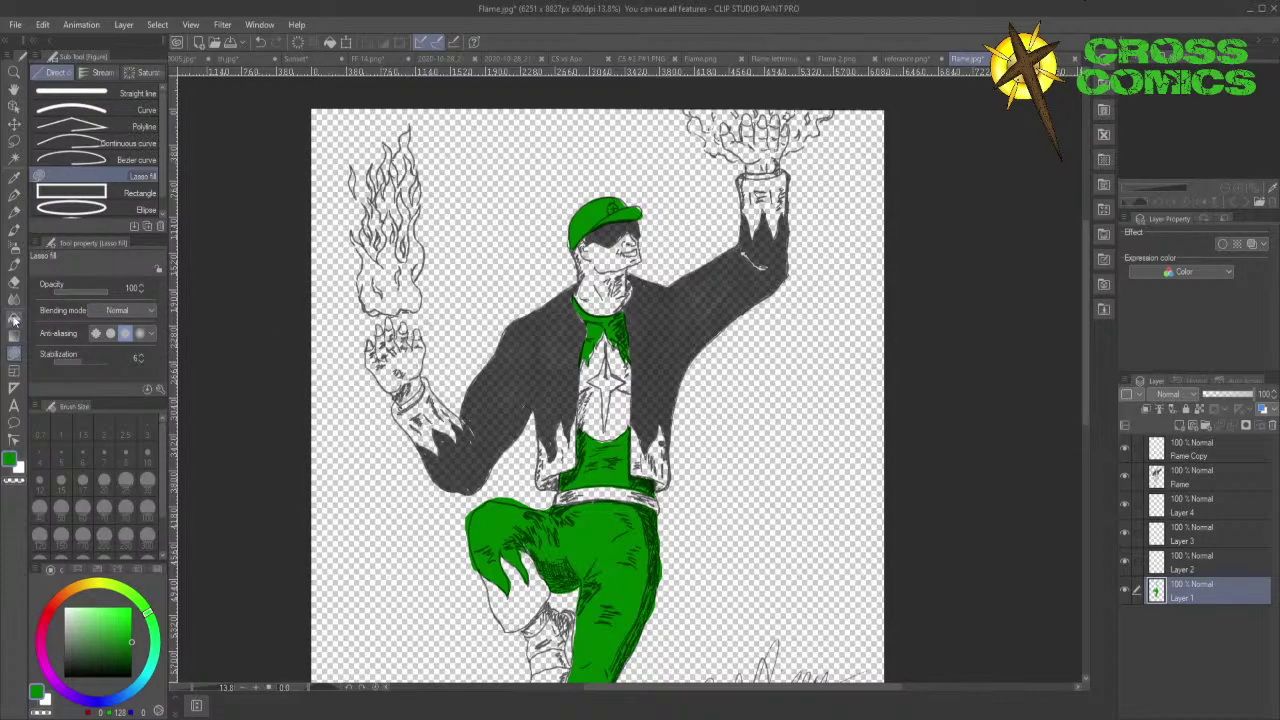
# - Sample the bright yellow of the character's trouser cuff in the Flame 5.bmp reference and return to Flame.jpg
pyautogui.click(99, 585)
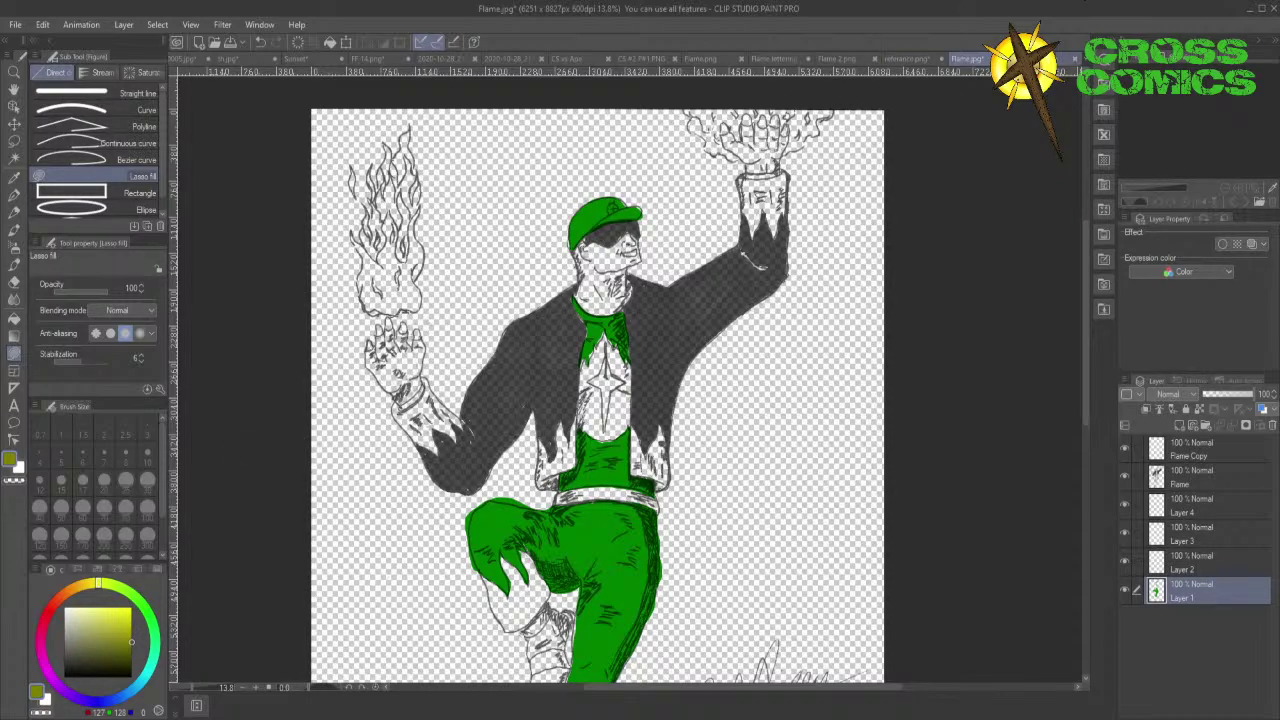
pyautogui.click(1066, 58)
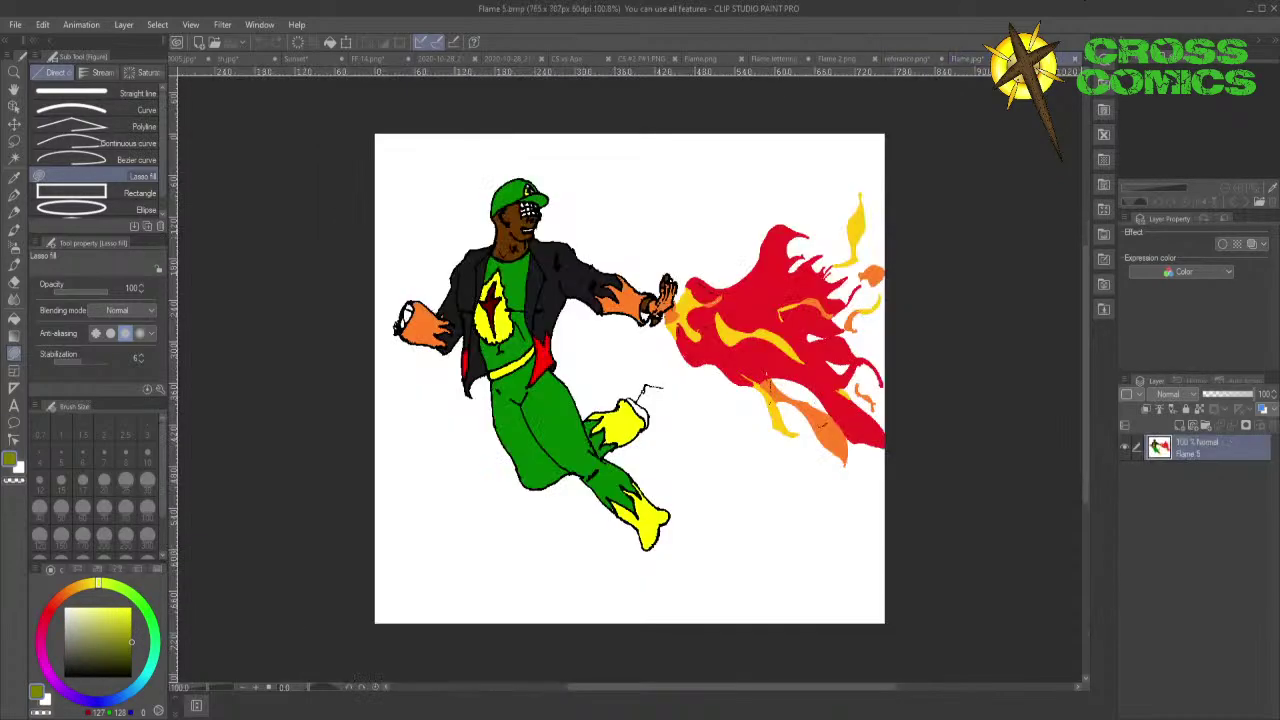
pyautogui.click(14, 177)
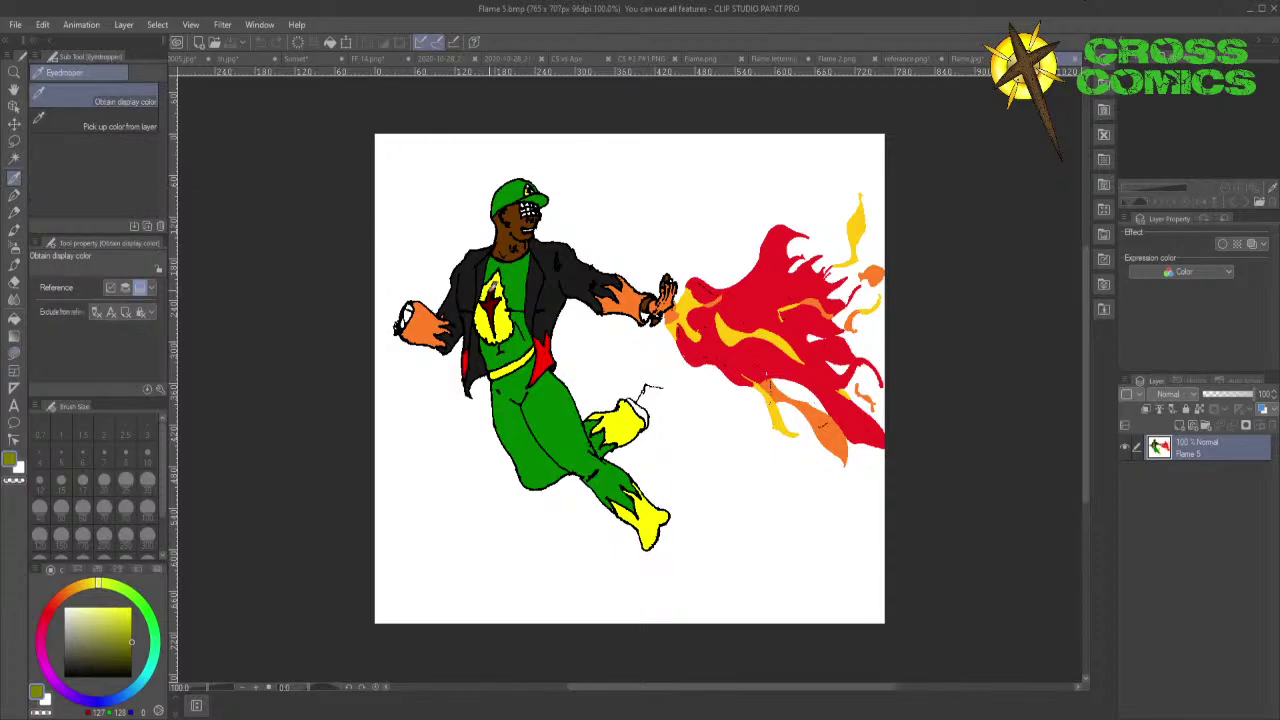
pyautogui.click(624, 421)
pyautogui.click(966, 59)
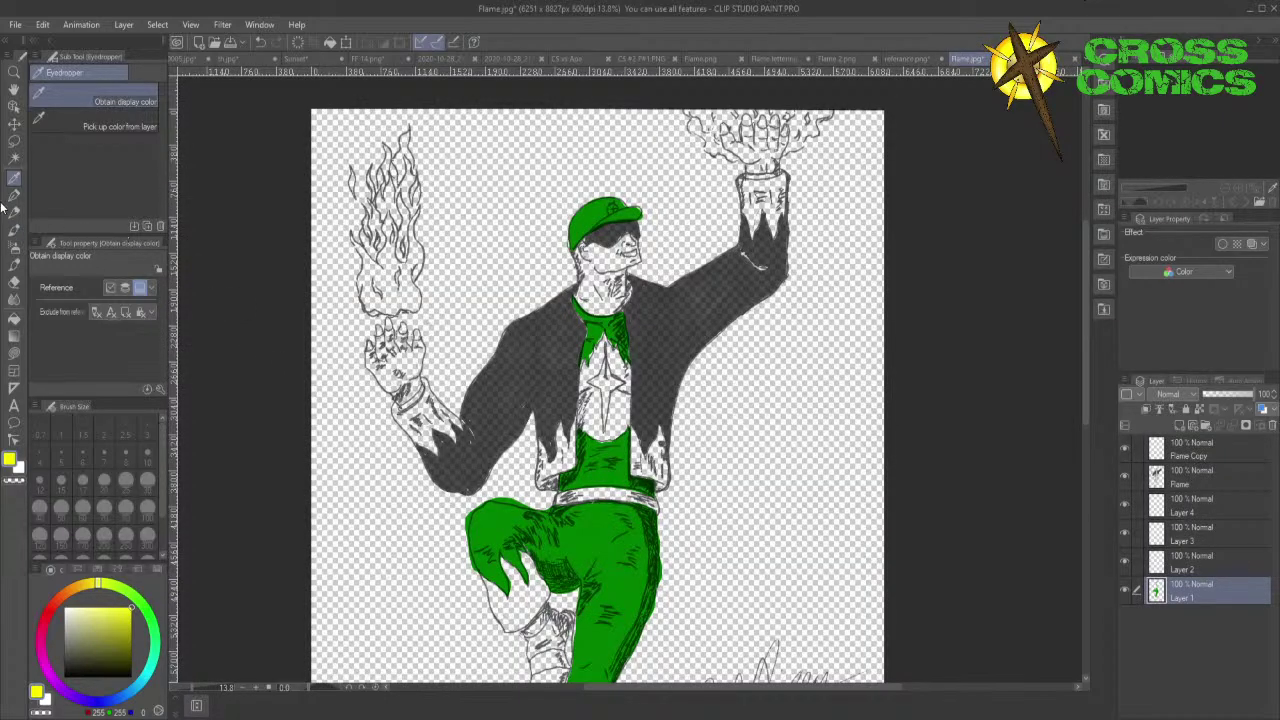
# - Fill the flame trim on both jacket hems and the chest emblem with yellow using Lasso fill
pyautogui.click(15, 353)
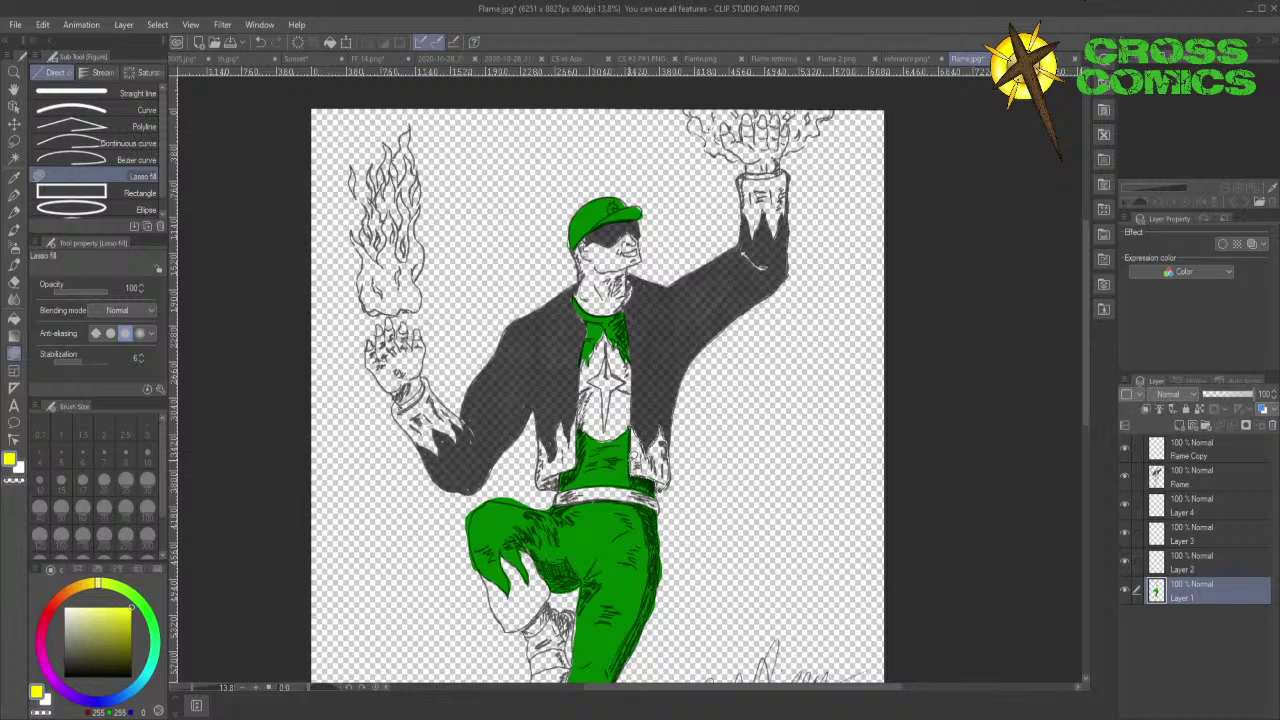
pyautogui.moveTo(633, 423); pyautogui.dragTo(639, 401)
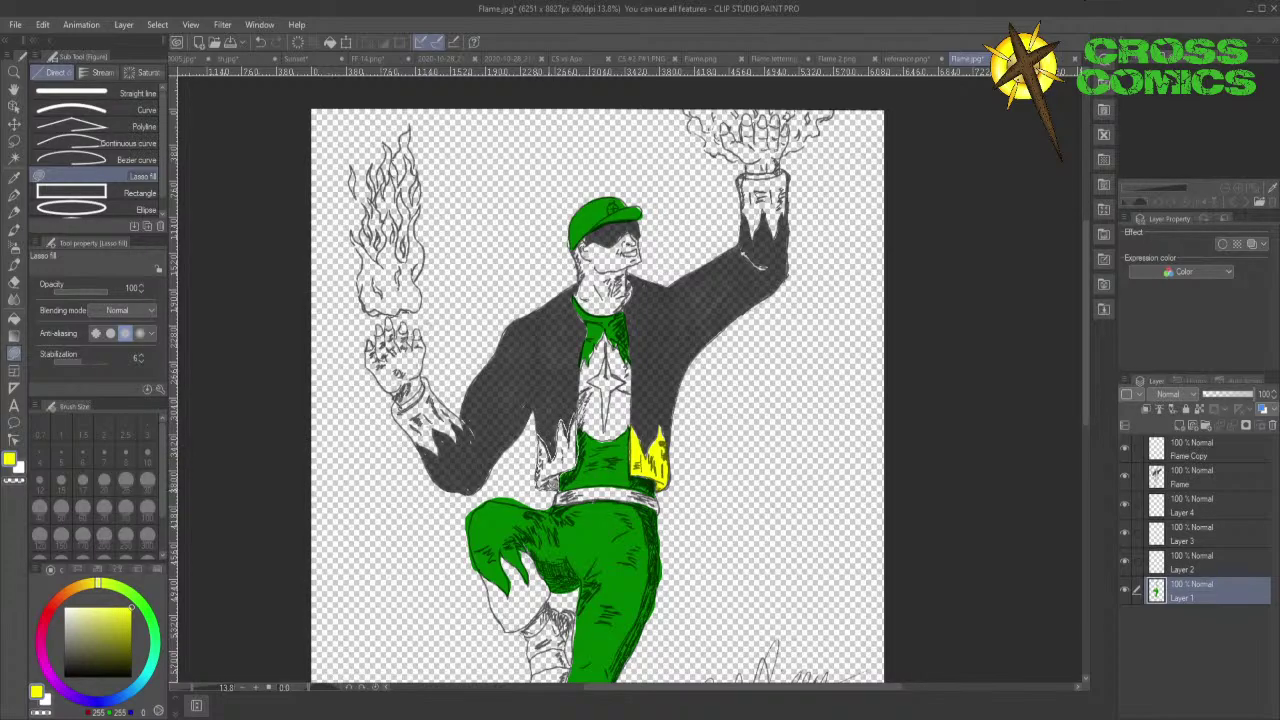
pyautogui.moveTo(556, 488); pyautogui.dragTo(560, 486)
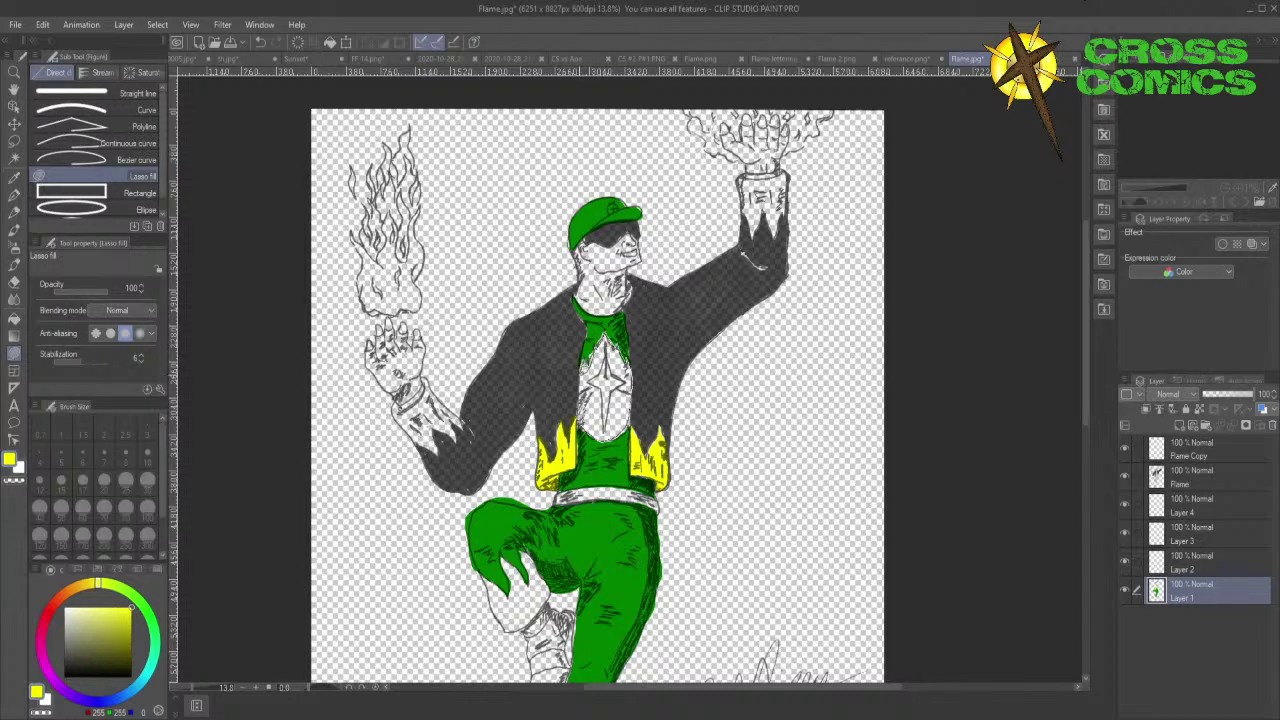
pyautogui.moveTo(583, 372); pyautogui.dragTo(582, 428)
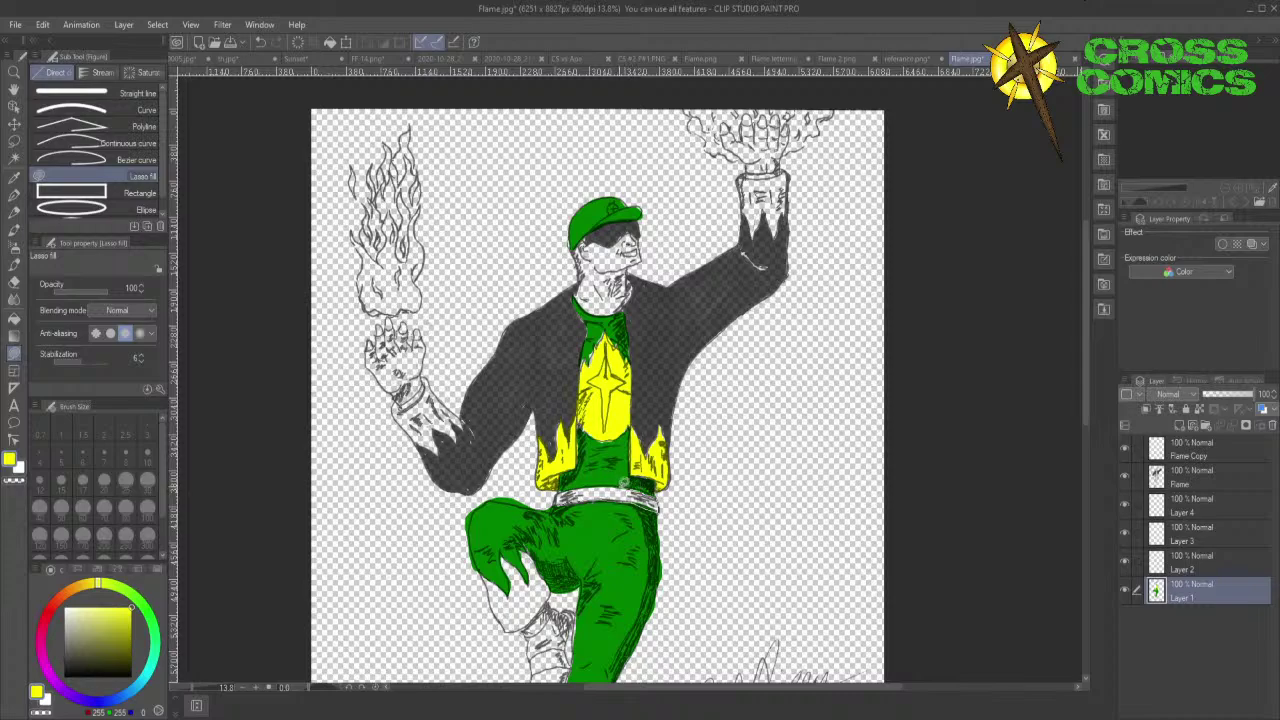
# - Fill the belt with yellow, and sample the red of the jacket hem flames in the Flame 5.bmp reference for use in Flame.jpg
pyautogui.moveTo(579, 482); pyautogui.dragTo(556, 508)
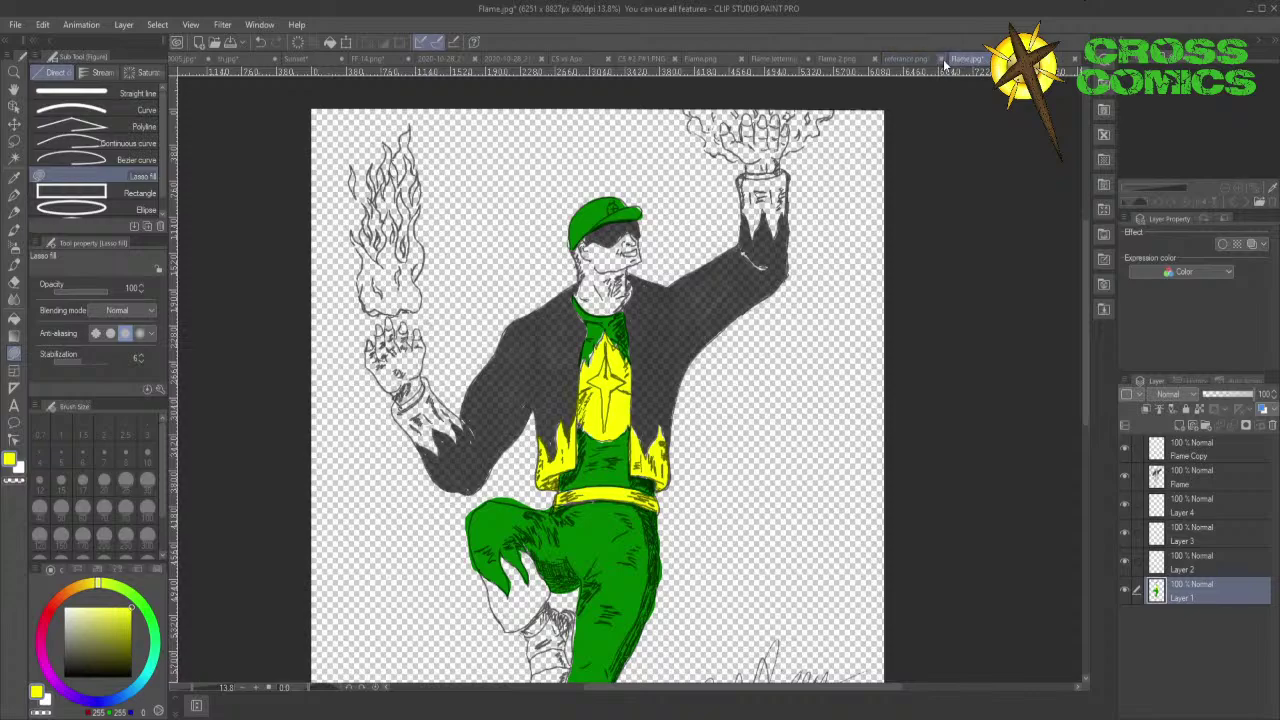
pyautogui.click(1068, 59)
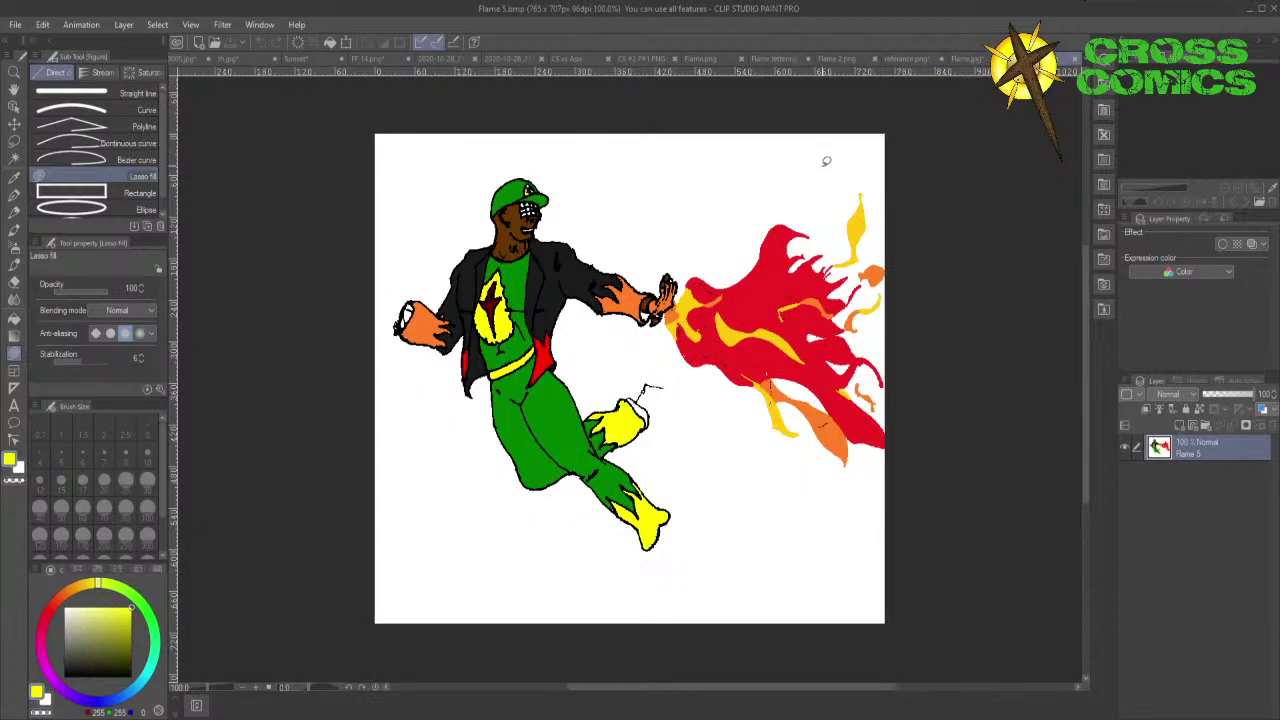
pyautogui.click(14, 178)
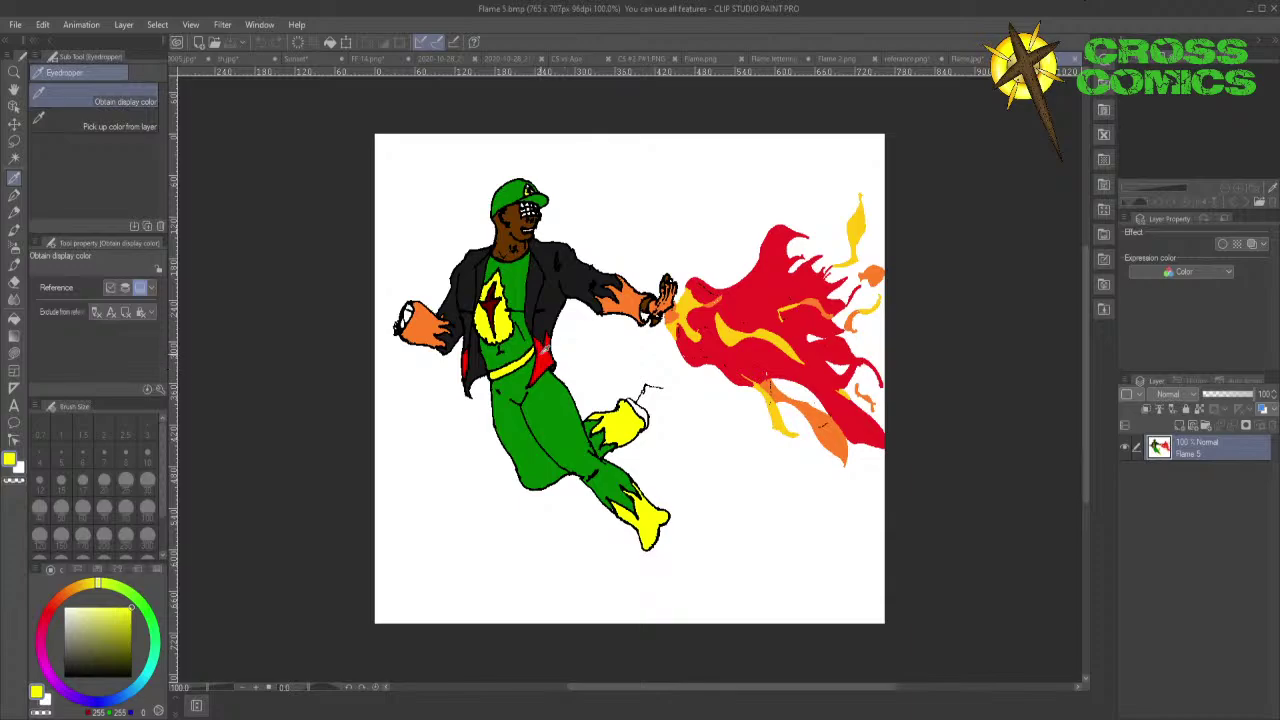
pyautogui.click(545, 351)
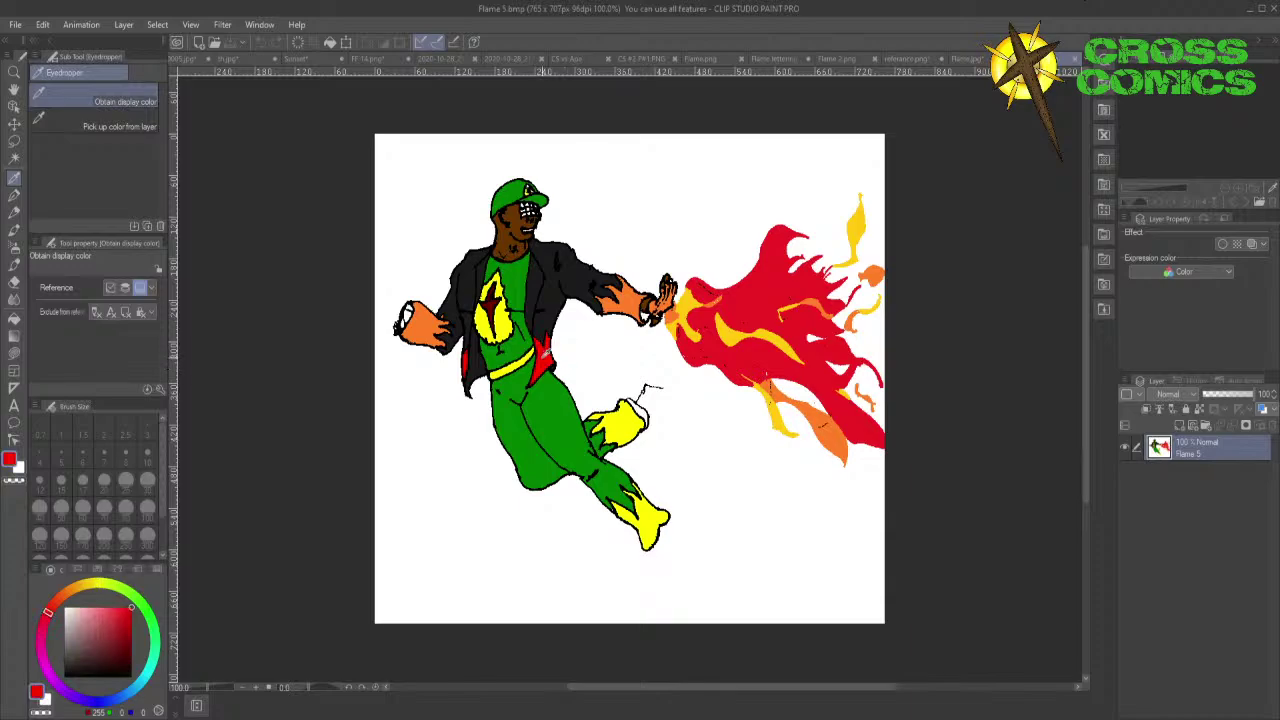
pyautogui.click(970, 58)
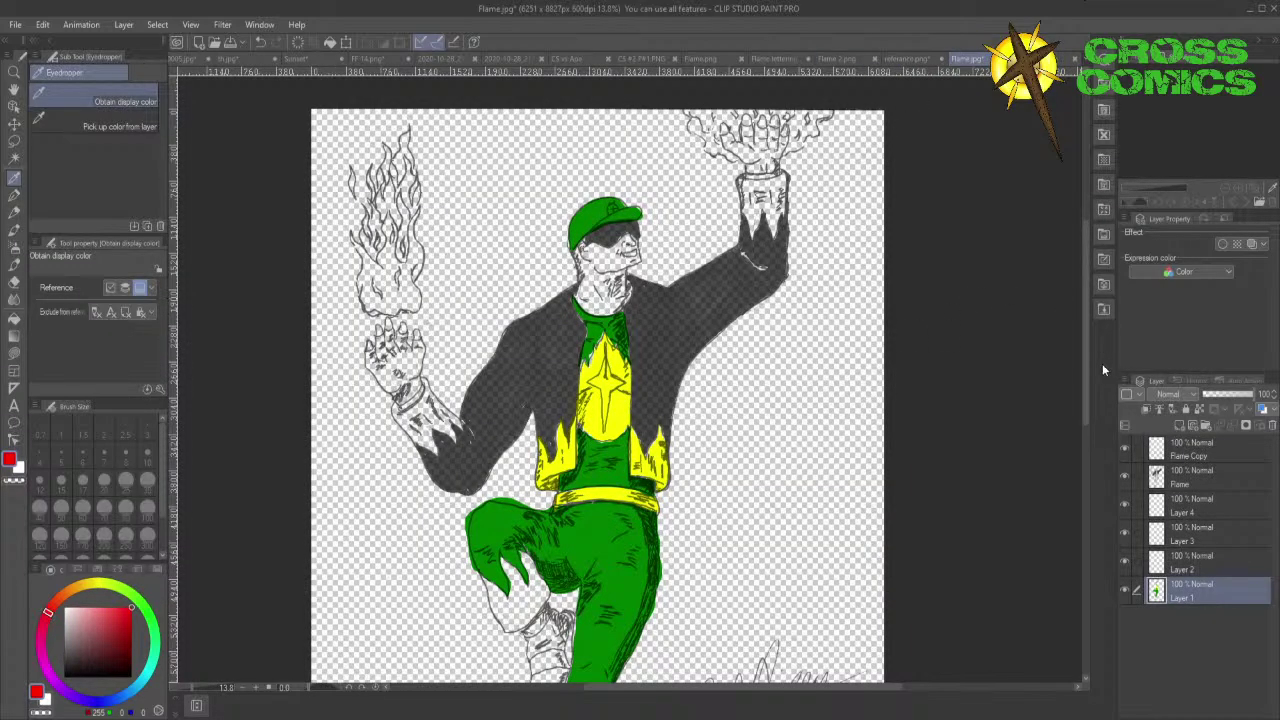
# - Fill the standing leg's flame-shaped cuff and the front of that foot's sandal sole with the sampled red using Lasso fill
pyautogui.moveTo(1085, 380); pyautogui.dragTo(1087, 457)
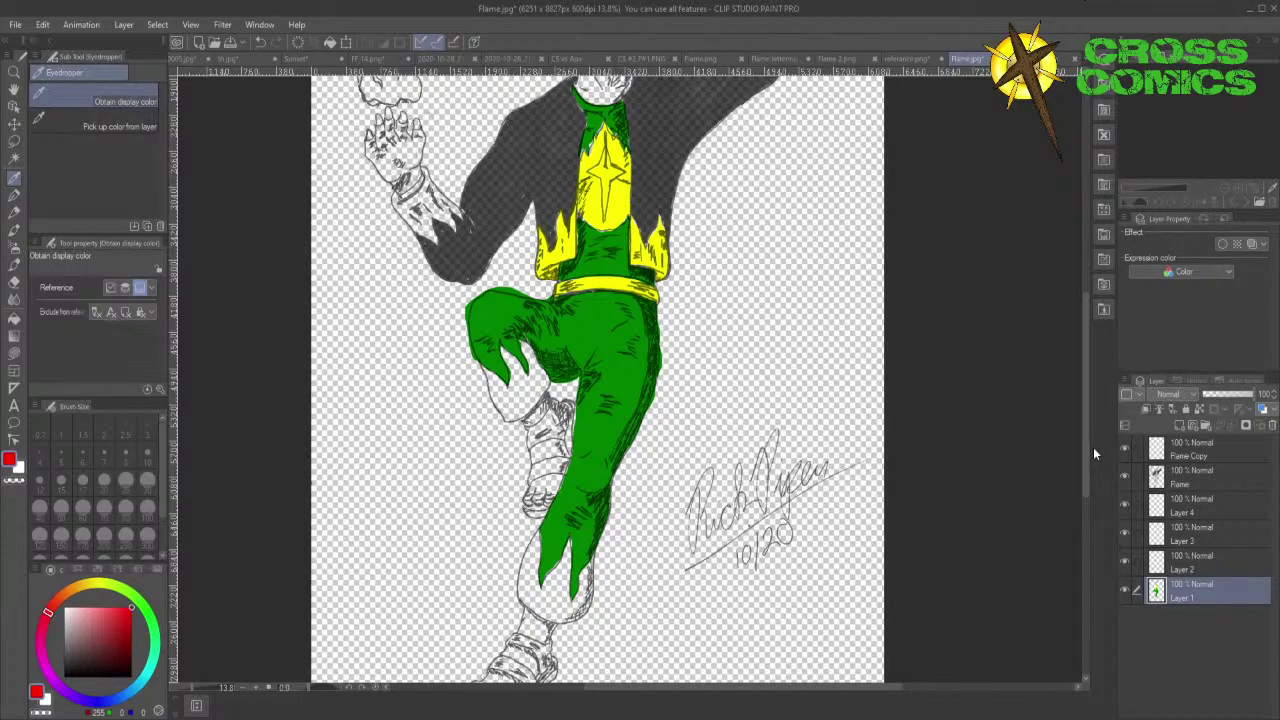
pyautogui.click(14, 352)
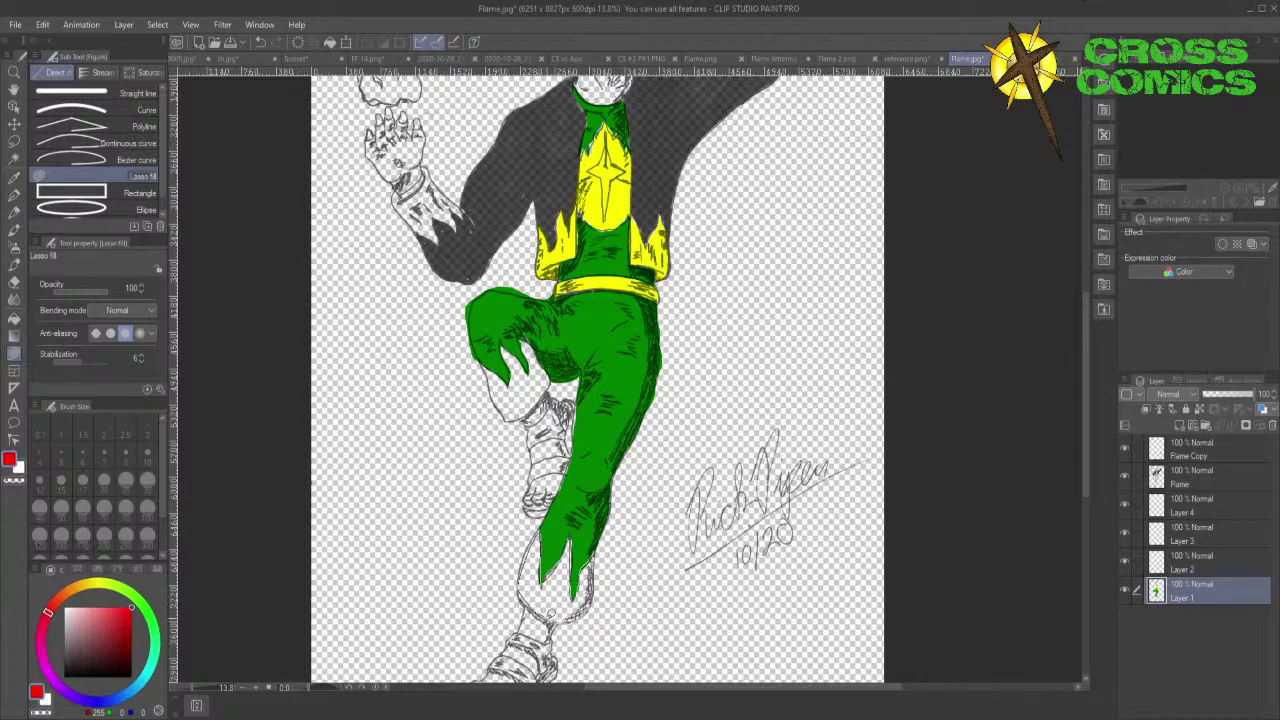
pyautogui.moveTo(553, 614); pyautogui.dragTo(514, 578)
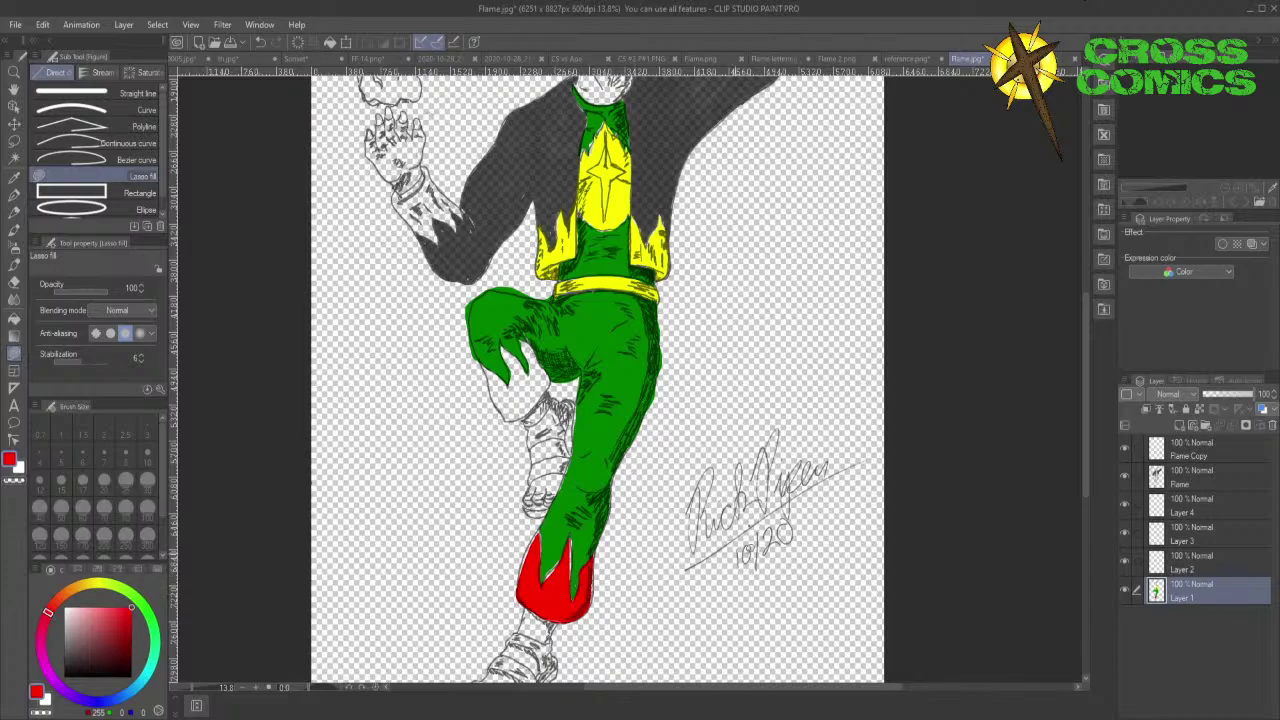
pyautogui.moveTo(1088, 486); pyautogui.dragTo(1092, 522)
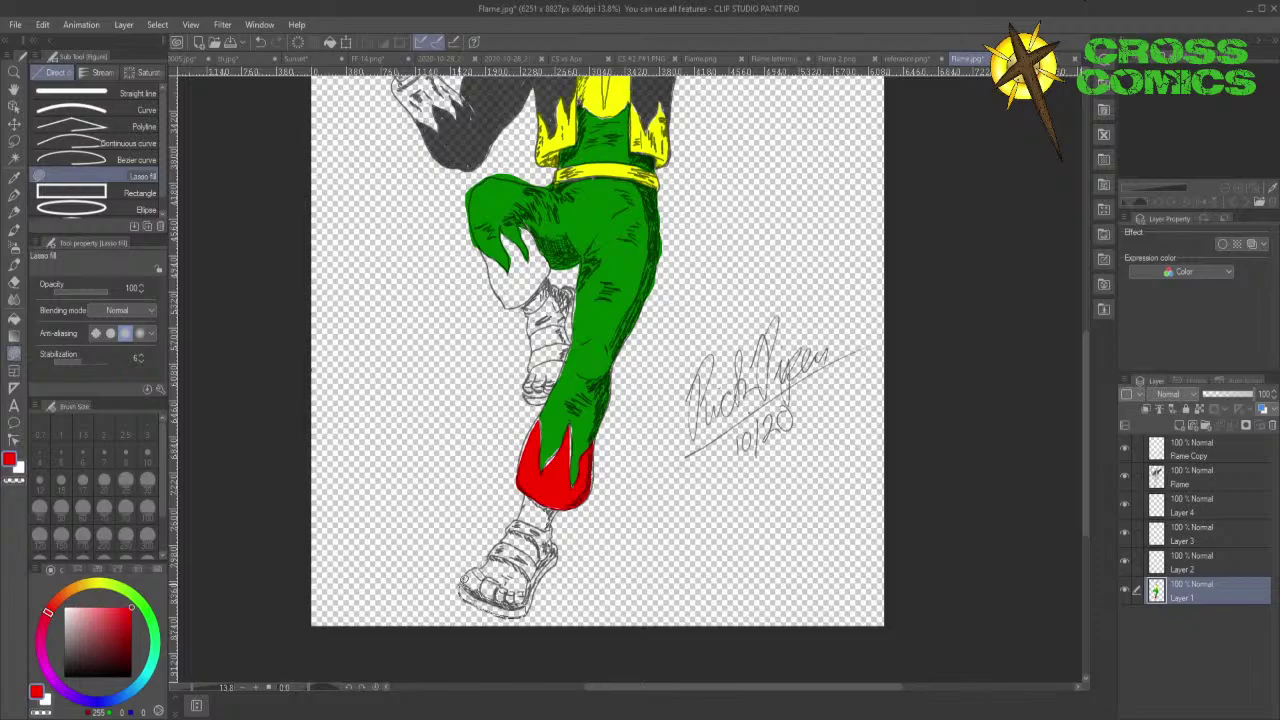
pyautogui.moveTo(462, 584); pyautogui.dragTo(464, 588)
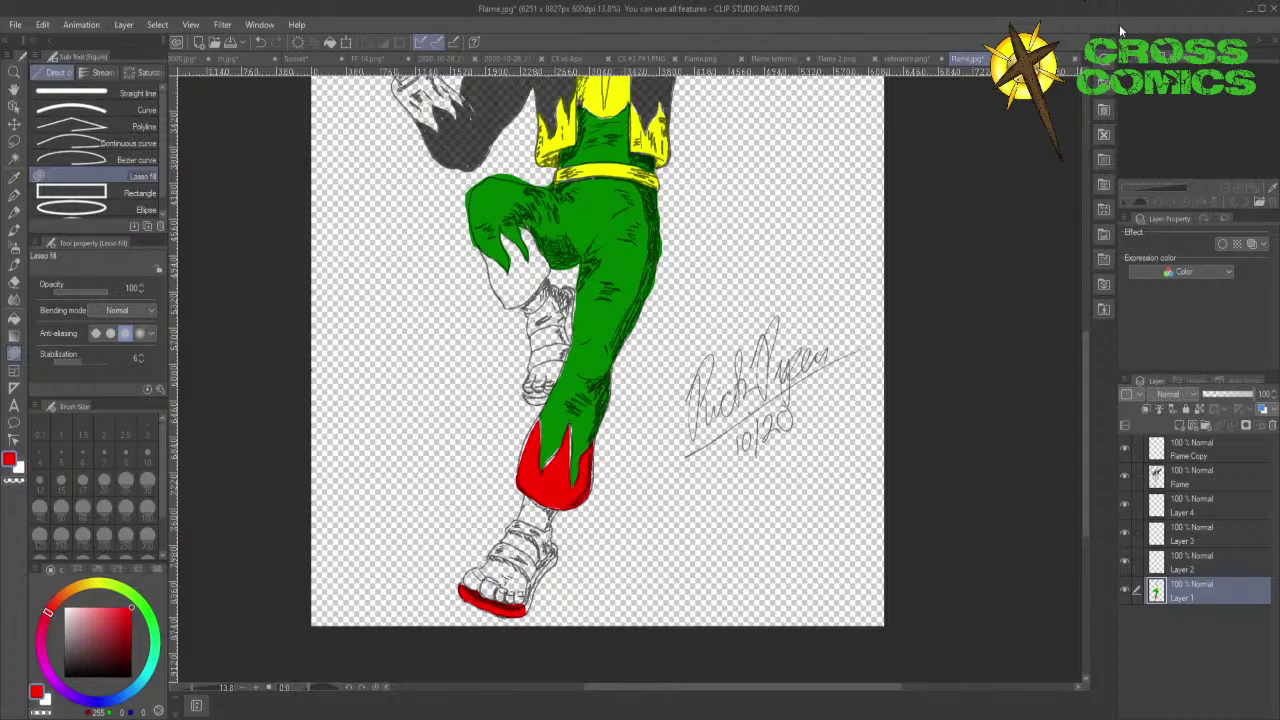
# - Check the Flame 5.bmp reference and fill the raised leg's flame-shaped cuff with red in Flame.jpg
pyautogui.click(1034, 59)
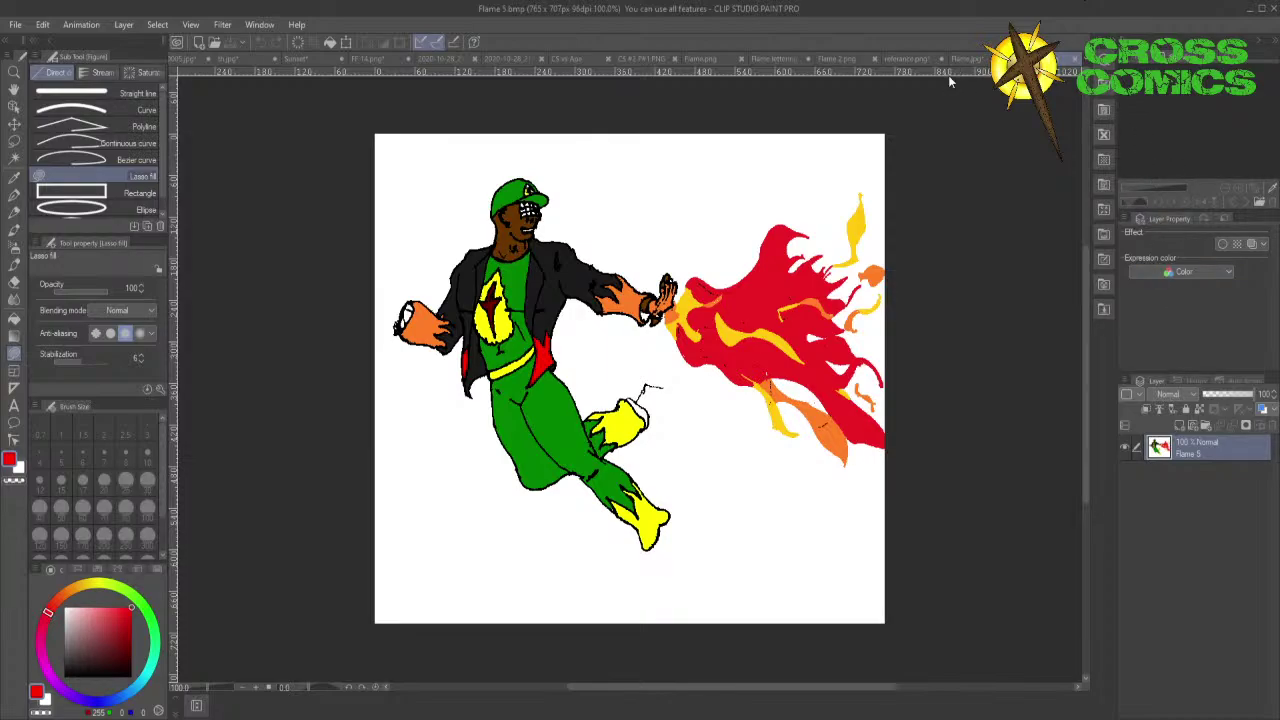
pyautogui.click(970, 62)
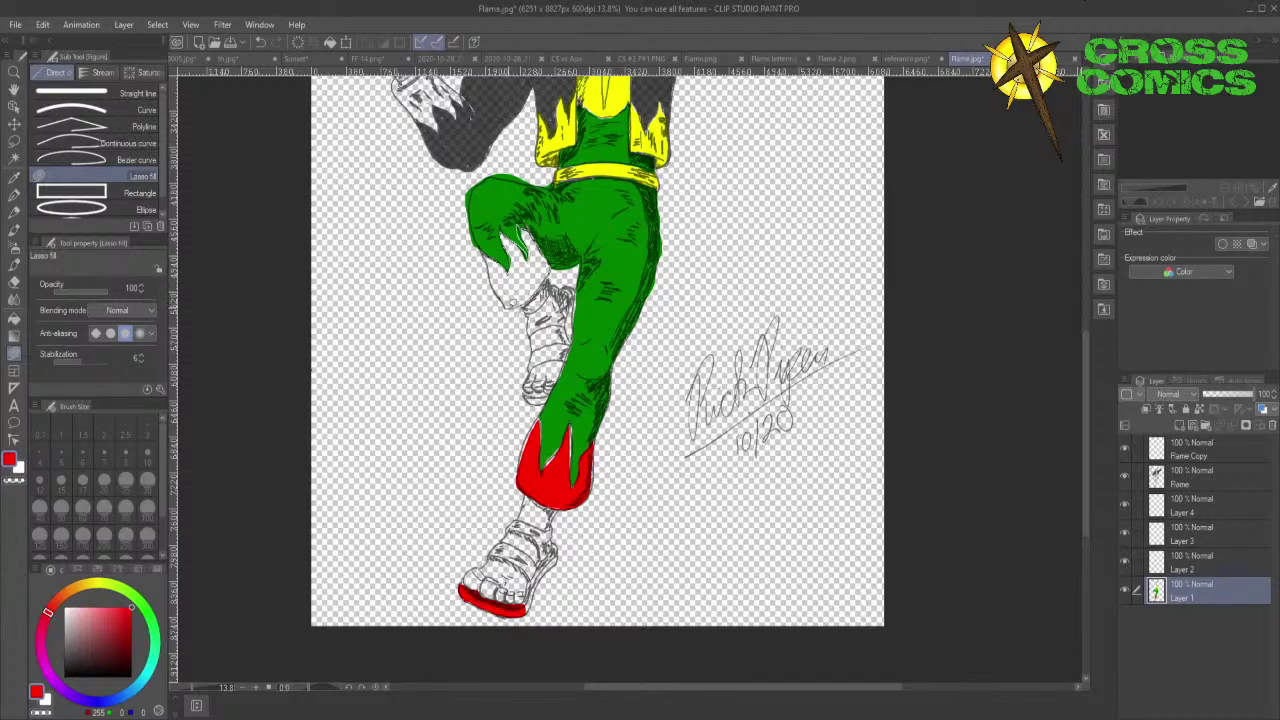
pyautogui.moveTo(490, 268)
pyautogui.mouseDown()
pyautogui.moveTo(484, 248)
pyautogui.moveTo(511, 250)
pyautogui.mouseUp()
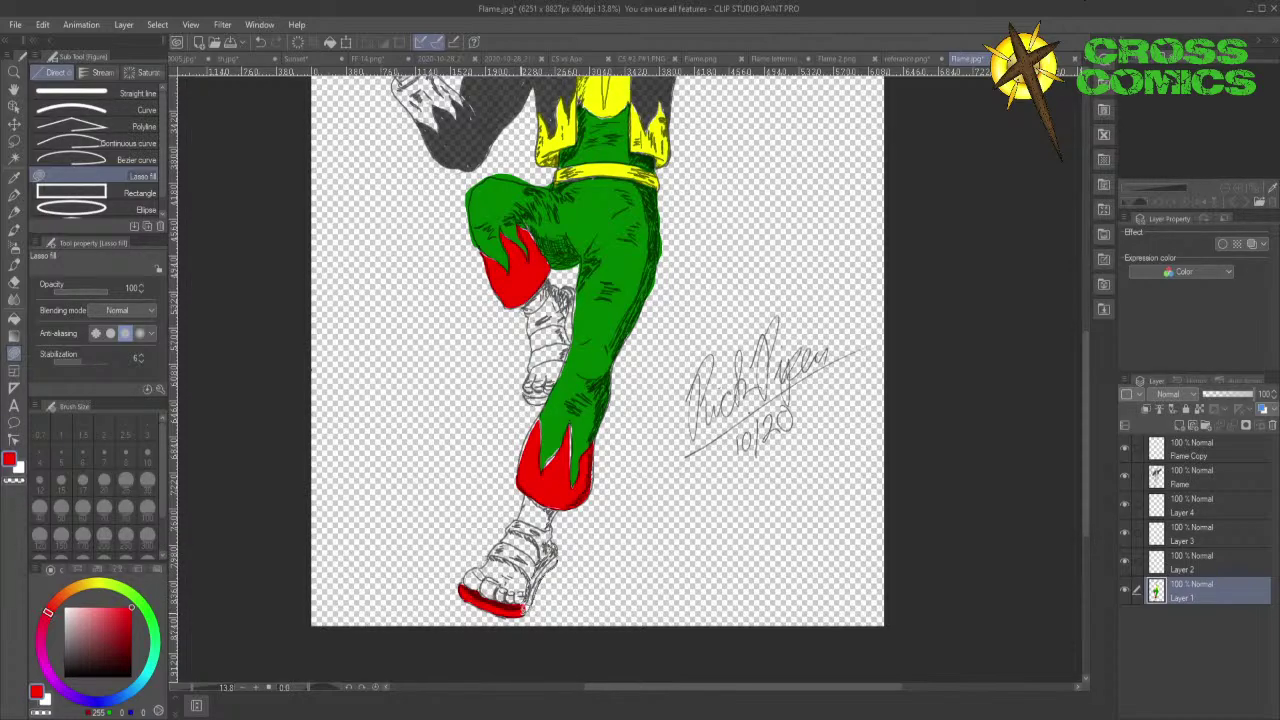
# - Fill the rest of the standing foot's sandal sole and its instep and ankle straps with red
pyautogui.moveTo(522, 606); pyautogui.dragTo(520, 600)
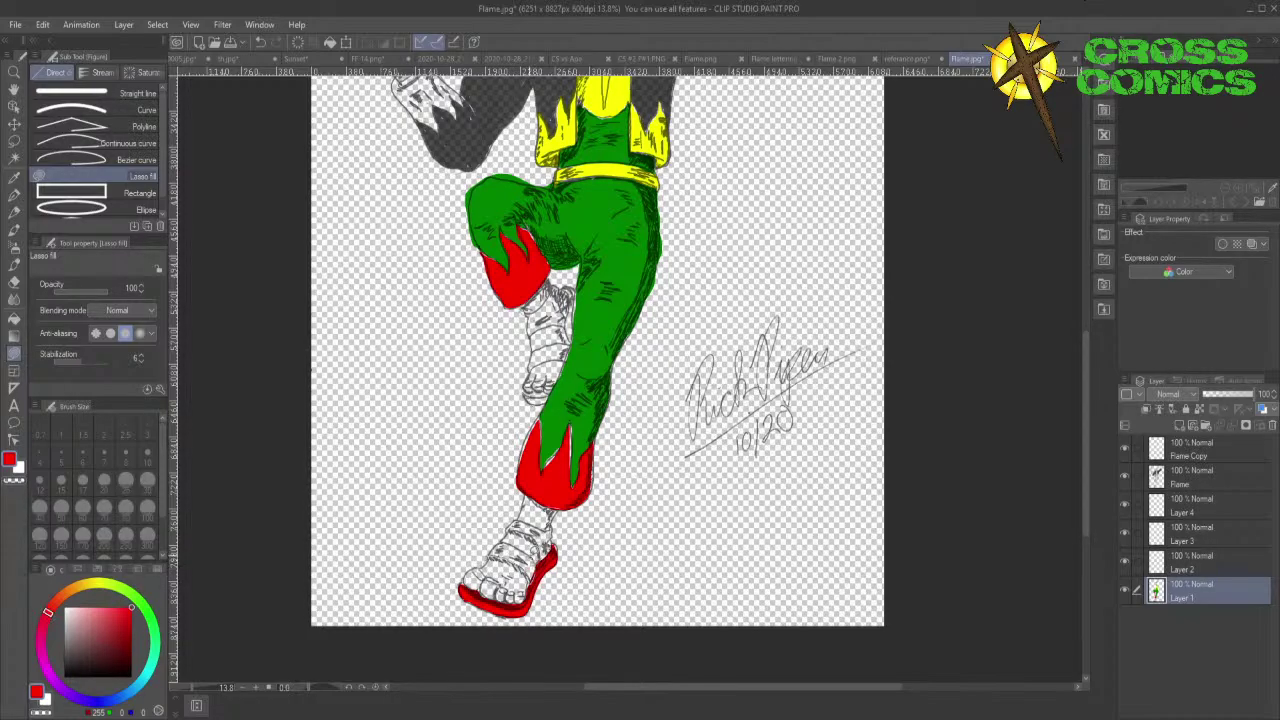
pyautogui.moveTo(520, 544); pyautogui.dragTo(495, 551)
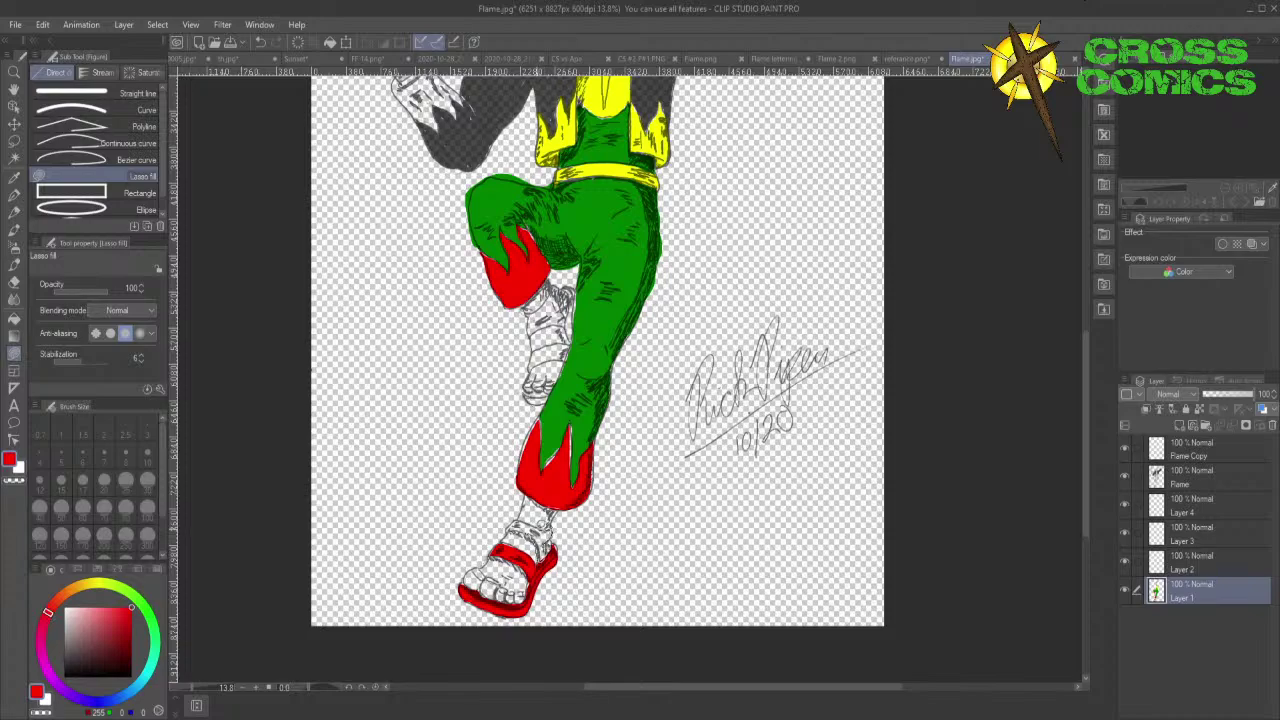
pyautogui.moveTo(528, 520); pyautogui.dragTo(508, 526)
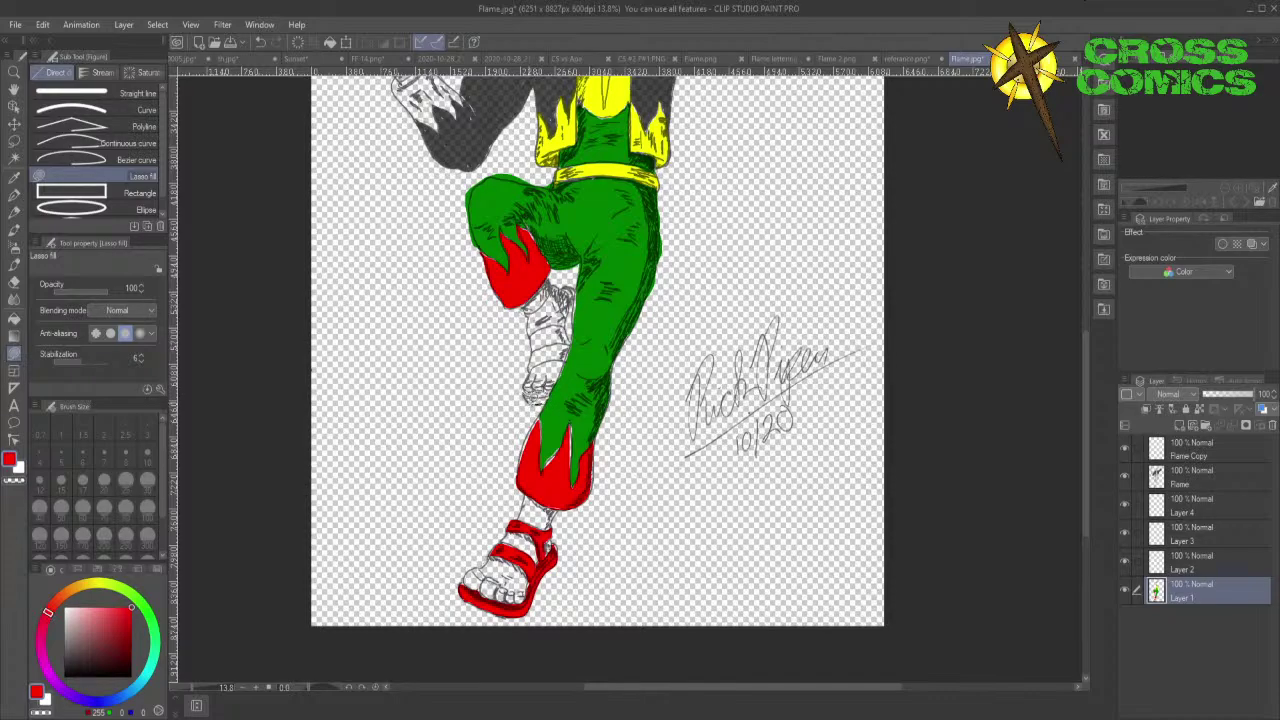
# - Fill the raised foot's sandal with red, covering the sole, the toe strap and the upper ankle section
pyautogui.moveTo(544, 402)
pyautogui.mouseDown()
pyautogui.moveTo(524, 396)
pyautogui.moveTo(536, 388)
pyautogui.mouseUp()
pyautogui.moveTo(532, 362); pyautogui.dragTo(536, 356)
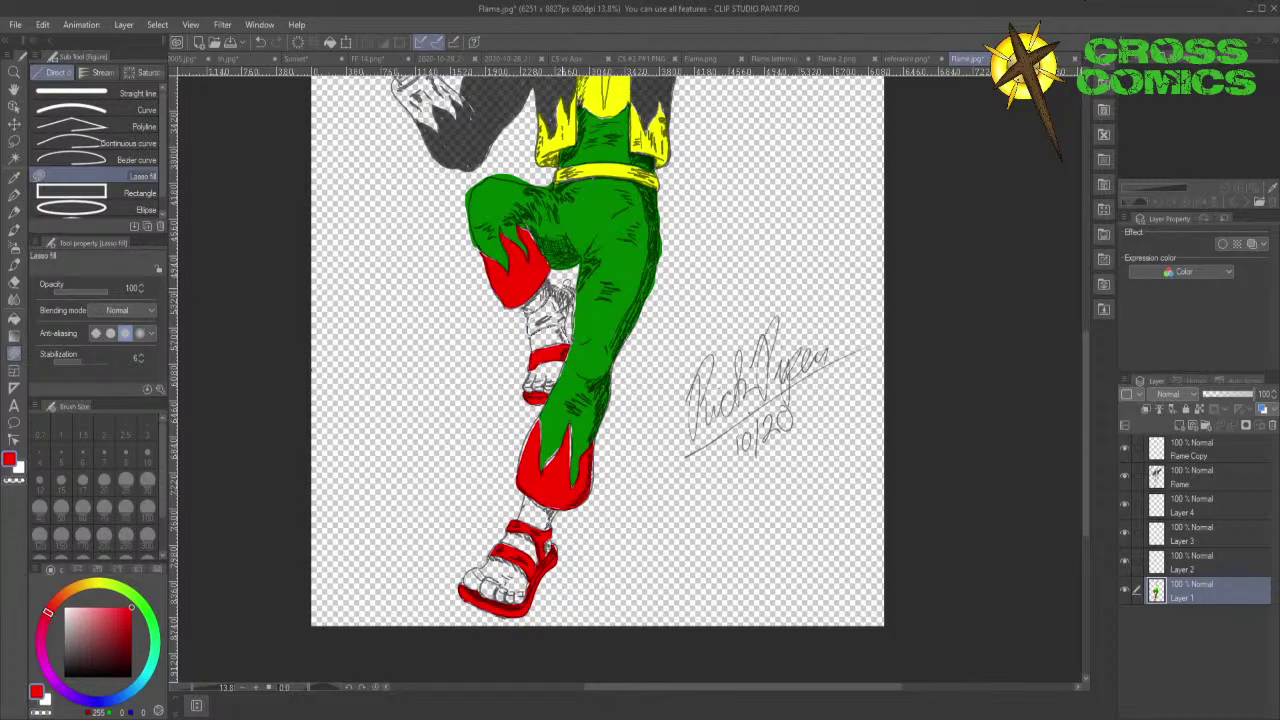
pyautogui.moveTo(566, 283); pyautogui.dragTo(566, 287)
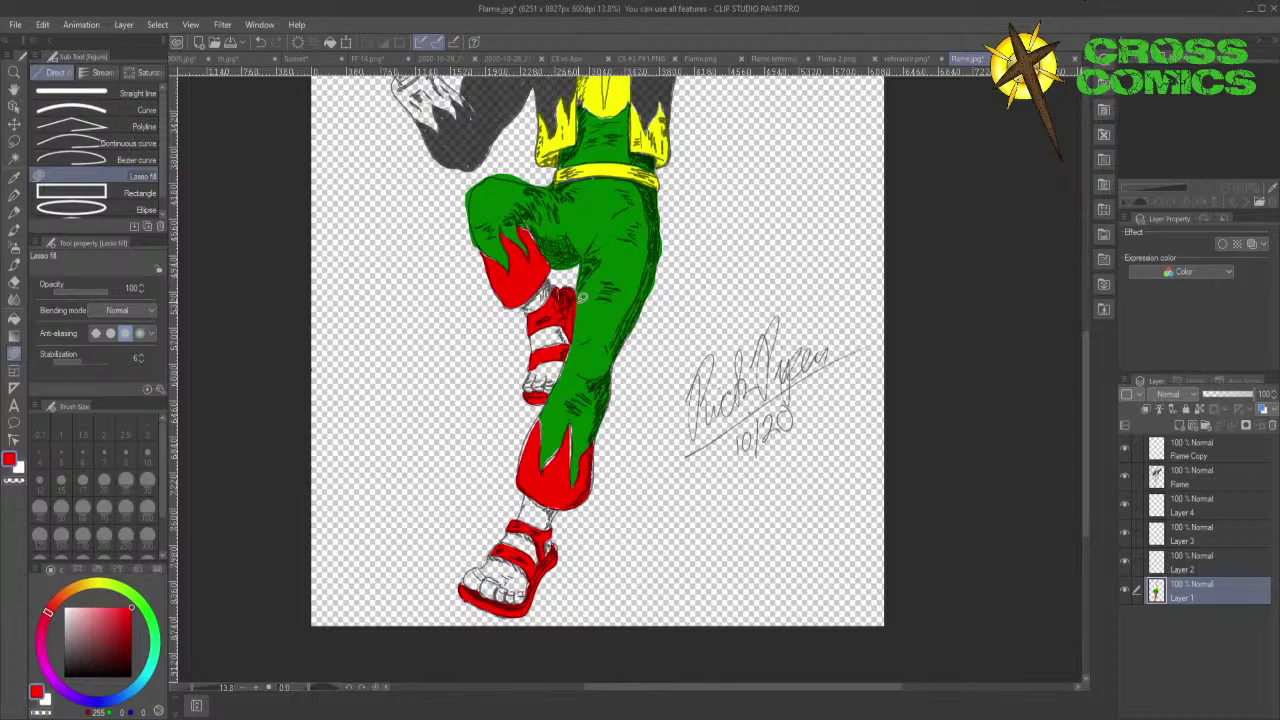
# - Try red on the flame-shaped sleeve cuff of the lowered arm, and choose a darker orange on the color wheel
pyautogui.moveTo(1085, 380); pyautogui.dragTo(1090, 304)
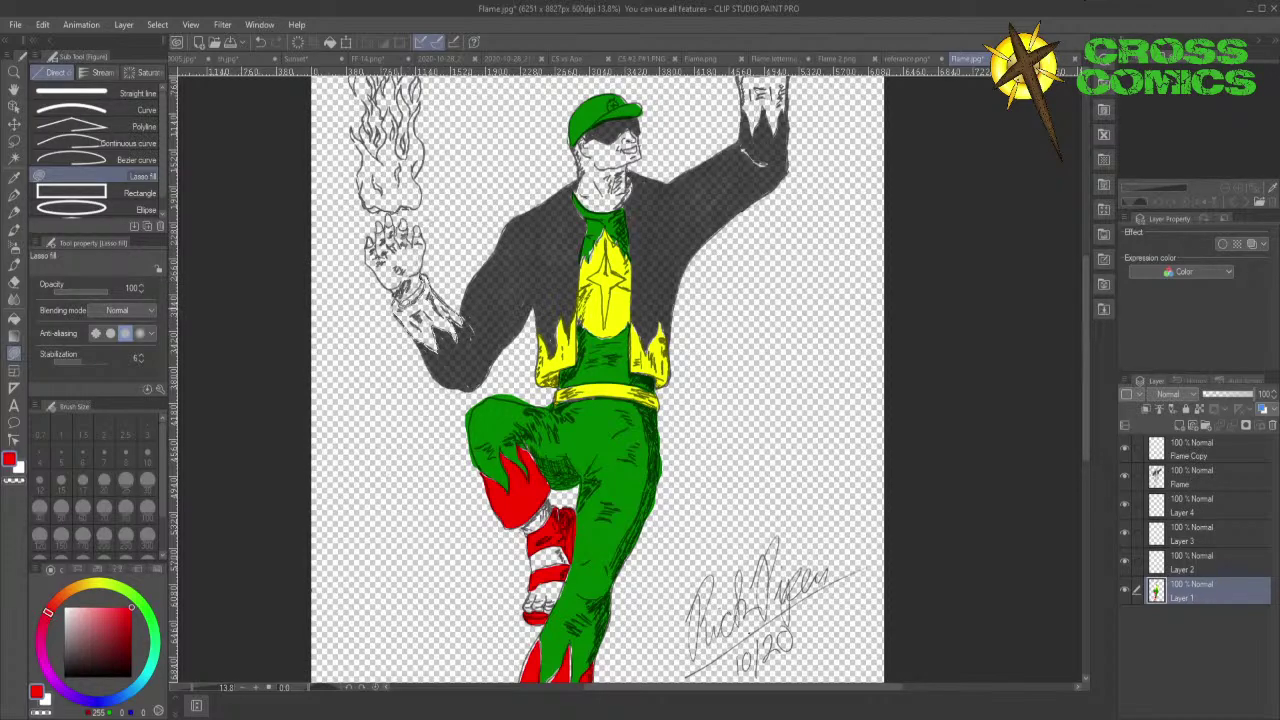
pyautogui.moveTo(399, 294); pyautogui.dragTo(405, 290)
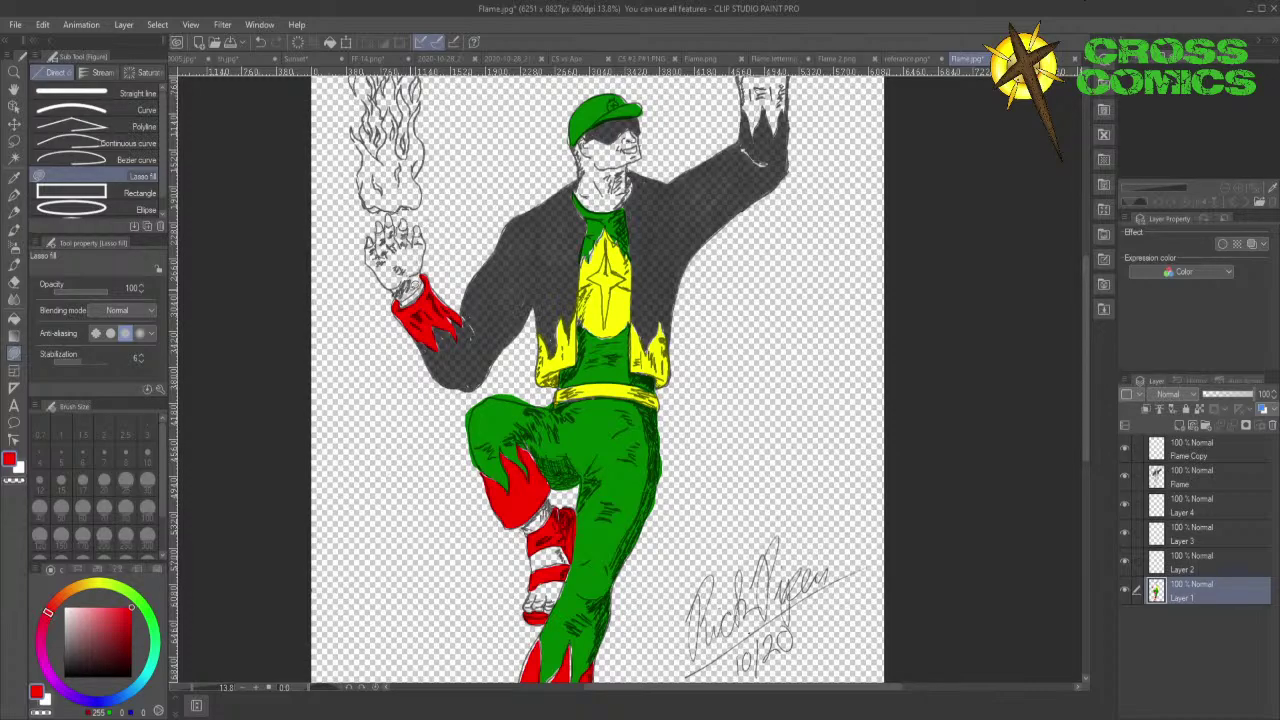
pyautogui.click(76, 589)
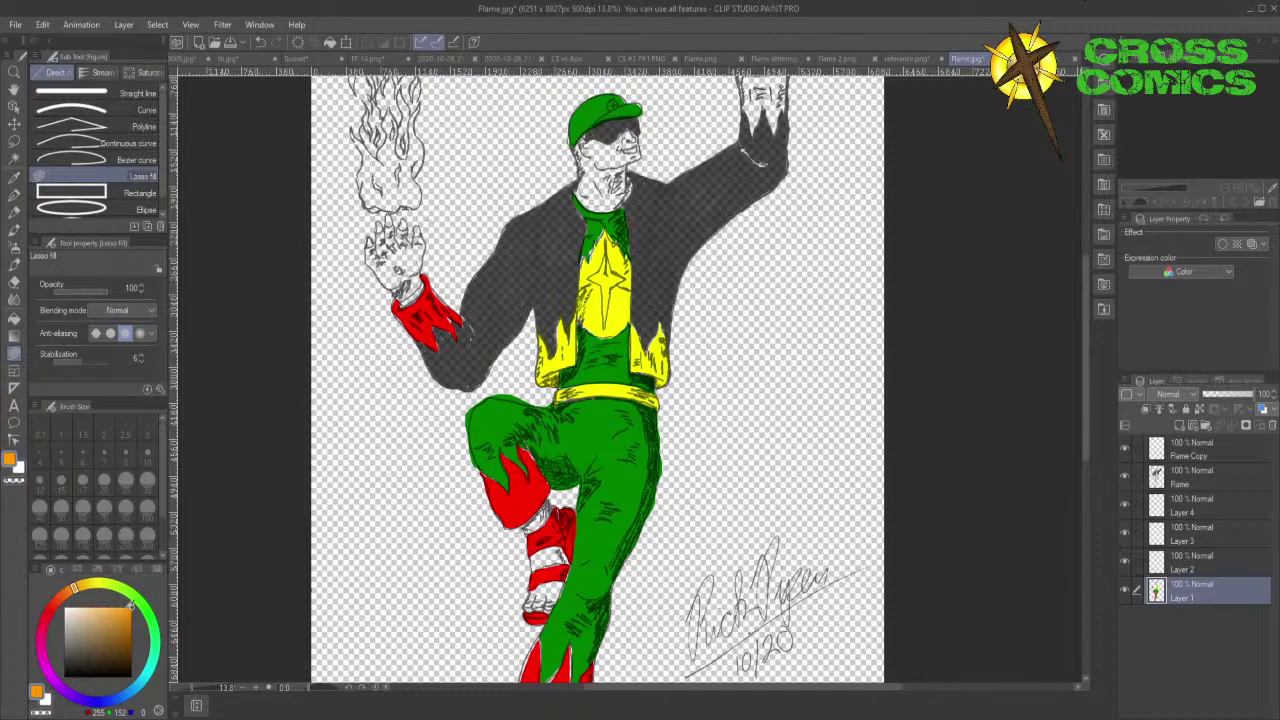
pyautogui.moveTo(135, 601); pyautogui.dragTo(123, 616)
# - Sample the orange of the character's sleeve cuff in the Flame 5.bmp reference and return to Flame.jpg
pyautogui.click(1070, 58)
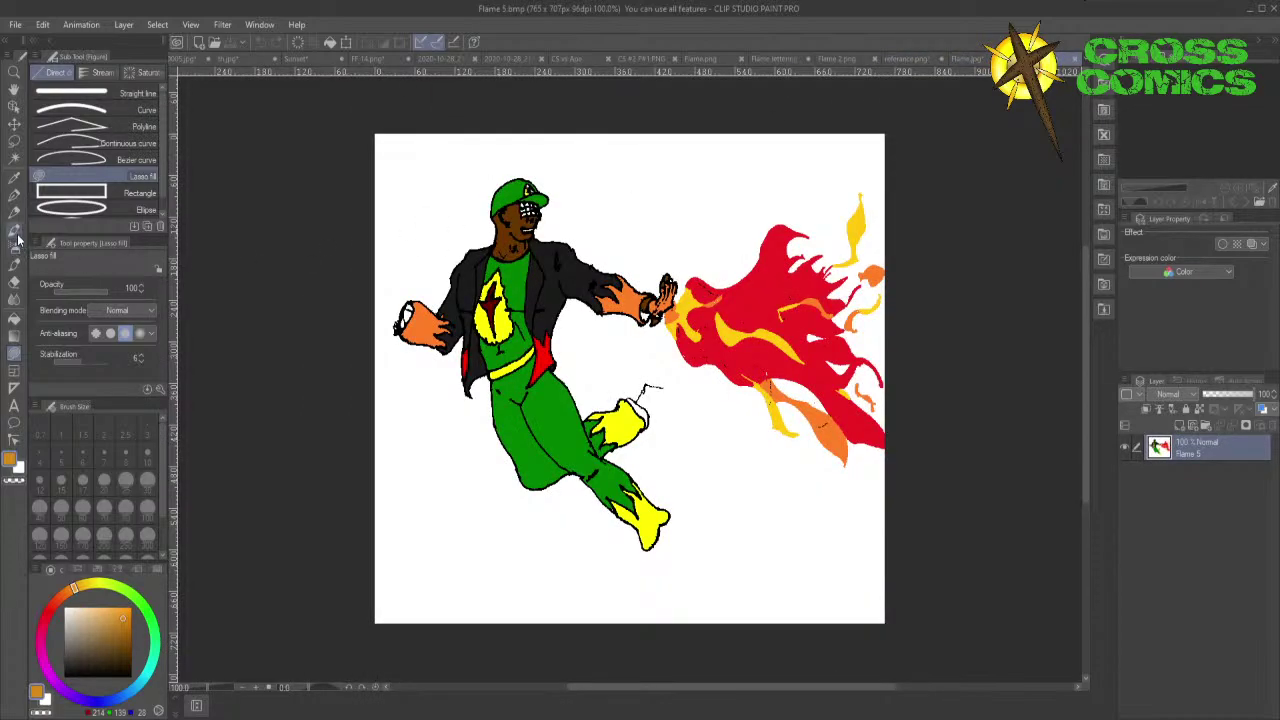
pyautogui.click(15, 177)
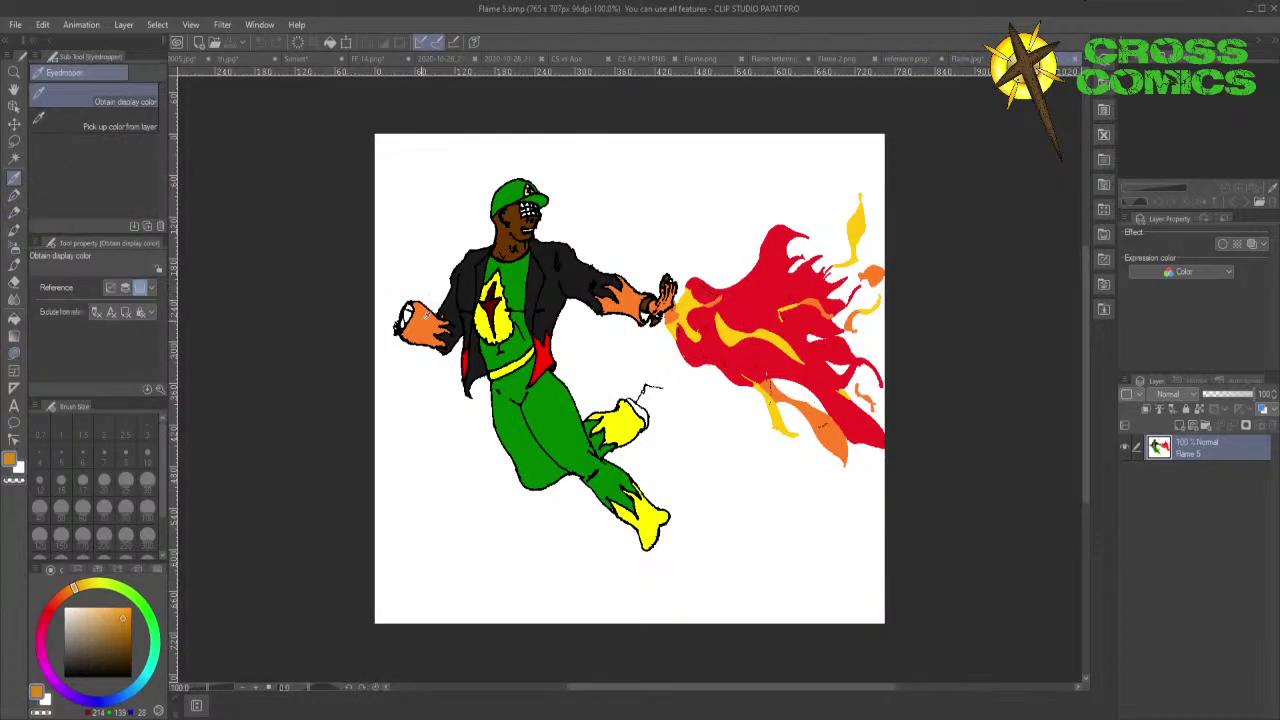
pyautogui.click(424, 312)
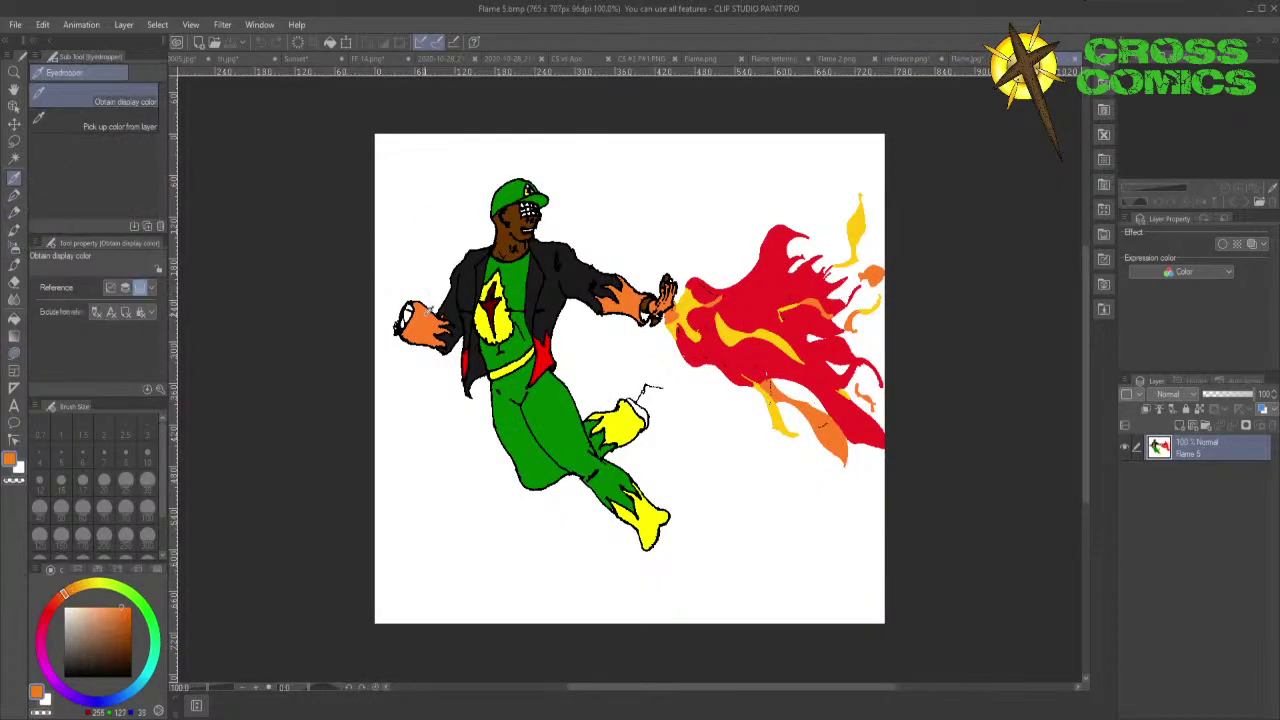
pyautogui.click(968, 60)
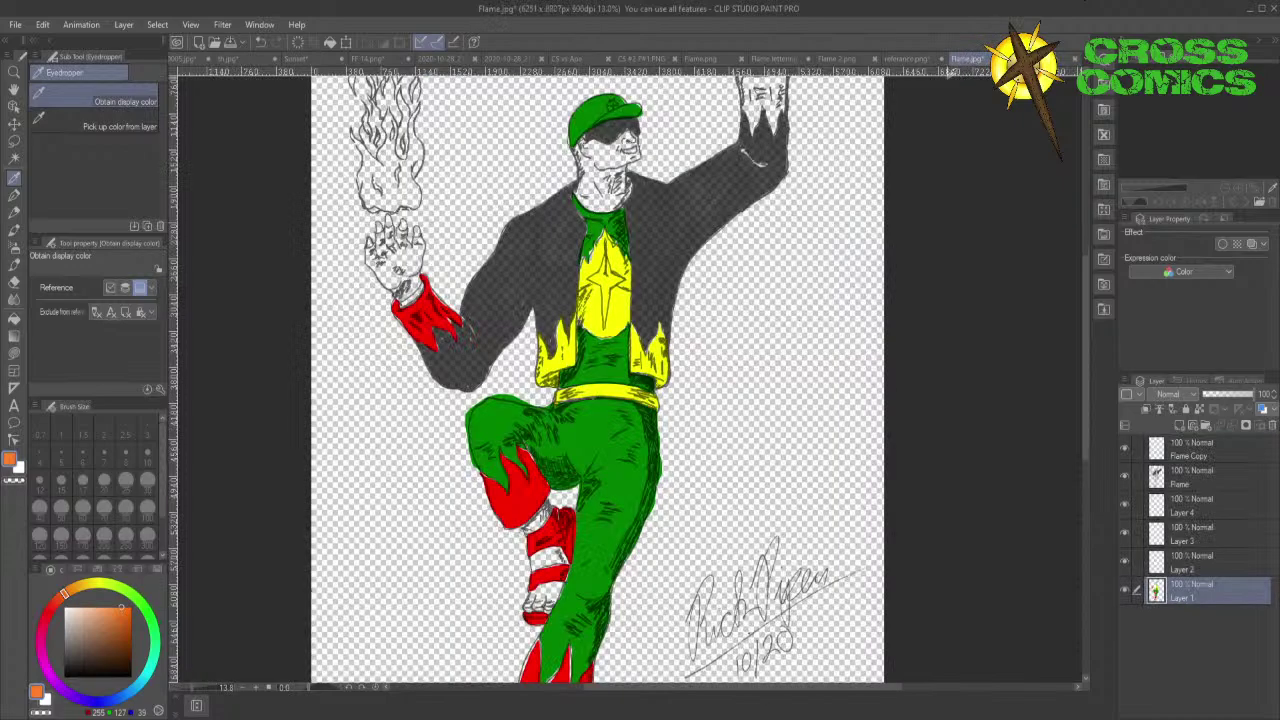
# - Fill both flame-shaped sleeve cuffs and the lowered arm's hand with the sampled orange using Lasso fill
pyautogui.click(15, 354)
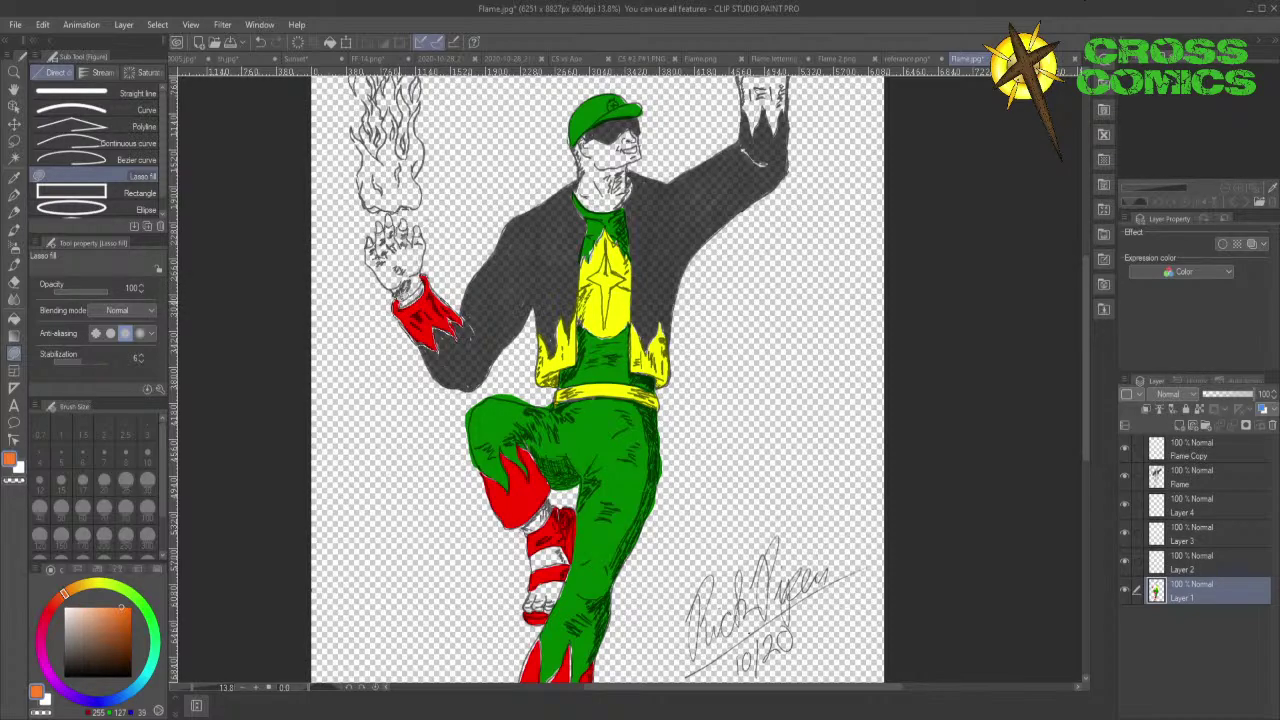
pyautogui.moveTo(405, 290); pyautogui.dragTo(410, 292)
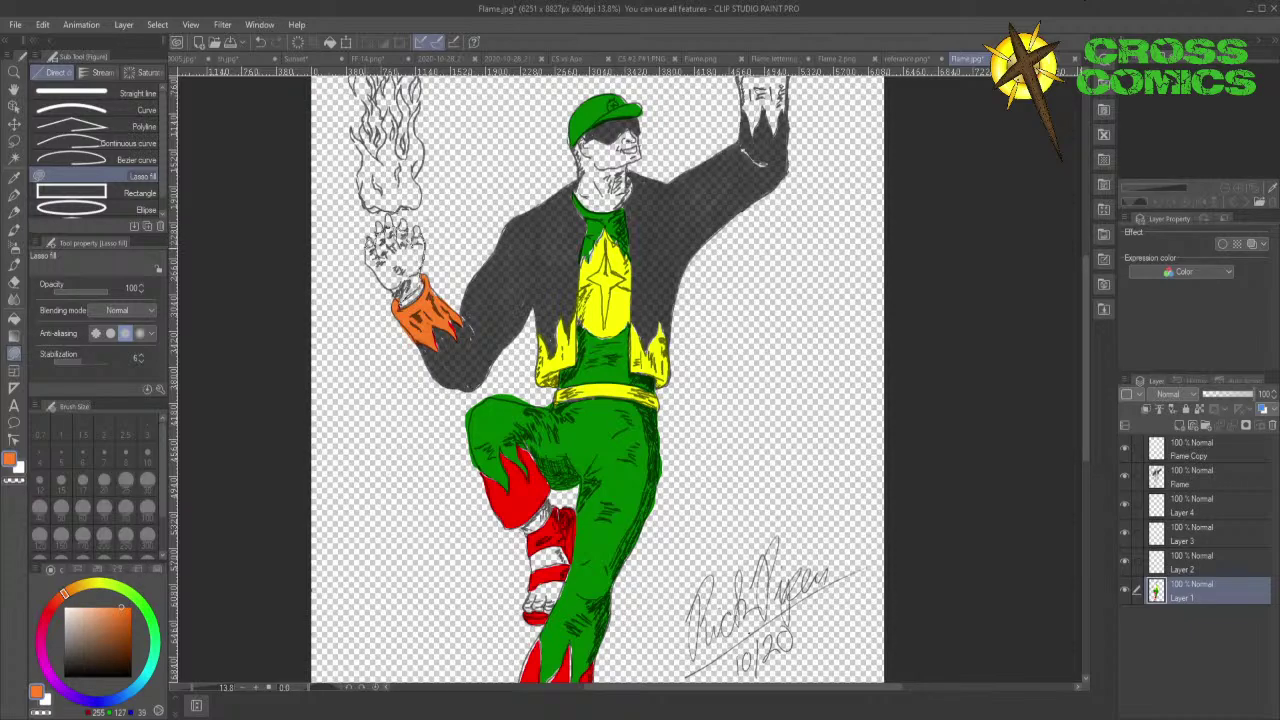
pyautogui.moveTo(370, 258); pyautogui.dragTo(402, 302)
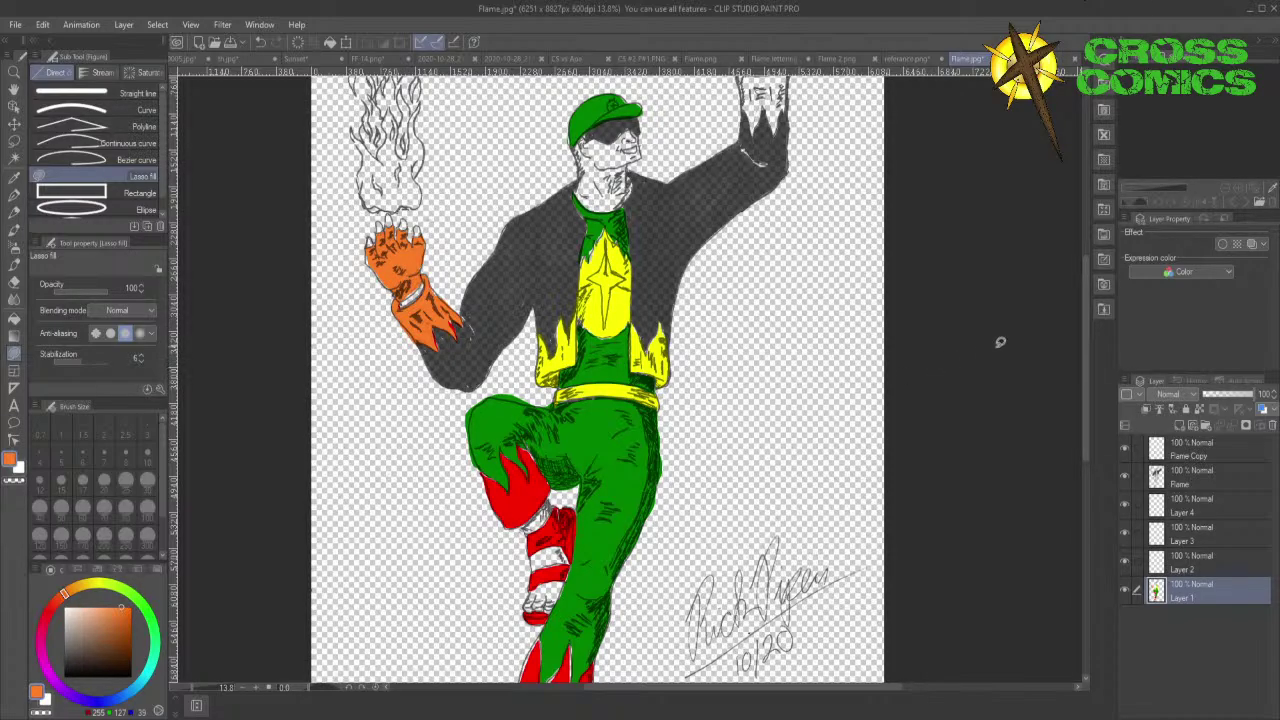
pyautogui.moveTo(1085, 353); pyautogui.dragTo(1088, 309)
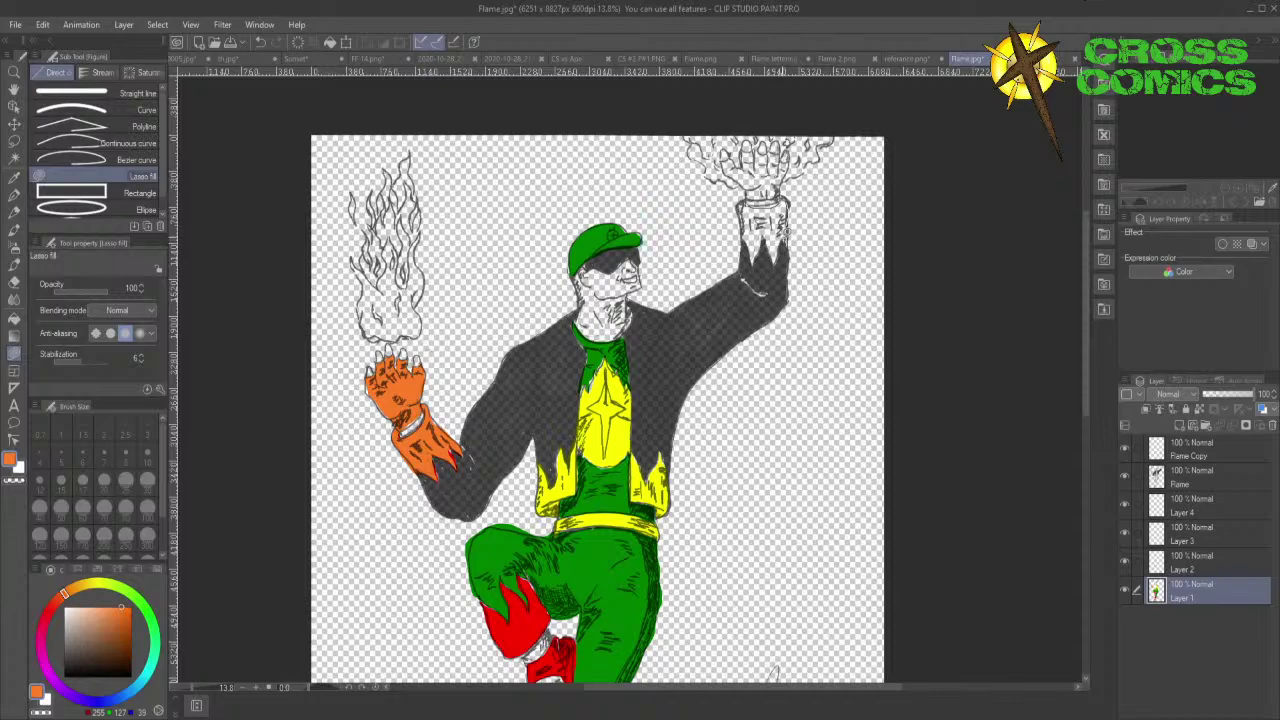
pyautogui.moveTo(772, 244)
pyautogui.mouseDown()
pyautogui.moveTo(758, 263)
pyautogui.moveTo(740, 196)
pyautogui.mouseUp()
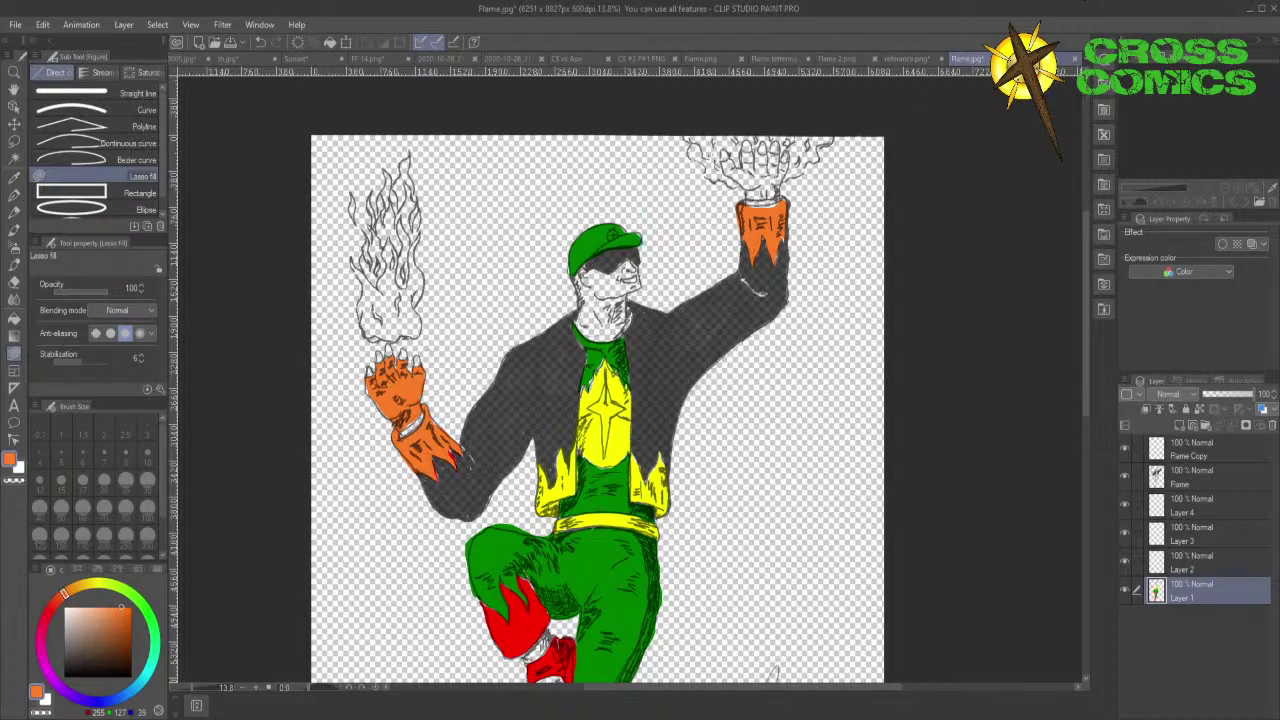
# - Sample the brown skin color from the character's face in Flame 5.bmp and ready Lasso fill in Flame.jpg
pyautogui.click(1042, 59)
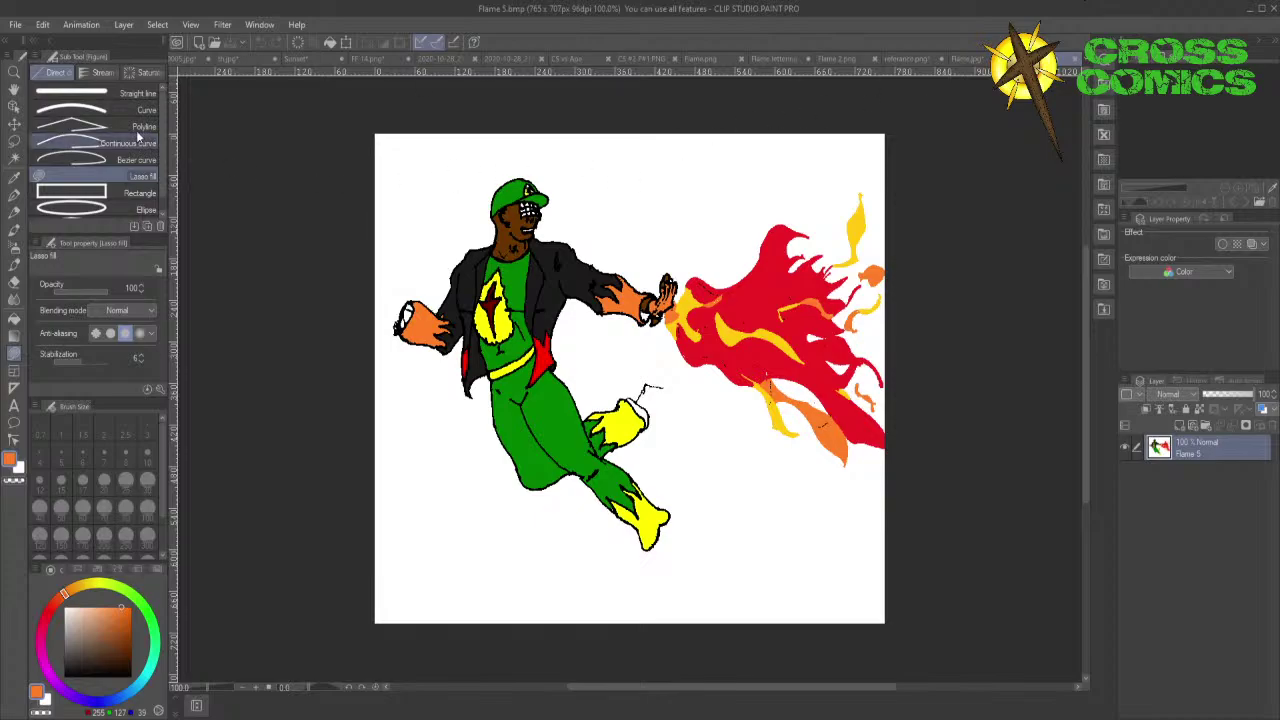
pyautogui.click(13, 177)
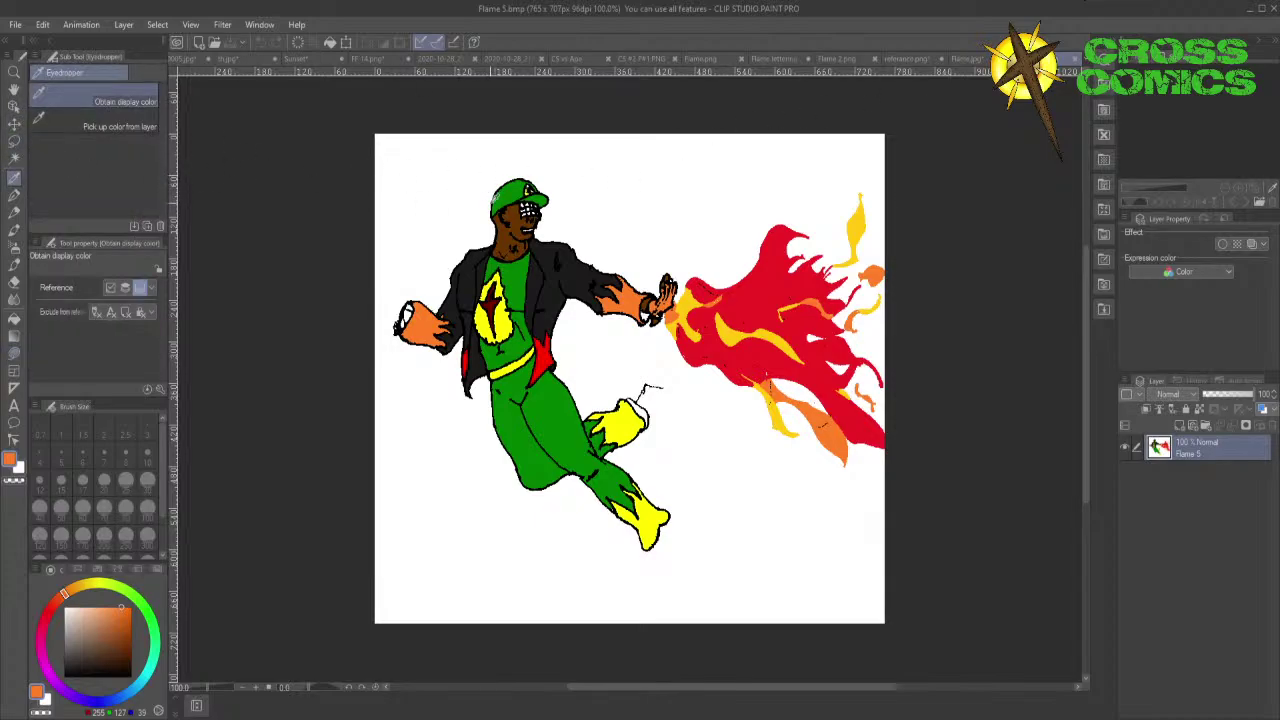
pyautogui.click(515, 211)
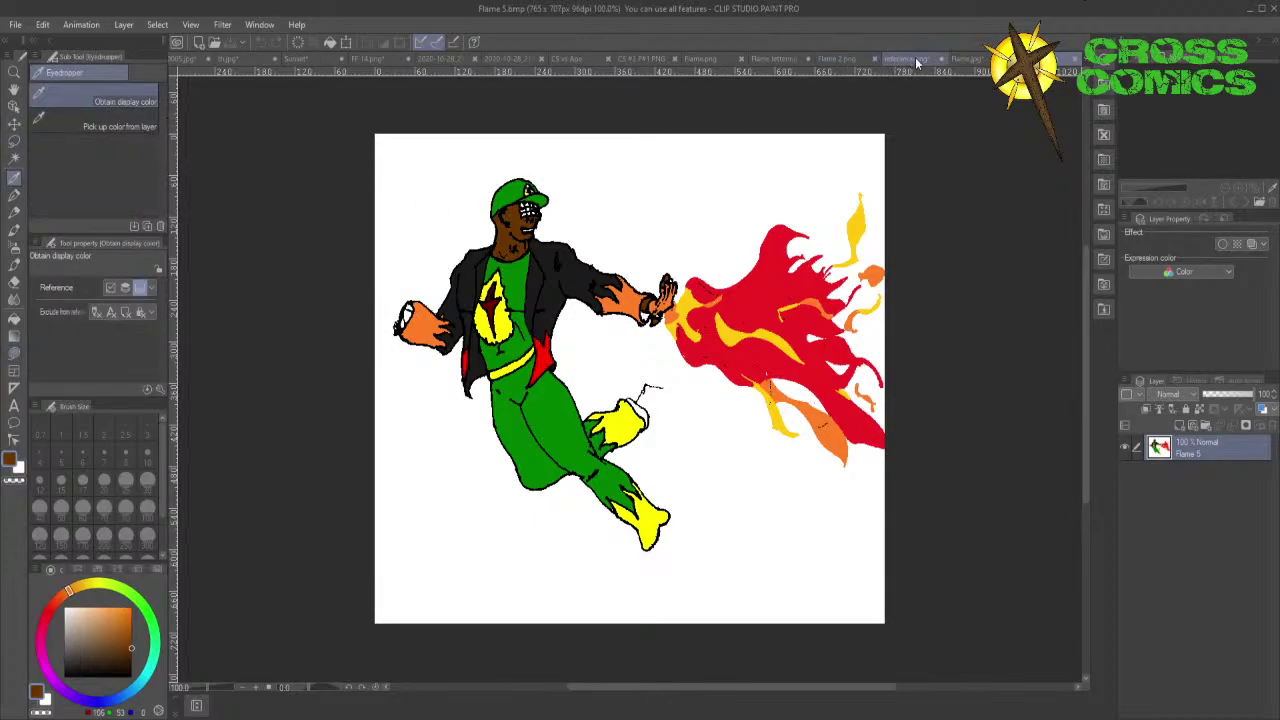
pyautogui.click(965, 60)
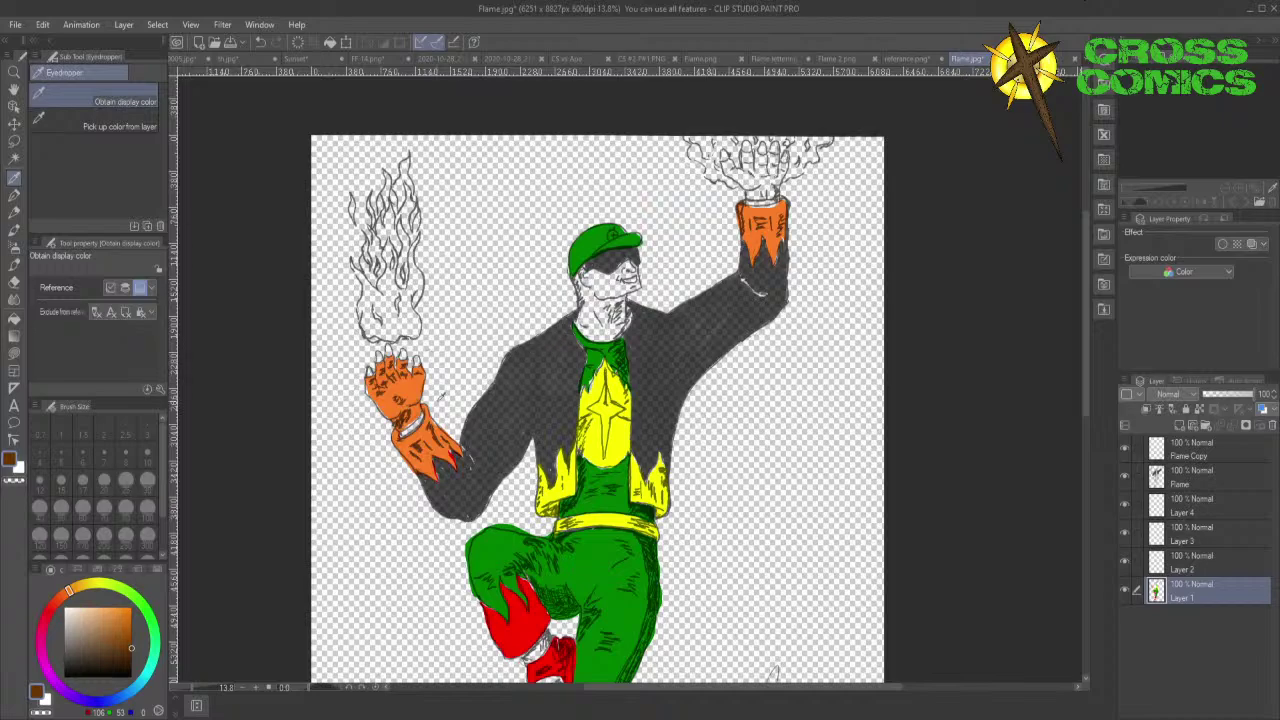
pyautogui.click(13, 353)
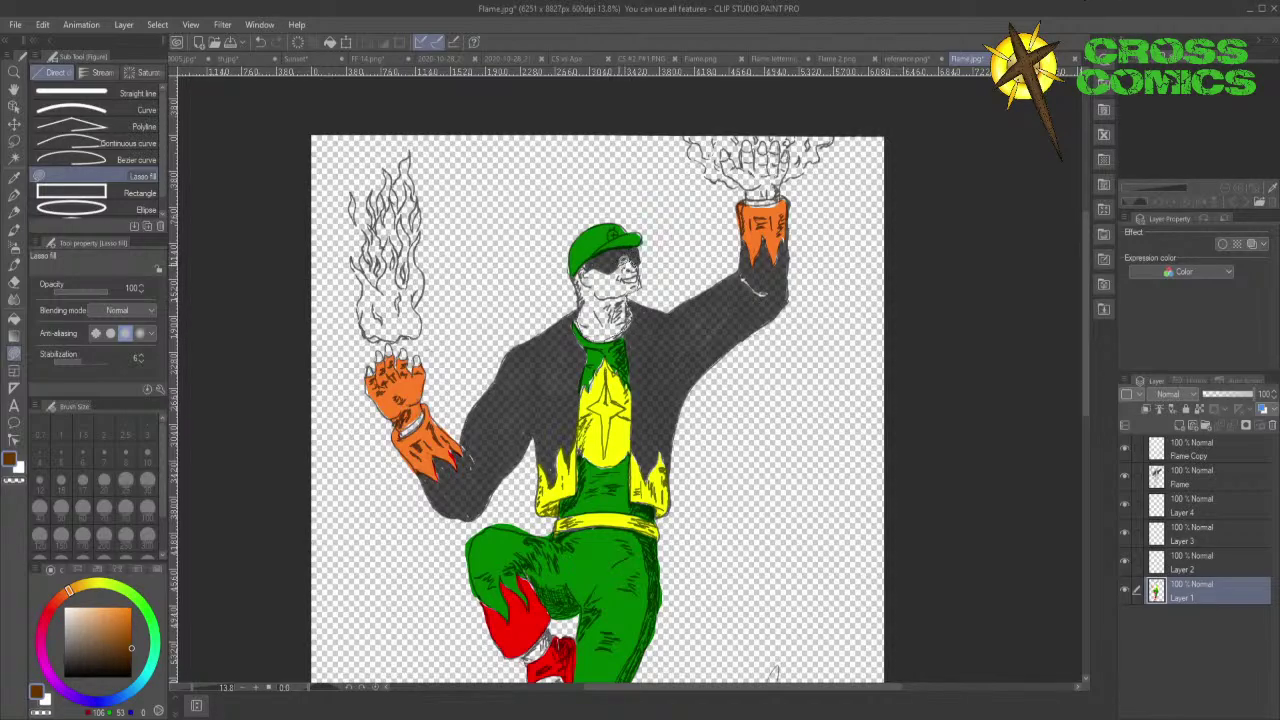
# - Fill the character's face and neck, plus the exposed wrists and fingertips of both hands, with the sampled brown using Lasso fill
pyautogui.moveTo(600, 265)
pyautogui.mouseDown()
pyautogui.moveTo(578, 268)
pyautogui.moveTo(584, 316)
pyautogui.mouseUp()
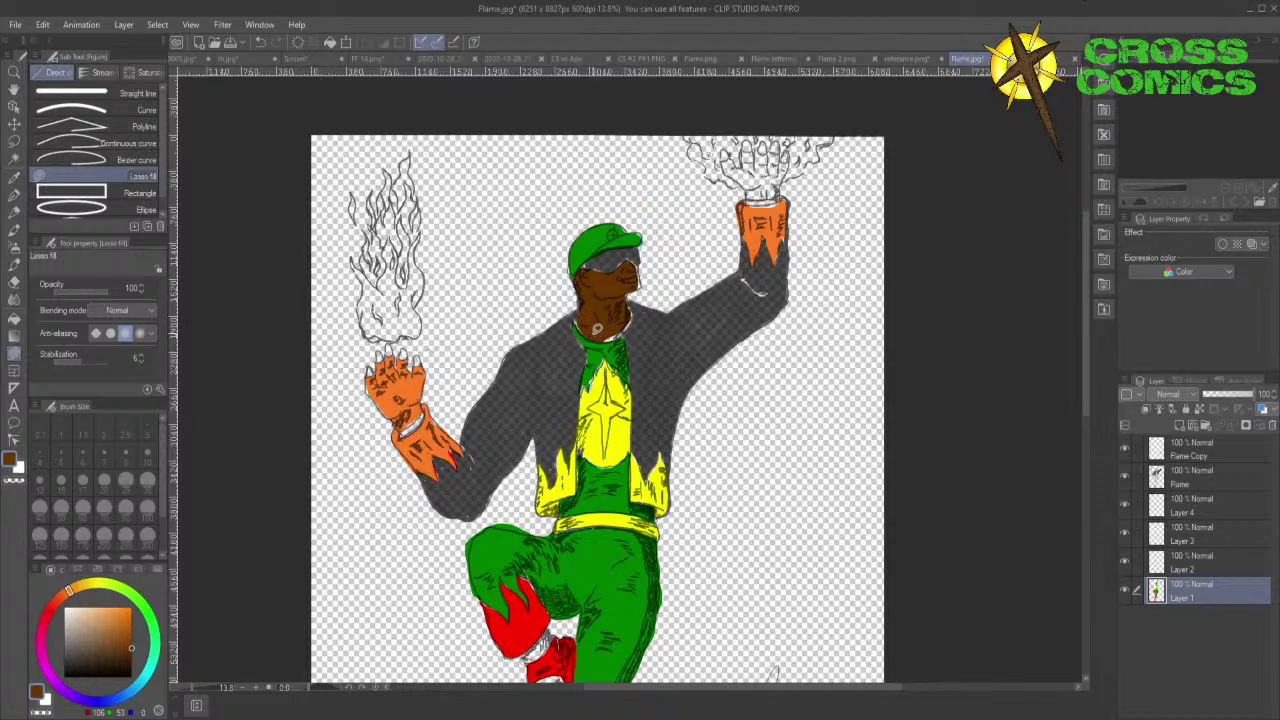
pyautogui.moveTo(582, 326)
pyautogui.mouseDown()
pyautogui.moveTo(578, 308)
pyautogui.moveTo(609, 339)
pyautogui.moveTo(631, 307)
pyautogui.moveTo(614, 322)
pyautogui.mouseUp()
pyautogui.moveTo(422, 410)
pyautogui.mouseDown()
pyautogui.moveTo(410, 432)
pyautogui.moveTo(408, 412)
pyautogui.mouseUp()
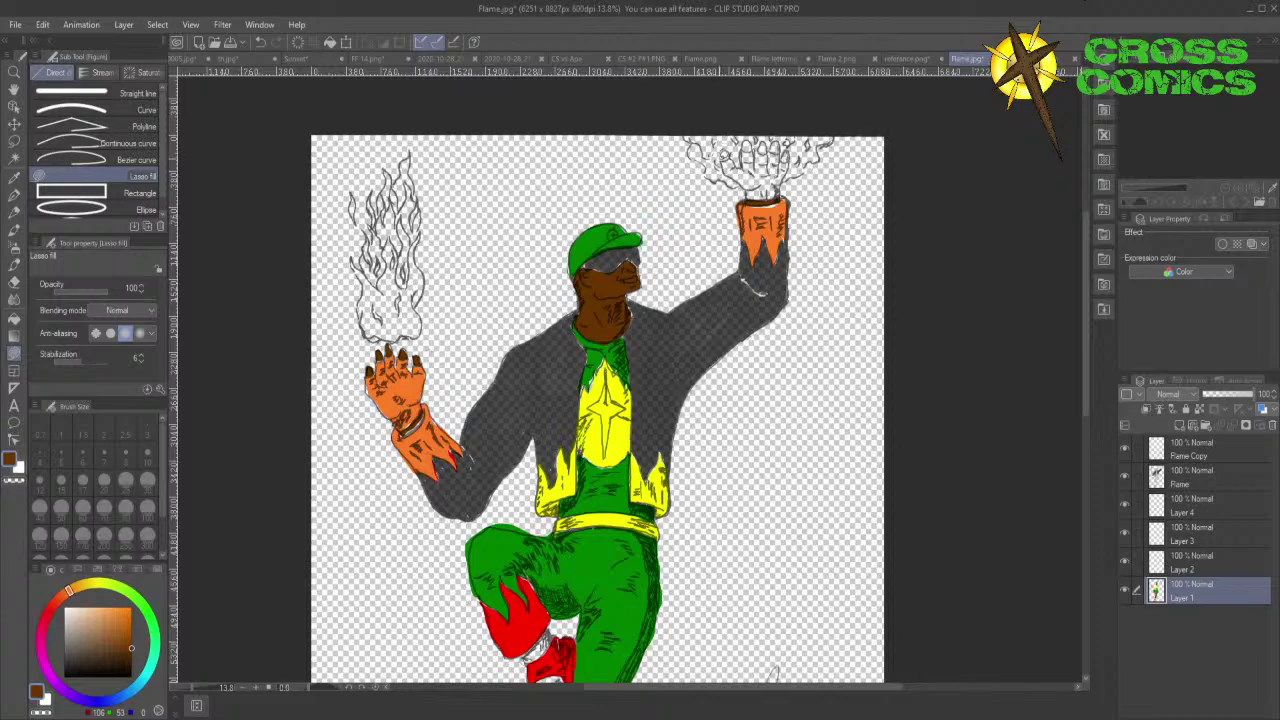
pyautogui.moveTo(722, 150); pyautogui.dragTo(727, 158)
pyautogui.moveTo(746, 142)
pyautogui.mouseDown()
pyautogui.moveTo(766, 155)
pyautogui.moveTo(785, 138)
pyautogui.moveTo(778, 156)
pyautogui.moveTo(793, 158)
pyautogui.moveTo(786, 148)
pyautogui.mouseUp()
pyautogui.moveTo(786, 148); pyautogui.dragTo(786, 152)
# - Fill the bare ankle, instep and toes of the raised foot with brown between the red sandal straps
pyautogui.moveTo(1084, 397); pyautogui.dragTo(1083, 481)
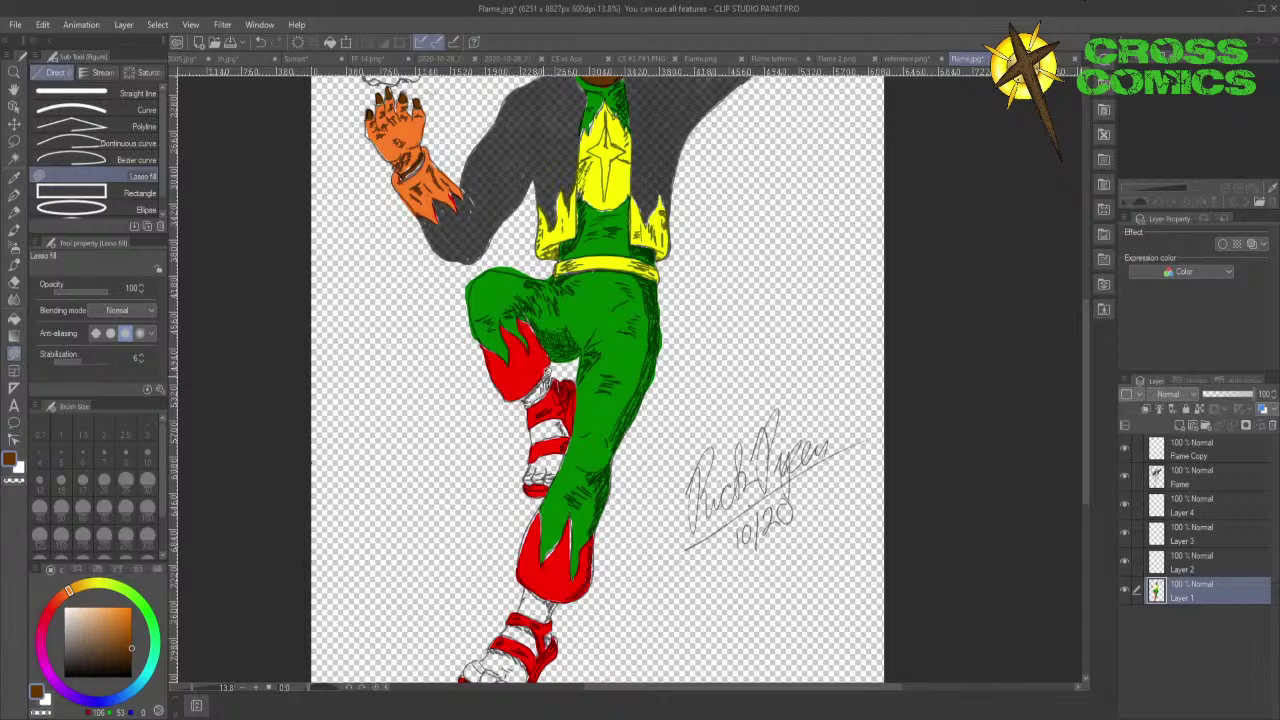
pyautogui.moveTo(530, 388)
pyautogui.mouseDown()
pyautogui.moveTo(536, 402)
pyautogui.moveTo(540, 384)
pyautogui.moveTo(544, 394)
pyautogui.mouseUp()
pyautogui.moveTo(558, 428)
pyautogui.mouseDown()
pyautogui.moveTo(536, 442)
pyautogui.moveTo(534, 424)
pyautogui.moveTo(554, 412)
pyautogui.mouseUp()
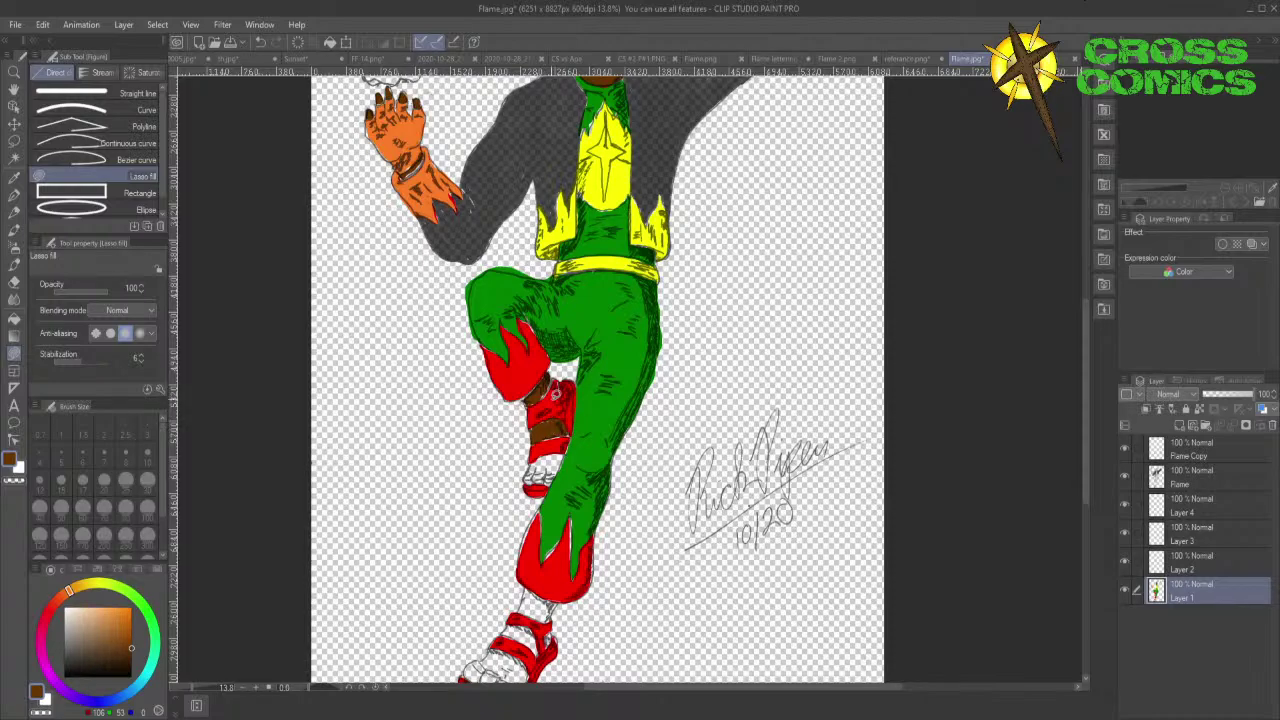
pyautogui.moveTo(558, 378)
pyautogui.mouseDown()
pyautogui.moveTo(574, 408)
pyautogui.moveTo(559, 379)
pyautogui.mouseUp()
pyautogui.moveTo(536, 482)
pyautogui.mouseDown()
pyautogui.moveTo(533, 456)
pyautogui.moveTo(560, 436)
pyautogui.mouseUp()
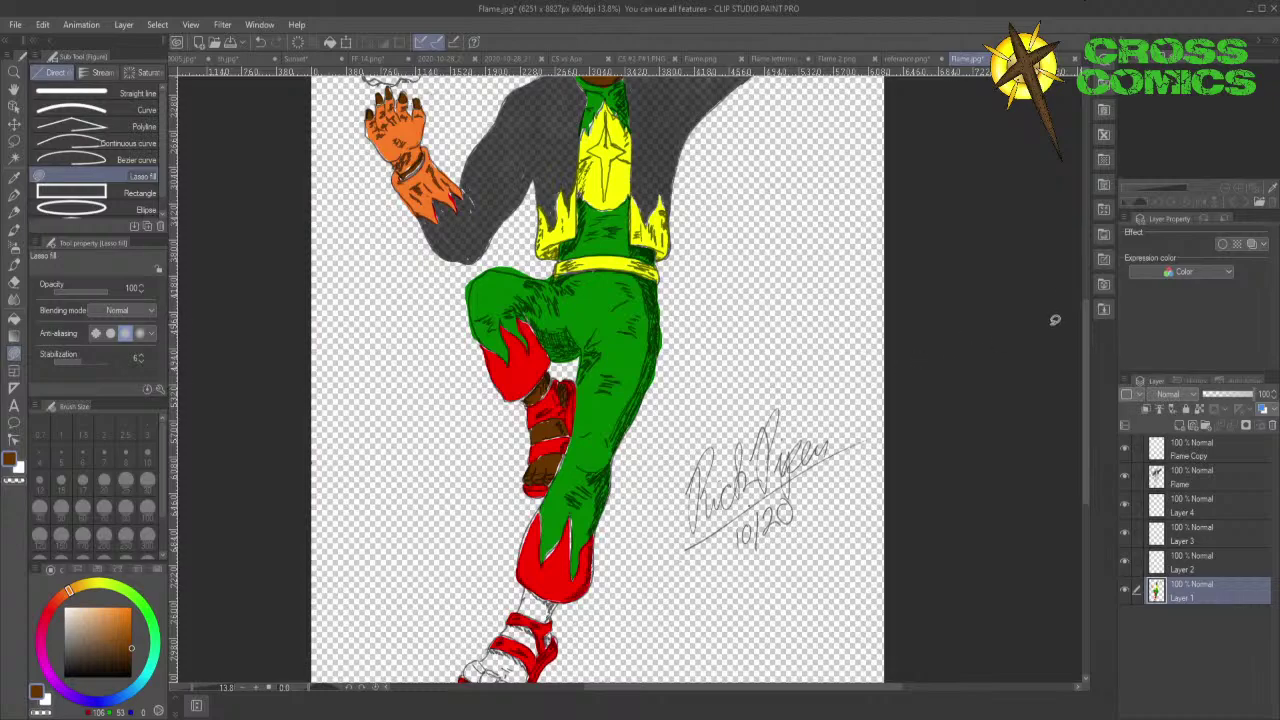
# - Fill the toes, instep and ankle of the standing foot with the same brown skin color
pyautogui.moveTo(1082, 365); pyautogui.dragTo(1084, 398)
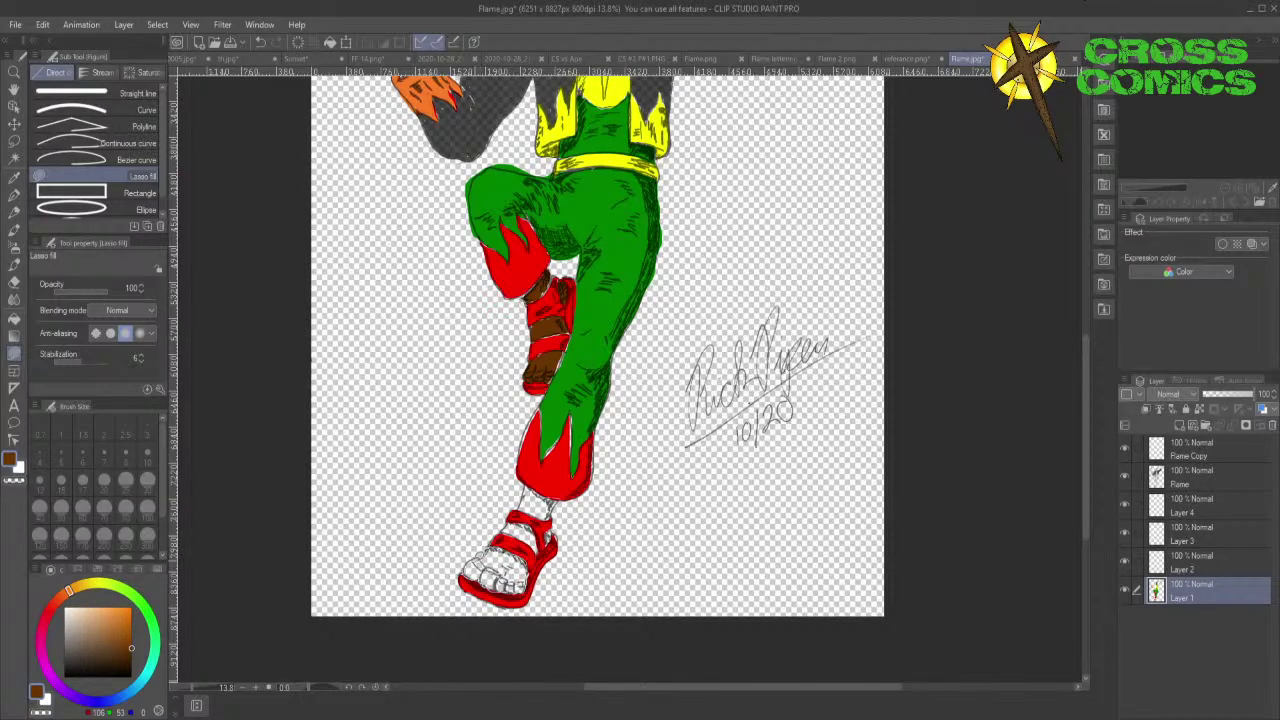
pyautogui.moveTo(472, 558)
pyautogui.mouseDown()
pyautogui.moveTo(468, 570)
pyautogui.moveTo(477, 549)
pyautogui.mouseUp()
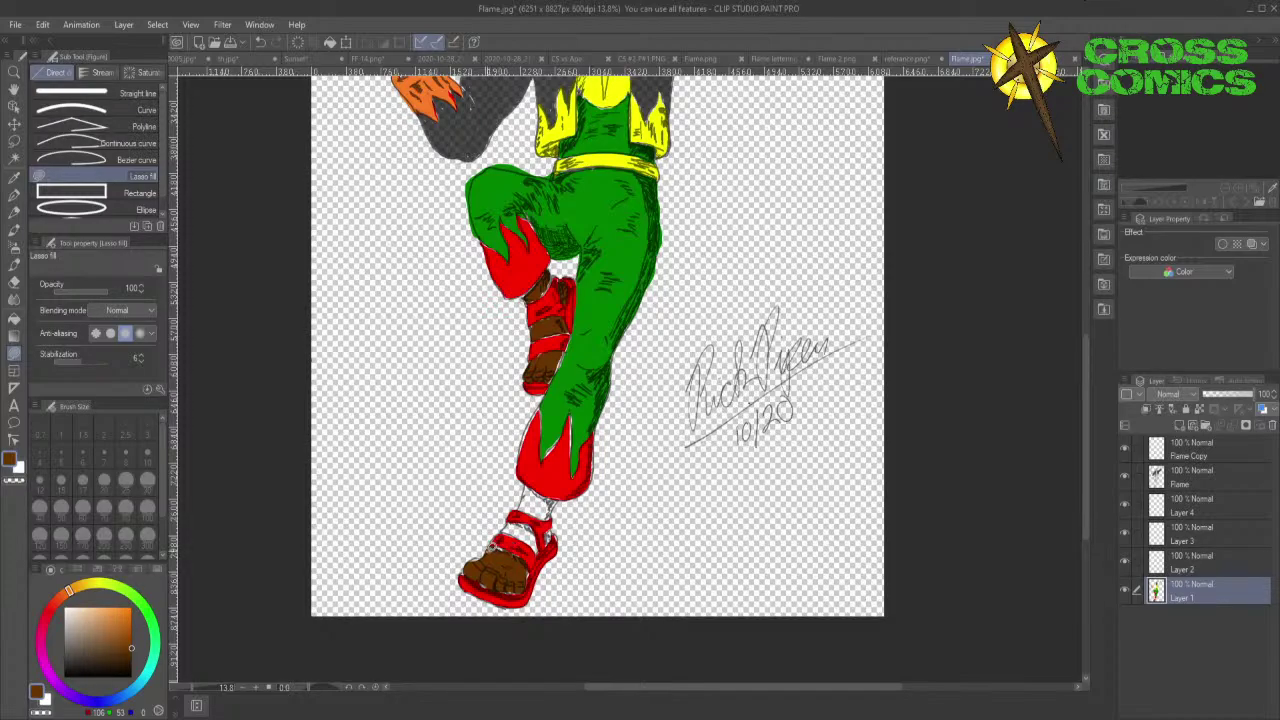
pyautogui.moveTo(474, 563); pyautogui.dragTo(488, 546)
pyautogui.moveTo(536, 516)
pyautogui.mouseDown()
pyautogui.moveTo(504, 528)
pyautogui.moveTo(516, 516)
pyautogui.mouseUp()
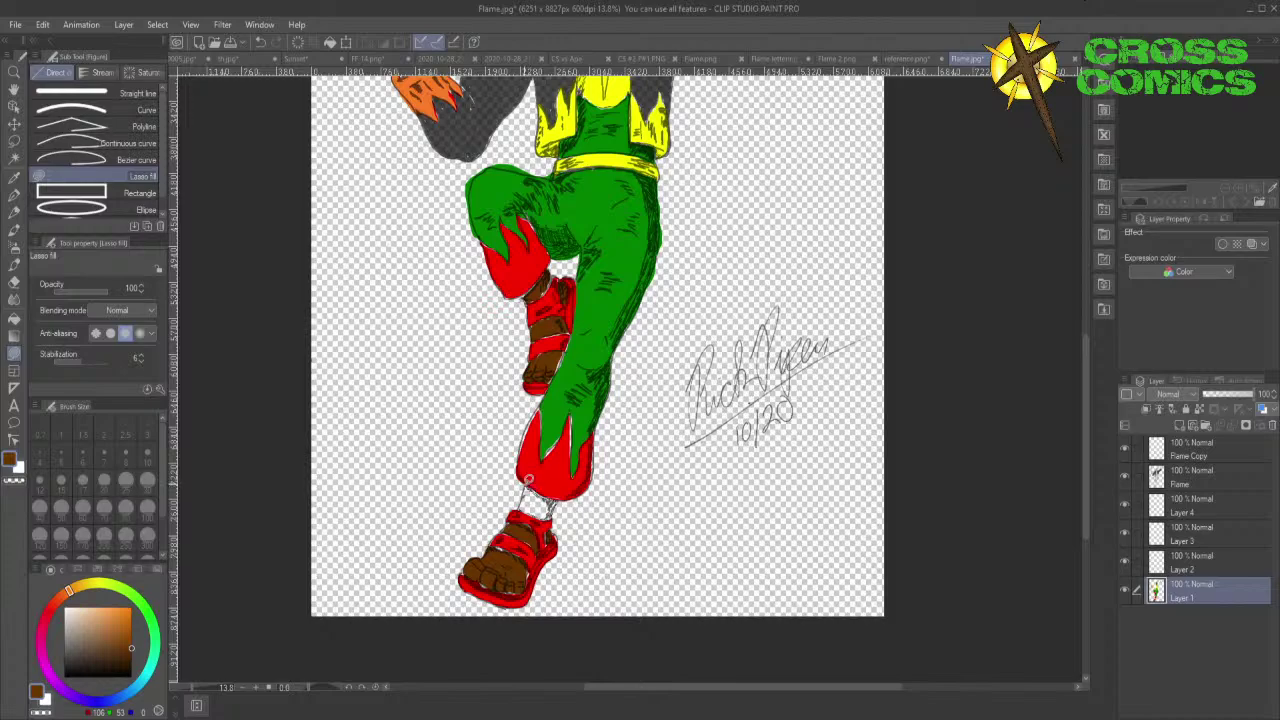
pyautogui.moveTo(528, 478)
pyautogui.mouseDown()
pyautogui.moveTo(522, 506)
pyautogui.moveTo(530, 488)
pyautogui.mouseUp()
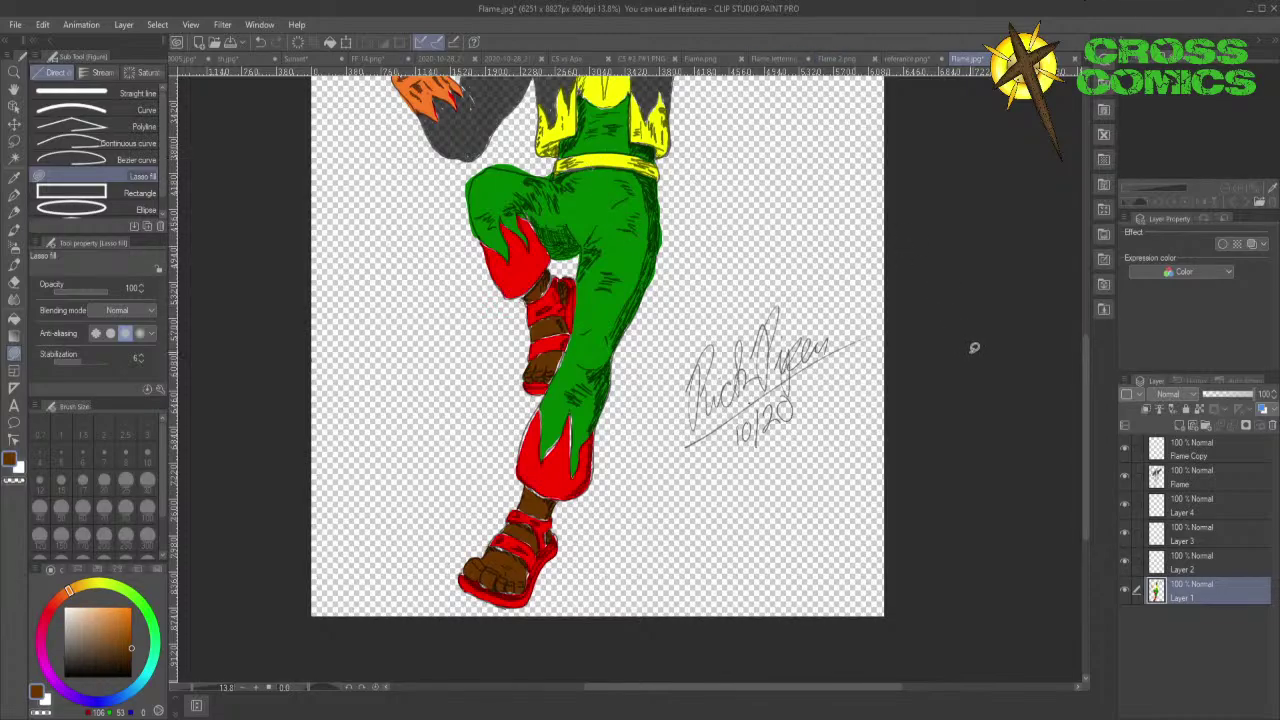
# - Sample the dark red of the chest emblem in Flame 5.bmp and lasso-fill the chest star in Flame.jpg with it
pyautogui.moveTo(1085, 364); pyautogui.dragTo(1085, 290)
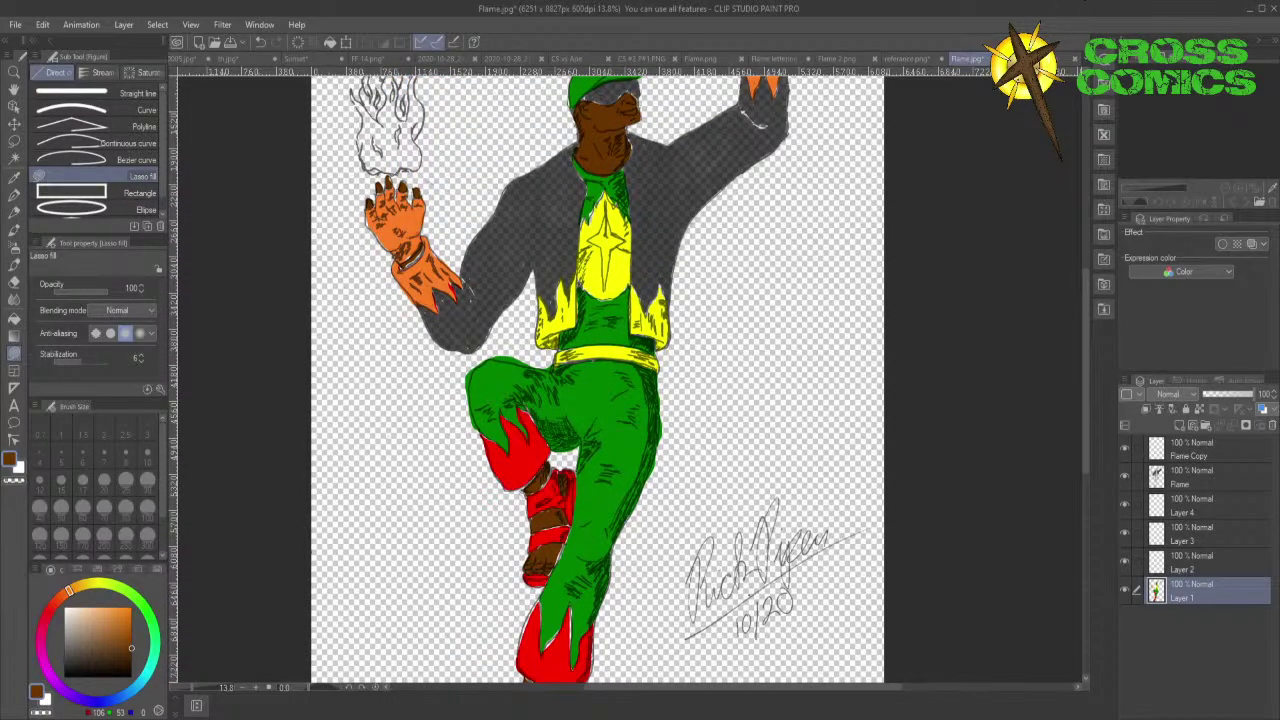
pyautogui.click(1068, 58)
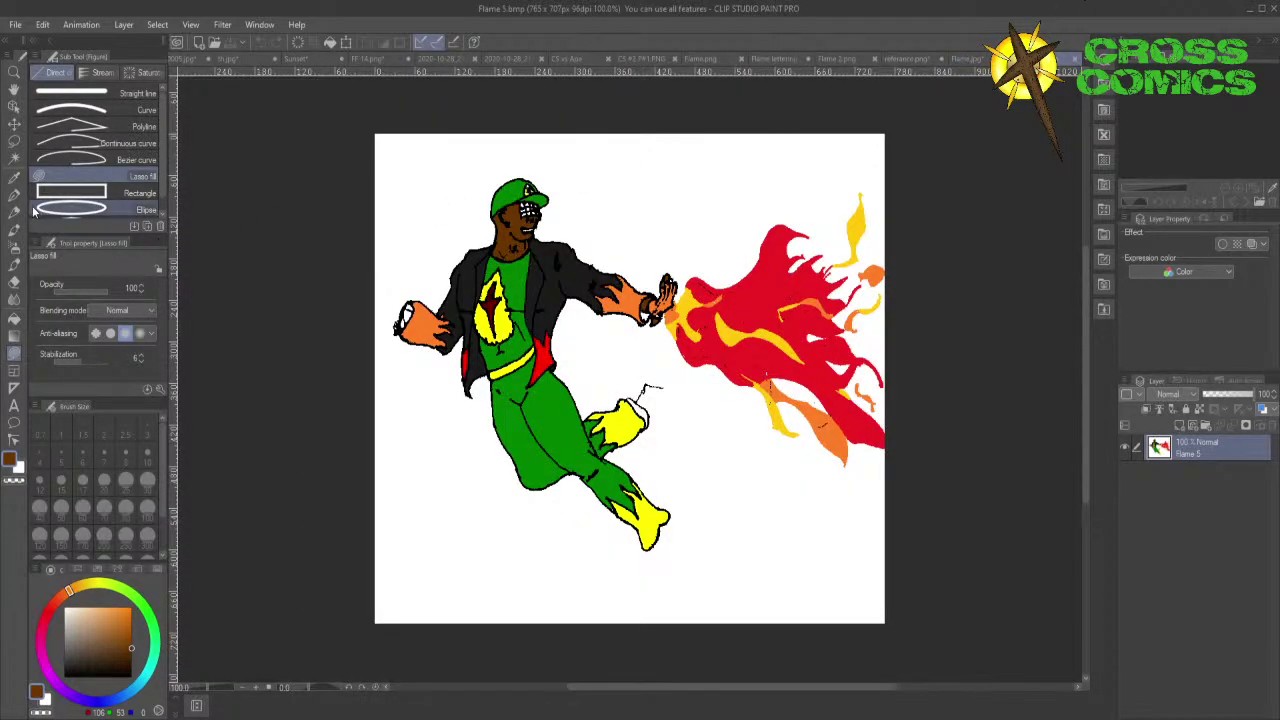
pyautogui.click(14, 177)
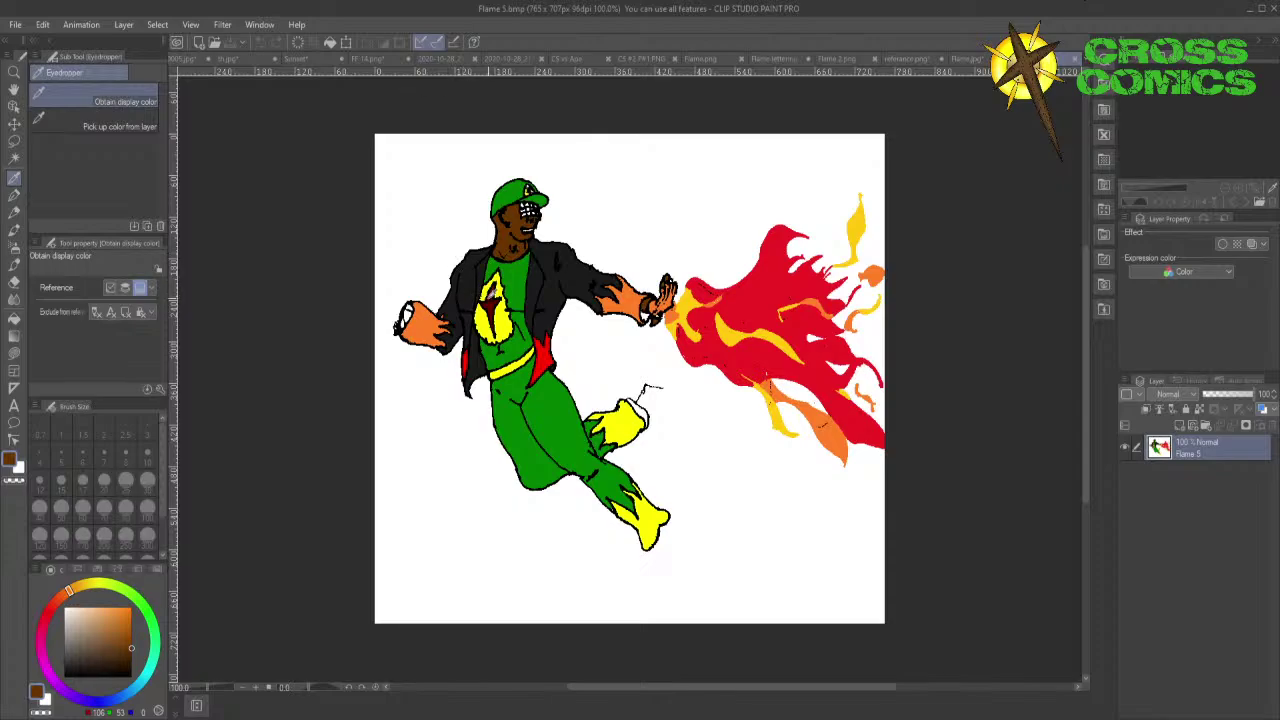
pyautogui.click(494, 296)
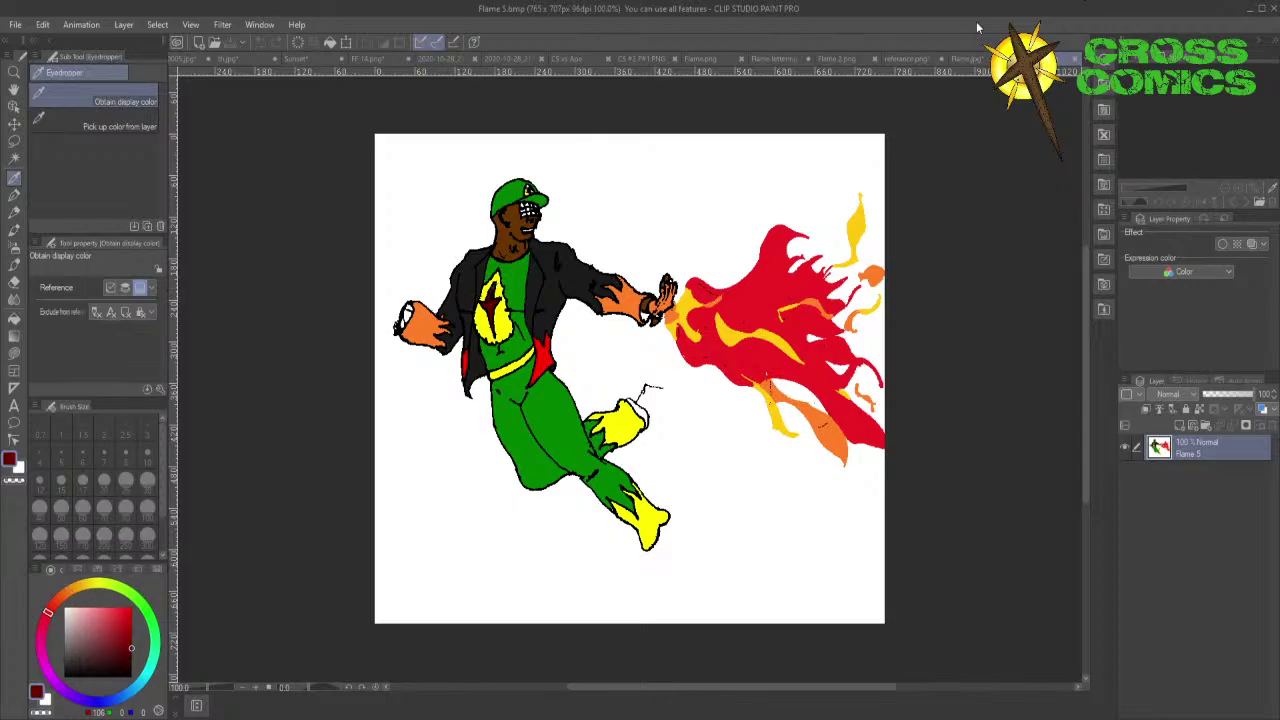
pyautogui.click(966, 58)
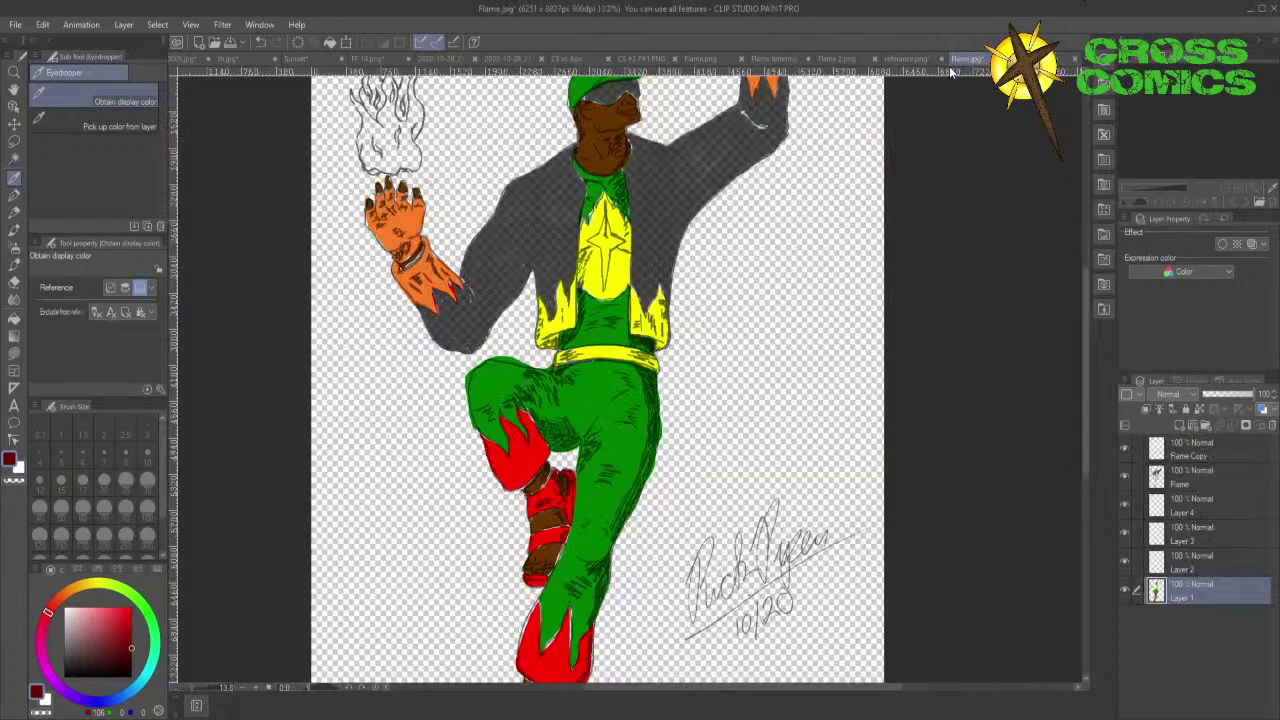
pyautogui.click(14, 351)
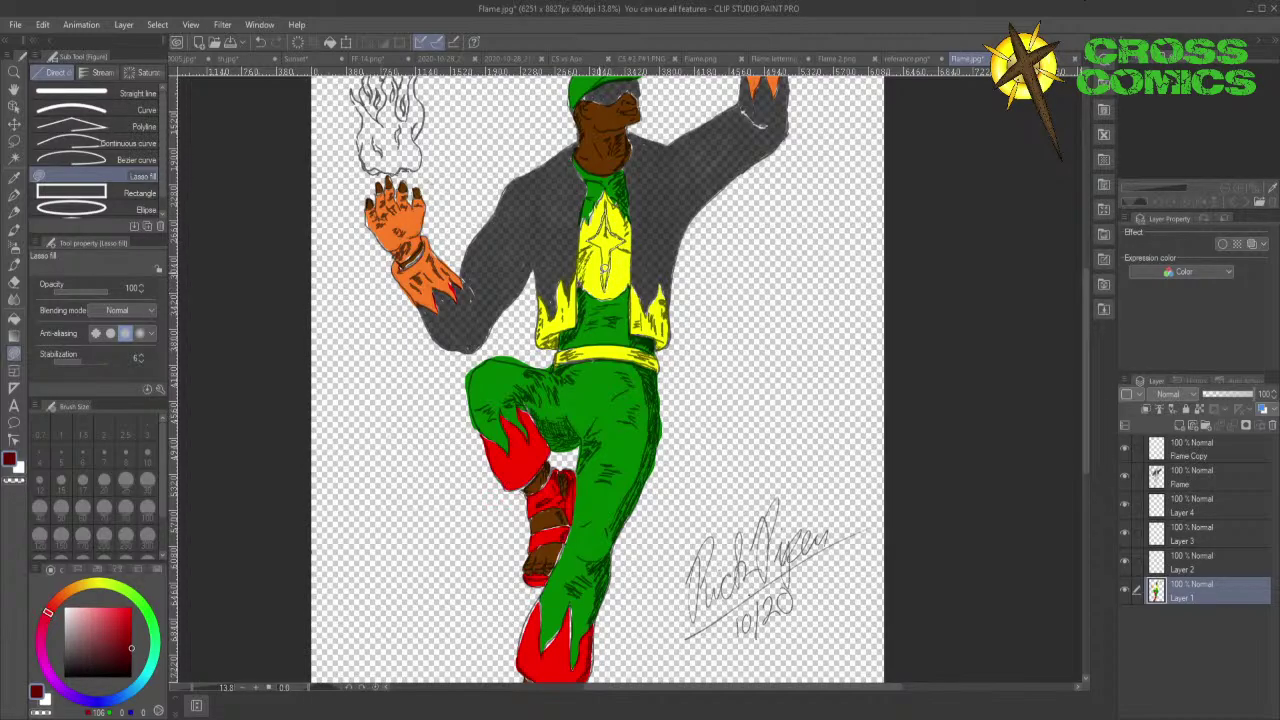
pyautogui.moveTo(604, 247); pyautogui.dragTo(593, 236)
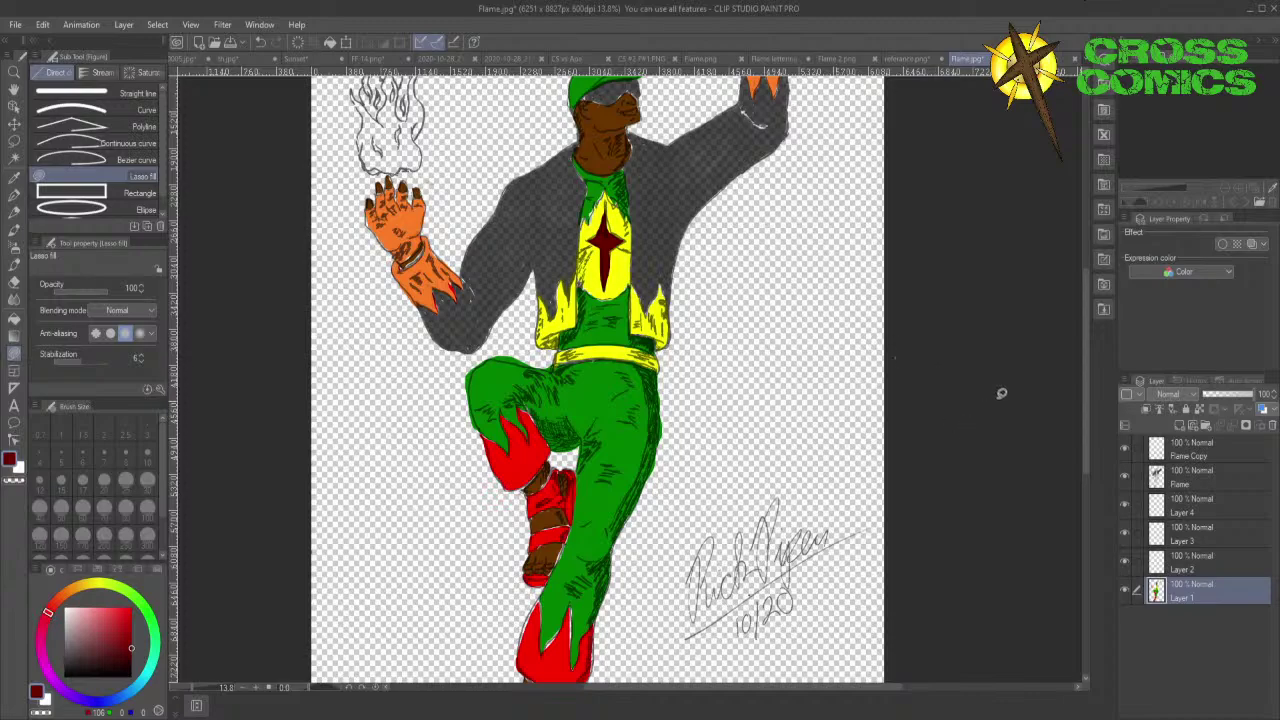
# - Sample the orange of the raised arm's sleeve cuff and fill the raised hand with it using Lasso fill
pyautogui.moveTo(1082, 381); pyautogui.dragTo(1086, 318)
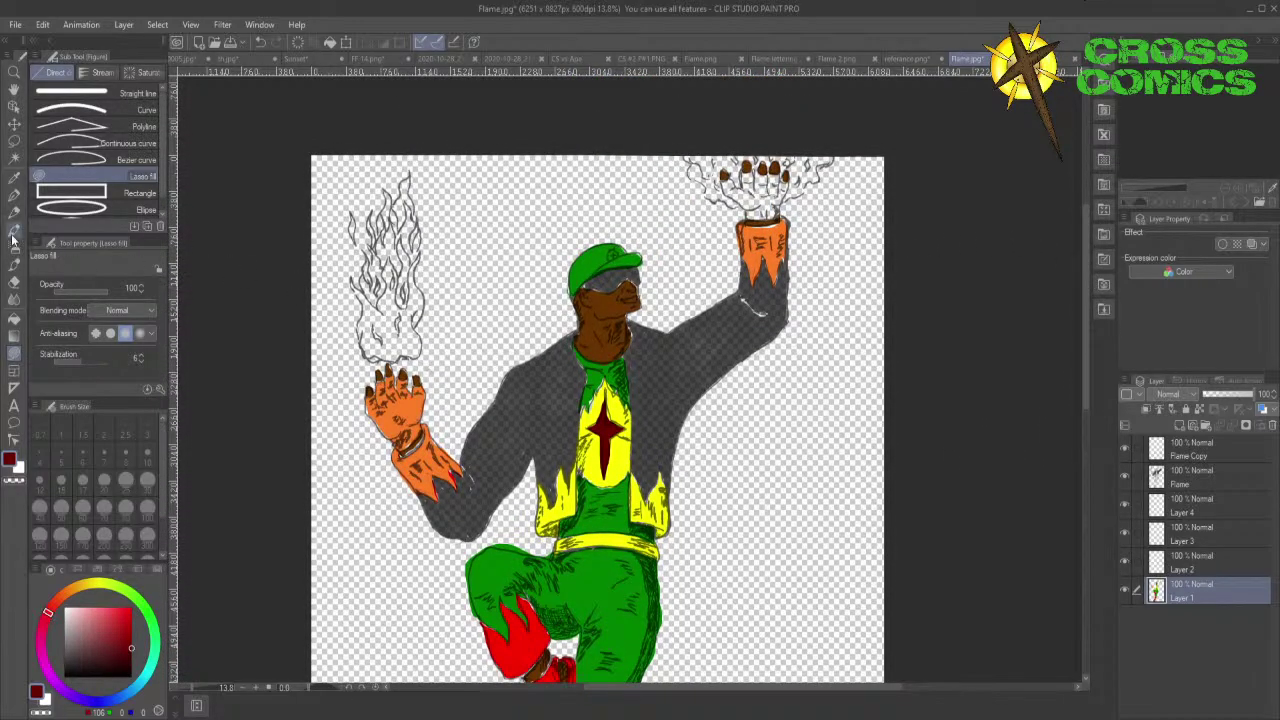
pyautogui.click(13, 178)
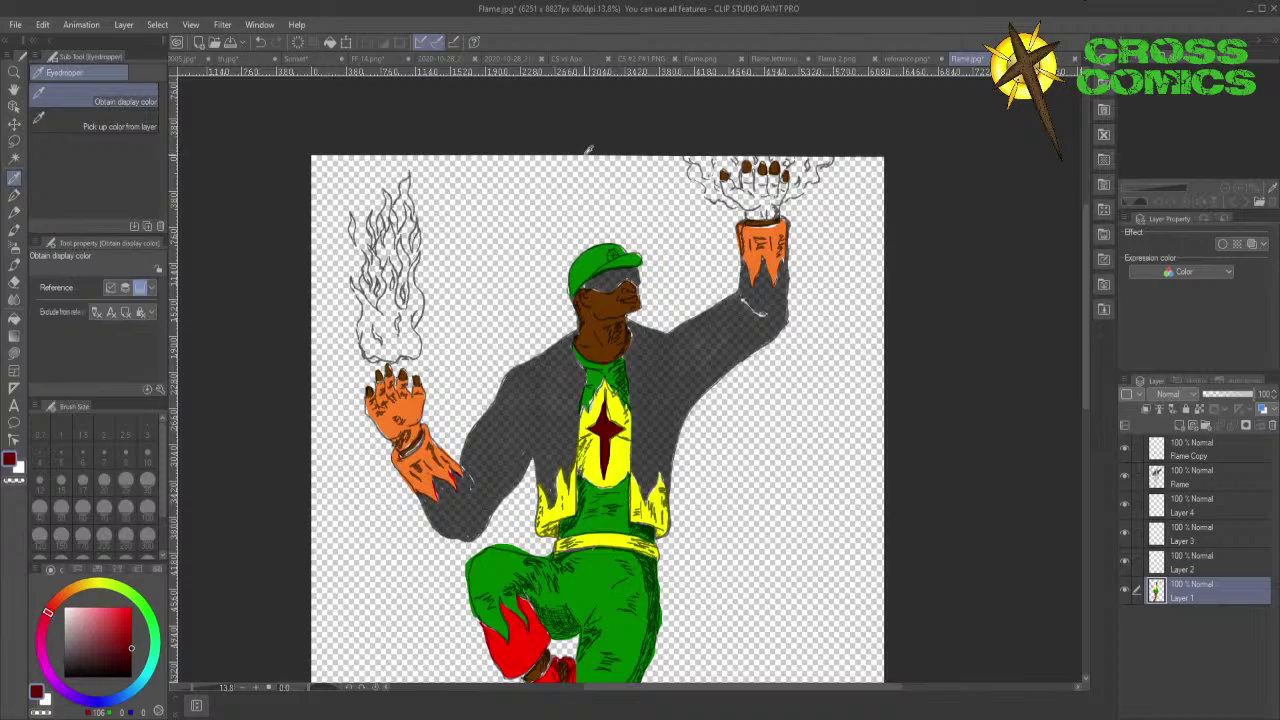
pyautogui.click(758, 246)
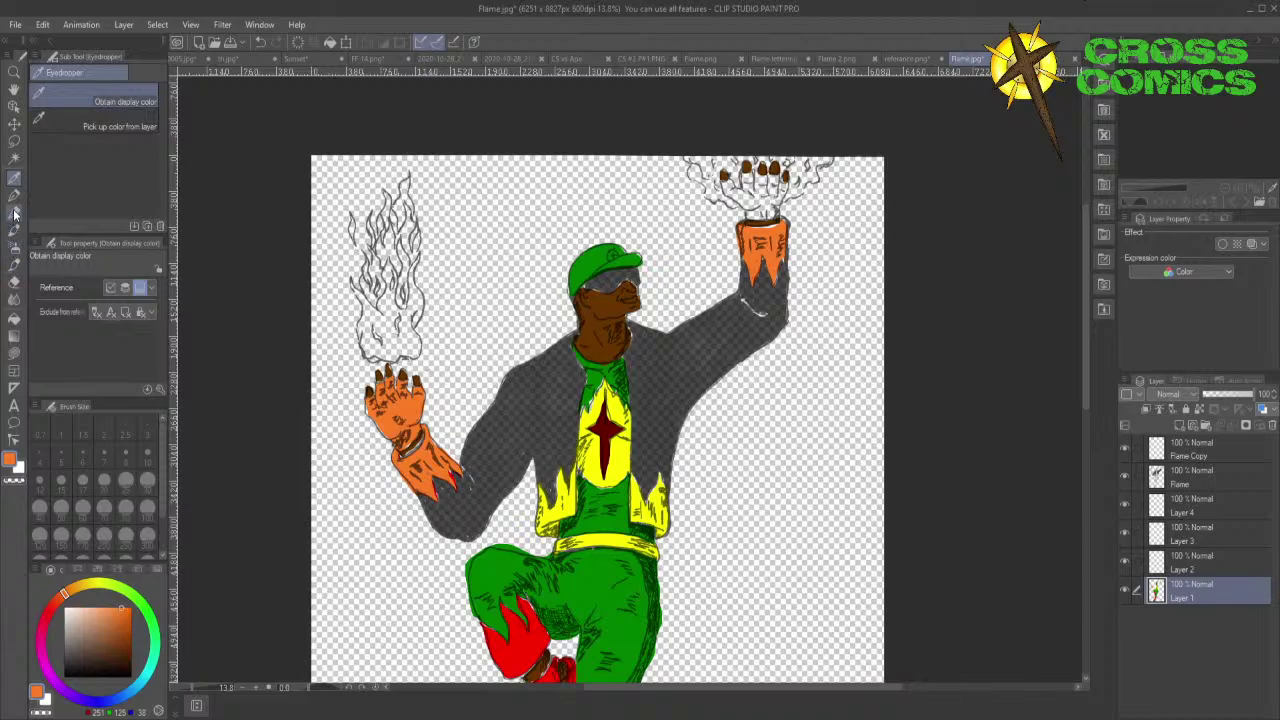
pyautogui.click(14, 352)
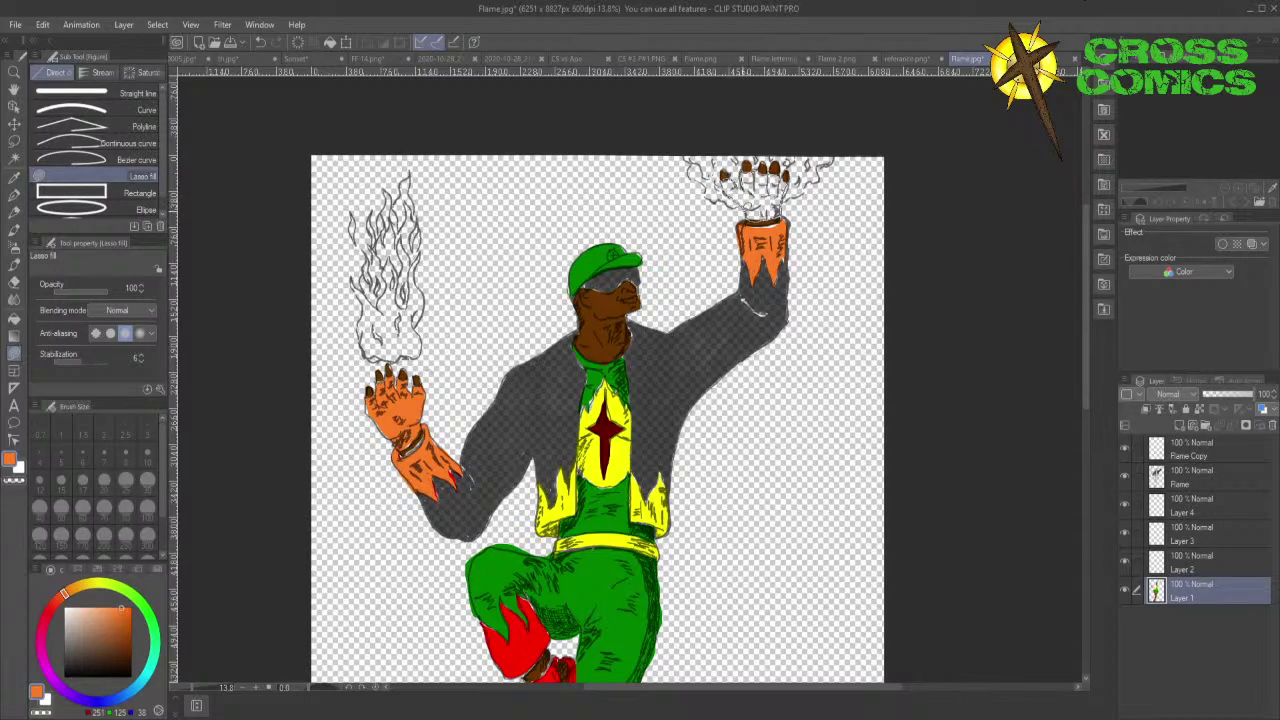
pyautogui.hotkey('ctrl', 'z')
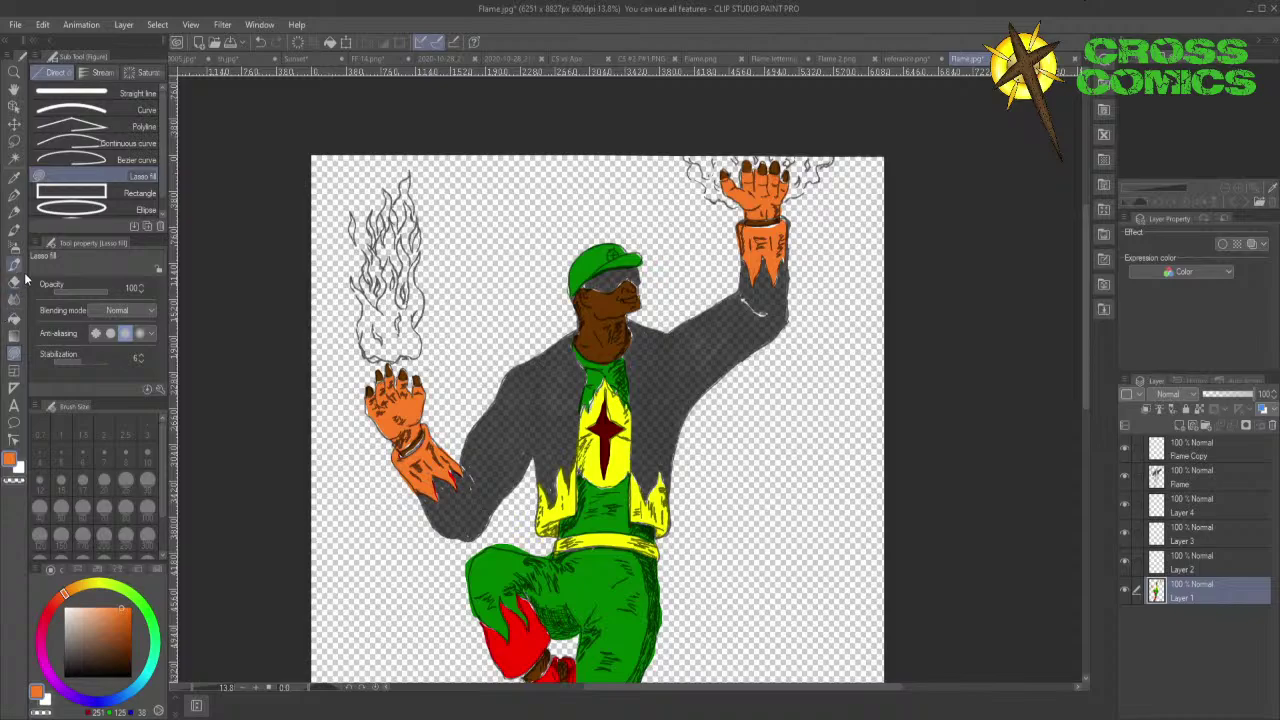
# - Sample the yellow of the chest emblem and fill the round badge on the cap with it using Lasso fill
pyautogui.click(13, 178)
pyautogui.click(627, 454)
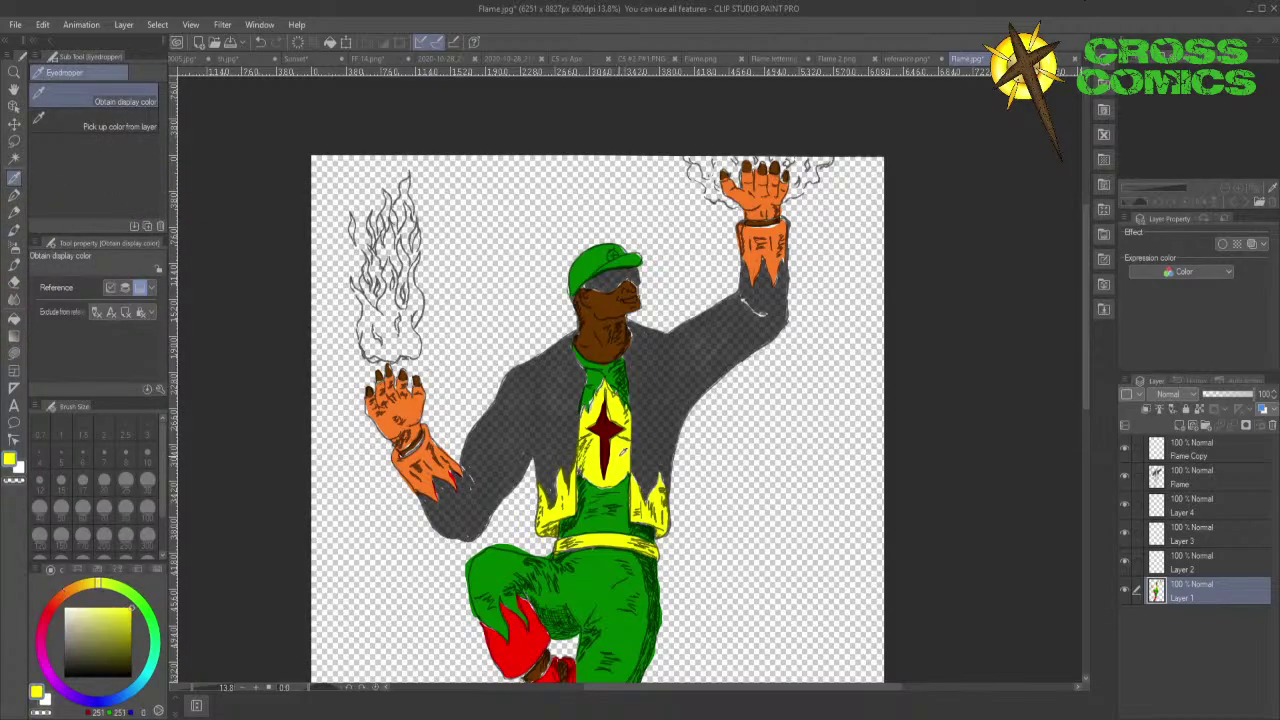
pyautogui.click(14, 352)
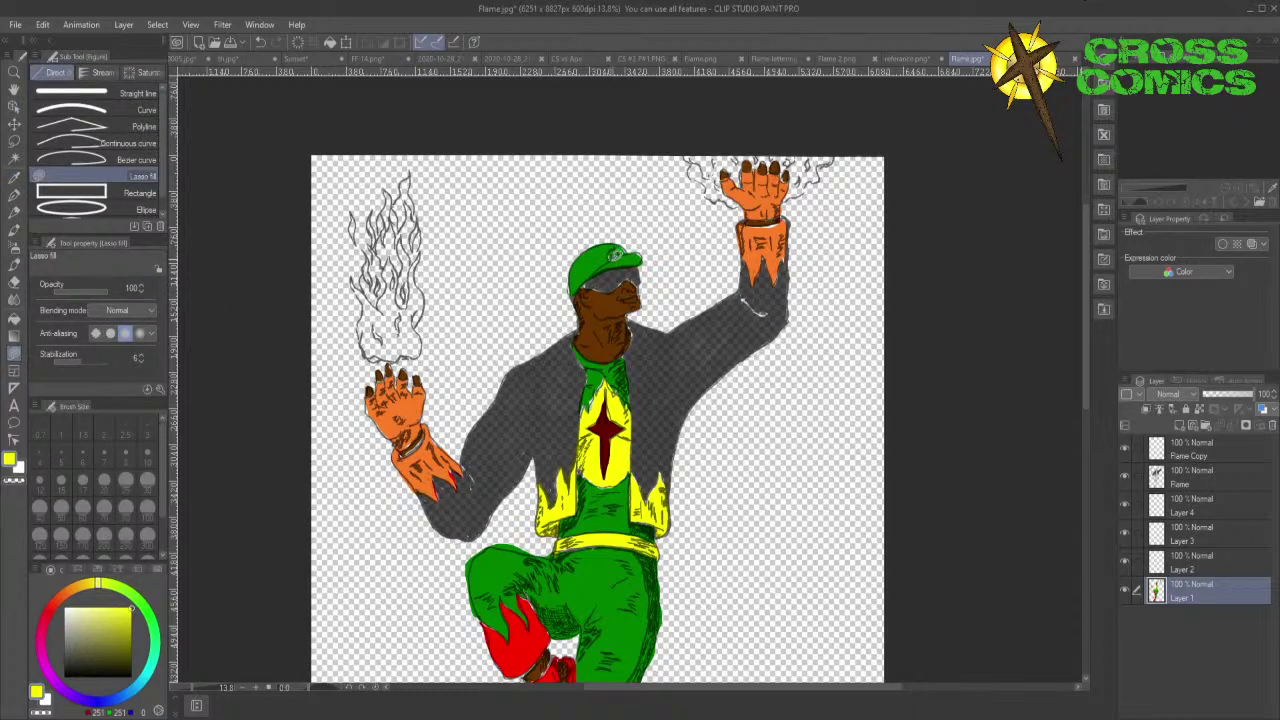
pyautogui.moveTo(617, 247)
pyautogui.mouseDown()
pyautogui.moveTo(608, 256)
pyautogui.moveTo(617, 248)
pyautogui.mouseUp()
# - Sample the shirt's green and lasso-fill the unpainted gaps along the collar, the jagged shirt edges and the cap brim
pyautogui.scroll(2, 654, 320)
pyautogui.scroll(3, 654, 320)
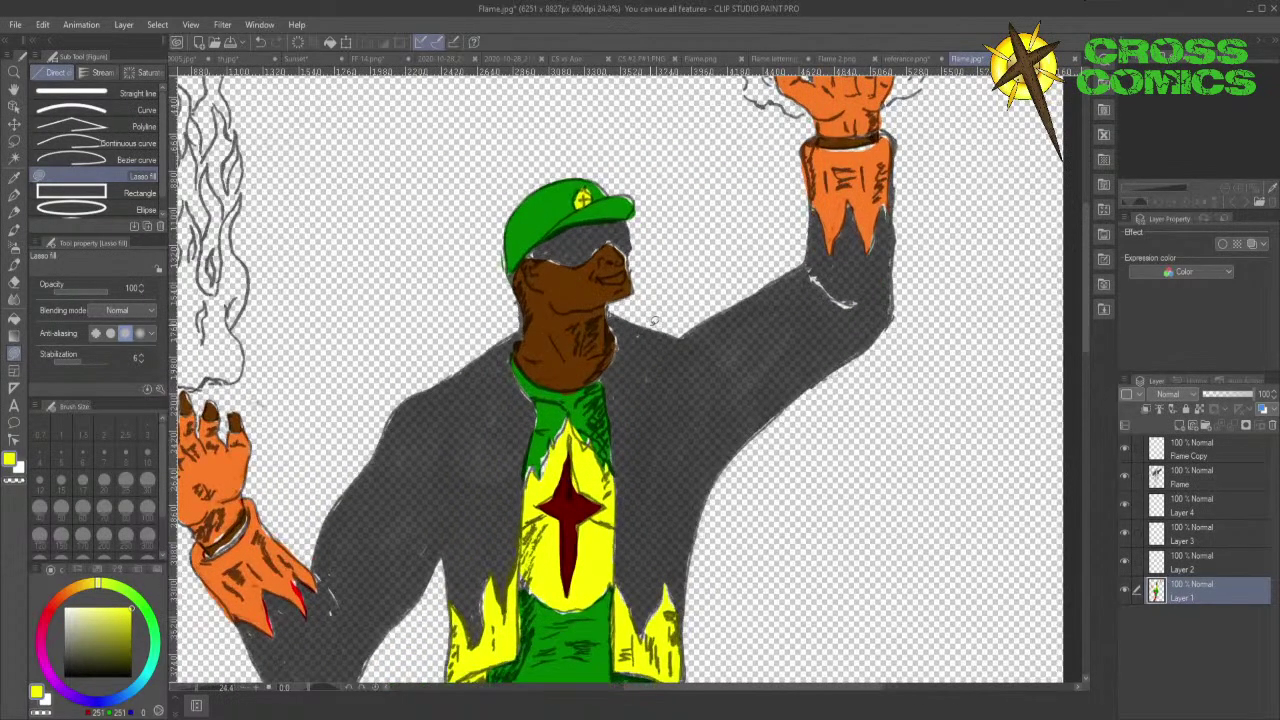
pyautogui.scroll(-2, 654, 320)
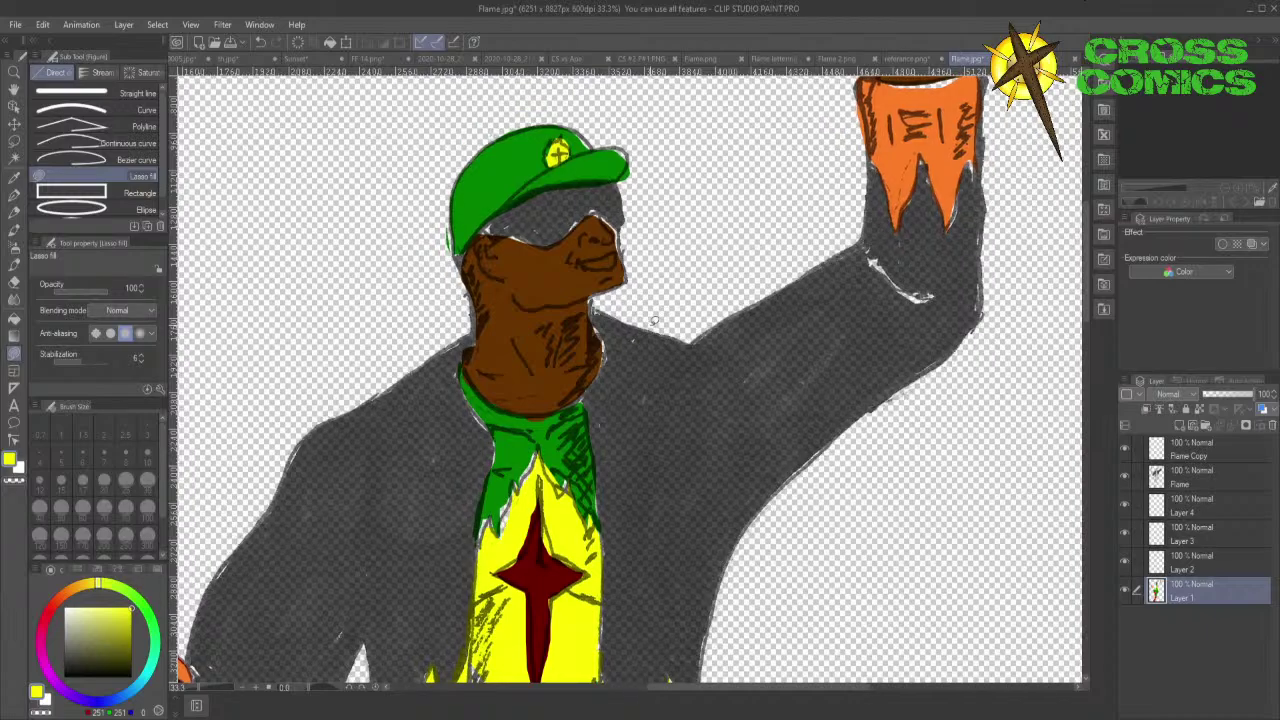
pyautogui.scroll(3, 654, 320)
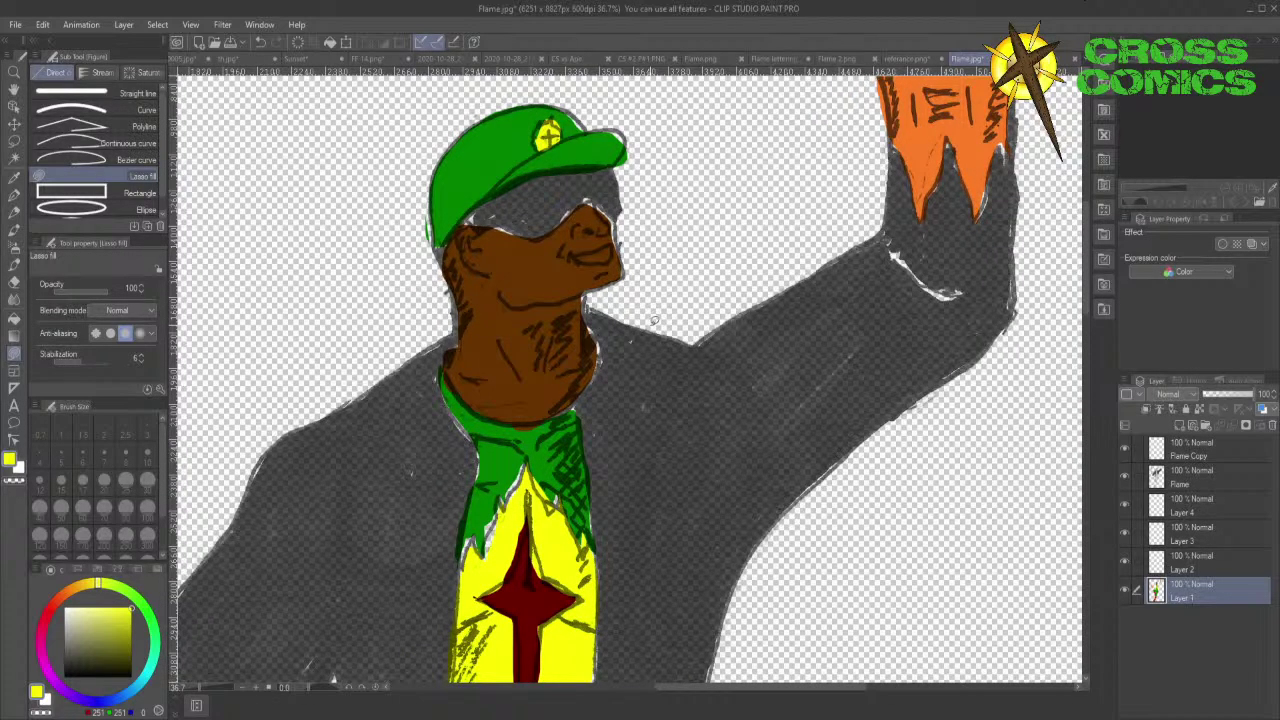
pyautogui.click(11, 178)
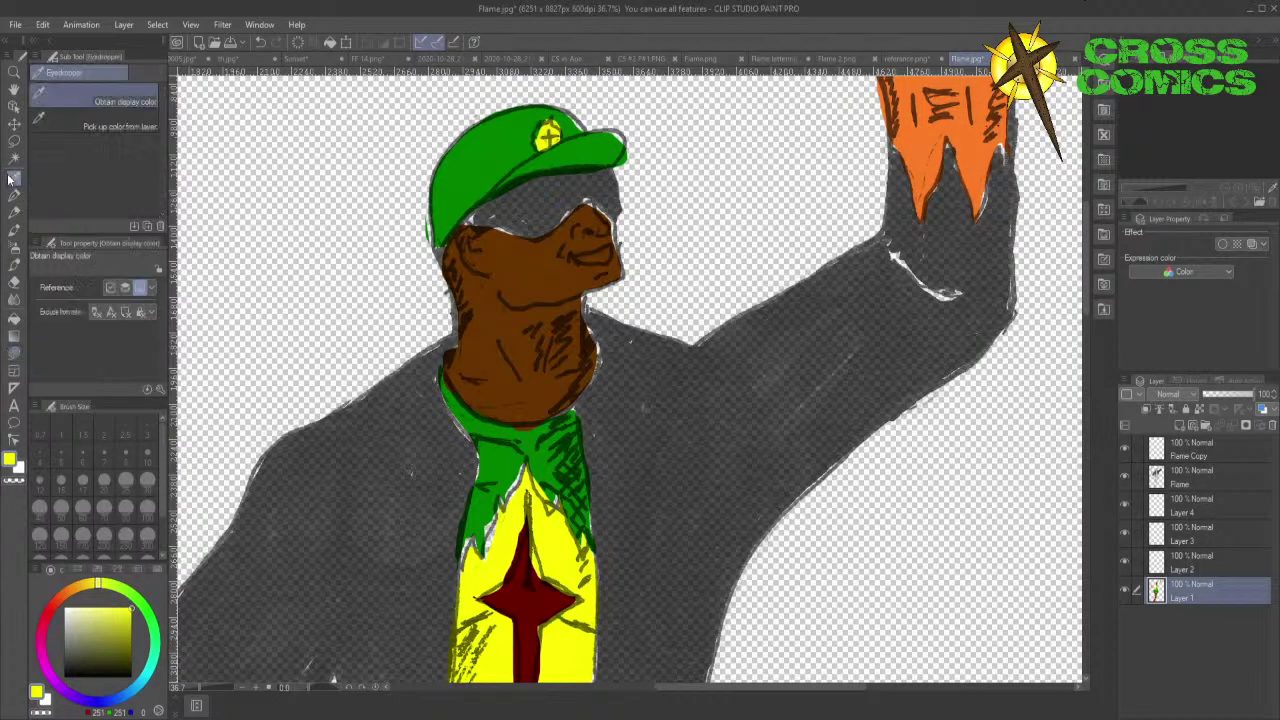
pyautogui.click(513, 456)
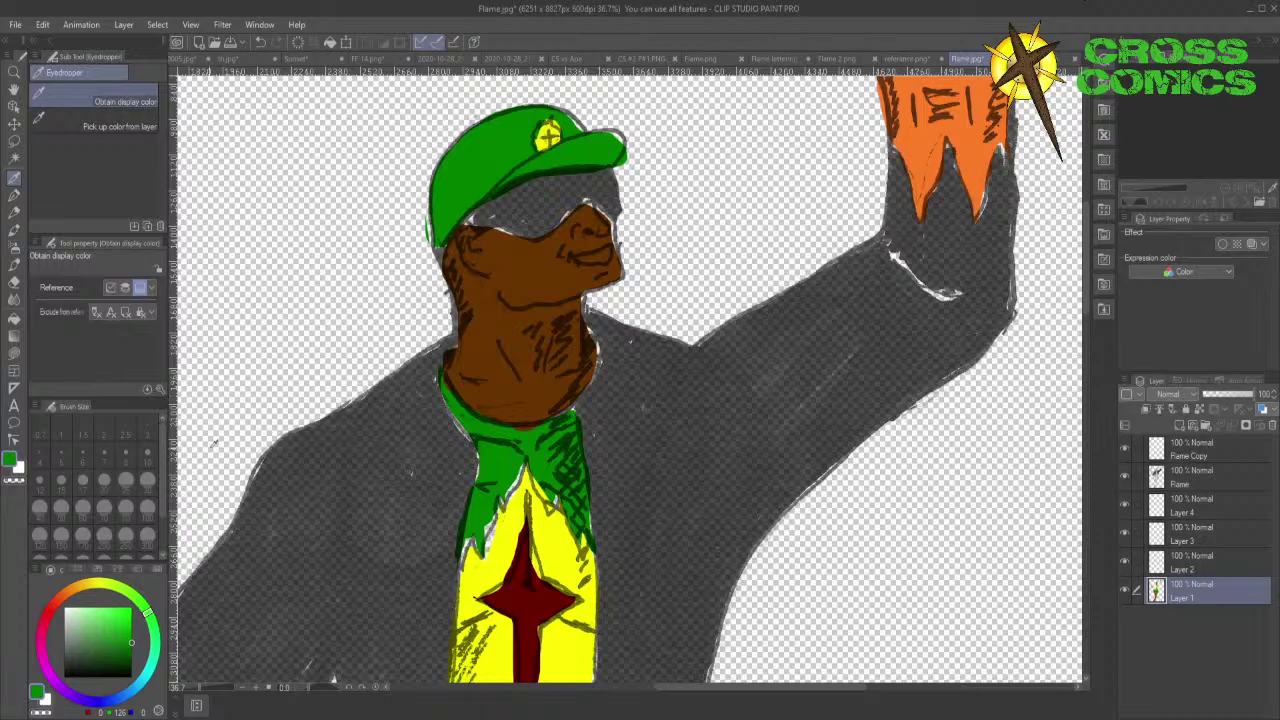
pyautogui.click(15, 355)
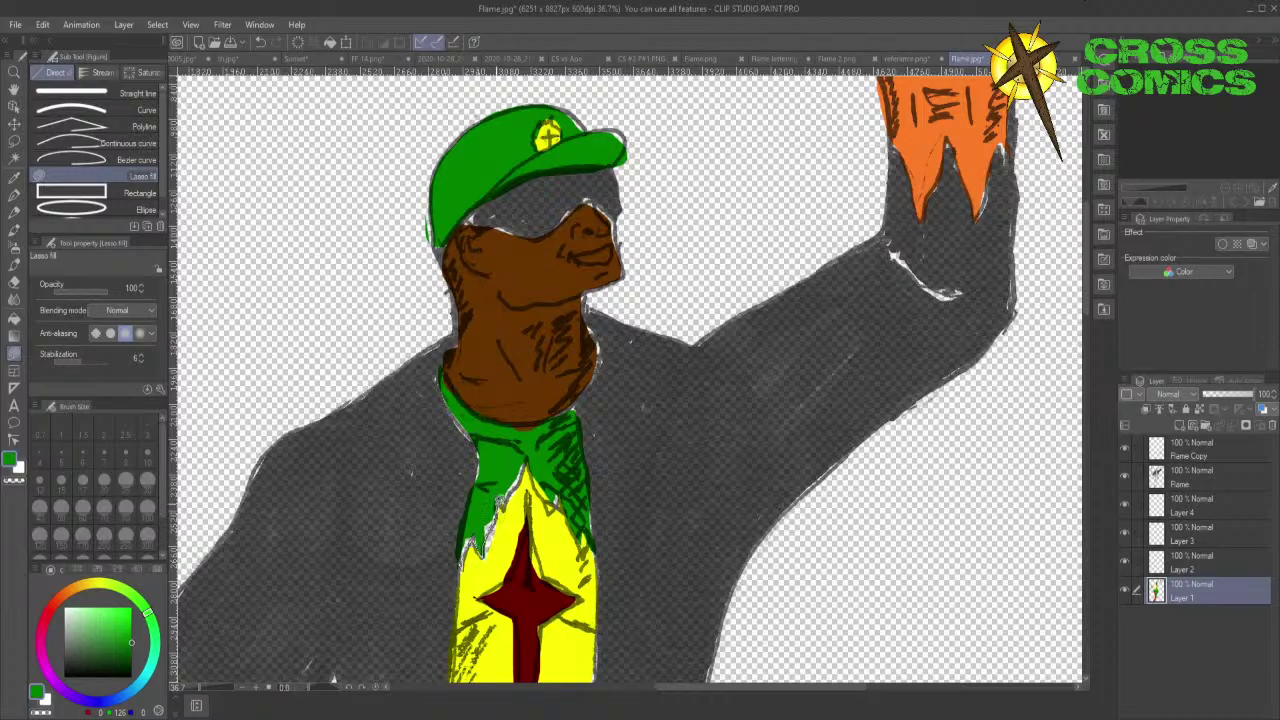
pyautogui.moveTo(488, 505)
pyautogui.mouseDown()
pyautogui.moveTo(465, 543)
pyautogui.moveTo(470, 509)
pyautogui.mouseUp()
pyautogui.moveTo(523, 476)
pyautogui.mouseDown()
pyautogui.moveTo(529, 455)
pyautogui.moveTo(504, 461)
pyautogui.mouseUp()
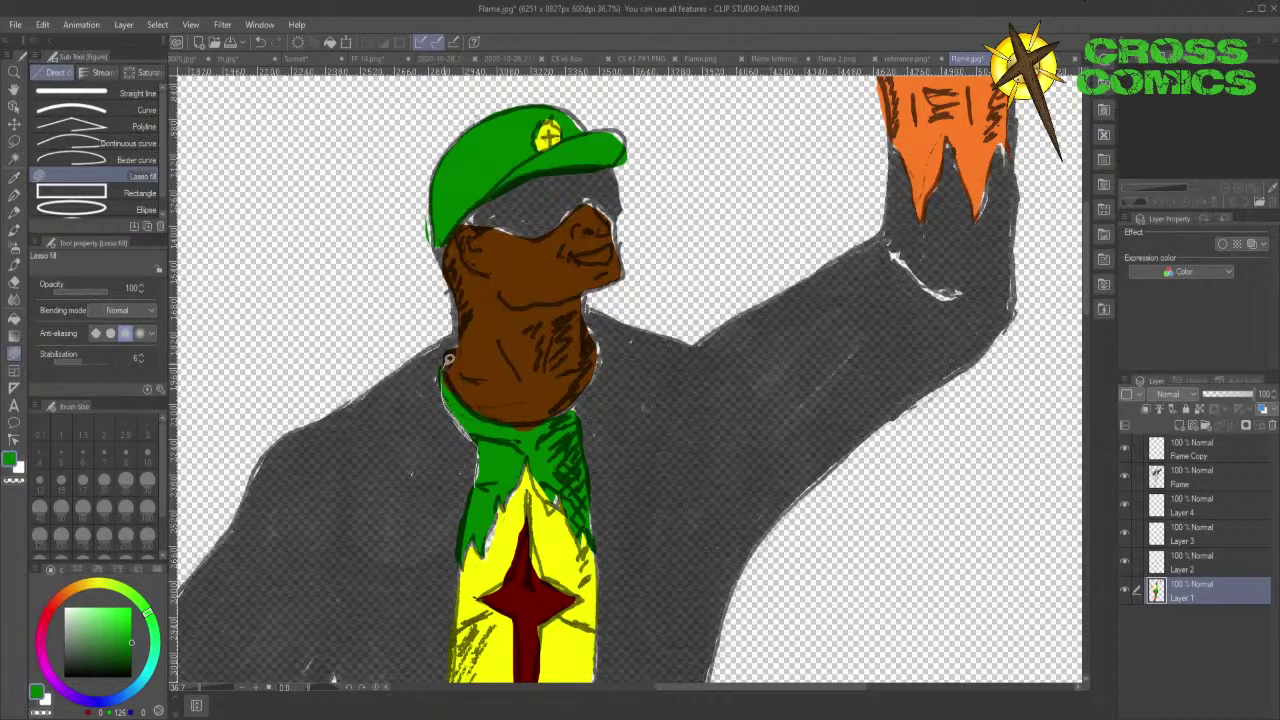
pyautogui.moveTo(451, 377)
pyautogui.mouseDown()
pyautogui.moveTo(495, 436)
pyautogui.moveTo(492, 476)
pyautogui.moveTo(505, 449)
pyautogui.moveTo(576, 432)
pyautogui.moveTo(505, 424)
pyautogui.moveTo(555, 418)
pyautogui.mouseUp()
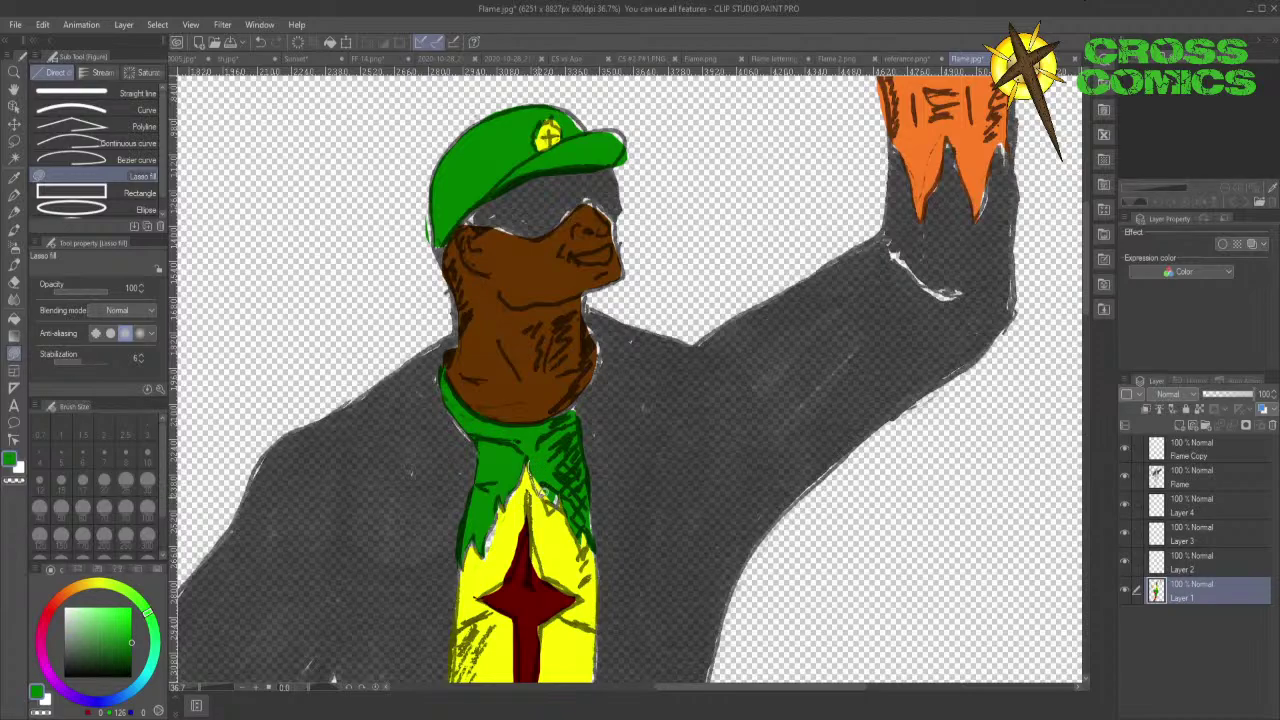
pyautogui.moveTo(548, 505)
pyautogui.mouseDown()
pyautogui.moveTo(565, 483)
pyautogui.moveTo(540, 462)
pyautogui.mouseUp()
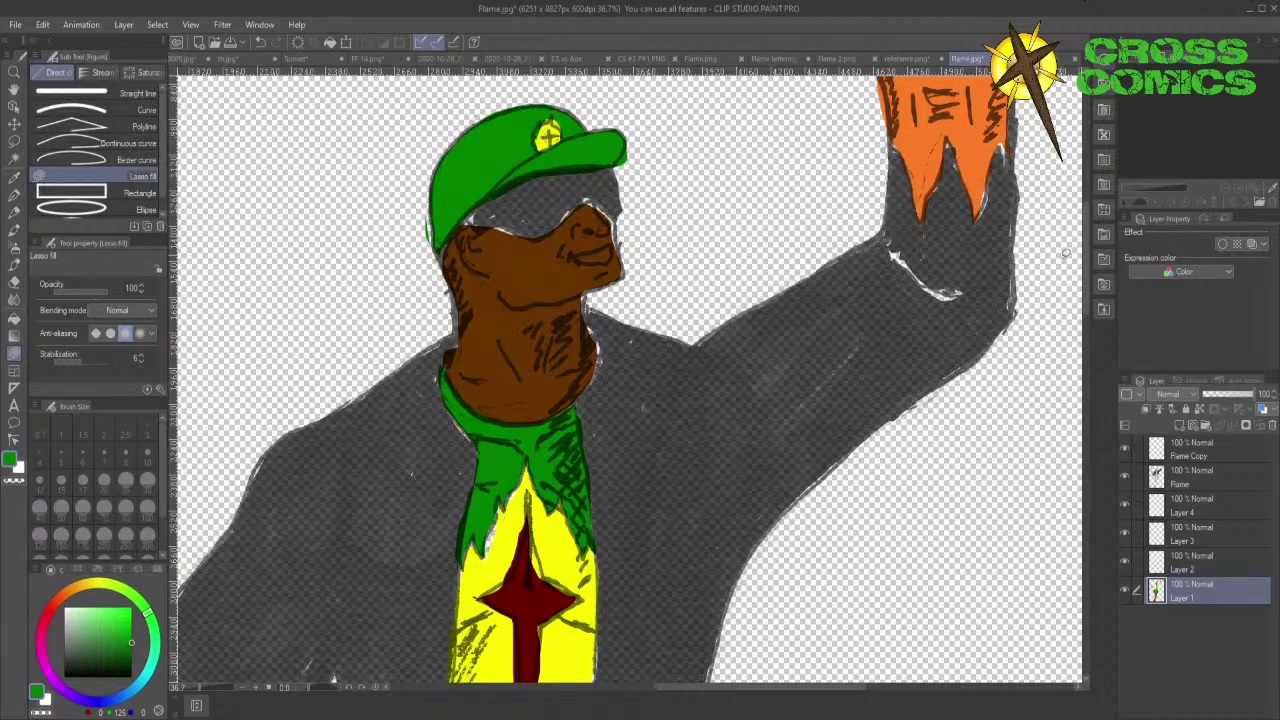
# - Fill the unpainted gaps along the trousers' waistline just beneath the yellow belt with green using Lasso fill
pyautogui.scroll(-1, 1087, 292)
pyautogui.moveTo(1087, 292); pyautogui.dragTo(1100, 370)
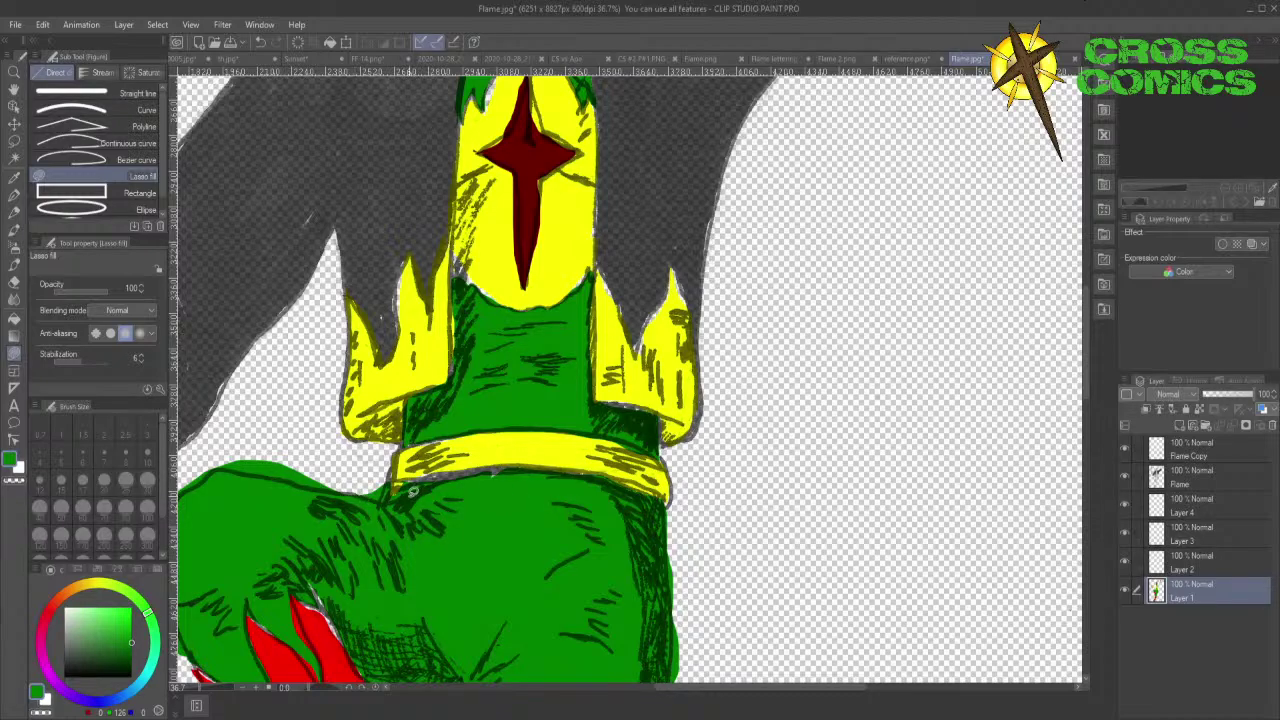
pyautogui.moveTo(388, 505)
pyautogui.mouseDown()
pyautogui.moveTo(400, 476)
pyautogui.moveTo(420, 482)
pyautogui.mouseUp()
pyautogui.moveTo(606, 490)
pyautogui.mouseDown()
pyautogui.moveTo(604, 476)
pyautogui.moveTo(627, 475)
pyautogui.moveTo(670, 502)
pyautogui.moveTo(632, 516)
pyautogui.moveTo(604, 486)
pyautogui.mouseUp()
pyautogui.moveTo(392, 490)
pyautogui.mouseDown()
pyautogui.moveTo(418, 474)
pyautogui.moveTo(400, 486)
pyautogui.moveTo(400, 464)
pyautogui.mouseUp()
pyautogui.hscroll(2, 1080, 366)
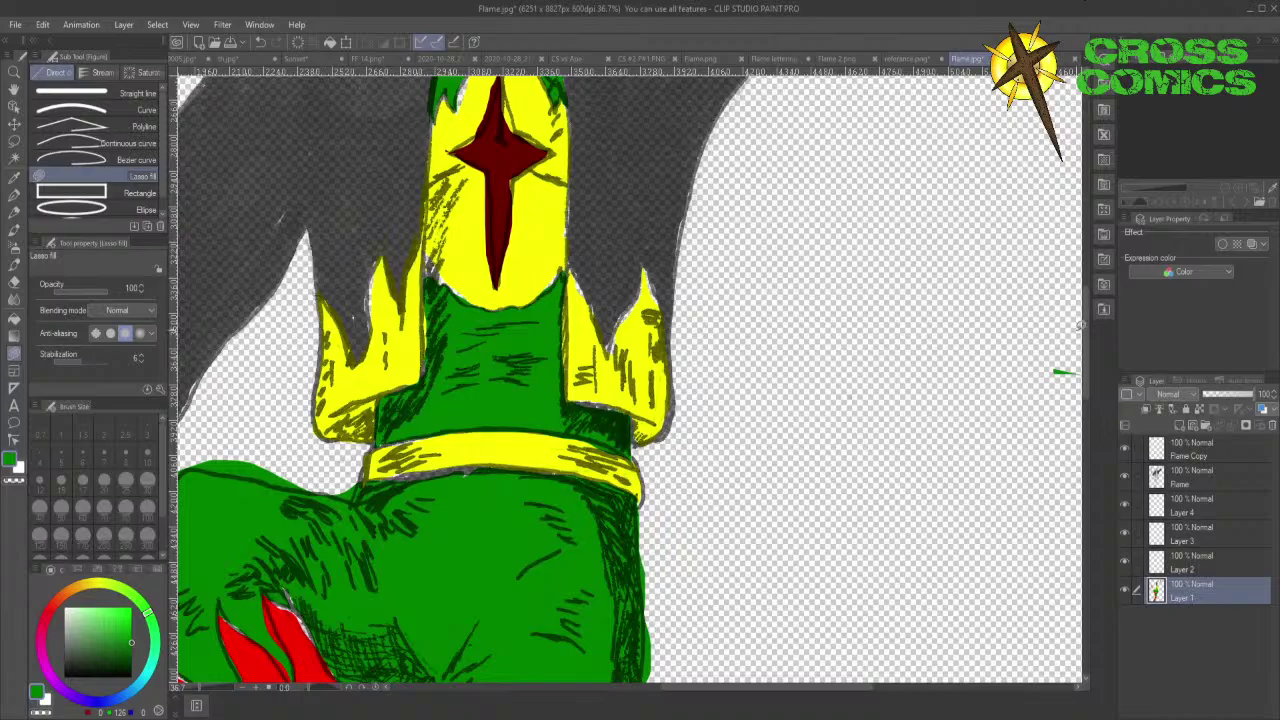
pyautogui.moveTo(1084, 328); pyautogui.dragTo(1086, 395)
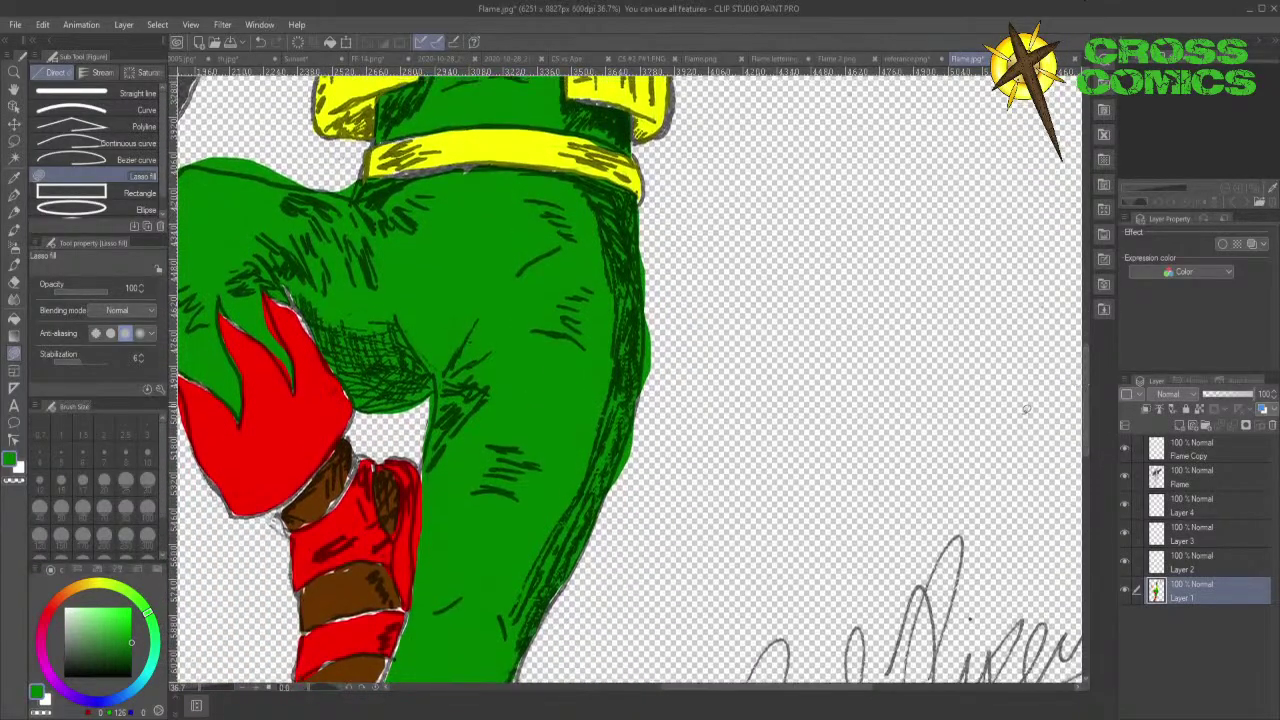
# - Lasso-fill the remaining green gaps on the trousers along the bent leg's flame edge, the standing thigh and the knee
pyautogui.moveTo(748, 692); pyautogui.dragTo(728, 692)
pyautogui.moveTo(522, 527)
pyautogui.mouseDown()
pyautogui.moveTo(500, 568)
pyautogui.moveTo(505, 468)
pyautogui.moveTo(510, 450)
pyautogui.moveTo(520, 458)
pyautogui.mouseUp()
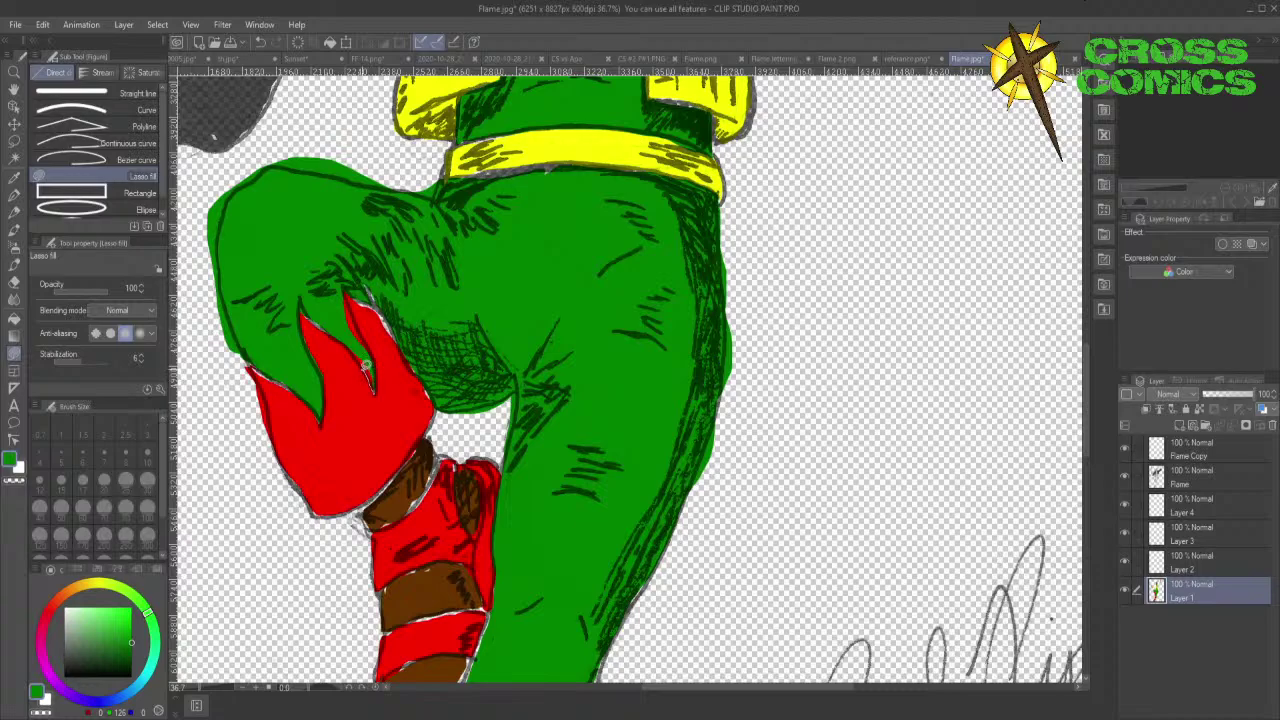
pyautogui.moveTo(348, 339)
pyautogui.mouseDown()
pyautogui.moveTo(376, 378)
pyautogui.moveTo(340, 275)
pyautogui.moveTo(355, 334)
pyautogui.mouseUp()
pyautogui.moveTo(1086, 378); pyautogui.dragTo(1088, 445)
pyautogui.moveTo(572, 488)
pyautogui.mouseDown()
pyautogui.moveTo(571, 543)
pyautogui.moveTo(598, 489)
pyautogui.moveTo(590, 380)
pyautogui.mouseUp()
pyautogui.moveTo(645, 307)
pyautogui.mouseDown()
pyautogui.moveTo(622, 365)
pyautogui.moveTo(650, 328)
pyautogui.moveTo(638, 295)
pyautogui.mouseUp()
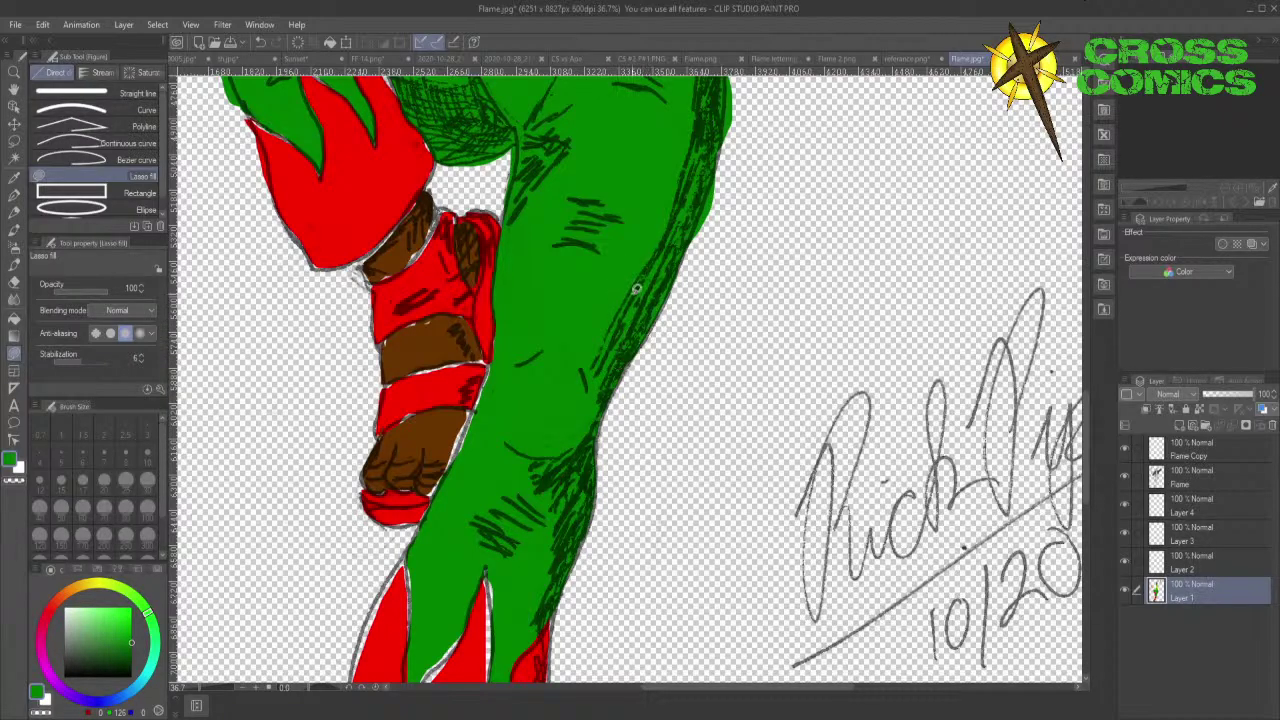
pyautogui.moveTo(485, 427)
pyautogui.mouseDown()
pyautogui.moveTo(459, 464)
pyautogui.moveTo(503, 328)
pyautogui.mouseUp()
pyautogui.moveTo(421, 583)
pyautogui.mouseDown()
pyautogui.moveTo(415, 616)
pyautogui.moveTo(414, 542)
pyautogui.mouseUp()
pyautogui.moveTo(512, 576)
pyautogui.mouseDown()
pyautogui.moveTo(505, 606)
pyautogui.moveTo(489, 580)
pyautogui.moveTo(500, 538)
pyautogui.mouseUp()
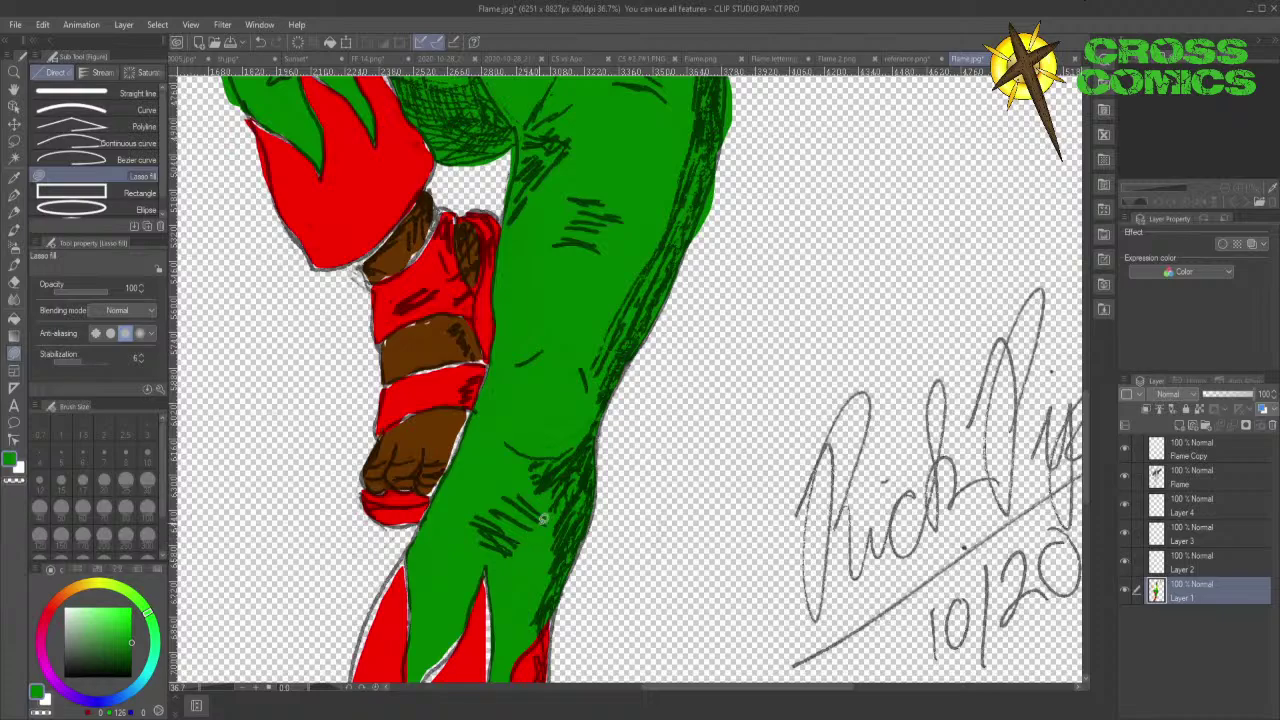
# - Fill the green gaps along the trousers' jagged tips above the standing leg's red cuff and beneath the yellow belt
pyautogui.scroll(-5, 1086, 455)
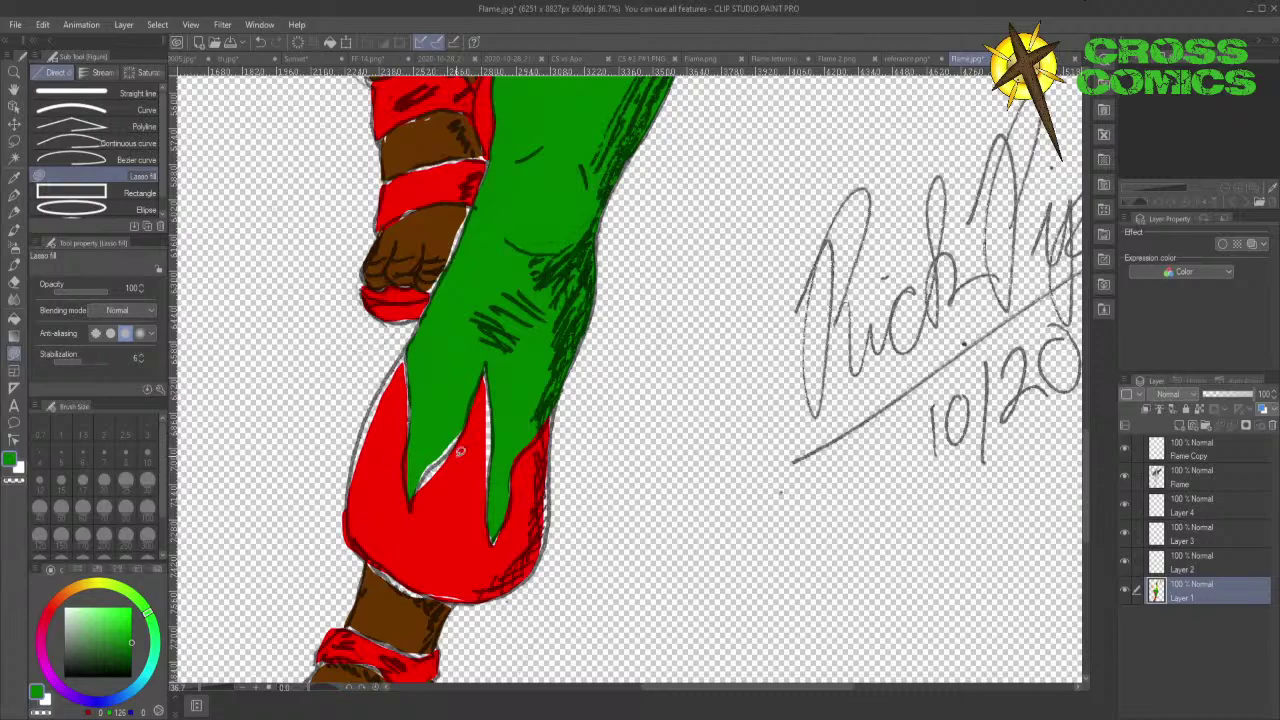
pyautogui.moveTo(421, 446)
pyautogui.mouseDown()
pyautogui.moveTo(418, 480)
pyautogui.moveTo(464, 433)
pyautogui.moveTo(462, 395)
pyautogui.mouseUp()
pyautogui.moveTo(415, 475); pyautogui.dragTo(414, 441)
pyautogui.moveTo(553, 409); pyautogui.dragTo(548, 404)
pyautogui.moveTo(518, 457)
pyautogui.mouseDown()
pyautogui.moveTo(541, 417)
pyautogui.moveTo(510, 436)
pyautogui.mouseUp()
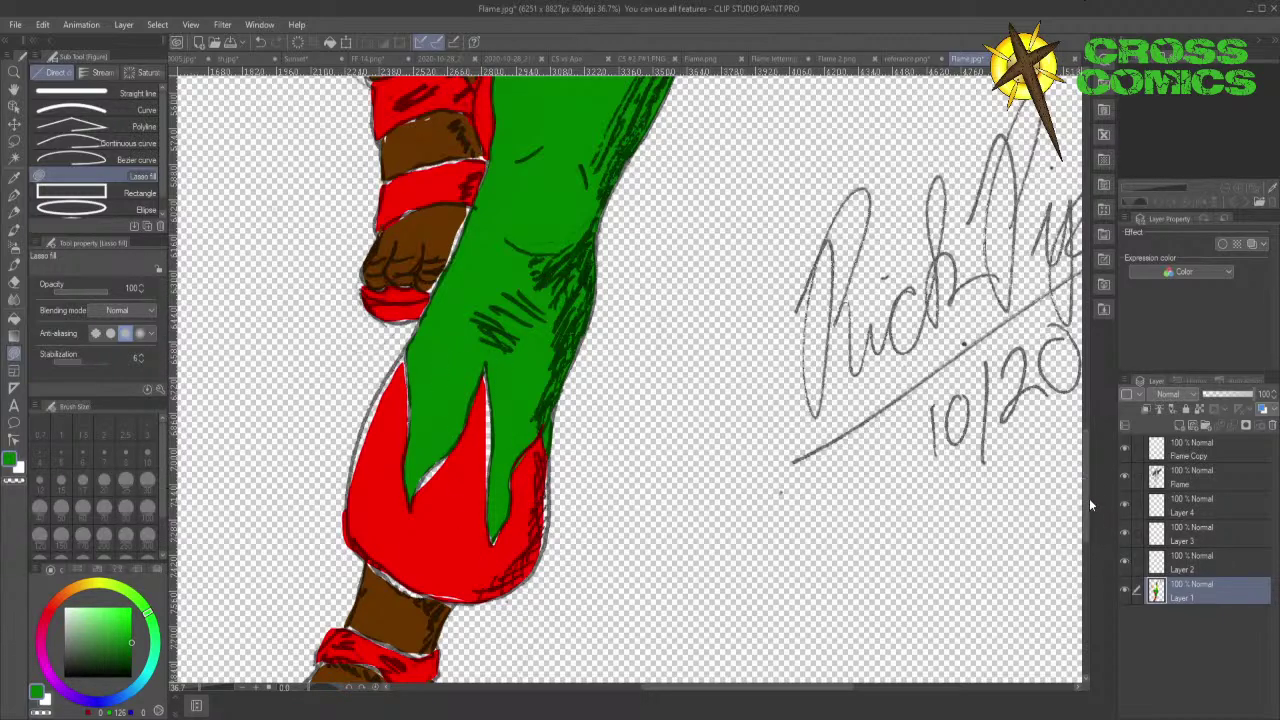
pyautogui.moveTo(1089, 498); pyautogui.dragTo(1084, 404)
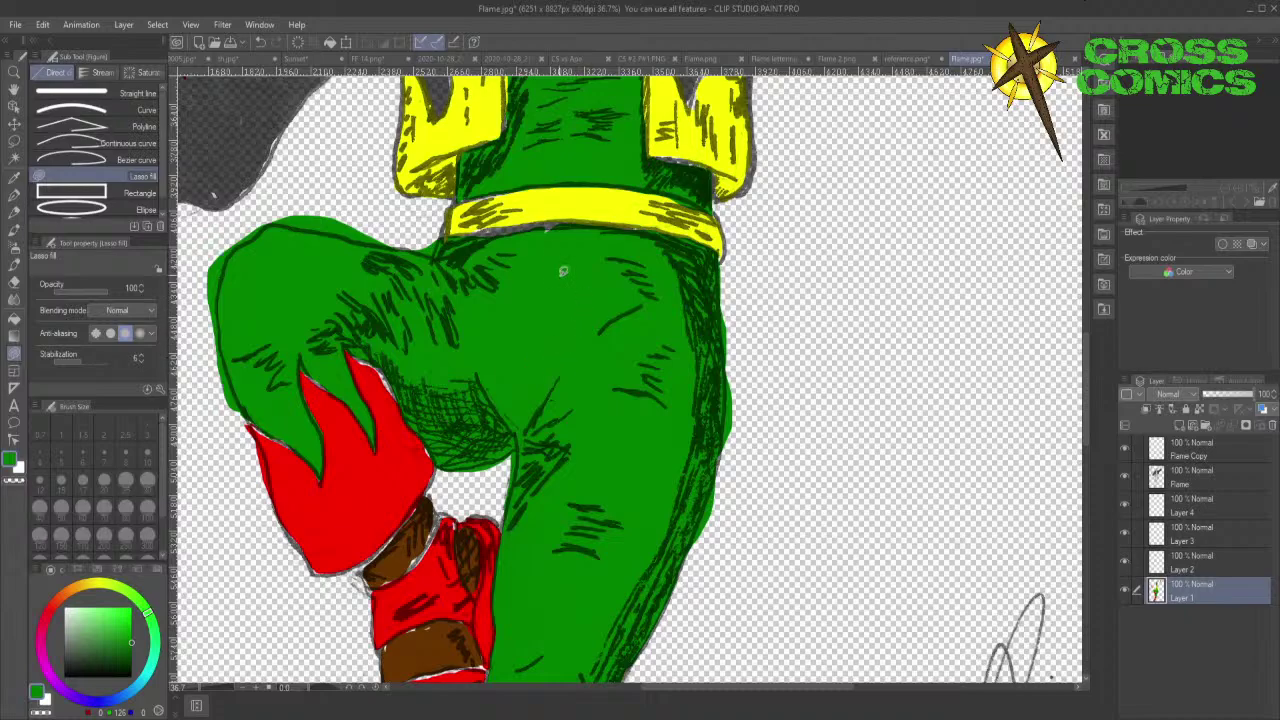
pyautogui.moveTo(520, 230)
pyautogui.mouseDown()
pyautogui.moveTo(490, 242)
pyautogui.moveTo(476, 232)
pyautogui.moveTo(548, 220)
pyautogui.moveTo(566, 234)
pyautogui.mouseUp()
# - Sample the red of the bent leg's flame cuff and lasso-fill the unpainted gaps along the cuff's edges and flame tips
pyautogui.click(15, 179)
pyautogui.click(357, 452)
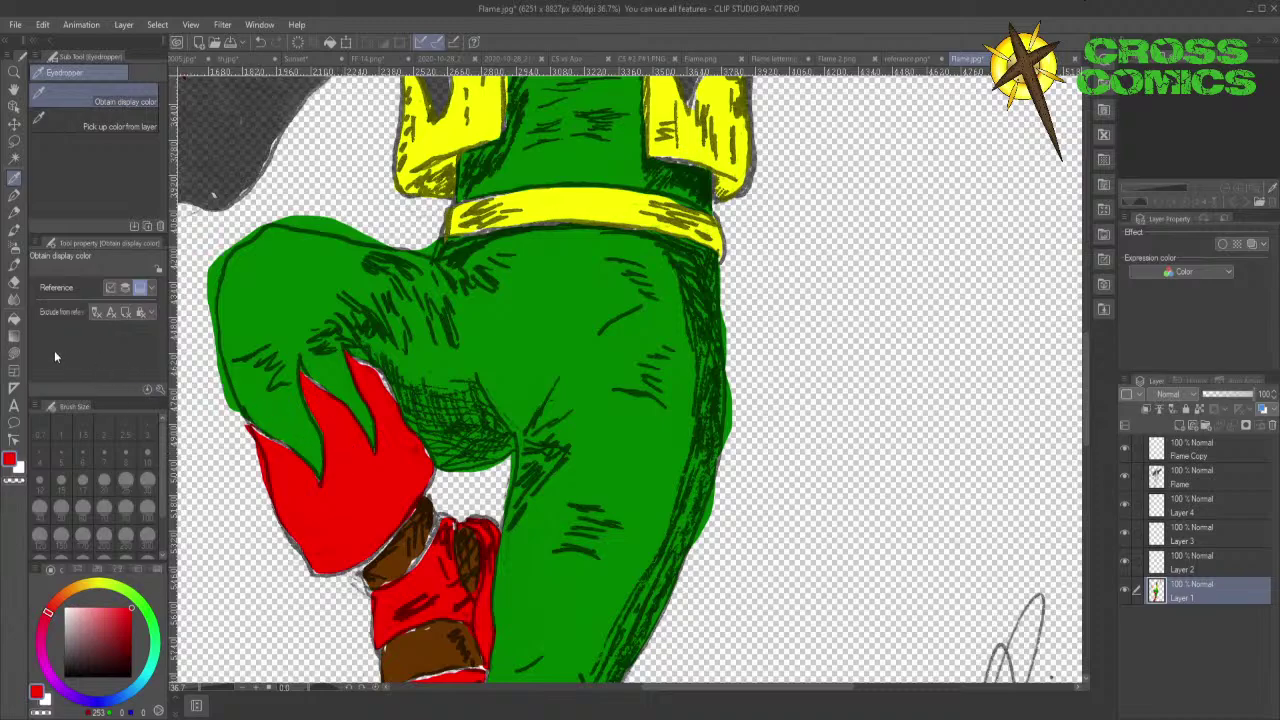
pyautogui.click(14, 352)
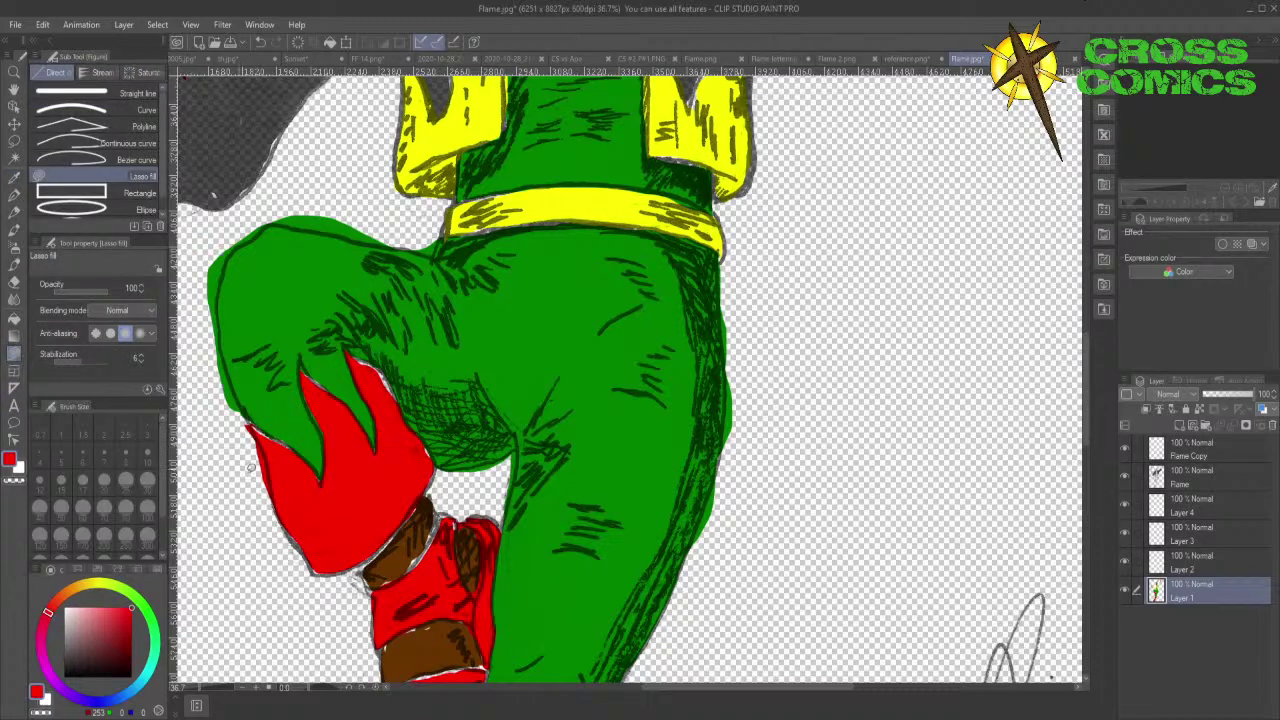
pyautogui.moveTo(291, 467)
pyautogui.mouseDown()
pyautogui.moveTo(286, 441)
pyautogui.moveTo(254, 418)
pyautogui.moveTo(285, 468)
pyautogui.mouseUp()
pyautogui.moveTo(303, 357)
pyautogui.mouseDown()
pyautogui.moveTo(334, 411)
pyautogui.moveTo(329, 440)
pyautogui.moveTo(305, 387)
pyautogui.moveTo(332, 413)
pyautogui.mouseUp()
pyautogui.moveTo(349, 563); pyautogui.dragTo(323, 515)
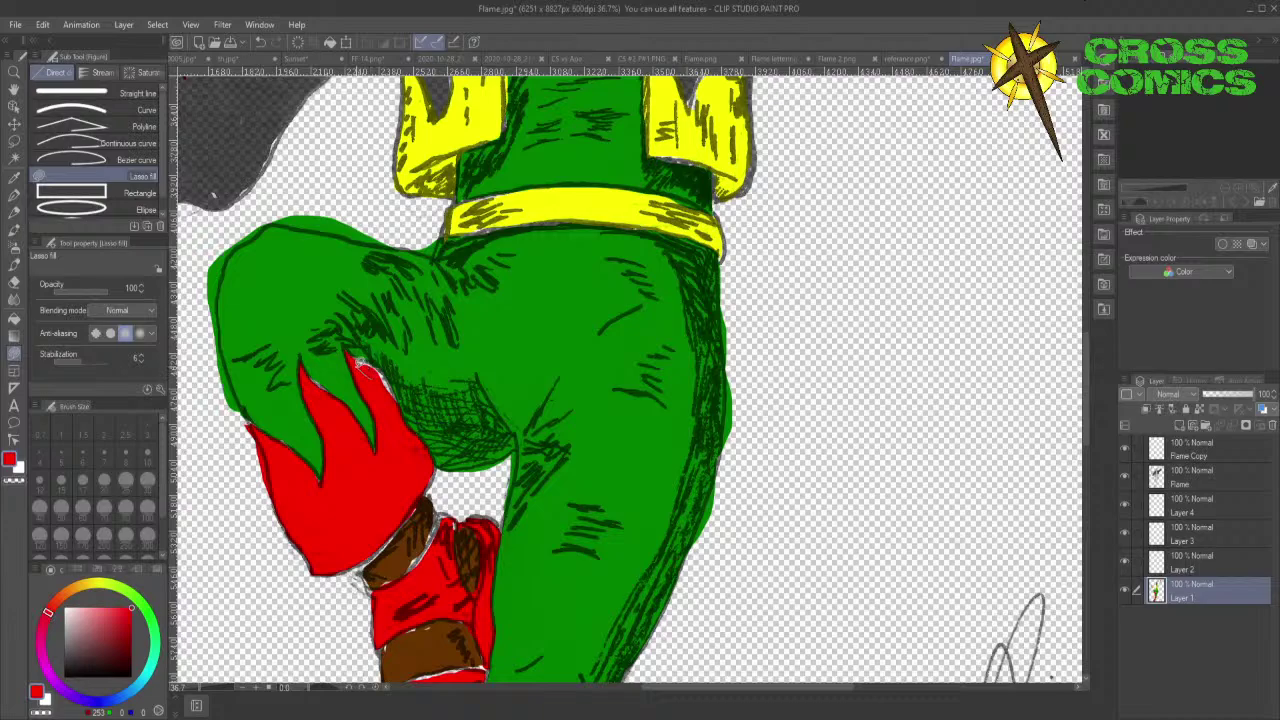
pyautogui.moveTo(364, 356)
pyautogui.mouseDown()
pyautogui.moveTo(392, 408)
pyautogui.moveTo(366, 366)
pyautogui.mouseUp()
# - Fill the unpainted gaps in the red straps and soles of both sandals using Lasso fill
pyautogui.moveTo(1086, 407); pyautogui.dragTo(1084, 444)
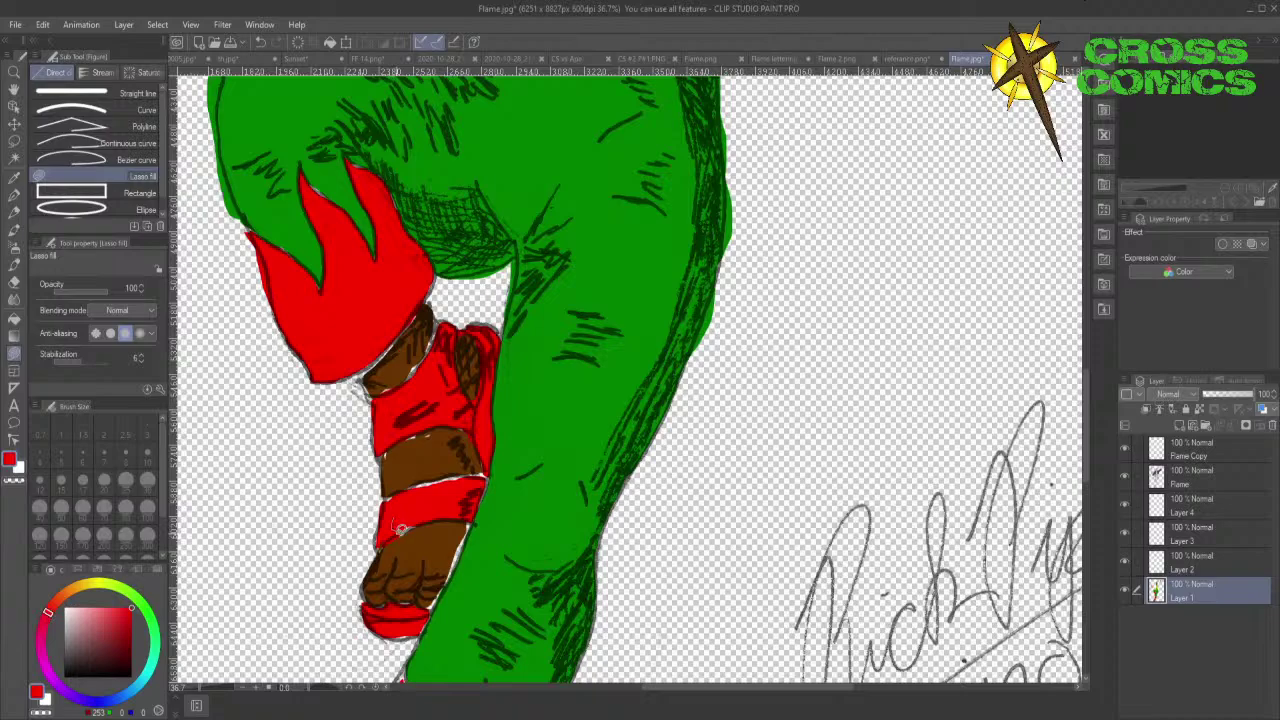
pyautogui.moveTo(418, 521)
pyautogui.mouseDown()
pyautogui.moveTo(387, 502)
pyautogui.moveTo(394, 489)
pyautogui.moveTo(456, 496)
pyautogui.mouseUp()
pyautogui.moveTo(1084, 395)
pyautogui.mouseDown()
pyautogui.moveTo(1092, 464)
pyautogui.moveTo(1109, 468)
pyautogui.mouseUp()
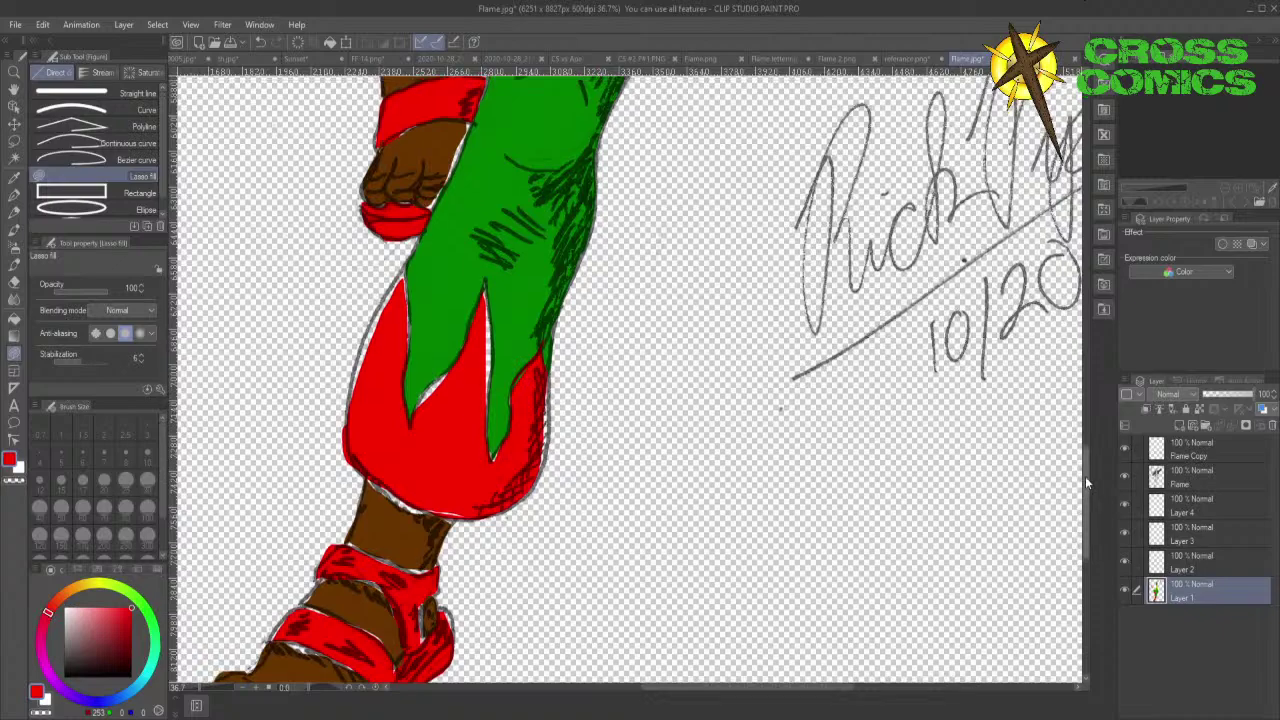
pyautogui.moveTo(1085, 476); pyautogui.dragTo(1090, 515)
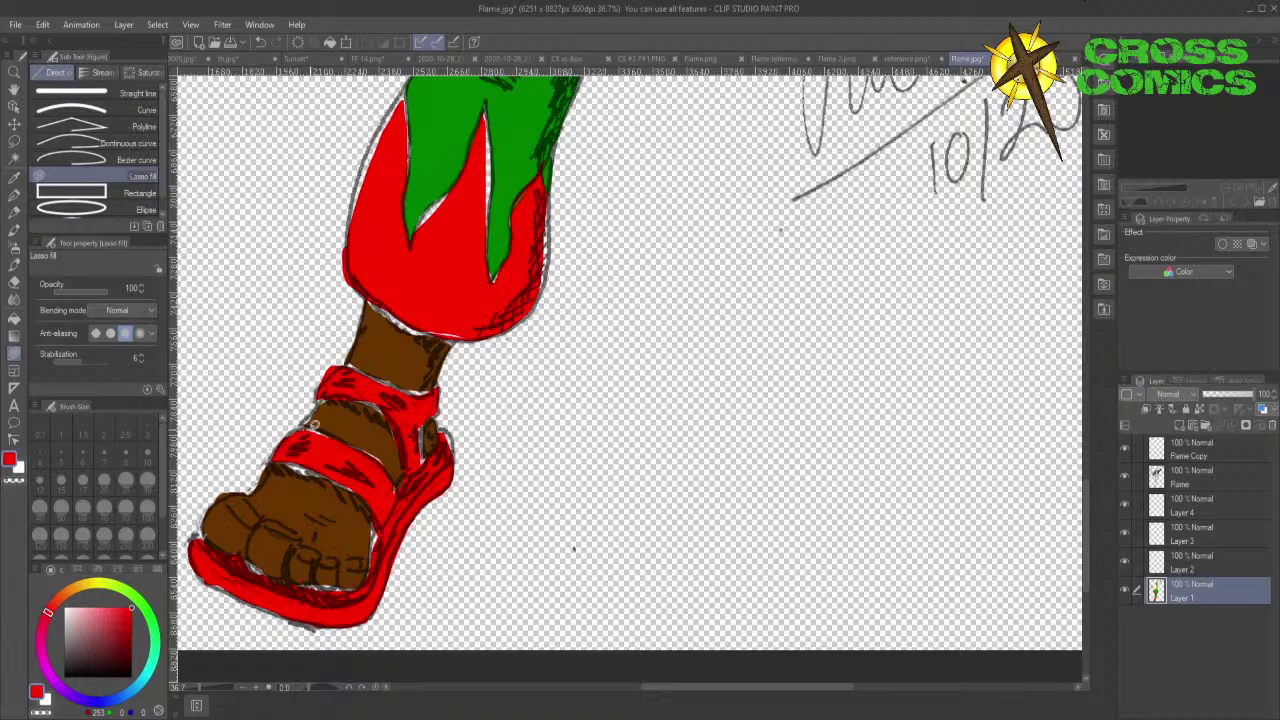
pyautogui.moveTo(332, 429)
pyautogui.mouseDown()
pyautogui.moveTo(298, 422)
pyautogui.moveTo(344, 429)
pyautogui.mouseUp()
pyautogui.moveTo(446, 472); pyautogui.dragTo(438, 436)
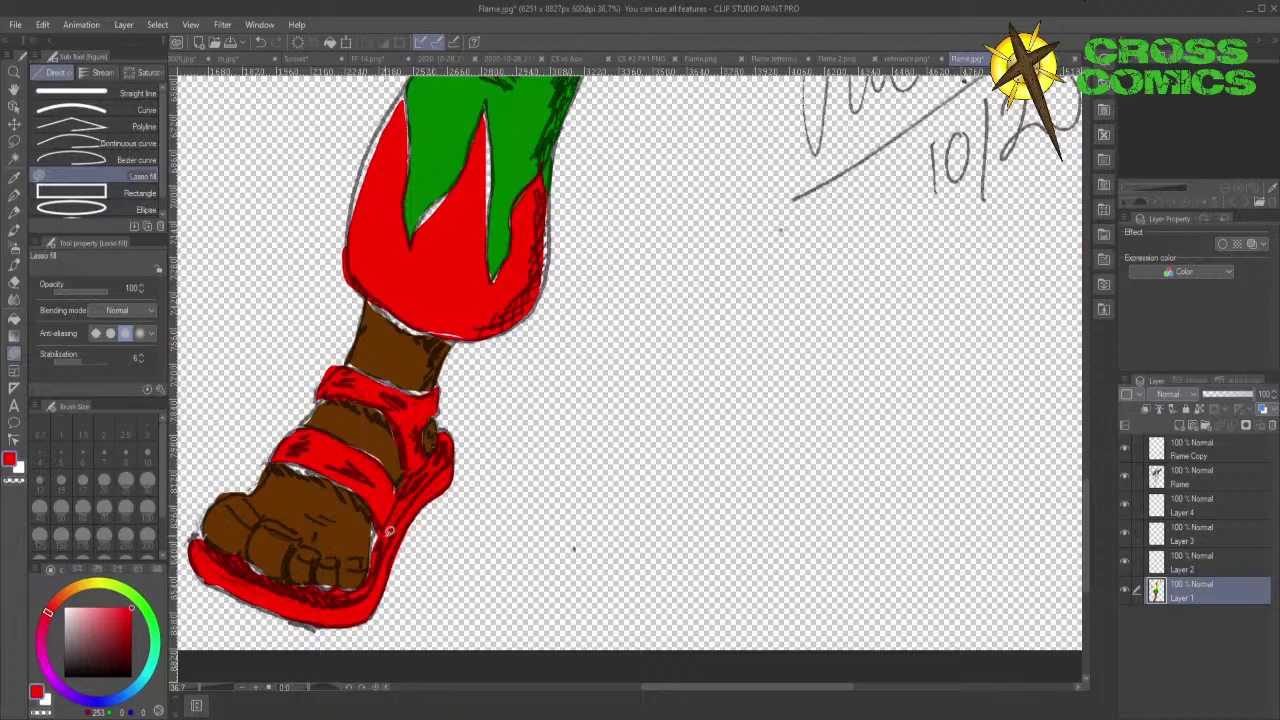
pyautogui.moveTo(380, 565)
pyautogui.mouseDown()
pyautogui.moveTo(370, 572)
pyautogui.moveTo(372, 548)
pyautogui.moveTo(394, 522)
pyautogui.mouseUp()
pyautogui.moveTo(245, 562)
pyautogui.mouseDown()
pyautogui.moveTo(216, 574)
pyautogui.moveTo(239, 590)
pyautogui.moveTo(205, 558)
pyautogui.moveTo(220, 570)
pyautogui.mouseUp()
# - Fill the white gaps around the standing leg's red flame cuff, along its hem, outer edges and pointed tips, with red
pyautogui.moveTo(436, 322)
pyautogui.mouseDown()
pyautogui.moveTo(426, 316)
pyautogui.moveTo(458, 338)
pyautogui.moveTo(461, 318)
pyautogui.moveTo(434, 306)
pyautogui.mouseUp()
pyautogui.moveTo(378, 167)
pyautogui.mouseDown()
pyautogui.moveTo(352, 251)
pyautogui.moveTo(360, 172)
pyautogui.moveTo(392, 124)
pyautogui.mouseUp()
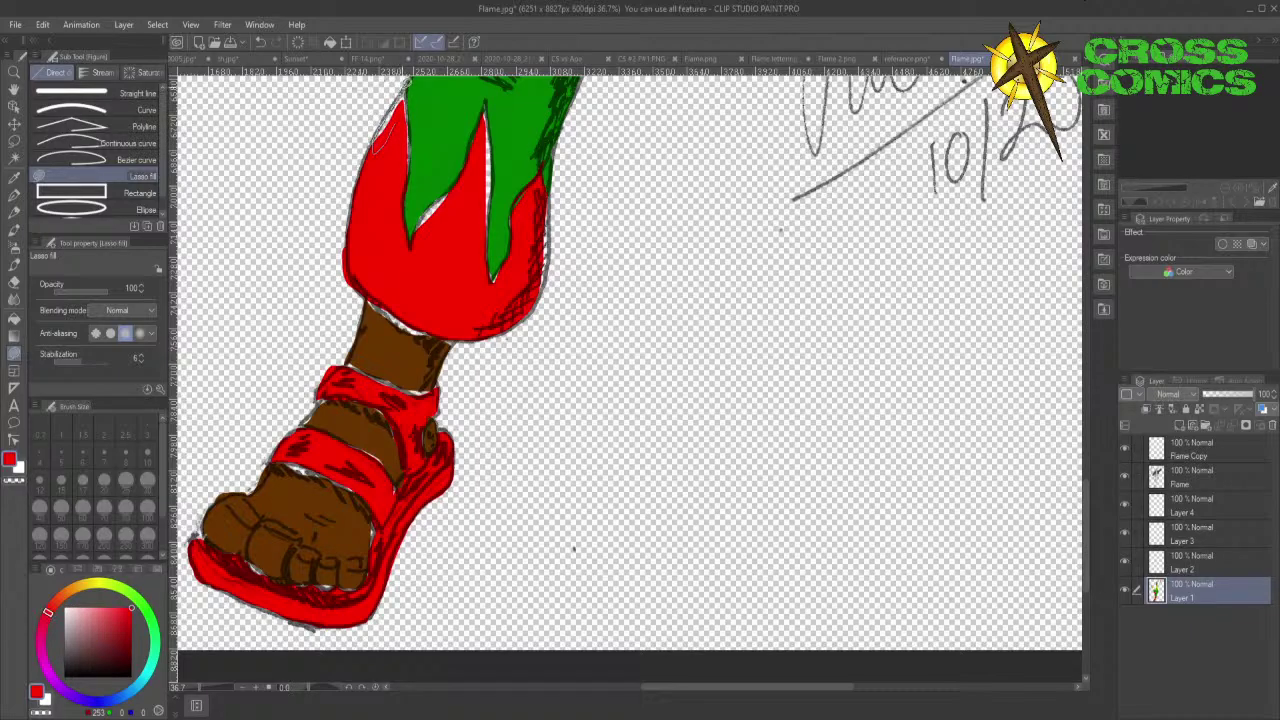
pyautogui.moveTo(406, 80)
pyautogui.mouseDown()
pyautogui.moveTo(391, 170)
pyautogui.moveTo(404, 134)
pyautogui.moveTo(410, 176)
pyautogui.moveTo(406, 113)
pyautogui.mouseUp()
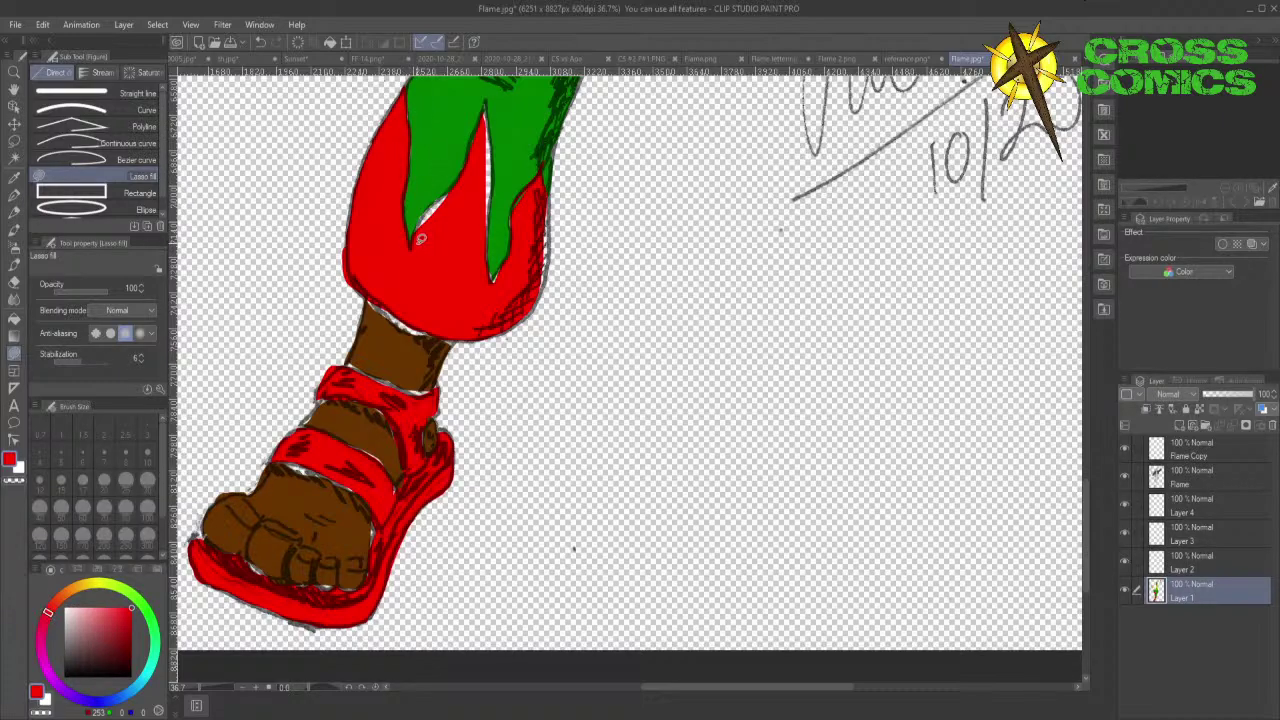
pyautogui.moveTo(420, 238); pyautogui.dragTo(466, 170)
pyautogui.moveTo(535, 246)
pyautogui.mouseDown()
pyautogui.moveTo(534, 302)
pyautogui.moveTo(556, 150)
pyautogui.moveTo(518, 199)
pyautogui.moveTo(521, 220)
pyautogui.mouseUp()
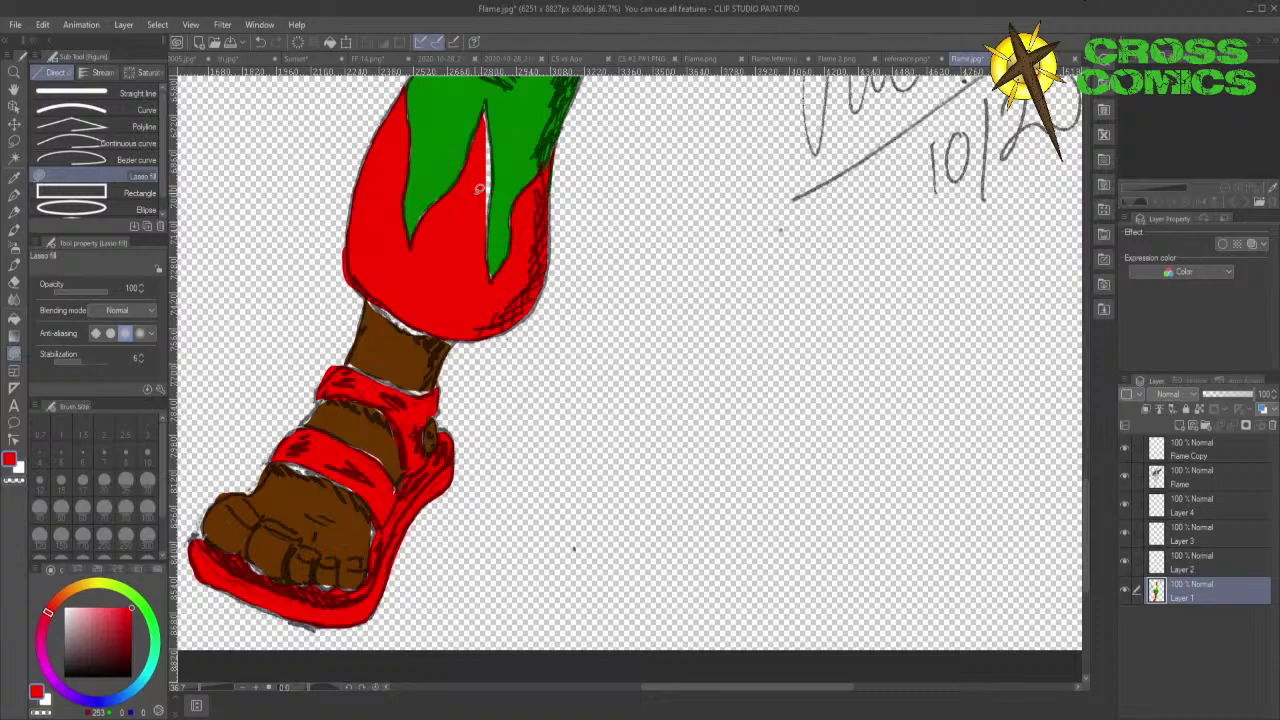
pyautogui.moveTo(481, 190)
pyautogui.mouseDown()
pyautogui.moveTo(490, 233)
pyautogui.moveTo(491, 132)
pyautogui.moveTo(484, 178)
pyautogui.mouseUp()
pyautogui.moveTo(488, 222)
pyautogui.mouseDown()
pyautogui.moveTo(495, 192)
pyautogui.moveTo(489, 248)
pyautogui.moveTo(490, 198)
pyautogui.mouseUp()
pyautogui.moveTo(477, 149); pyautogui.dragTo(486, 122)
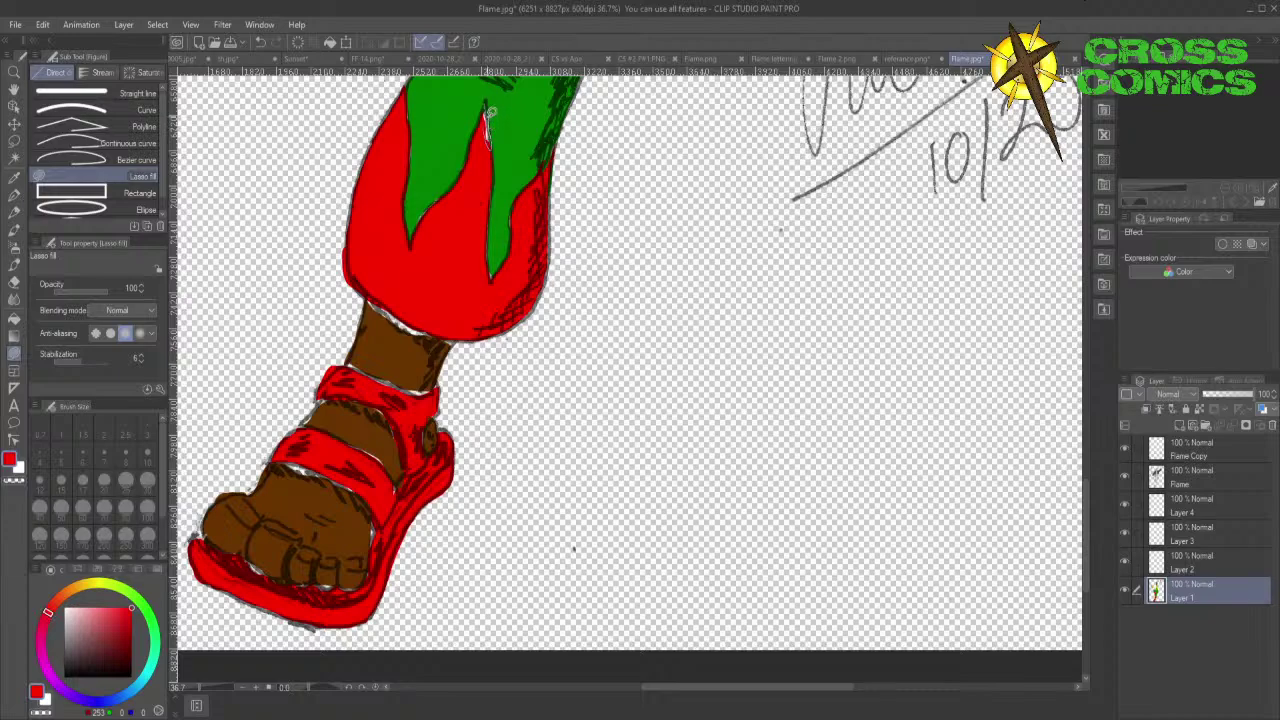
pyautogui.moveTo(484, 118); pyautogui.dragTo(486, 104)
# - Sample the belt's yellow and lasso-fill the gaps along the belt, the jacket's jagged hems and the chest panel's lower edge
pyautogui.moveTo(1085, 498); pyautogui.dragTo(1068, 288)
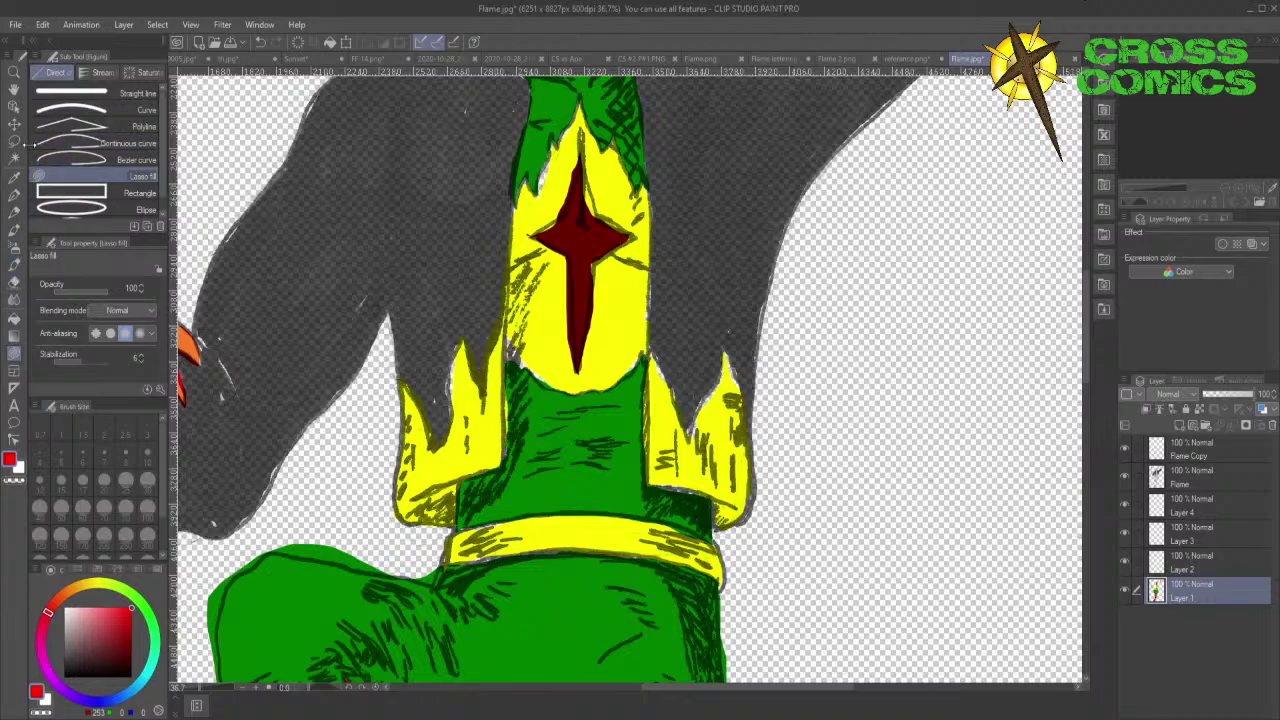
pyautogui.click(14, 178)
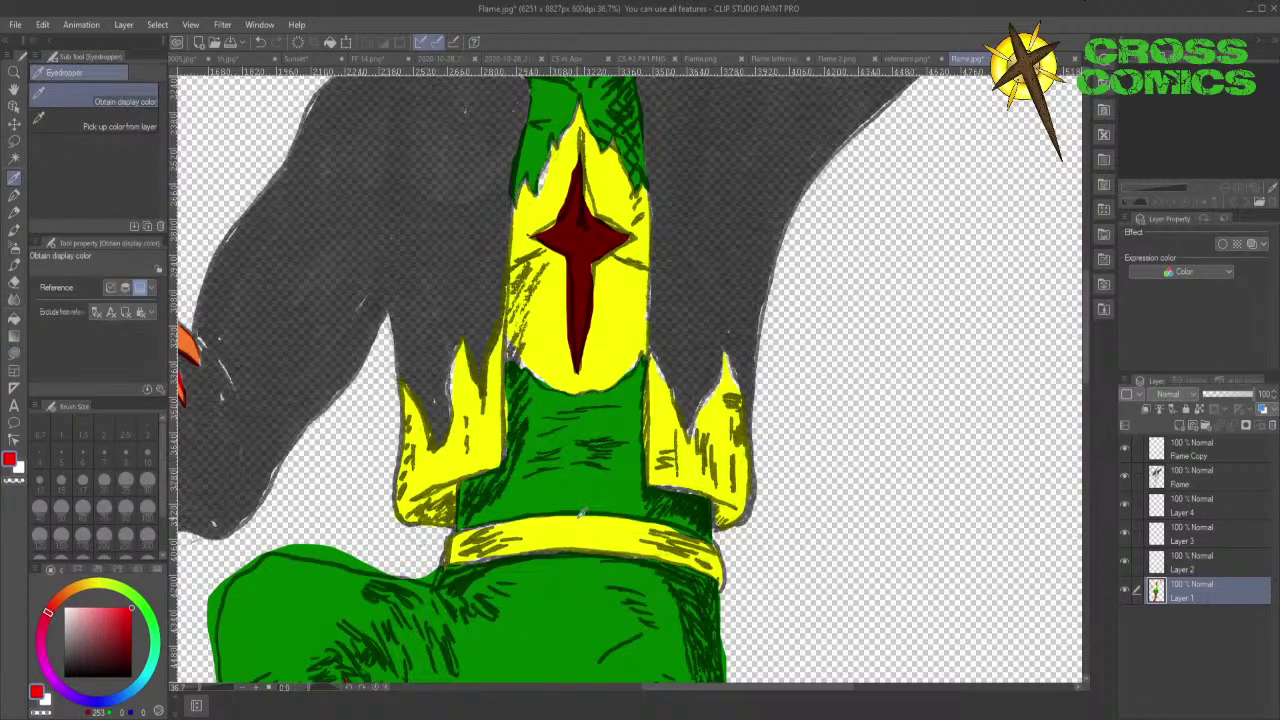
pyautogui.click(576, 522)
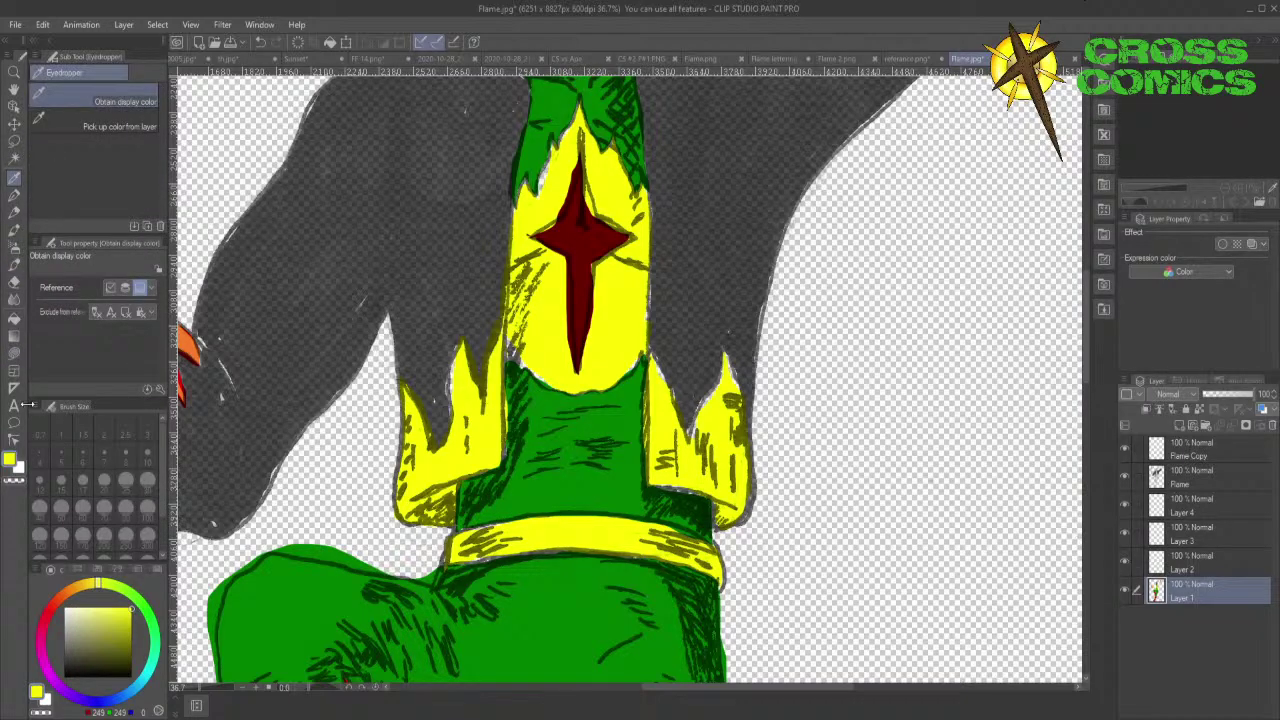
pyautogui.click(14, 352)
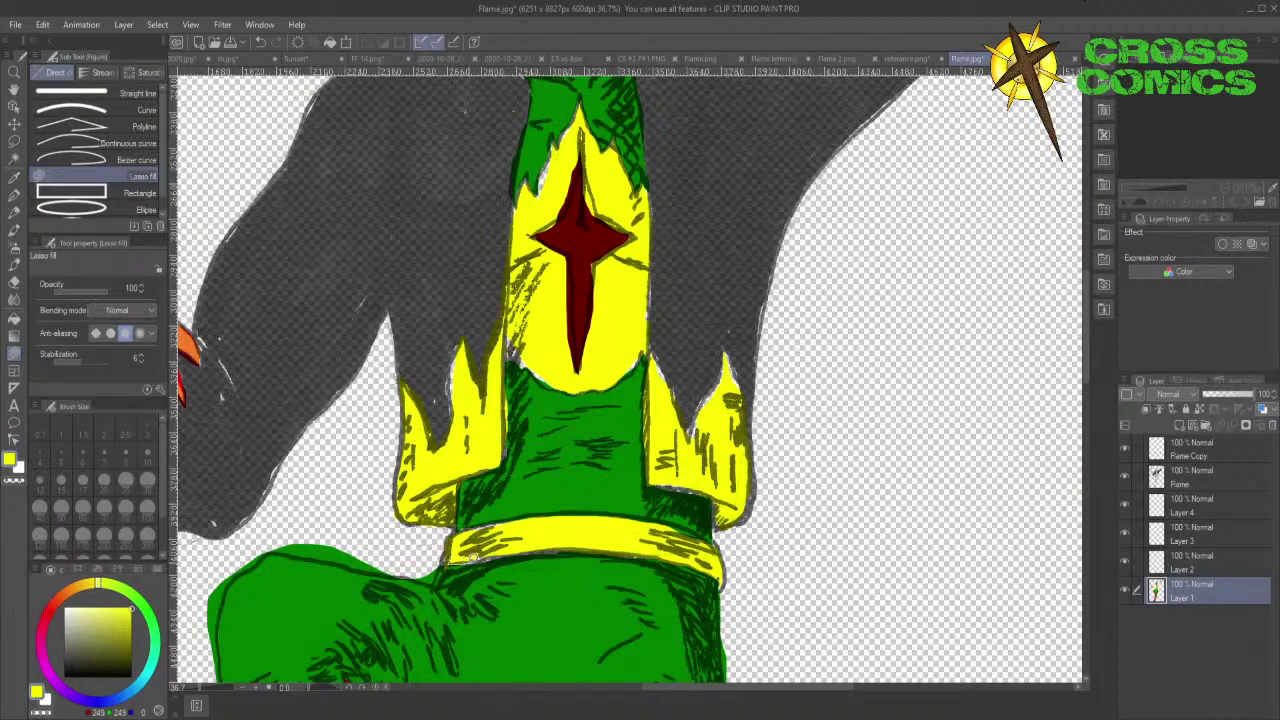
pyautogui.moveTo(485, 557)
pyautogui.mouseDown()
pyautogui.moveTo(514, 548)
pyautogui.moveTo(467, 545)
pyautogui.mouseUp()
pyautogui.moveTo(458, 352); pyautogui.dragTo(464, 400)
pyautogui.moveTo(620, 367)
pyautogui.mouseDown()
pyautogui.moveTo(646, 354)
pyautogui.moveTo(632, 329)
pyautogui.mouseUp()
pyautogui.moveTo(704, 402)
pyautogui.mouseDown()
pyautogui.moveTo(700, 414)
pyautogui.moveTo(712, 380)
pyautogui.mouseUp()
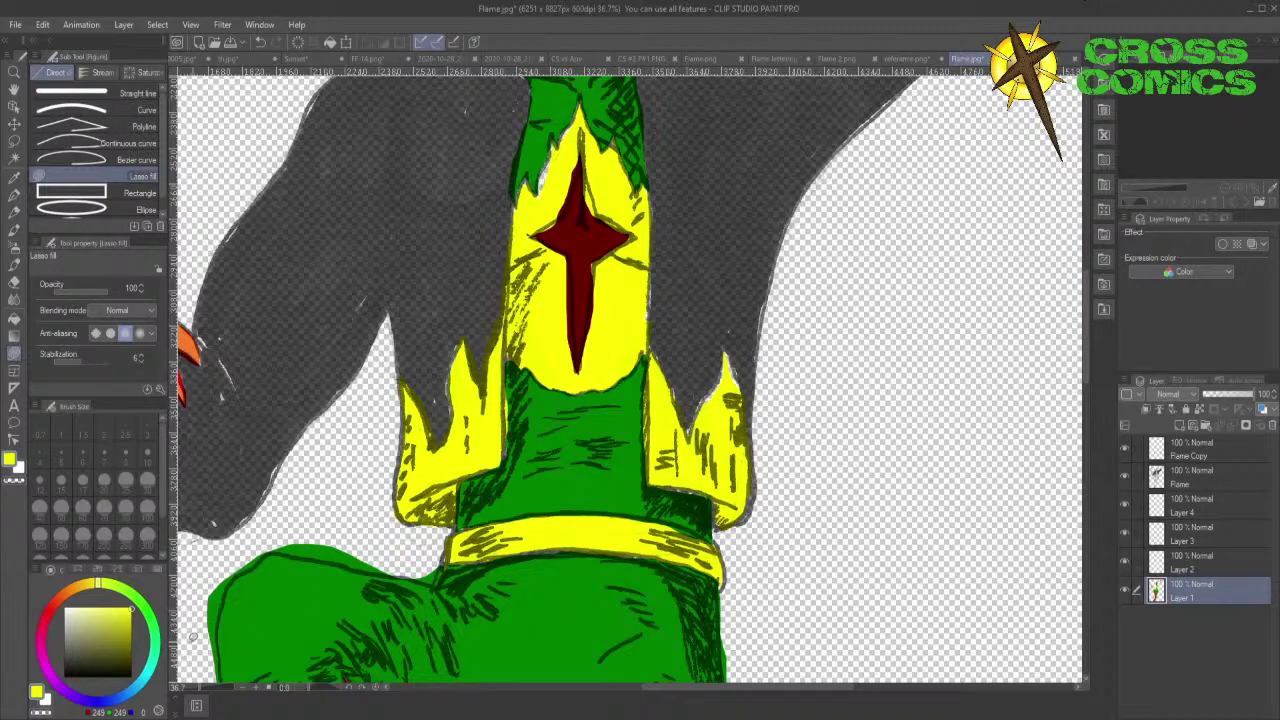
pyautogui.click(92, 569)
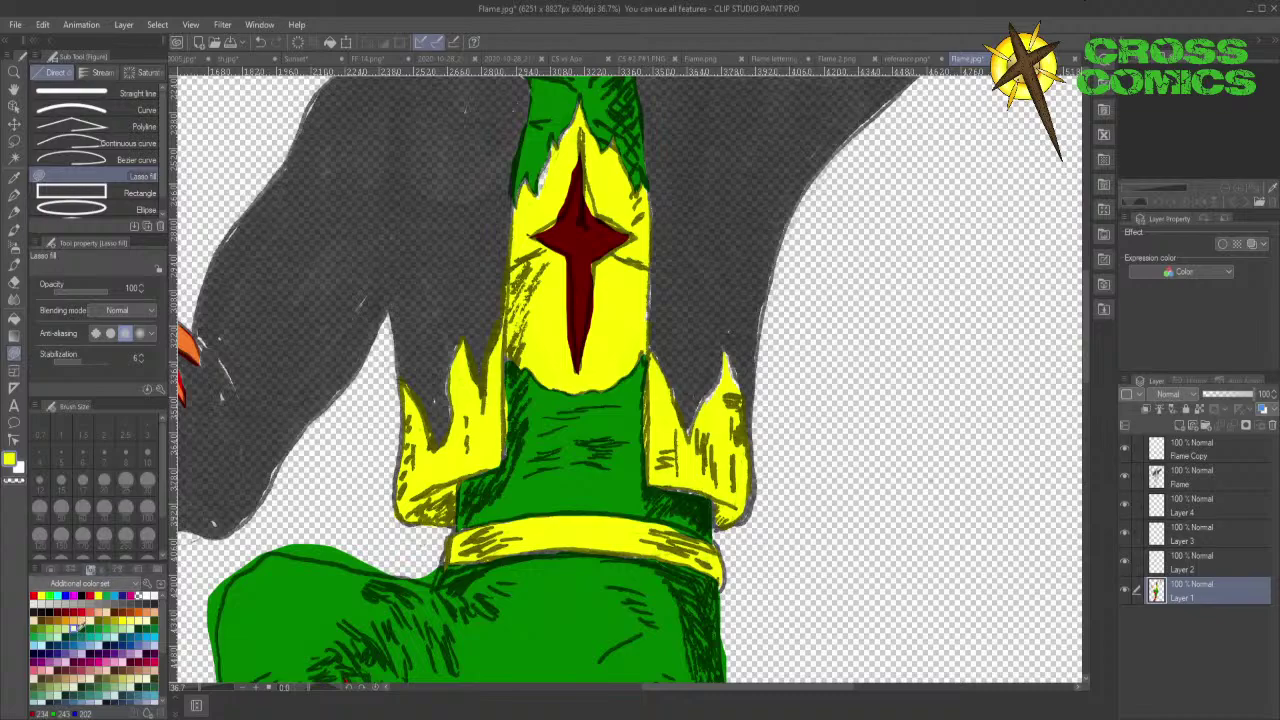
pyautogui.click(47, 568)
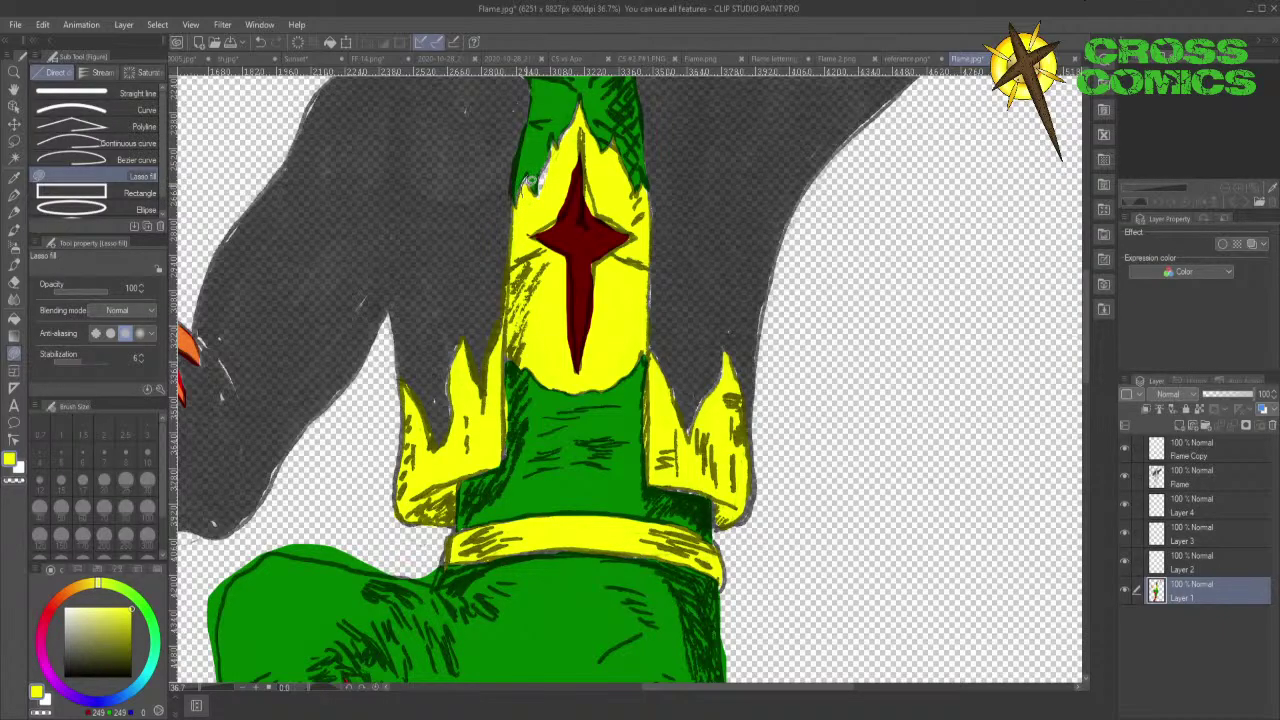
# - Fill the gaps in the yellow chest panel along its jagged upper edge and around the dark red star emblem
pyautogui.moveTo(540, 197)
pyautogui.mouseDown()
pyautogui.moveTo(556, 150)
pyautogui.moveTo(548, 162)
pyautogui.mouseUp()
pyautogui.moveTo(560, 138)
pyautogui.mouseDown()
pyautogui.moveTo(576, 121)
pyautogui.moveTo(556, 162)
pyautogui.mouseUp()
pyautogui.moveTo(565, 210); pyautogui.dragTo(578, 150)
pyautogui.moveTo(567, 198); pyautogui.dragTo(582, 154)
pyautogui.moveTo(558, 258)
pyautogui.mouseDown()
pyautogui.moveTo(574, 372)
pyautogui.moveTo(575, 266)
pyautogui.moveTo(558, 256)
pyautogui.mouseUp()
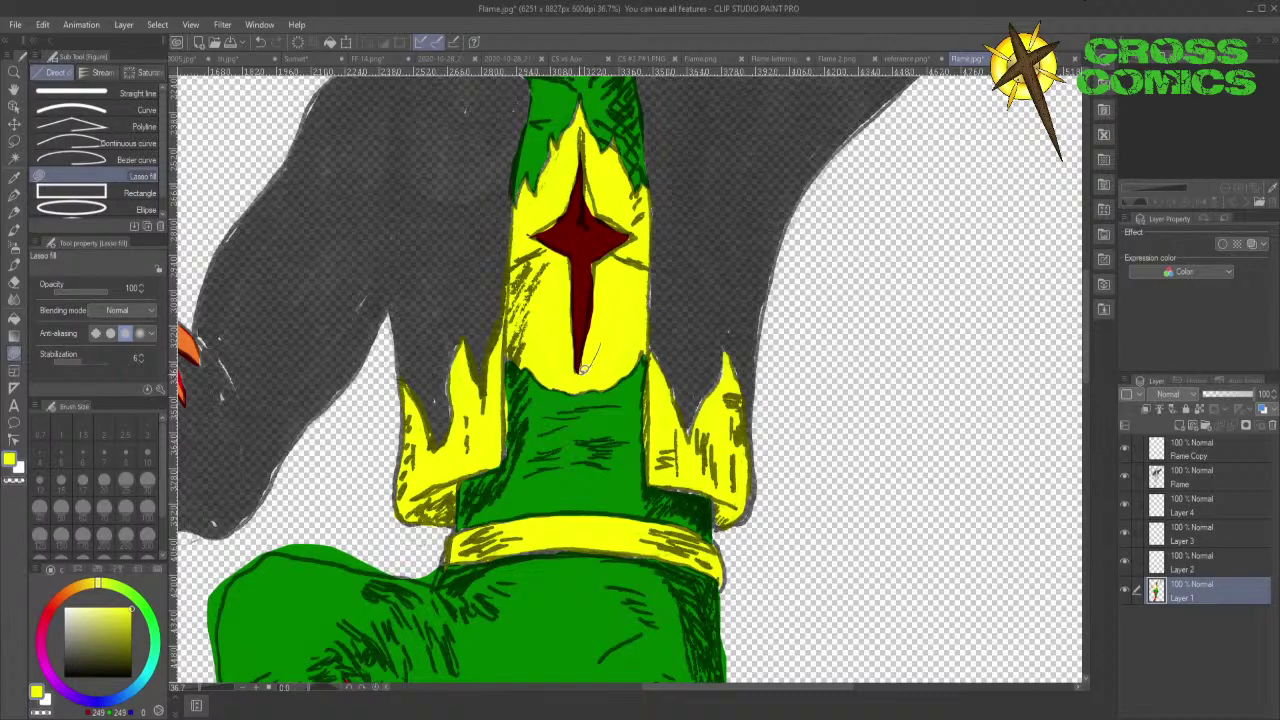
pyautogui.moveTo(583, 369)
pyautogui.mouseDown()
pyautogui.moveTo(596, 262)
pyautogui.moveTo(616, 305)
pyautogui.mouseUp()
# - Sample the dark red of the chest's star emblem and fill the emblem's remaining gaps with it using Lasso fill
pyautogui.click(15, 180)
pyautogui.click(578, 226)
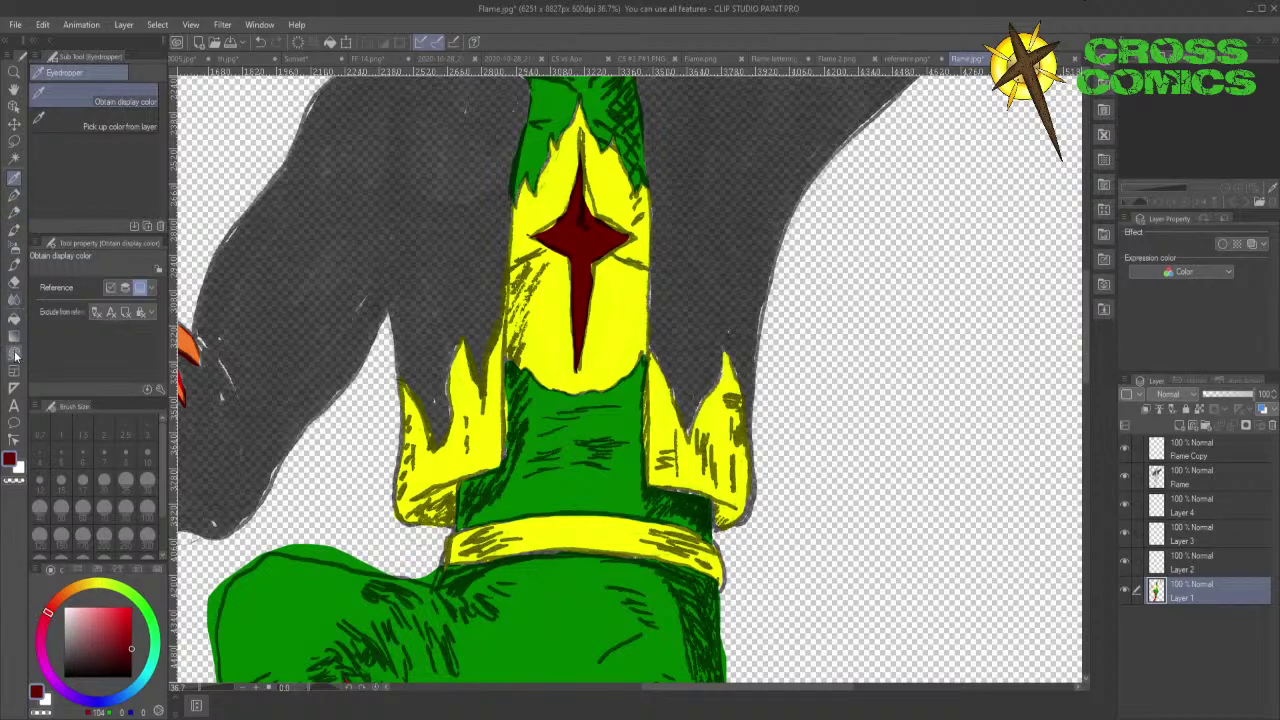
pyautogui.click(14, 352)
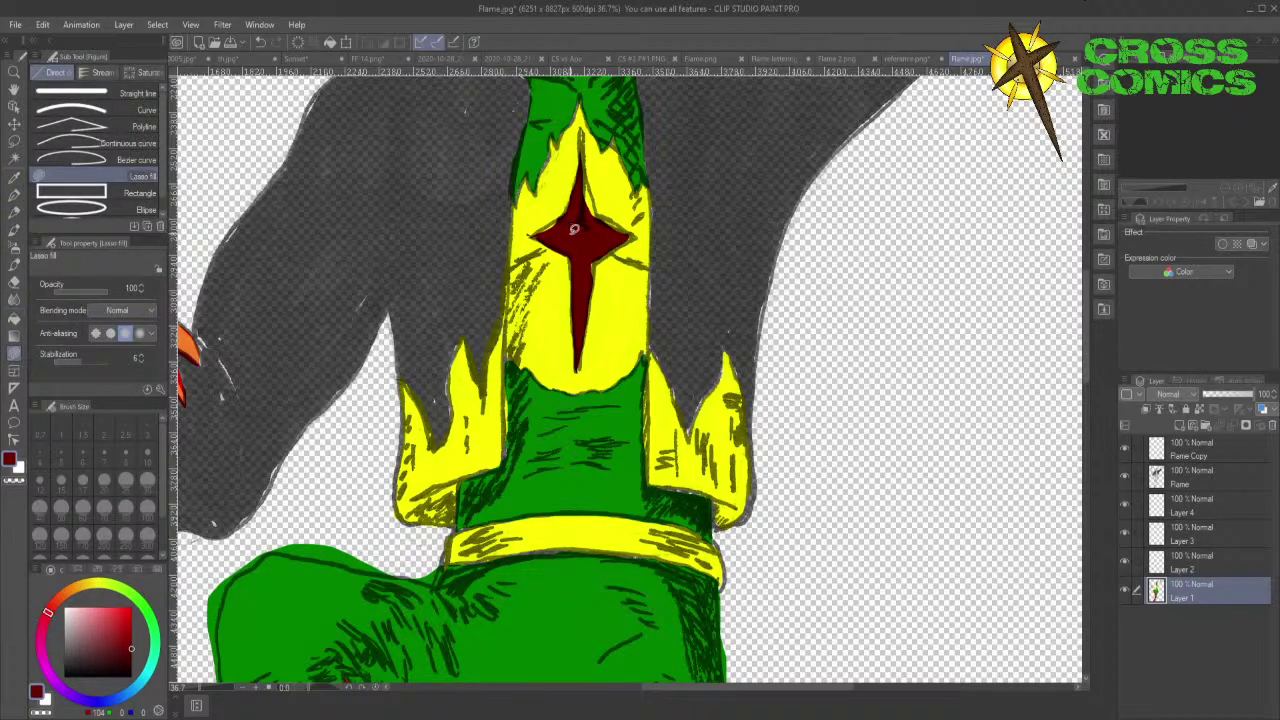
pyautogui.moveTo(578, 228)
pyautogui.mouseDown()
pyautogui.moveTo(538, 230)
pyautogui.moveTo(570, 211)
pyautogui.moveTo(590, 280)
pyautogui.moveTo(605, 223)
pyautogui.moveTo(632, 230)
pyautogui.moveTo(600, 209)
pyautogui.moveTo(592, 224)
pyautogui.moveTo(584, 164)
pyautogui.moveTo(585, 205)
pyautogui.mouseUp()
# - Sample the yellow of the cap's round badge and lasso-fill the badge's unpainted edges
pyautogui.moveTo(1086, 342); pyautogui.dragTo(1084, 255)
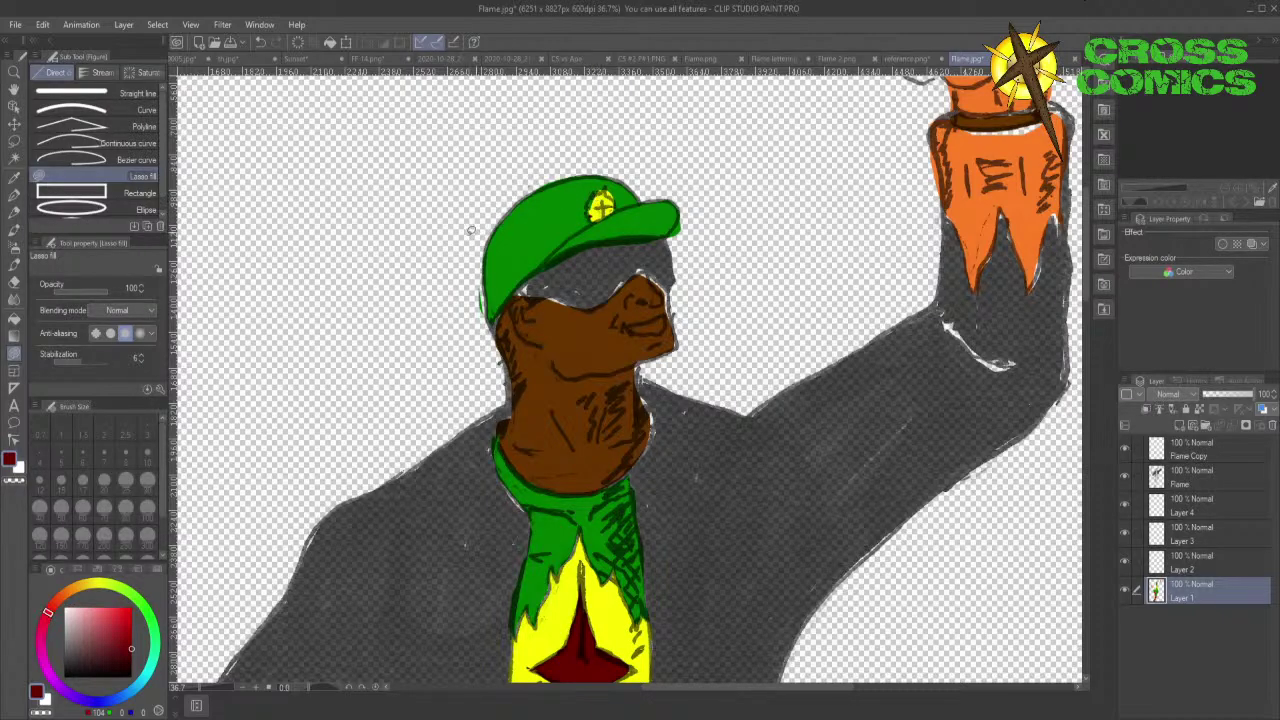
pyautogui.click(15, 179)
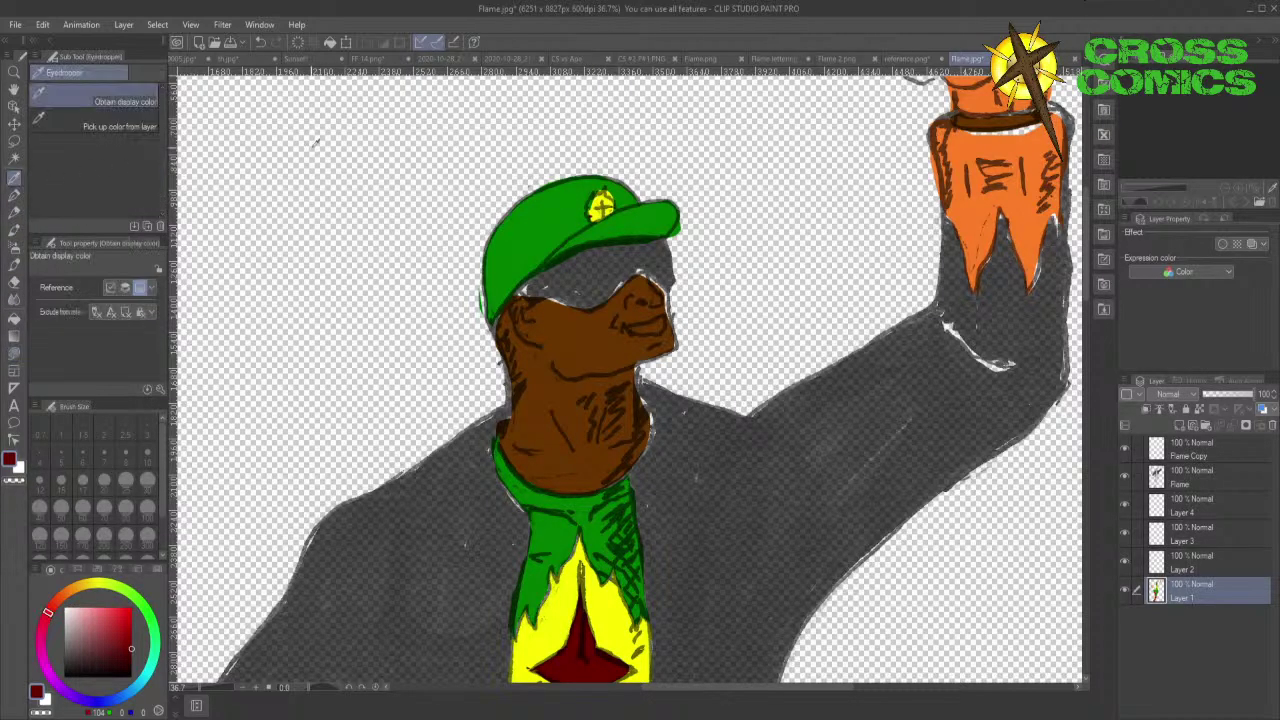
pyautogui.click(601, 206)
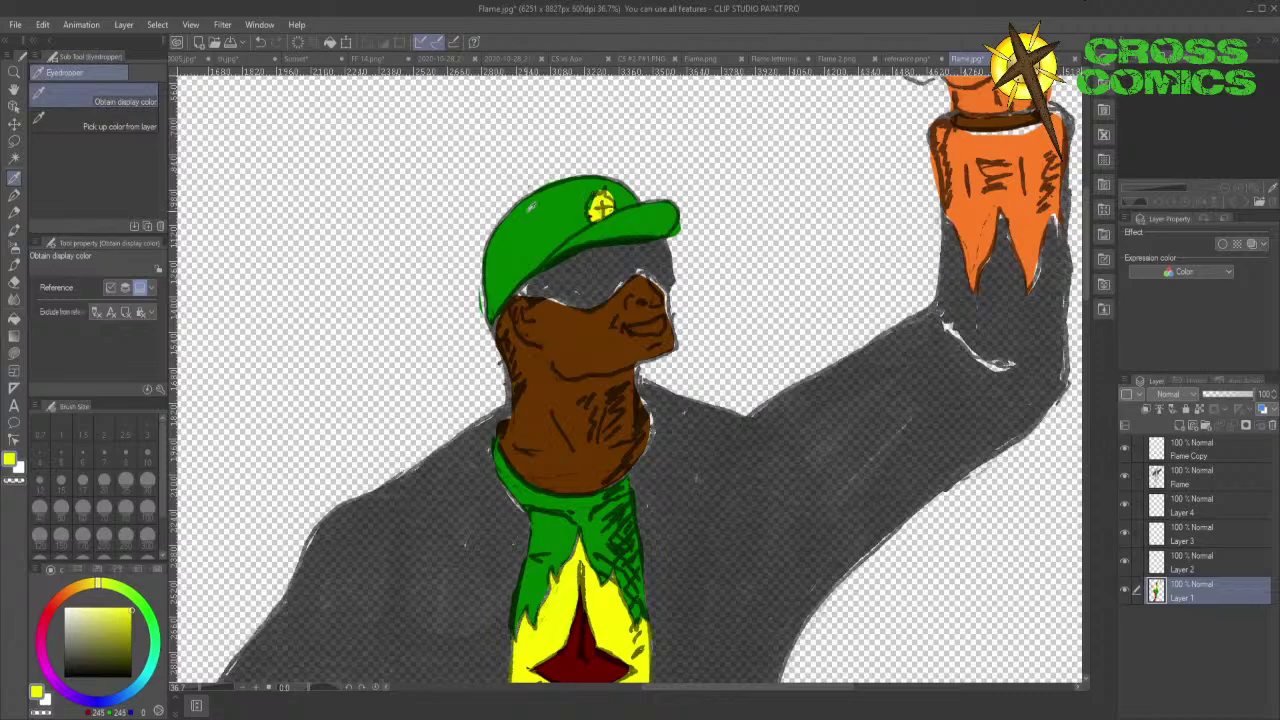
pyautogui.click(14, 353)
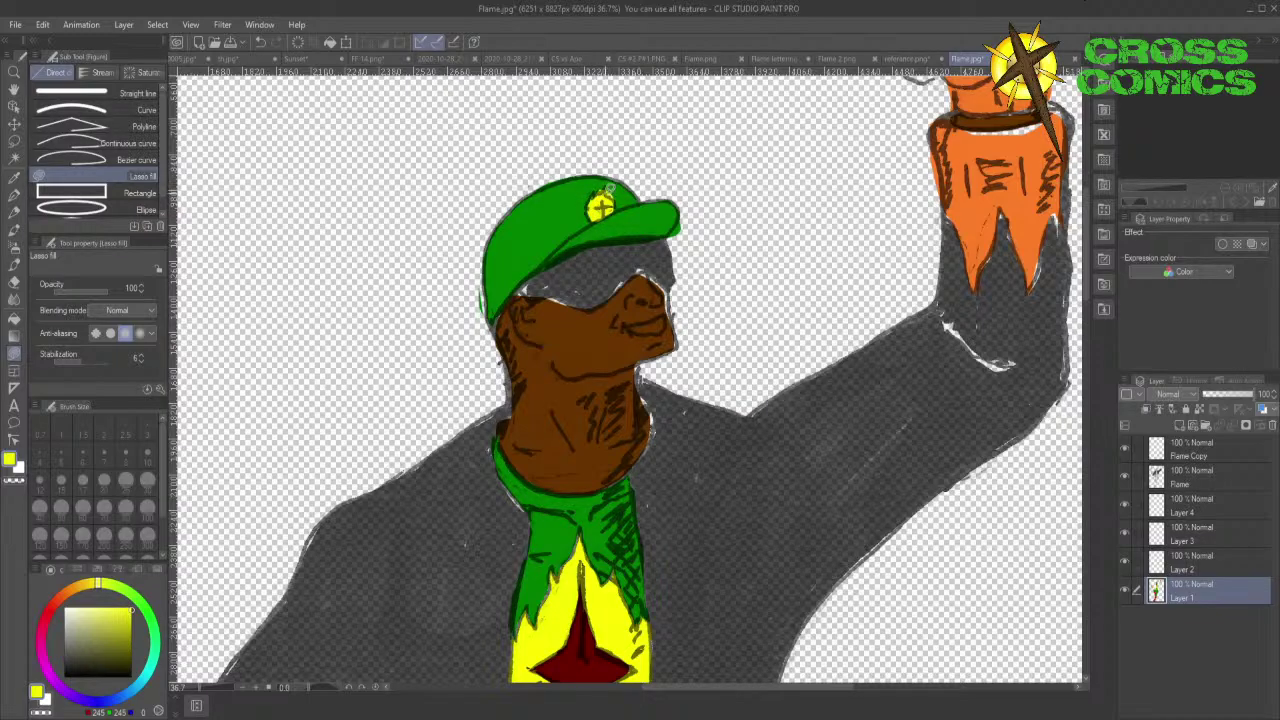
# - Sample the cap's green as the drawing color and return to Lasso fill
pyautogui.click(15, 178)
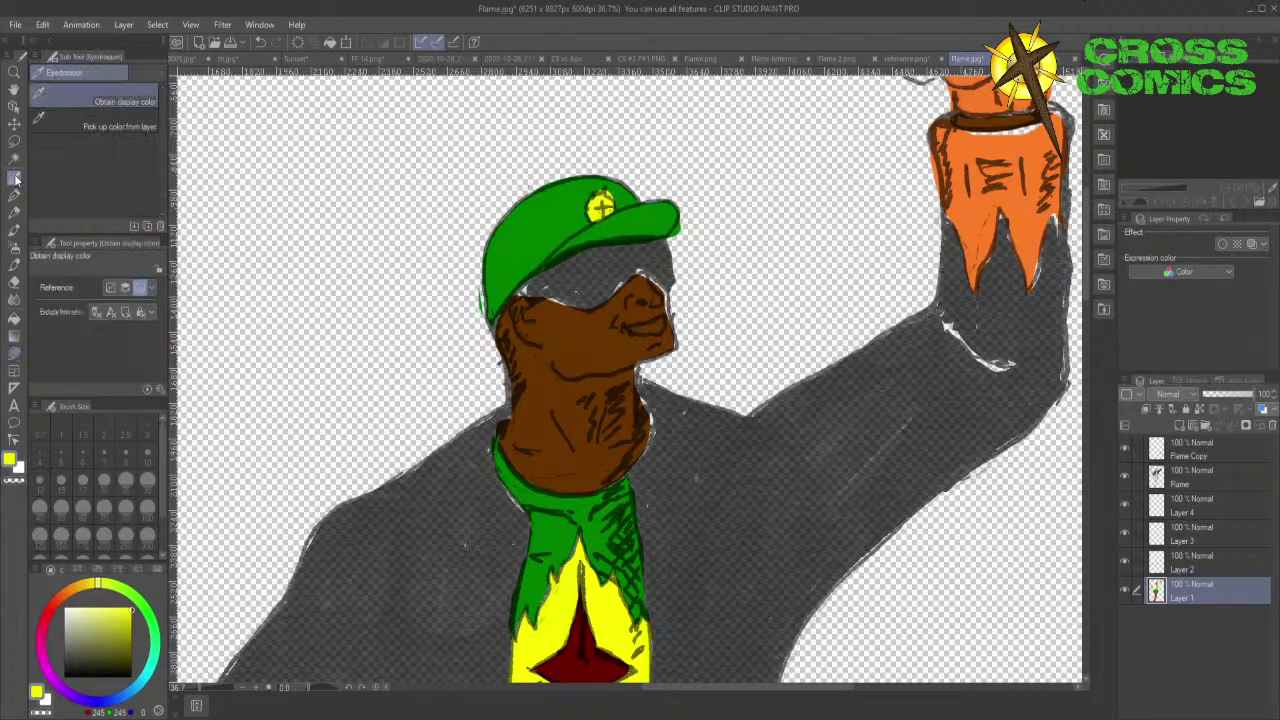
pyautogui.click(538, 220)
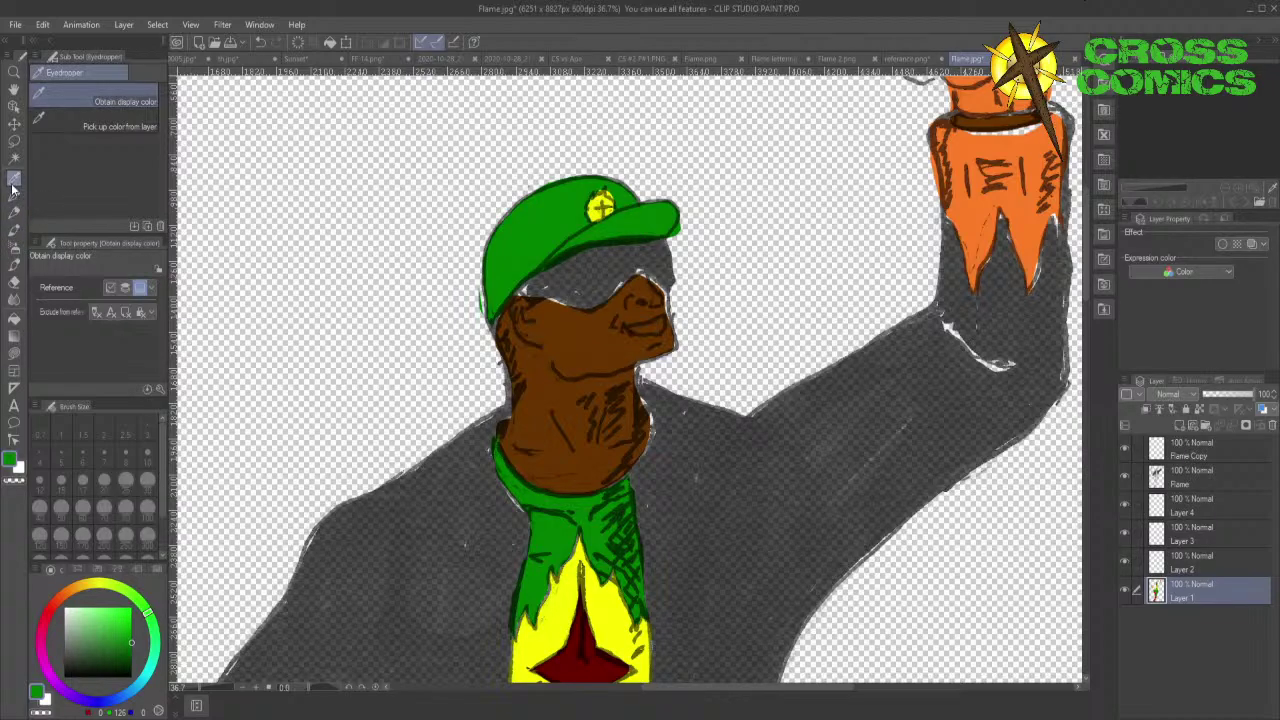
pyautogui.click(14, 353)
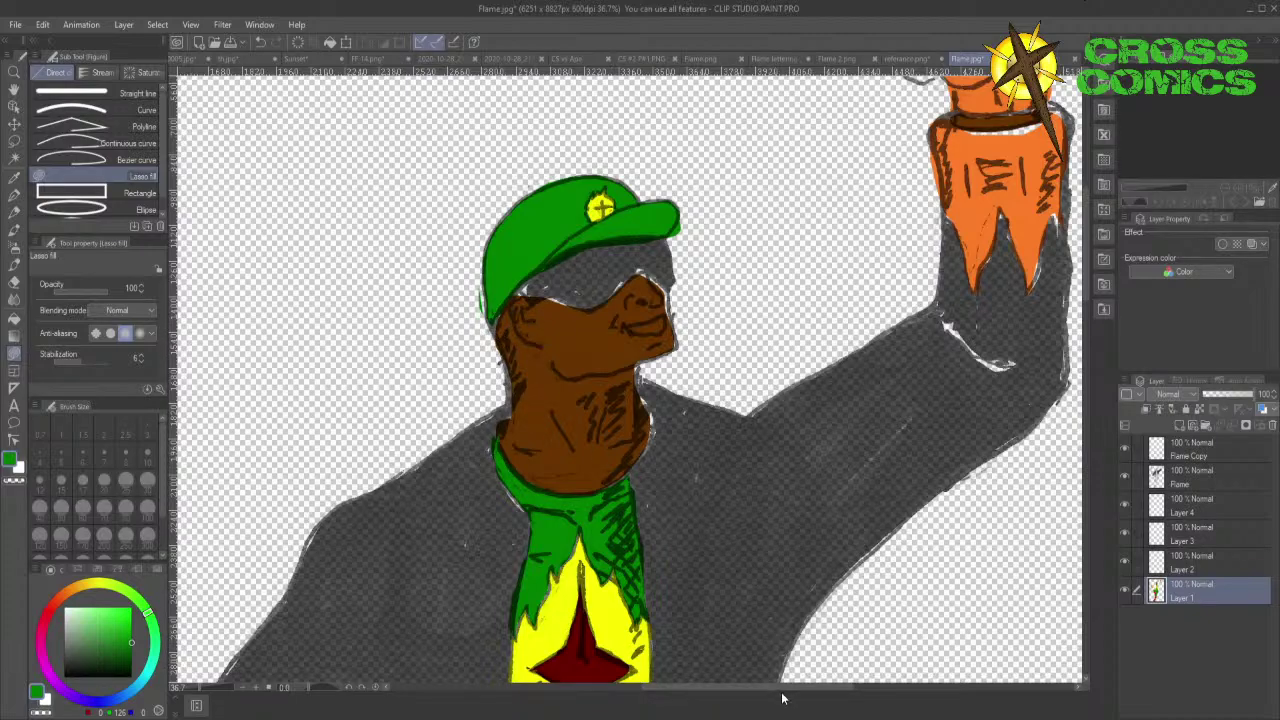
pyautogui.moveTo(783, 698); pyautogui.dragTo(825, 698)
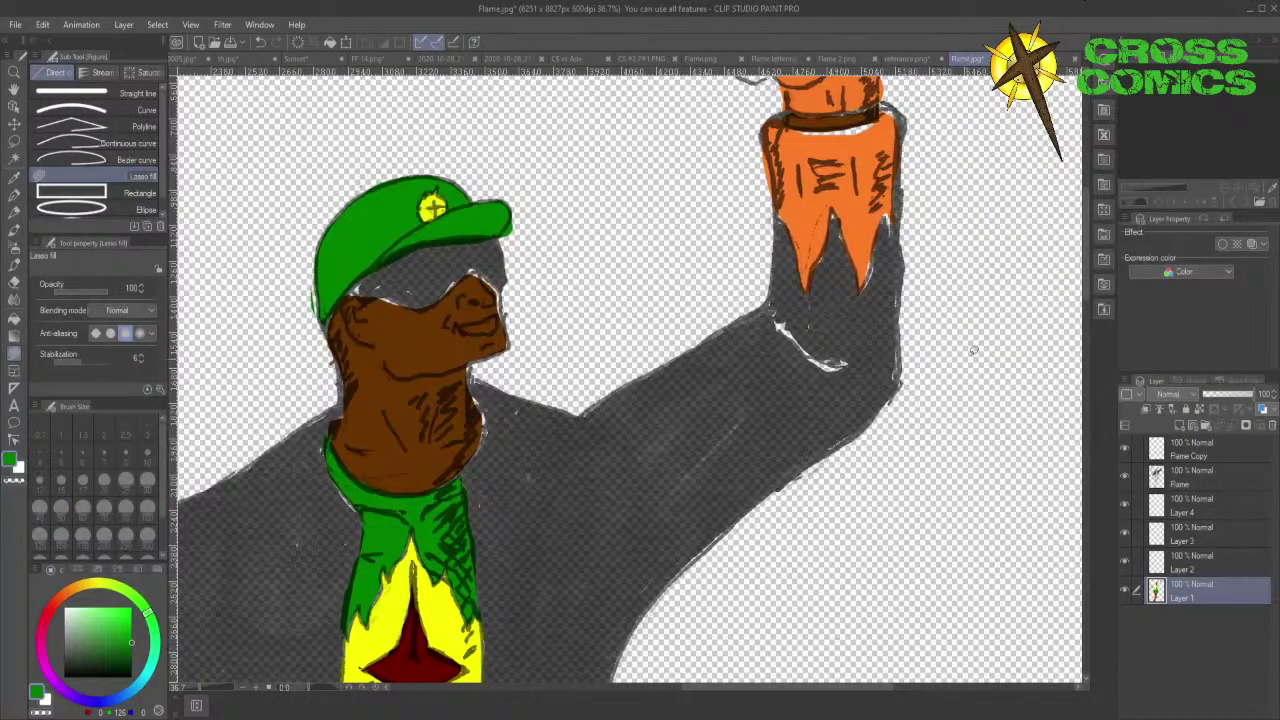
# - Sample the orange of the raised arm's glove and lasso-fill the unpainted strip just below its wristband
pyautogui.moveTo(1087, 284); pyautogui.dragTo(1083, 251)
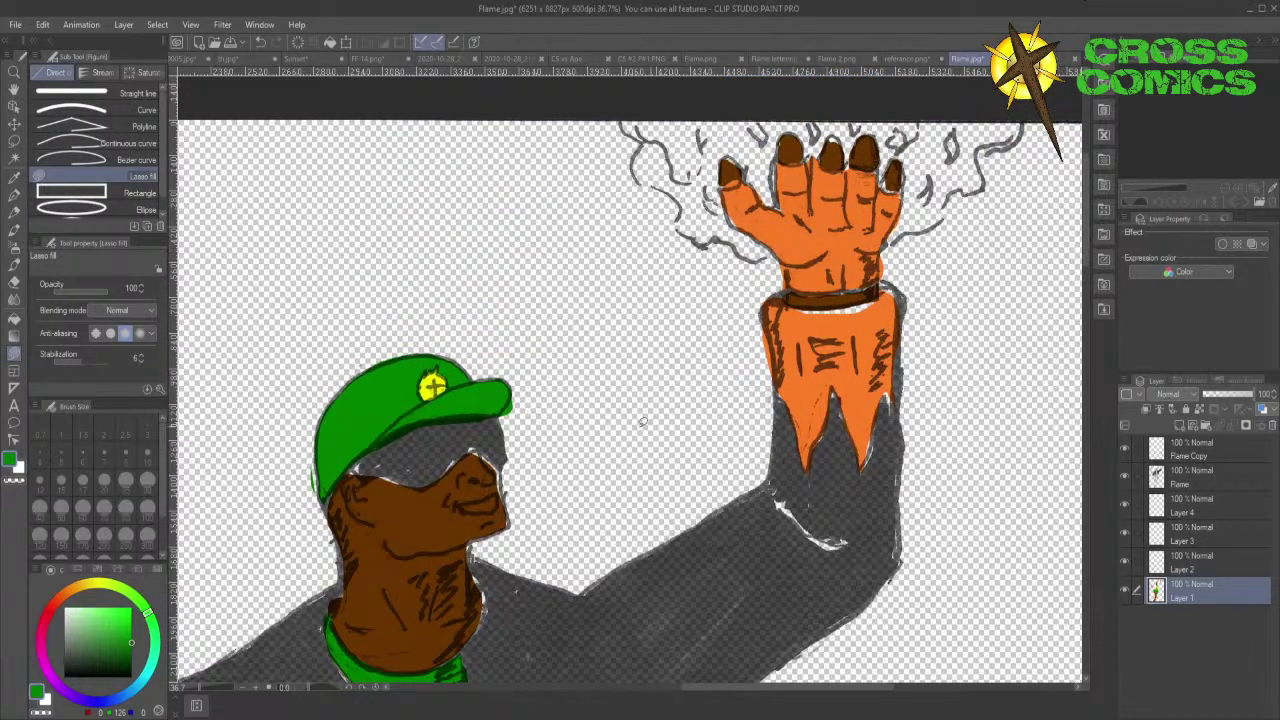
pyautogui.click(14, 177)
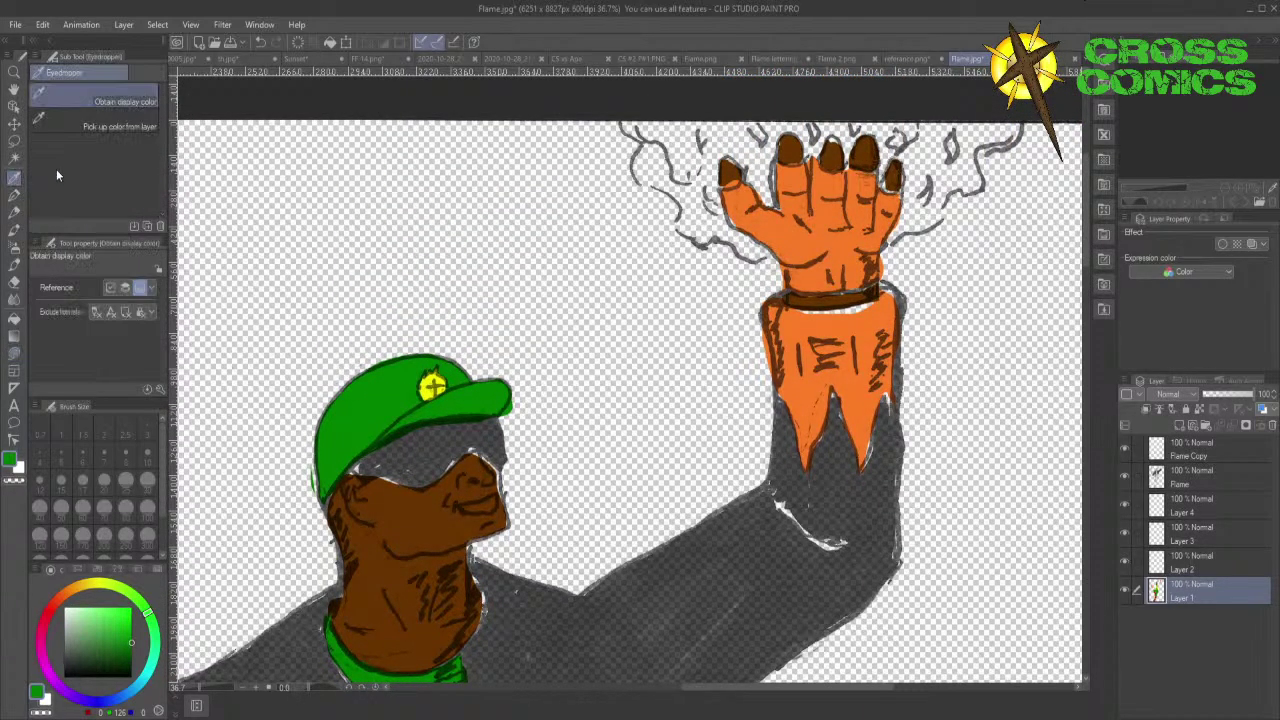
pyautogui.click(842, 330)
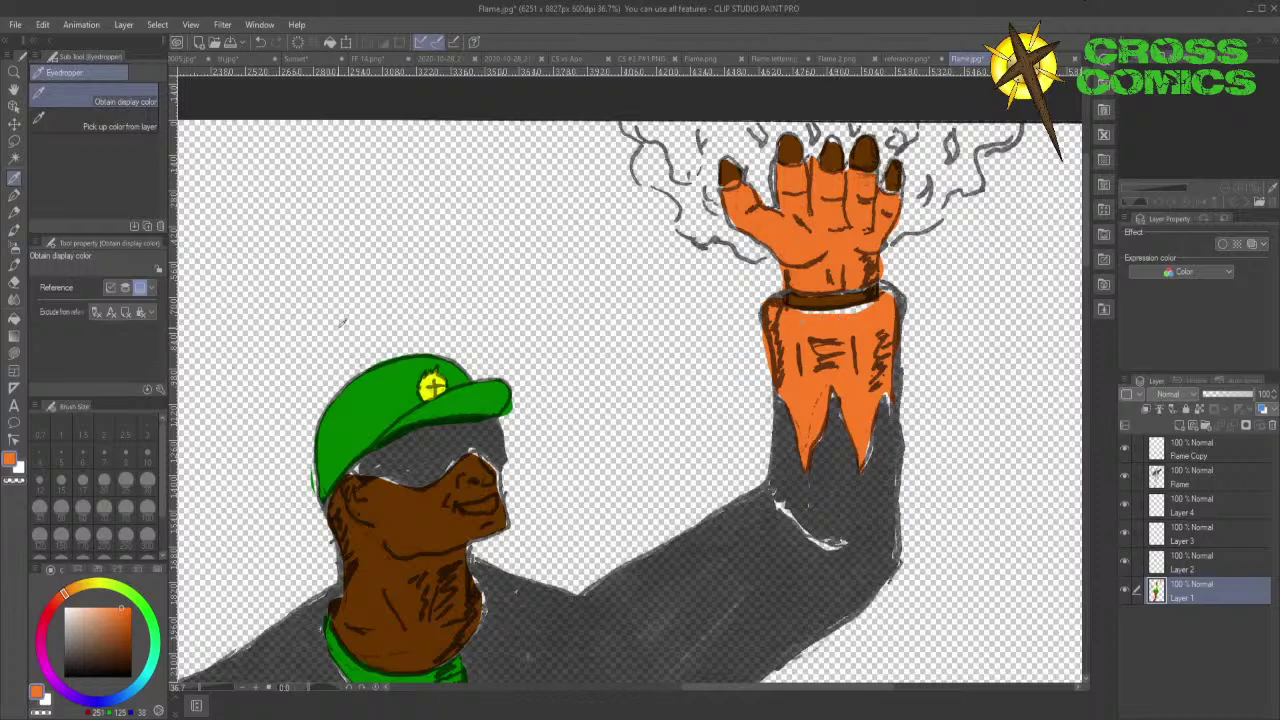
pyautogui.click(14, 352)
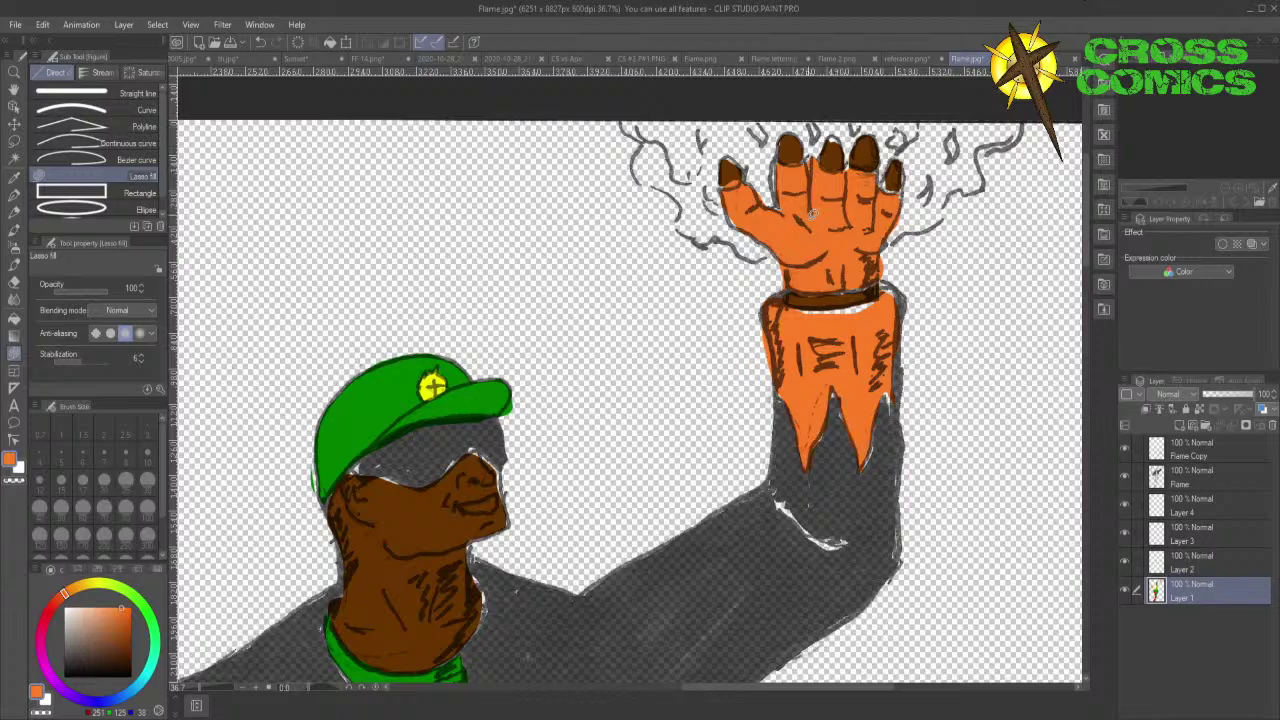
pyautogui.moveTo(797, 302)
pyautogui.mouseDown()
pyautogui.moveTo(876, 297)
pyautogui.moveTo(860, 318)
pyautogui.moveTo(795, 309)
pyautogui.mouseUp()
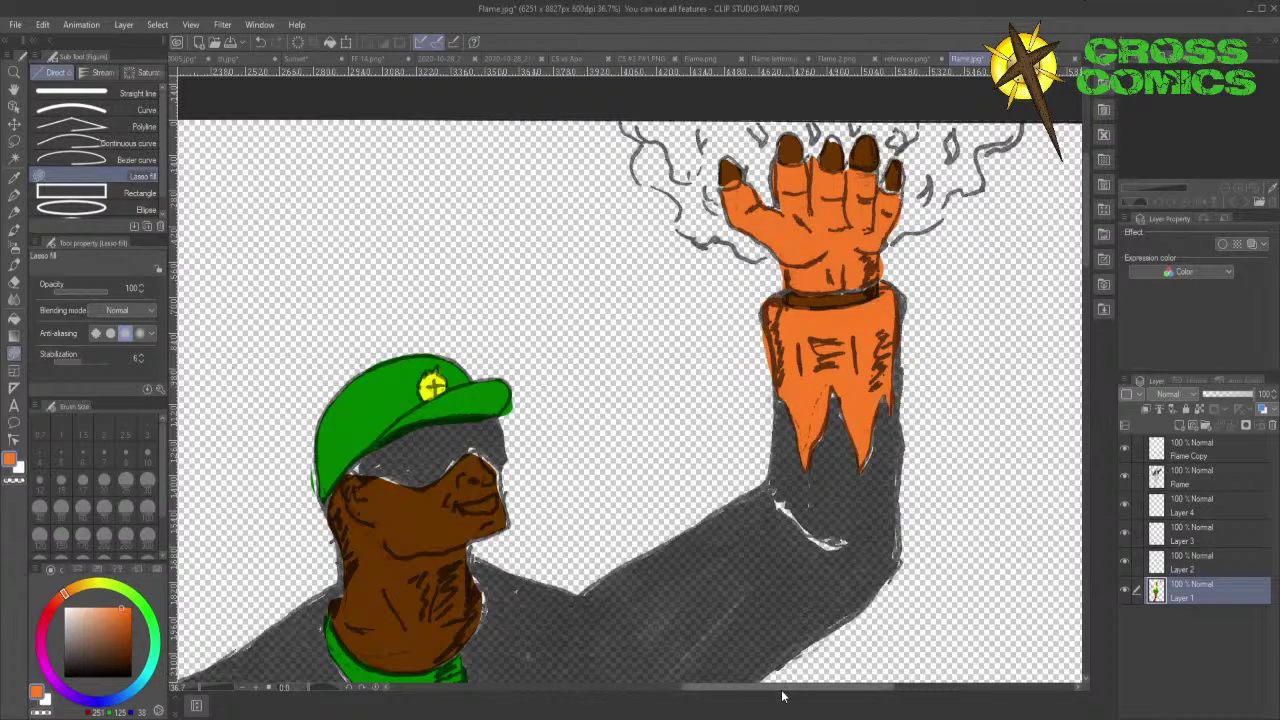
# - Lasso-fill the gaps along the lowered hand's wrist, outer edge and finger with the same orange
pyautogui.moveTo(782, 690); pyautogui.dragTo(632, 688)
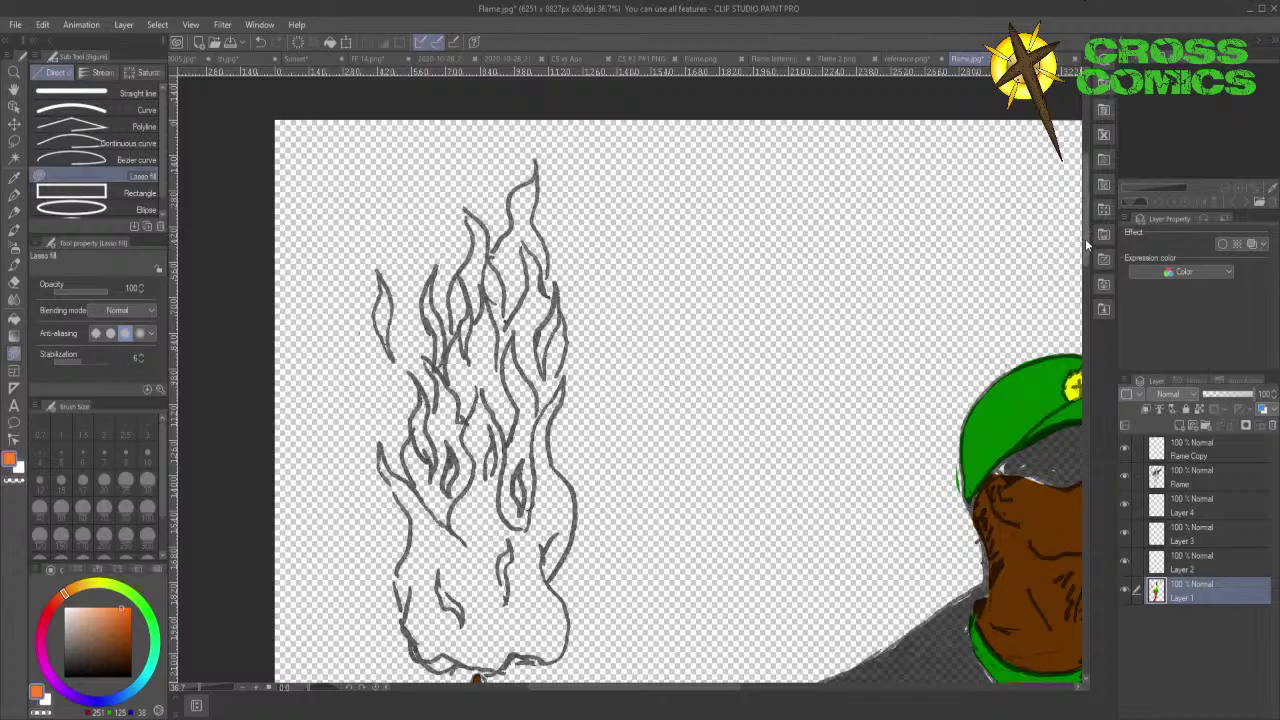
pyautogui.moveTo(1085, 238); pyautogui.dragTo(1096, 318)
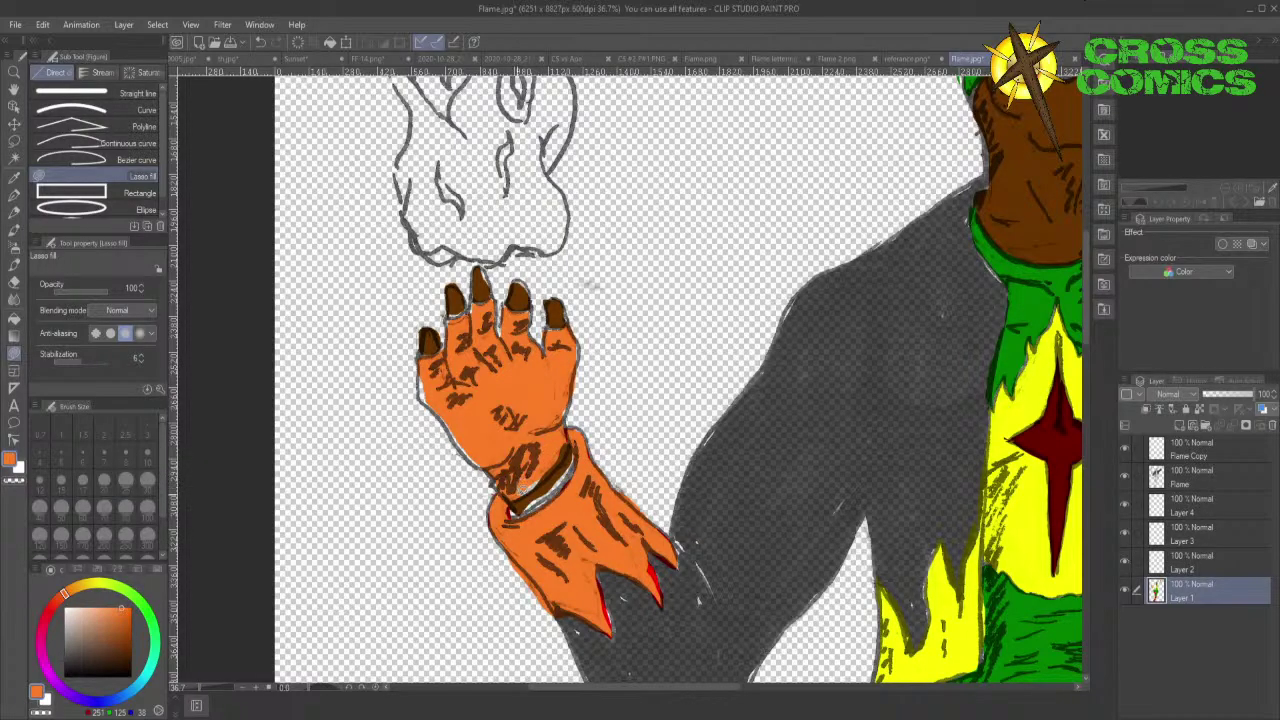
pyautogui.moveTo(530, 486)
pyautogui.mouseDown()
pyautogui.moveTo(567, 457)
pyautogui.moveTo(567, 432)
pyautogui.mouseUp()
pyautogui.moveTo(505, 480); pyautogui.dragTo(482, 458)
pyautogui.moveTo(481, 459)
pyautogui.mouseDown()
pyautogui.moveTo(424, 397)
pyautogui.moveTo(434, 363)
pyautogui.mouseUp()
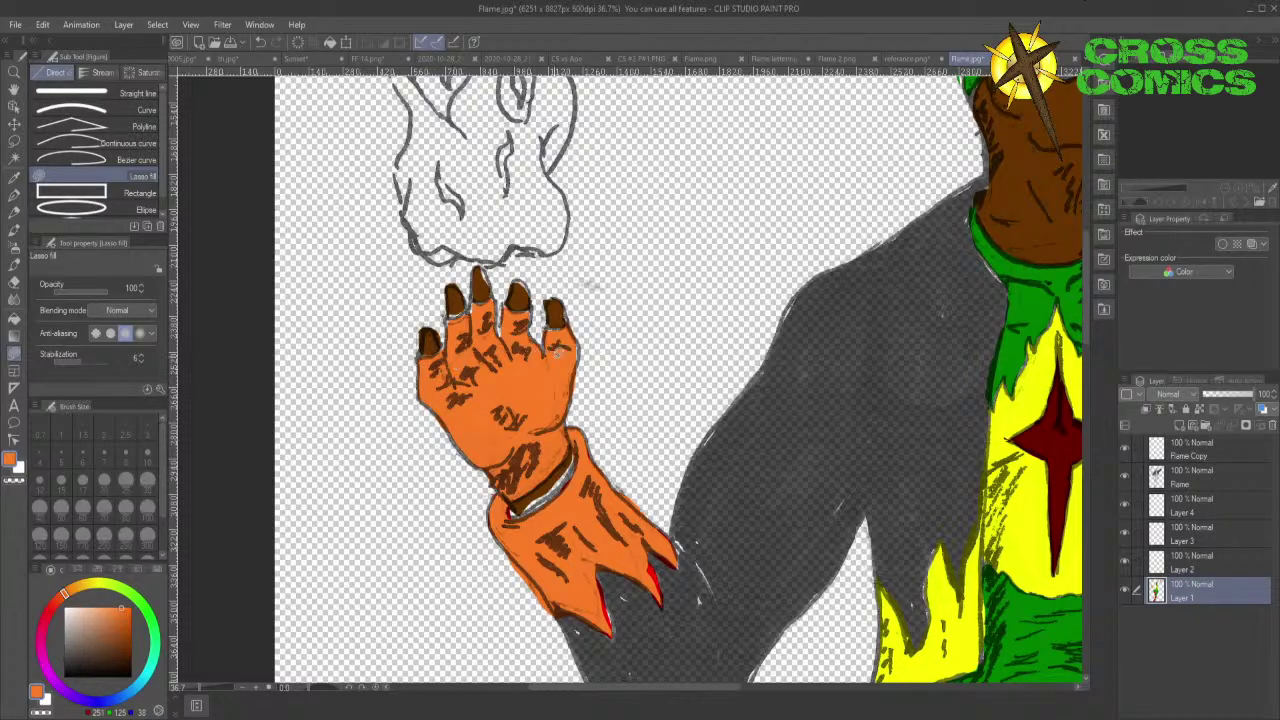
pyautogui.moveTo(581, 351); pyautogui.dragTo(573, 331)
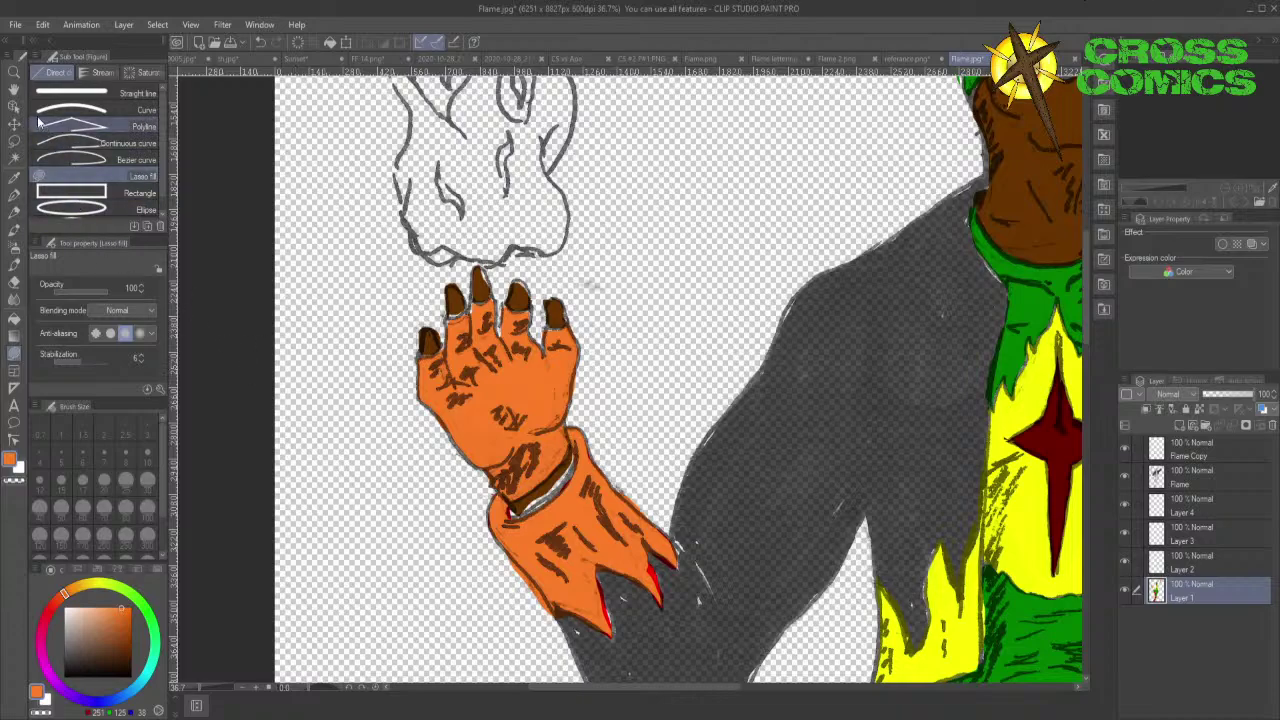
# - Sample the dark brown of the lowered hand's fingernails and lasso-fill the unpainted edges of its nails and wristband
pyautogui.click(14, 177)
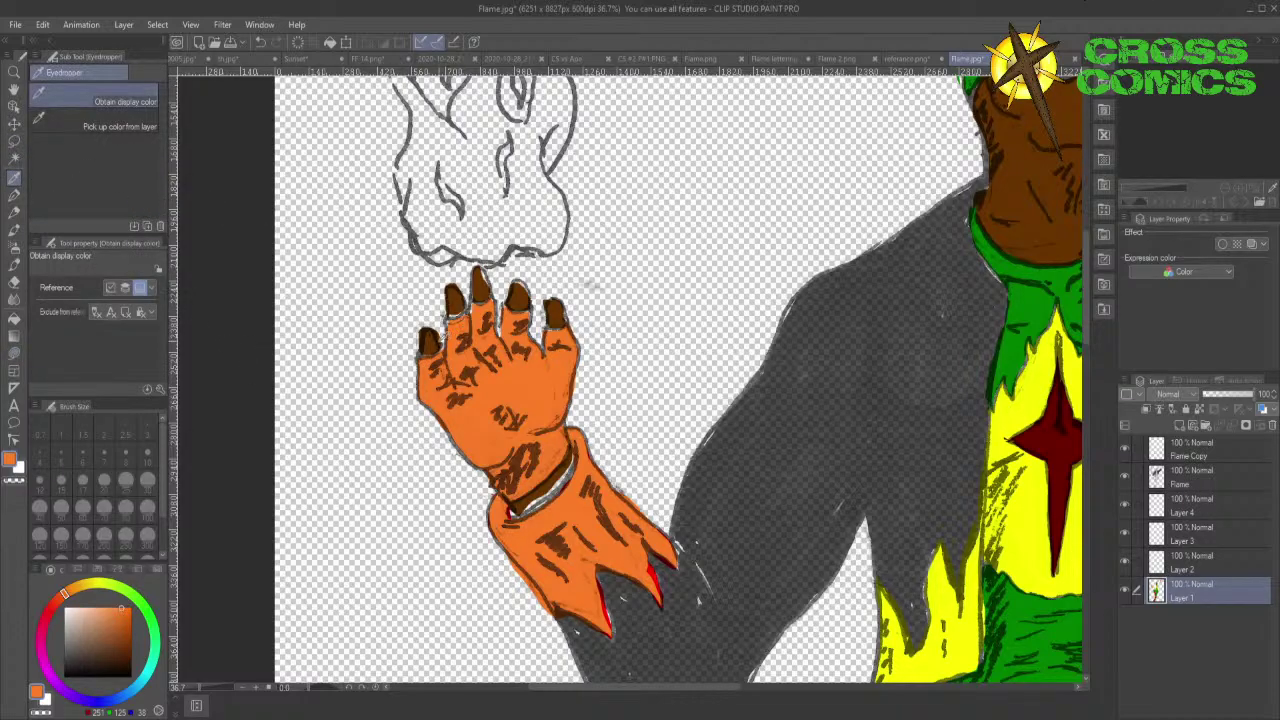
pyautogui.click(430, 338)
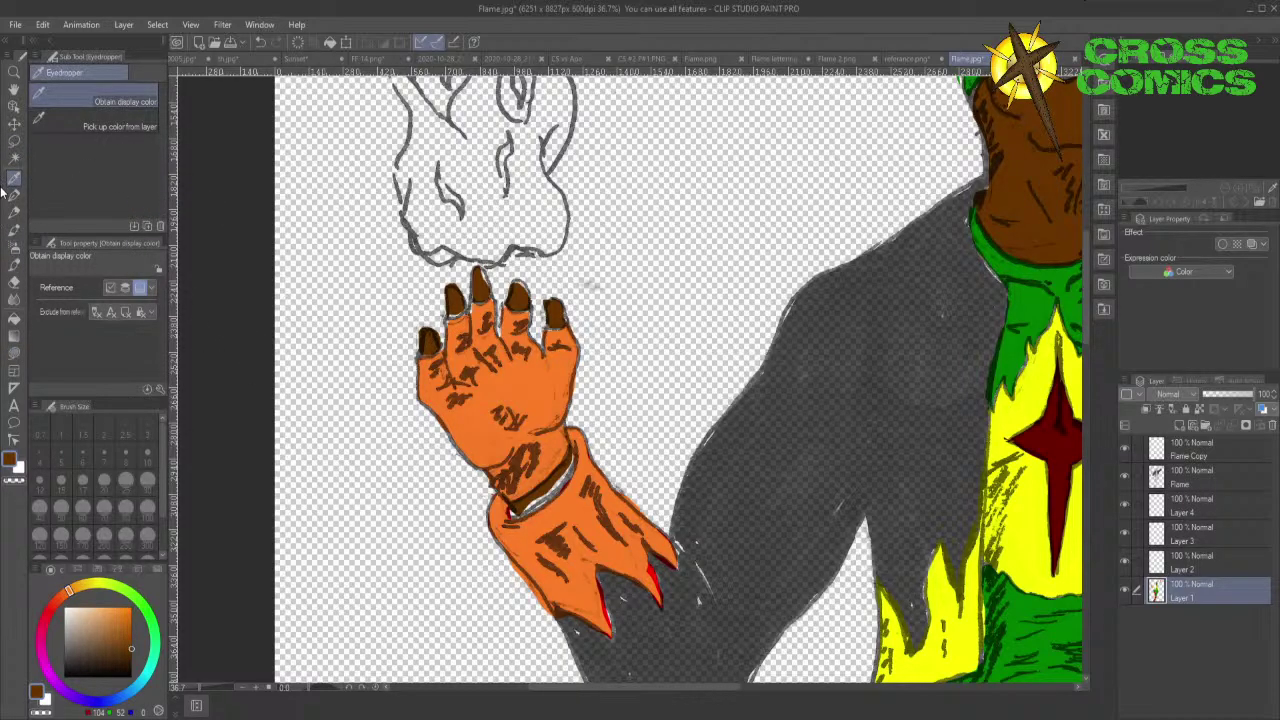
pyautogui.click(14, 353)
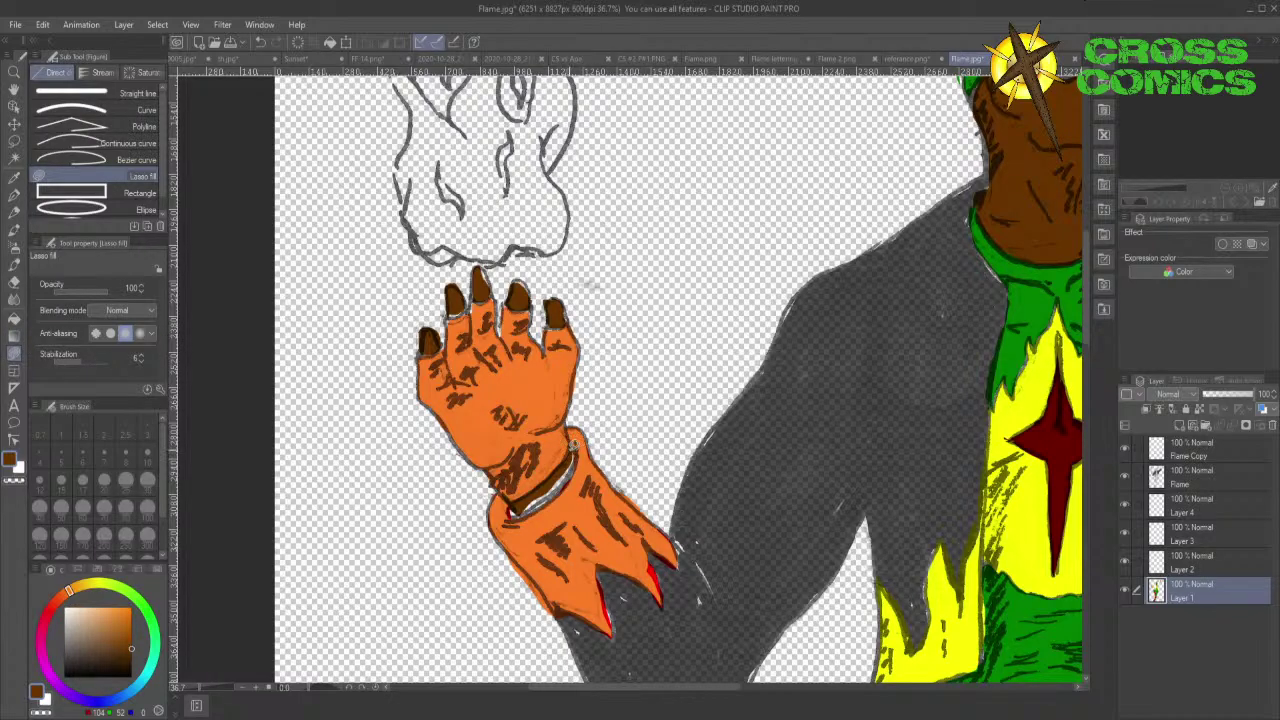
pyautogui.moveTo(573, 446)
pyautogui.mouseDown()
pyautogui.moveTo(560, 490)
pyautogui.moveTo(516, 512)
pyautogui.moveTo(521, 494)
pyautogui.mouseUp()
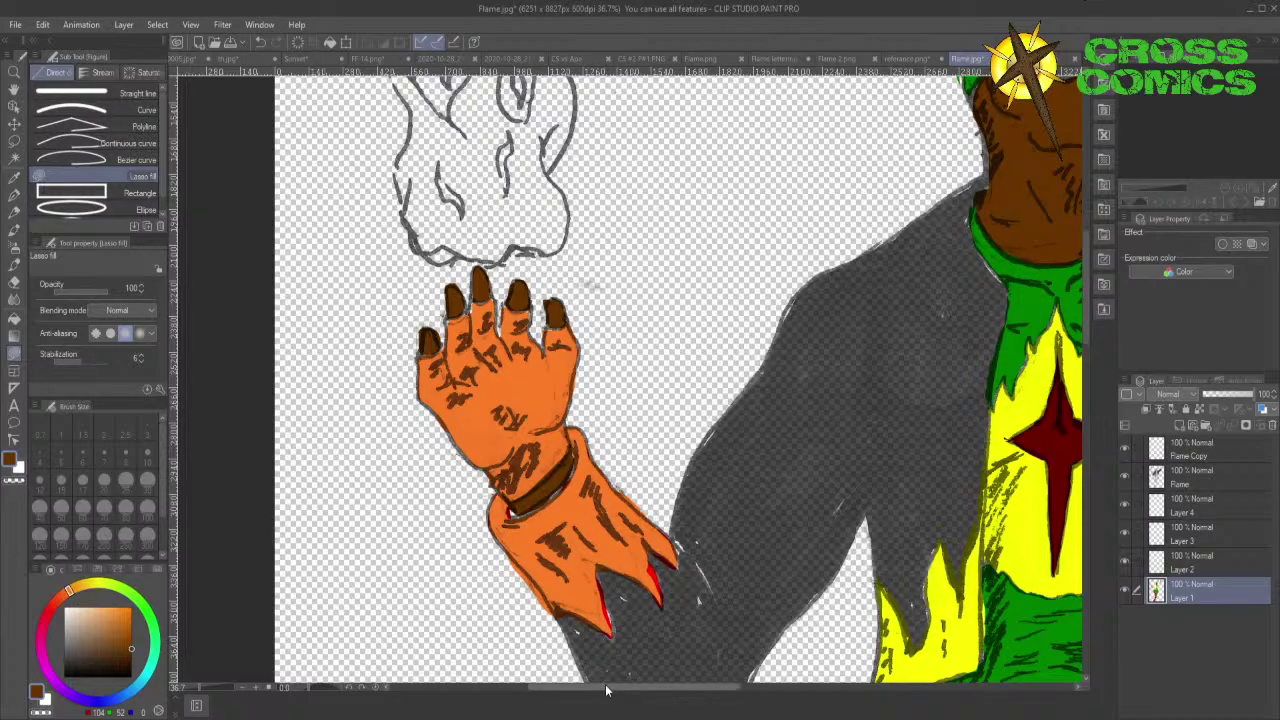
# - Lasso-fill the unpainted front edge of the face beneath the mask with the brown
pyautogui.moveTo(608, 688); pyautogui.dragTo(711, 692)
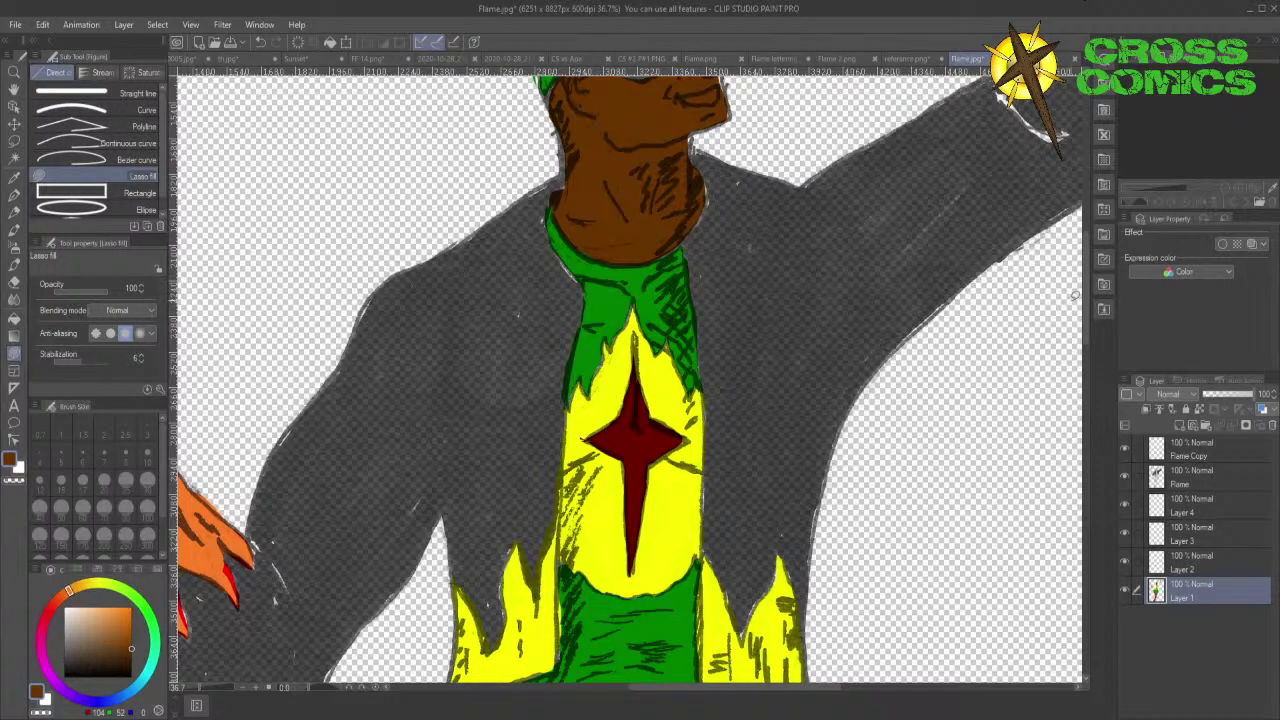
pyautogui.scroll(5, 863, 290)
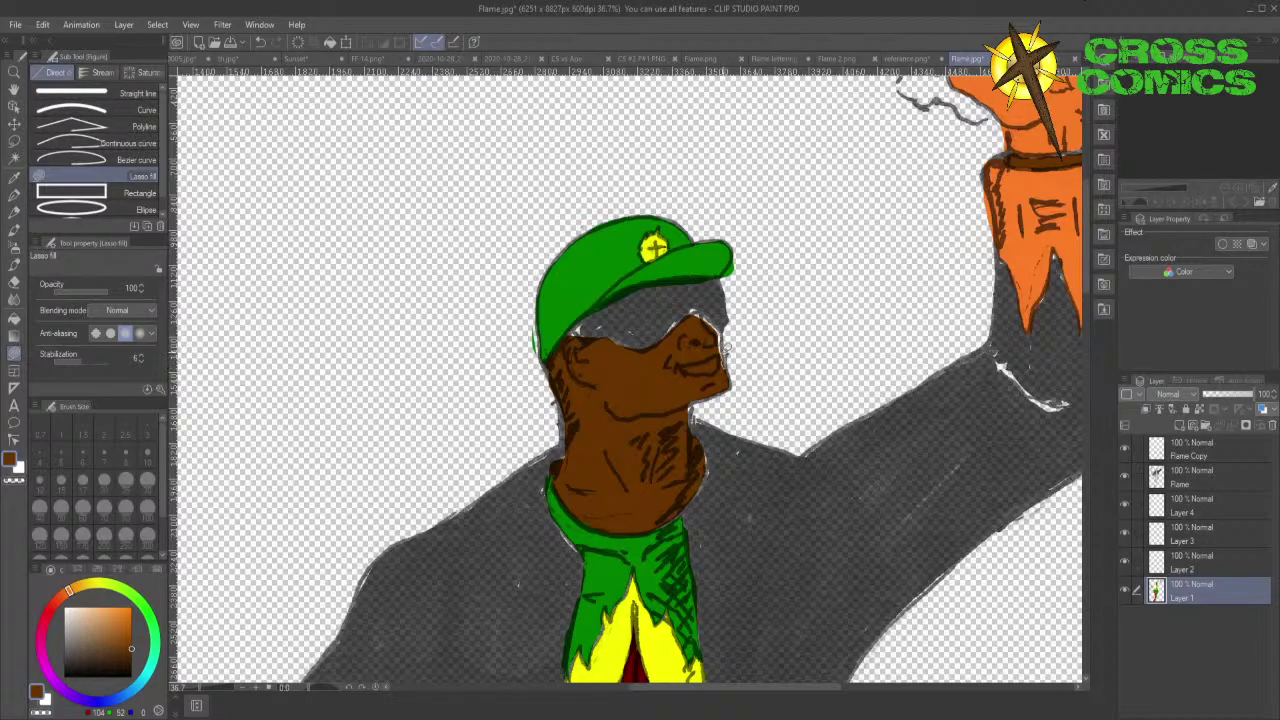
pyautogui.moveTo(724, 330)
pyautogui.mouseDown()
pyautogui.moveTo(703, 311)
pyautogui.moveTo(697, 321)
pyautogui.moveTo(722, 366)
pyautogui.mouseUp()
# - Fill the remaining gaps in the raised hand's wristband and fingernails with brown using Lasso fill
pyautogui.moveTo(717, 688); pyautogui.dragTo(755, 686)
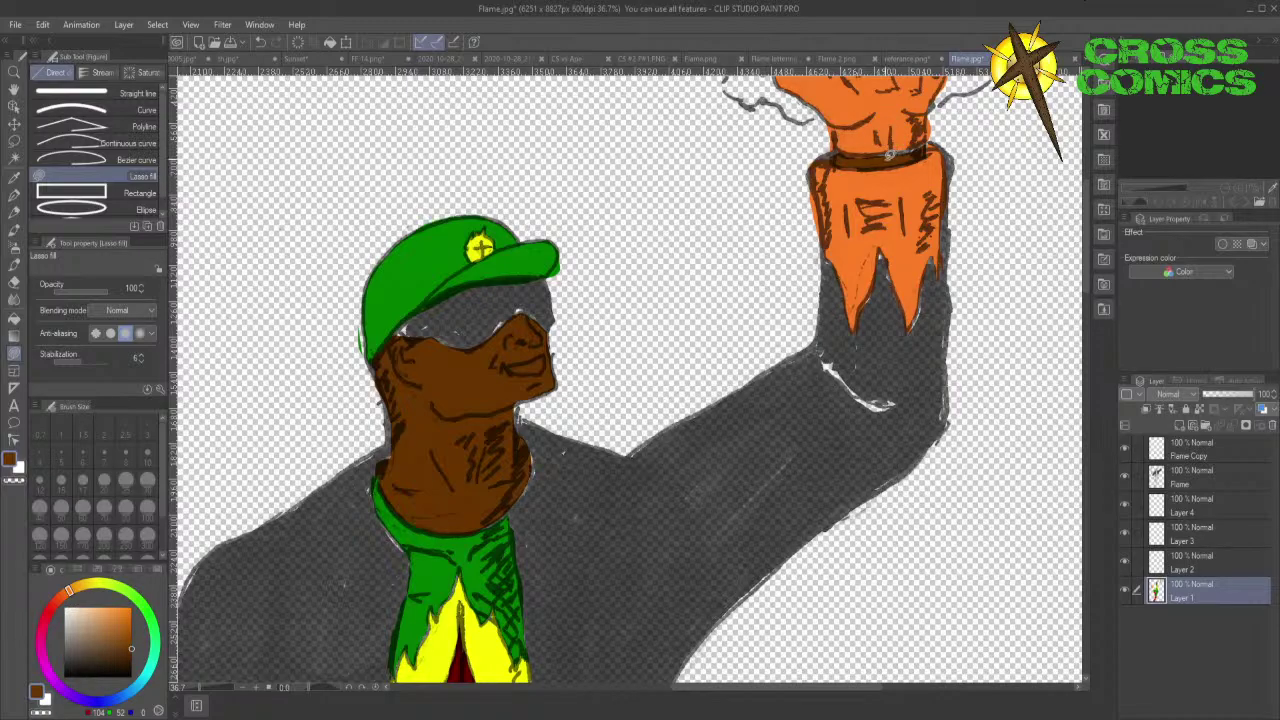
pyautogui.moveTo(889, 154)
pyautogui.mouseDown()
pyautogui.moveTo(927, 139)
pyautogui.moveTo(935, 158)
pyautogui.moveTo(886, 163)
pyautogui.mouseUp()
pyautogui.scroll(5, 1043, 177)
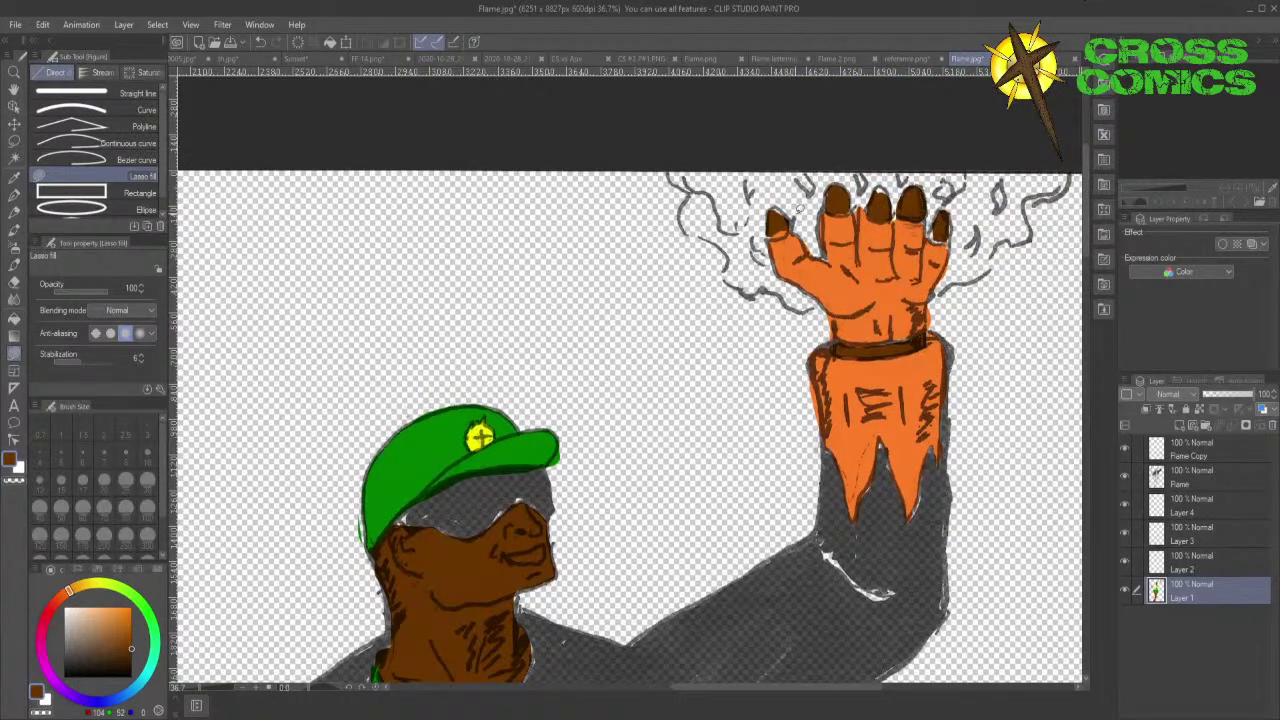
pyautogui.moveTo(790, 215)
pyautogui.mouseDown()
pyautogui.moveTo(770, 236)
pyautogui.moveTo(793, 220)
pyautogui.moveTo(772, 206)
pyautogui.moveTo(840, 186)
pyautogui.mouseUp()
pyautogui.moveTo(948, 234)
pyautogui.mouseDown()
pyautogui.moveTo(950, 210)
pyautogui.moveTo(936, 230)
pyautogui.mouseUp()
# - Erase the stray green mark in the empty area beside the torso with the Kneaded eraser
pyautogui.click(14, 282)
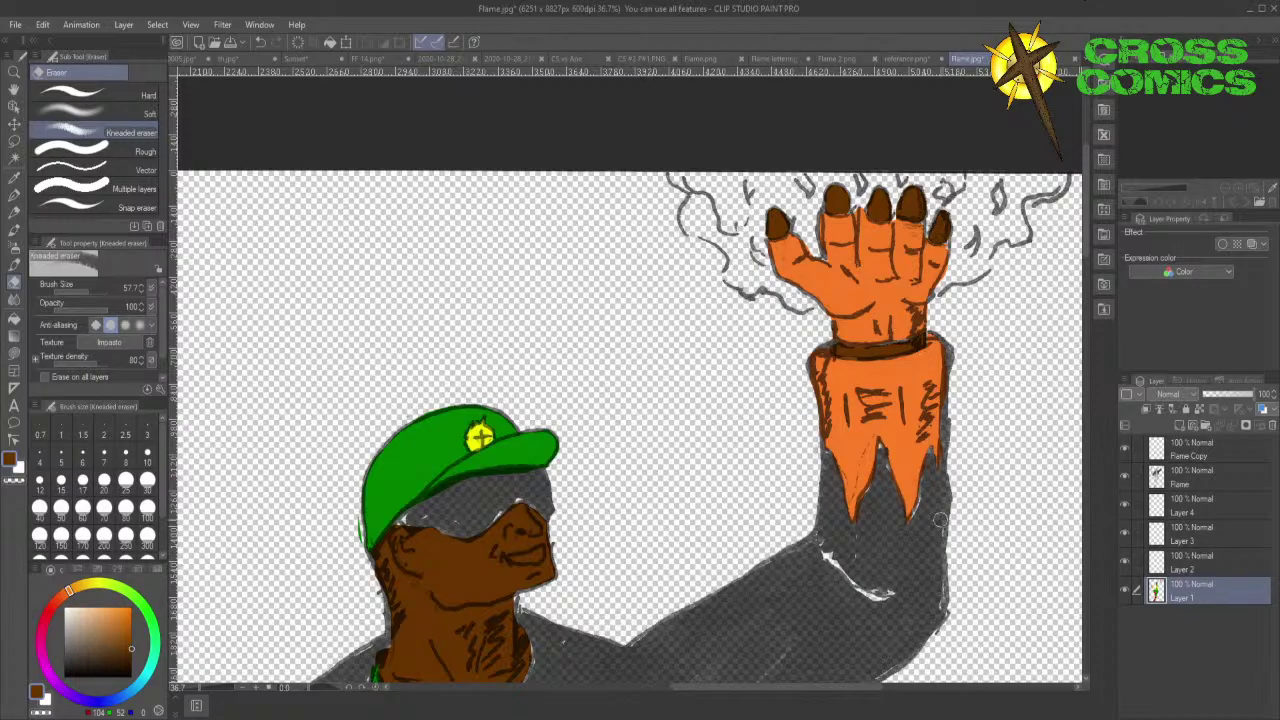
pyautogui.moveTo(1088, 203); pyautogui.dragTo(1091, 331)
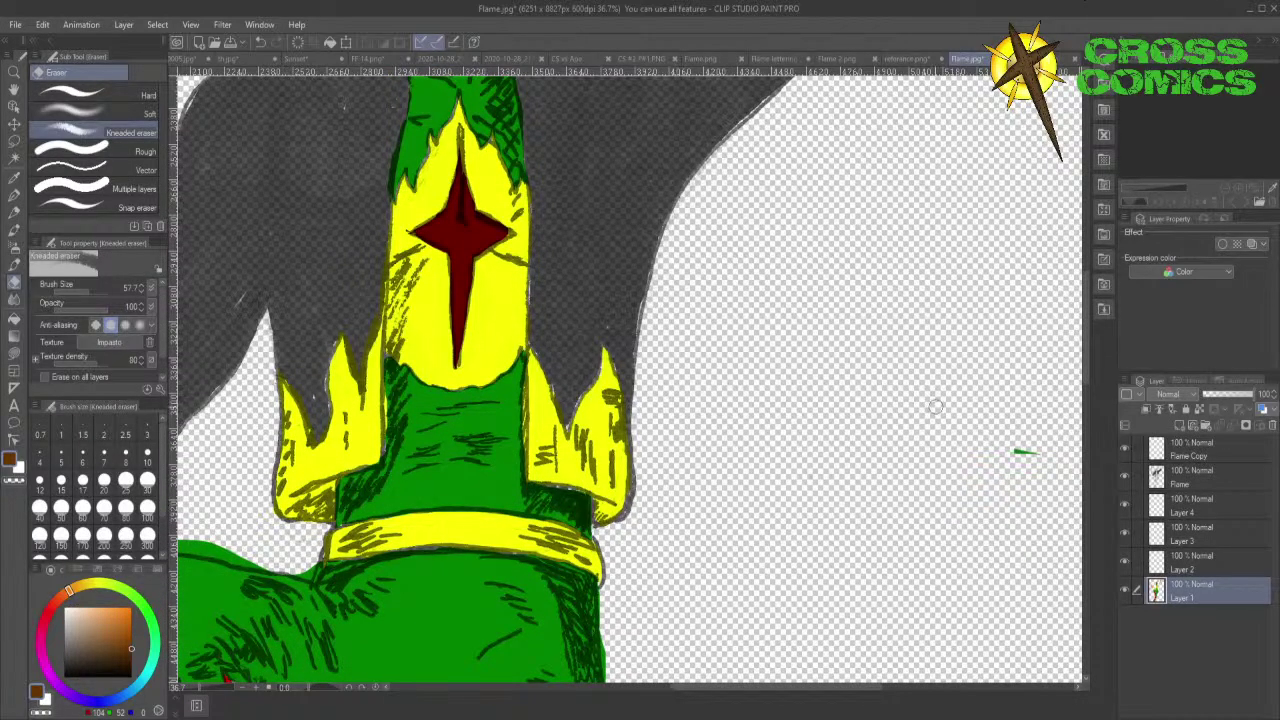
pyautogui.moveTo(994, 449); pyautogui.dragTo(1017, 452)
# - Erase the green spilling outside the line art along the top of the raised thigh and around the bent knee
pyautogui.moveTo(203, 548)
pyautogui.mouseDown()
pyautogui.moveTo(276, 564)
pyautogui.moveTo(284, 543)
pyautogui.mouseUp()
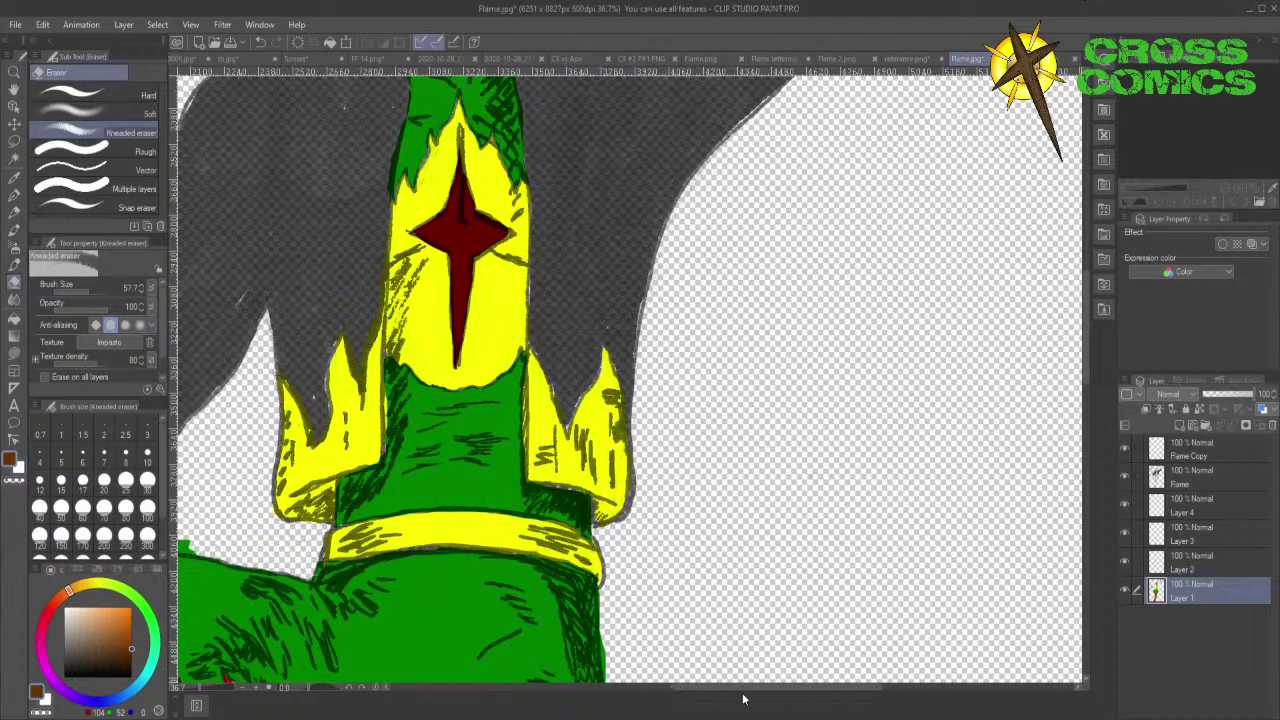
pyautogui.moveTo(780, 691); pyautogui.dragTo(710, 692)
pyautogui.moveTo(449, 536); pyautogui.dragTo(500, 547)
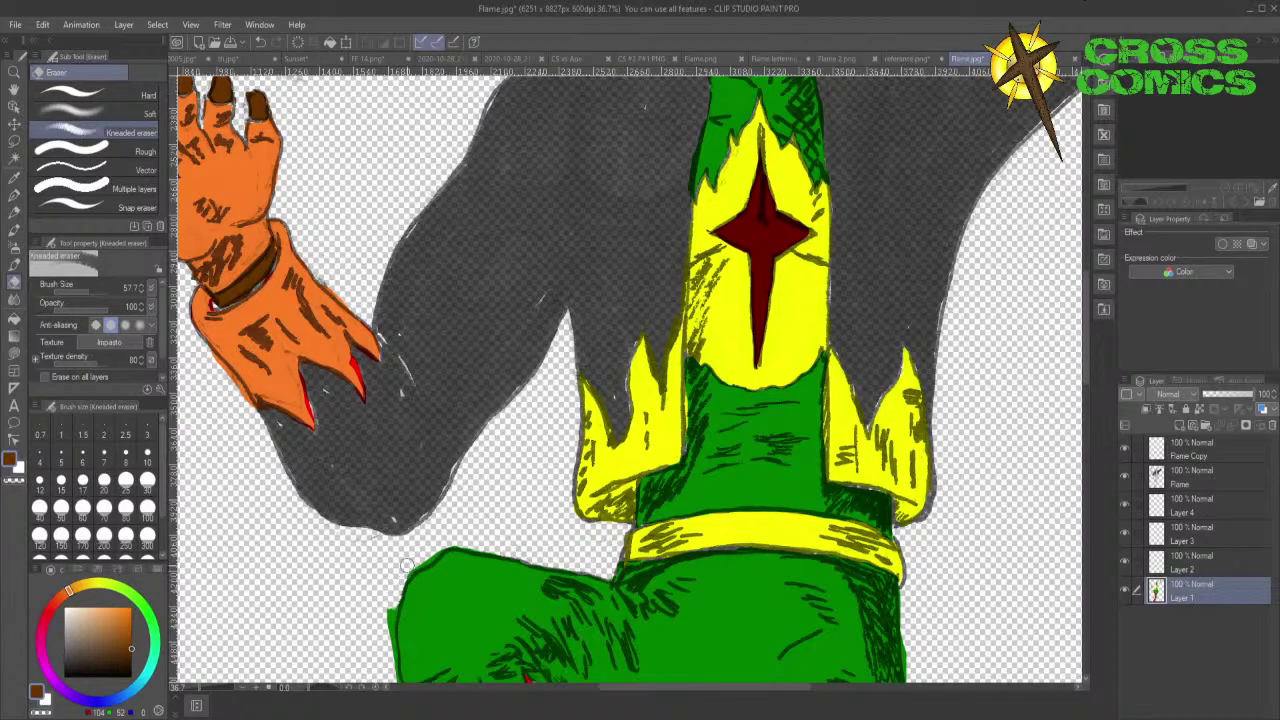
pyautogui.moveTo(401, 576); pyautogui.dragTo(454, 538)
pyautogui.moveTo(390, 600)
pyautogui.mouseDown()
pyautogui.moveTo(391, 662)
pyautogui.moveTo(381, 636)
pyautogui.mouseUp()
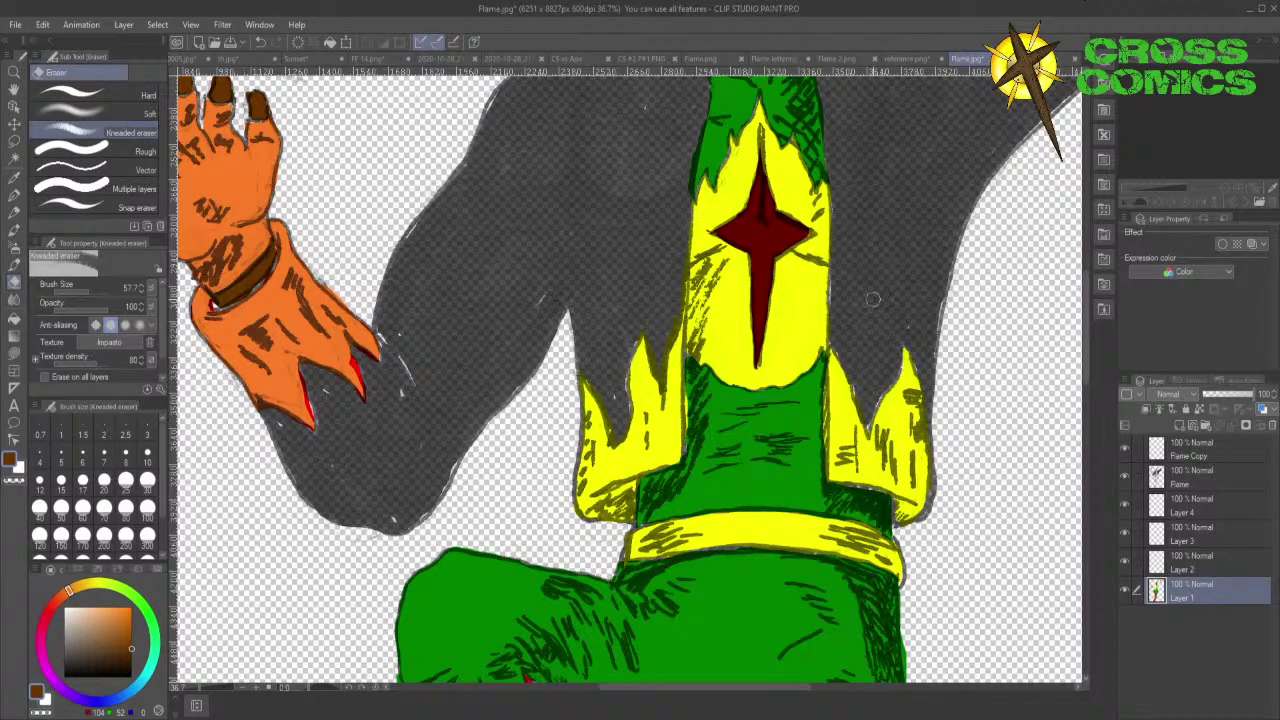
# - Erase the green overspill below the bent knee and along the outer edge of the standing leg's thigh
pyautogui.moveTo(1088, 331); pyautogui.dragTo(1091, 388)
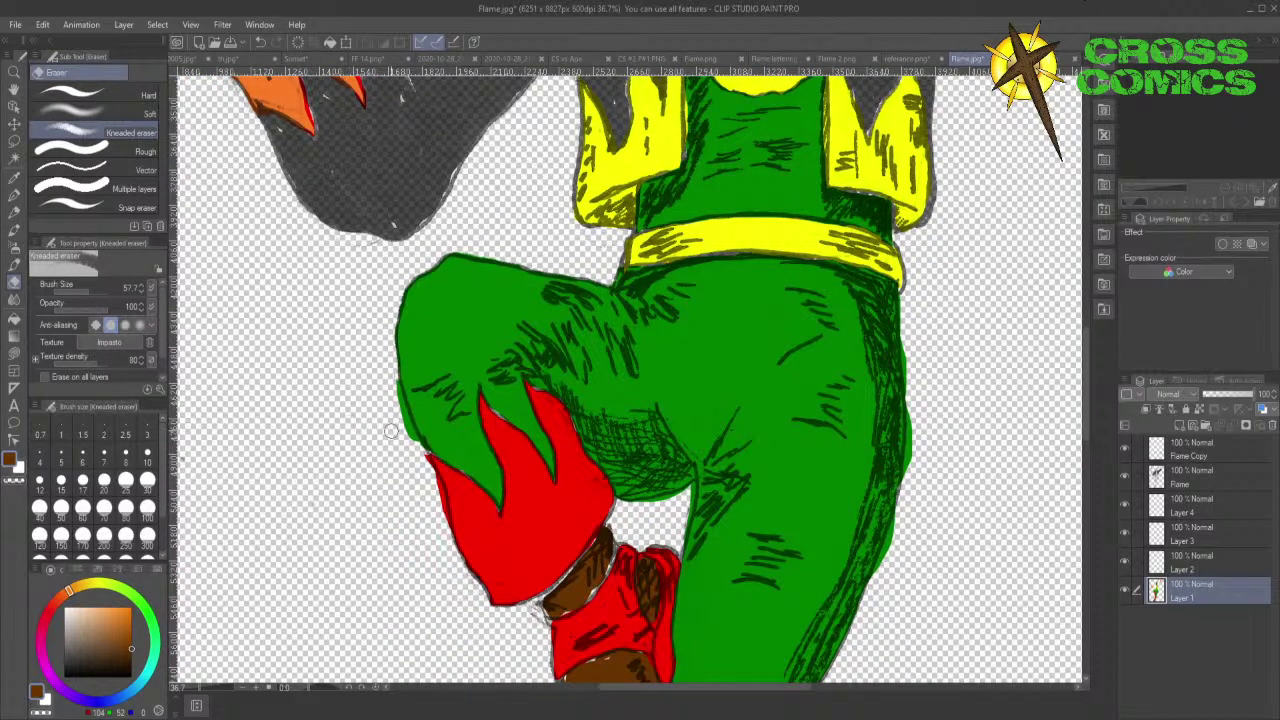
pyautogui.moveTo(404, 443); pyautogui.dragTo(383, 380)
pyautogui.moveTo(441, 520)
pyautogui.mouseDown()
pyautogui.moveTo(437, 503)
pyautogui.moveTo(416, 441)
pyautogui.mouseUp()
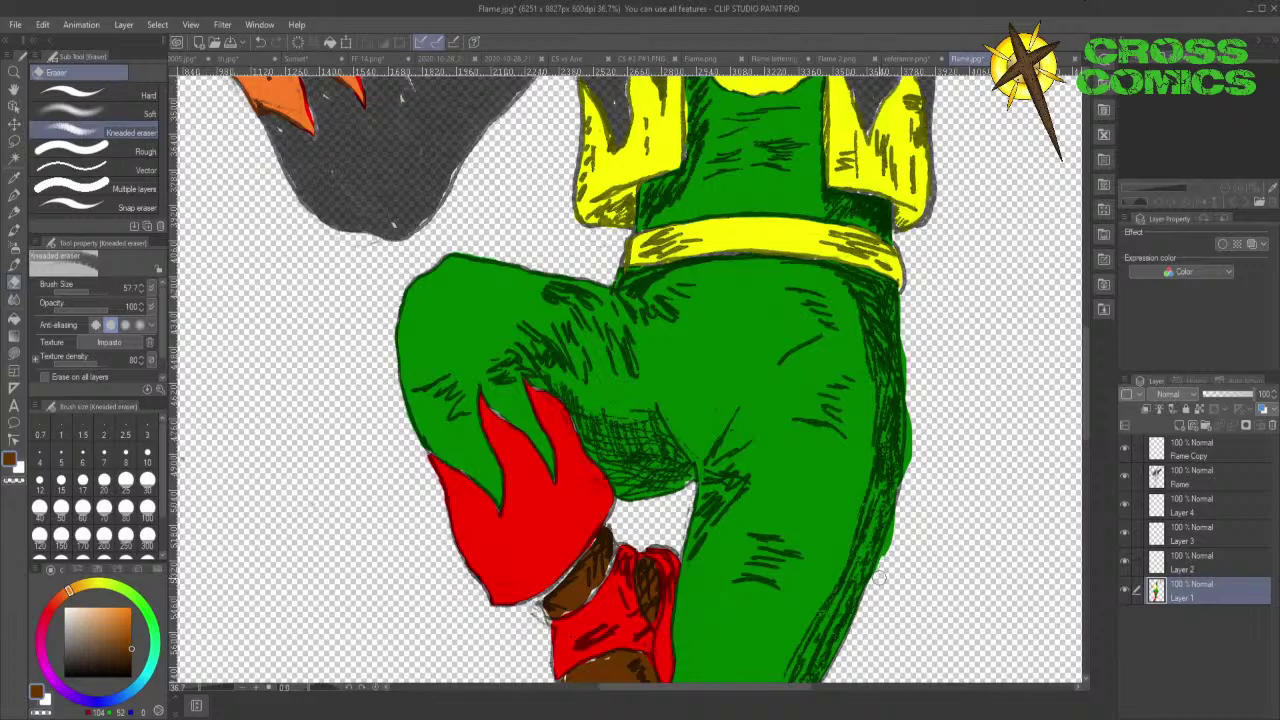
pyautogui.moveTo(881, 570); pyautogui.dragTo(908, 504)
pyautogui.moveTo(911, 468)
pyautogui.mouseDown()
pyautogui.moveTo(909, 339)
pyautogui.moveTo(917, 396)
pyautogui.mouseUp()
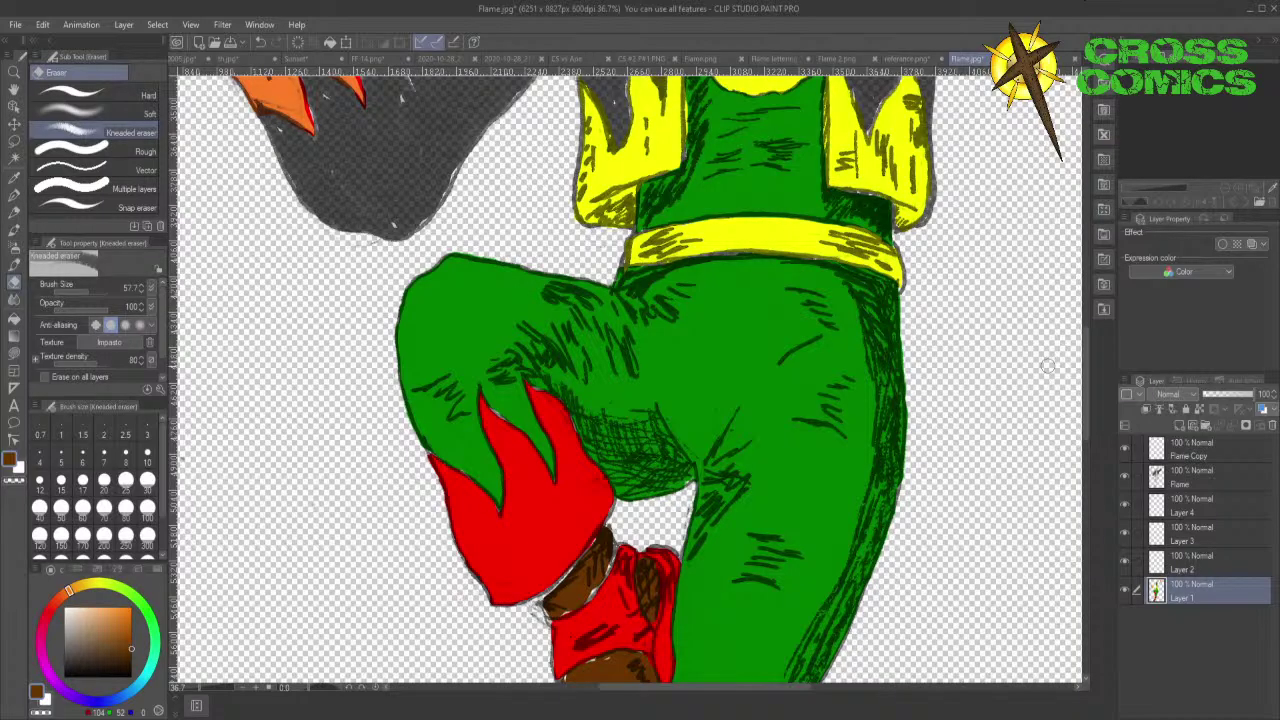
# - Lasso-fill the unpainted gaps at the standing leg's ankle, just below the red cuff, with brown
pyautogui.moveTo(1086, 375); pyautogui.dragTo(1083, 473)
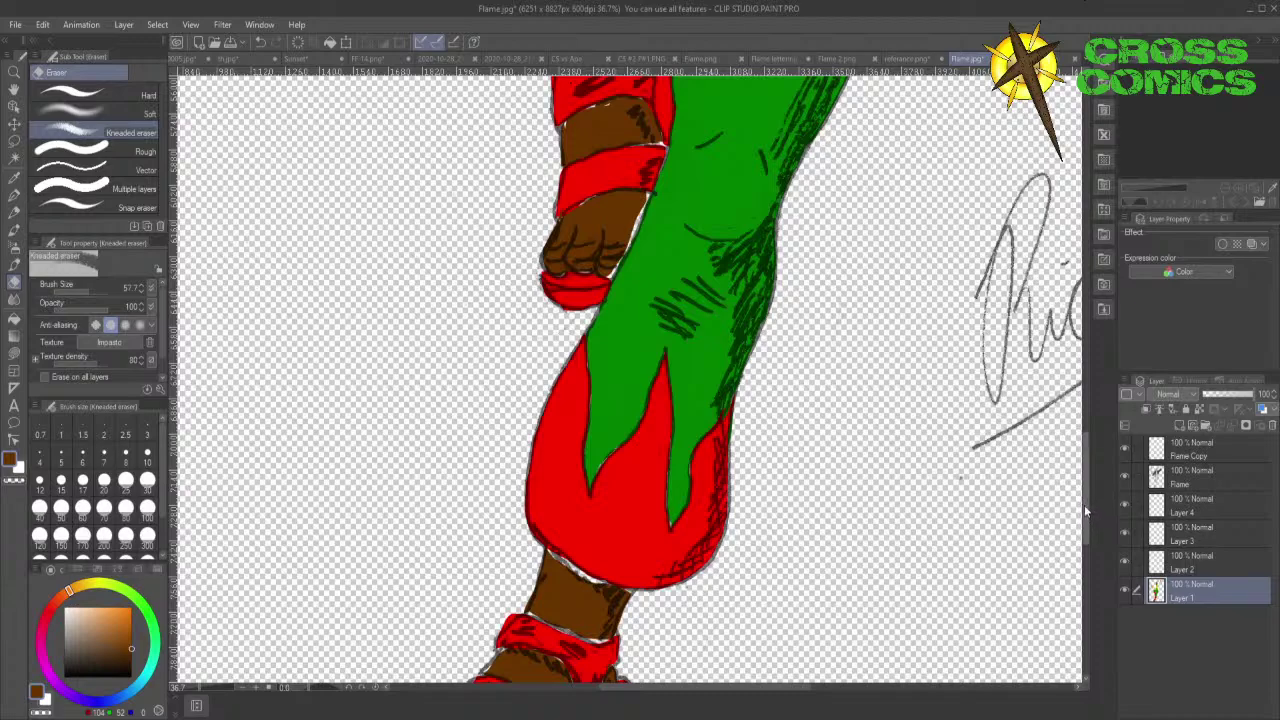
pyautogui.moveTo(1085, 512); pyautogui.dragTo(1089, 562)
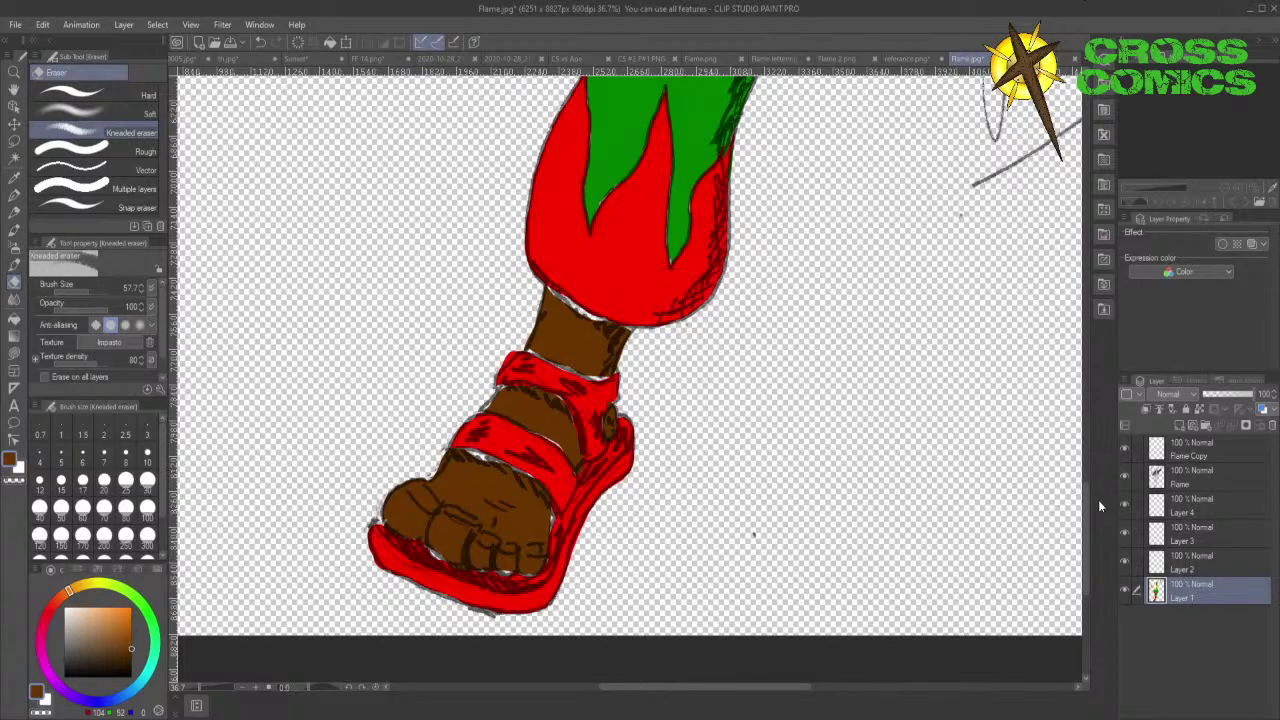
pyautogui.moveTo(1086, 510); pyautogui.dragTo(1086, 509)
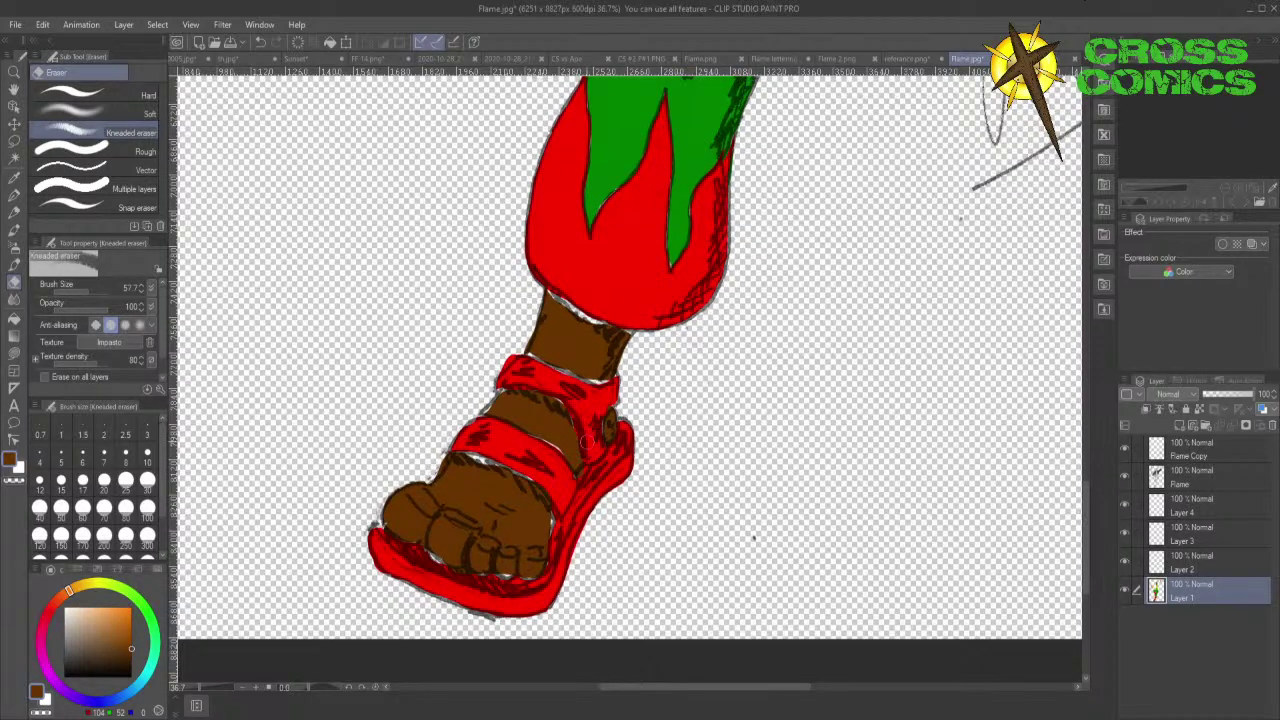
pyautogui.click(14, 178)
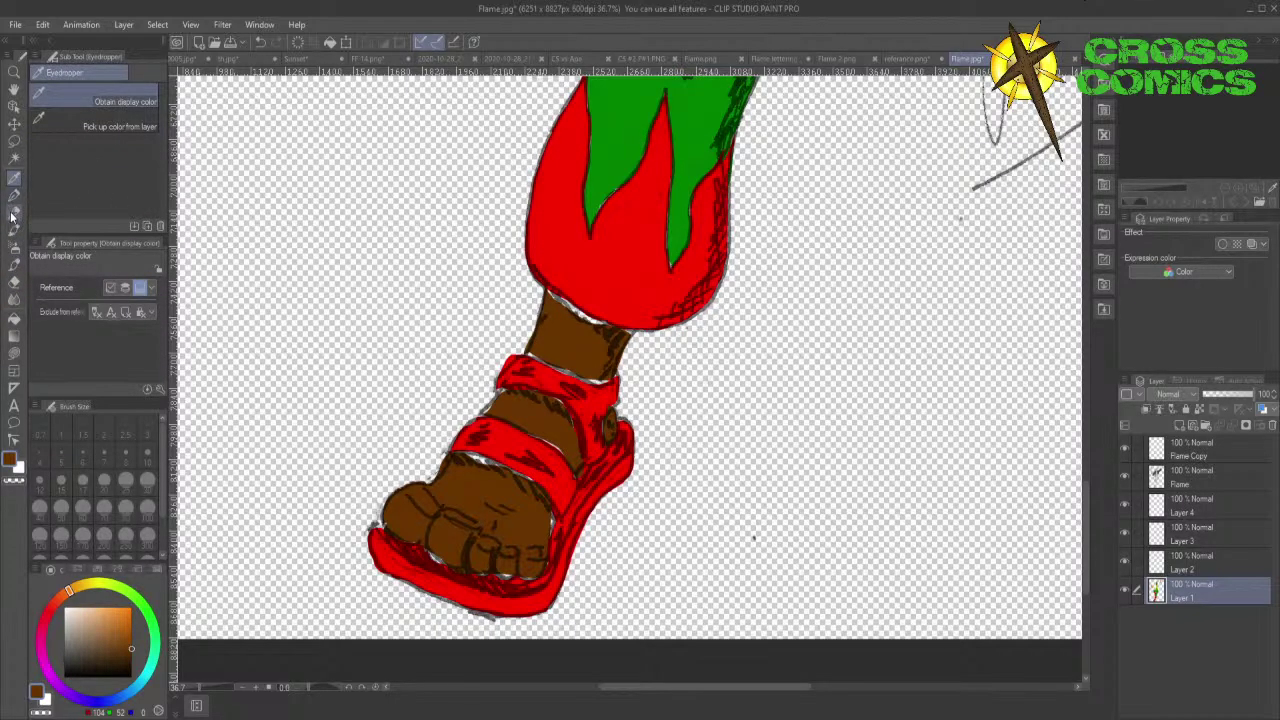
pyautogui.click(14, 281)
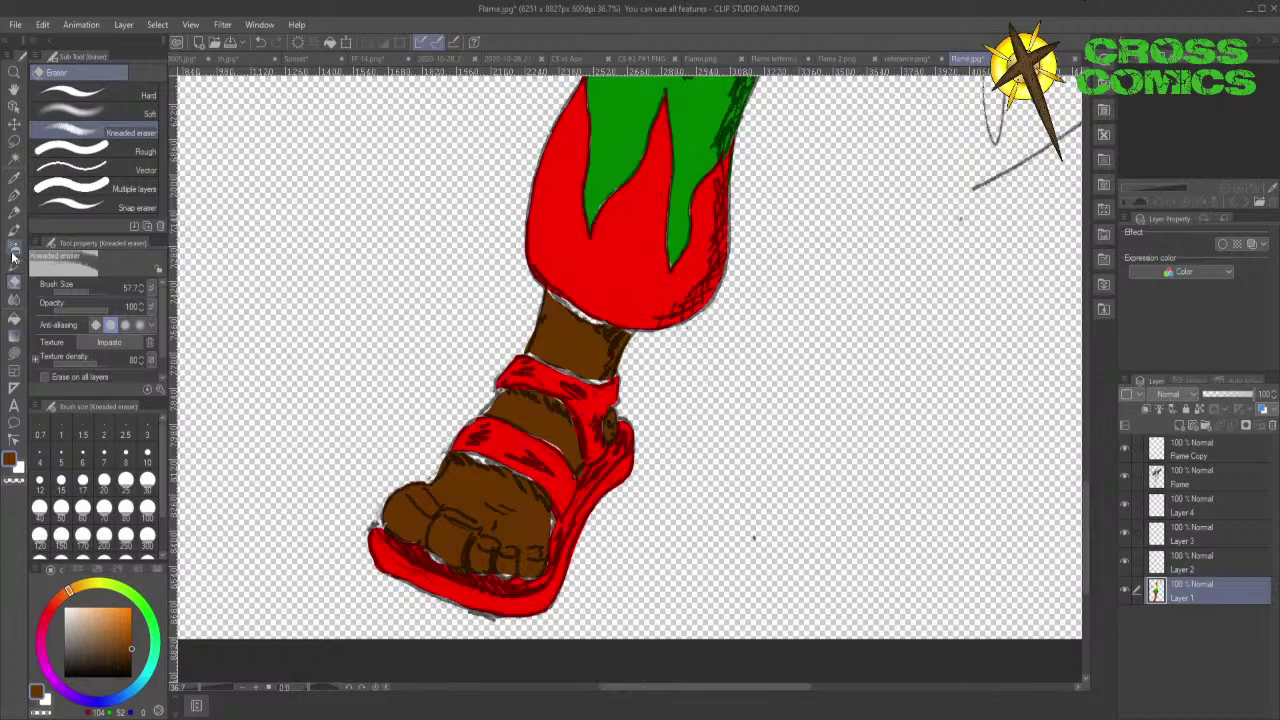
pyautogui.click(15, 358)
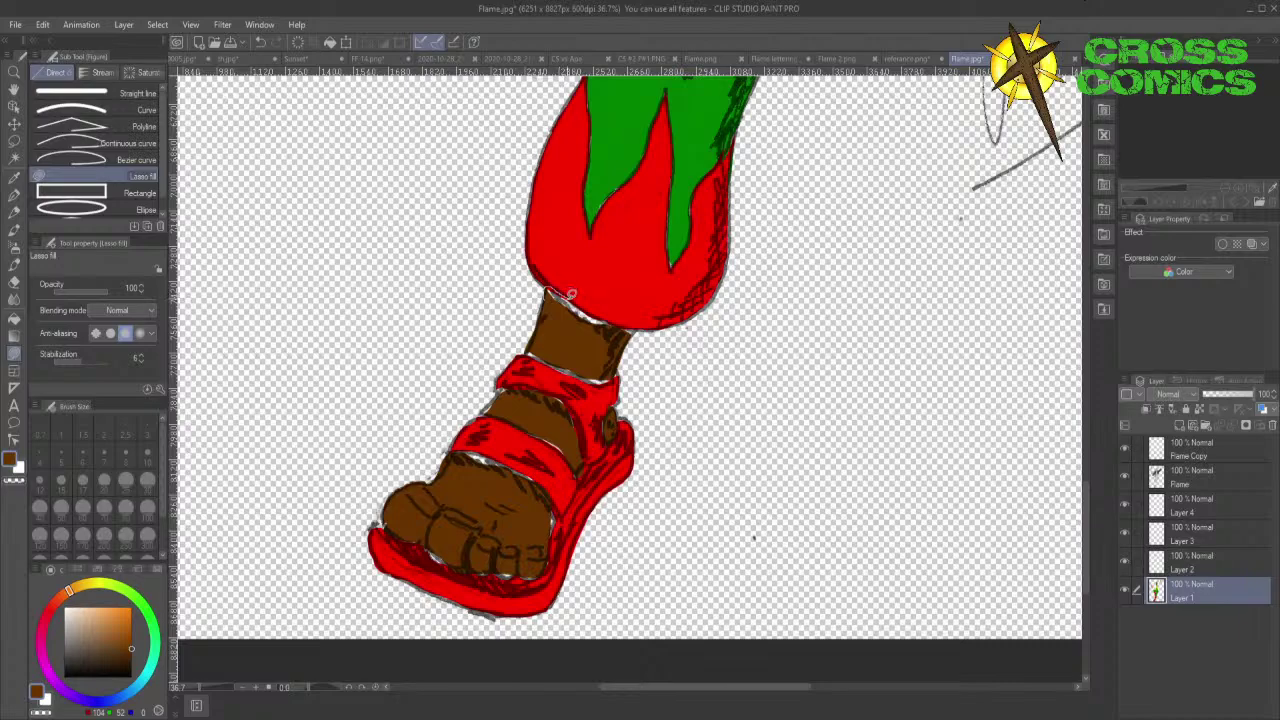
pyautogui.moveTo(577, 300)
pyautogui.mouseDown()
pyautogui.moveTo(620, 322)
pyautogui.moveTo(617, 372)
pyautogui.moveTo(577, 360)
pyautogui.moveTo(550, 298)
pyautogui.mouseUp()
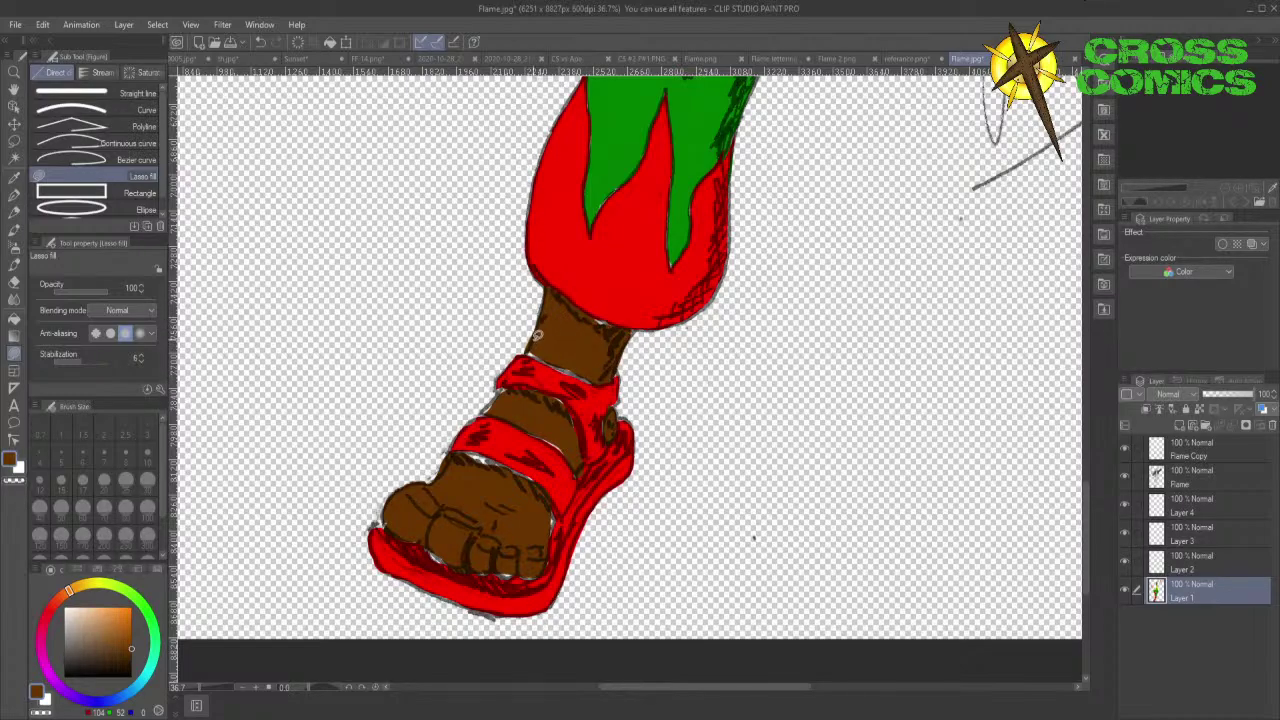
pyautogui.moveTo(533, 341)
pyautogui.mouseDown()
pyautogui.moveTo(558, 342)
pyautogui.moveTo(532, 319)
pyautogui.moveTo(542, 309)
pyautogui.moveTo(616, 320)
pyautogui.moveTo(592, 310)
pyautogui.moveTo(587, 321)
pyautogui.moveTo(555, 288)
pyautogui.mouseUp()
# - Fill the brown skin gaps around the standing foot's toes and between the red sandal straps
pyautogui.moveTo(493, 552); pyautogui.dragTo(530, 574)
pyautogui.moveTo(475, 449)
pyautogui.mouseDown()
pyautogui.moveTo(508, 468)
pyautogui.moveTo(467, 456)
pyautogui.mouseUp()
pyautogui.moveTo(530, 423)
pyautogui.mouseDown()
pyautogui.moveTo(569, 450)
pyautogui.moveTo(535, 420)
pyautogui.mouseUp()
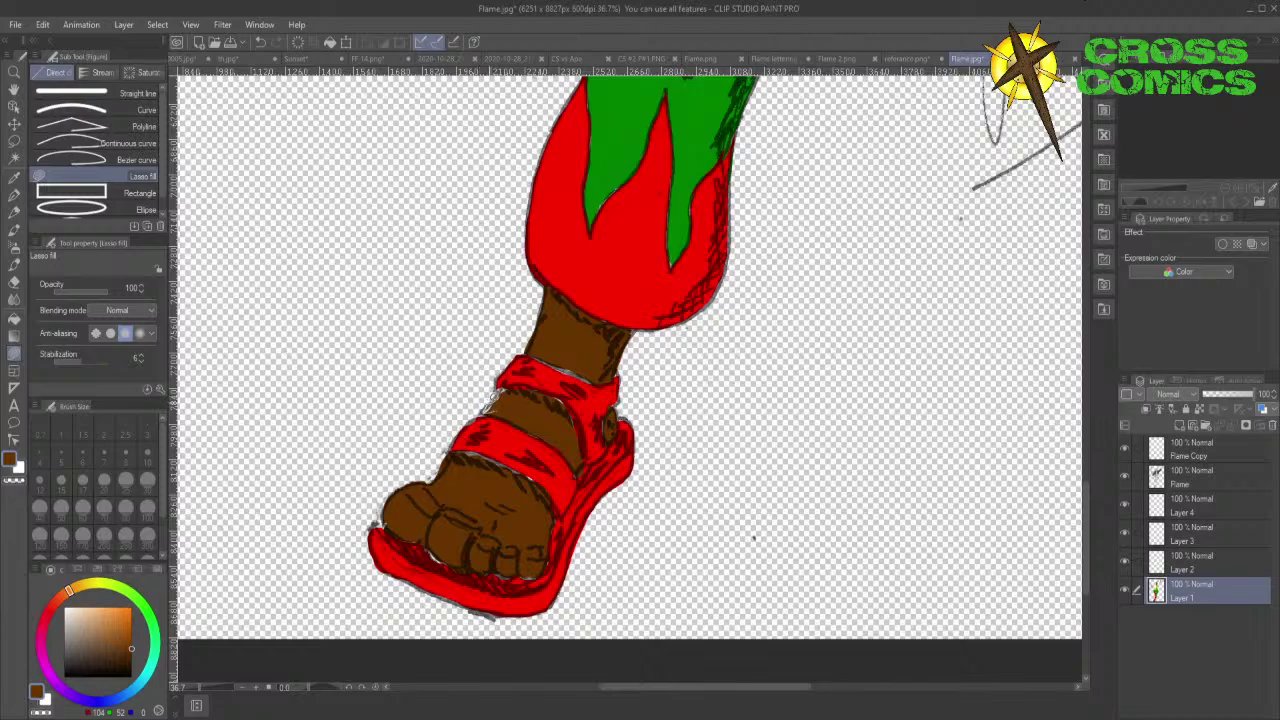
pyautogui.moveTo(492, 398)
pyautogui.mouseDown()
pyautogui.moveTo(536, 383)
pyautogui.moveTo(538, 396)
pyautogui.moveTo(488, 405)
pyautogui.mouseUp()
pyautogui.moveTo(566, 418)
pyautogui.mouseDown()
pyautogui.moveTo(578, 438)
pyautogui.moveTo(583, 420)
pyautogui.moveTo(549, 392)
pyautogui.mouseUp()
pyautogui.moveTo(498, 457); pyautogui.dragTo(542, 486)
# - Sample the red of the leg cuff and lasso-fill the small gap between the toes and the sandal sole with it
pyautogui.click(14, 177)
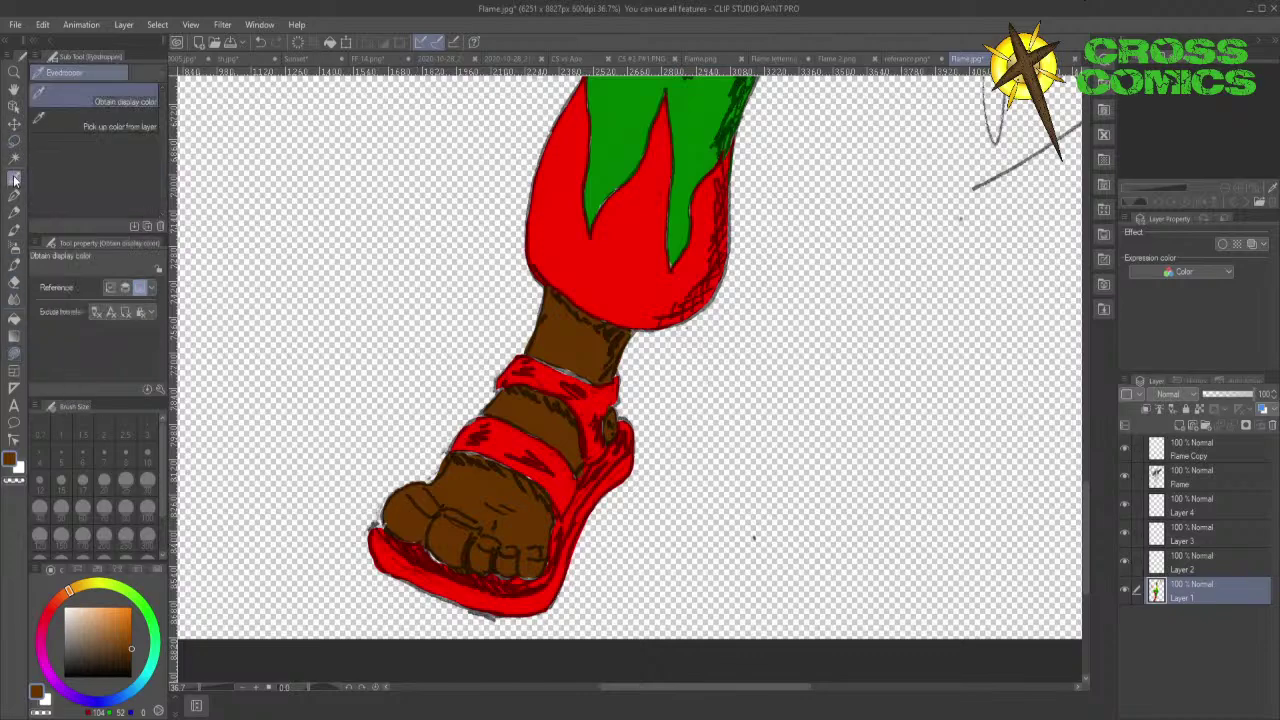
pyautogui.click(575, 268)
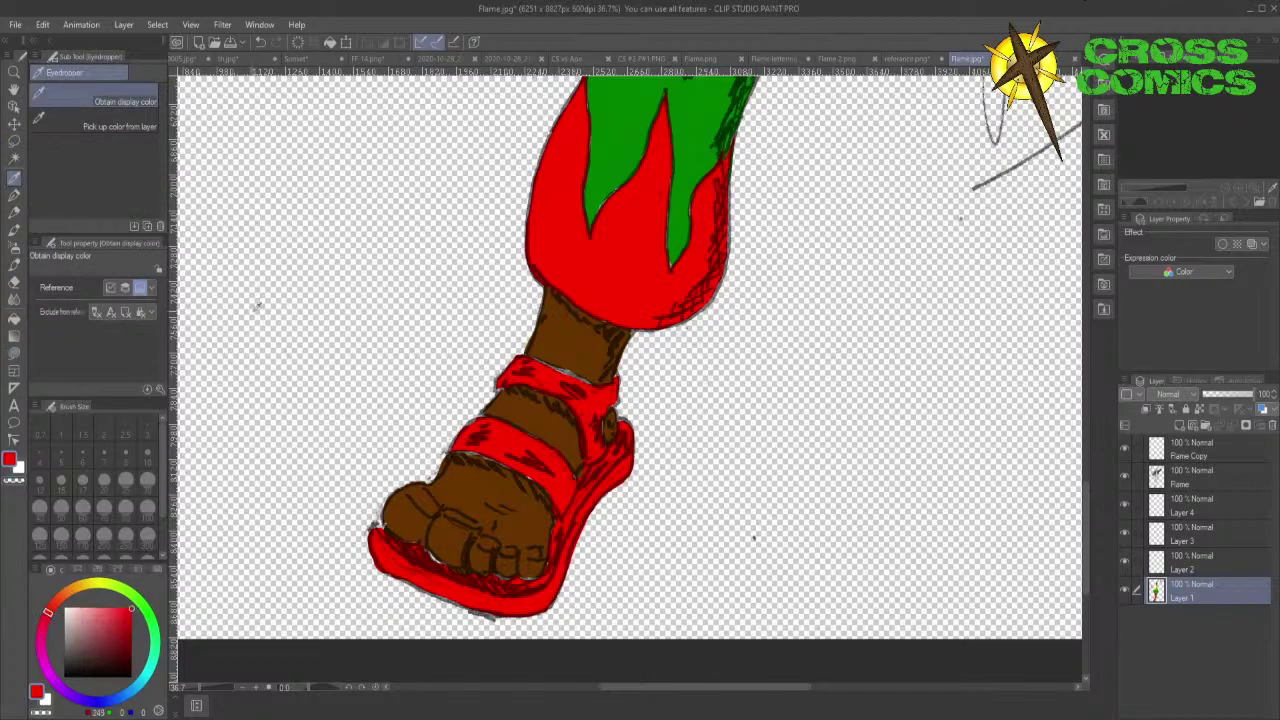
pyautogui.click(14, 355)
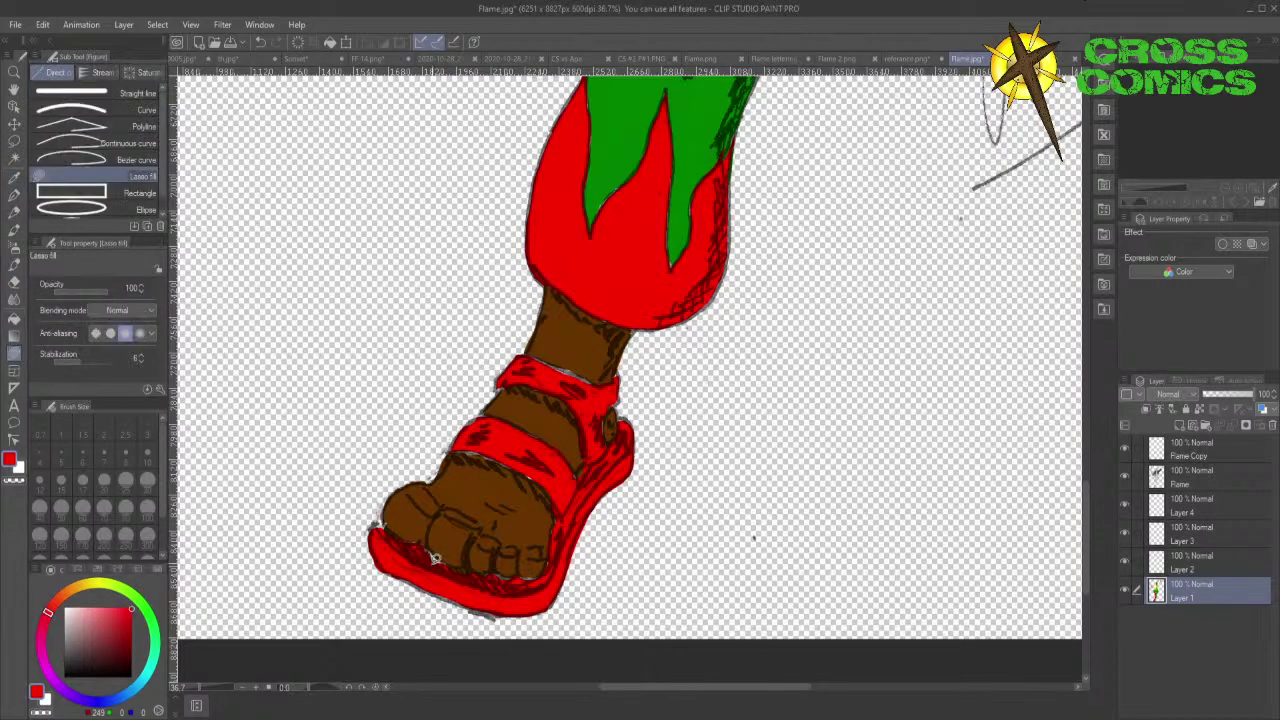
pyautogui.moveTo(427, 546)
pyautogui.mouseDown()
pyautogui.moveTo(445, 560)
pyautogui.moveTo(428, 545)
pyautogui.mouseUp()
# - Sample the brown skin tone from the ankle and lasso-fill the gap along the upper edge of the red ankle strap
pyautogui.click(15, 178)
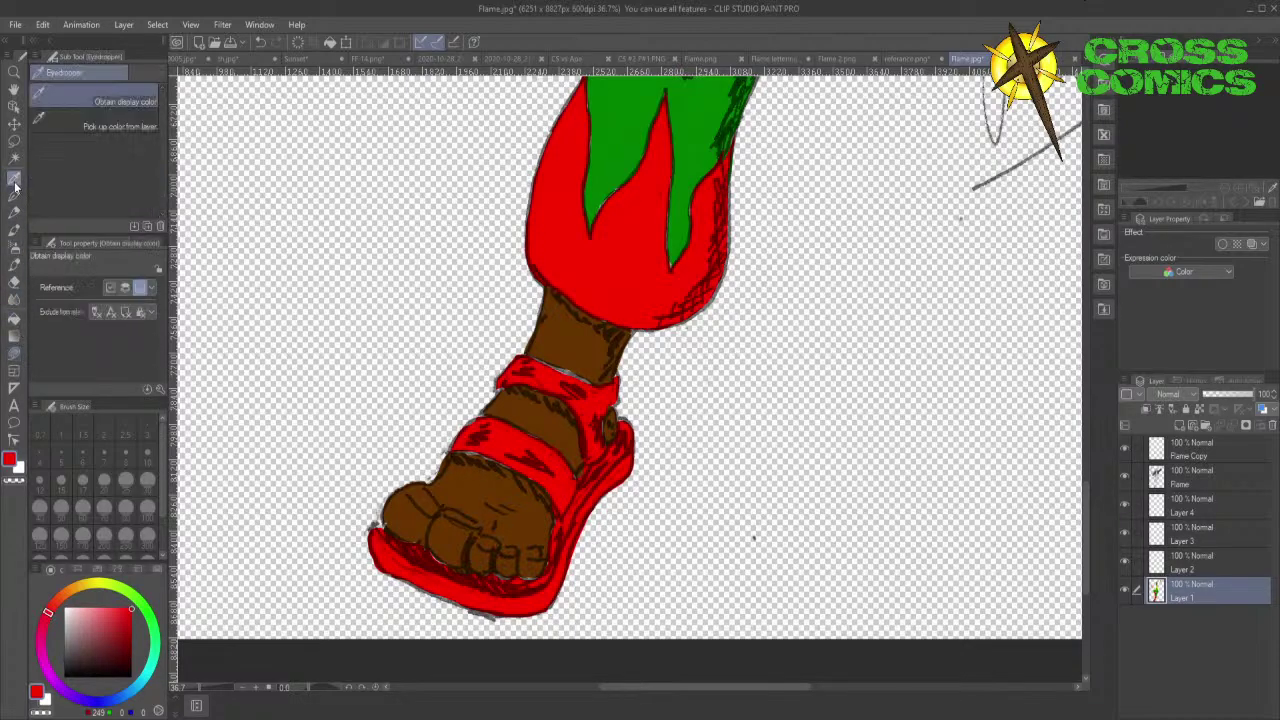
pyautogui.click(570, 340)
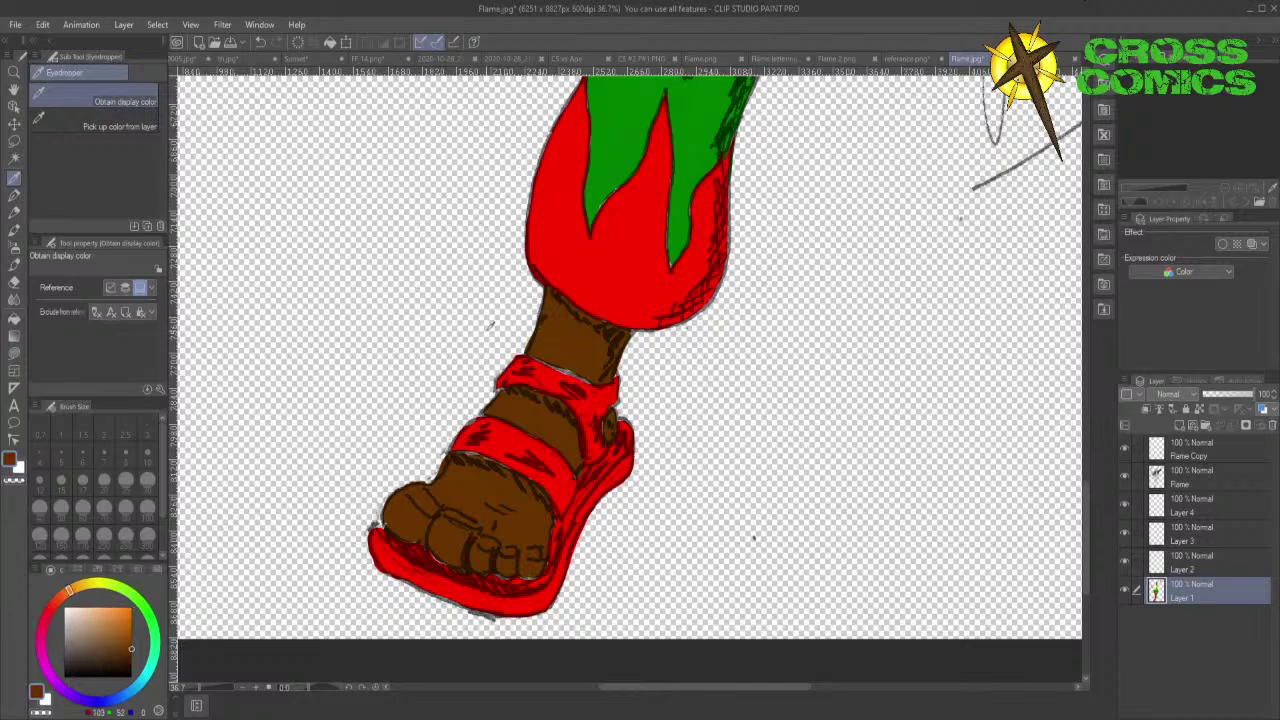
pyautogui.click(15, 352)
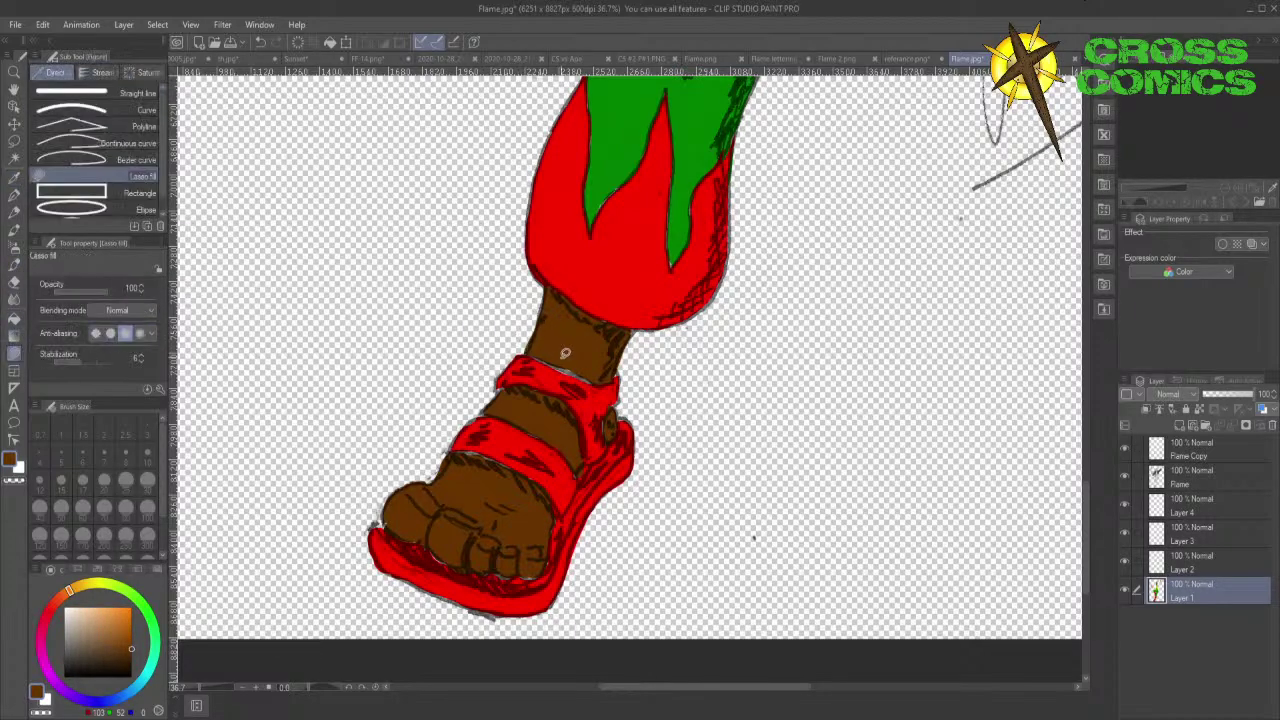
pyautogui.moveTo(560, 362)
pyautogui.mouseDown()
pyautogui.moveTo(585, 376)
pyautogui.moveTo(588, 357)
pyautogui.moveTo(562, 356)
pyautogui.mouseUp()
# - Sample the green between the red flame points on the lower leg as the drawing color
pyautogui.click(15, 179)
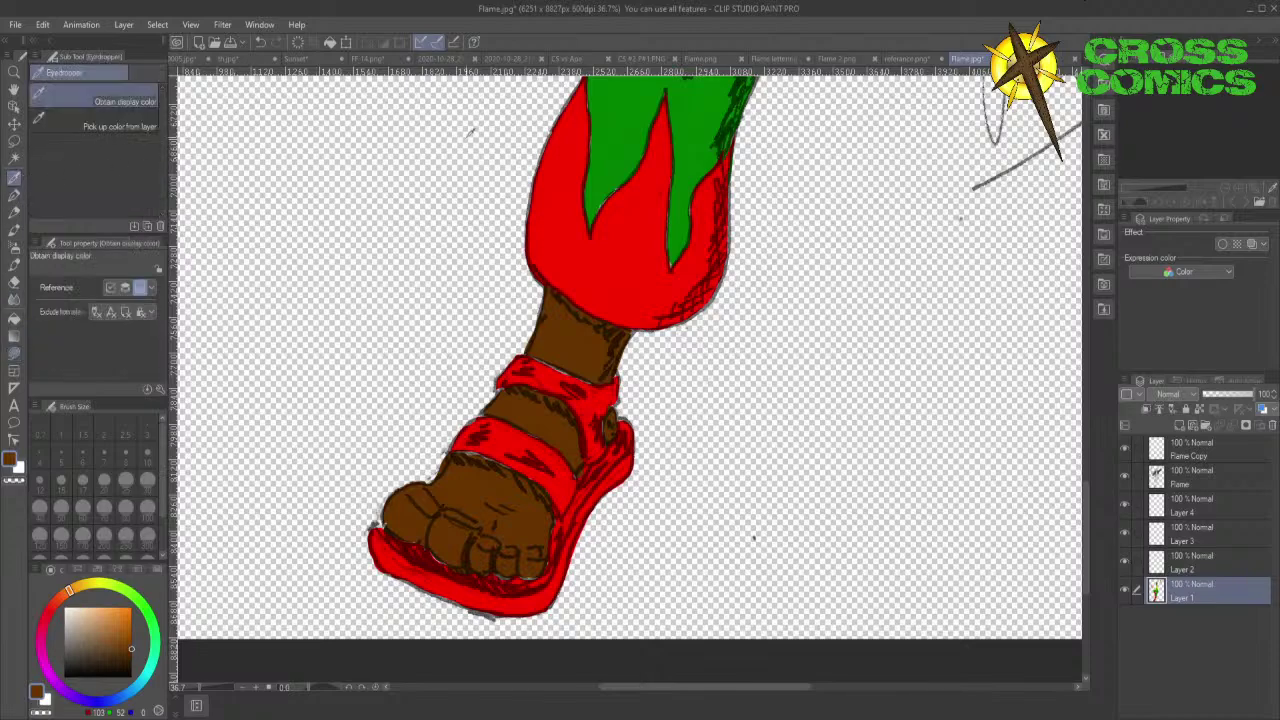
pyautogui.click(684, 222)
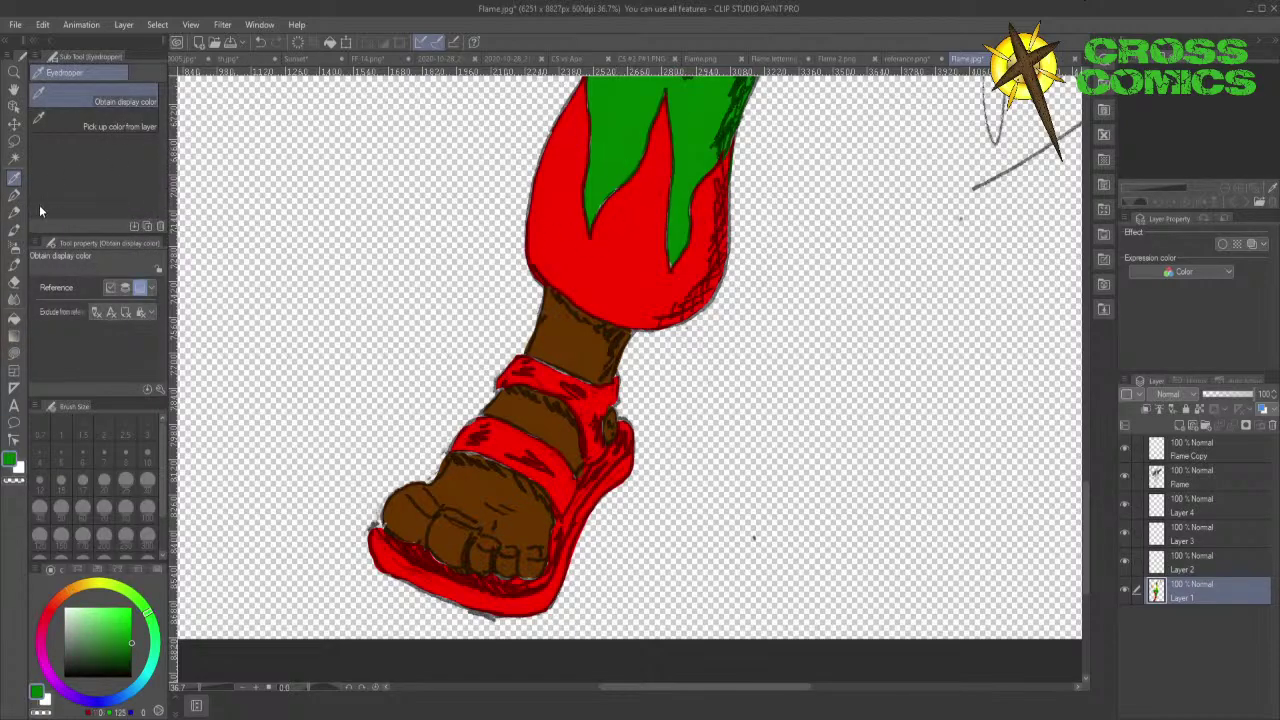
# - Lasso-fill the gap in the lower leg's green flame tip in green and the upper sandal strap's gap in the sampled red
pyautogui.click(14, 352)
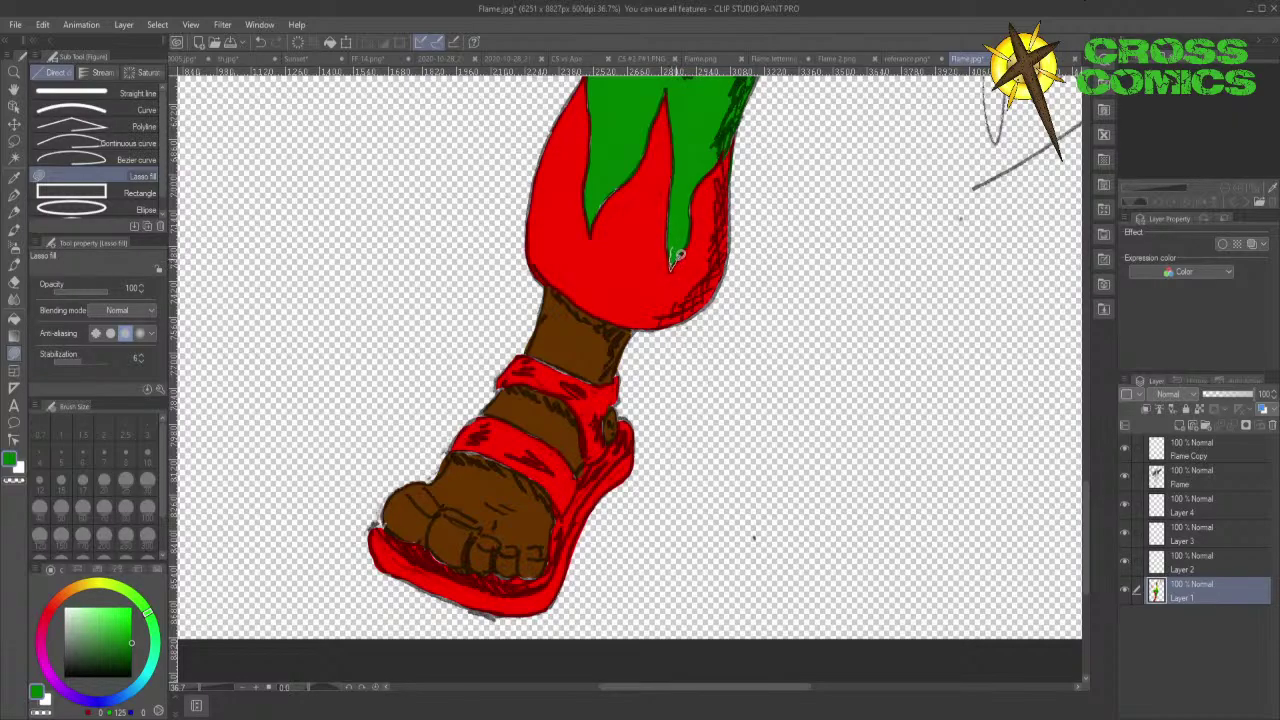
pyautogui.moveTo(676, 256); pyautogui.dragTo(692, 178)
pyautogui.click(14, 176)
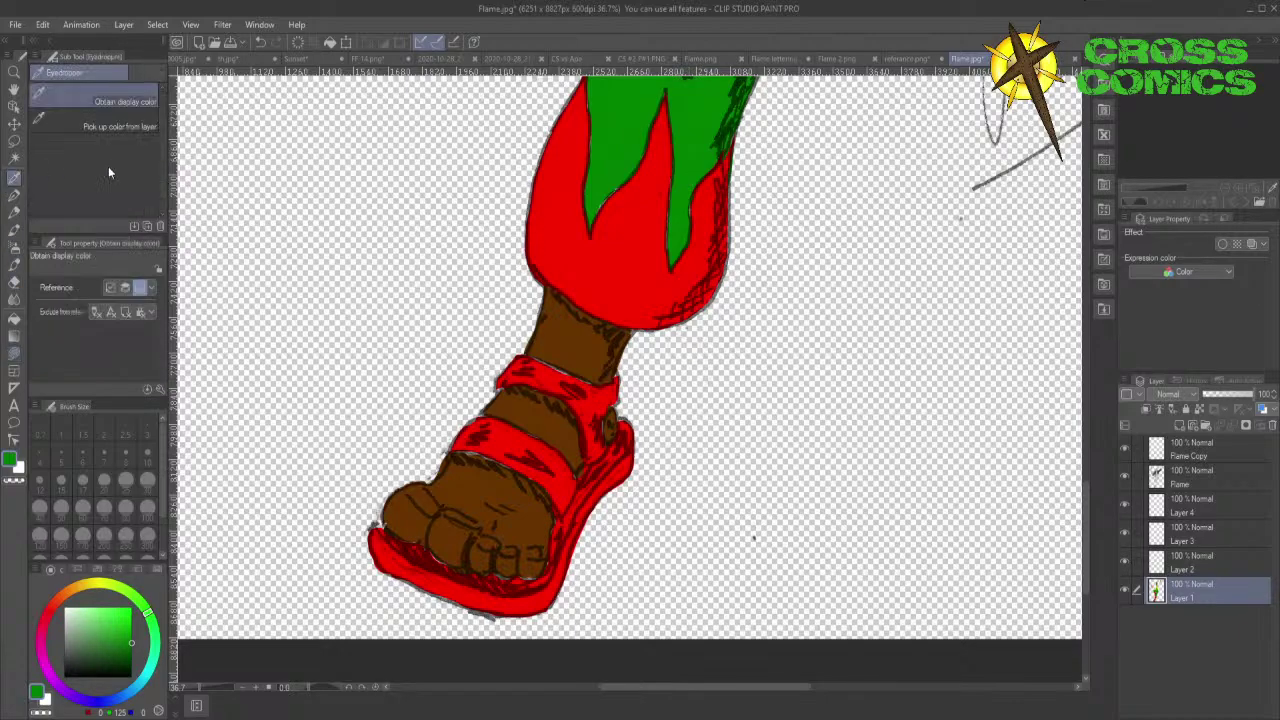
pyautogui.click(574, 268)
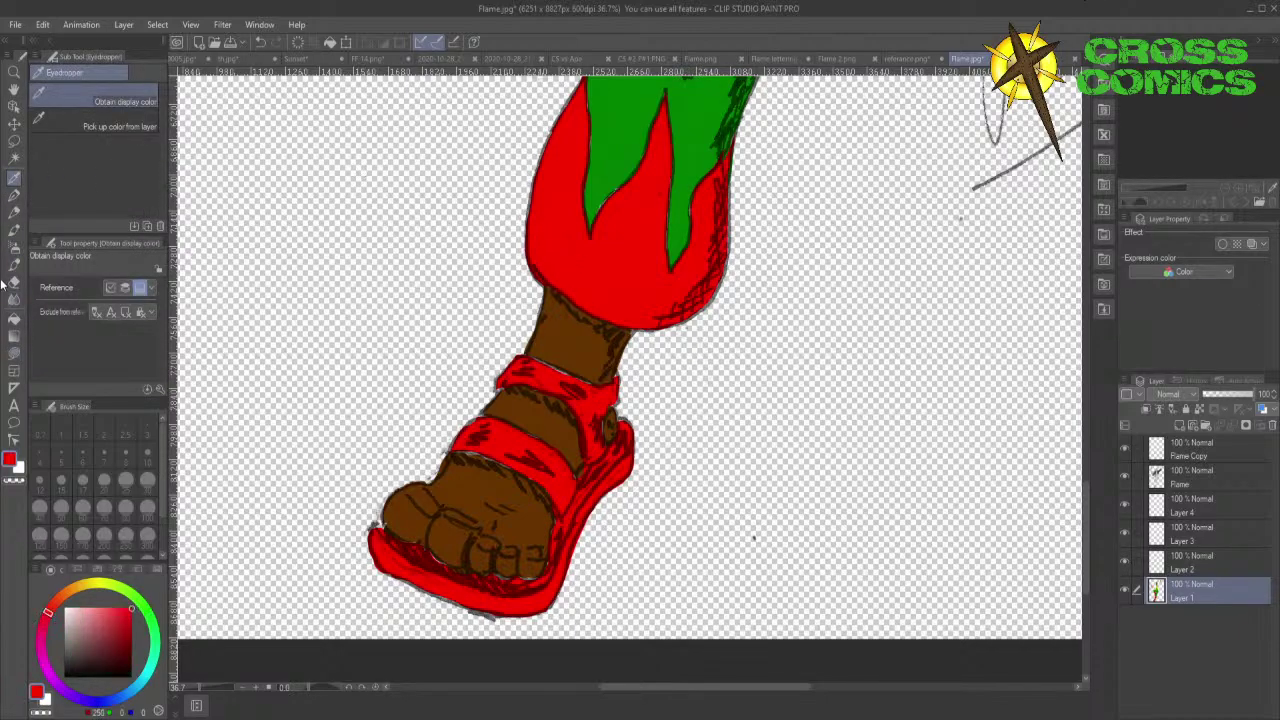
pyautogui.click(14, 356)
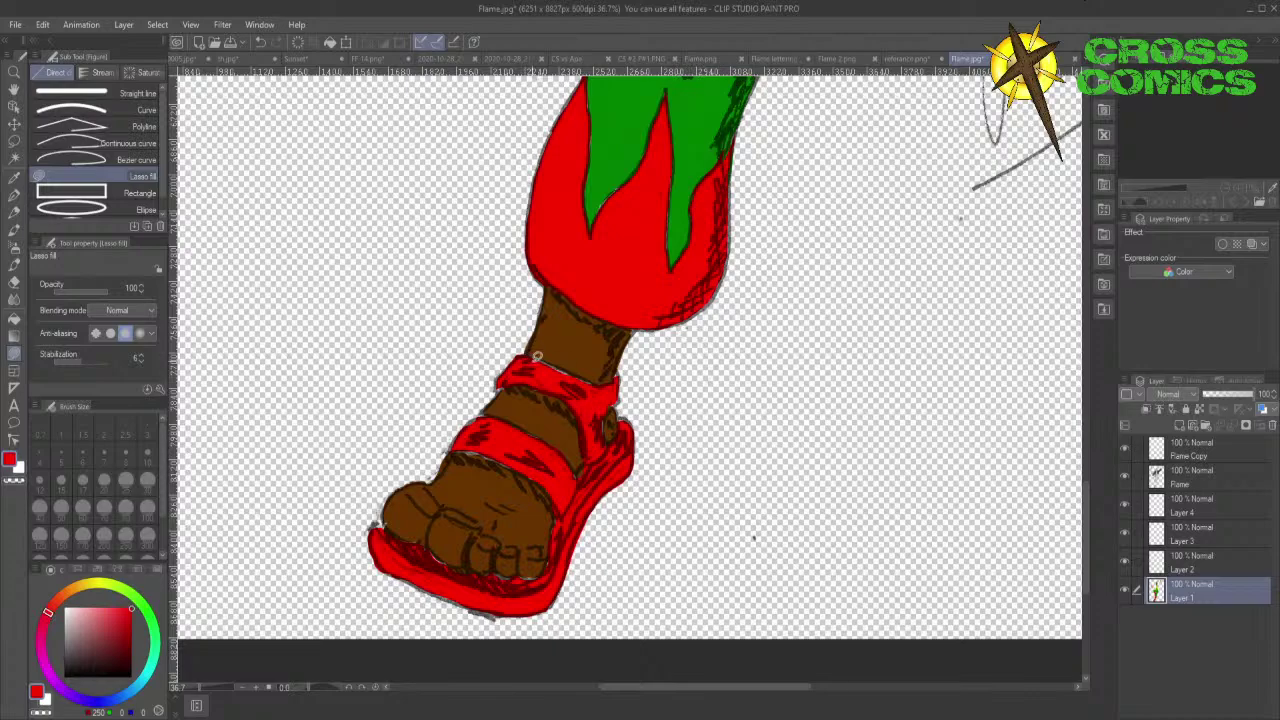
pyautogui.moveTo(545, 367)
pyautogui.mouseDown()
pyautogui.moveTo(592, 386)
pyautogui.moveTo(530, 354)
pyautogui.mouseUp()
# - Sample the brown skin color and lasso-fill the gaps around the raised foot's toes and the skin between its sandal straps
pyautogui.moveTo(1086, 496); pyautogui.dragTo(1089, 404)
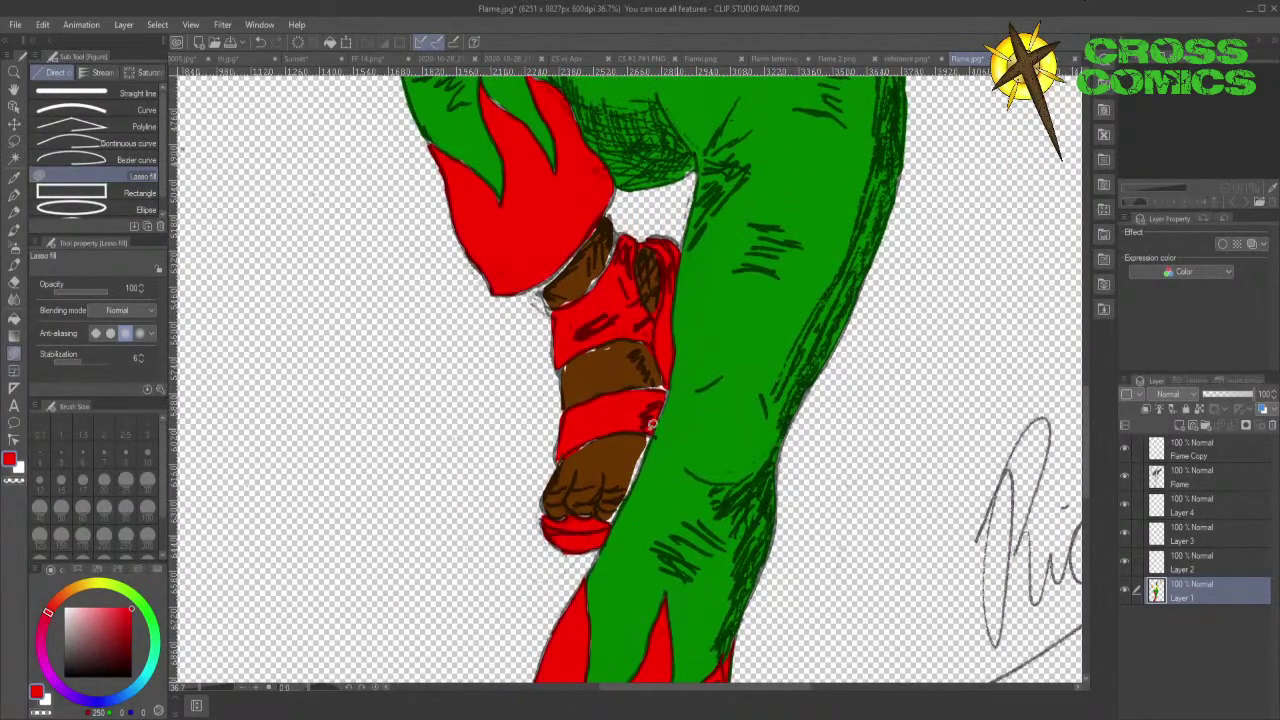
pyautogui.click(14, 178)
pyautogui.click(595, 366)
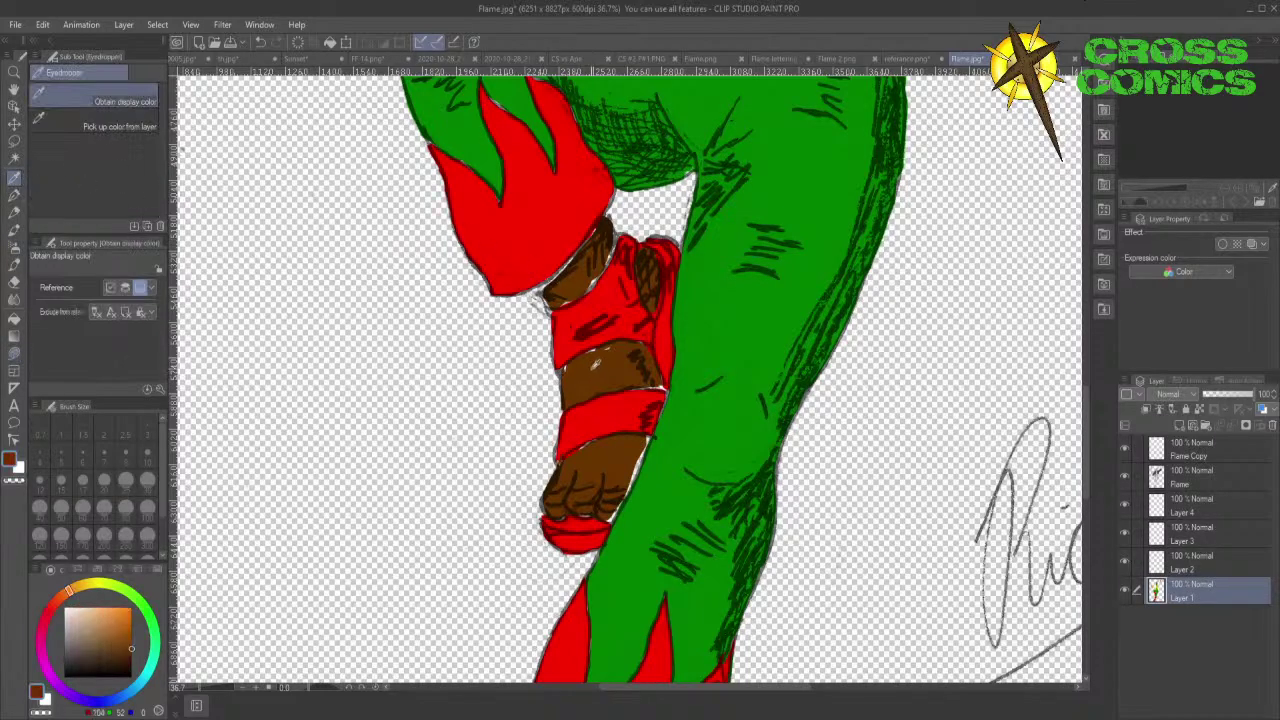
pyautogui.click(14, 353)
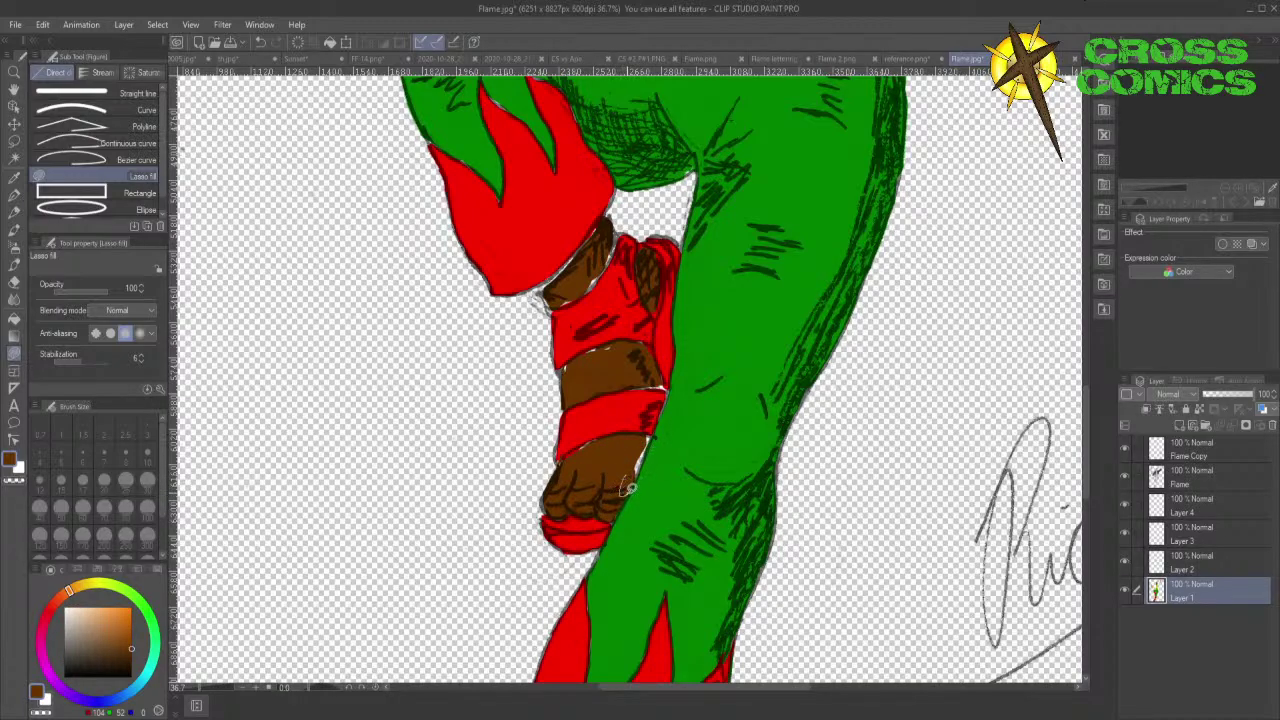
pyautogui.moveTo(628, 487); pyautogui.dragTo(638, 470)
pyautogui.moveTo(644, 432)
pyautogui.mouseDown()
pyautogui.moveTo(636, 476)
pyautogui.moveTo(656, 433)
pyautogui.moveTo(566, 450)
pyautogui.moveTo(584, 429)
pyautogui.mouseUp()
pyautogui.moveTo(644, 366)
pyautogui.mouseDown()
pyautogui.moveTo(633, 383)
pyautogui.moveTo(667, 376)
pyautogui.moveTo(640, 358)
pyautogui.mouseUp()
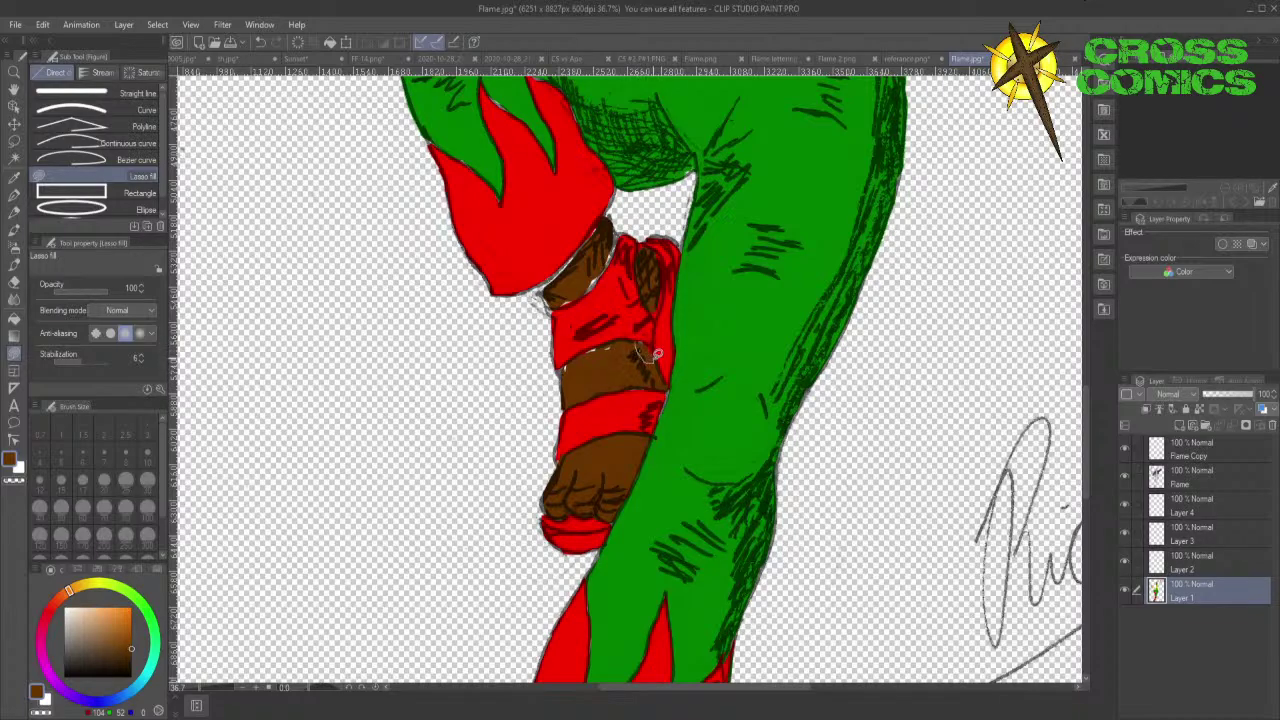
pyautogui.moveTo(656, 353); pyautogui.dragTo(635, 330)
pyautogui.moveTo(573, 374)
pyautogui.mouseDown()
pyautogui.moveTo(570, 358)
pyautogui.moveTo(600, 341)
pyautogui.moveTo(612, 372)
pyautogui.mouseUp()
# - Lasso-fill the gaps along the raised foot's ankle, between the red pant cuff and the sandal, in the same brown
pyautogui.moveTo(562, 292)
pyautogui.mouseDown()
pyautogui.moveTo(565, 305)
pyautogui.moveTo(590, 289)
pyautogui.moveTo(598, 257)
pyautogui.mouseUp()
pyautogui.moveTo(557, 300)
pyautogui.mouseDown()
pyautogui.moveTo(539, 287)
pyautogui.moveTo(565, 262)
pyautogui.moveTo(579, 274)
pyautogui.mouseUp()
pyautogui.moveTo(596, 264)
pyautogui.mouseDown()
pyautogui.moveTo(597, 279)
pyautogui.moveTo(618, 240)
pyautogui.moveTo(596, 262)
pyautogui.mouseUp()
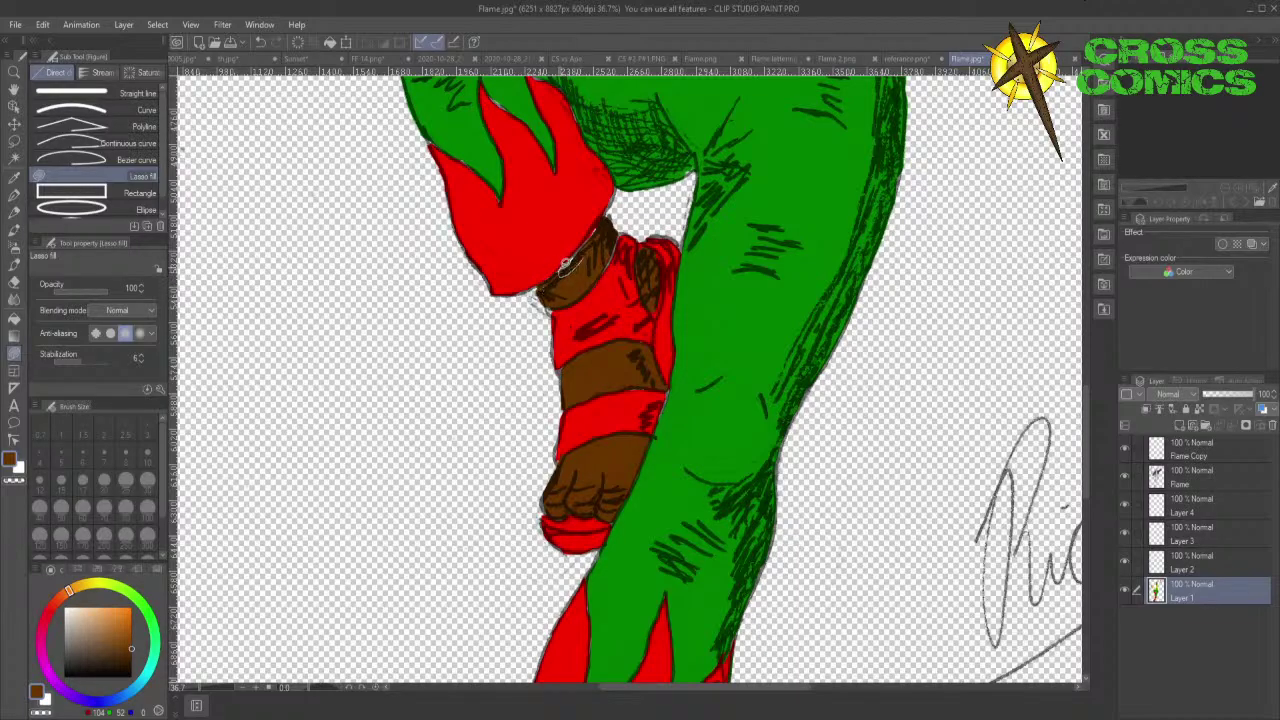
pyautogui.moveTo(587, 258)
pyautogui.mouseDown()
pyautogui.moveTo(566, 268)
pyautogui.moveTo(604, 218)
pyautogui.moveTo(587, 250)
pyautogui.mouseUp()
# - Sample the glove's orange and lasso-fill the gap beside the brown wristband on the bent arm's glove
pyautogui.moveTo(1084, 450); pyautogui.dragTo(1098, 327)
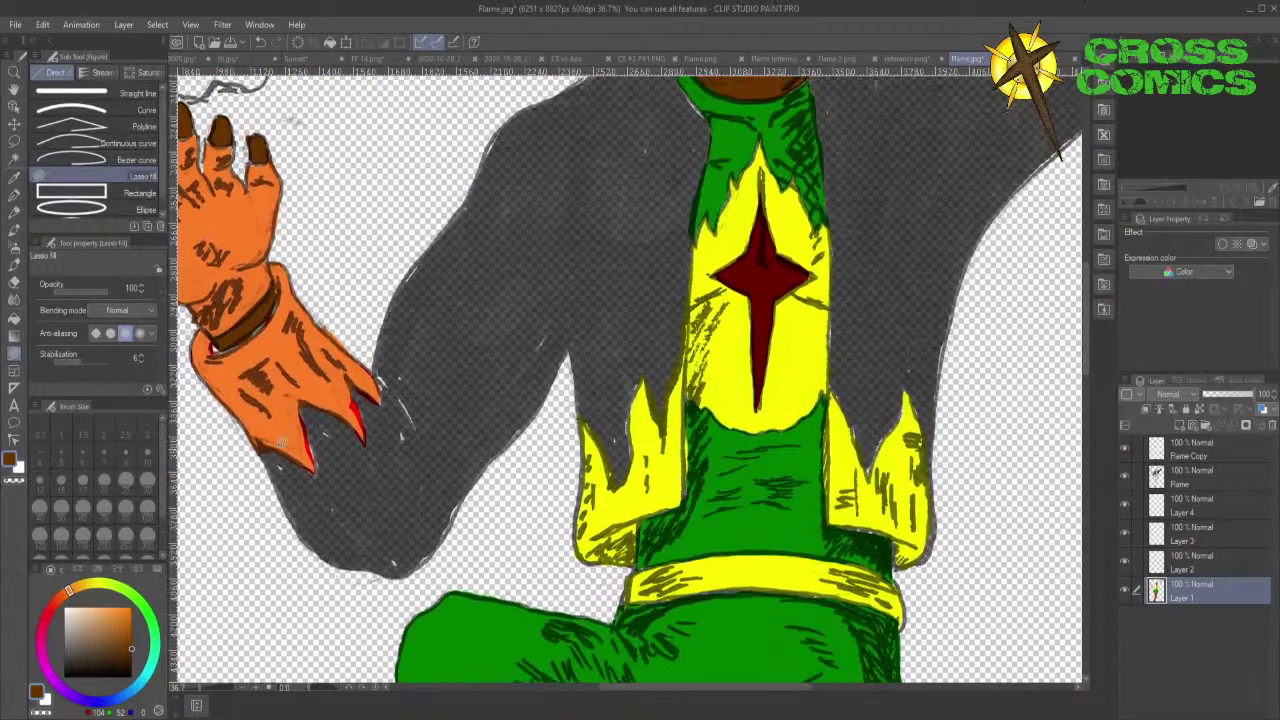
pyautogui.click(15, 182)
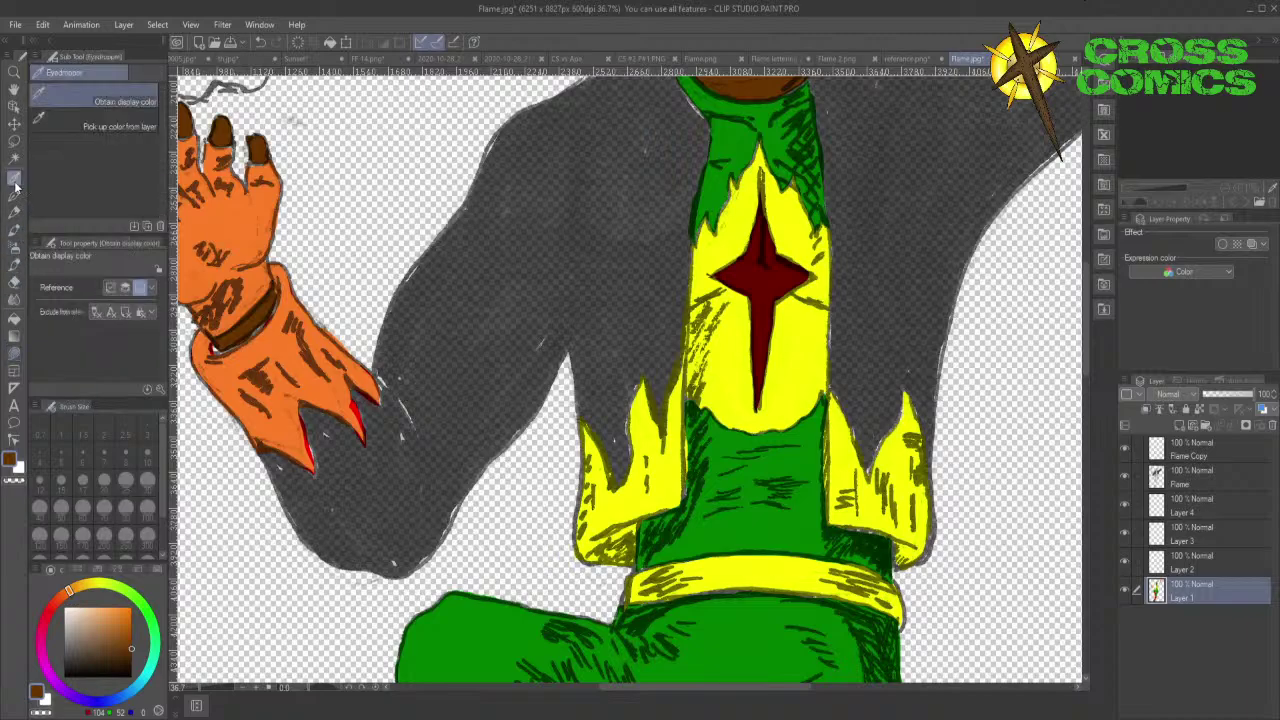
pyautogui.click(236, 251)
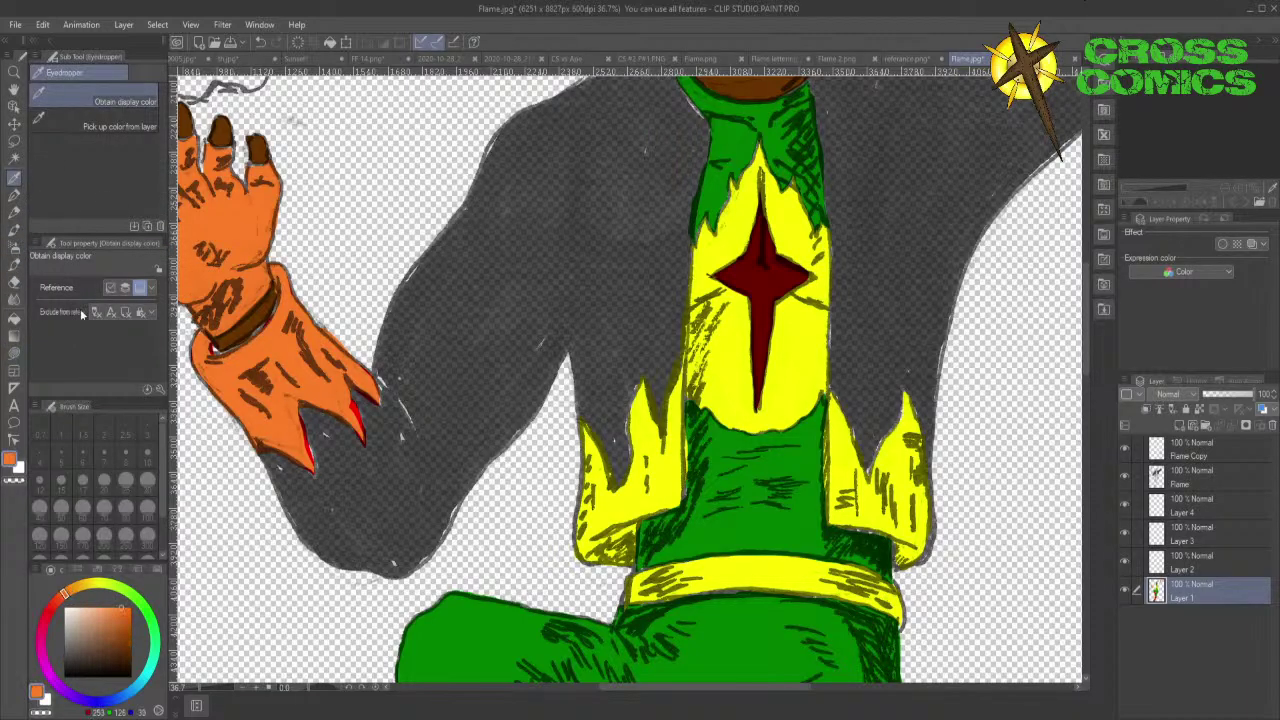
pyautogui.click(14, 352)
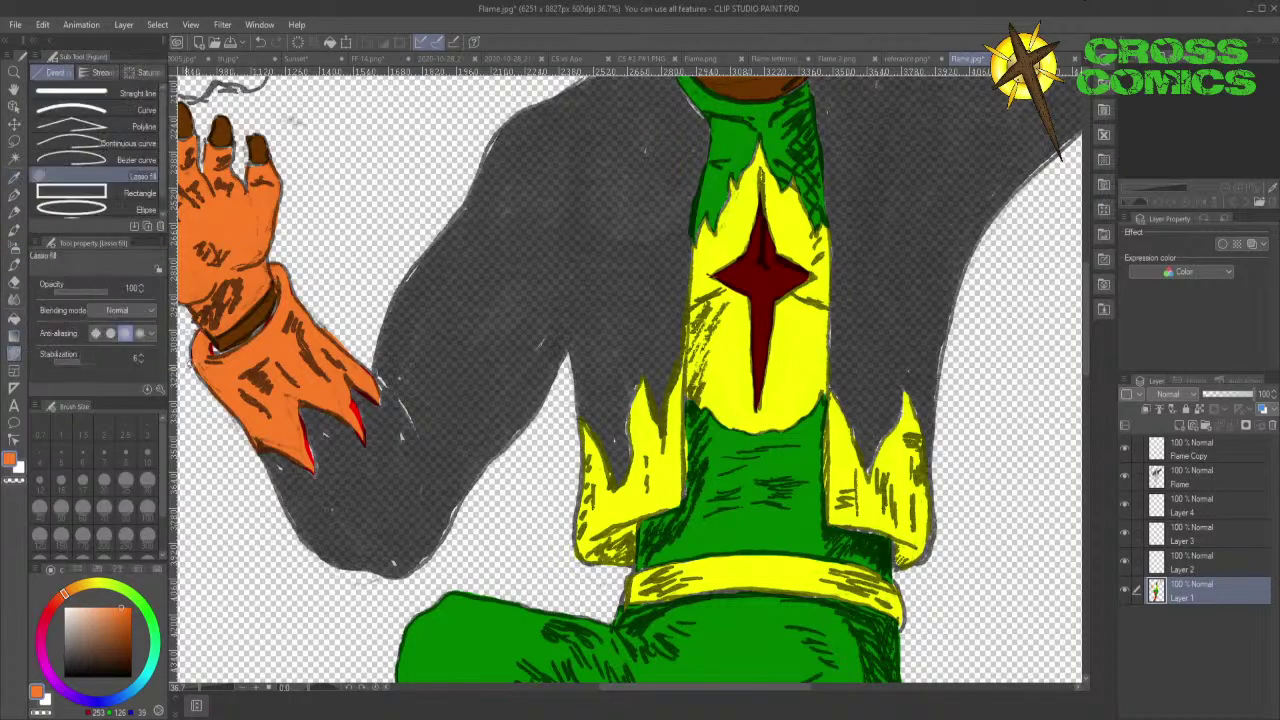
pyautogui.moveTo(214, 338)
pyautogui.mouseDown()
pyautogui.moveTo(270, 354)
pyautogui.moveTo(221, 348)
pyautogui.moveTo(258, 325)
pyautogui.moveTo(234, 358)
pyautogui.moveTo(280, 315)
pyautogui.moveTo(273, 328)
pyautogui.moveTo(258, 332)
pyautogui.moveTo(289, 299)
pyautogui.mouseUp()
# - On Layer 2, lasso-fill the bent arm's sleeve in black from the orange glove cuff around the elbow to the upper arm
pyautogui.click(1226, 561)
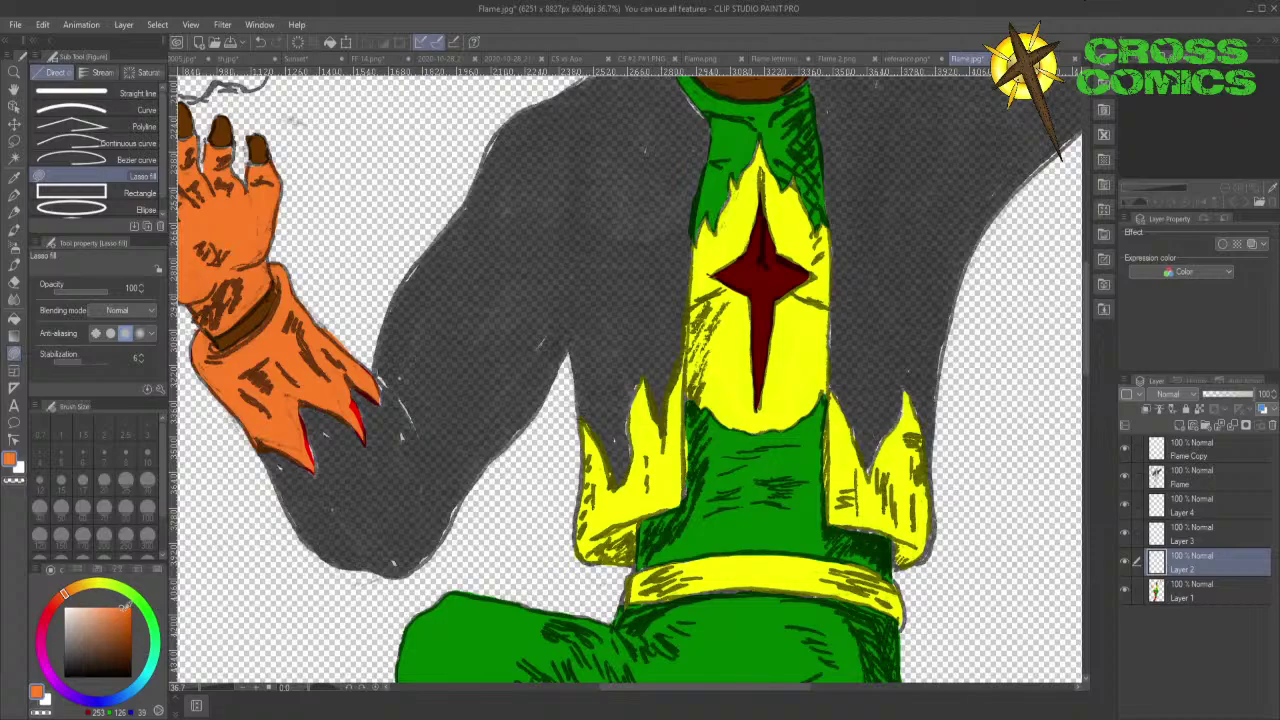
pyautogui.click(129, 674)
pyautogui.moveTo(314, 445)
pyautogui.mouseDown()
pyautogui.moveTo(325, 502)
pyautogui.moveTo(356, 543)
pyautogui.moveTo(375, 491)
pyautogui.moveTo(367, 442)
pyautogui.moveTo(306, 399)
pyautogui.moveTo(312, 389)
pyautogui.mouseUp()
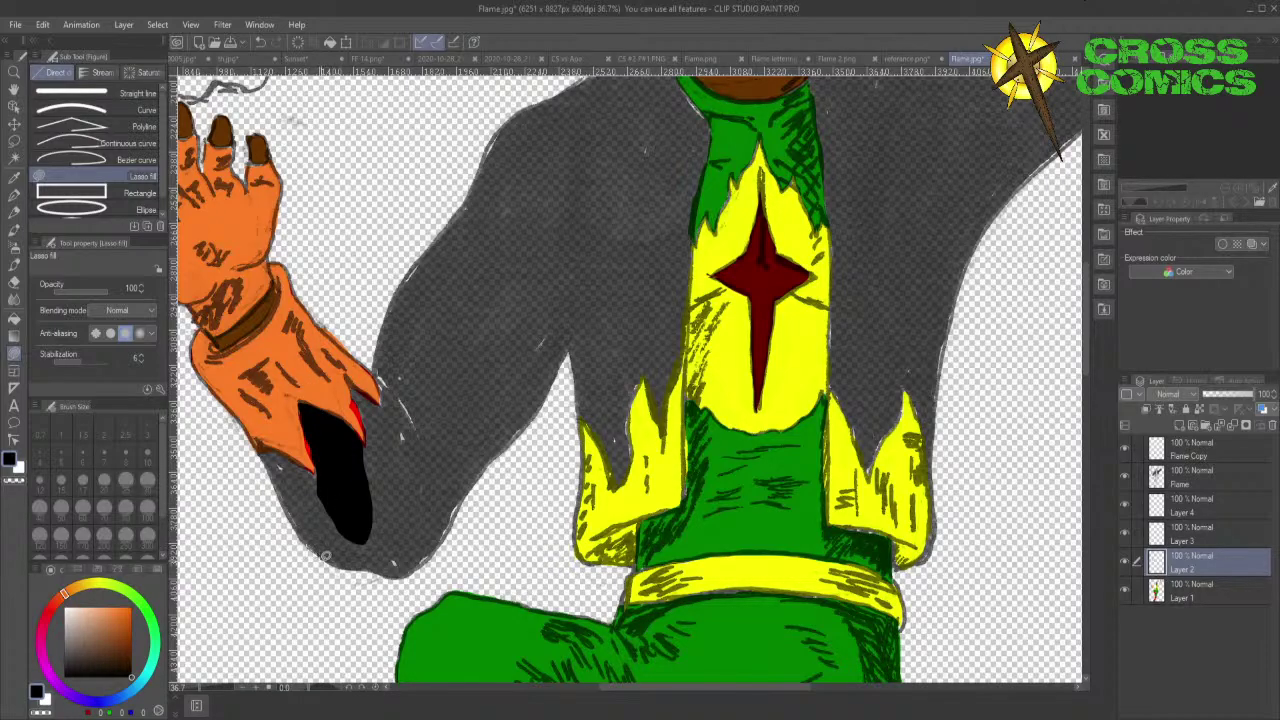
pyautogui.moveTo(345, 560)
pyautogui.mouseDown()
pyautogui.moveTo(320, 474)
pyautogui.moveTo(264, 439)
pyautogui.moveTo(303, 530)
pyautogui.moveTo(333, 558)
pyautogui.moveTo(321, 530)
pyautogui.moveTo(362, 531)
pyautogui.moveTo(376, 548)
pyautogui.moveTo(340, 541)
pyautogui.moveTo(352, 563)
pyautogui.moveTo(420, 565)
pyautogui.moveTo(438, 550)
pyautogui.moveTo(440, 518)
pyautogui.moveTo(343, 491)
pyautogui.moveTo(332, 535)
pyautogui.mouseUp()
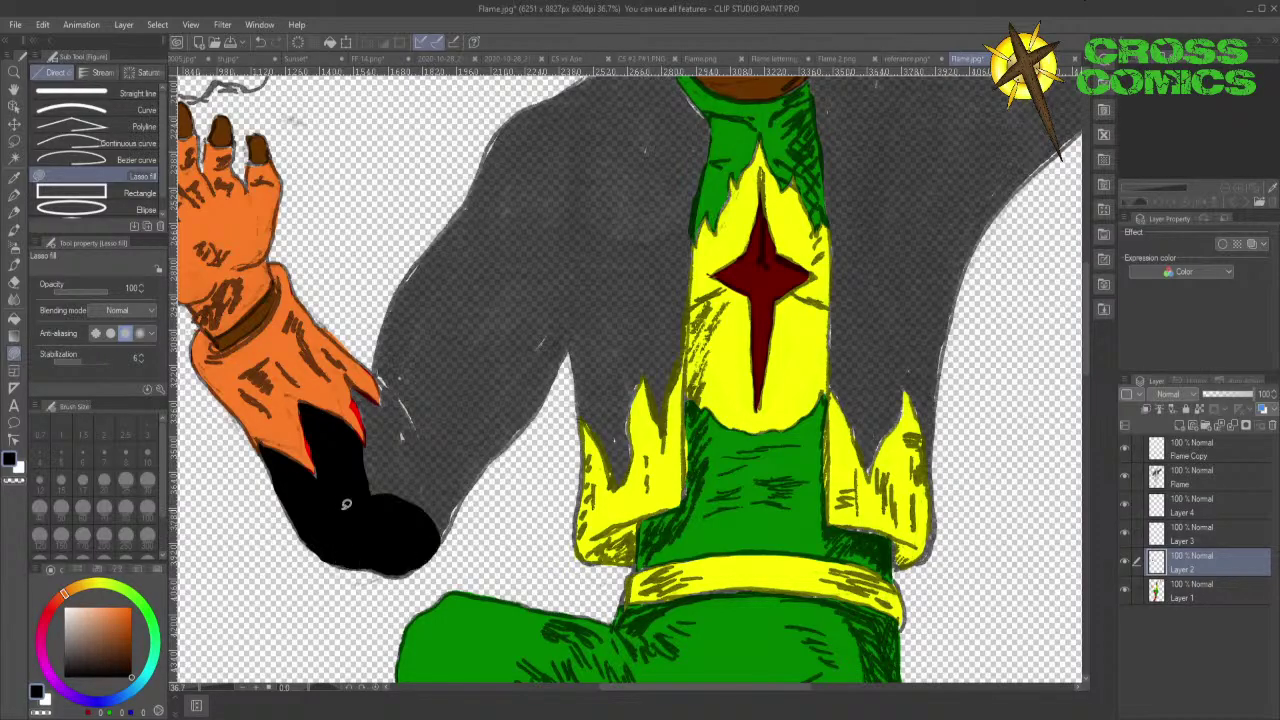
pyautogui.moveTo(438, 458)
pyautogui.mouseDown()
pyautogui.moveTo(439, 536)
pyautogui.moveTo(561, 374)
pyautogui.moveTo(574, 339)
pyautogui.moveTo(563, 290)
pyautogui.moveTo(503, 276)
pyautogui.moveTo(441, 342)
pyautogui.moveTo(436, 474)
pyautogui.mouseUp()
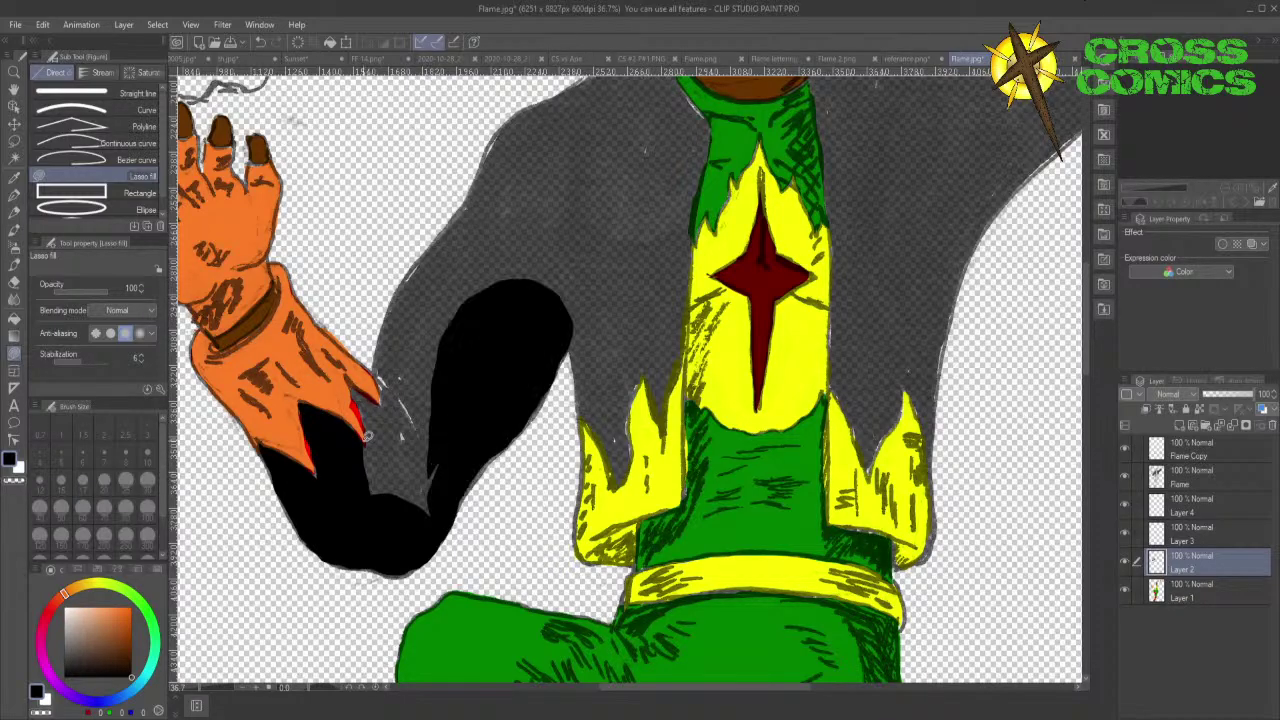
pyautogui.moveTo(364, 437)
pyautogui.mouseDown()
pyautogui.moveTo(352, 378)
pyautogui.moveTo(374, 392)
pyautogui.moveTo(418, 372)
pyautogui.moveTo(450, 440)
pyautogui.moveTo(445, 505)
pyautogui.moveTo(395, 529)
pyautogui.moveTo(346, 491)
pyautogui.moveTo(368, 435)
pyautogui.mouseUp()
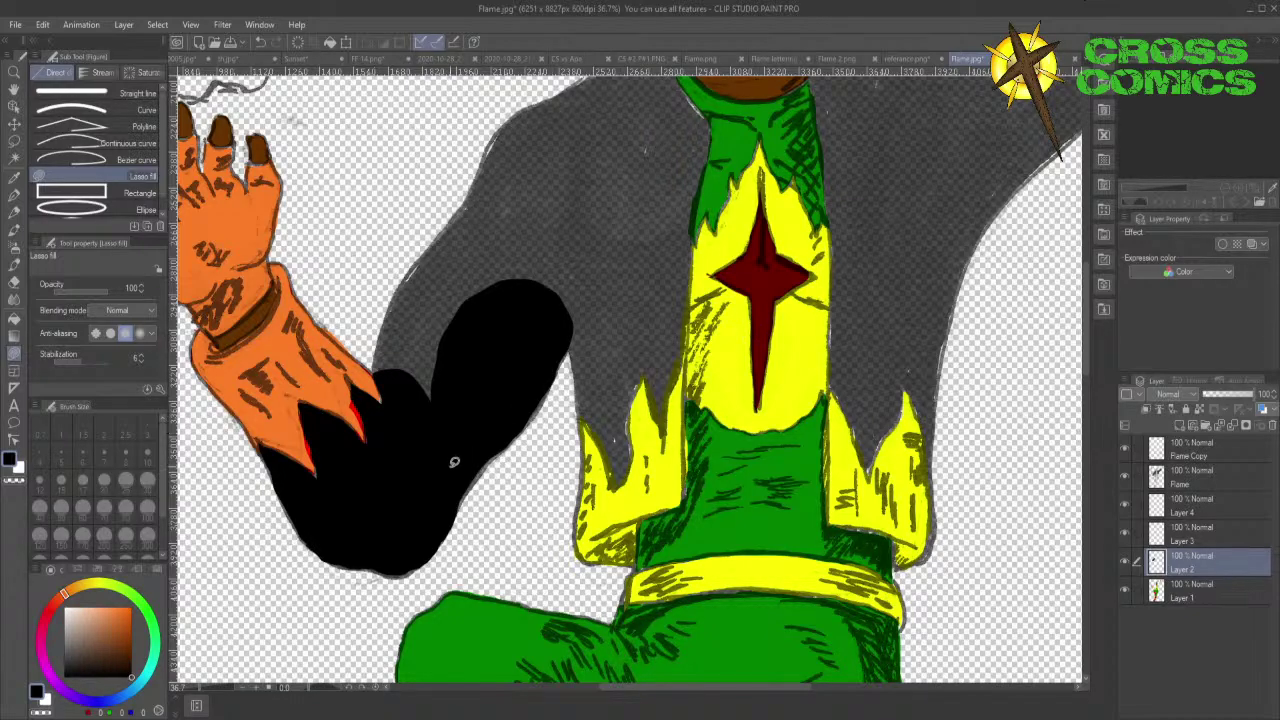
pyautogui.moveTo(456, 458)
pyautogui.mouseDown()
pyautogui.moveTo(456, 505)
pyautogui.moveTo(510, 437)
pyautogui.moveTo(465, 430)
pyautogui.moveTo(448, 377)
pyautogui.moveTo(442, 398)
pyautogui.moveTo(377, 369)
pyautogui.moveTo(419, 258)
pyautogui.moveTo(463, 208)
pyautogui.moveTo(522, 186)
pyautogui.moveTo(557, 221)
pyautogui.moveTo(574, 298)
pyautogui.mouseUp()
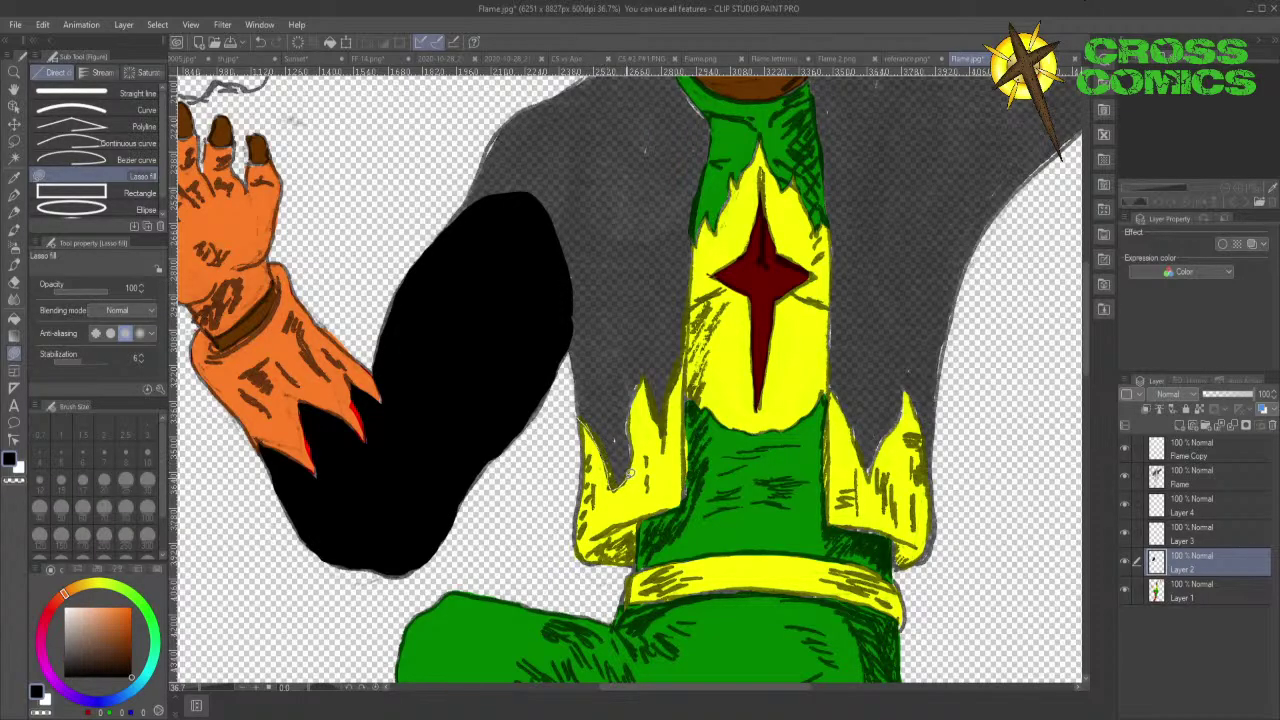
# - Lasso-fill the jacket on the bent-arm side in black, covering the shoulder, chest and front panel down to the yellow flame trim
pyautogui.moveTo(632, 418)
pyautogui.mouseDown()
pyautogui.moveTo(650, 329)
pyautogui.moveTo(635, 264)
pyautogui.moveTo(604, 247)
pyautogui.moveTo(578, 266)
pyautogui.moveTo(569, 297)
pyautogui.moveTo(583, 412)
pyautogui.mouseUp()
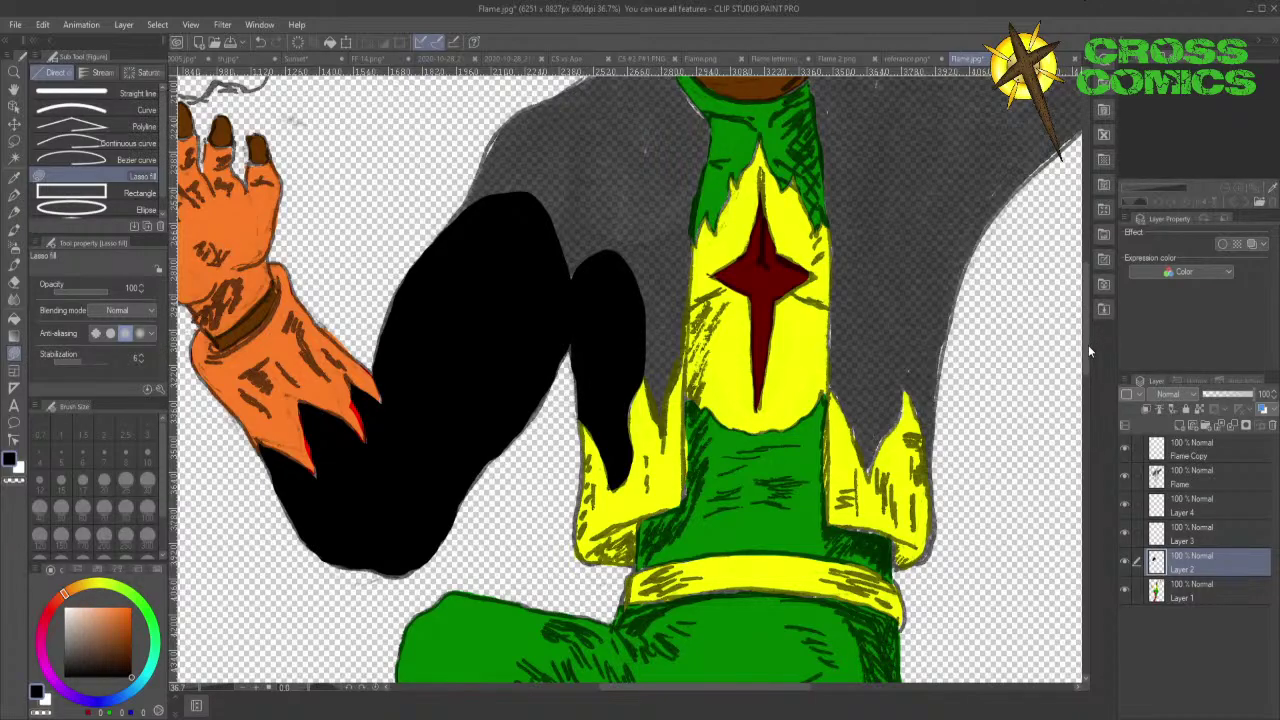
pyautogui.moveTo(1088, 345); pyautogui.dragTo(1088, 310)
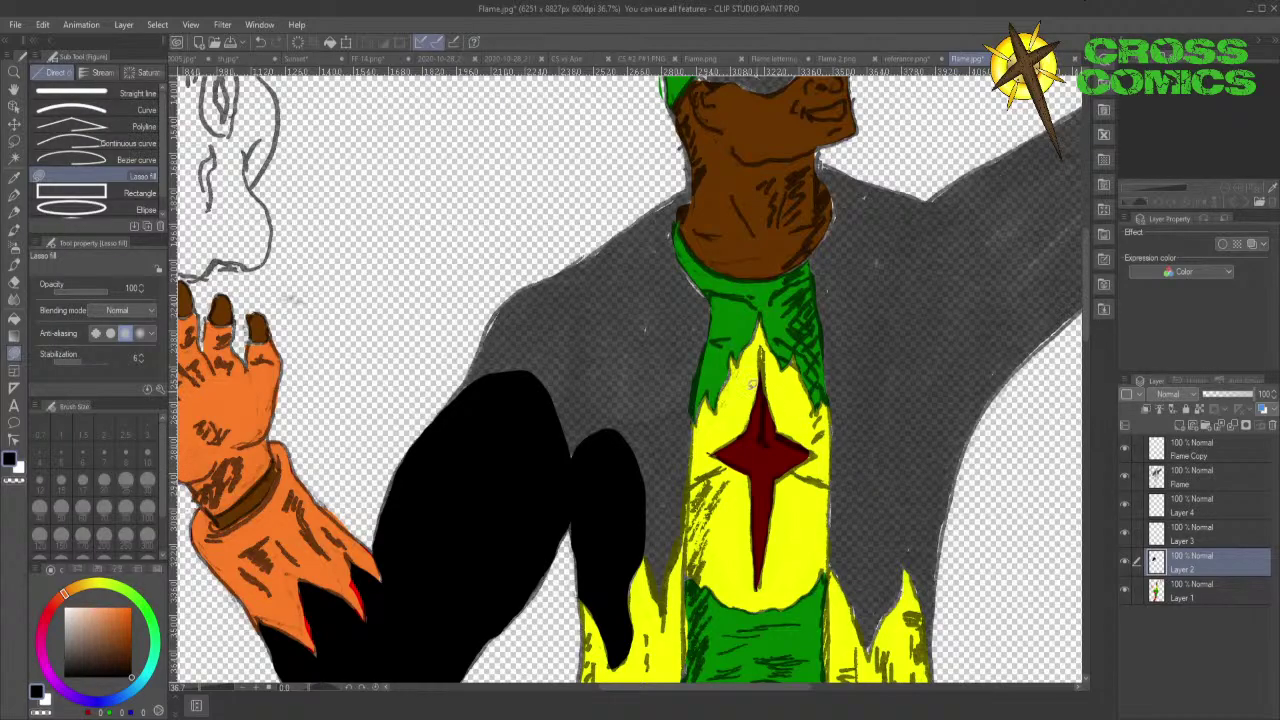
pyautogui.moveTo(550, 386)
pyautogui.mouseDown()
pyautogui.moveTo(450, 403)
pyautogui.moveTo(502, 307)
pyautogui.mouseUp()
pyautogui.moveTo(560, 268)
pyautogui.mouseDown()
pyautogui.moveTo(619, 238)
pyautogui.moveTo(640, 253)
pyautogui.moveTo(645, 395)
pyautogui.moveTo(624, 437)
pyautogui.moveTo(582, 457)
pyautogui.moveTo(560, 442)
pyautogui.moveTo(557, 374)
pyautogui.mouseUp()
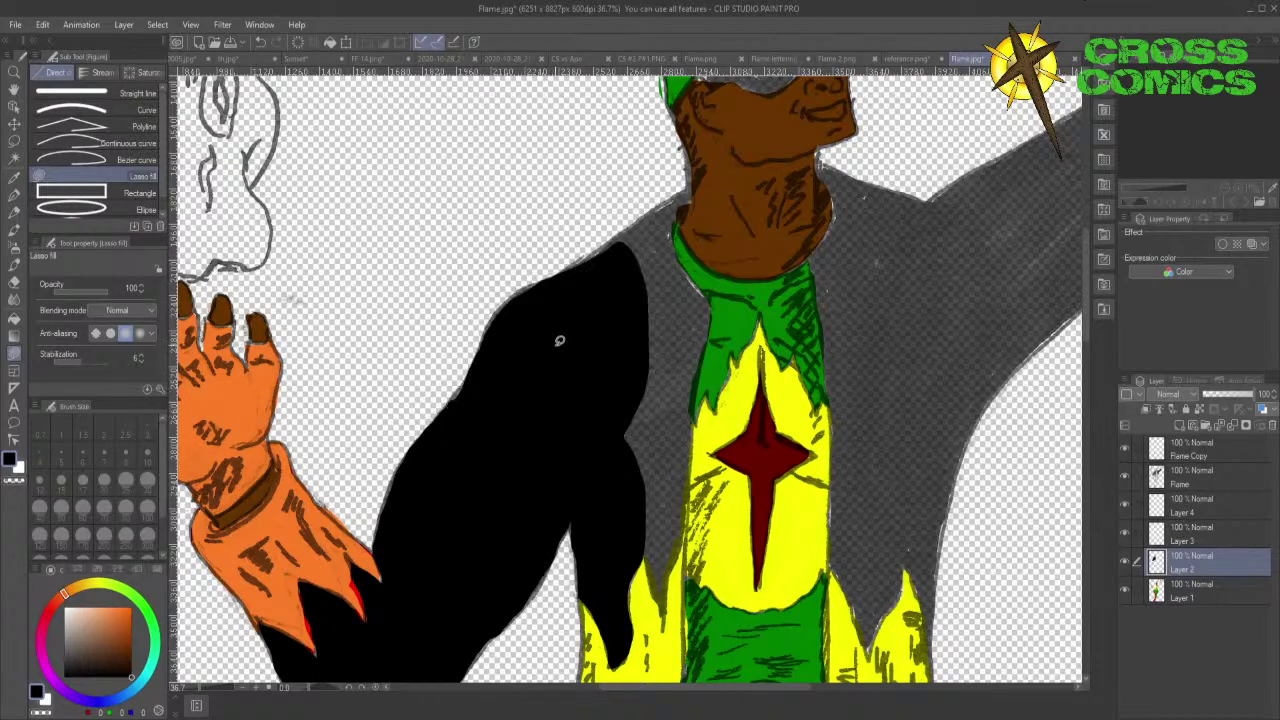
pyautogui.moveTo(612, 257)
pyautogui.mouseDown()
pyautogui.moveTo(573, 265)
pyautogui.moveTo(617, 234)
pyautogui.mouseUp()
pyautogui.moveTo(690, 198)
pyautogui.mouseDown()
pyautogui.moveTo(679, 252)
pyautogui.moveTo(714, 316)
pyautogui.moveTo(687, 387)
pyautogui.moveTo(659, 395)
pyautogui.moveTo(616, 332)
pyautogui.moveTo(616, 260)
pyautogui.mouseUp()
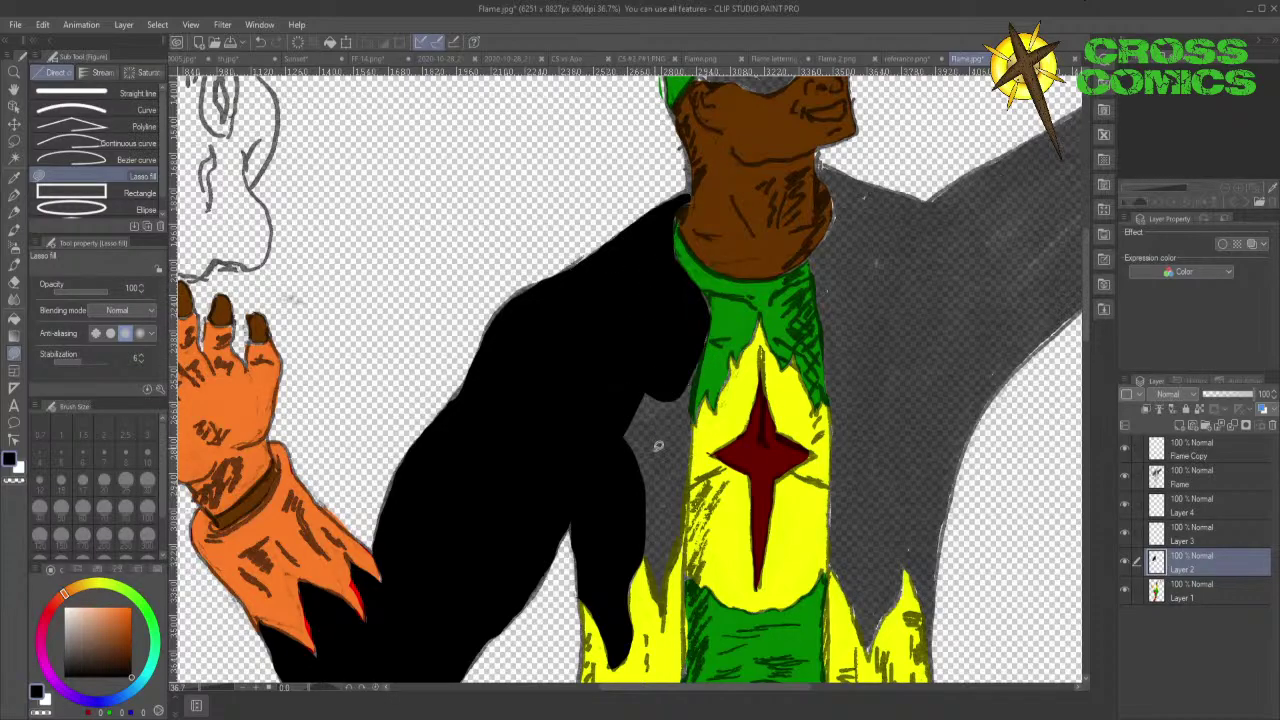
pyautogui.moveTo(640, 537)
pyautogui.mouseDown()
pyautogui.moveTo(665, 608)
pyautogui.moveTo(676, 550)
pyautogui.mouseUp()
pyautogui.moveTo(690, 483)
pyautogui.mouseDown()
pyautogui.moveTo(703, 355)
pyautogui.moveTo(685, 309)
pyautogui.moveTo(628, 338)
pyautogui.moveTo(599, 437)
pyautogui.moveTo(638, 545)
pyautogui.mouseUp()
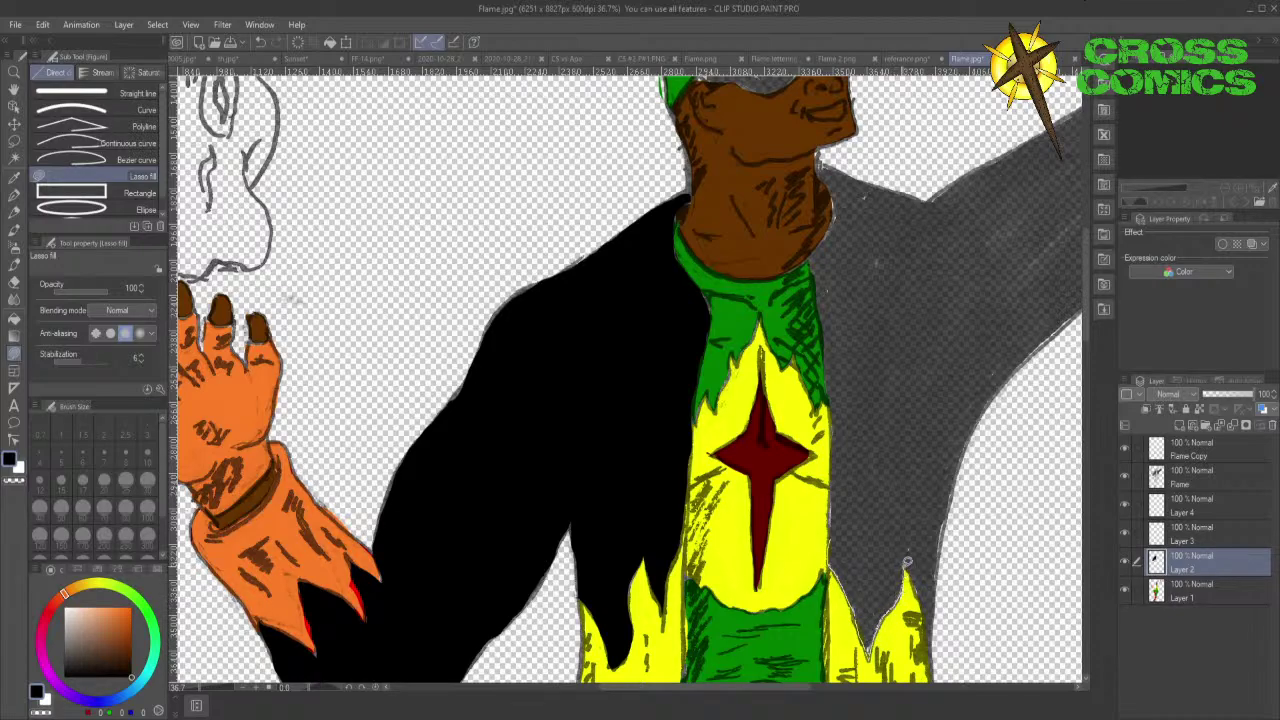
# - Lasso-fill the jacket on the raised-arm side in black, from the yellow flame trim up across the chest to the neck and shoulder
pyautogui.moveTo(911, 568)
pyautogui.mouseDown()
pyautogui.moveTo(926, 602)
pyautogui.moveTo(933, 569)
pyautogui.moveTo(914, 429)
pyautogui.moveTo(881, 410)
pyautogui.moveTo(861, 431)
pyautogui.moveTo(832, 541)
pyautogui.mouseUp()
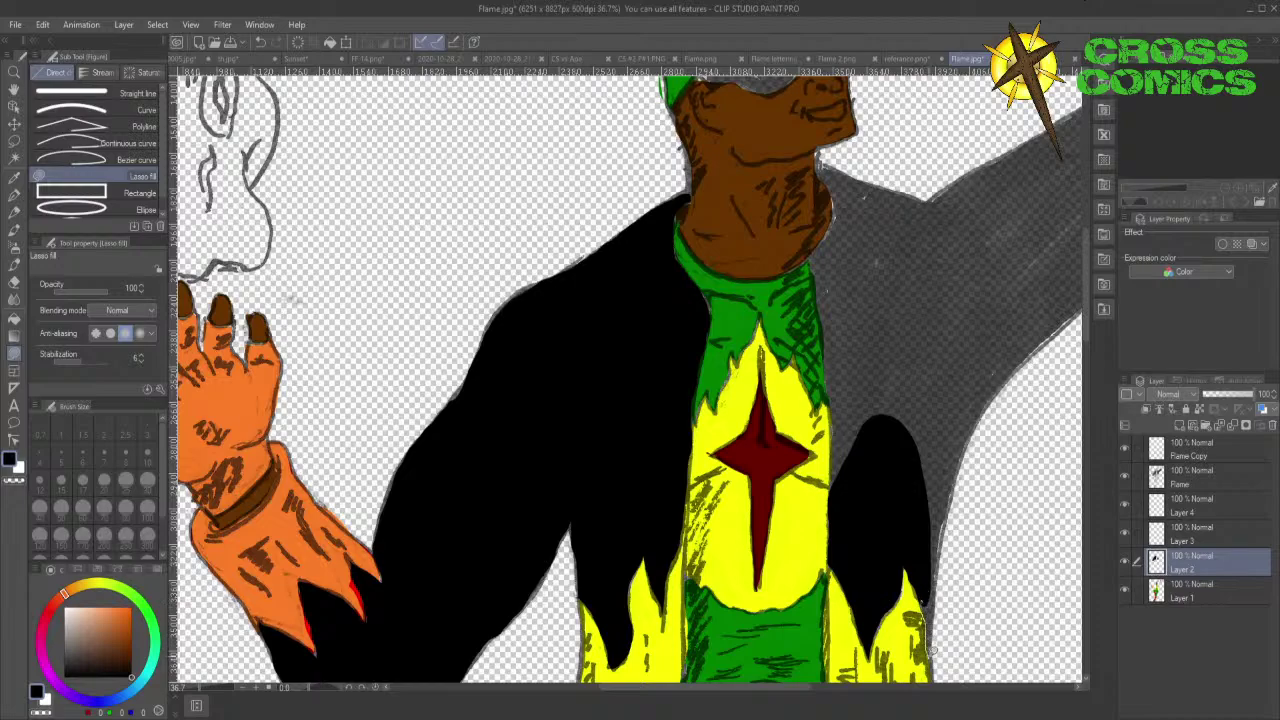
pyautogui.moveTo(932, 648)
pyautogui.mouseDown()
pyautogui.moveTo(970, 363)
pyautogui.moveTo(953, 305)
pyautogui.moveTo(911, 321)
pyautogui.moveTo(876, 406)
pyautogui.moveTo(864, 491)
pyautogui.mouseUp()
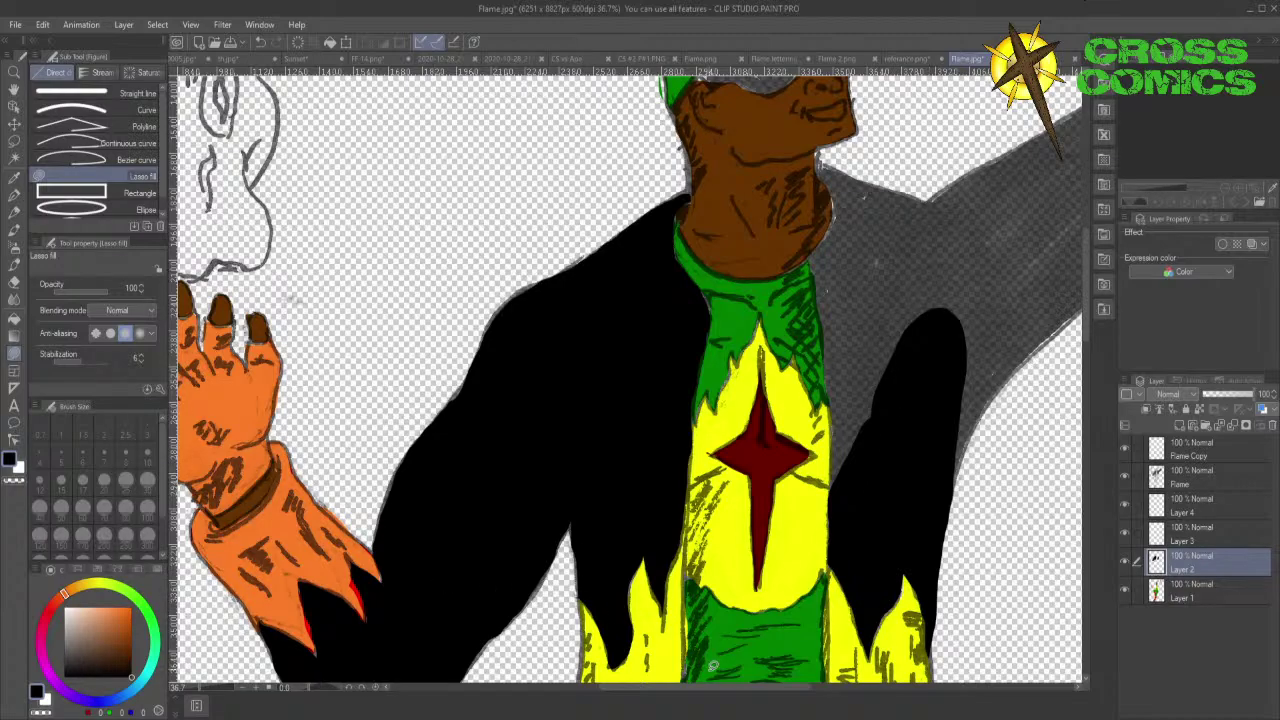
pyautogui.moveTo(703, 694); pyautogui.dragTo(788, 694)
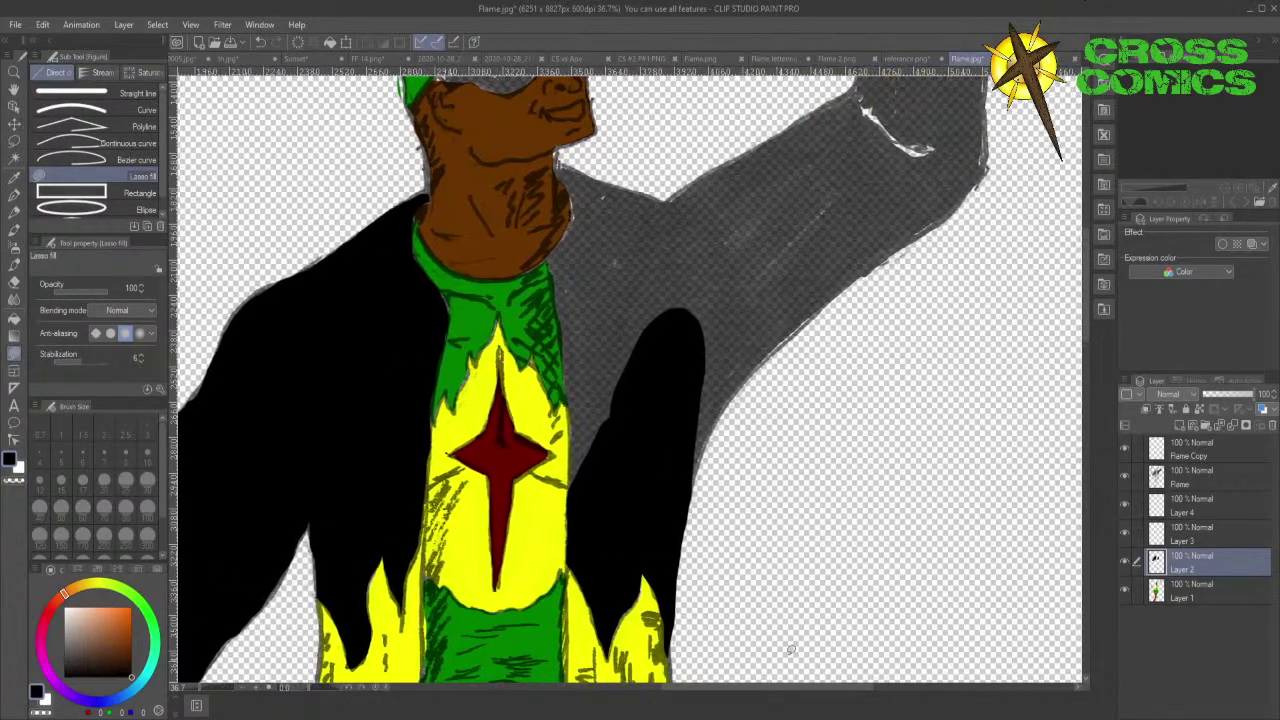
pyautogui.moveTo(1085, 326); pyautogui.dragTo(1080, 290)
pyautogui.moveTo(626, 543)
pyautogui.mouseDown()
pyautogui.moveTo(572, 644)
pyautogui.moveTo(572, 539)
pyautogui.moveTo(549, 410)
pyautogui.moveTo(644, 352)
pyautogui.moveTo(678, 393)
pyautogui.moveTo(681, 482)
pyautogui.moveTo(647, 552)
pyautogui.mouseUp()
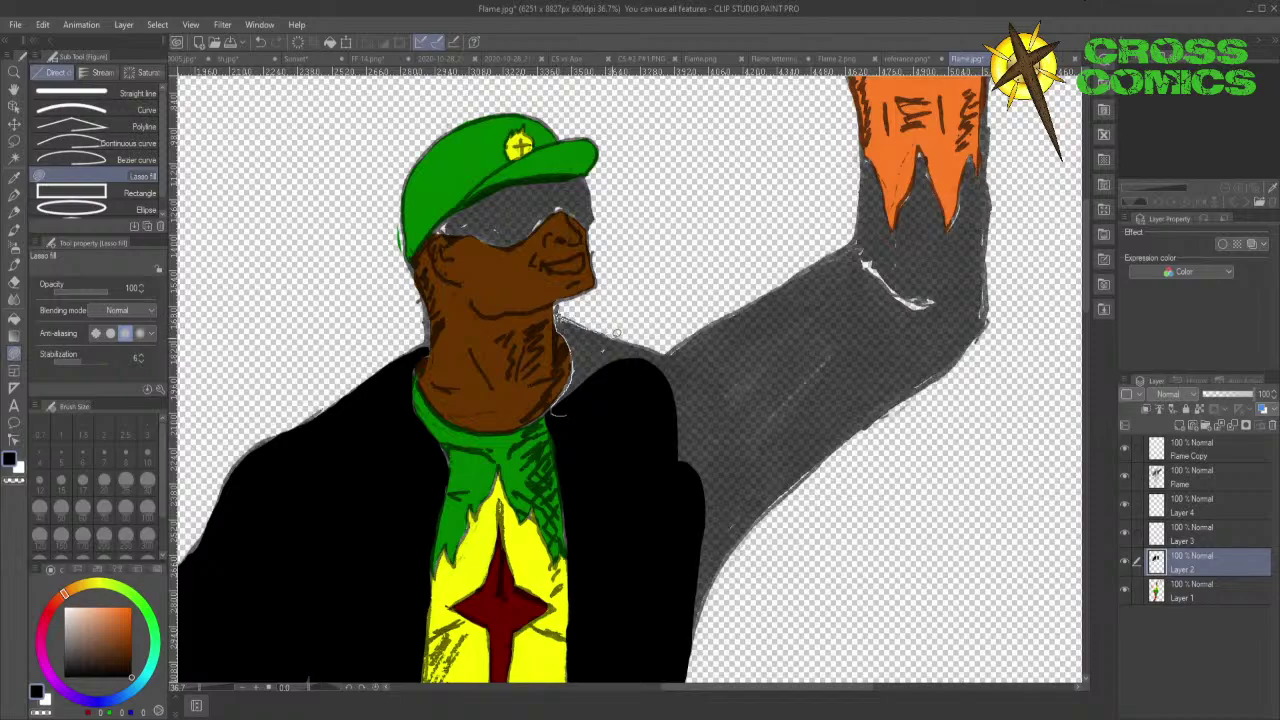
pyautogui.moveTo(617, 333)
pyautogui.mouseDown()
pyautogui.moveTo(672, 363)
pyautogui.moveTo(661, 416)
pyautogui.moveTo(593, 437)
pyautogui.moveTo(558, 397)
pyautogui.moveTo(599, 356)
pyautogui.mouseUp()
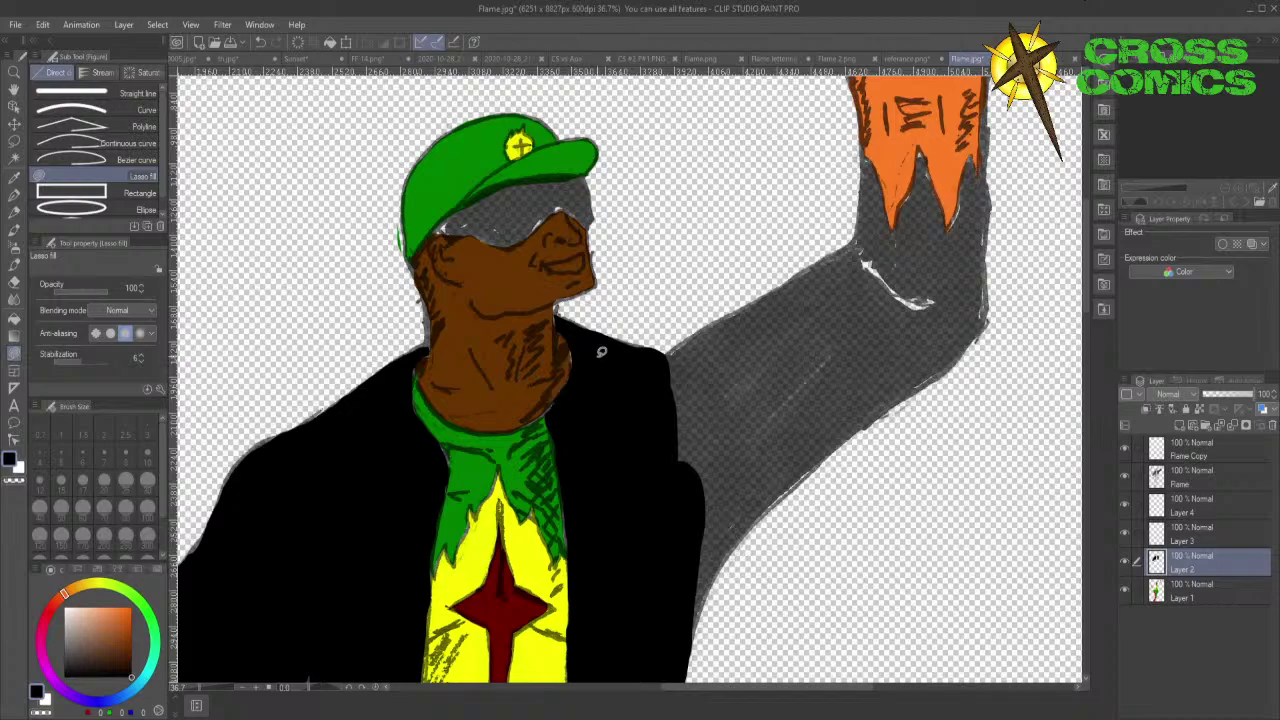
# - Lasso-fill the raised arm's upper sleeve in black, from the armpit and shoulder toward the elbow
pyautogui.moveTo(692, 490)
pyautogui.mouseDown()
pyautogui.moveTo(693, 643)
pyautogui.moveTo(734, 538)
pyautogui.moveTo(879, 404)
pyautogui.moveTo(895, 329)
pyautogui.moveTo(858, 293)
pyautogui.moveTo(777, 313)
pyautogui.moveTo(693, 448)
pyautogui.moveTo(737, 496)
pyautogui.moveTo(719, 561)
pyautogui.moveTo(827, 448)
pyautogui.moveTo(848, 402)
pyautogui.moveTo(743, 451)
pyautogui.mouseUp()
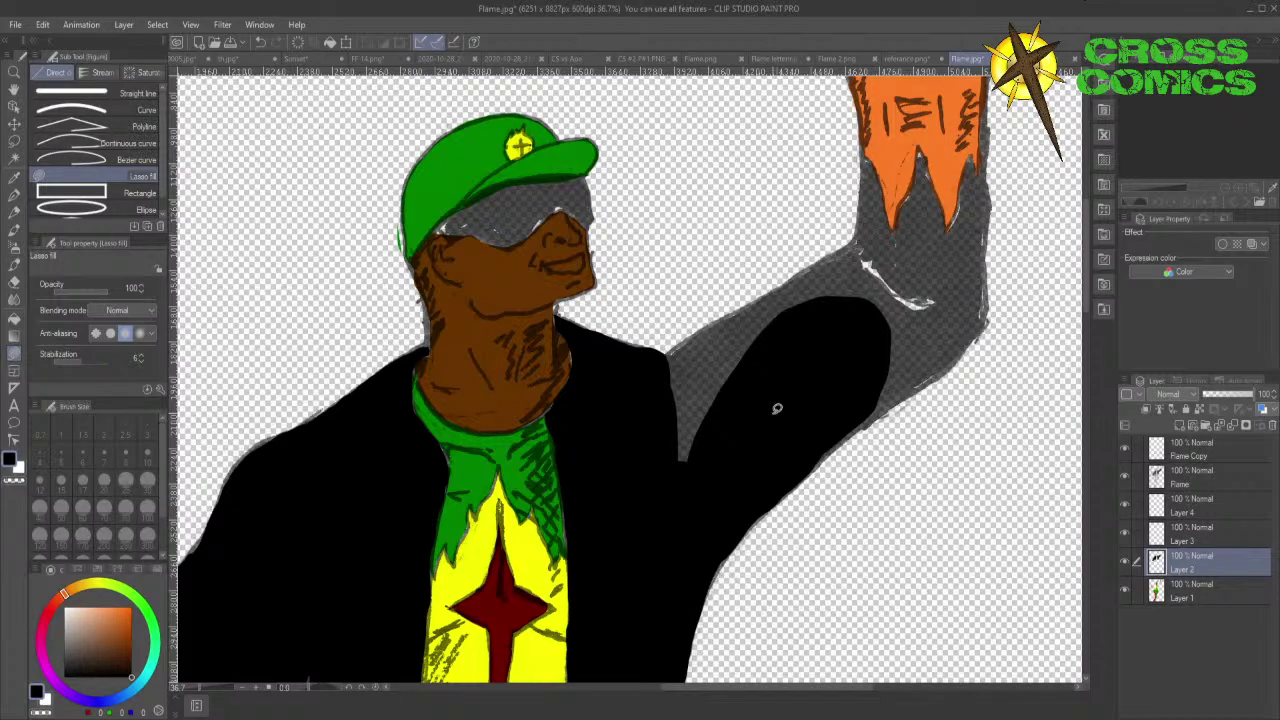
pyautogui.moveTo(787, 364)
pyautogui.mouseDown()
pyautogui.moveTo(718, 469)
pyautogui.moveTo(671, 465)
pyautogui.moveTo(669, 349)
pyautogui.mouseUp()
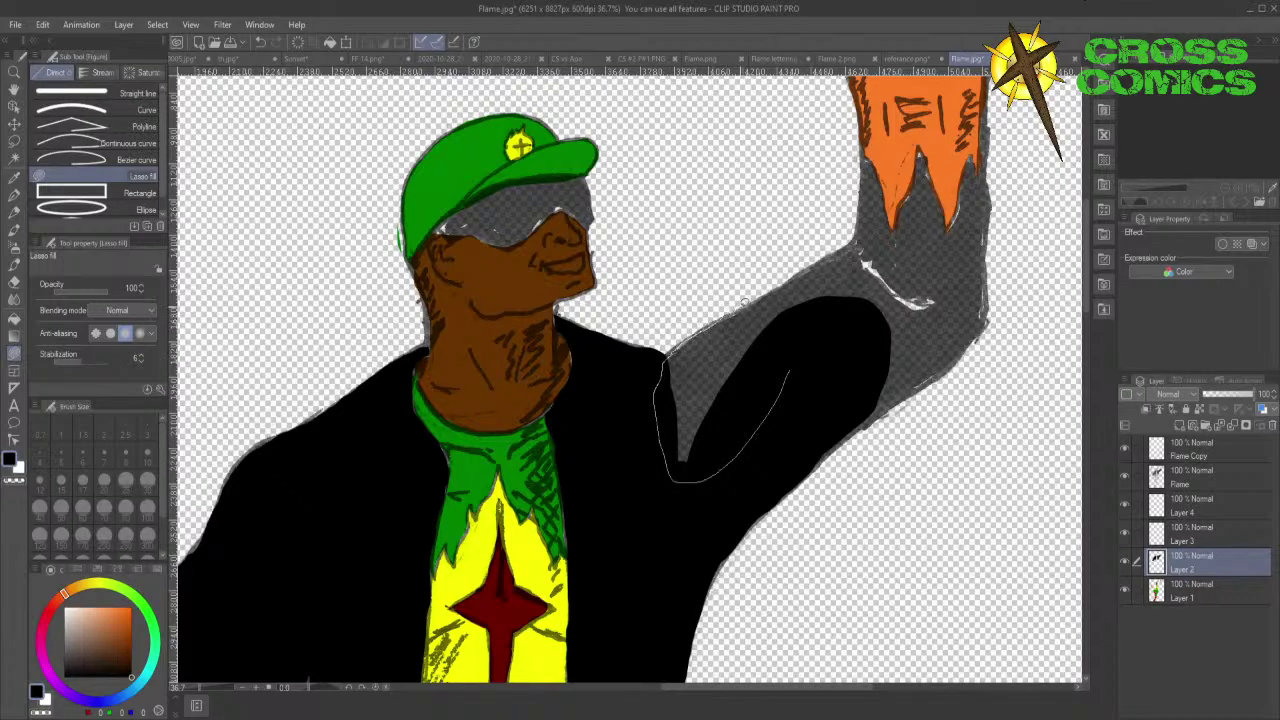
pyautogui.moveTo(744, 302)
pyautogui.mouseDown()
pyautogui.moveTo(760, 292)
pyautogui.moveTo(788, 360)
pyautogui.mouseUp()
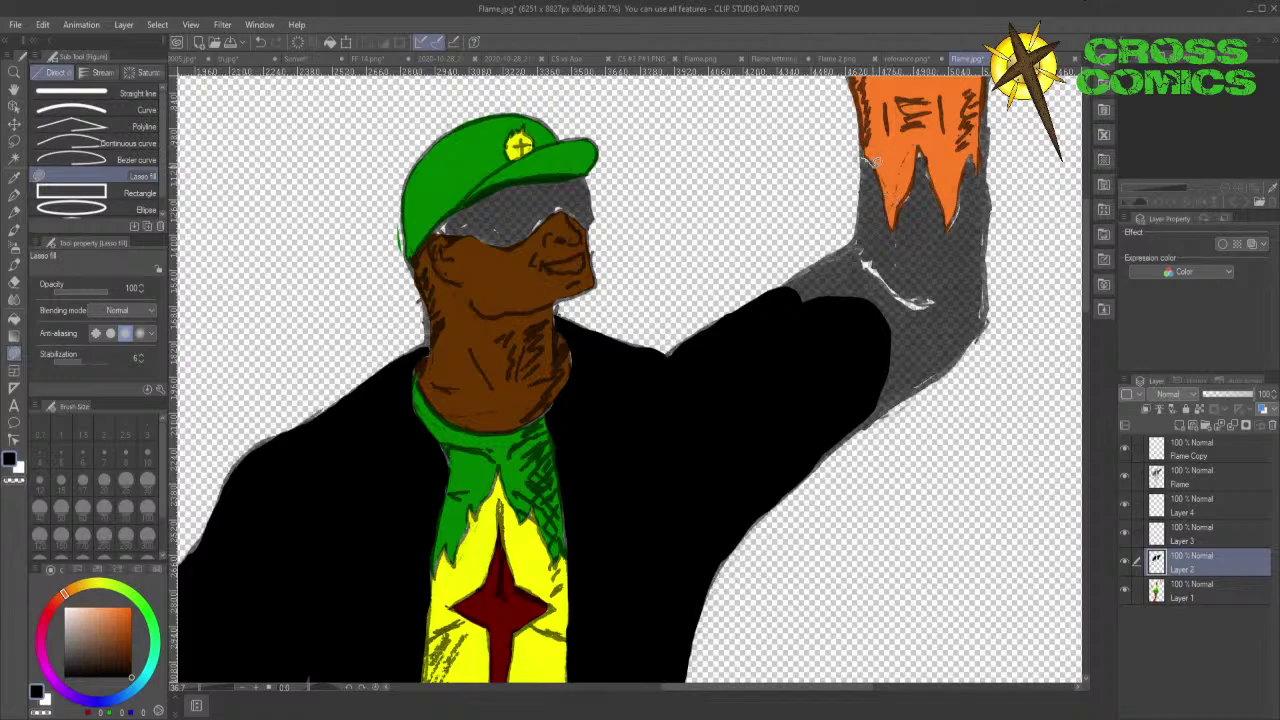
# - Lasso-fill the raised arm's elbow and forearm in black up to the points of the orange glove cuff
pyautogui.moveTo(890, 222)
pyautogui.mouseDown()
pyautogui.moveTo(922, 298)
pyautogui.moveTo(904, 339)
pyautogui.moveTo(859, 363)
pyautogui.moveTo(808, 353)
pyautogui.moveTo(779, 293)
pyautogui.moveTo(859, 156)
pyautogui.moveTo(816, 262)
pyautogui.moveTo(857, 232)
pyautogui.moveTo(864, 152)
pyautogui.mouseUp()
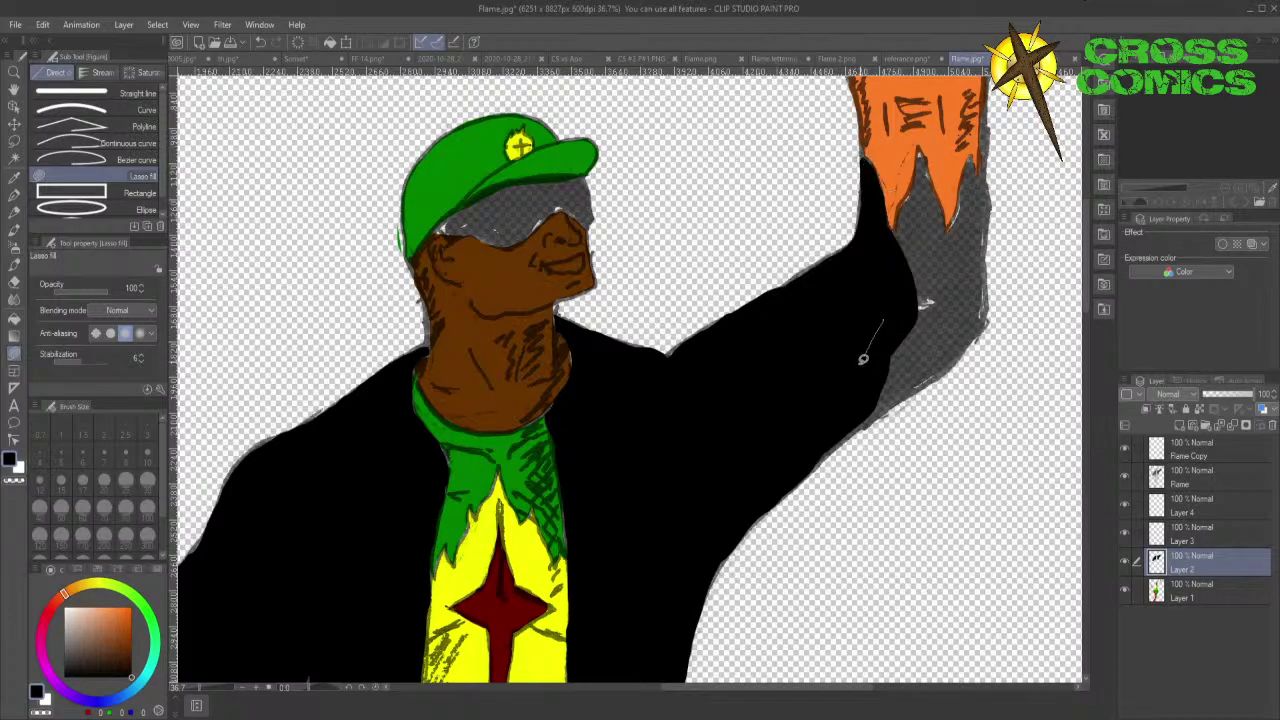
pyautogui.moveTo(863, 359)
pyautogui.mouseDown()
pyautogui.moveTo(812, 458)
pyautogui.moveTo(941, 373)
pyautogui.moveTo(990, 315)
pyautogui.moveTo(981, 291)
pyautogui.moveTo(893, 288)
pyautogui.mouseUp()
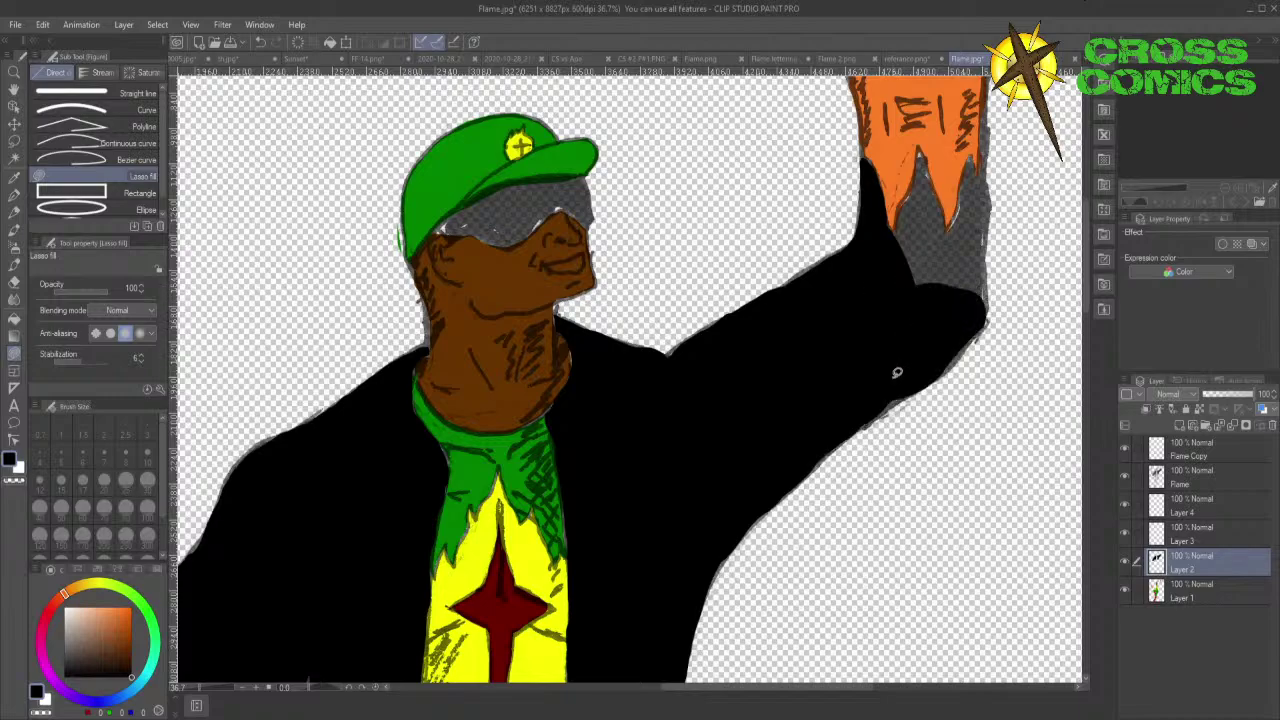
pyautogui.moveTo(874, 407)
pyautogui.mouseDown()
pyautogui.moveTo(908, 398)
pyautogui.moveTo(905, 378)
pyautogui.mouseUp()
pyautogui.moveTo(949, 332); pyautogui.dragTo(938, 366)
pyautogui.moveTo(948, 372); pyautogui.dragTo(982, 312)
pyautogui.moveTo(897, 246)
pyautogui.mouseDown()
pyautogui.moveTo(921, 147)
pyautogui.moveTo(951, 245)
pyautogui.moveTo(935, 299)
pyautogui.moveTo(894, 316)
pyautogui.moveTo(888, 268)
pyautogui.moveTo(943, 236)
pyautogui.moveTo(973, 157)
pyautogui.moveTo(994, 190)
pyautogui.moveTo(990, 298)
pyautogui.moveTo(969, 316)
pyautogui.moveTo(932, 278)
pyautogui.moveTo(938, 238)
pyautogui.mouseUp()
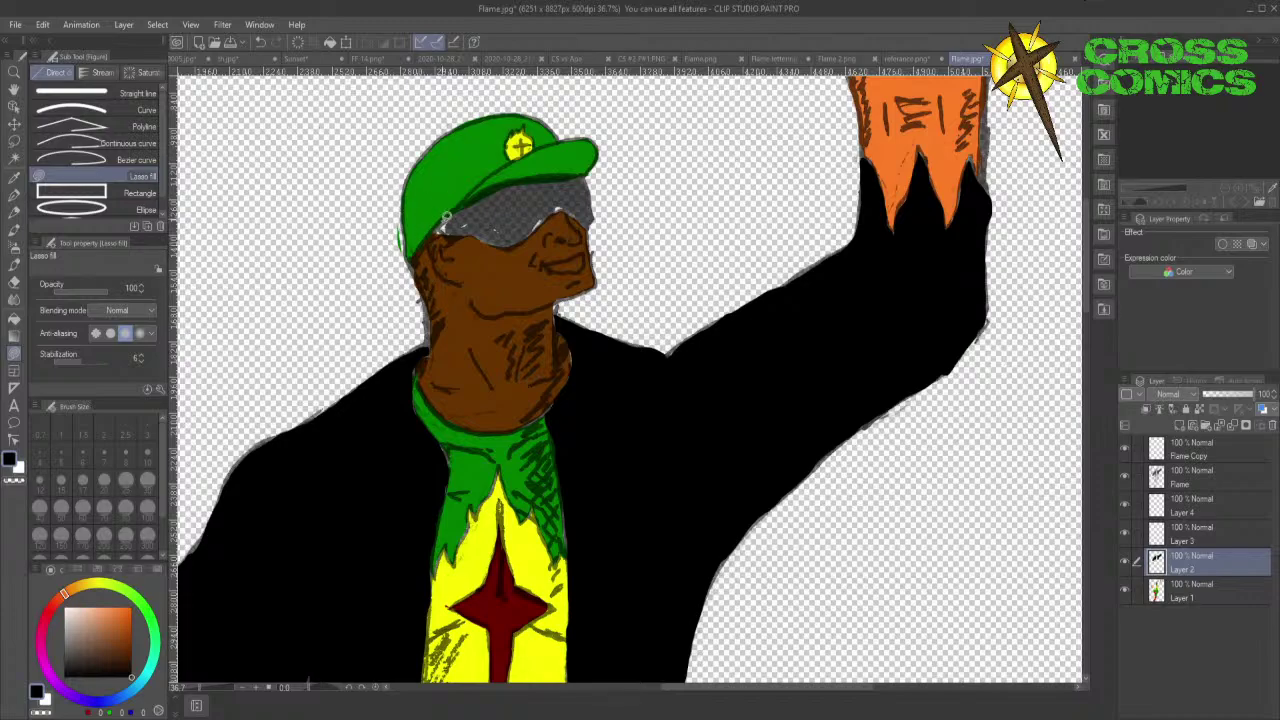
# - Lasso-fill the sunglasses in black across both lenses, and touch up the black jacket edge beside the neck
pyautogui.moveTo(432, 233)
pyautogui.mouseDown()
pyautogui.moveTo(434, 254)
pyautogui.moveTo(470, 232)
pyautogui.moveTo(512, 243)
pyautogui.moveTo(549, 198)
pyautogui.moveTo(538, 184)
pyautogui.moveTo(497, 186)
pyautogui.moveTo(428, 238)
pyautogui.mouseUp()
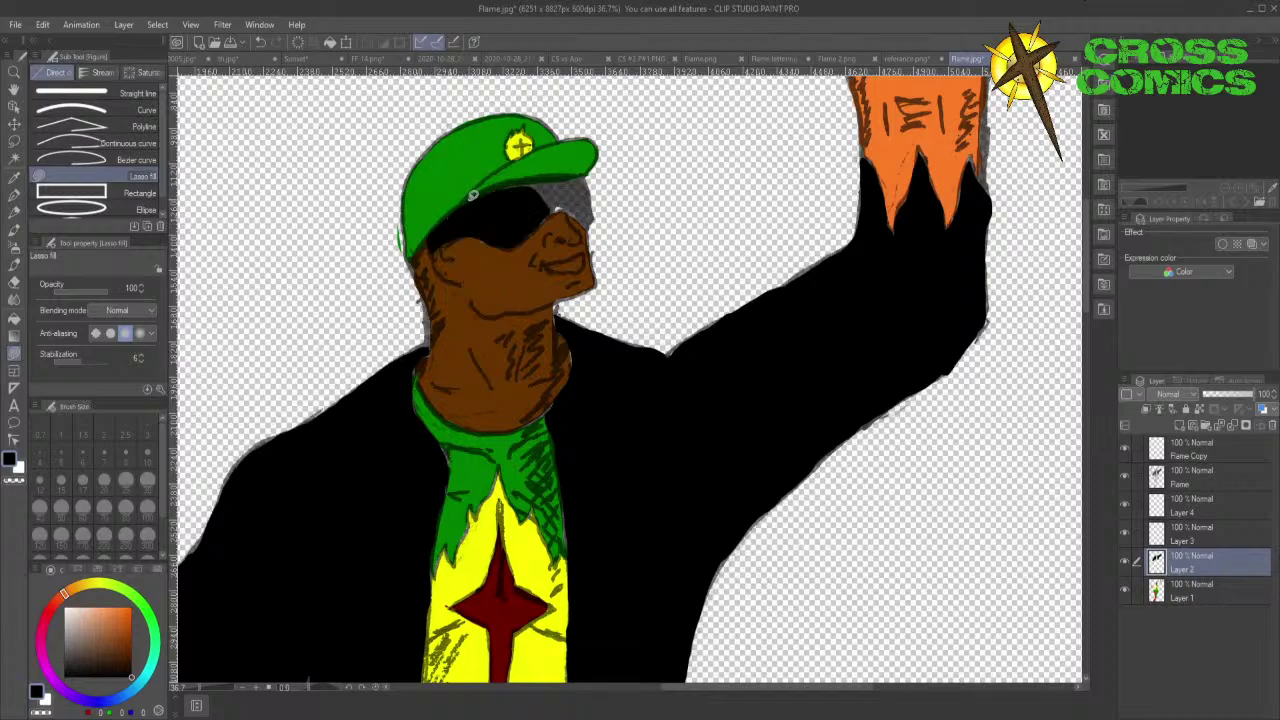
pyautogui.moveTo(503, 197)
pyautogui.mouseDown()
pyautogui.moveTo(591, 180)
pyautogui.moveTo(592, 219)
pyautogui.moveTo(572, 203)
pyautogui.moveTo(520, 201)
pyautogui.mouseUp()
pyautogui.moveTo(548, 183)
pyautogui.mouseDown()
pyautogui.moveTo(587, 172)
pyautogui.moveTo(591, 186)
pyautogui.moveTo(556, 212)
pyautogui.moveTo(584, 218)
pyautogui.moveTo(578, 195)
pyautogui.mouseUp()
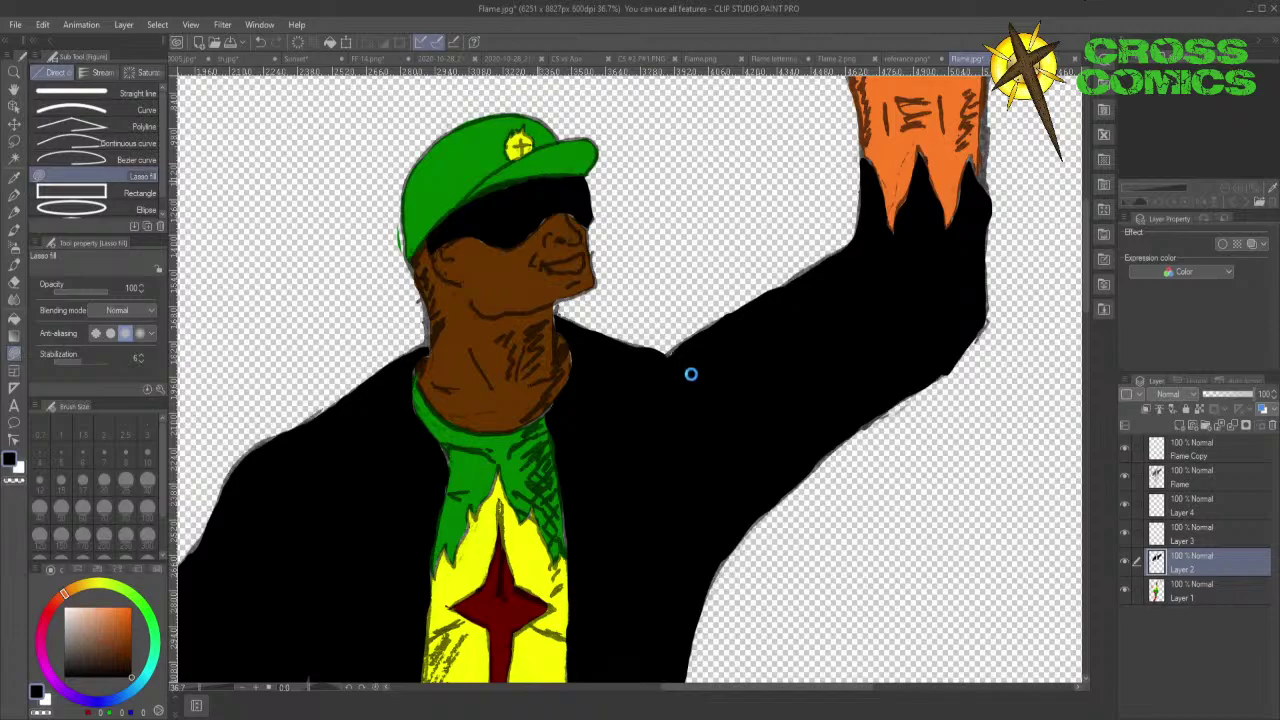
pyautogui.moveTo(583, 370)
pyautogui.mouseDown()
pyautogui.moveTo(576, 386)
pyautogui.moveTo(570, 337)
pyautogui.mouseUp()
pyautogui.moveTo(572, 332)
pyautogui.mouseDown()
pyautogui.moveTo(558, 312)
pyautogui.moveTo(577, 311)
pyautogui.mouseUp()
# - Erase the stray color outside the cap and neck outlines with the kneaded eraser at brush size 24.5, working on Layer 1
pyautogui.click(1188, 478)
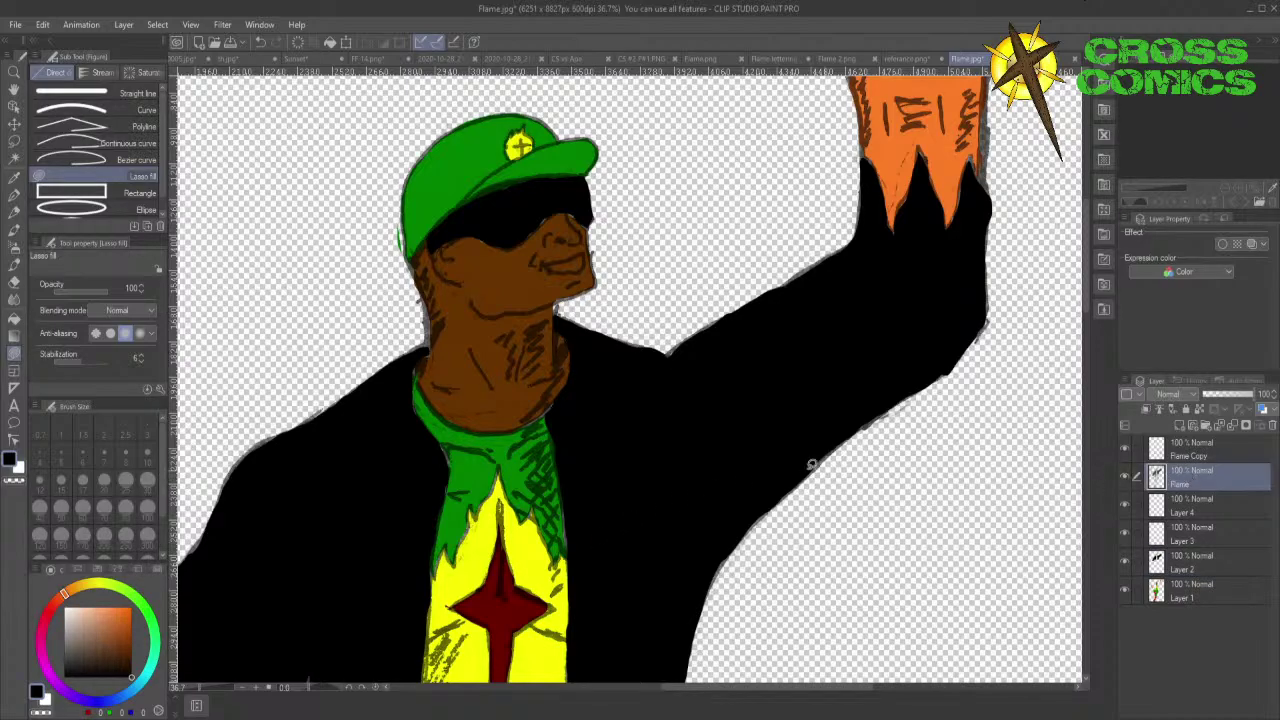
pyautogui.click(15, 284)
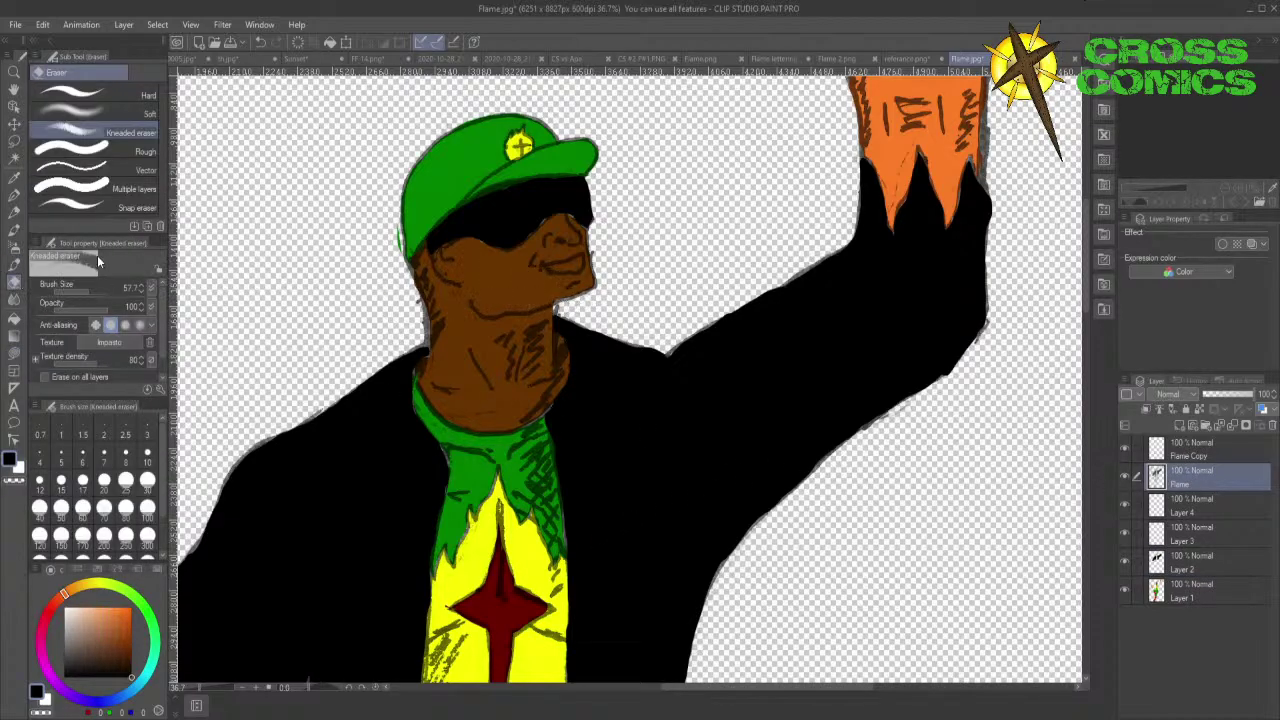
pyautogui.click(84, 290)
pyautogui.click(1190, 592)
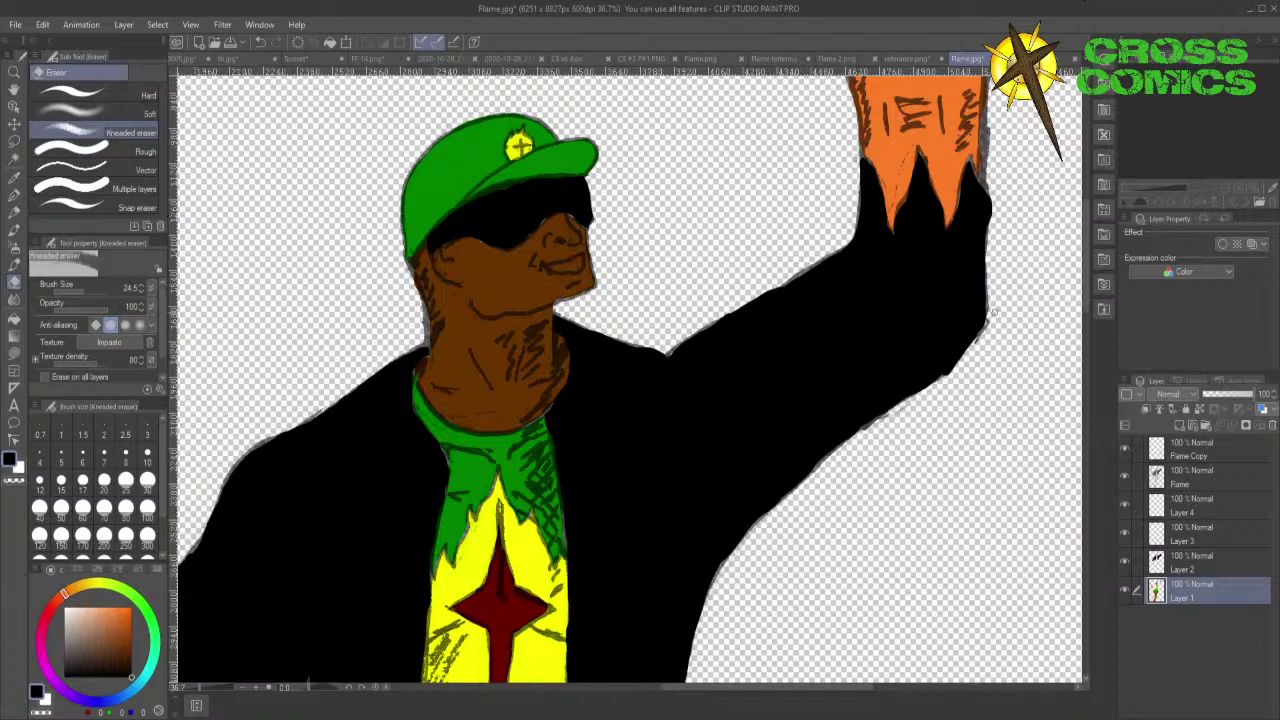
# - Sample the raised glove's orange and touch up the raised hand's color and edges on Layer 1 and the Flame layer
pyautogui.click(1185, 477)
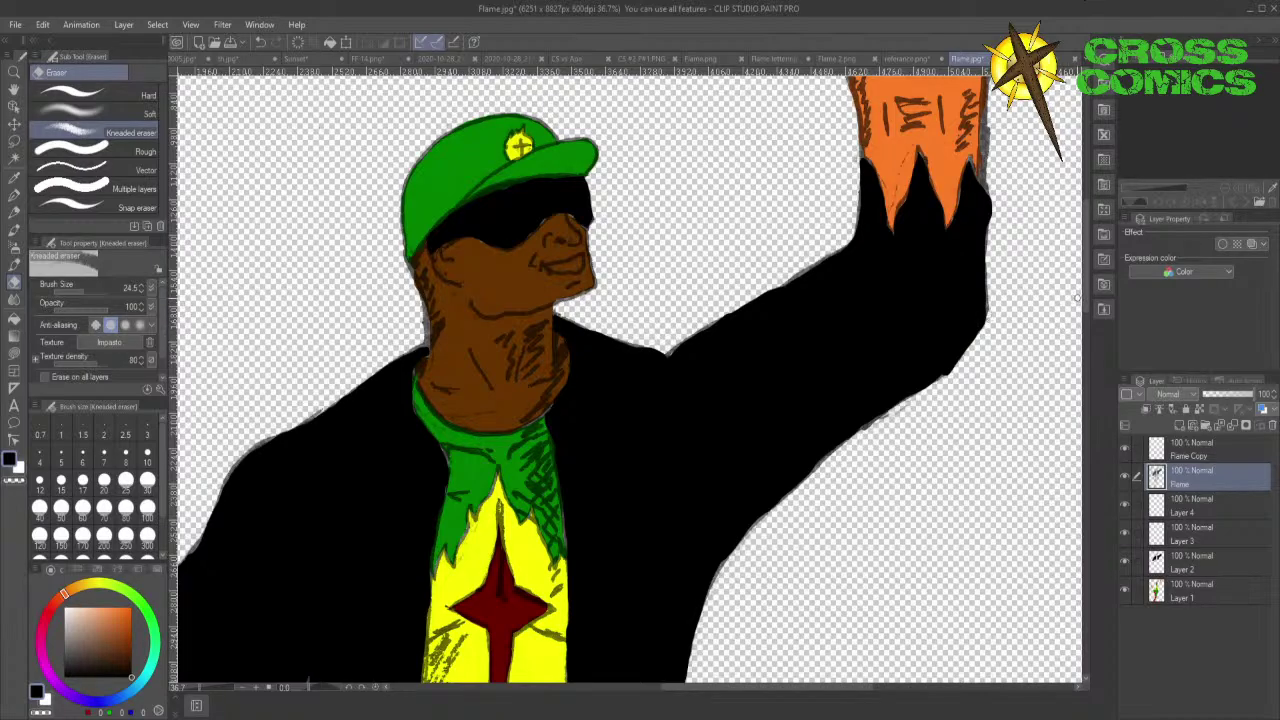
pyautogui.moveTo(1084, 305); pyautogui.dragTo(1084, 260)
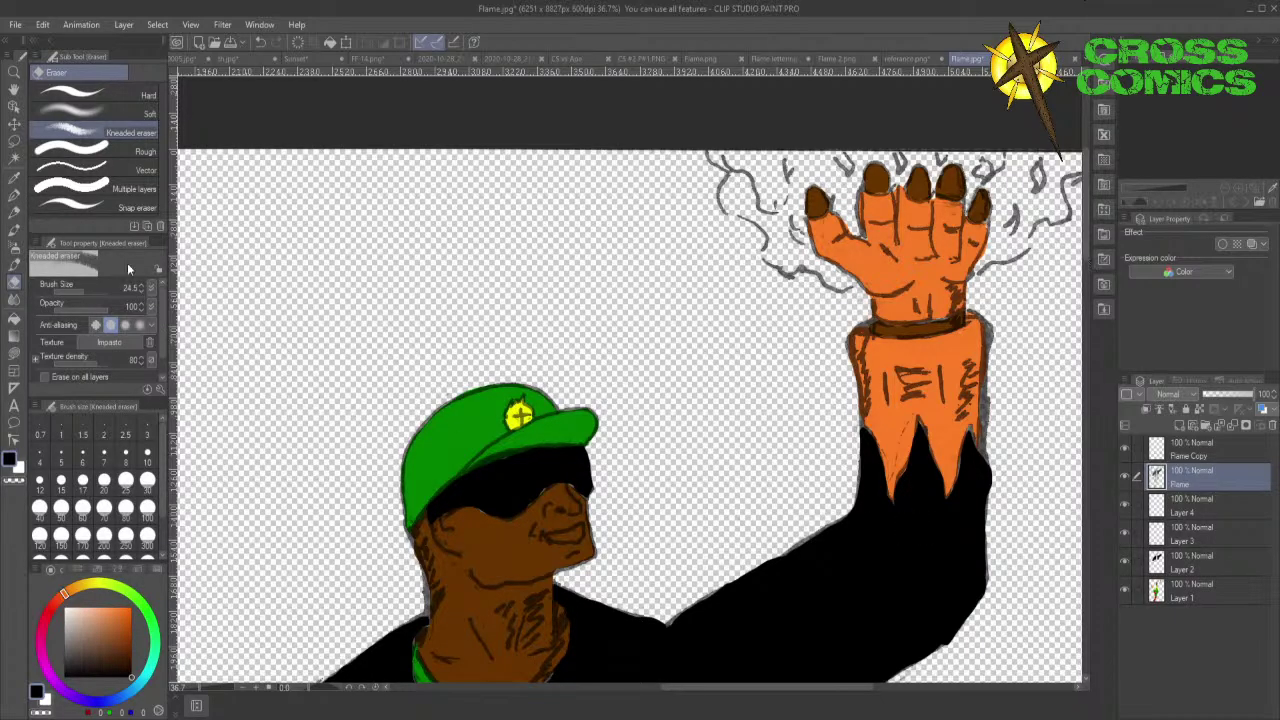
pyautogui.click(14, 176)
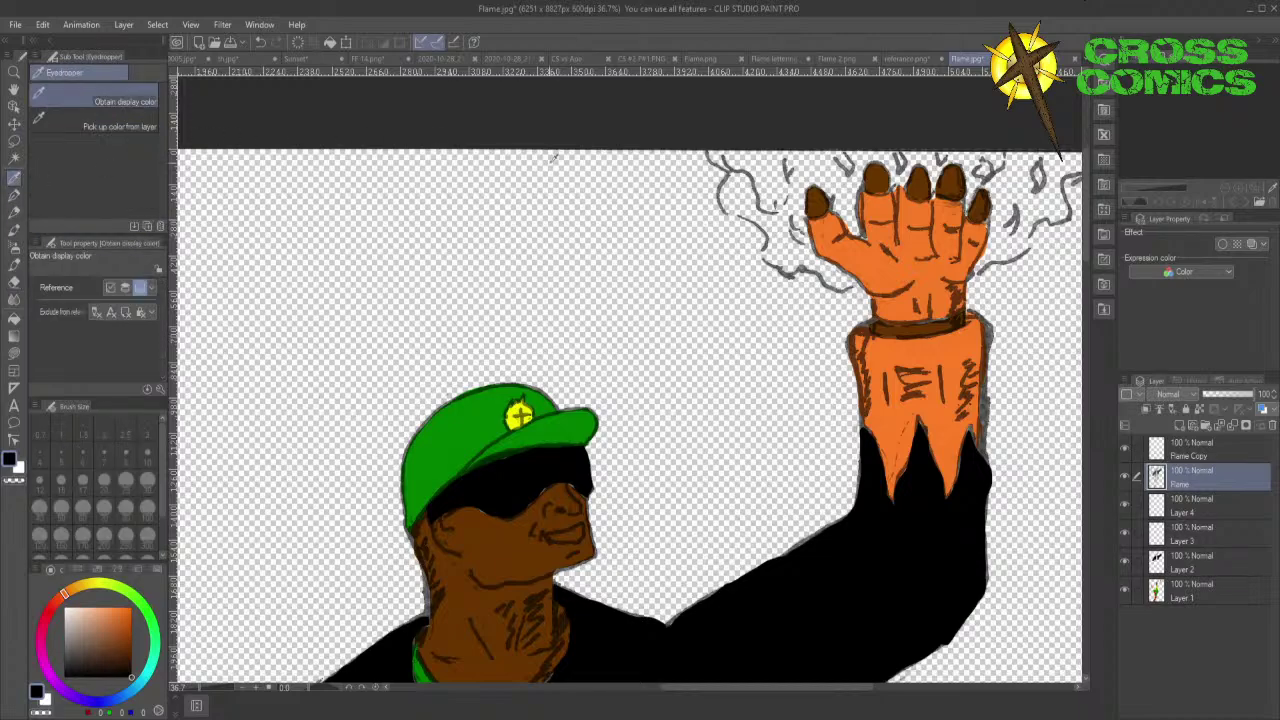
pyautogui.click(894, 342)
pyautogui.click(14, 353)
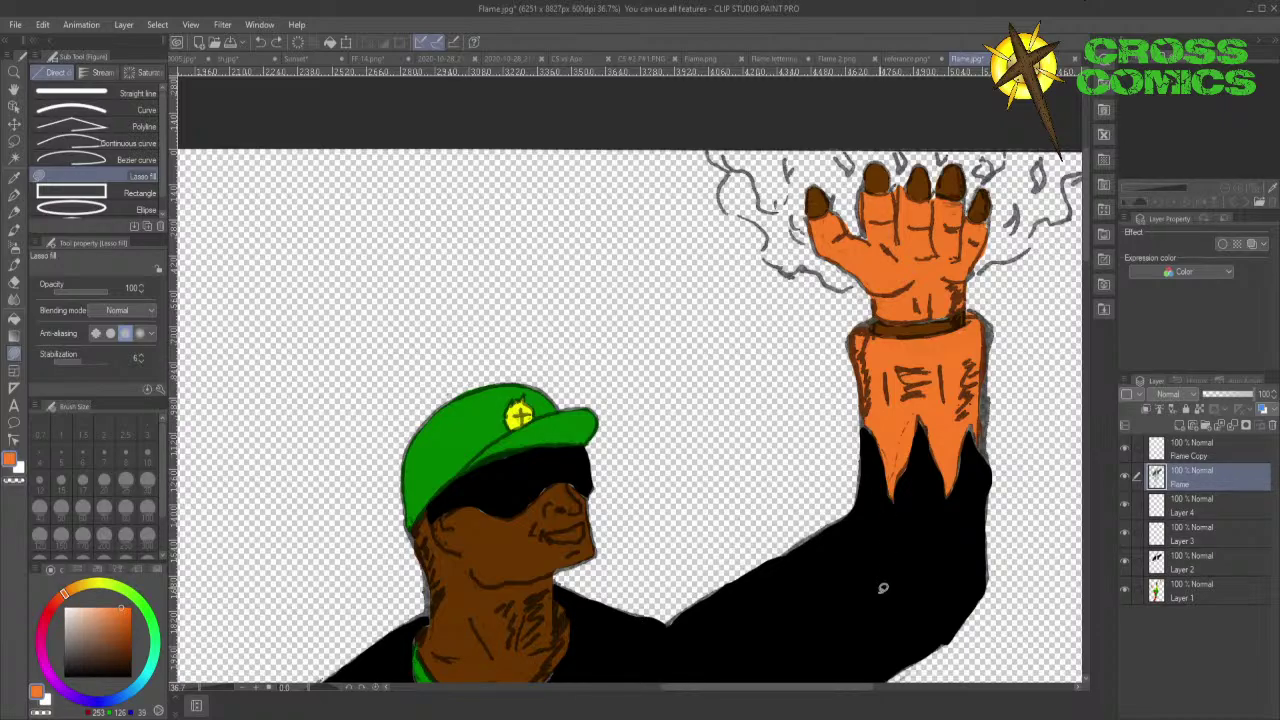
pyautogui.click(1185, 595)
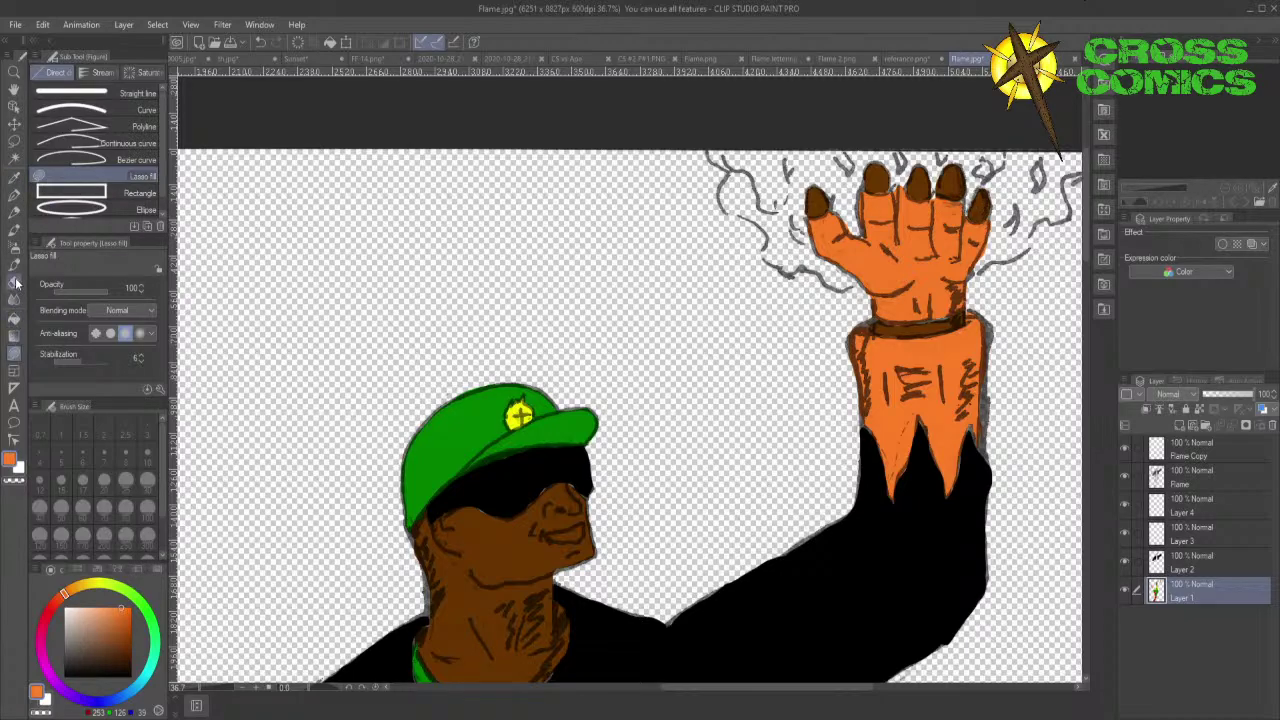
pyautogui.click(14, 282)
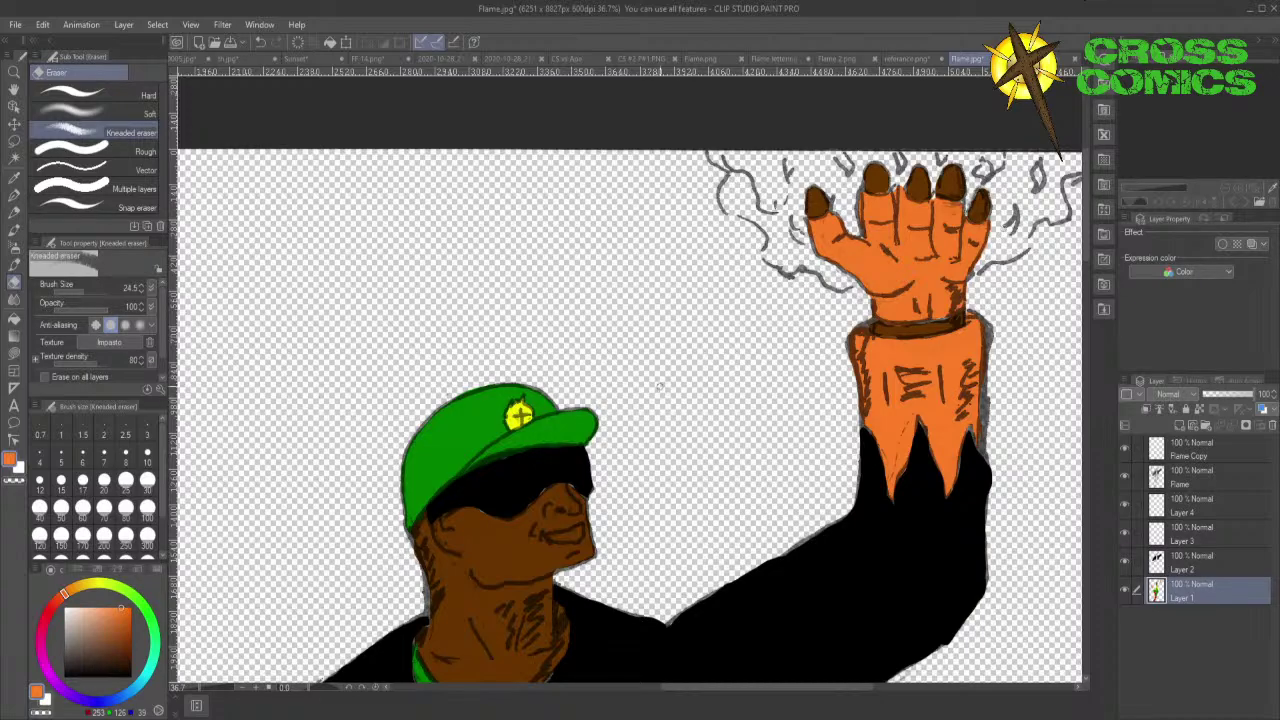
pyautogui.click(1211, 470)
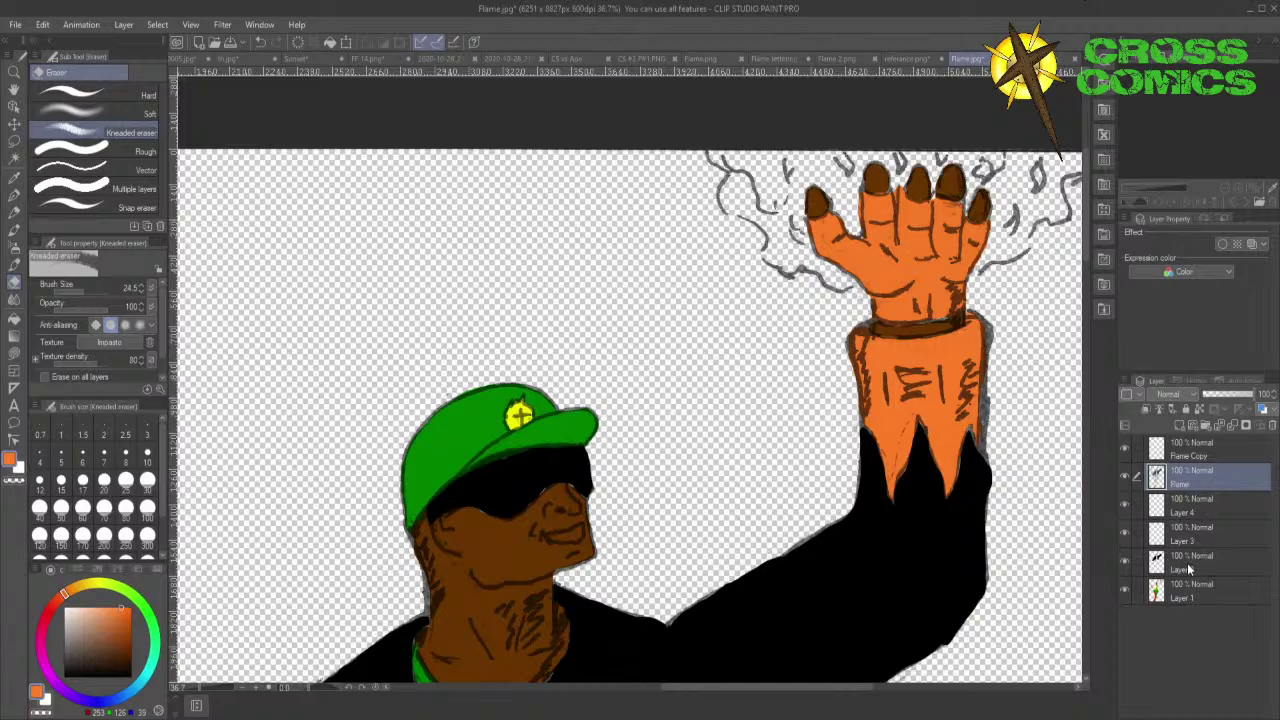
pyautogui.click(1196, 592)
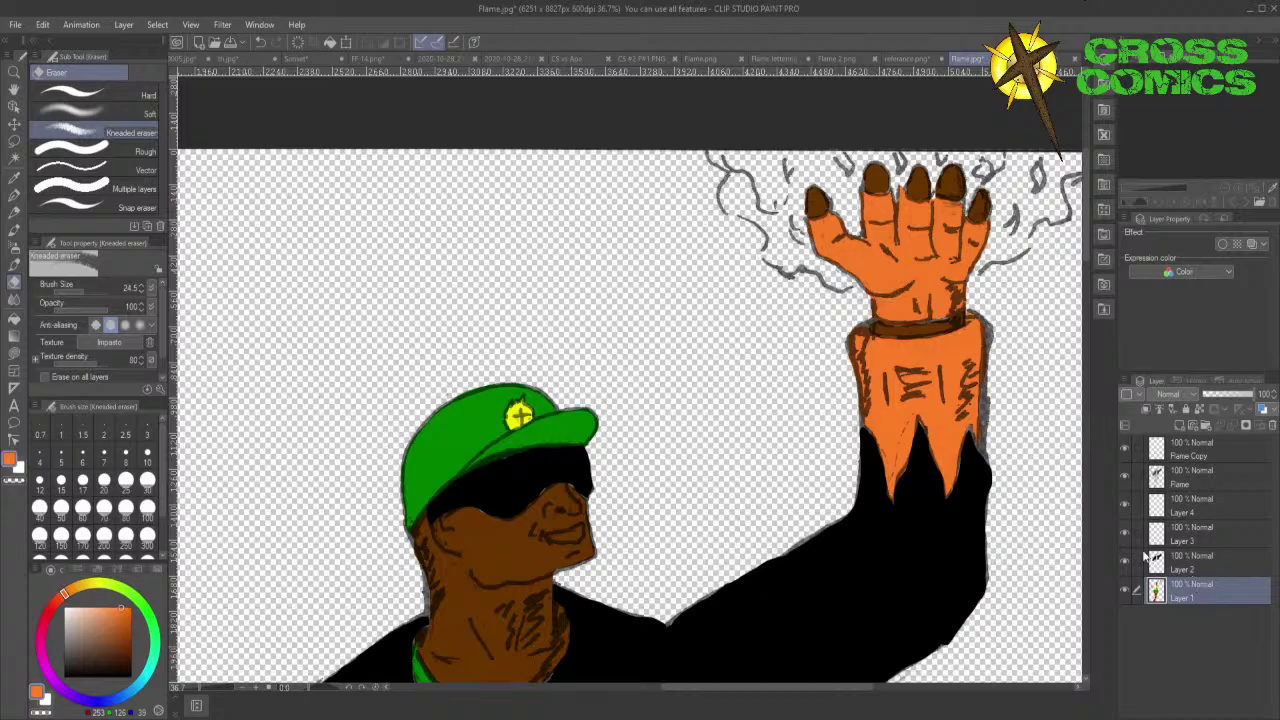
# - Lasso-fill the character's teeth in white on Layer 1
pyautogui.click(16, 469)
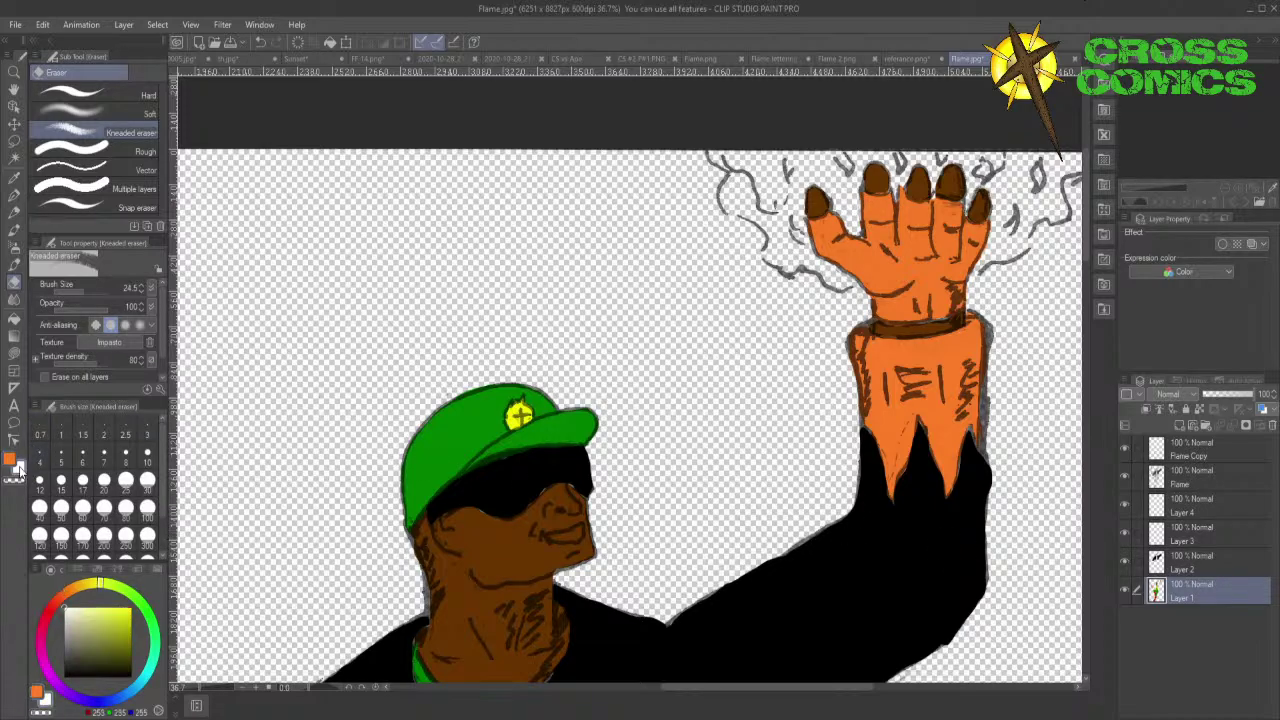
pyautogui.click(13, 356)
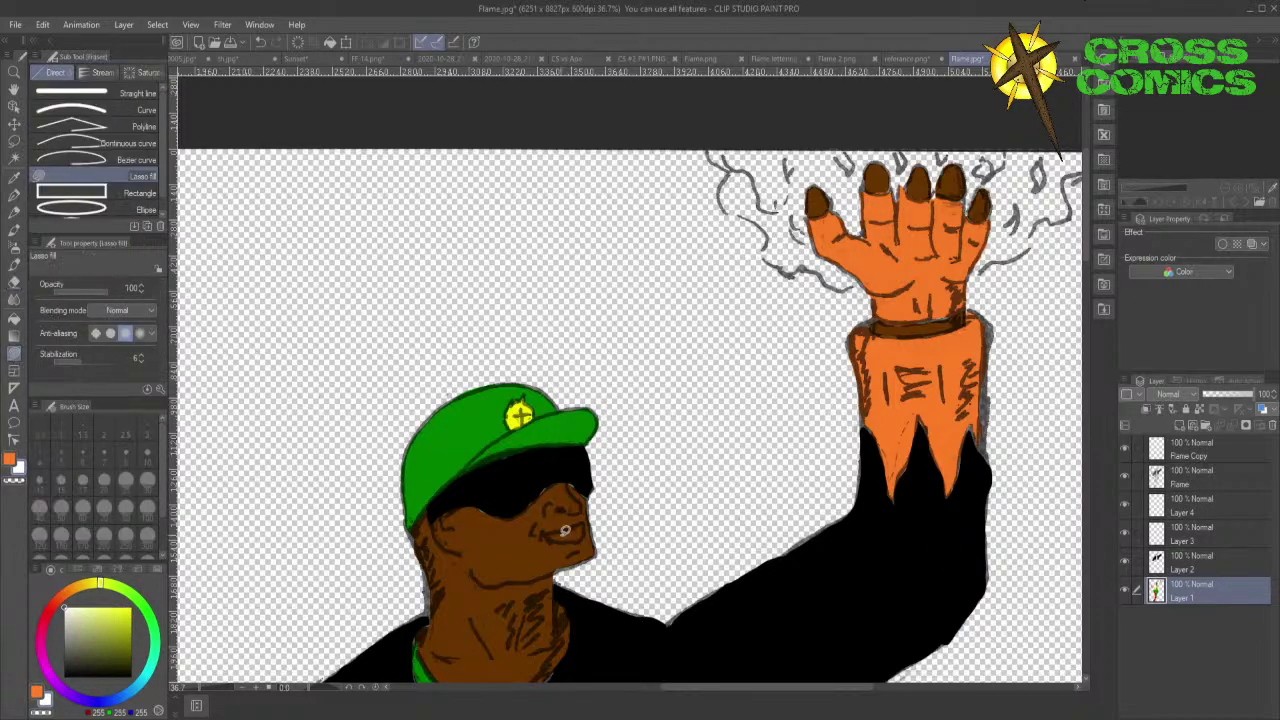
pyautogui.moveTo(556, 528)
pyautogui.mouseDown()
pyautogui.moveTo(588, 515)
pyautogui.moveTo(580, 540)
pyautogui.moveTo(550, 527)
pyautogui.mouseUp()
pyautogui.scroll(-2, 680, 463)
pyautogui.scroll(-2, 683, 464)
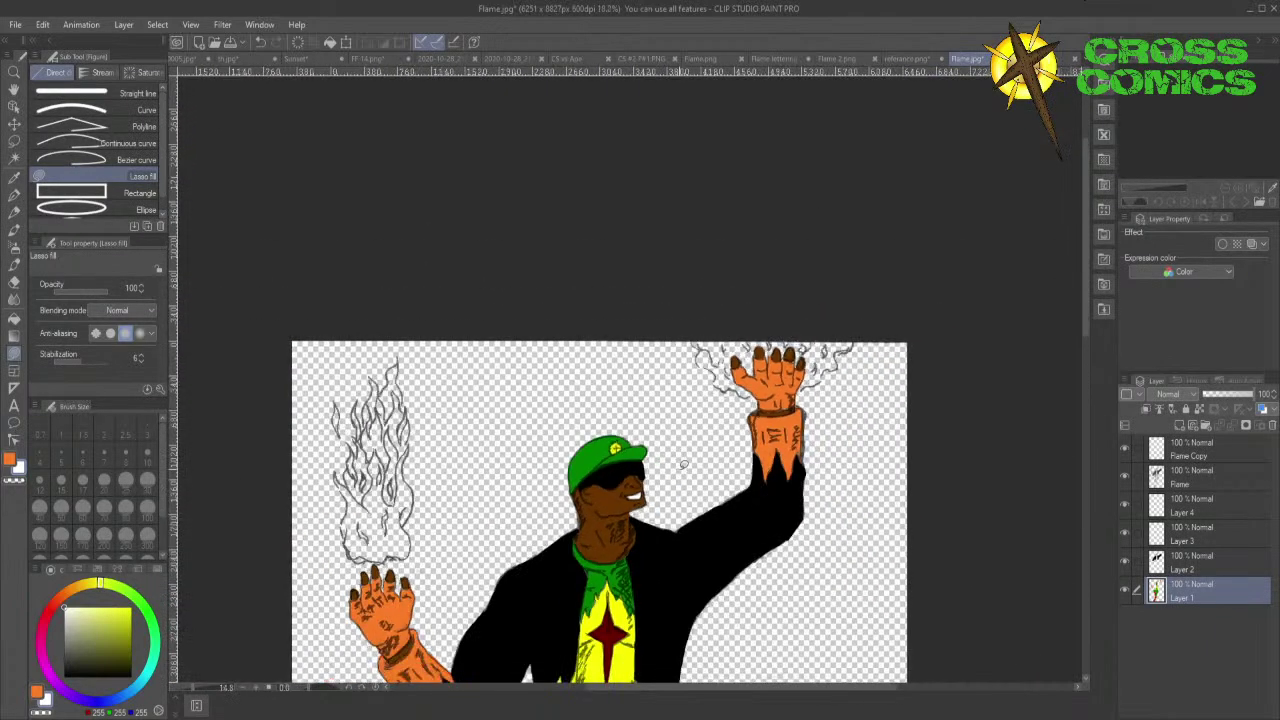
# - Lock Layer 1 and Layer 2 to protect the flat colors and the black jacket fill
pyautogui.moveTo(1088, 293)
pyautogui.mouseDown()
pyautogui.moveTo(1090, 488)
pyautogui.moveTo(1098, 399)
pyautogui.mouseUp()
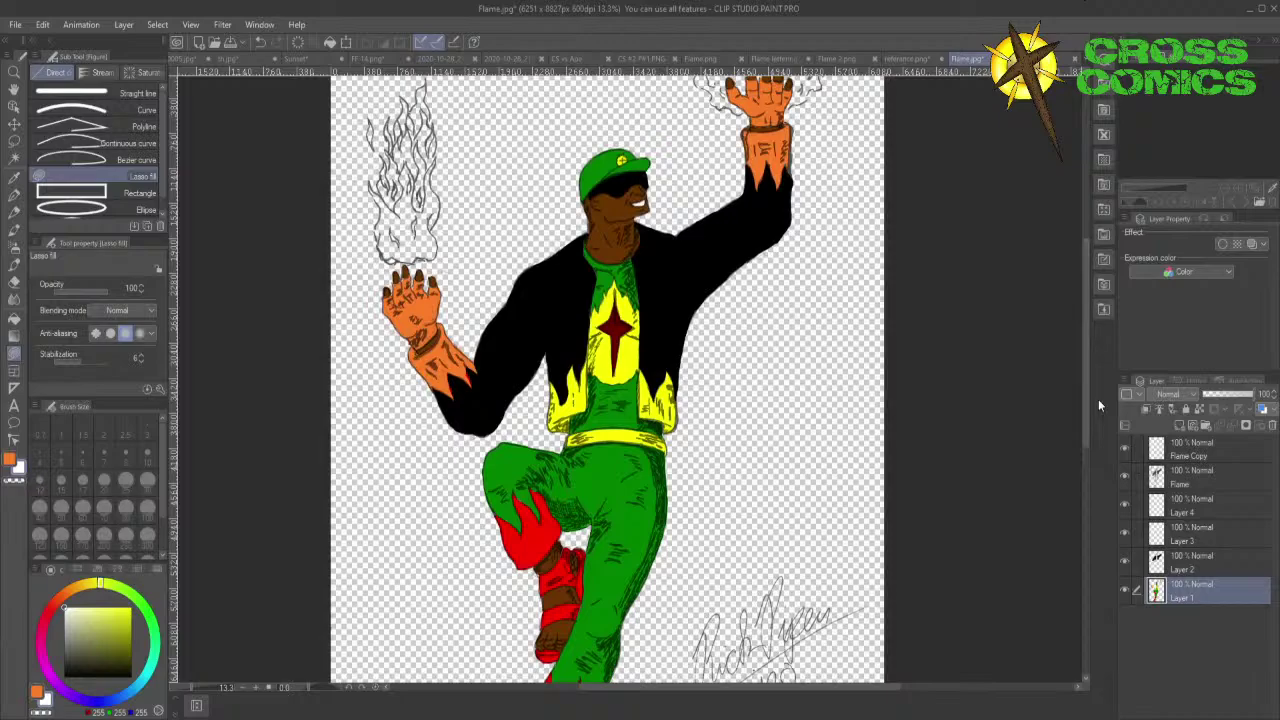
pyautogui.click(1186, 411)
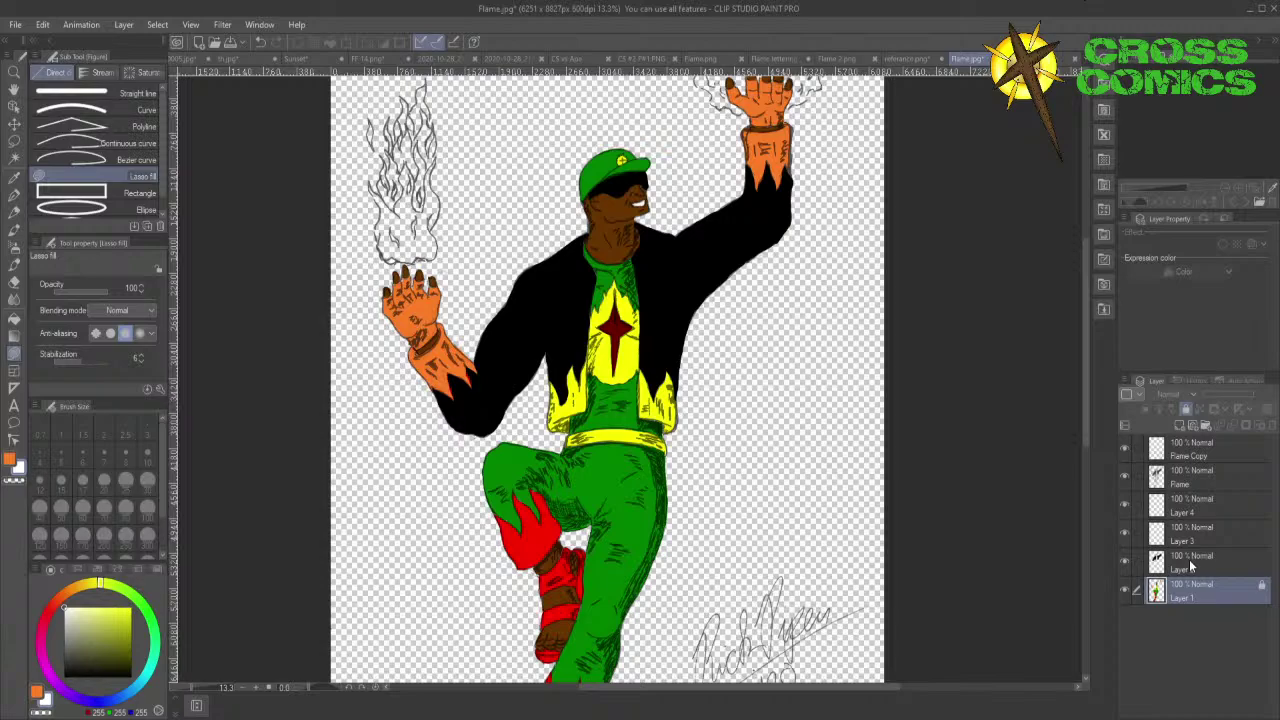
pyautogui.click(1190, 566)
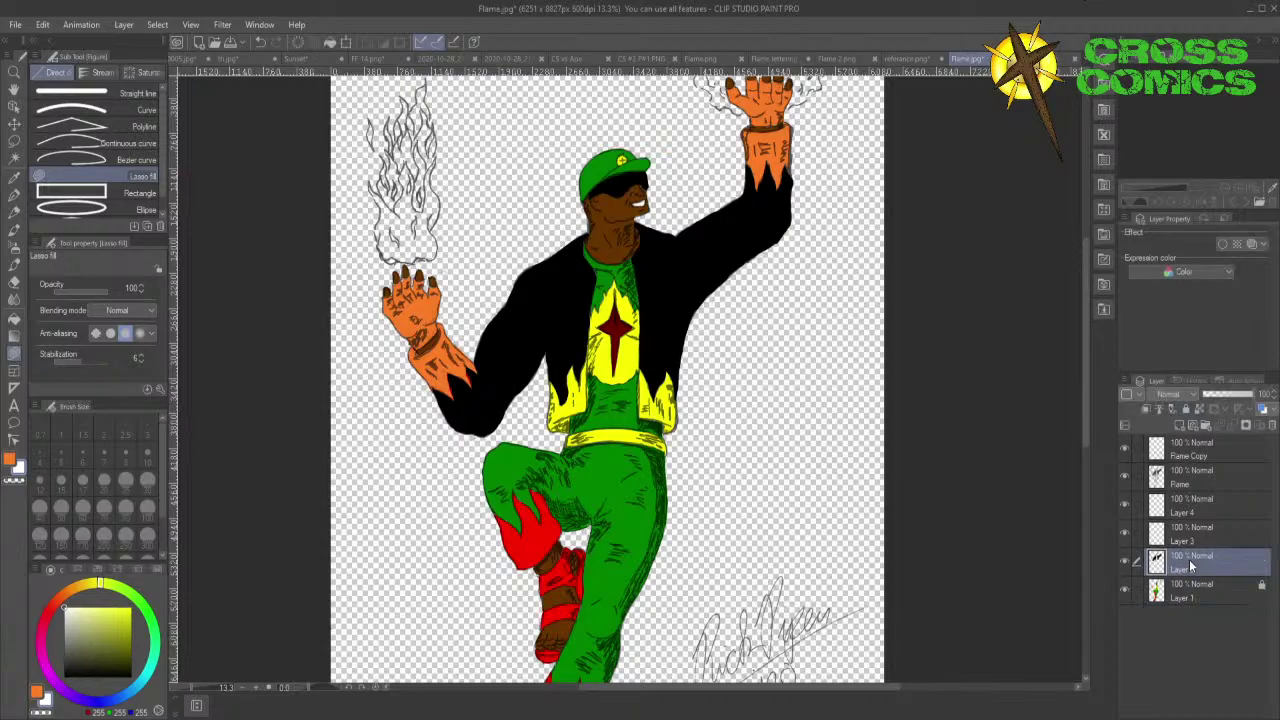
pyautogui.click(1187, 410)
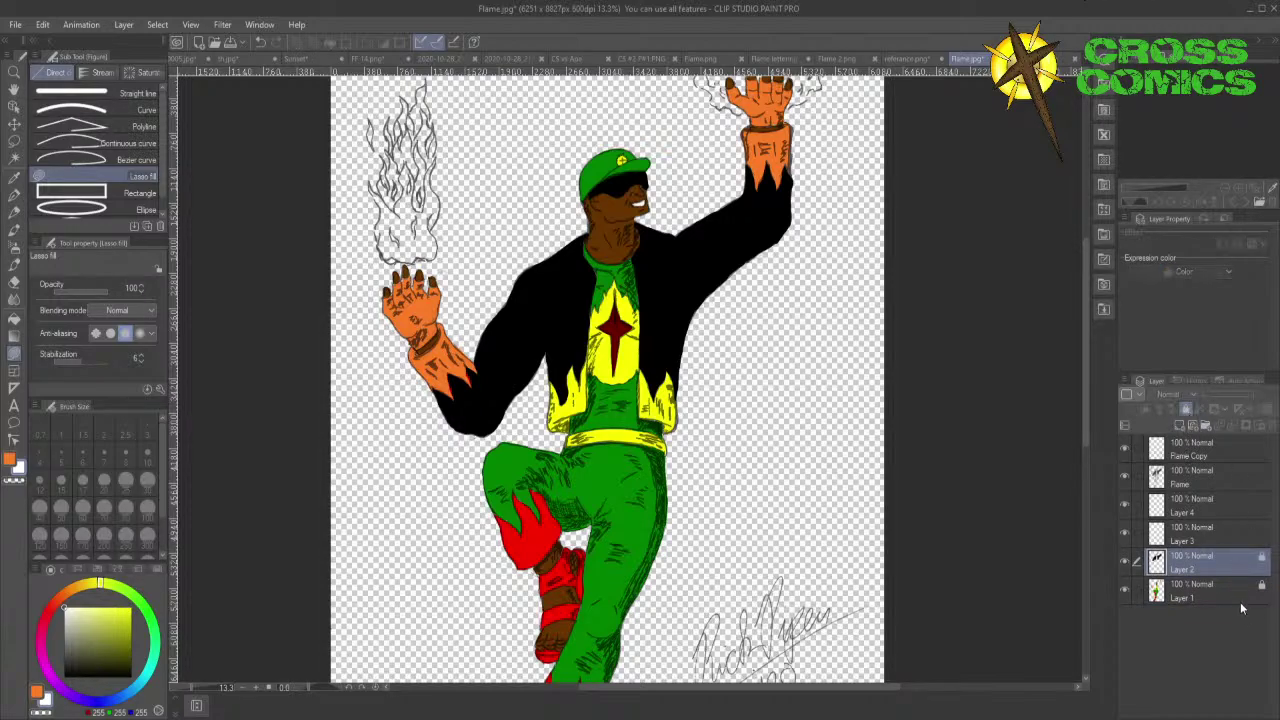
# - Sample the green of the pants and darken it into a shadow green for lasso filling on Layer 3
pyautogui.click(1211, 537)
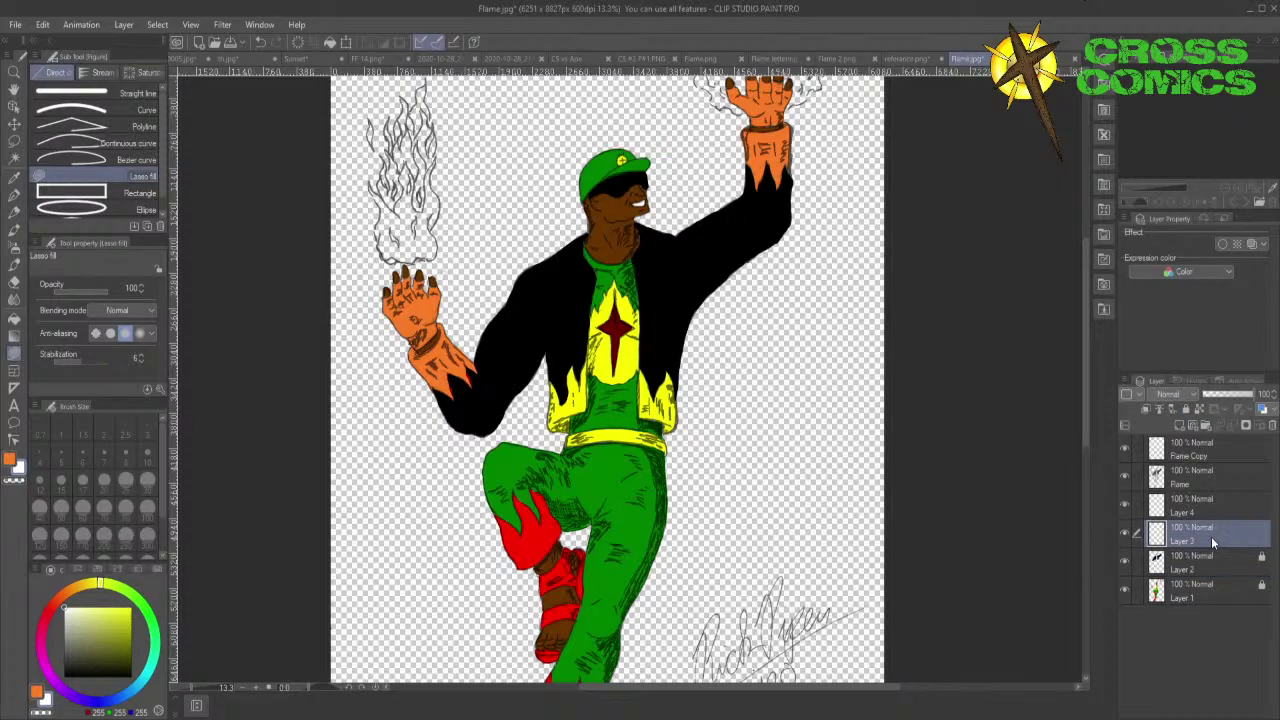
pyautogui.click(14, 177)
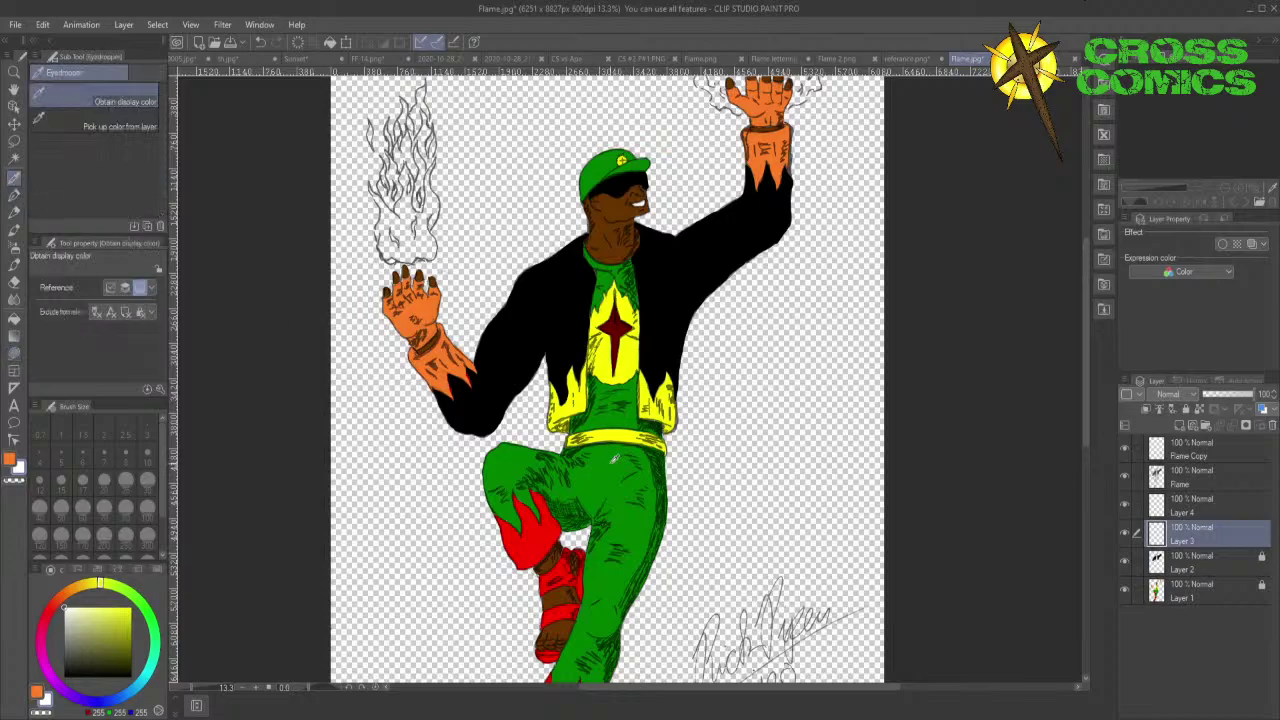
pyautogui.click(613, 461)
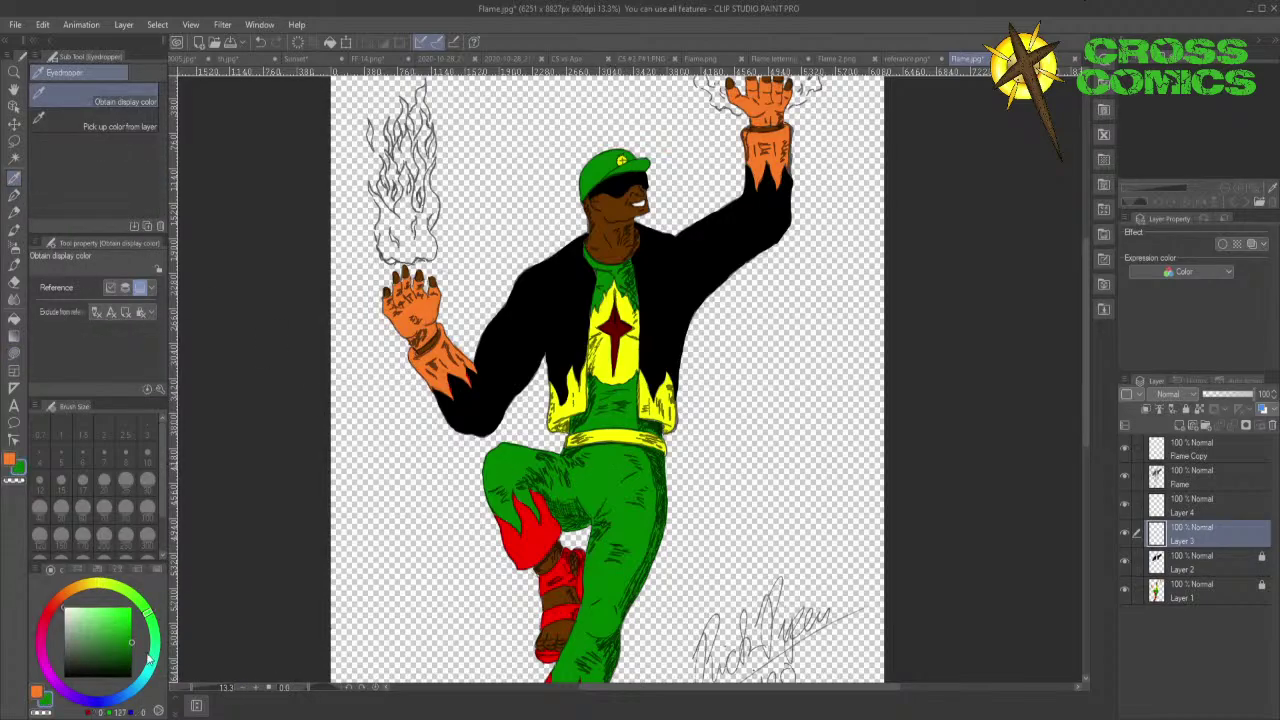
pyautogui.moveTo(133, 637); pyautogui.dragTo(124, 656)
pyautogui.click(20, 355)
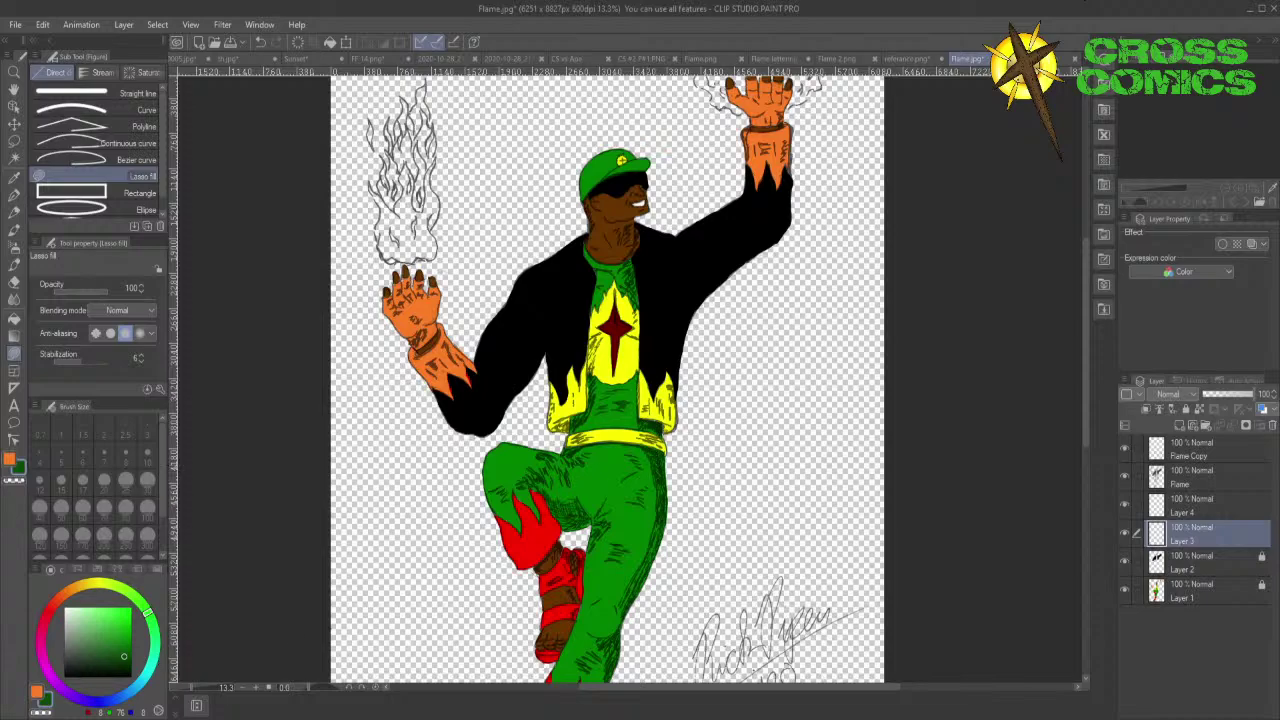
# - Create a selection from Layer 1's painted areas and make Layer 3 the active layer
pyautogui.click(1188, 586)
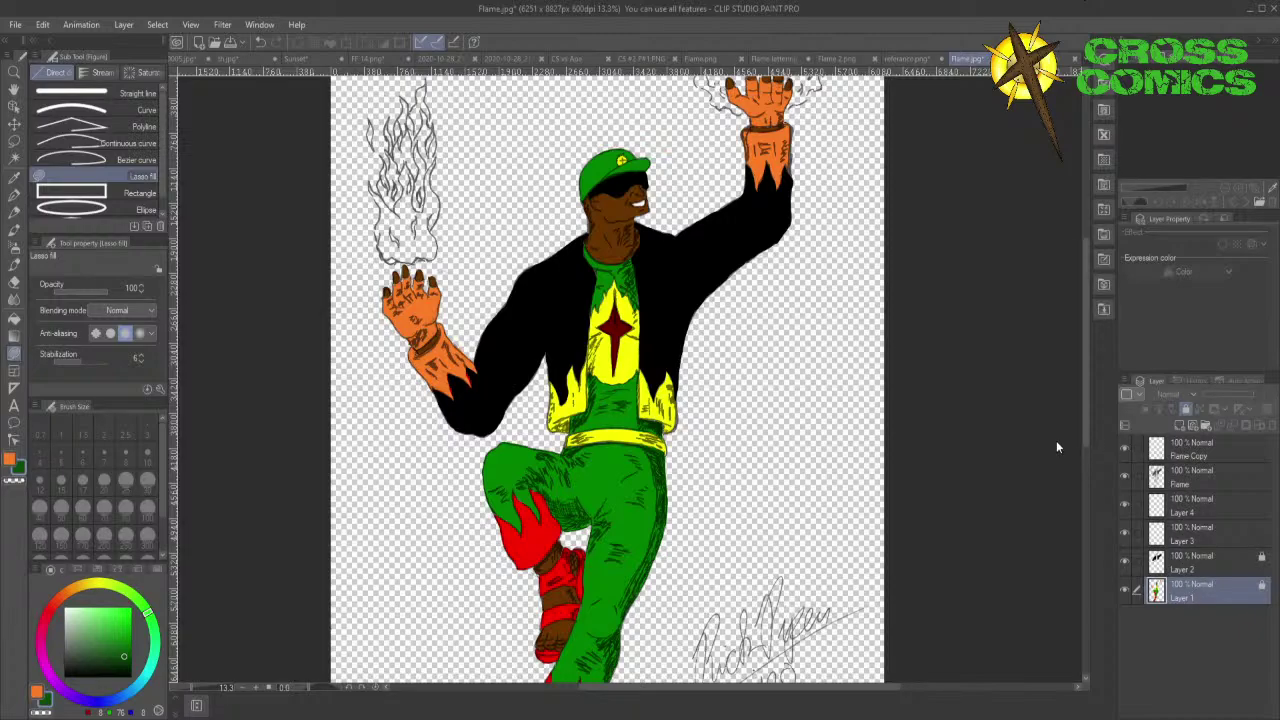
pyautogui.hotkey('ctrl', 'shift', 'd')
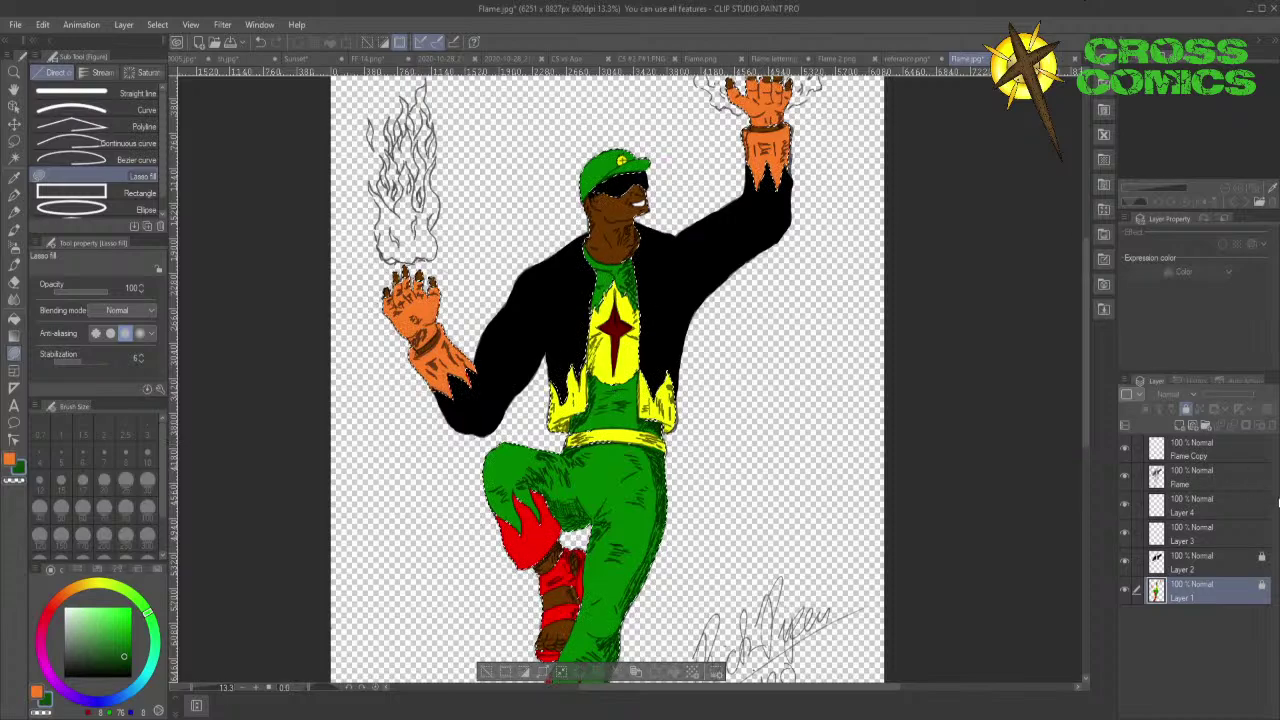
pyautogui.click(1183, 540)
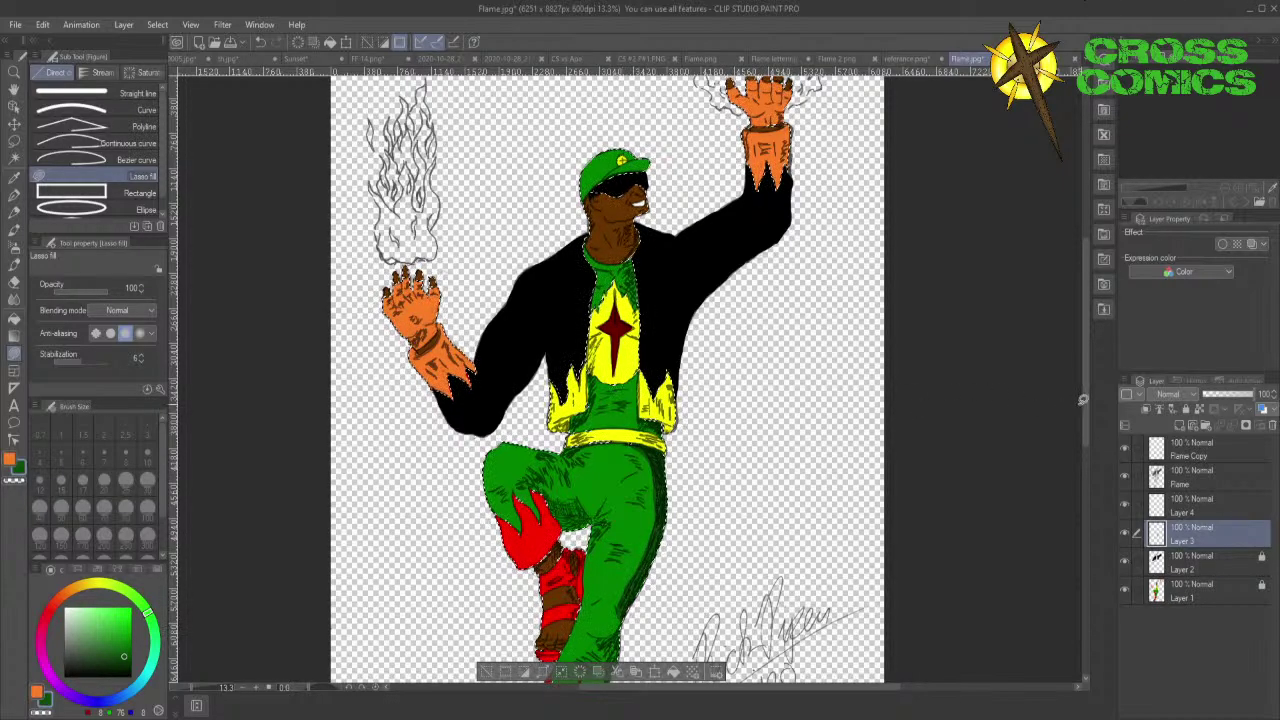
# - Lasso-fill dark green shadows on Layer 3 over the green clothing, including the underside of the raised thigh
pyautogui.moveTo(1086, 410); pyautogui.dragTo(1088, 470)
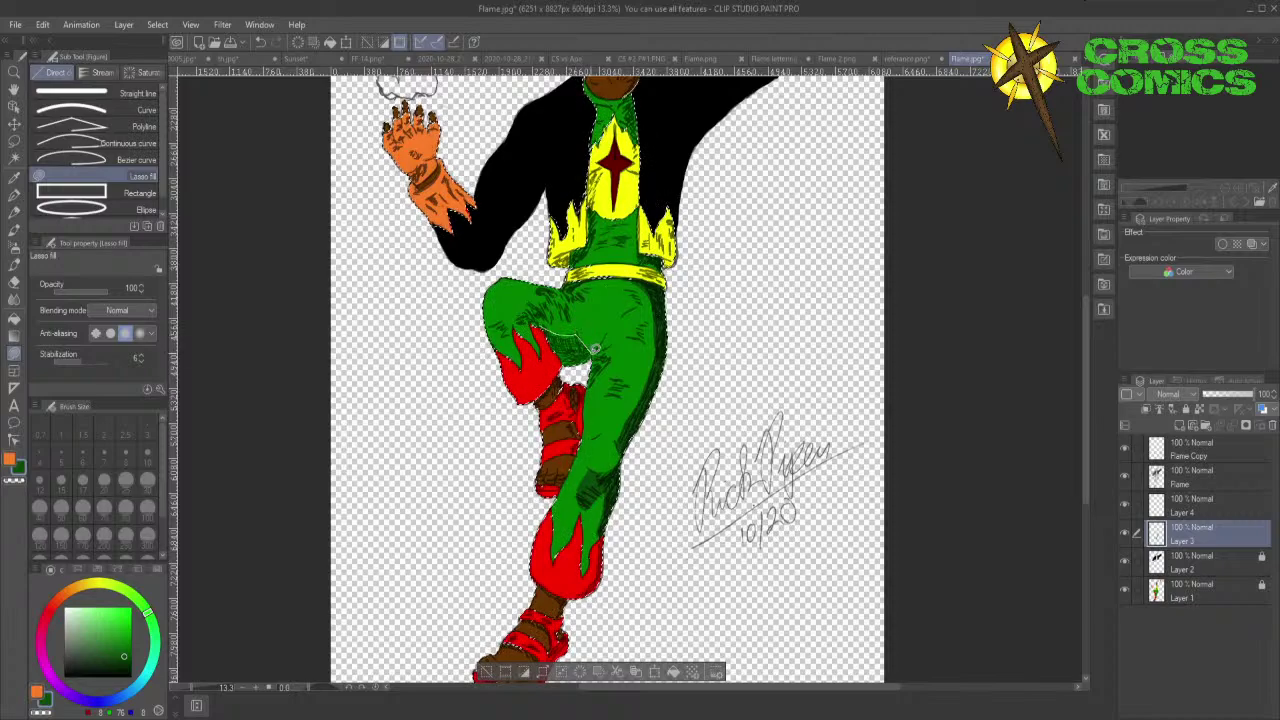
pyautogui.moveTo(595, 348); pyautogui.dragTo(556, 348)
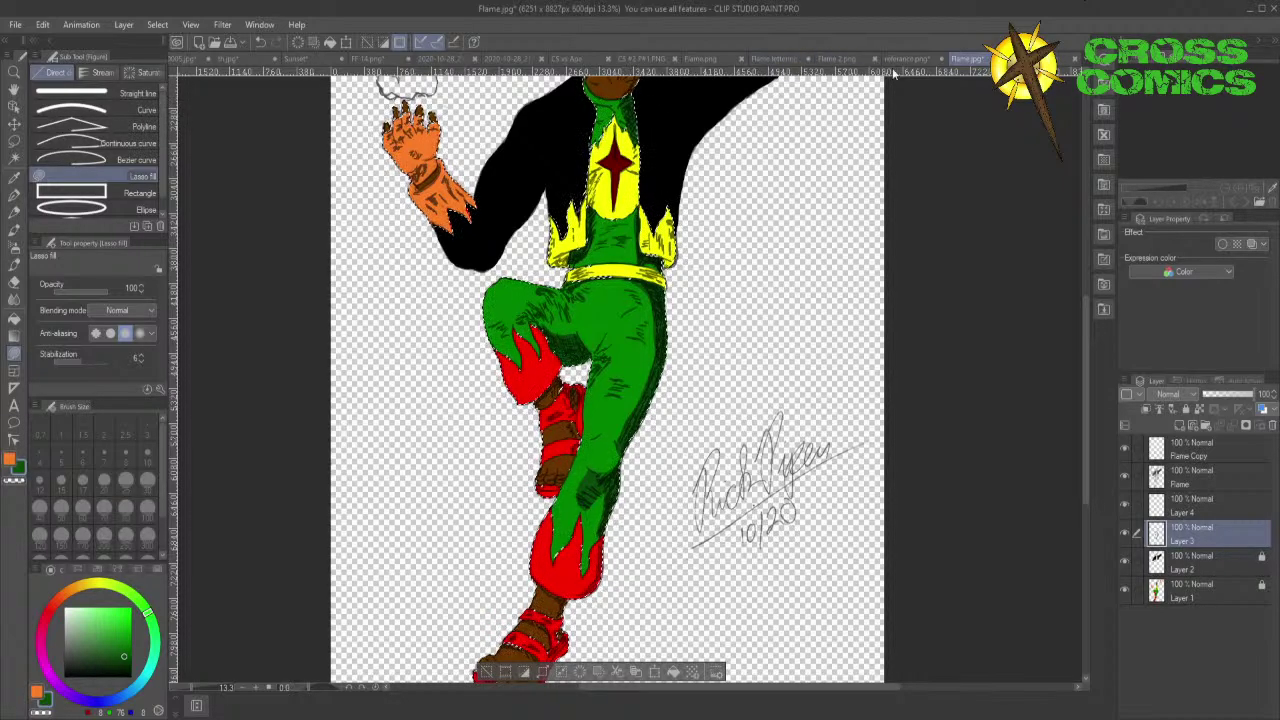
pyautogui.moveTo(1084, 368); pyautogui.dragTo(1084, 336)
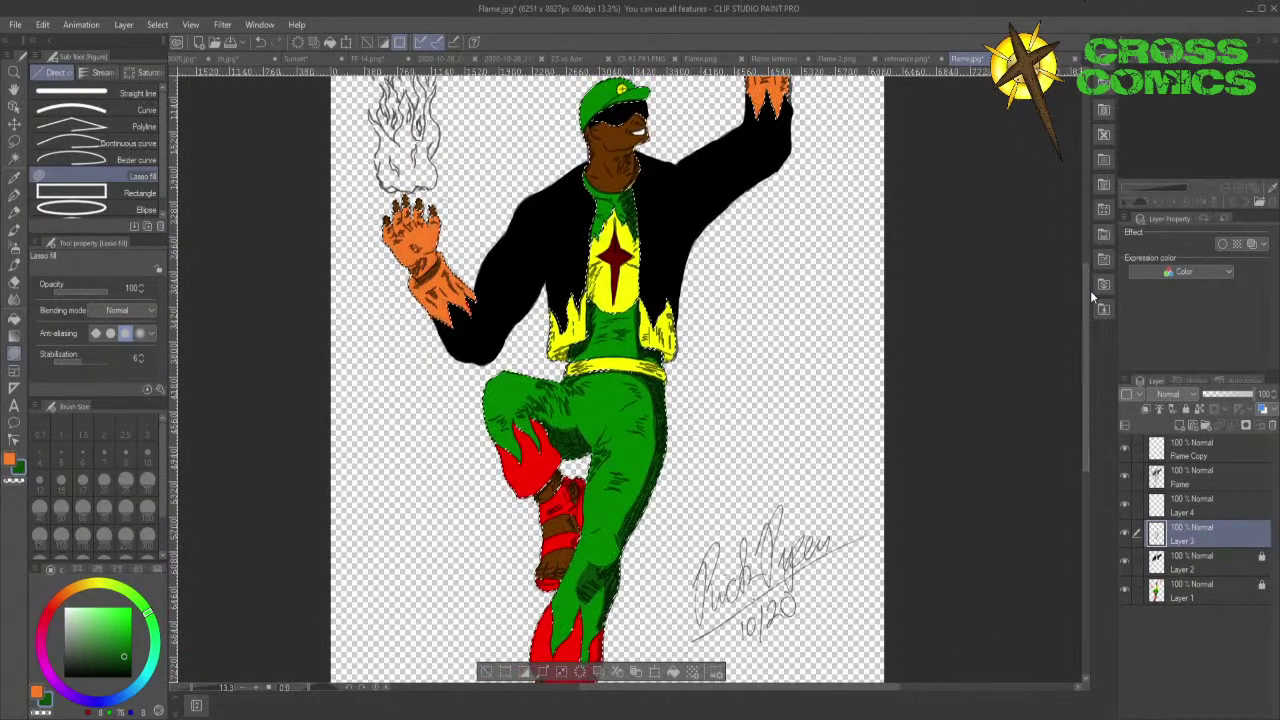
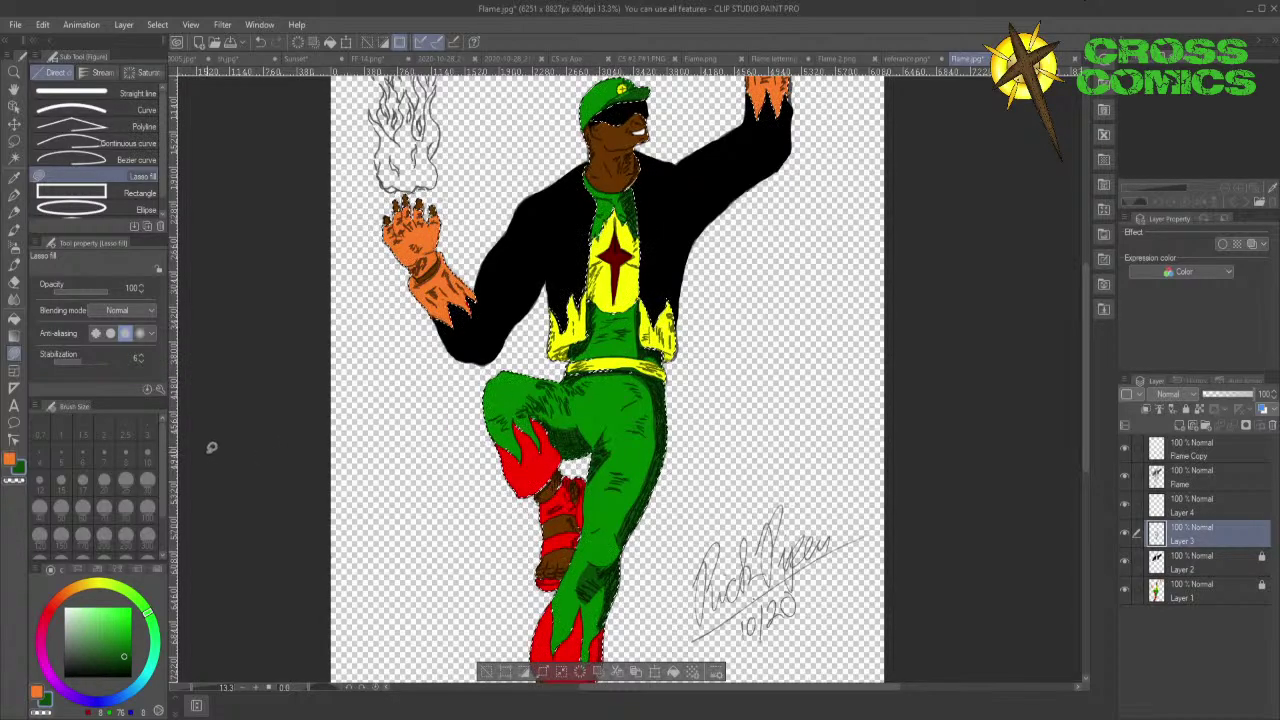
# - Sample the belt's yellow for lasso filling, lock Layer 3, and make Layer 4 the active layer
pyautogui.click(13, 178)
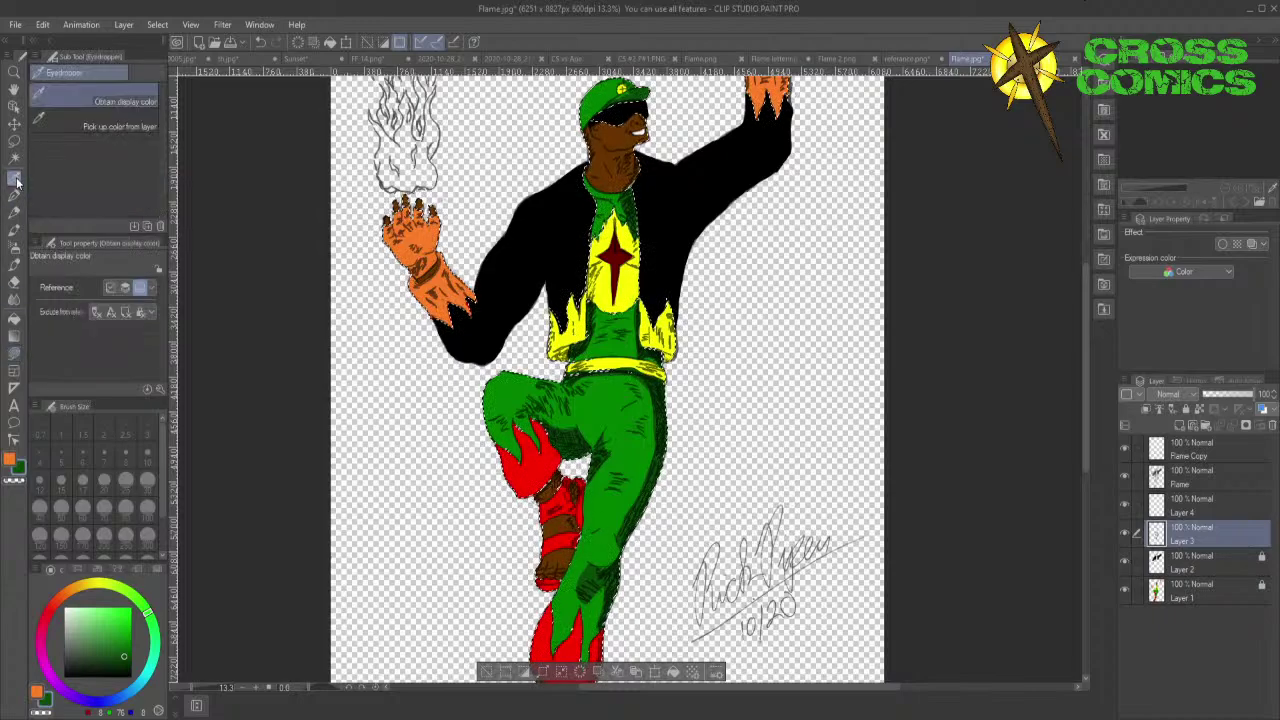
pyautogui.click(618, 356)
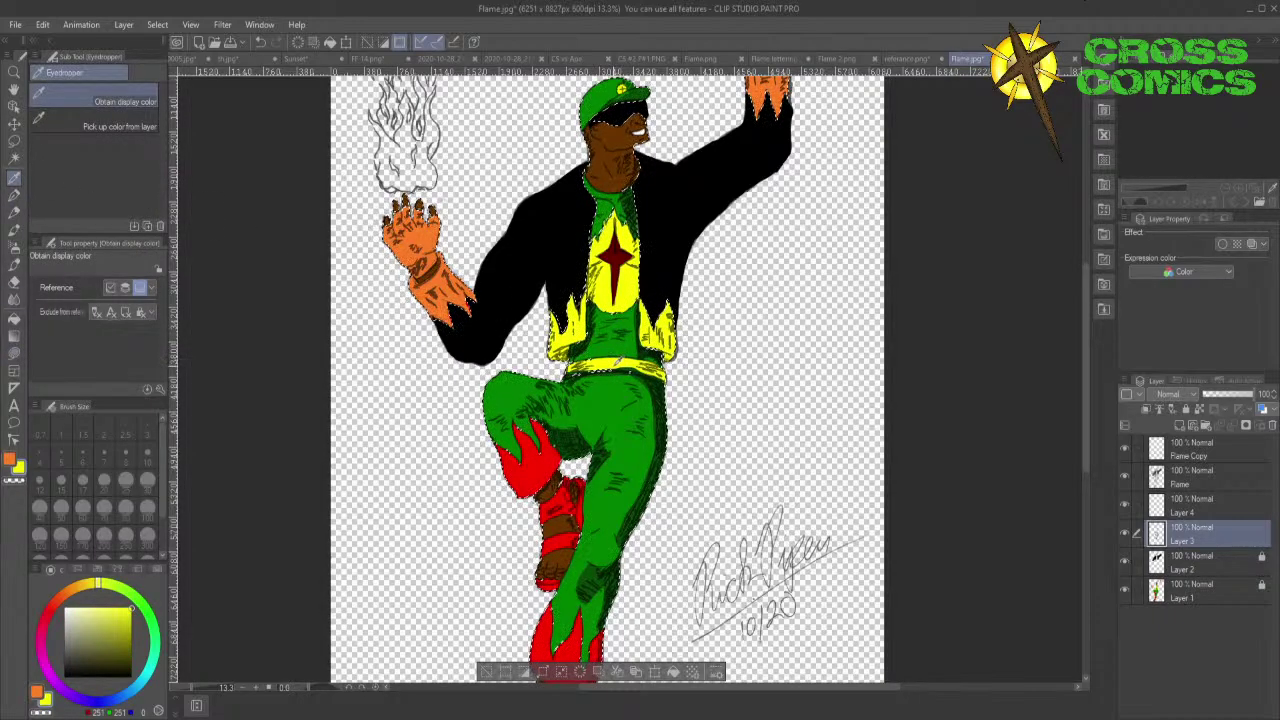
pyautogui.click(15, 352)
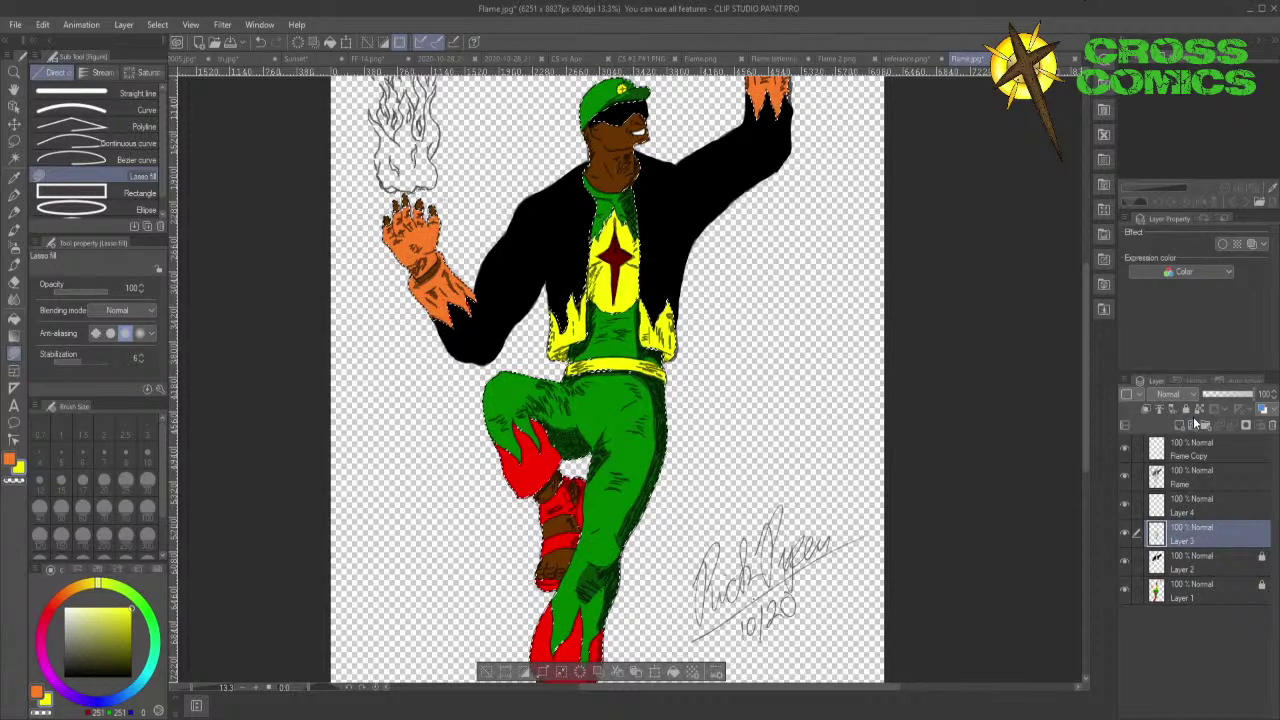
pyautogui.click(1190, 510)
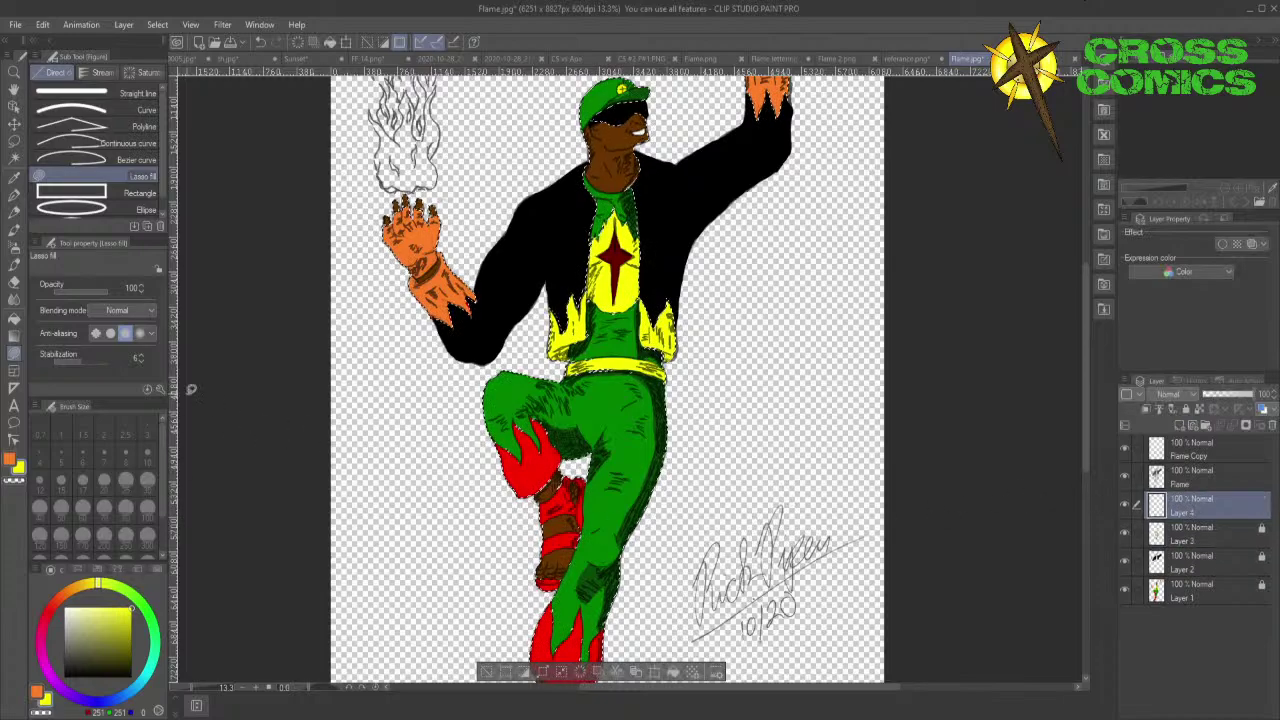
# - Sample the green of the pants and lighten it into a highlight green for lasso filling on Layer 4
pyautogui.click(13, 178)
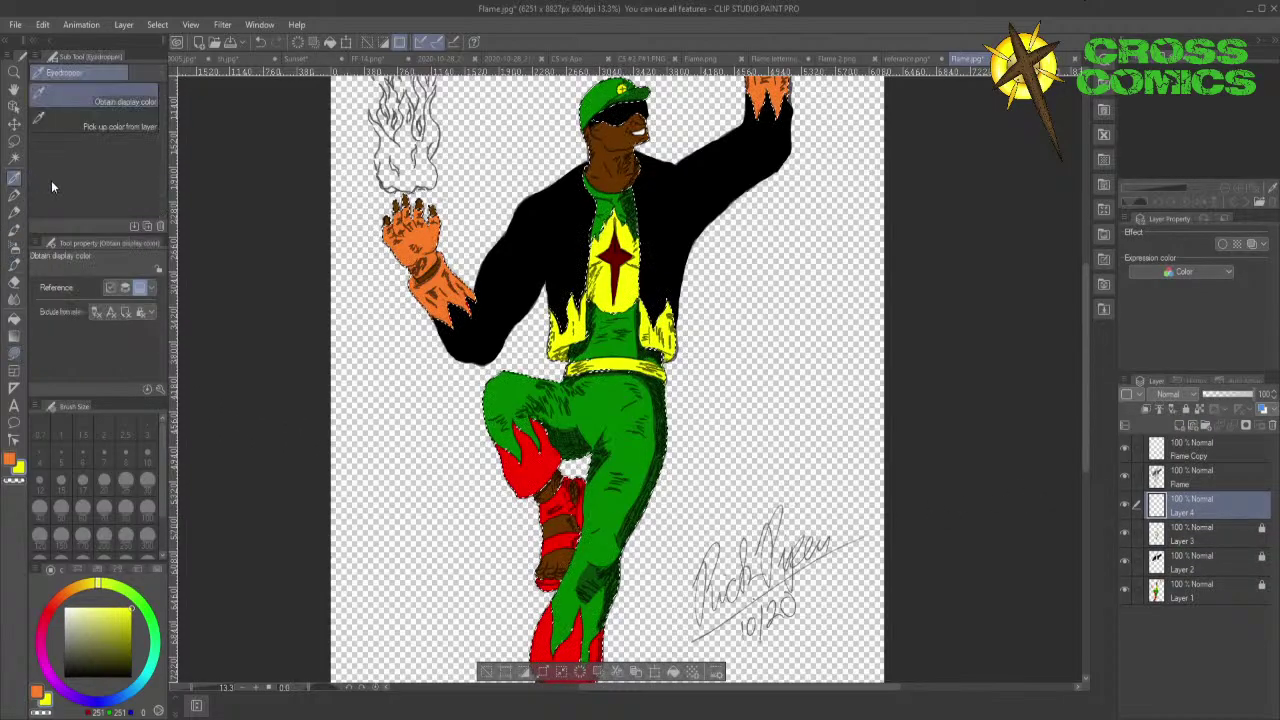
pyautogui.click(608, 404)
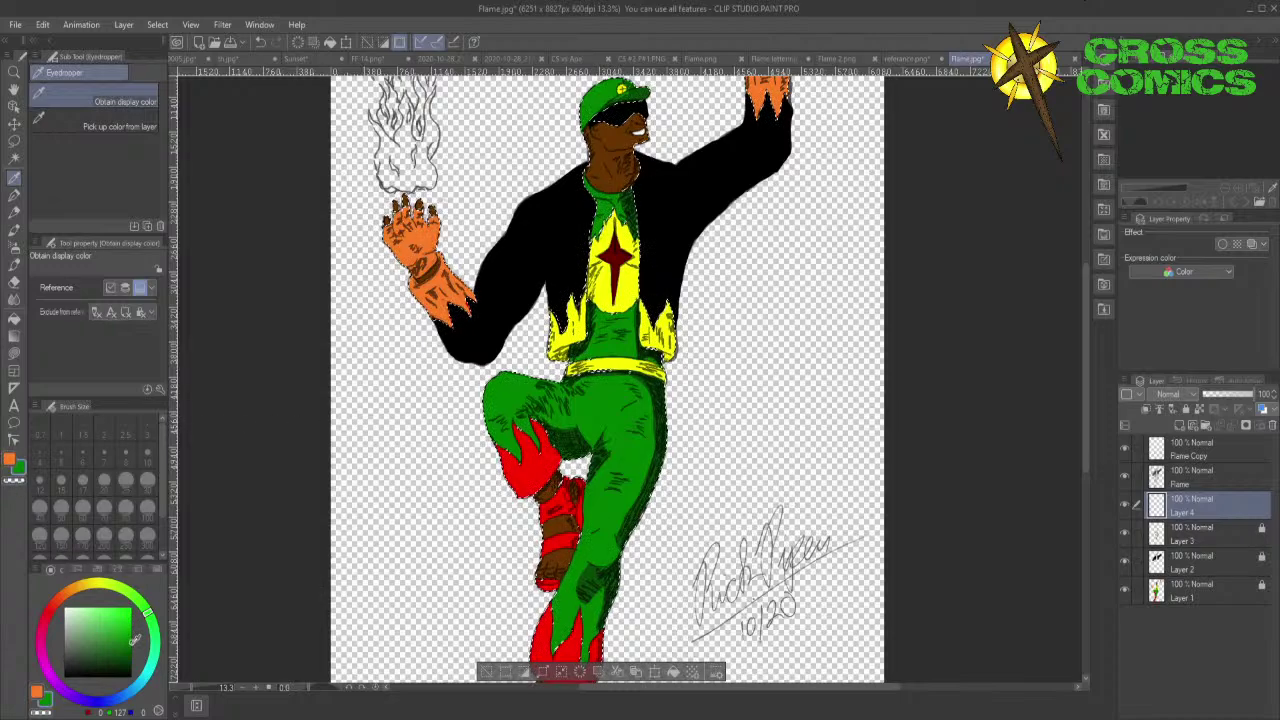
pyautogui.moveTo(125, 634)
pyautogui.mouseDown()
pyautogui.moveTo(103, 613)
pyautogui.moveTo(92, 630)
pyautogui.mouseUp()
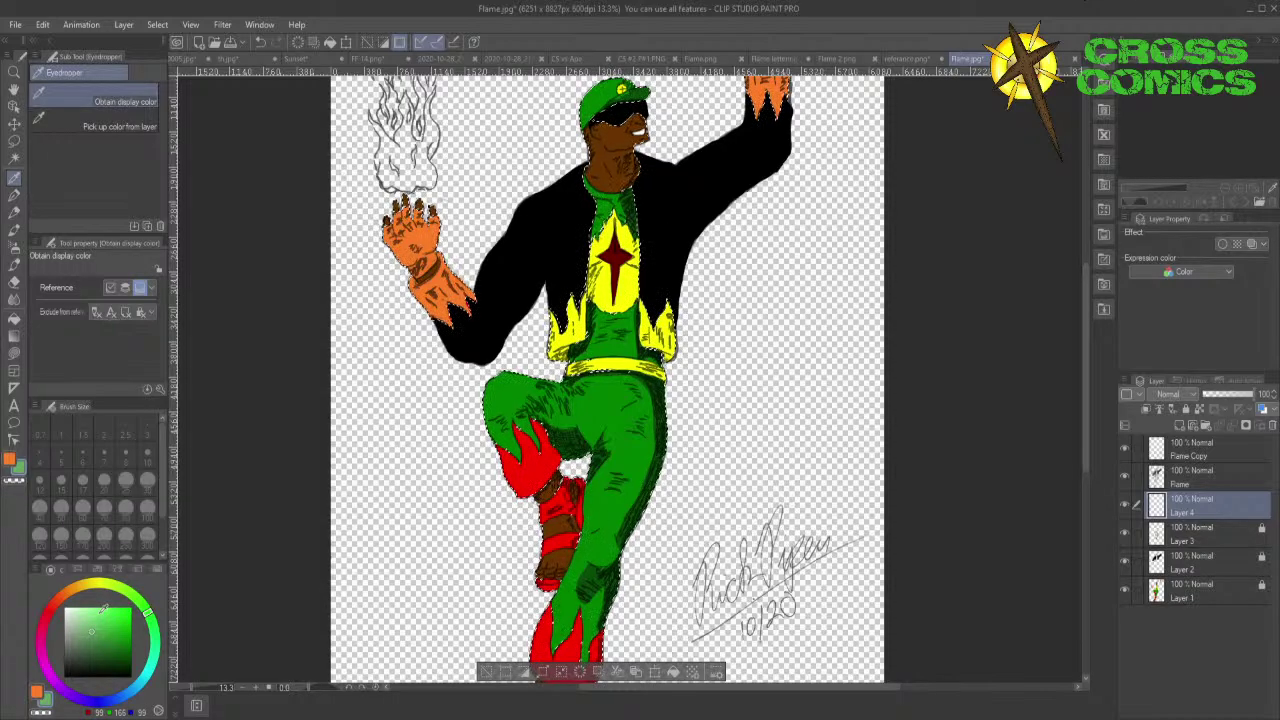
pyautogui.click(14, 353)
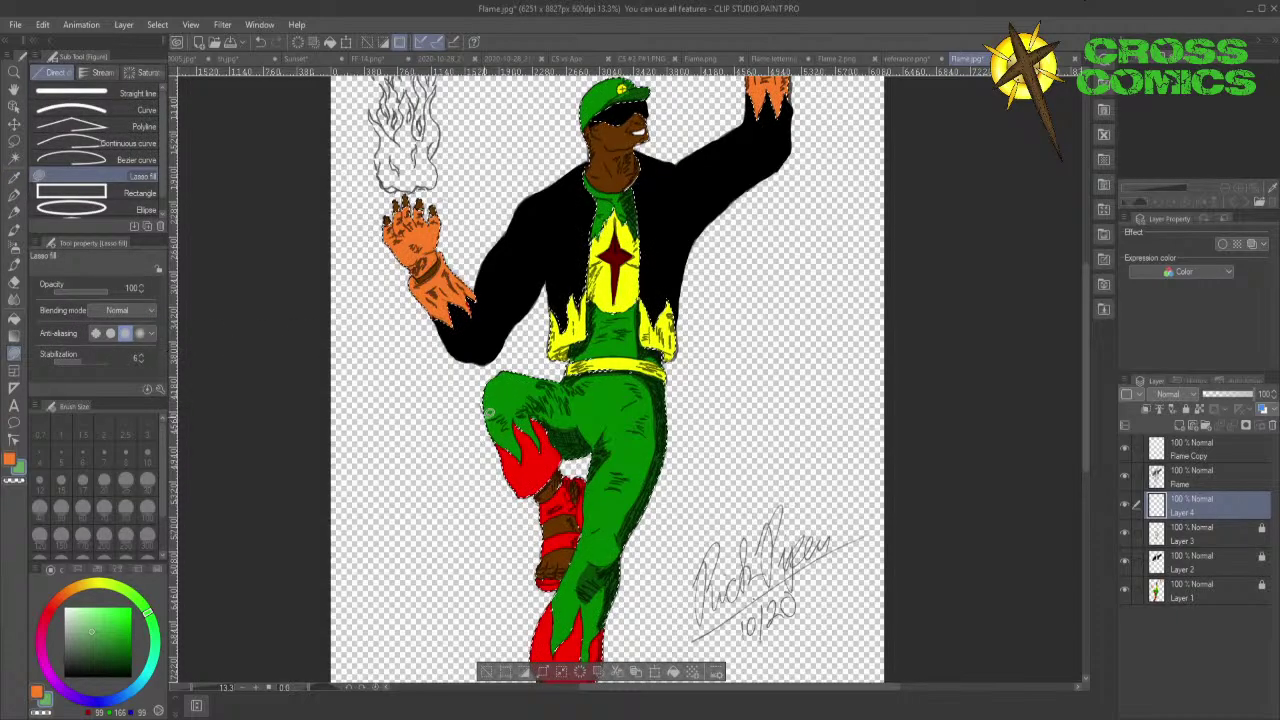
# - Lasso-fill light green highlights on the raised knee, cap and standing thigh, and undo the last fill on the lower leg
pyautogui.moveTo(508, 381)
pyautogui.mouseDown()
pyautogui.moveTo(555, 379)
pyautogui.moveTo(502, 362)
pyautogui.mouseUp()
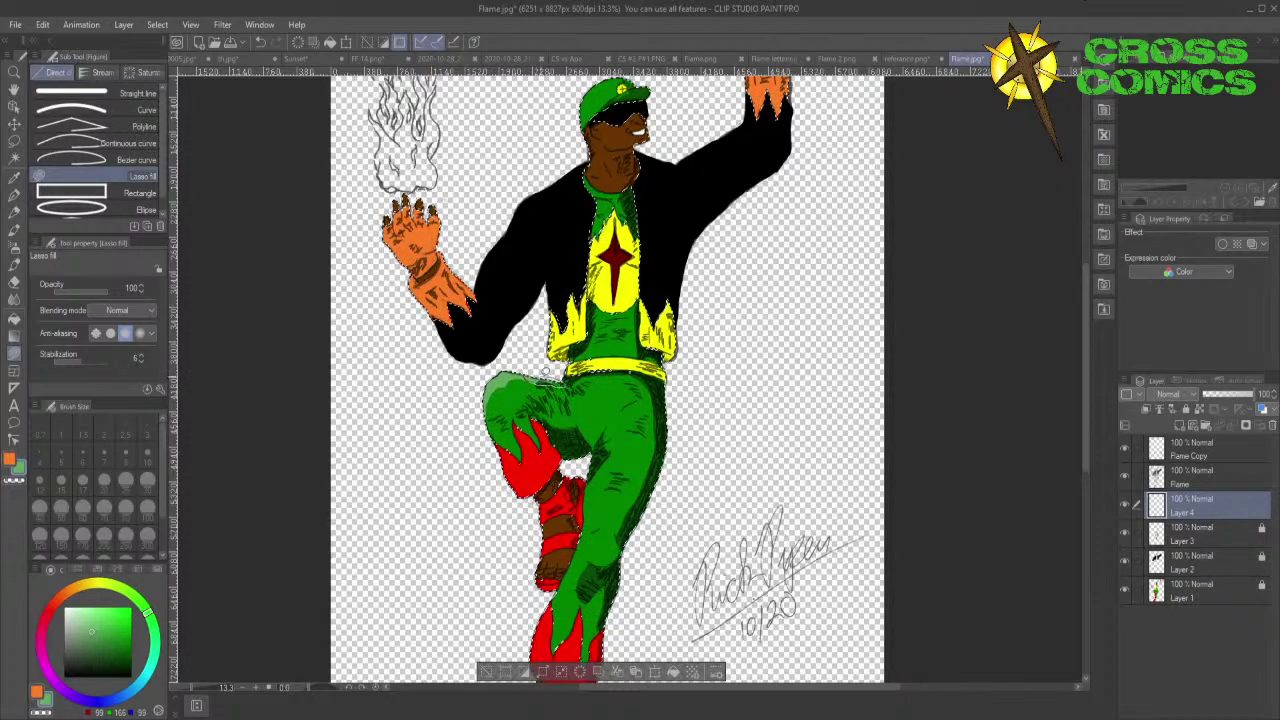
pyautogui.moveTo(545, 372); pyautogui.dragTo(527, 363)
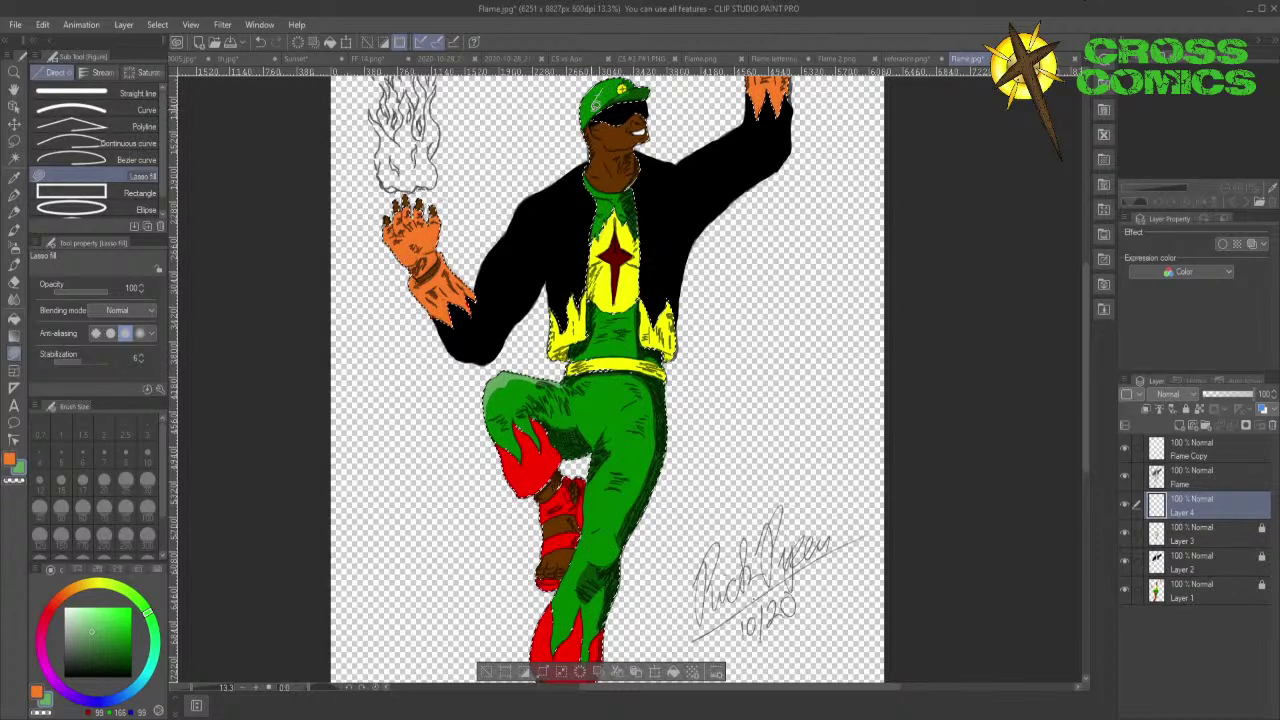
pyautogui.moveTo(596, 103); pyautogui.dragTo(607, 99)
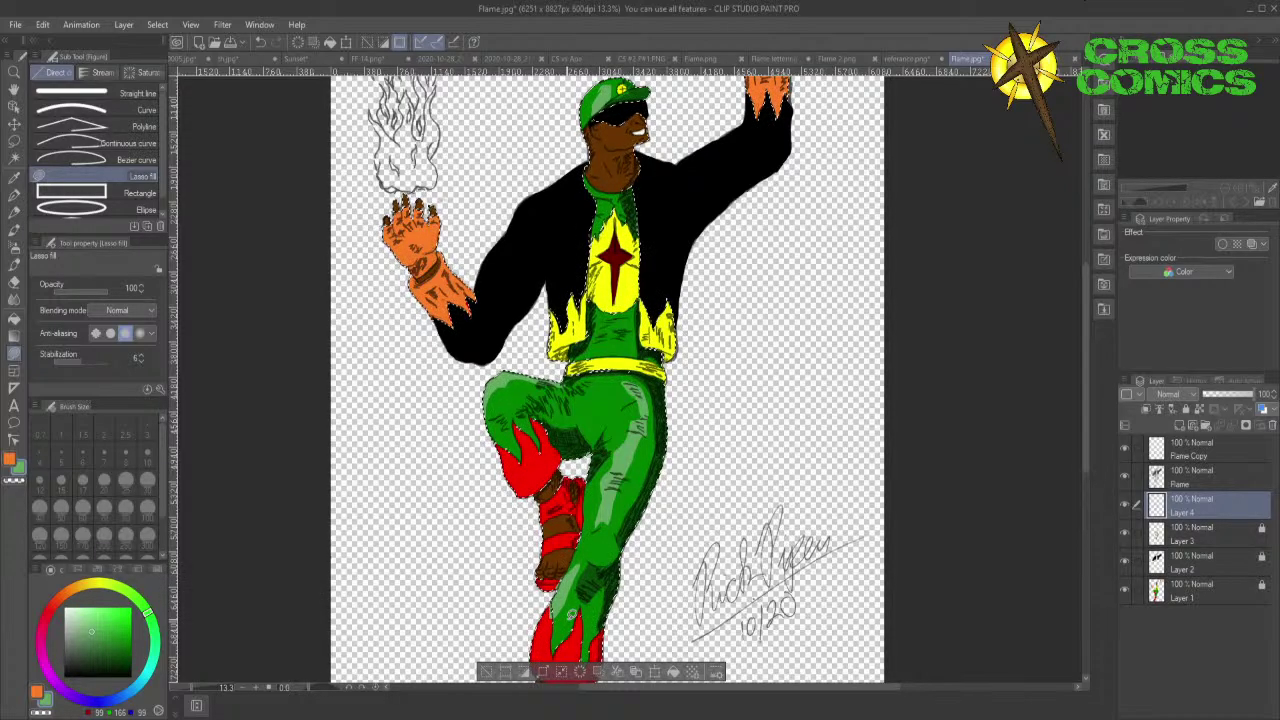
pyautogui.hotkey('ctrl', 'z')
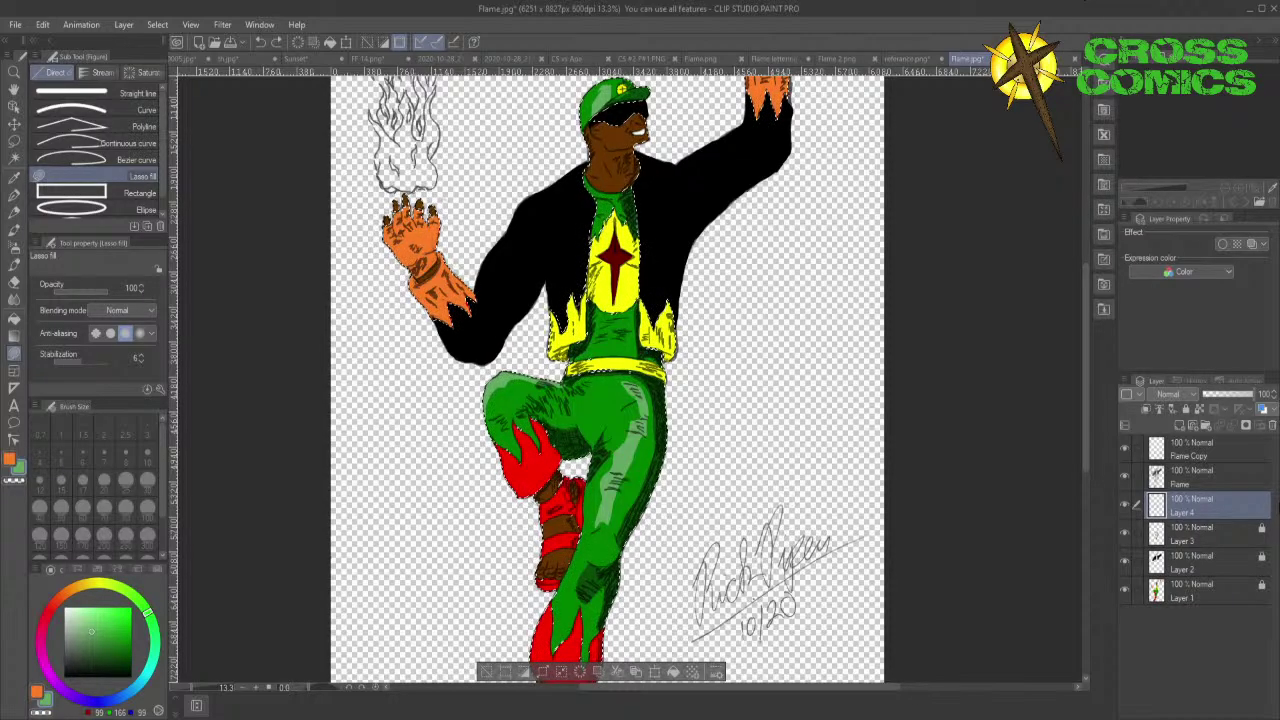
# - Replace the selection with only the green clothing and cap areas from Layer 1, and make Layer 4 active again
pyautogui.click(1206, 596)
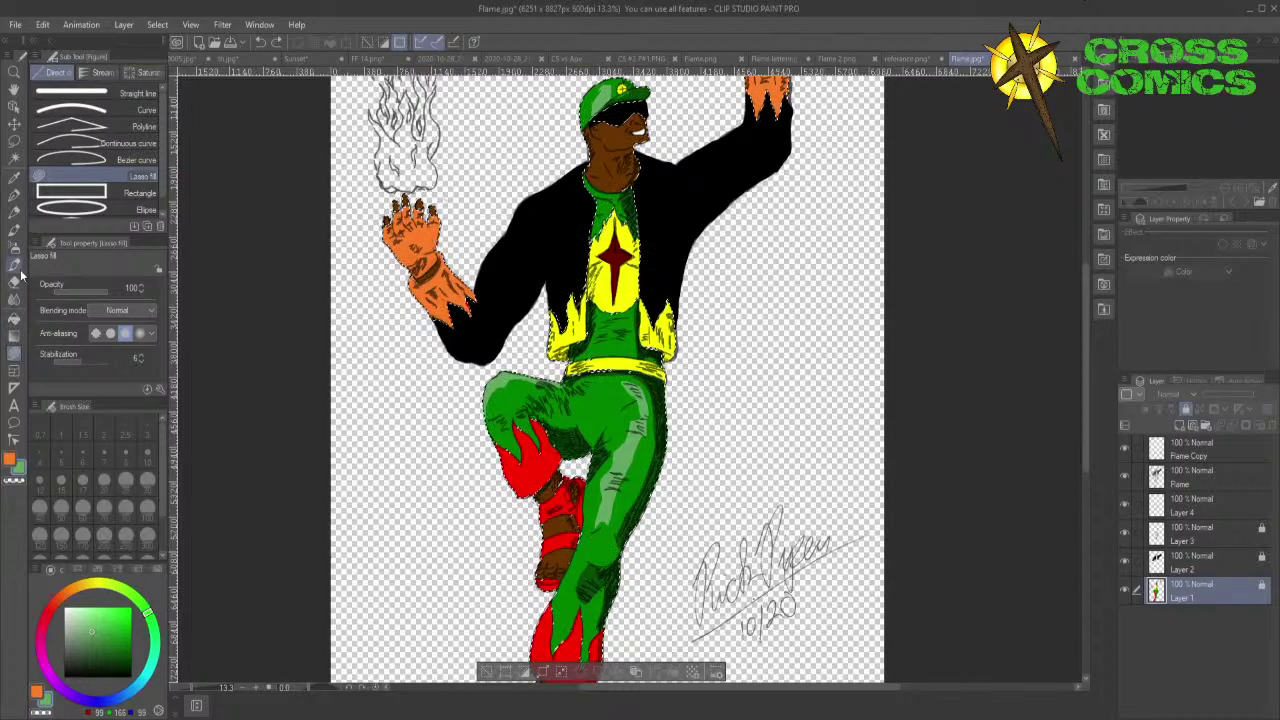
pyautogui.click(14, 160)
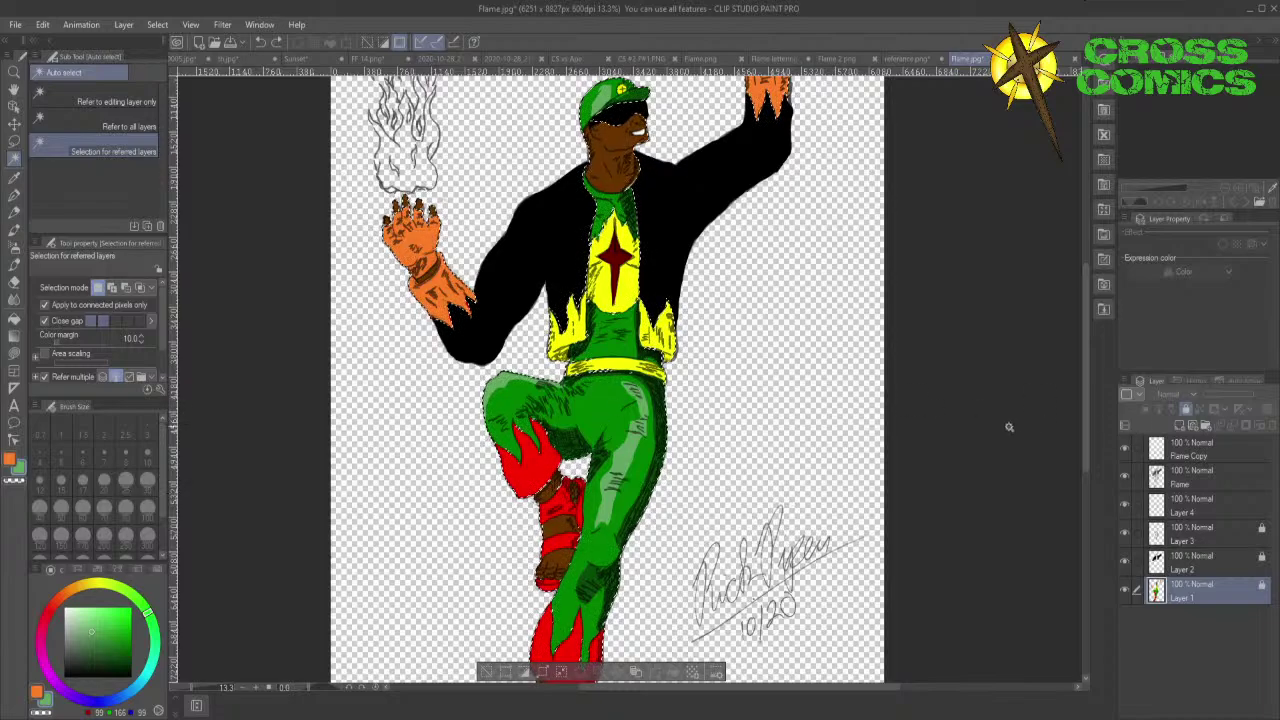
pyautogui.hotkey('ctrl', 'd')
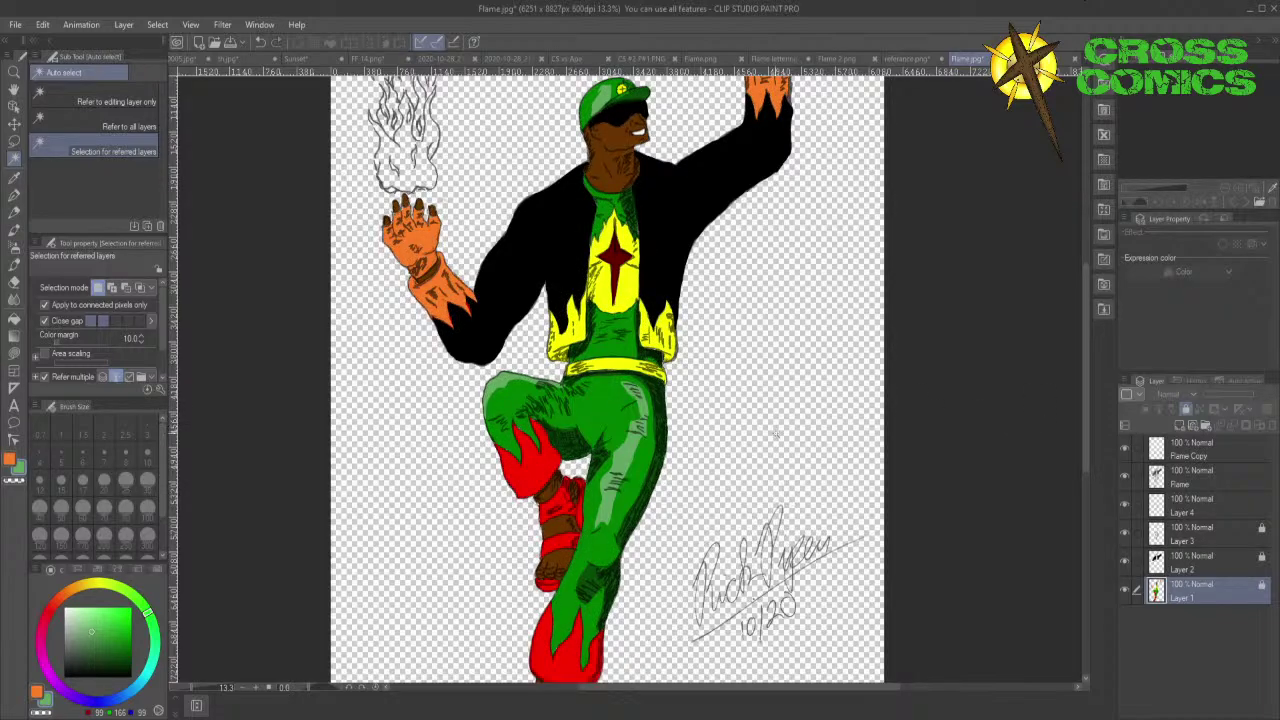
pyautogui.click(593, 400)
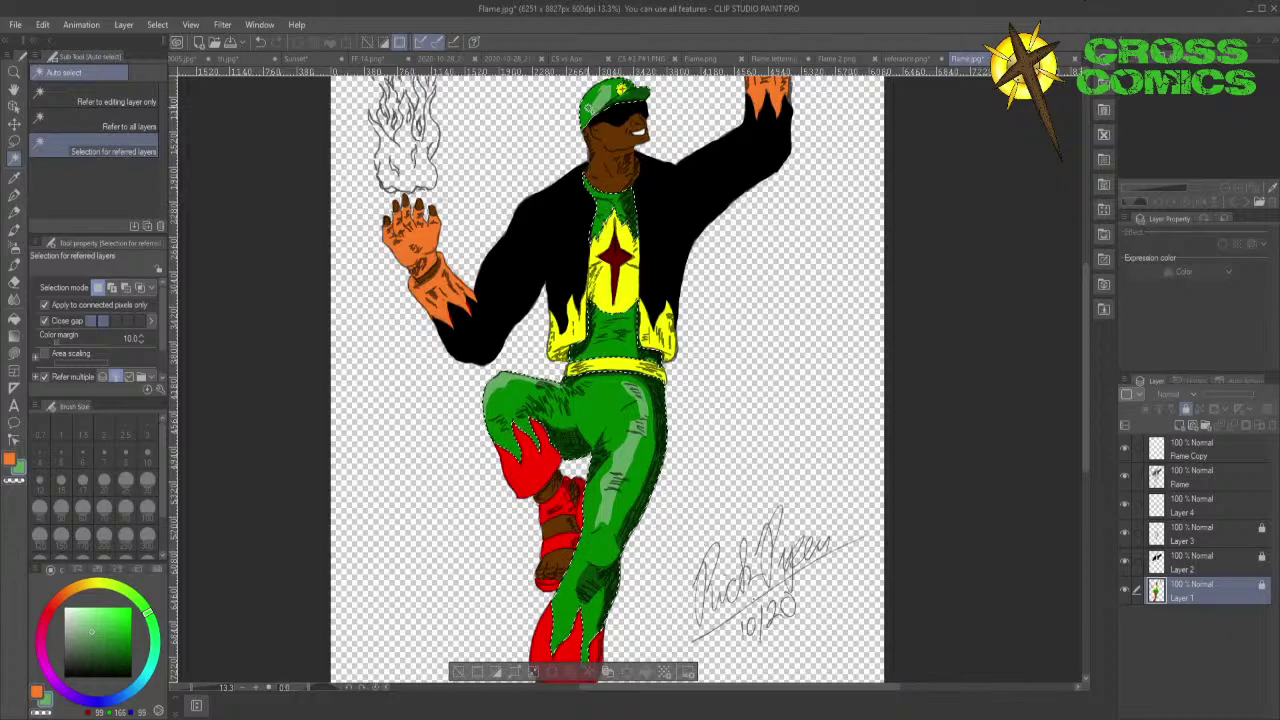
pyautogui.click(1205, 507)
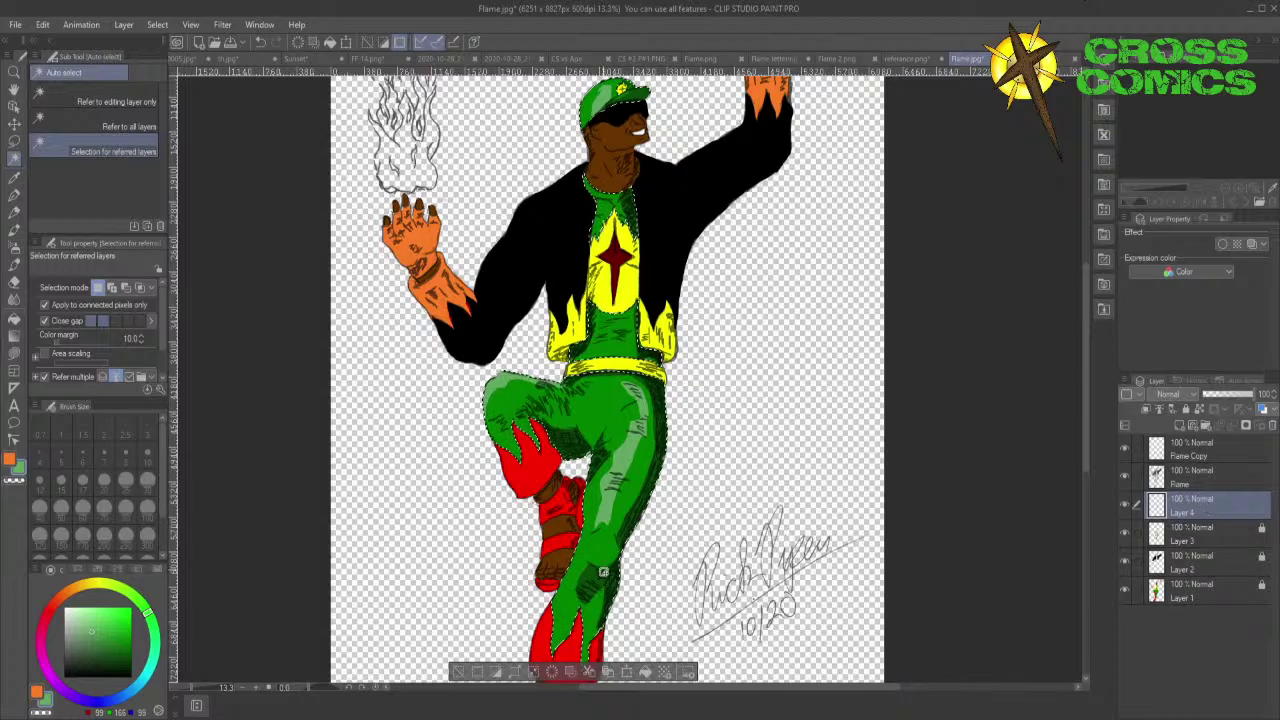
# - Lasso-fill light green highlights on Layer 4 over the standing leg's shin and knee and the lower shirt
pyautogui.click(15, 356)
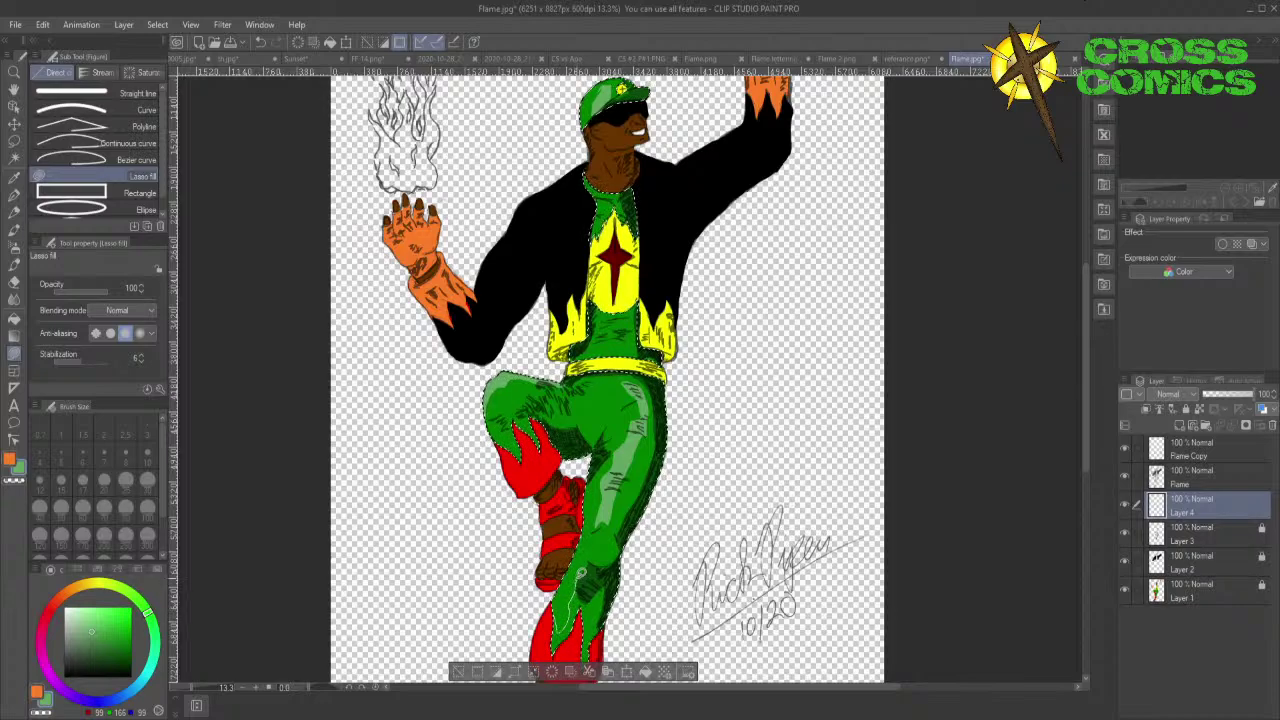
pyautogui.moveTo(577, 562); pyautogui.dragTo(566, 569)
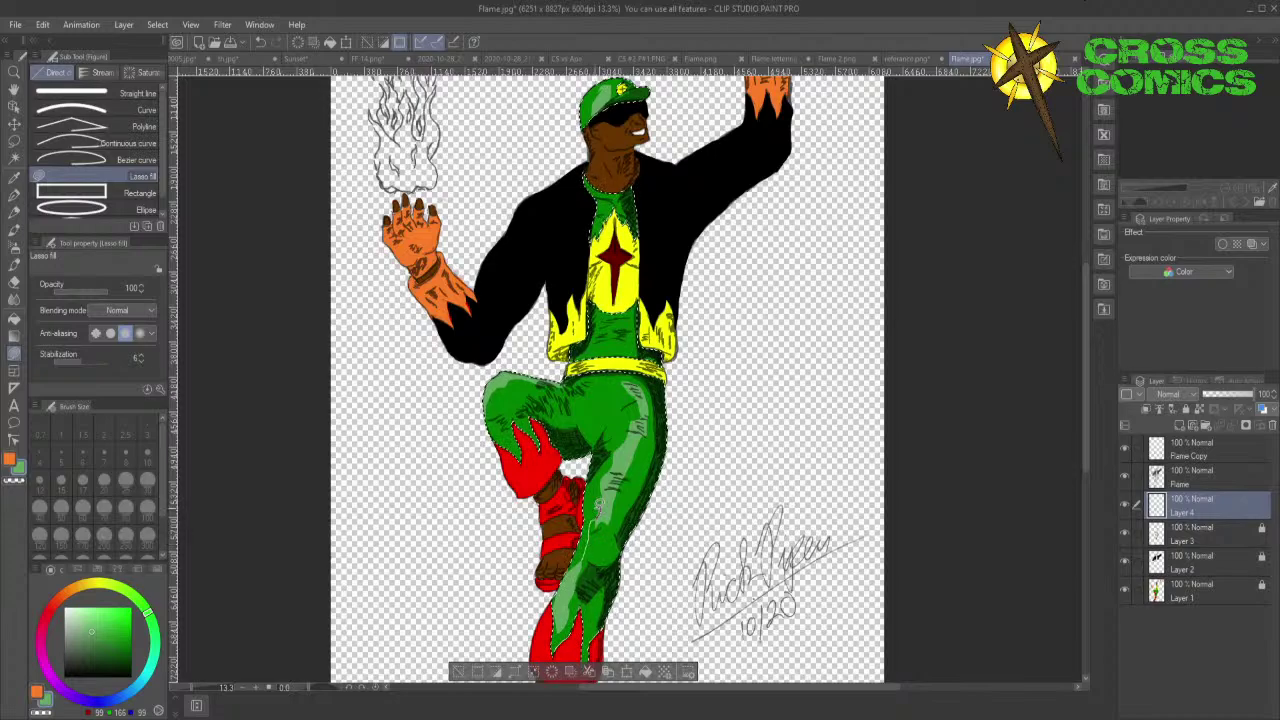
pyautogui.moveTo(574, 556); pyautogui.dragTo(576, 566)
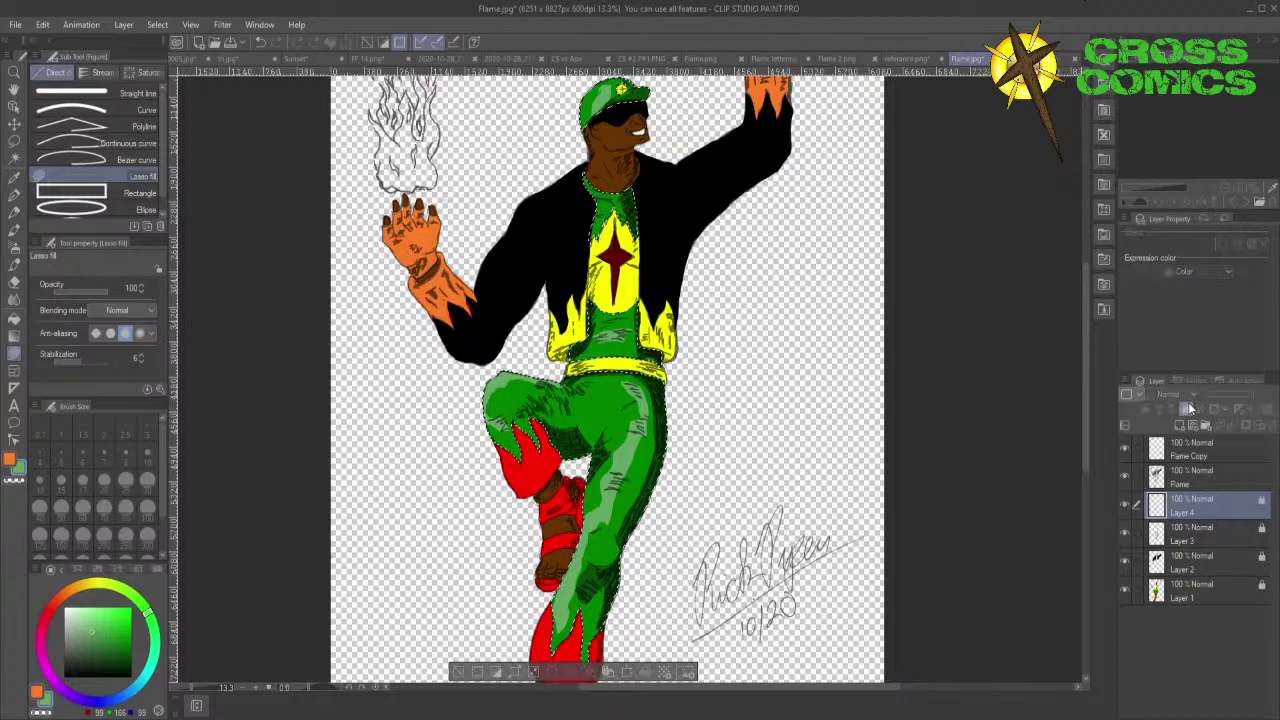
# - Lock Layer 4, add two new layers above it, and make the lower one, Layer 5, active
pyautogui.click(1180, 426)
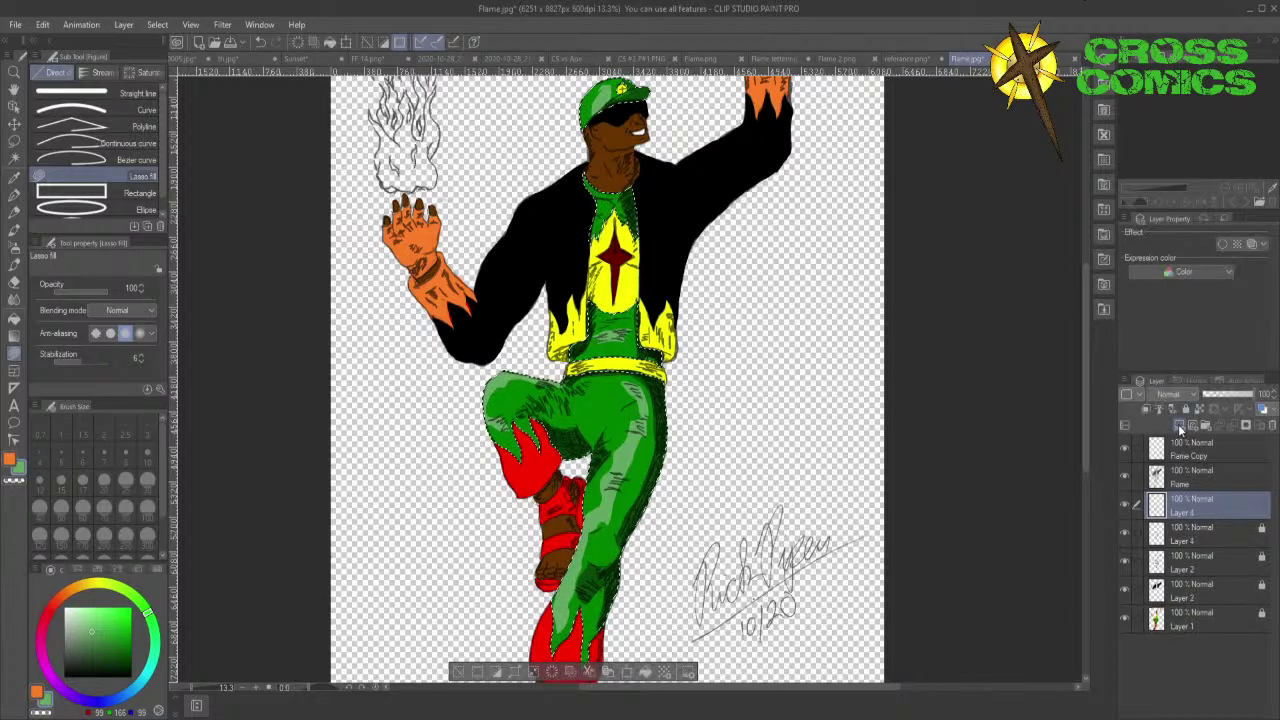
pyautogui.click(1180, 426)
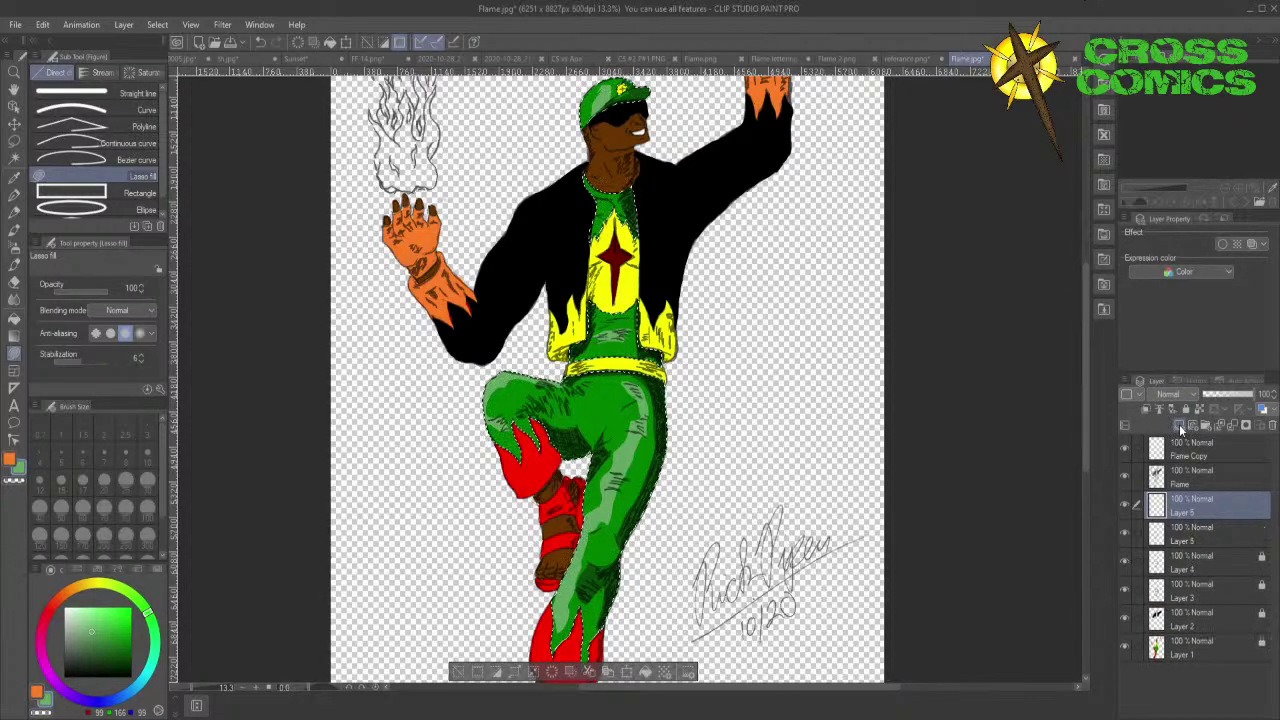
pyautogui.click(1188, 540)
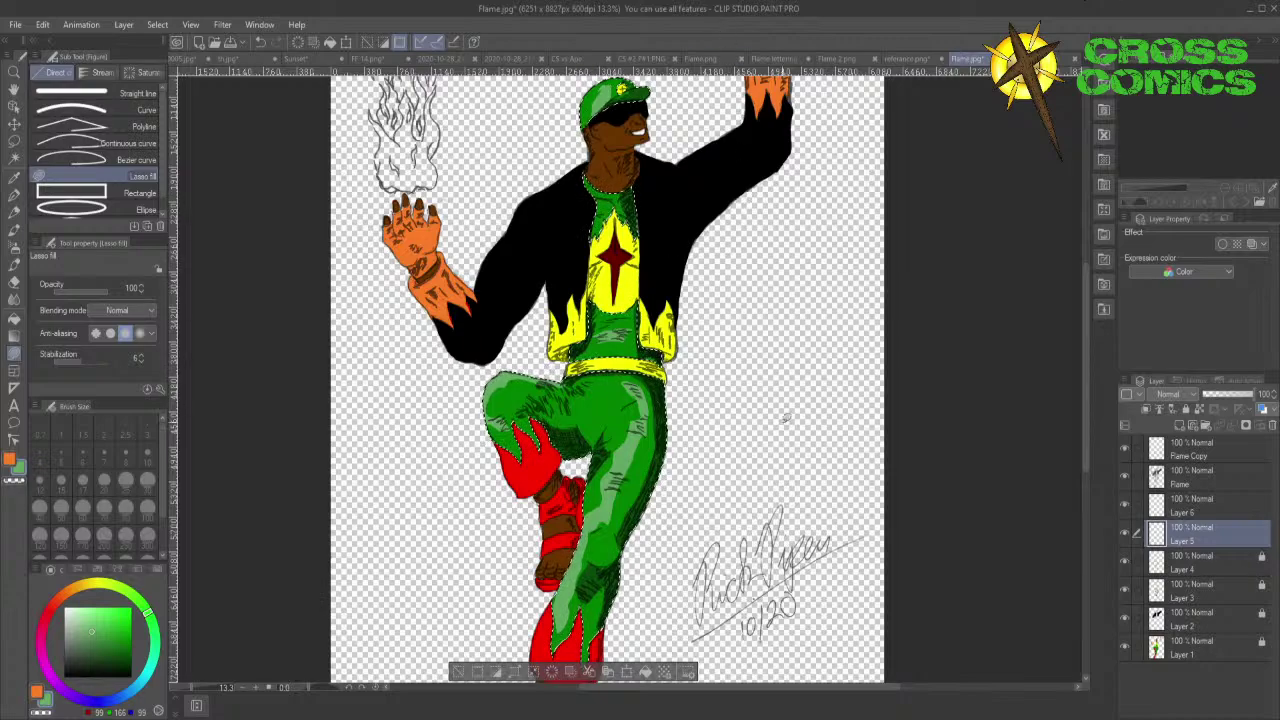
# - Replace the selection with the red flame cuffs and sandals of both legs from Layer 1, and make Layer 5 active
pyautogui.click(1188, 655)
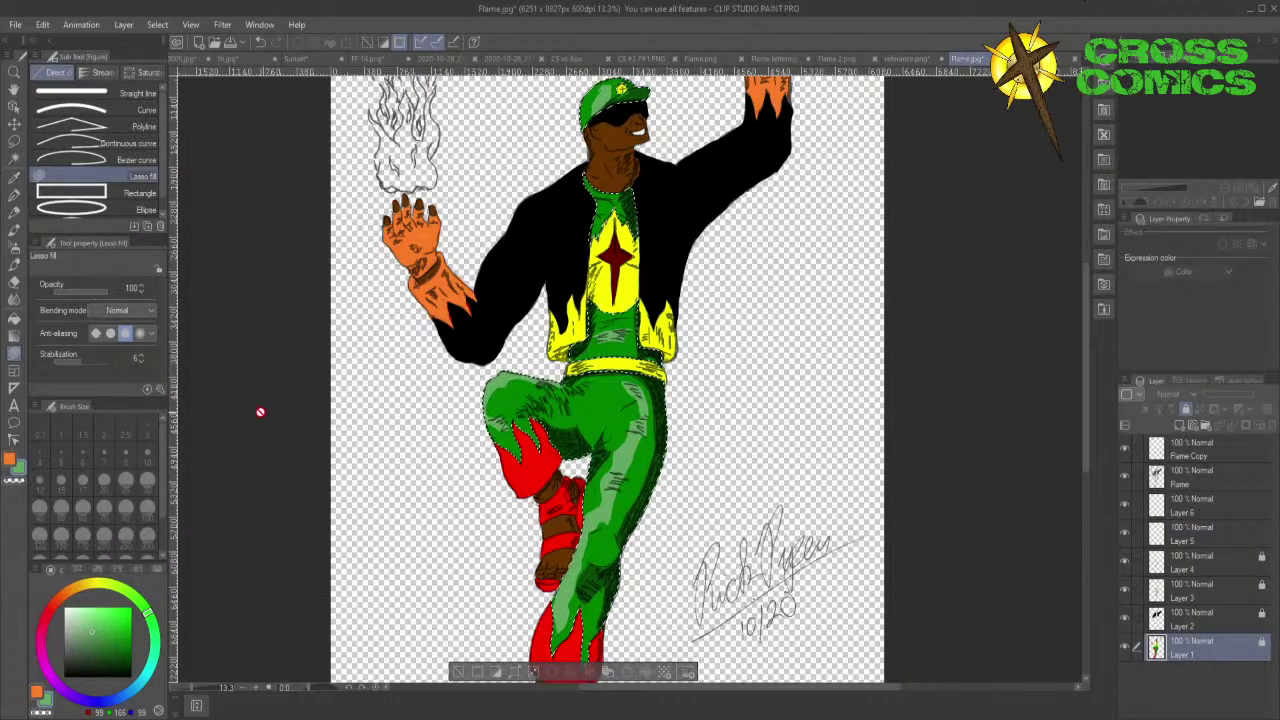
pyautogui.click(13, 157)
pyautogui.hotkey('ctrl', 'd')
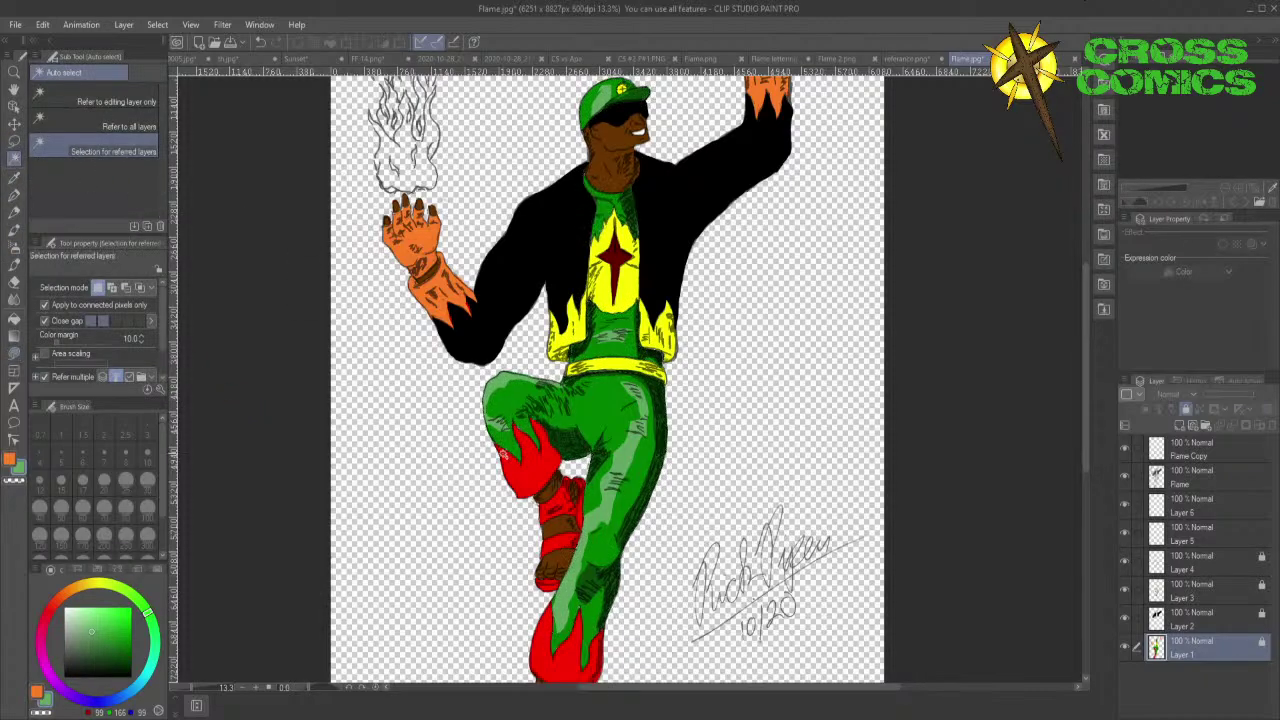
pyautogui.click(538, 479)
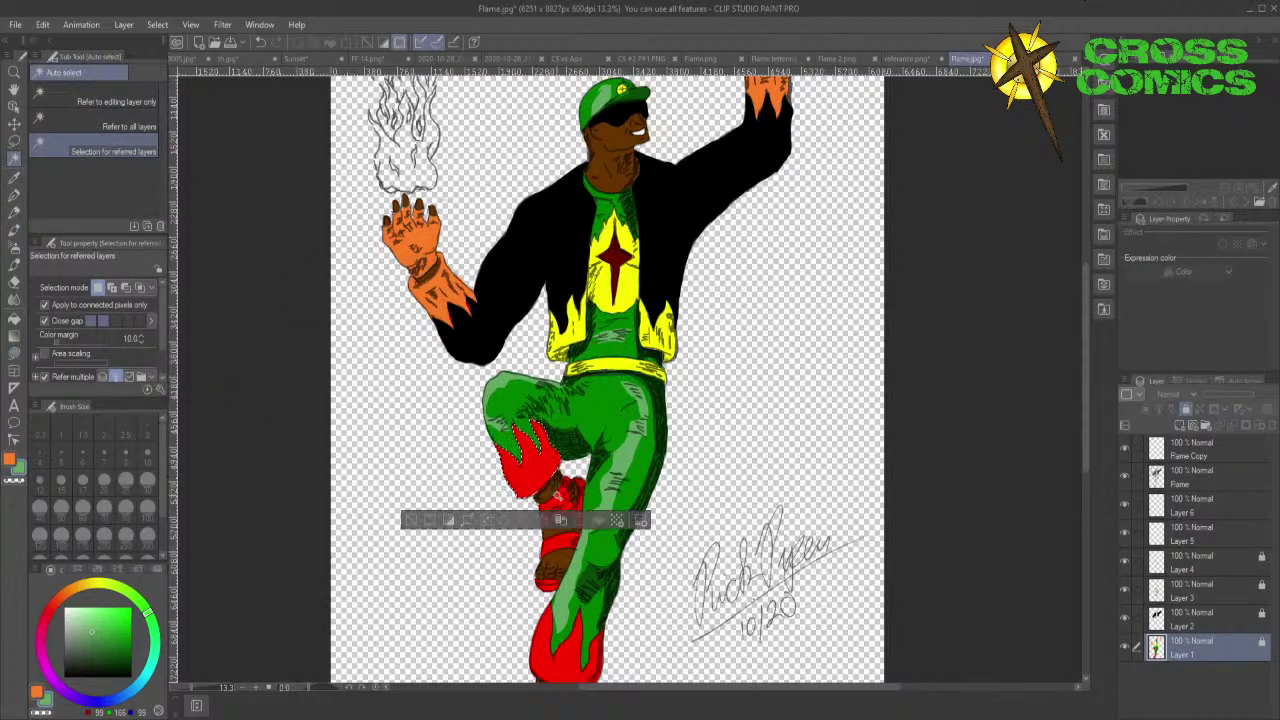
pyautogui.keyDown('shift'); pyautogui.click(562, 497); pyautogui.keyUp('shift')
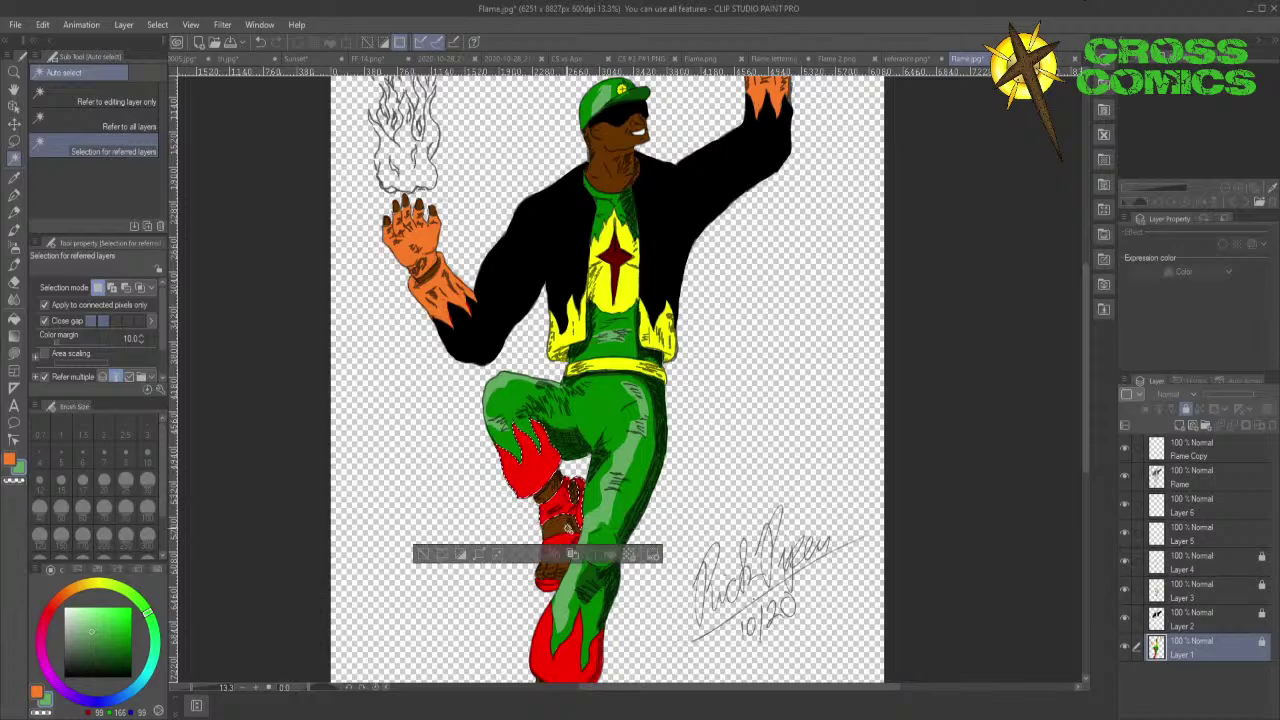
pyautogui.keyDown('shift'); pyautogui.click(566, 542); pyautogui.keyUp('shift')
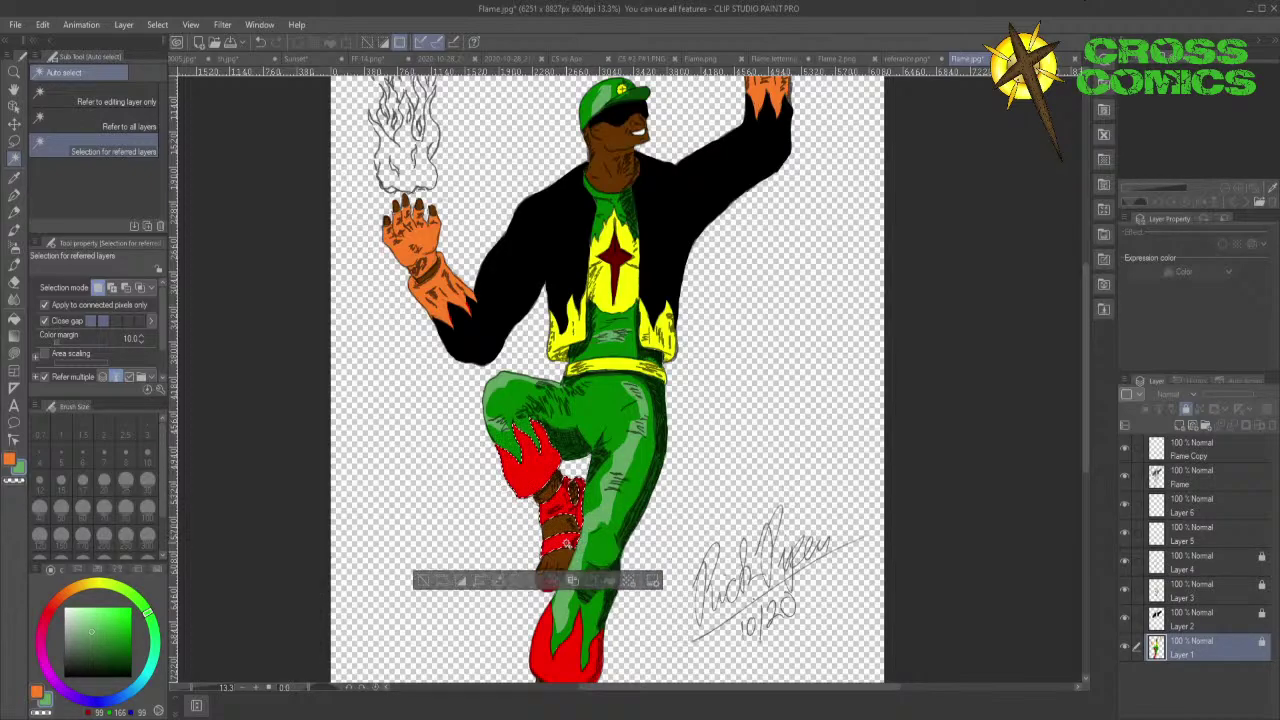
pyautogui.keyDown('shift'); pyautogui.click(549, 655); pyautogui.keyUp('shift')
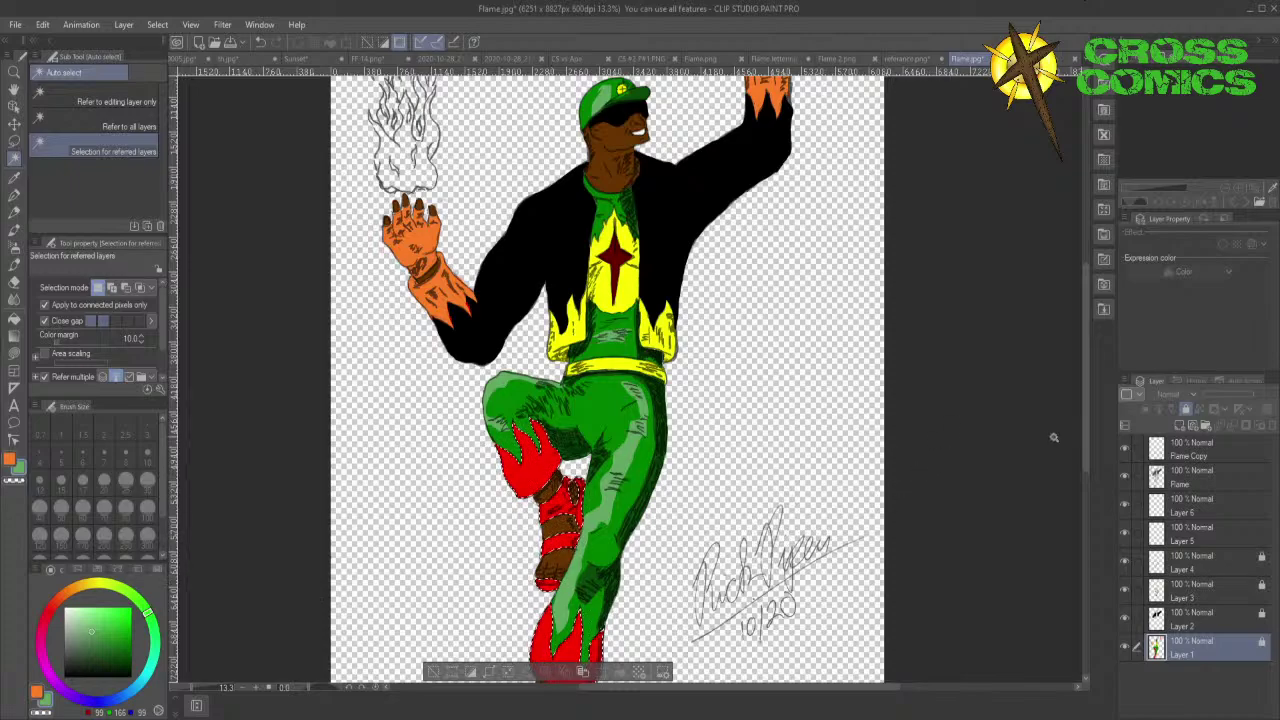
pyautogui.moveTo(1085, 425); pyautogui.dragTo(1093, 480)
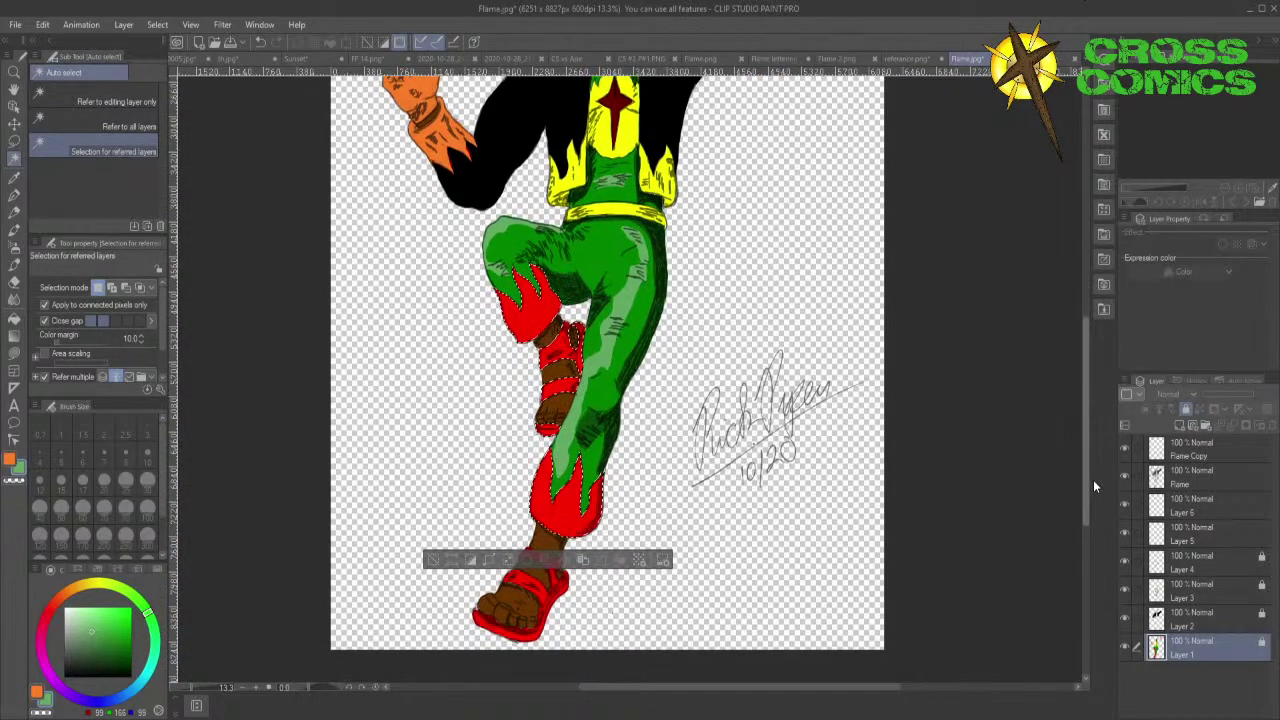
pyautogui.click(541, 597)
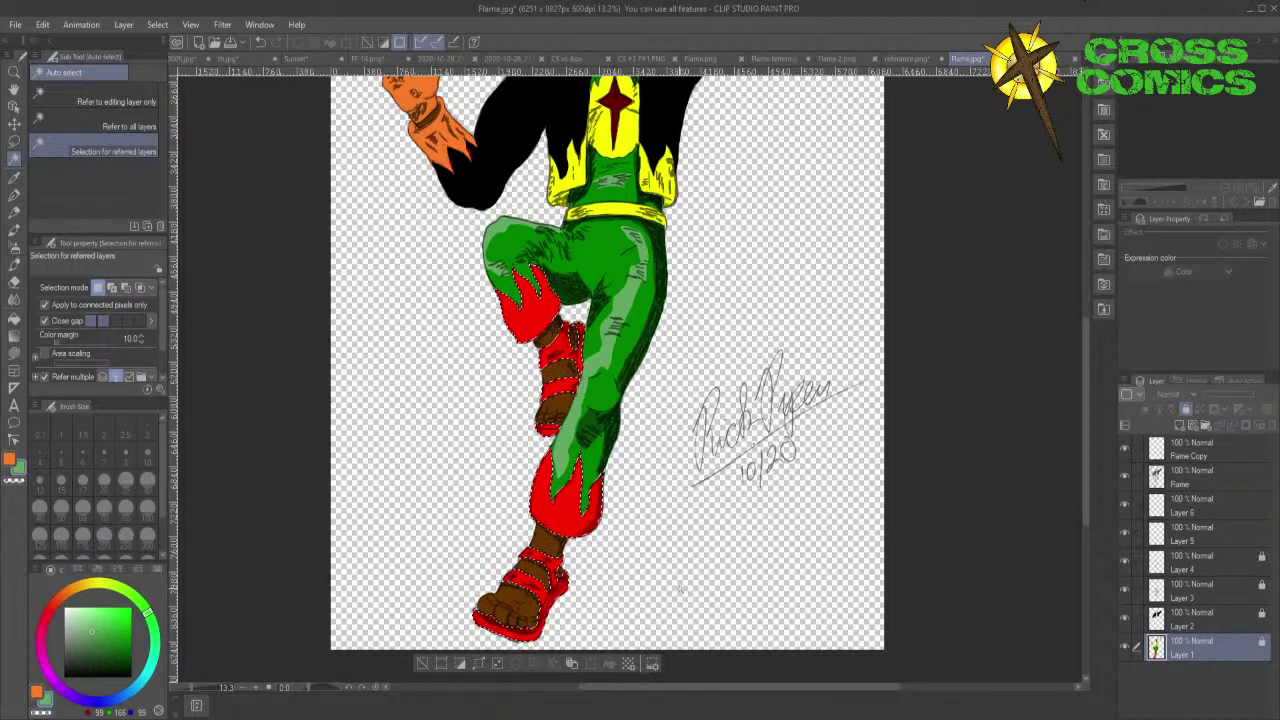
pyautogui.click(1177, 535)
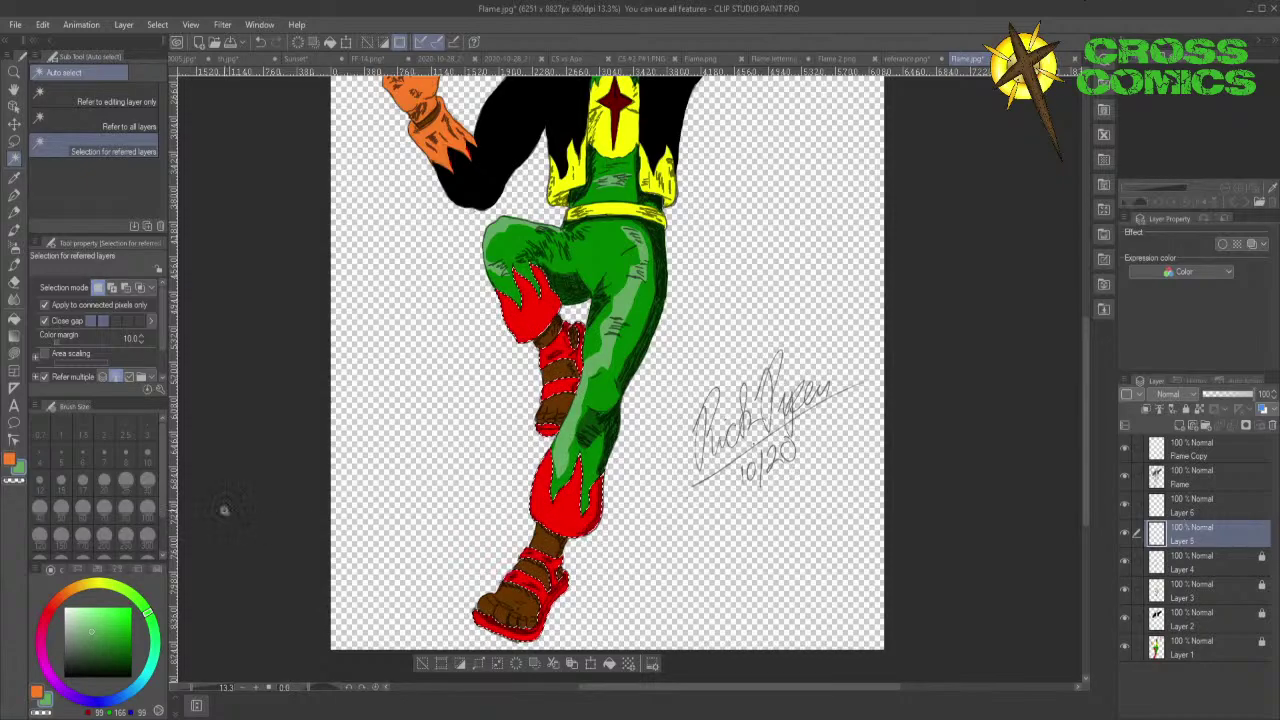
# - Sample the red of the standing leg's cuff and darken it into a shadow red for lasso filling
pyautogui.click(13, 178)
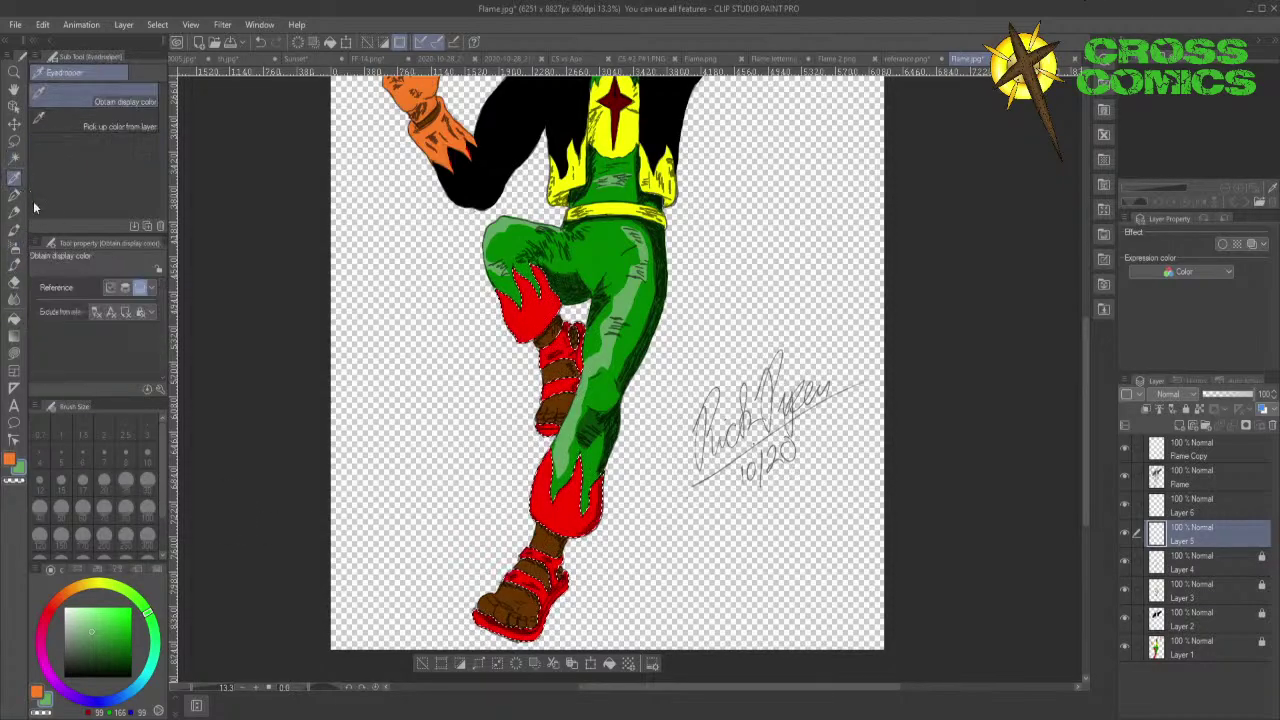
pyautogui.click(545, 505)
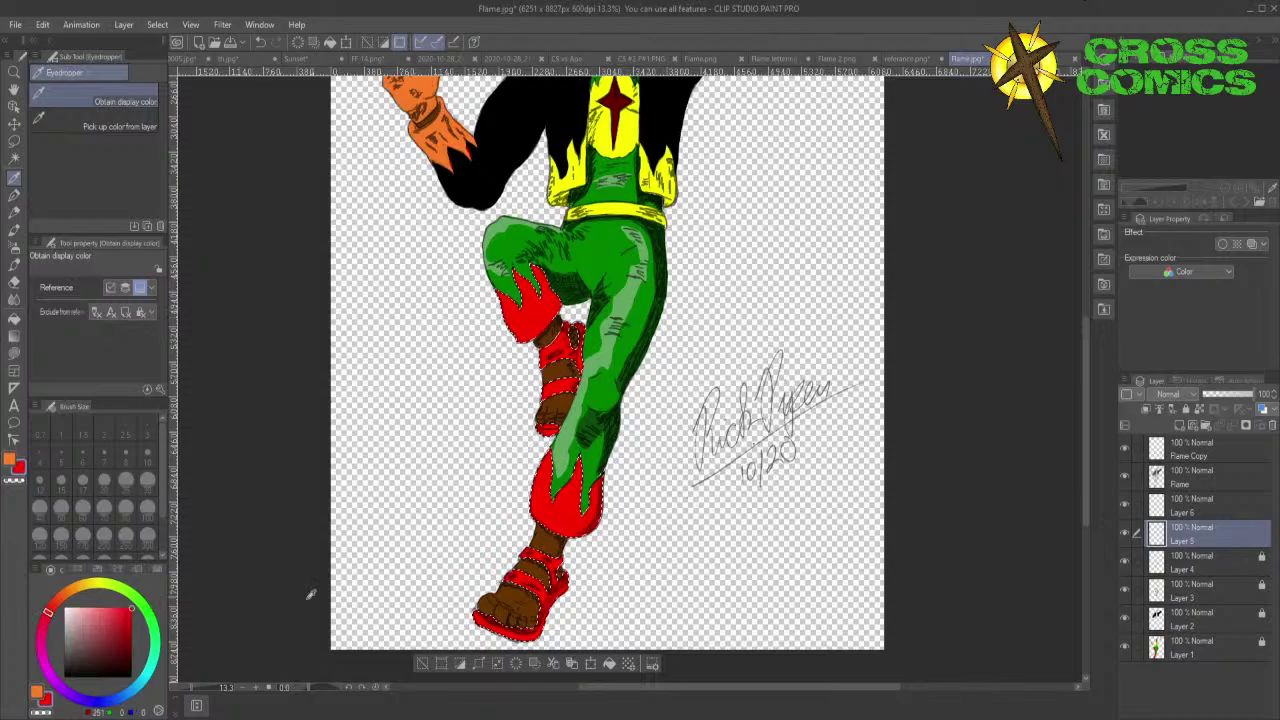
pyautogui.moveTo(135, 605); pyautogui.dragTo(127, 651)
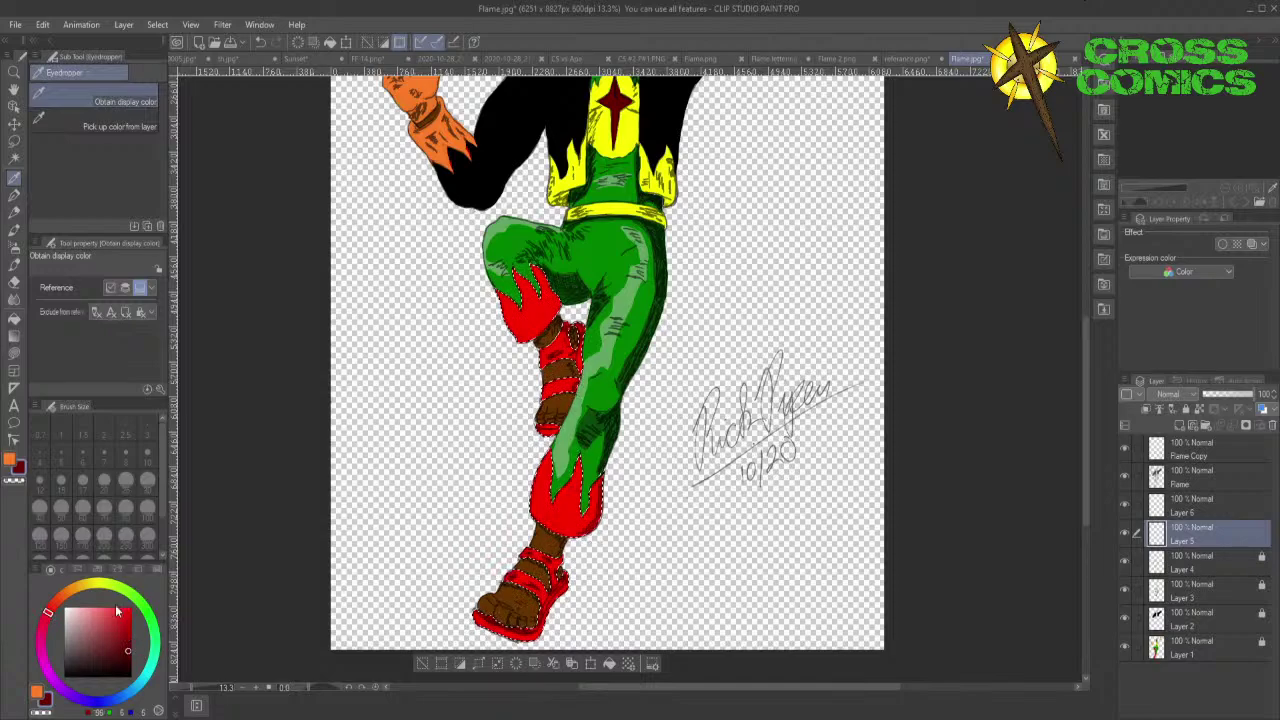
pyautogui.click(13, 353)
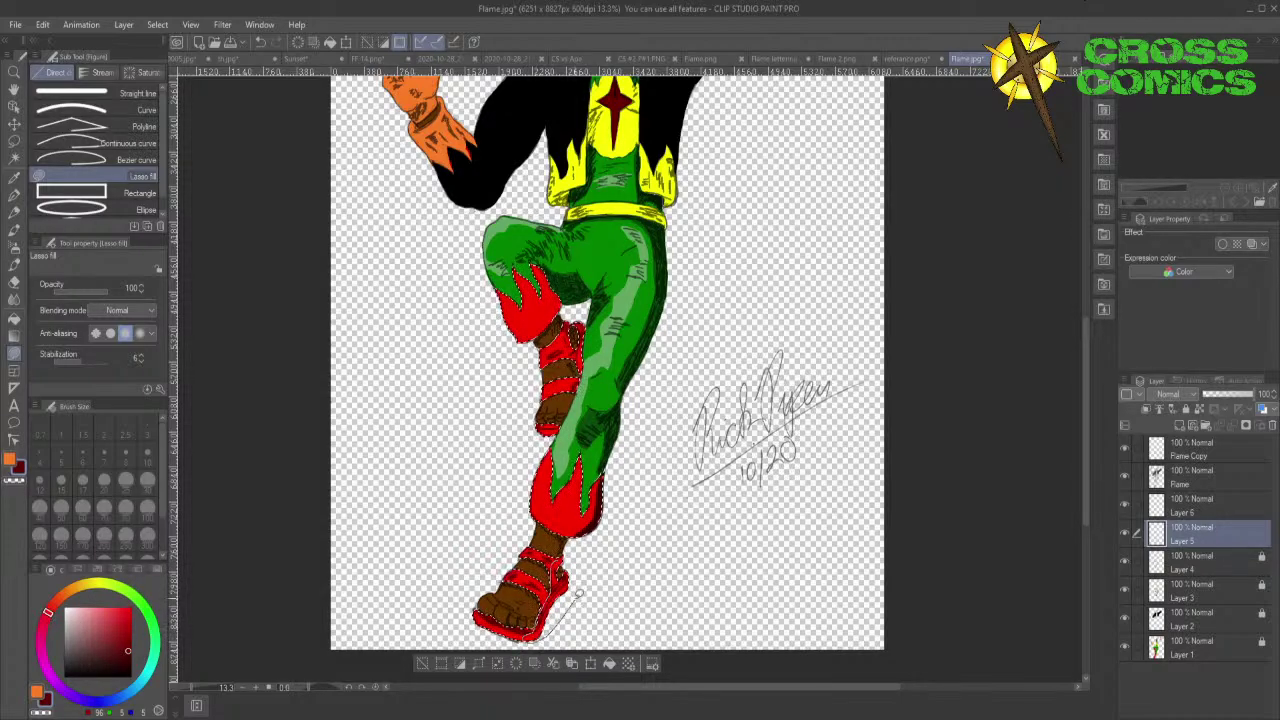
# - Lasso-fill dark red shadows on Layer 5 over both sandals and the inner edge of the raised leg's cuff
pyautogui.moveTo(578, 594); pyautogui.dragTo(568, 557)
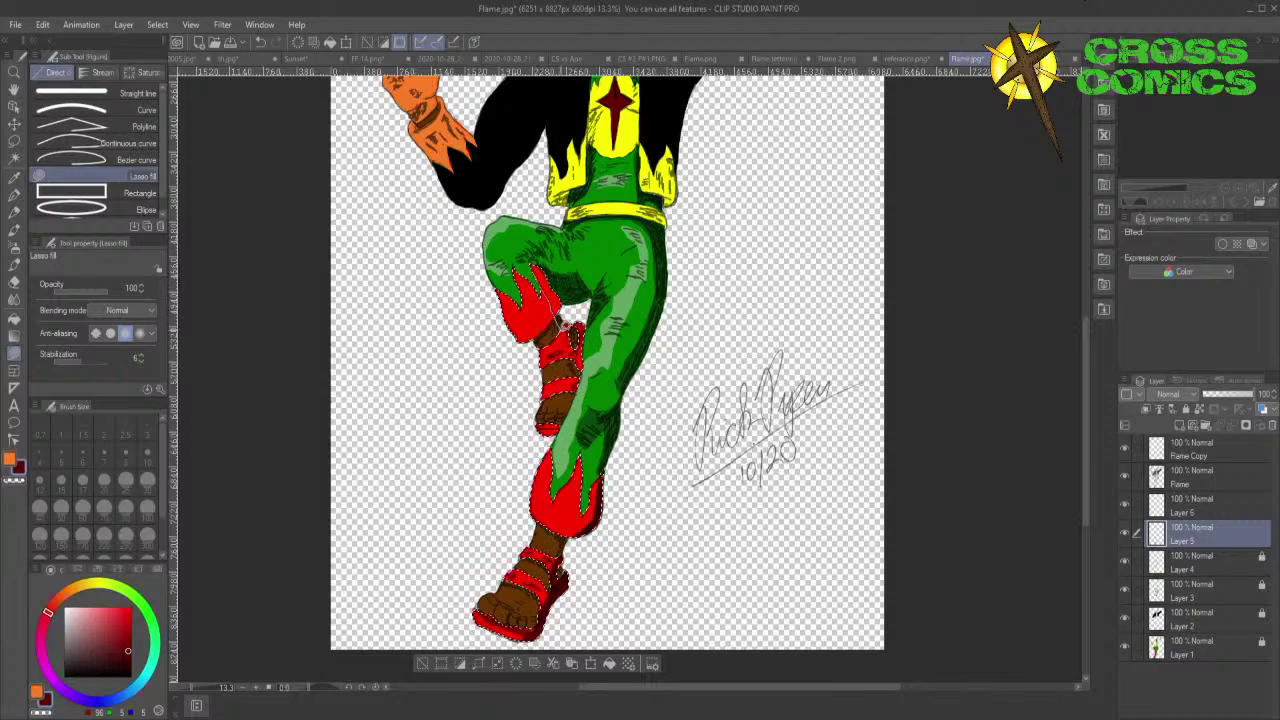
pyautogui.moveTo(570, 342)
pyautogui.mouseDown()
pyautogui.moveTo(590, 348)
pyautogui.moveTo(551, 270)
pyautogui.mouseUp()
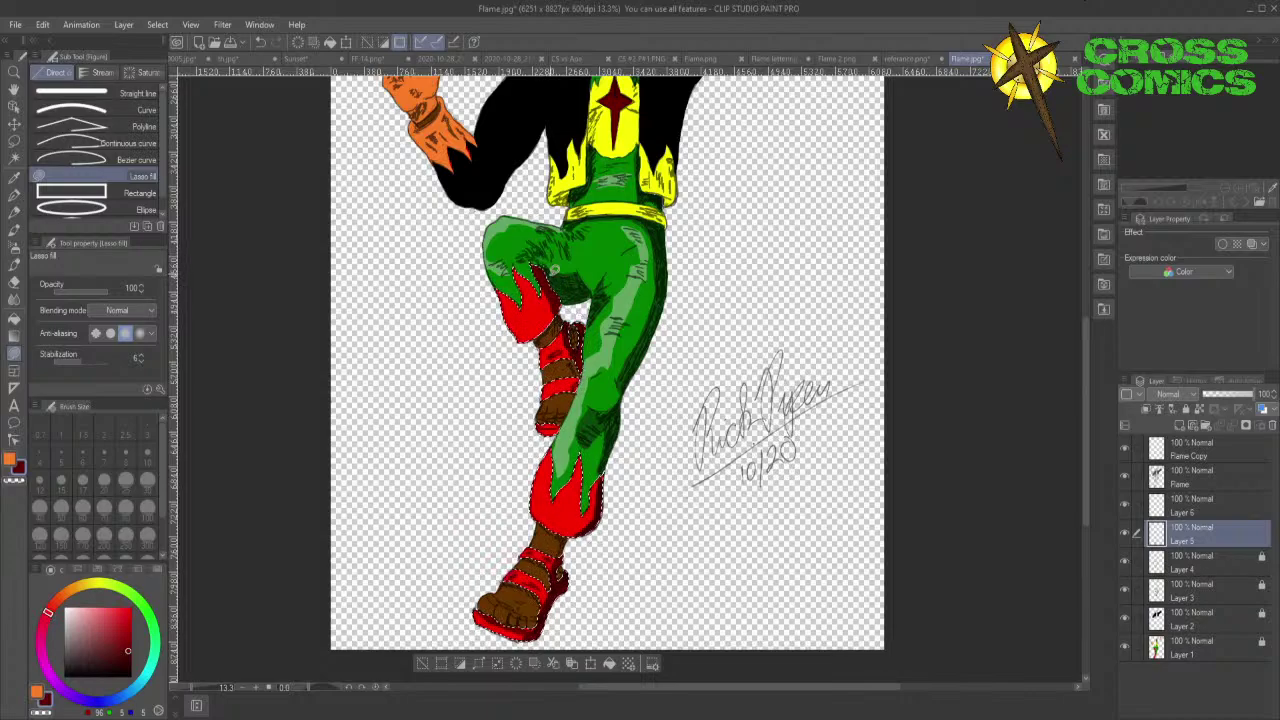
pyautogui.moveTo(570, 336); pyautogui.dragTo(577, 356)
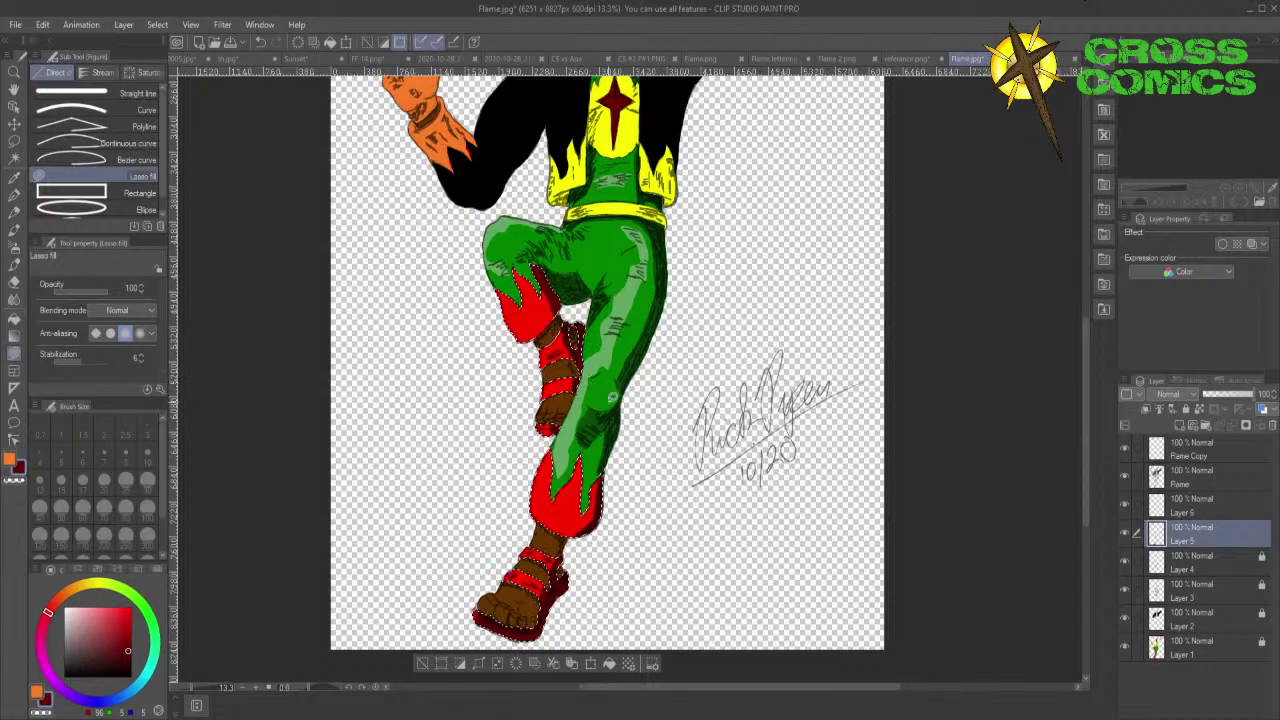
# - Lighten the red to RGB 227, 45, 45 and lasso-fill highlights on Layer 6 along the outer edges of both flame cuffs
pyautogui.click(1210, 506)
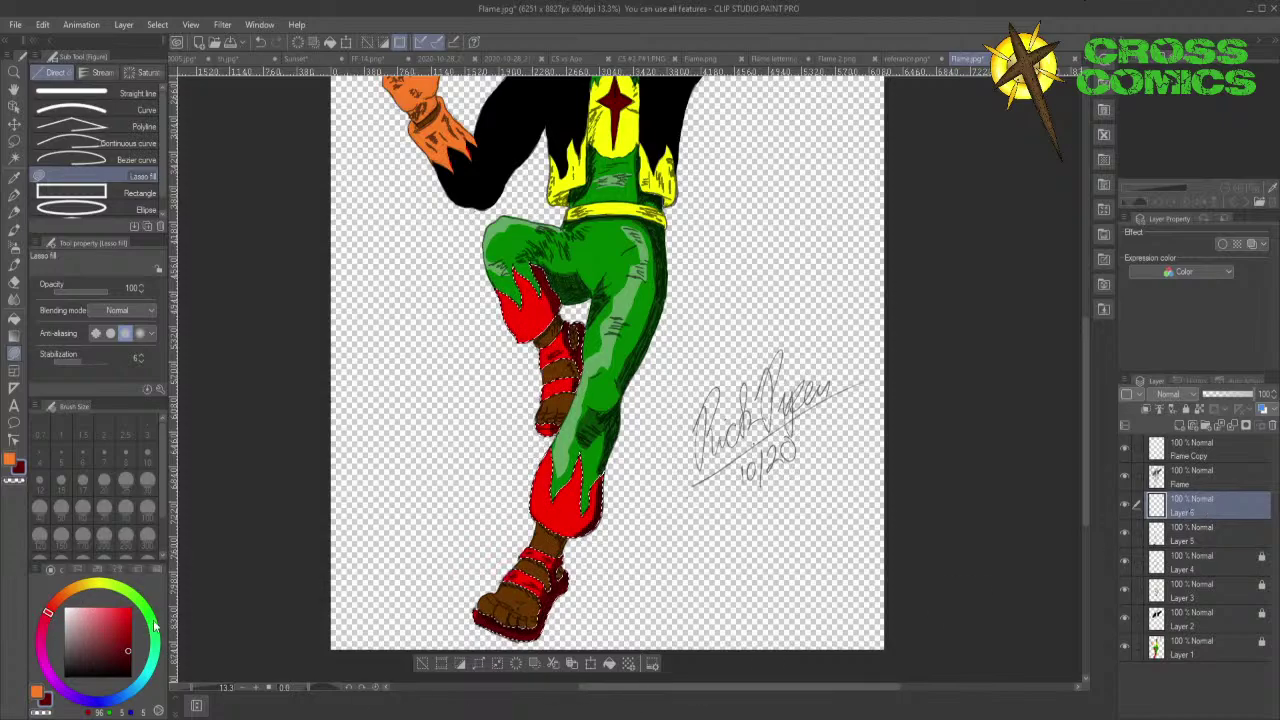
pyautogui.moveTo(133, 647); pyautogui.dragTo(118, 614)
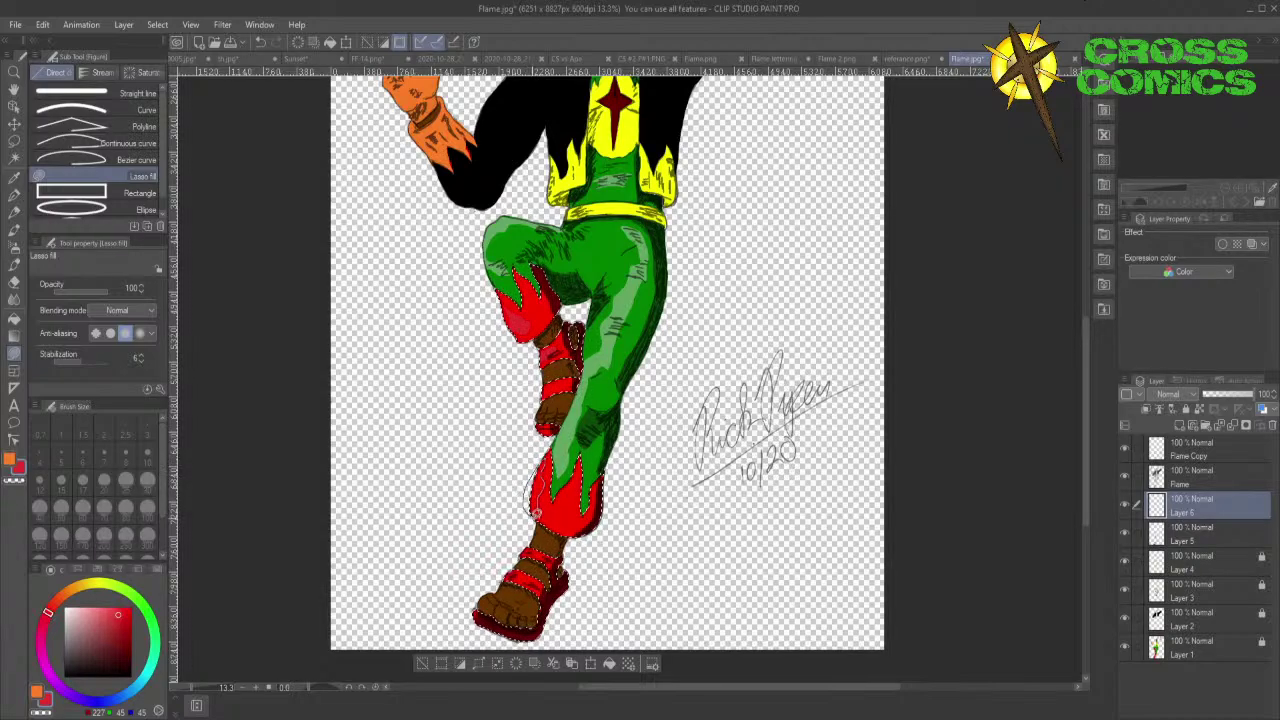
pyautogui.moveTo(536, 512); pyautogui.dragTo(544, 508)
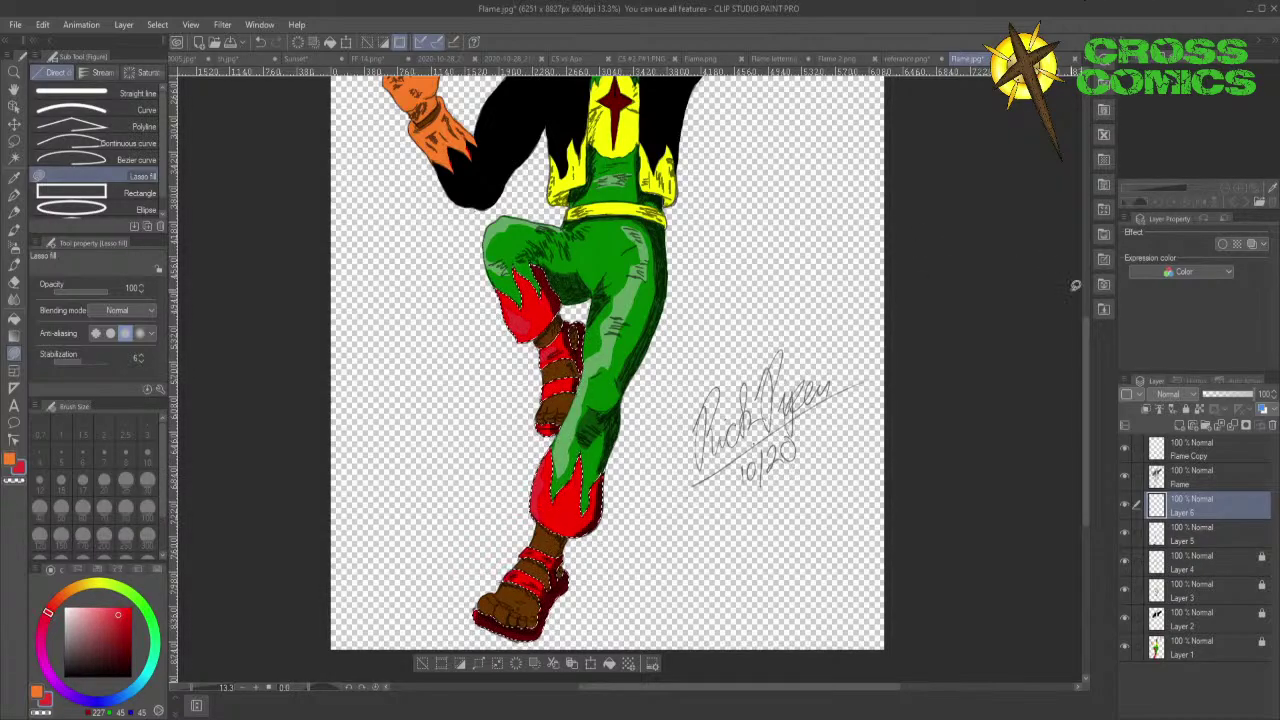
# - Lock Layer 6 and Layer 5 to protect the red highlights and shadows
pyautogui.moveTo(1084, 356); pyautogui.dragTo(1090, 291)
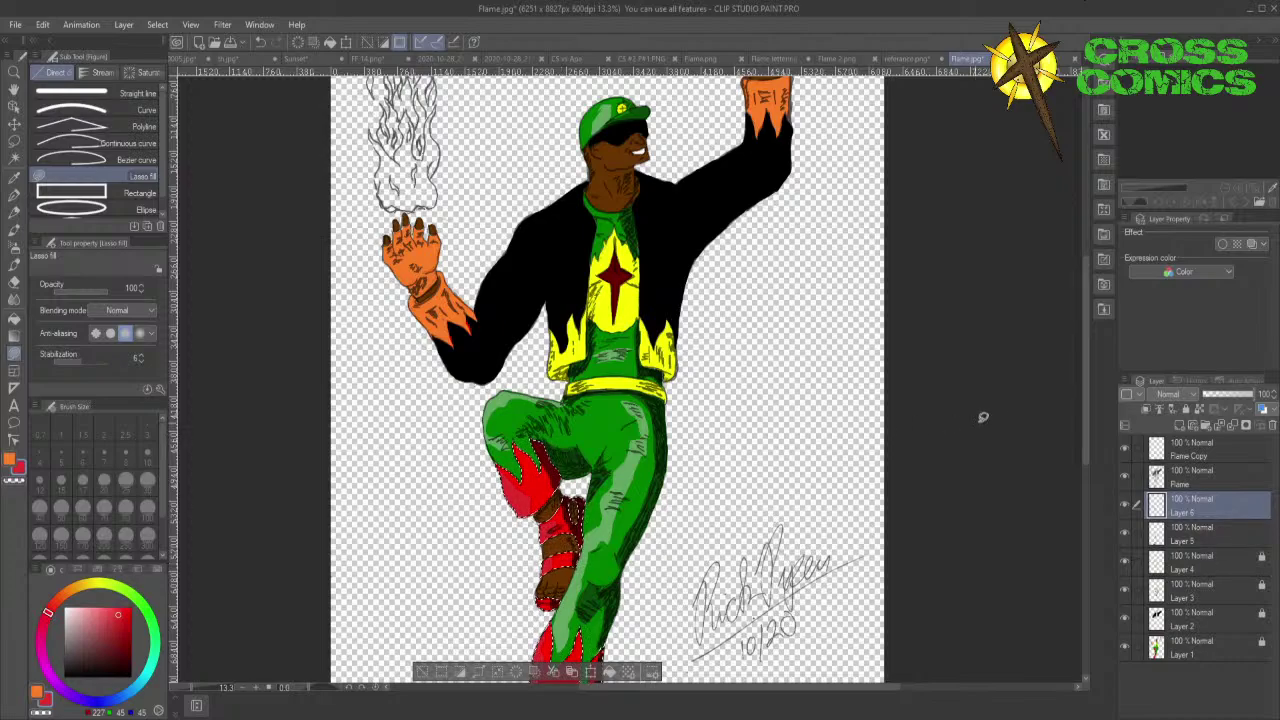
pyautogui.click(1185, 409)
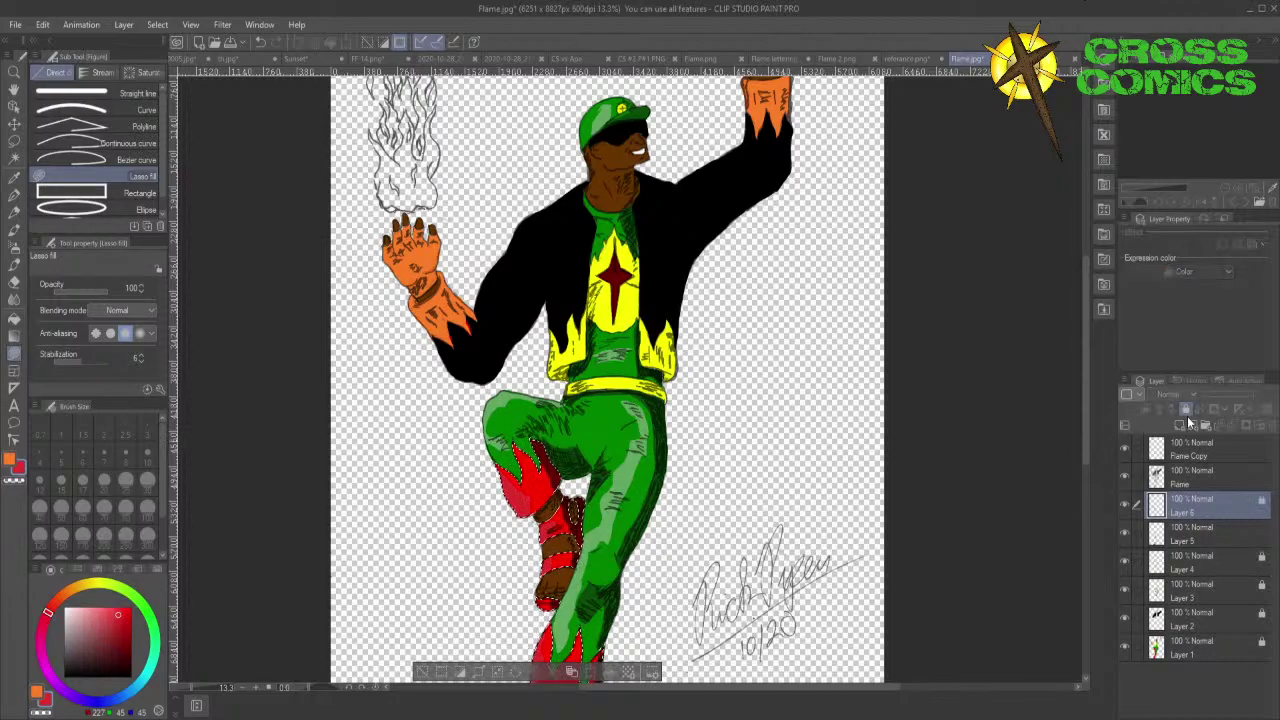
pyautogui.click(1198, 534)
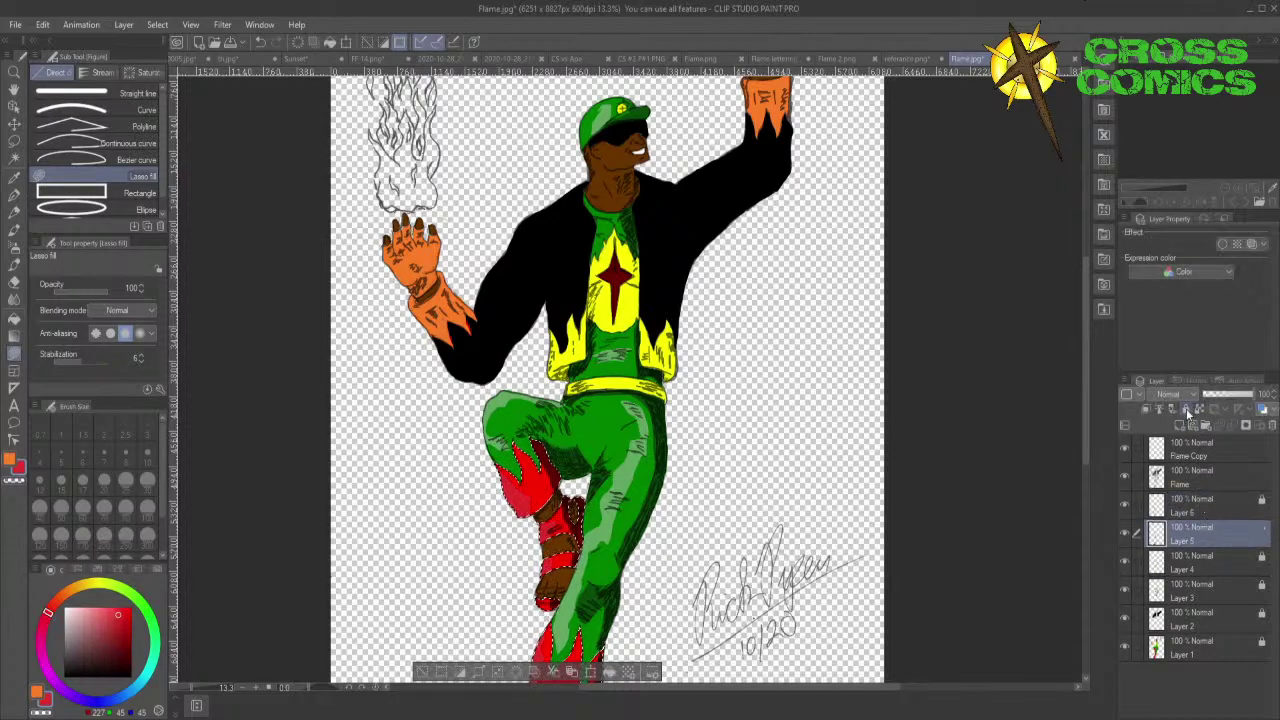
pyautogui.click(1185, 409)
# - Add a new layer directly above Layer 6 and clear the selection around the red cuffs and sandals
pyautogui.click(1181, 427)
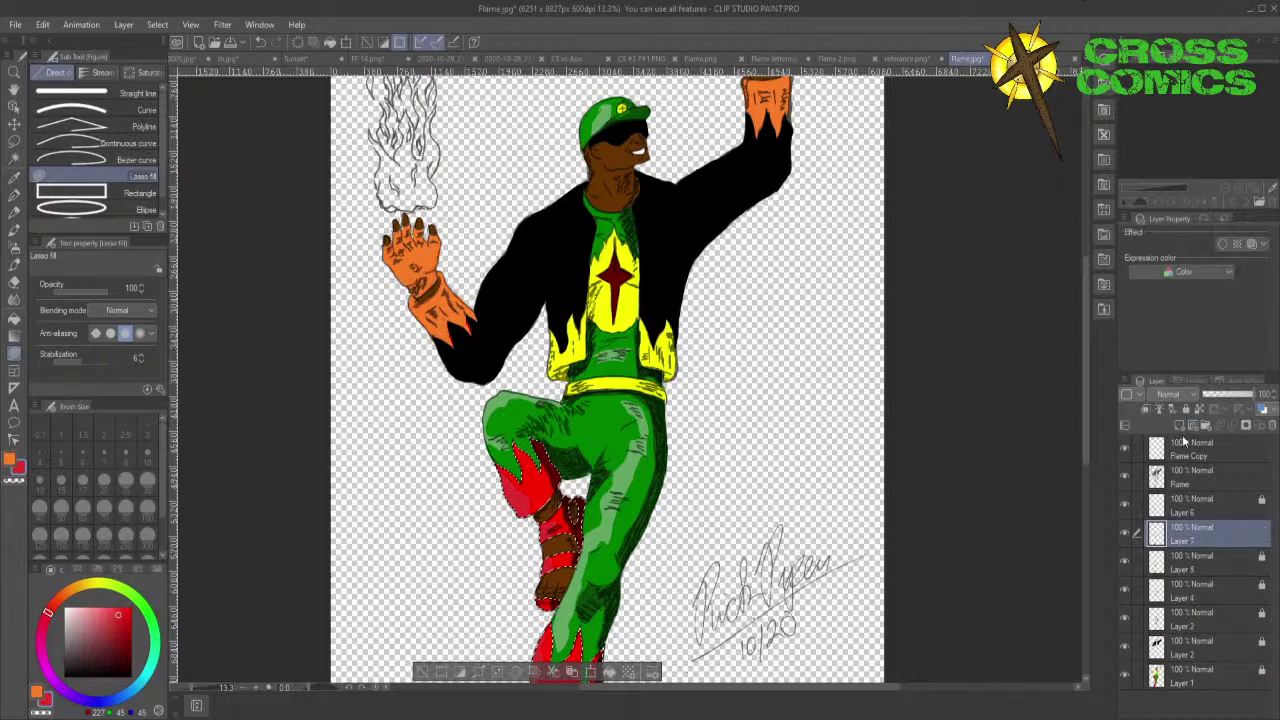
pyautogui.moveTo(1198, 543); pyautogui.dragTo(1192, 500)
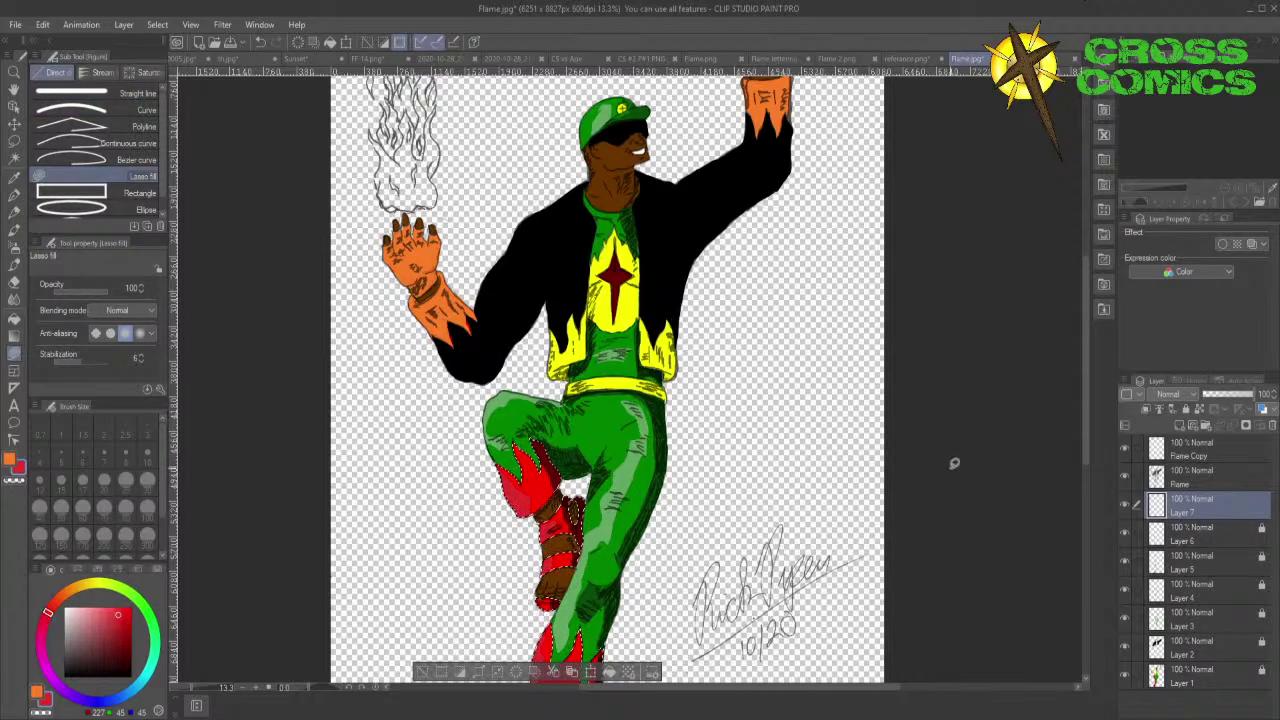
pyautogui.click(14, 158)
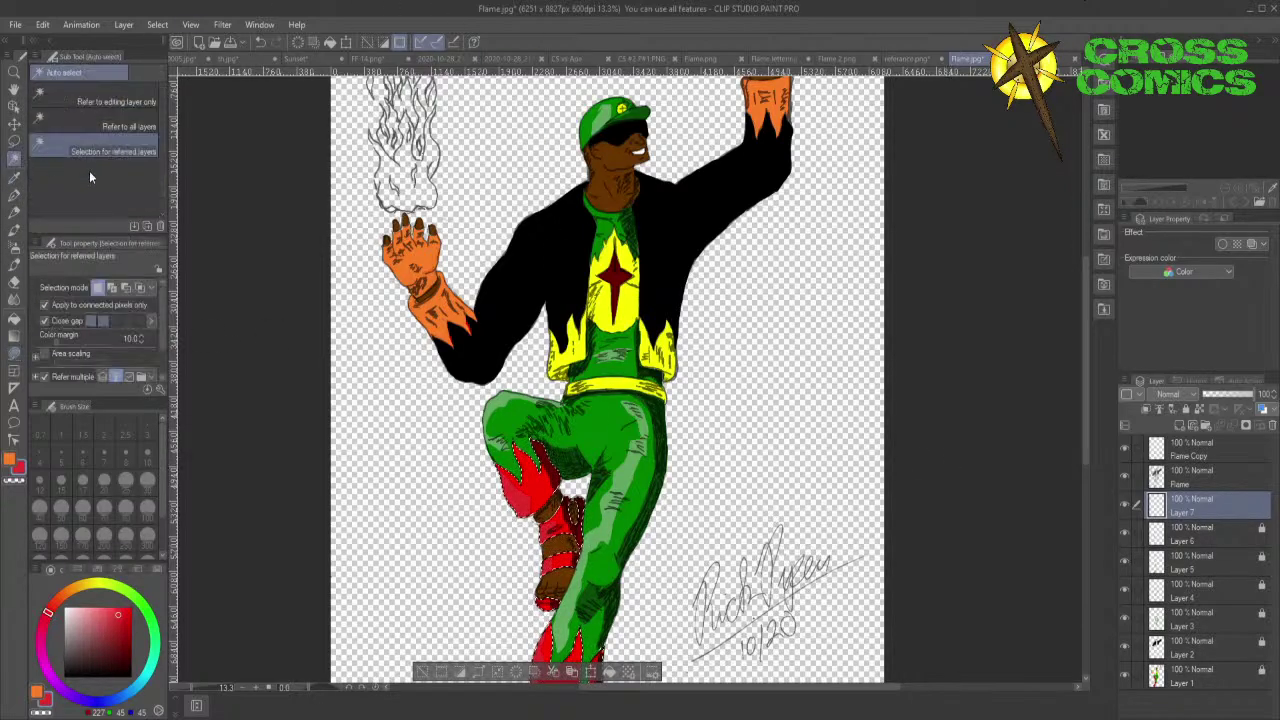
pyautogui.click(231, 246)
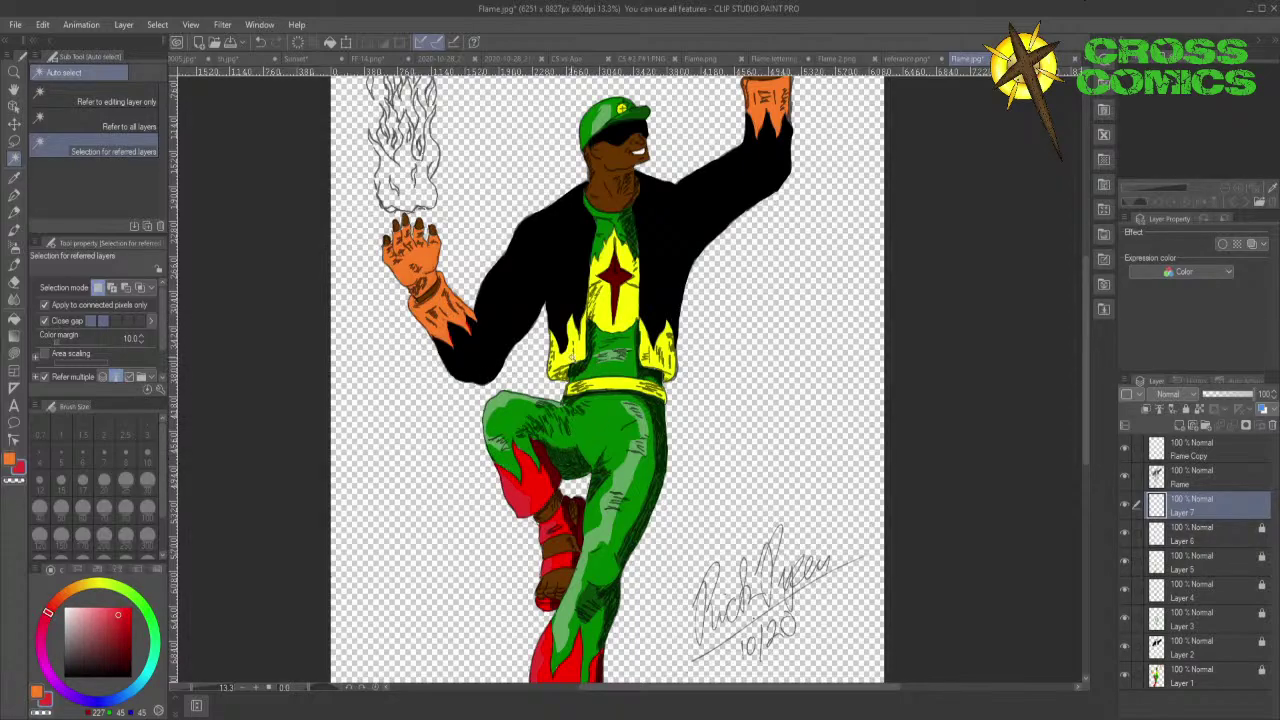
pyautogui.click(570, 355)
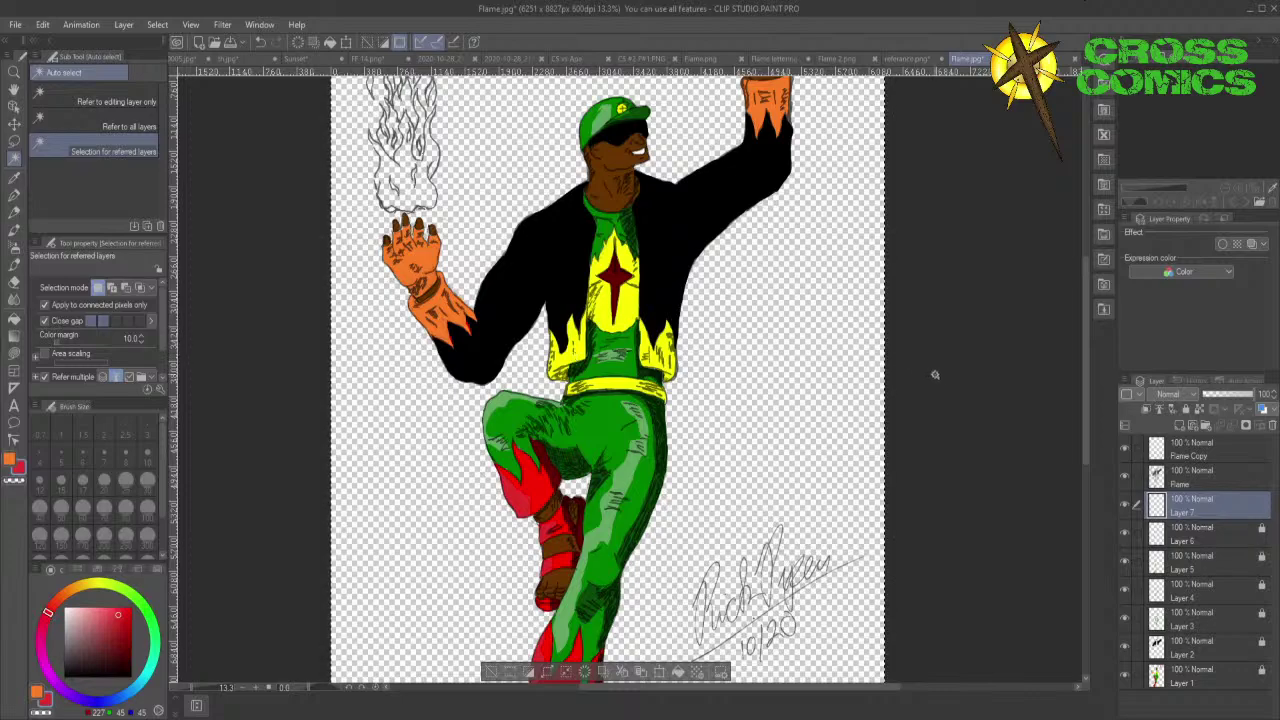
pyautogui.hotkey('ctrl', 'd')
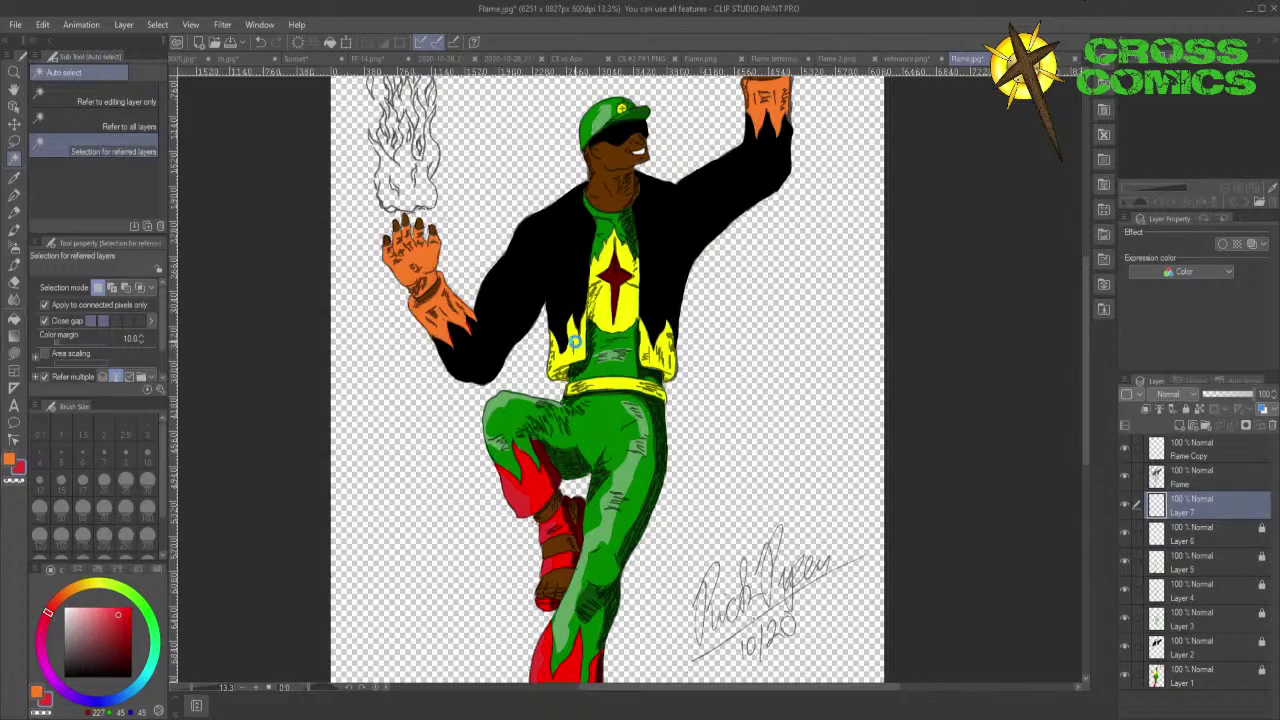
pyautogui.click(811, 391)
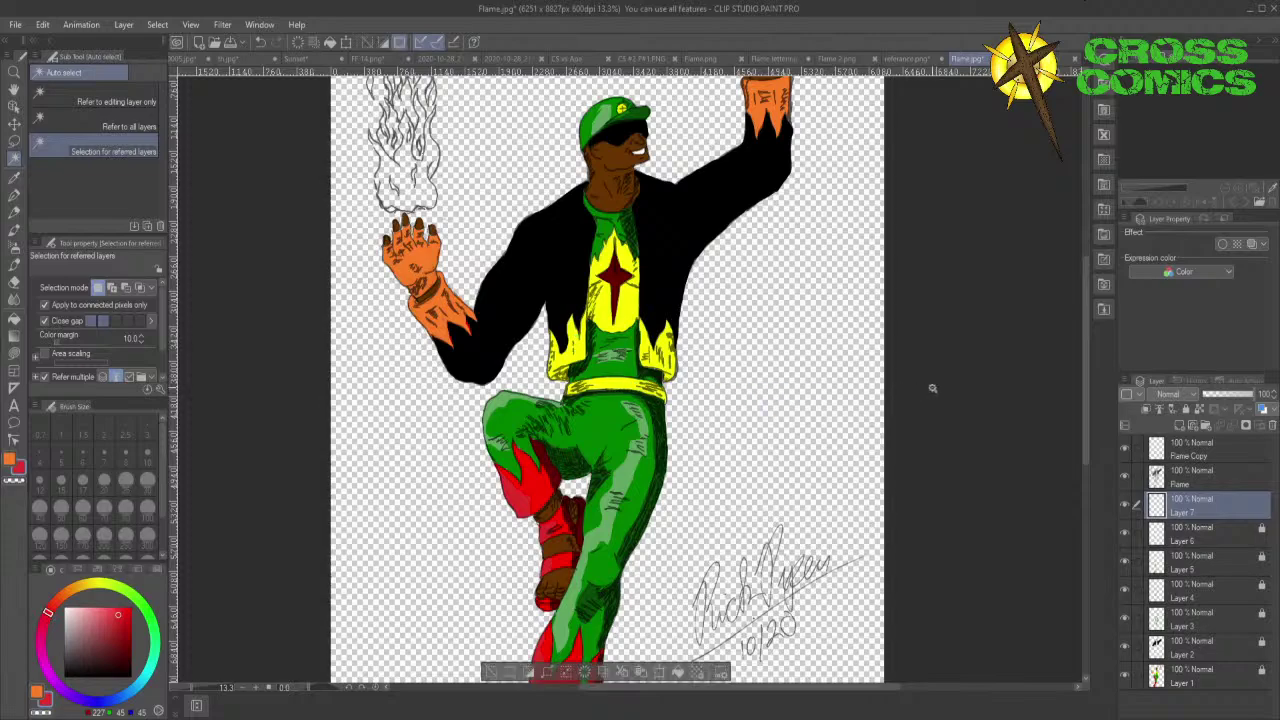
pyautogui.click(932, 388)
# - Auto-select the yellow jacket flames, belt, chest flame and cap emblem from Layer 1, and make Layer 7 active
pyautogui.click(1195, 682)
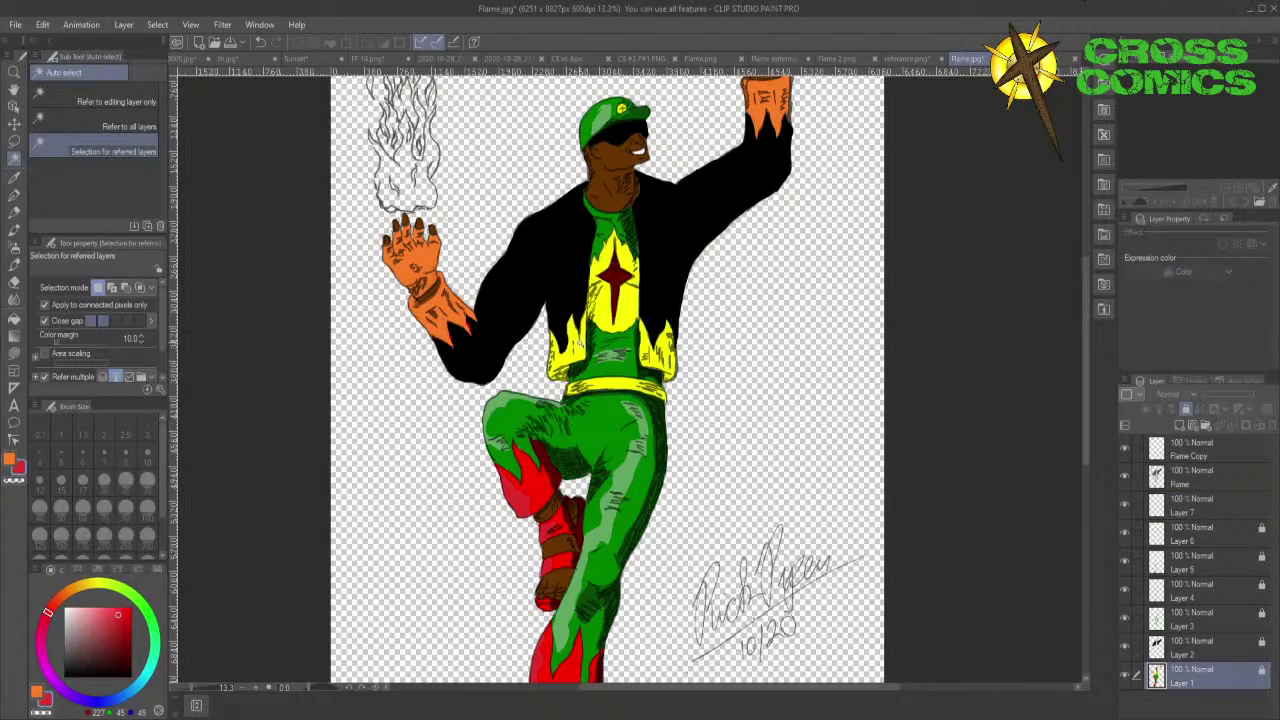
pyautogui.click(581, 344)
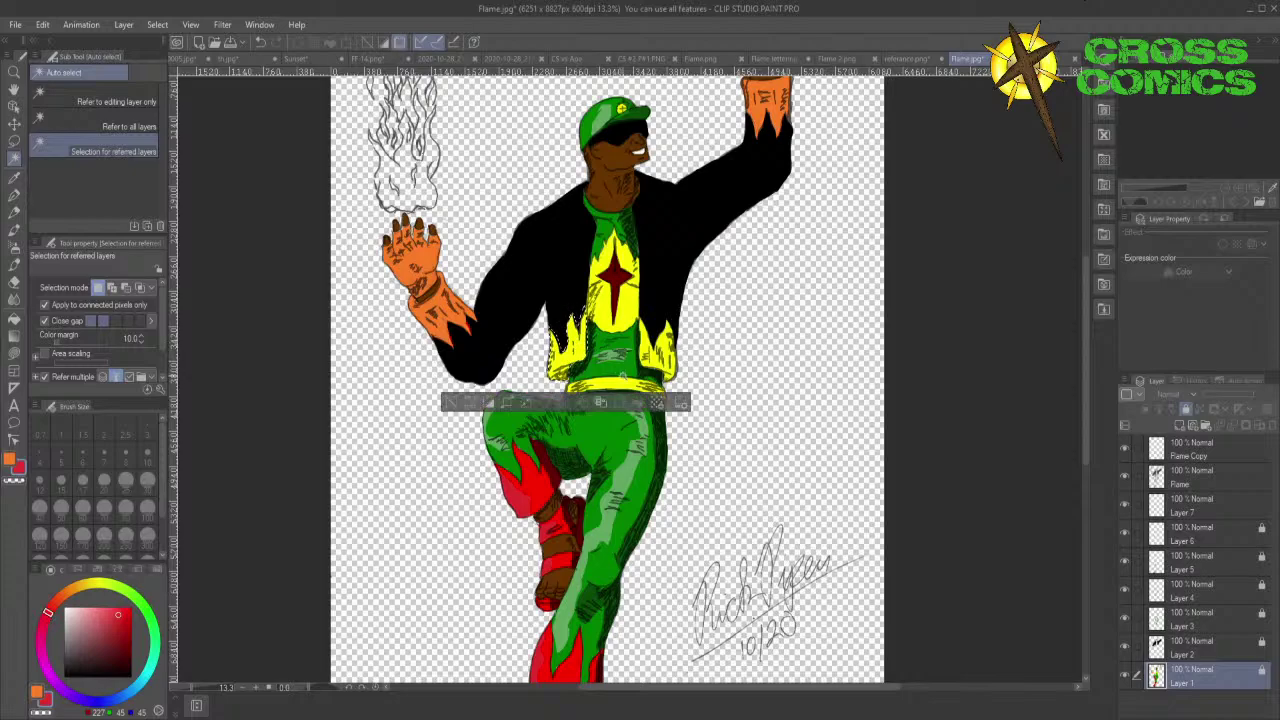
pyautogui.click(624, 384)
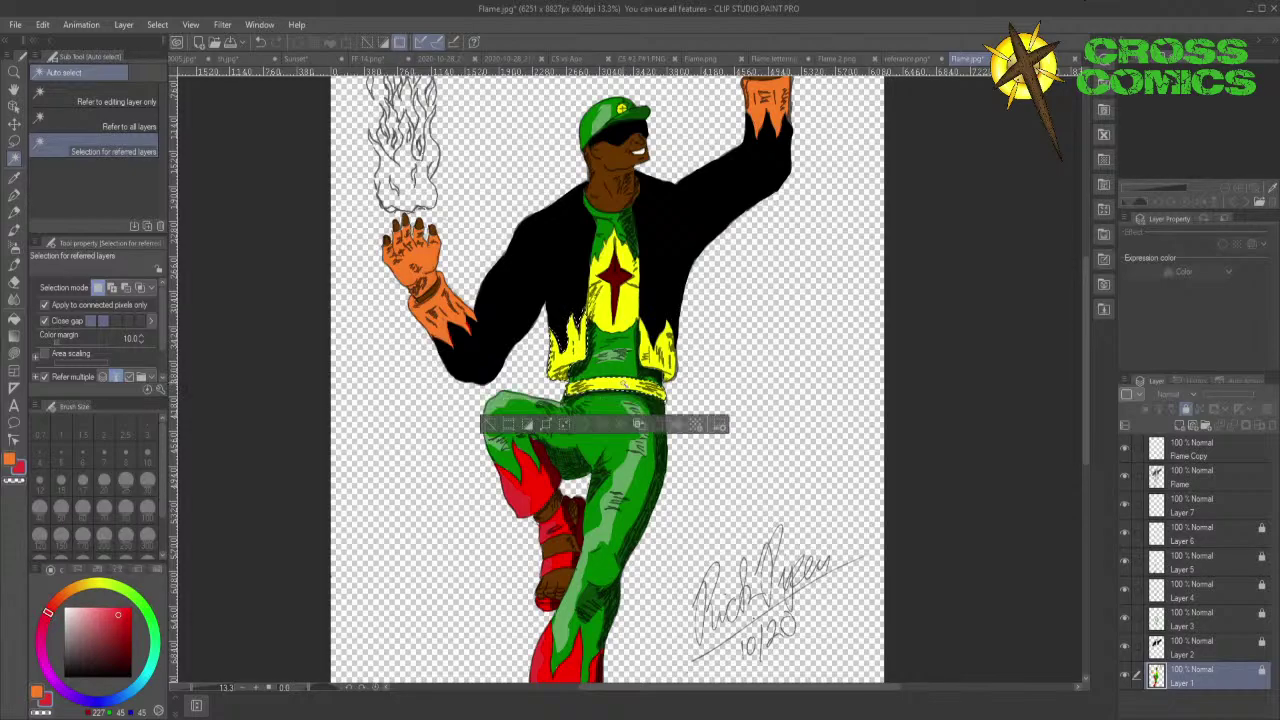
pyautogui.click(604, 316)
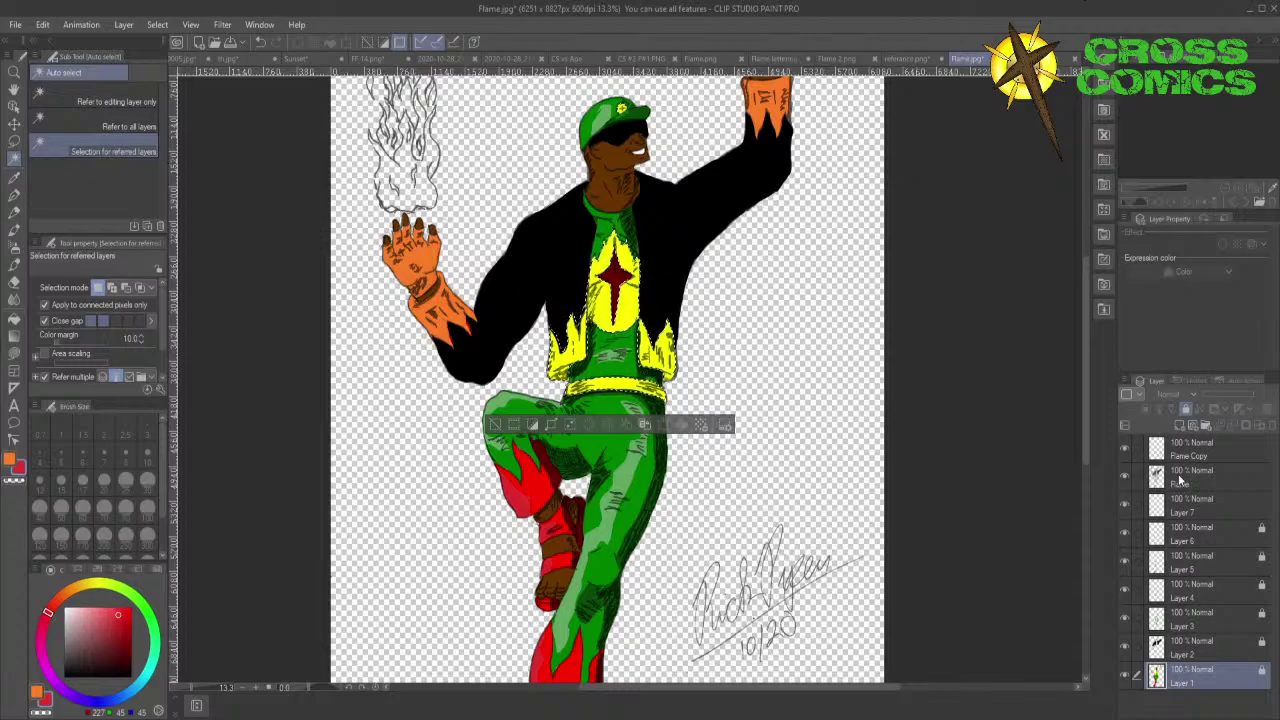
pyautogui.click(1186, 508)
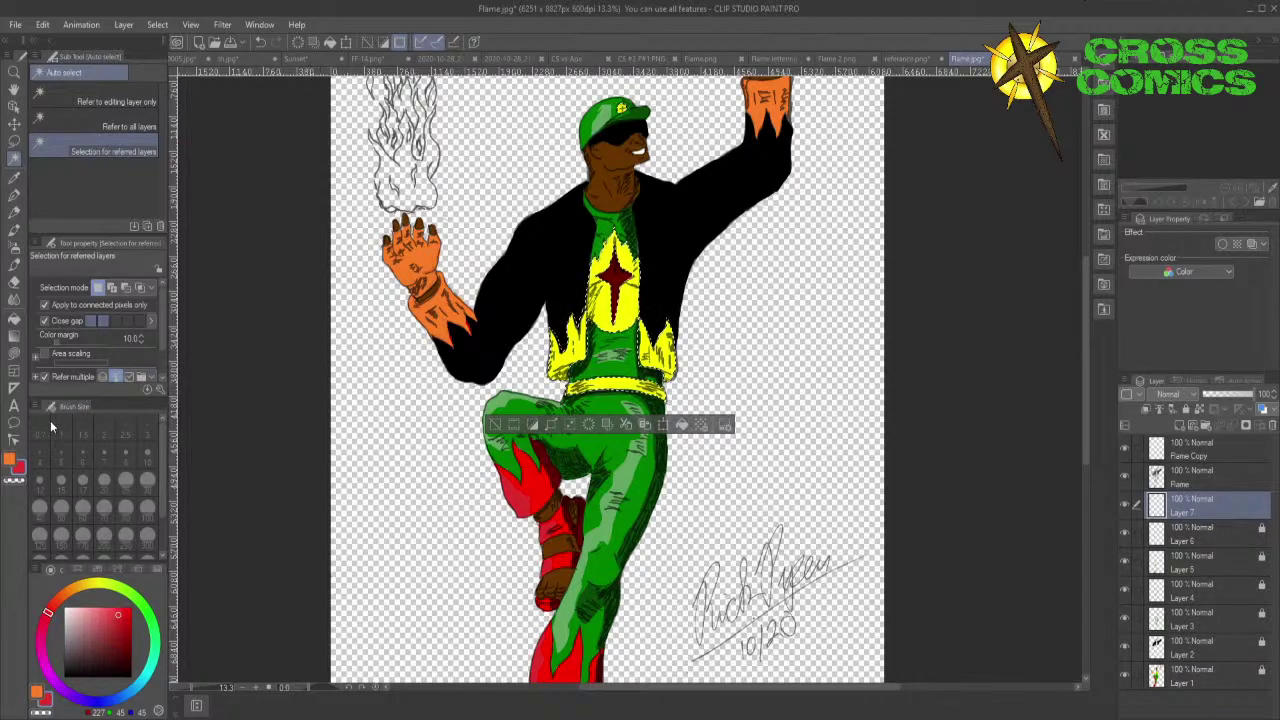
# - Sample the belt's yellow, darken it to RGB 121, 121, 5, and lasso-fill shadows over the yellow areas on Layer 7
pyautogui.click(16, 180)
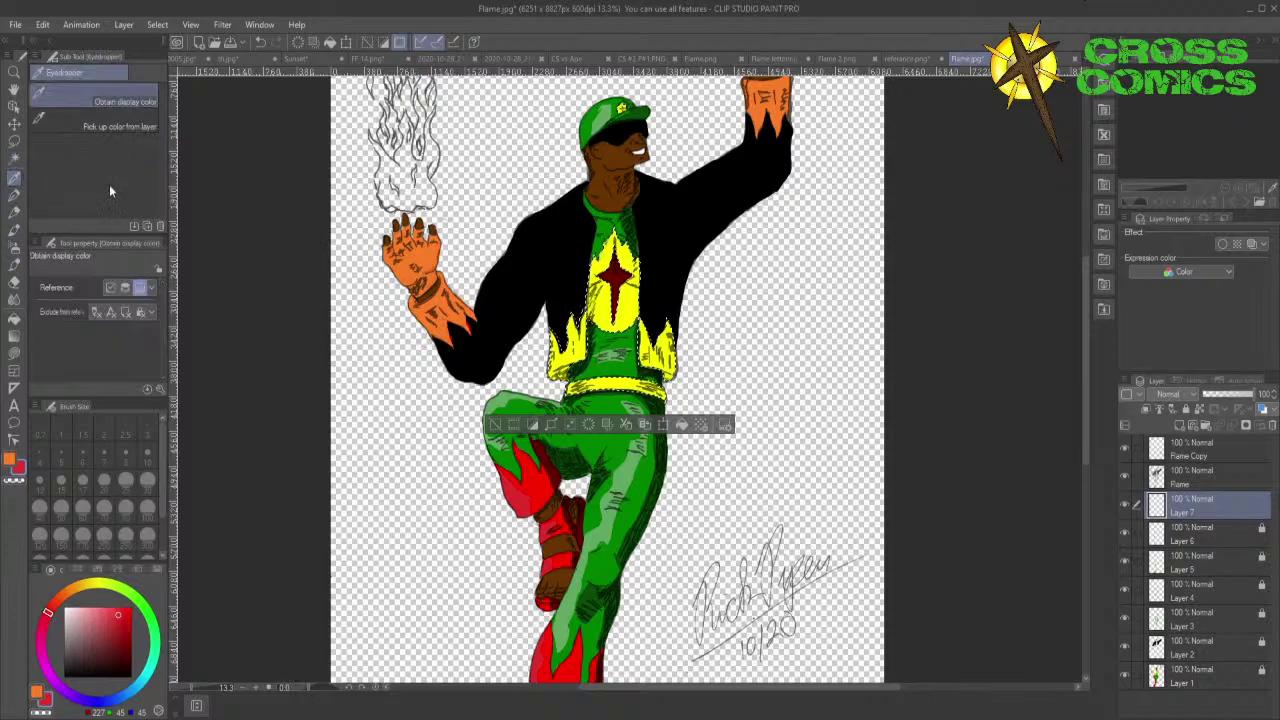
pyautogui.click(611, 382)
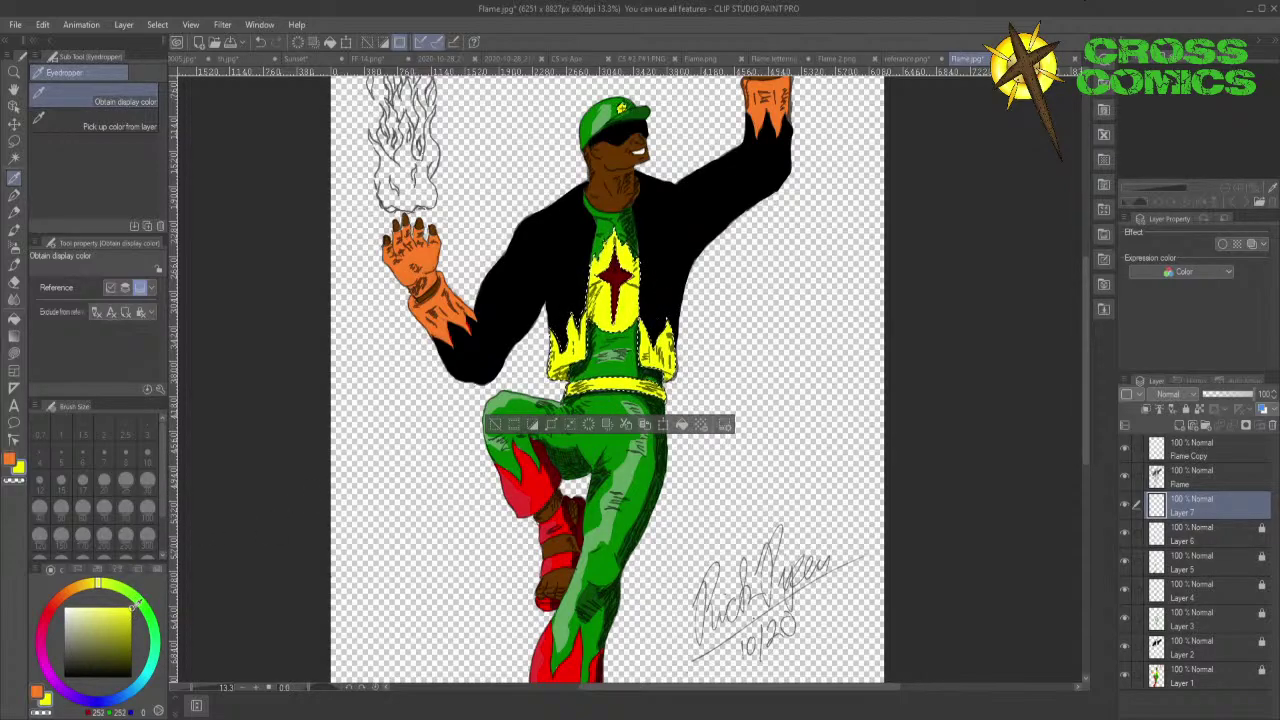
pyautogui.moveTo(135, 606); pyautogui.dragTo(131, 628)
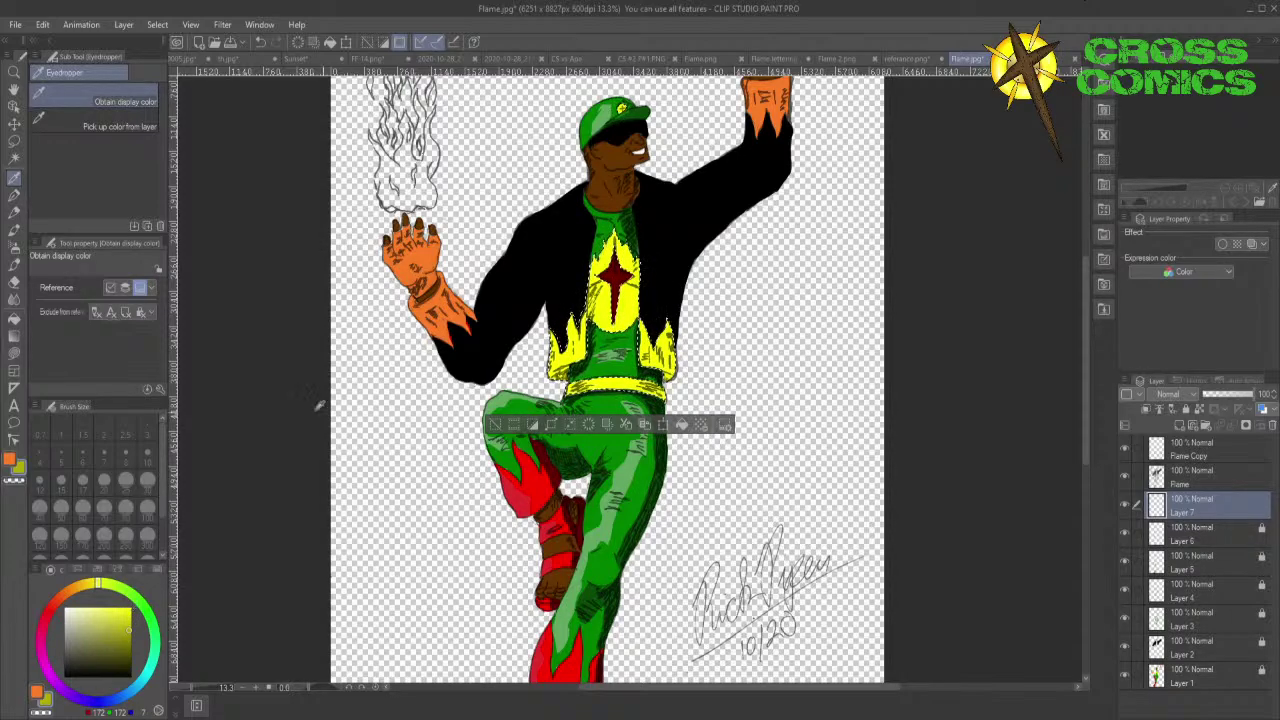
pyautogui.click(16, 354)
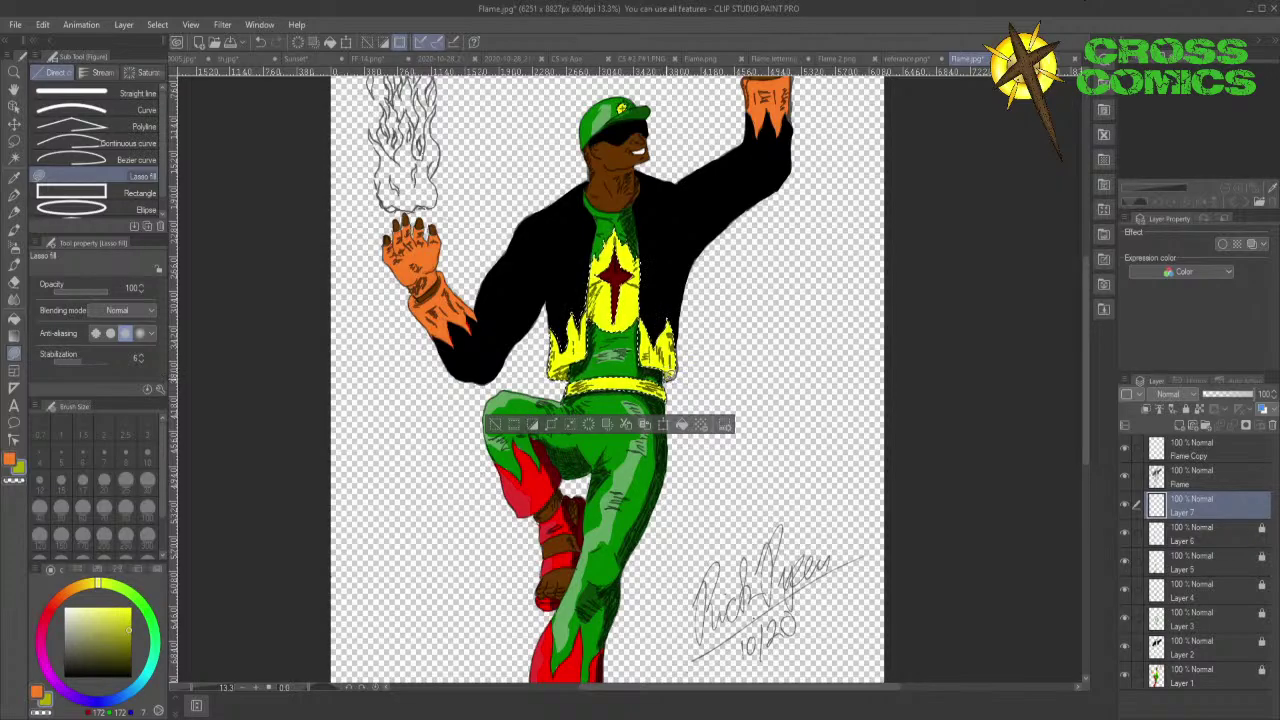
pyautogui.moveTo(136, 630); pyautogui.dragTo(128, 643)
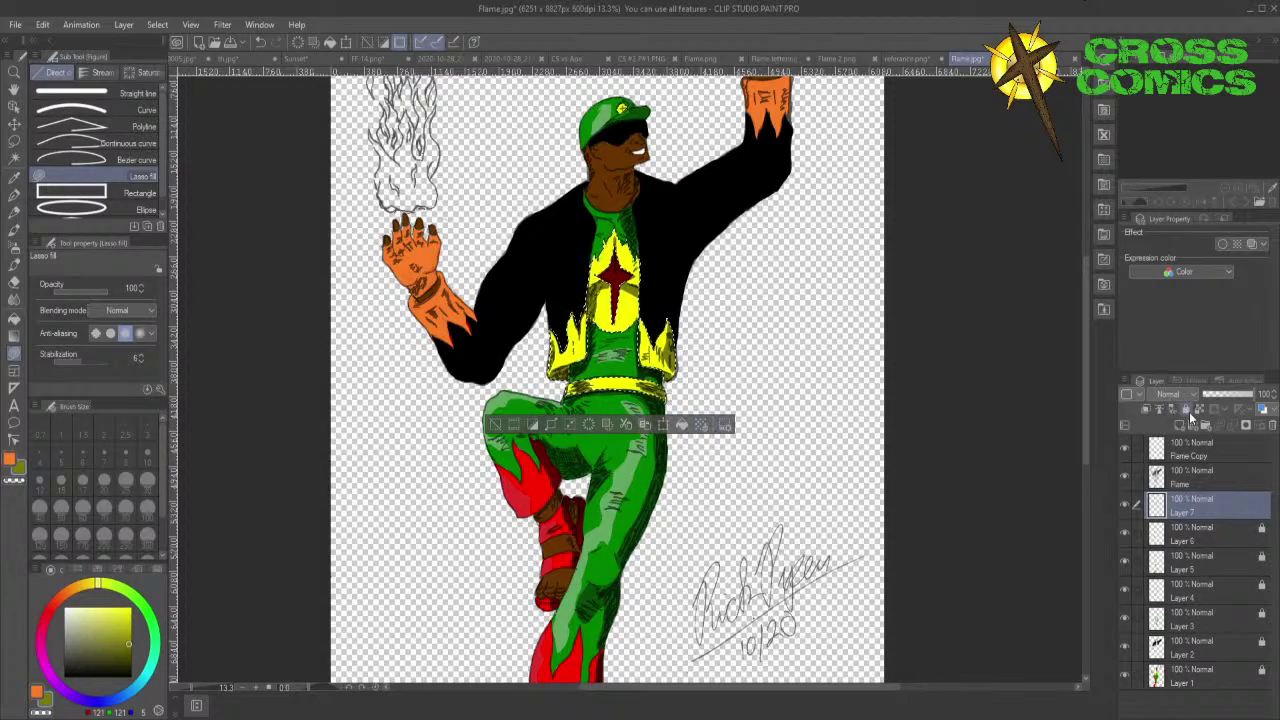
# - Lock Layer 7 and lasso-fill pale yellow (RGB 255, 255, 166) highlights over the yellow areas on a new layer above it
pyautogui.click(1180, 425)
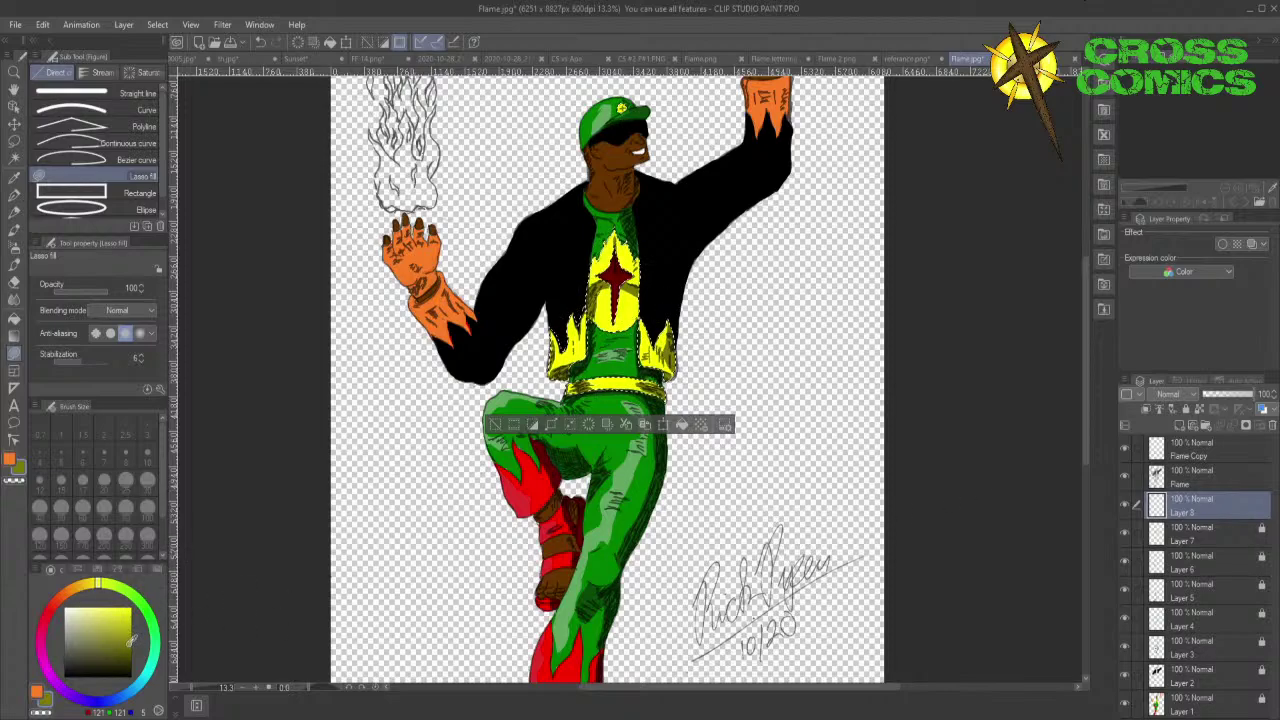
pyautogui.moveTo(130, 640)
pyautogui.mouseDown()
pyautogui.moveTo(90, 607)
pyautogui.moveTo(96, 584)
pyautogui.mouseUp()
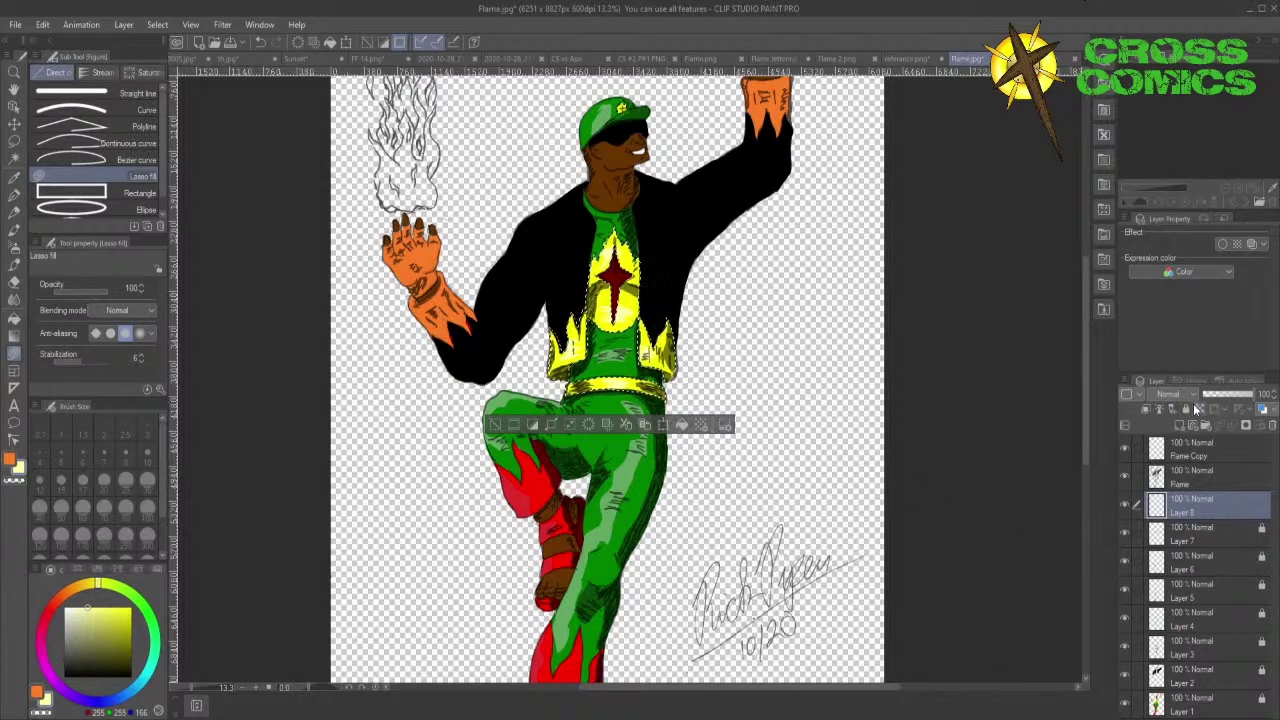
# - Lock Layer 8 and add a new layer directly above it
pyautogui.click(1186, 409)
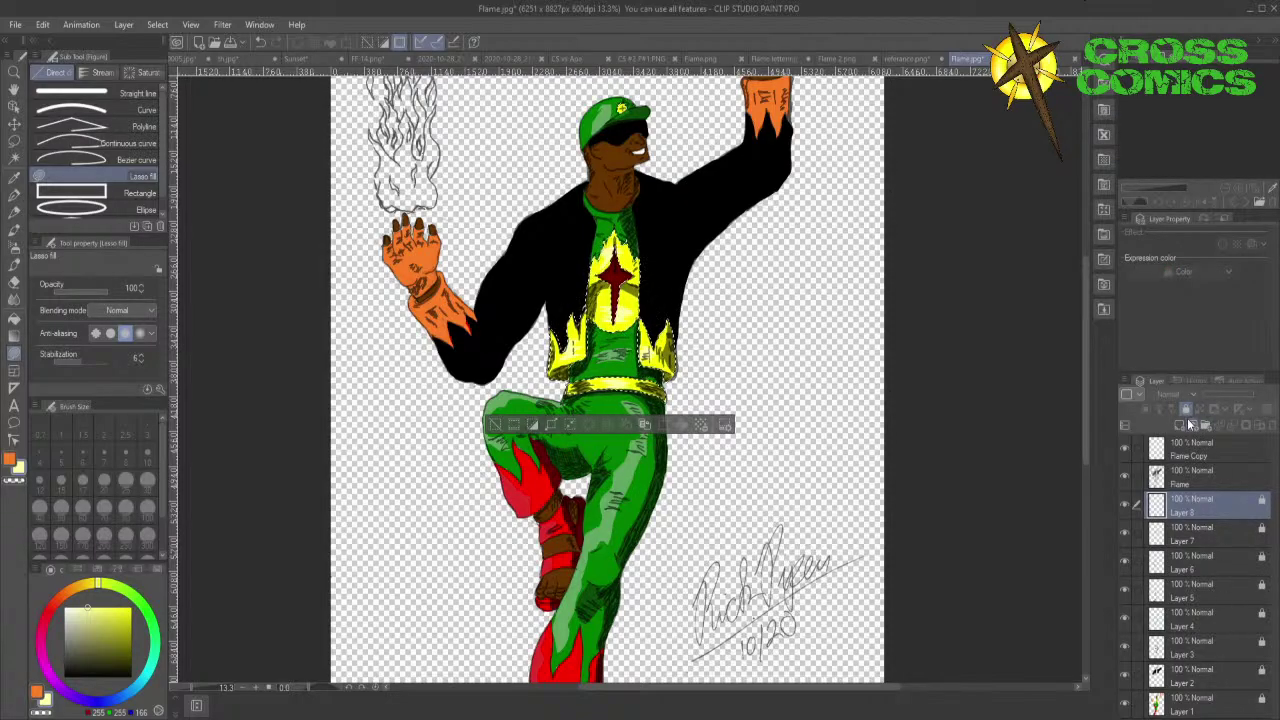
pyautogui.hotkey('ctrl', 'z')
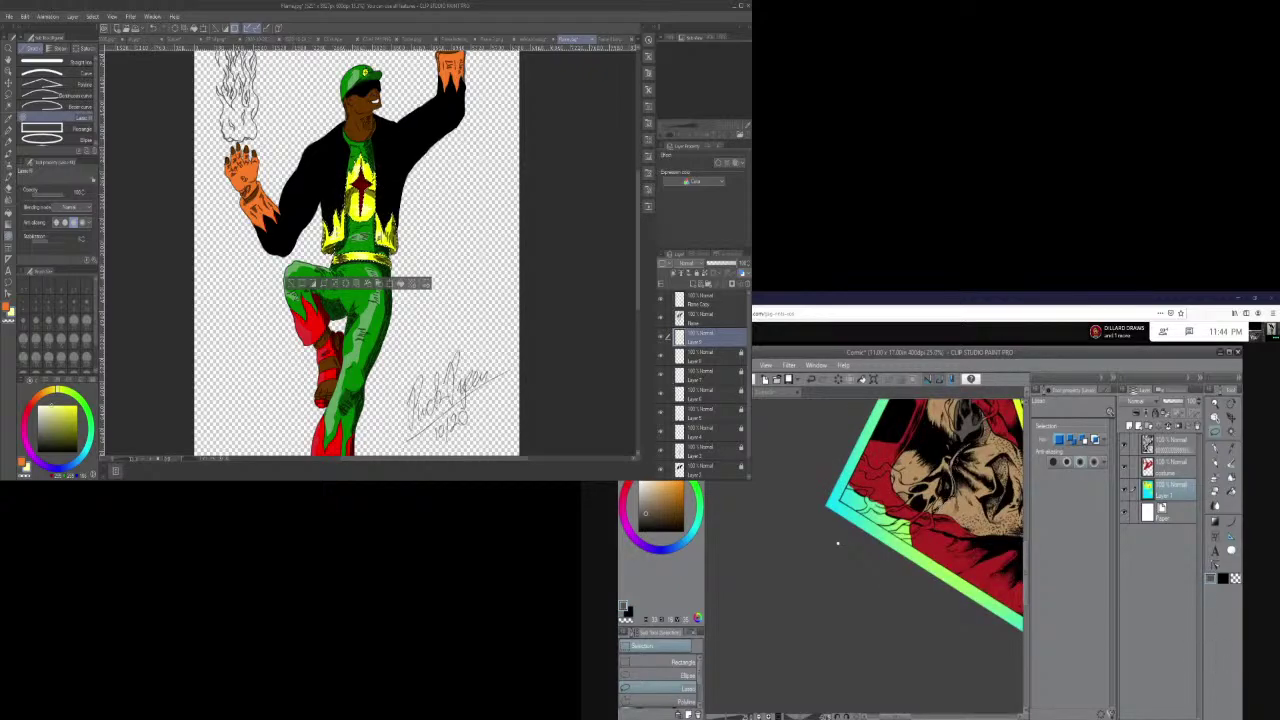
pyautogui.scroll(-1, 718, 461)
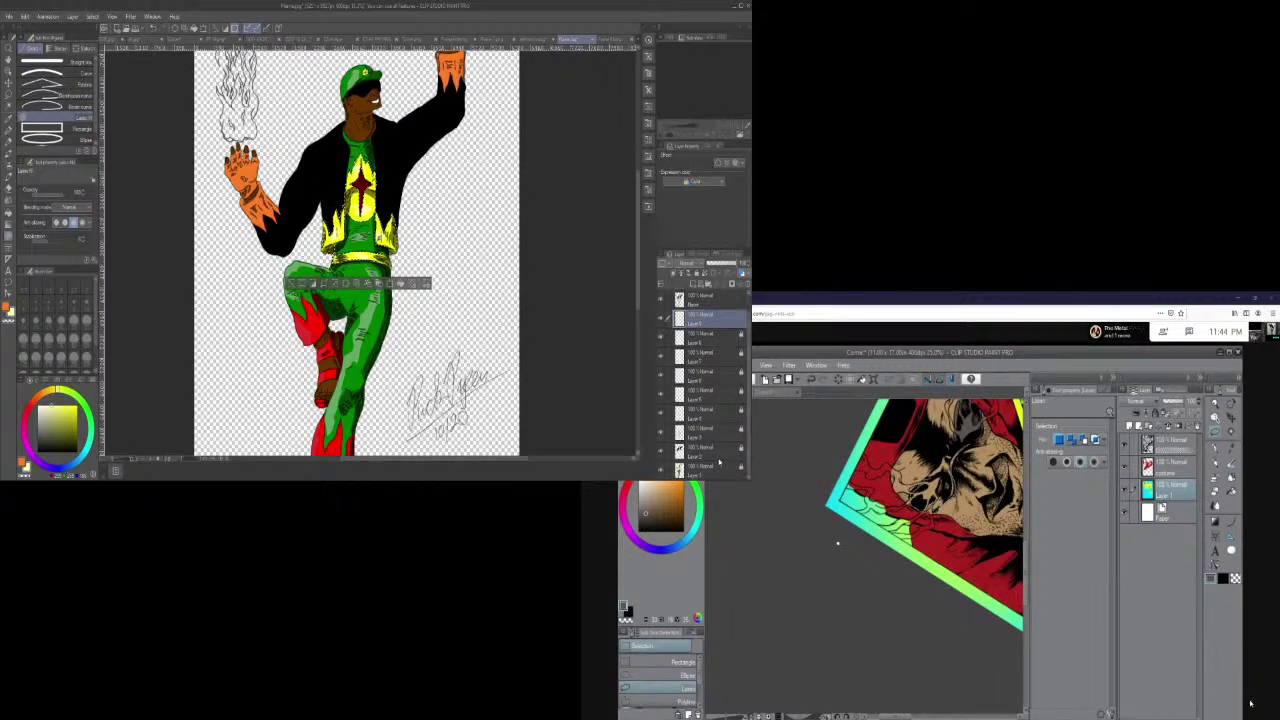
pyautogui.scroll(1, 708, 457)
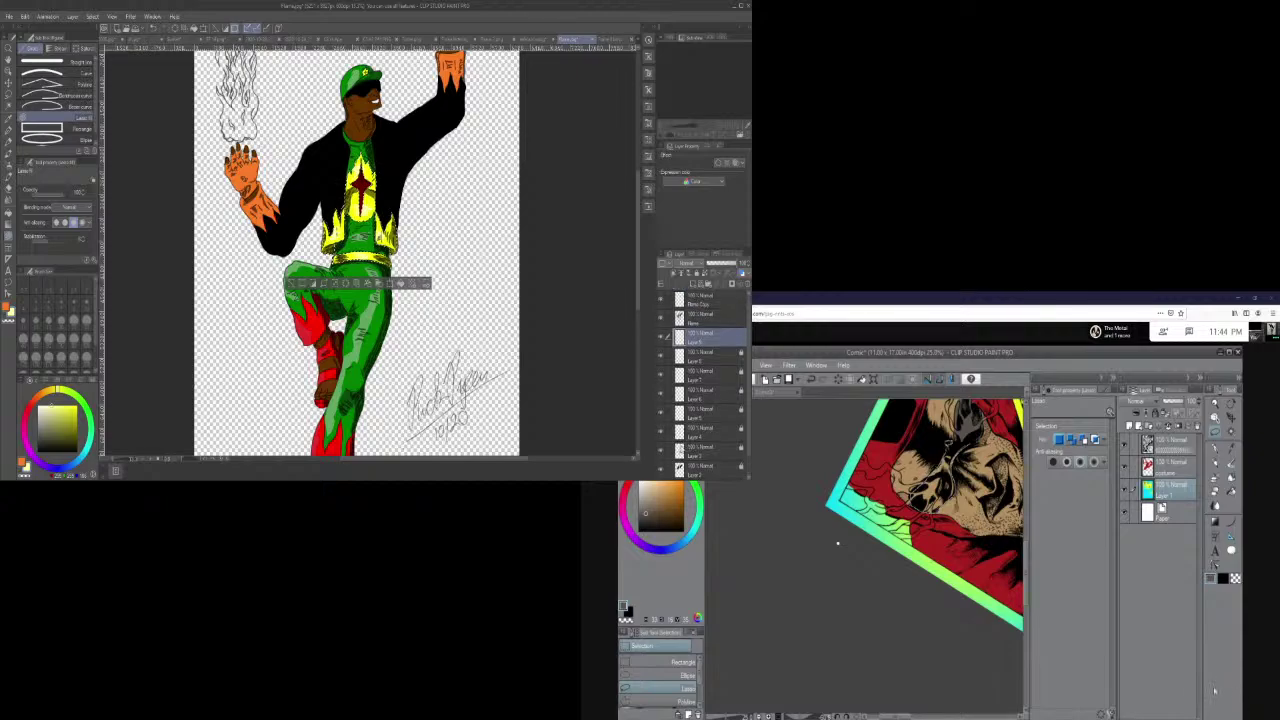
# - Make Layer 2 active and clear the selection around the yellow costume areas
pyautogui.click(705, 467)
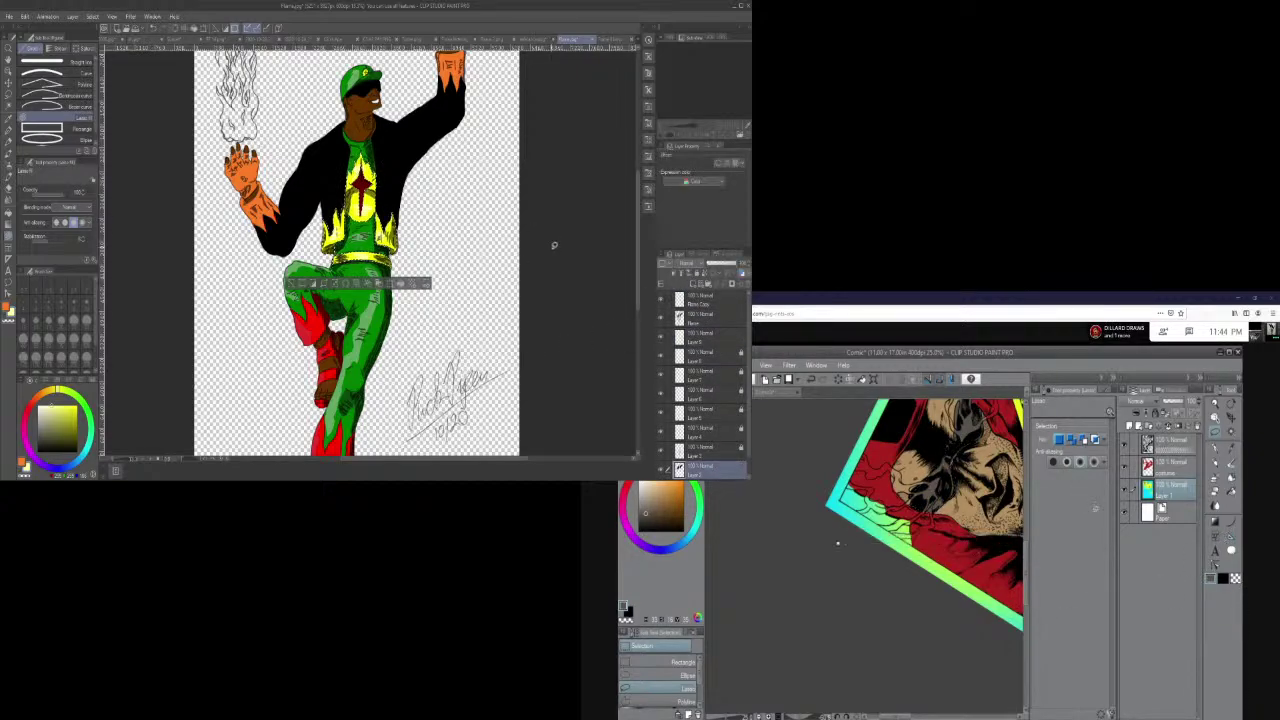
pyautogui.scroll(2, 554, 245)
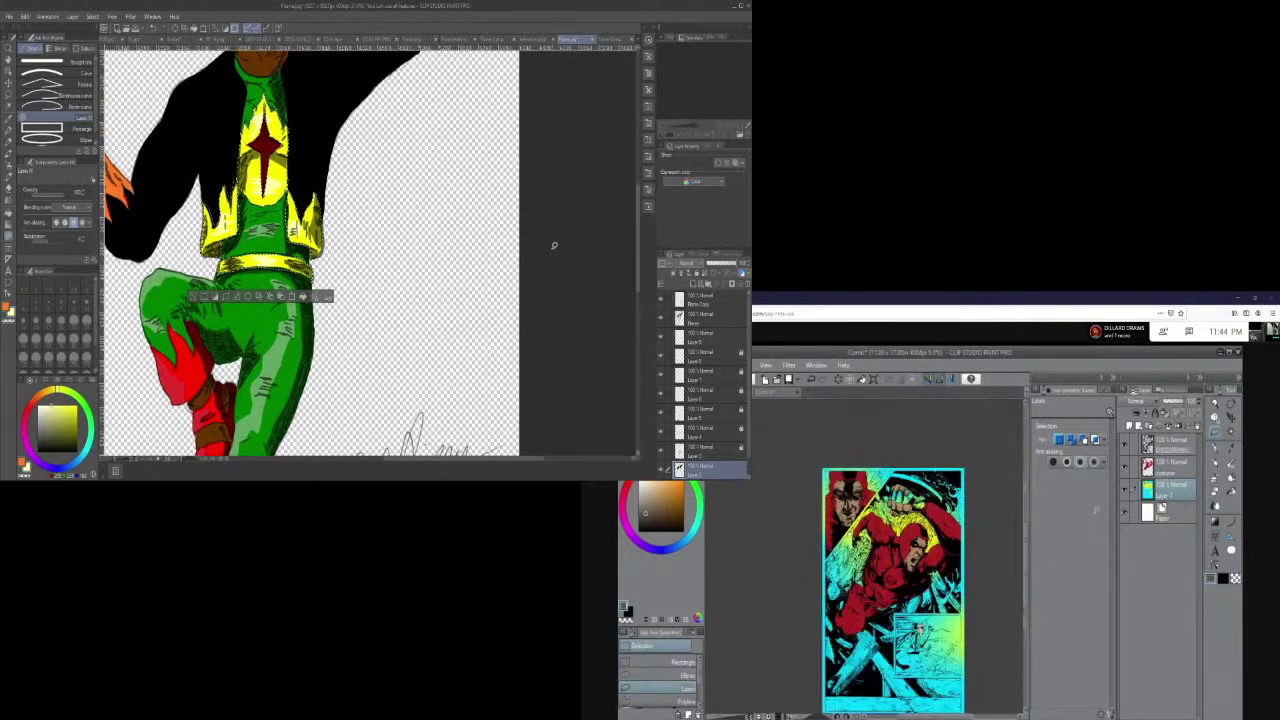
pyautogui.scroll(2, 554, 245)
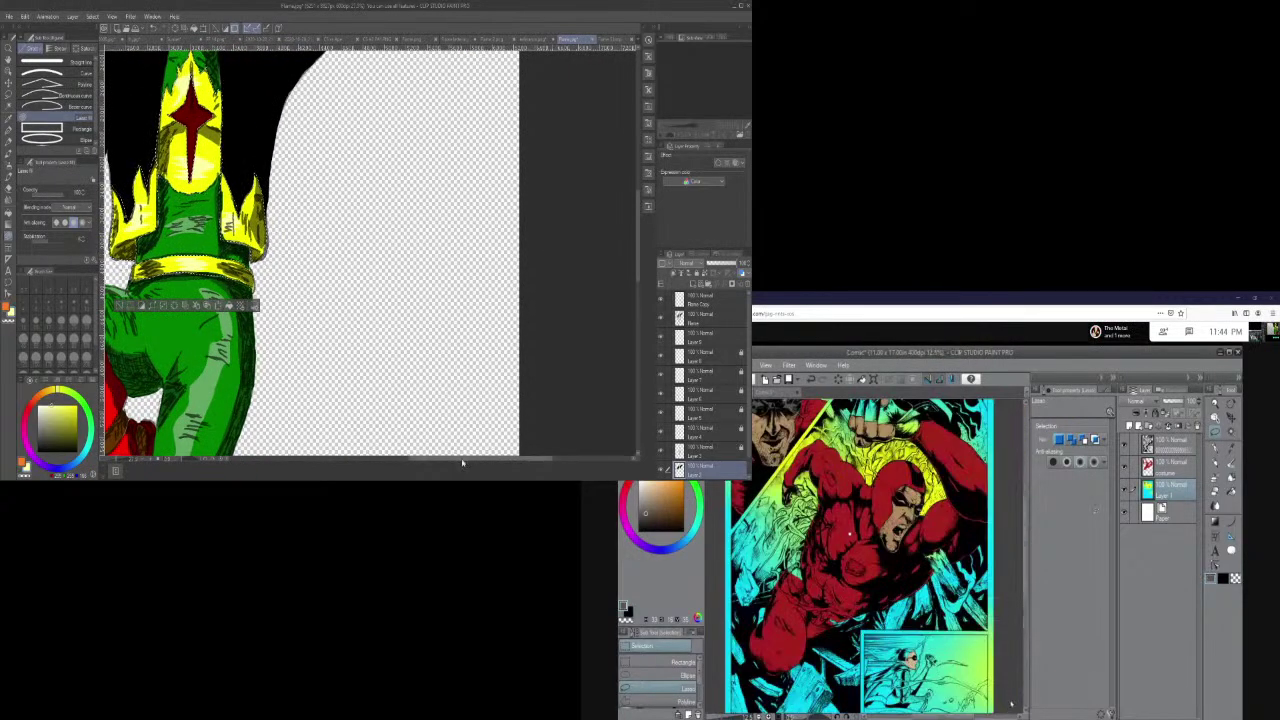
pyautogui.moveTo(459, 466); pyautogui.dragTo(380, 466)
pyautogui.scroll(1, 380, 466)
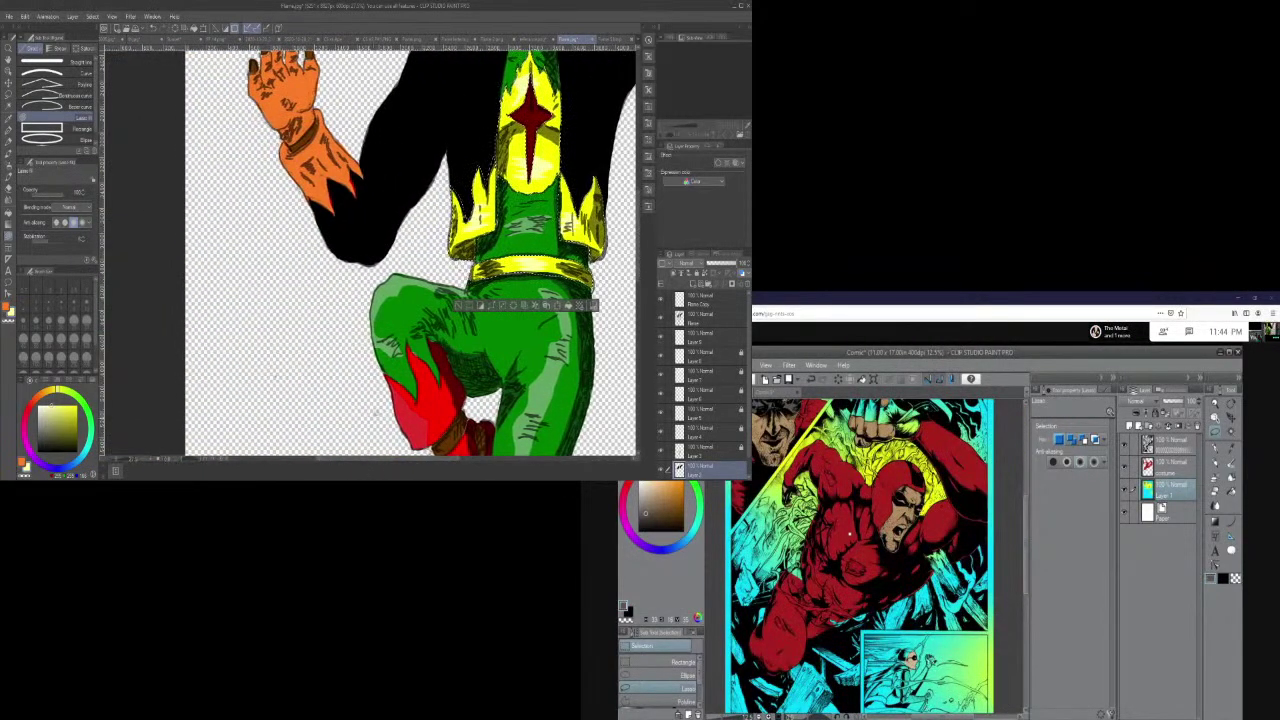
pyautogui.scroll(1, 376, 410)
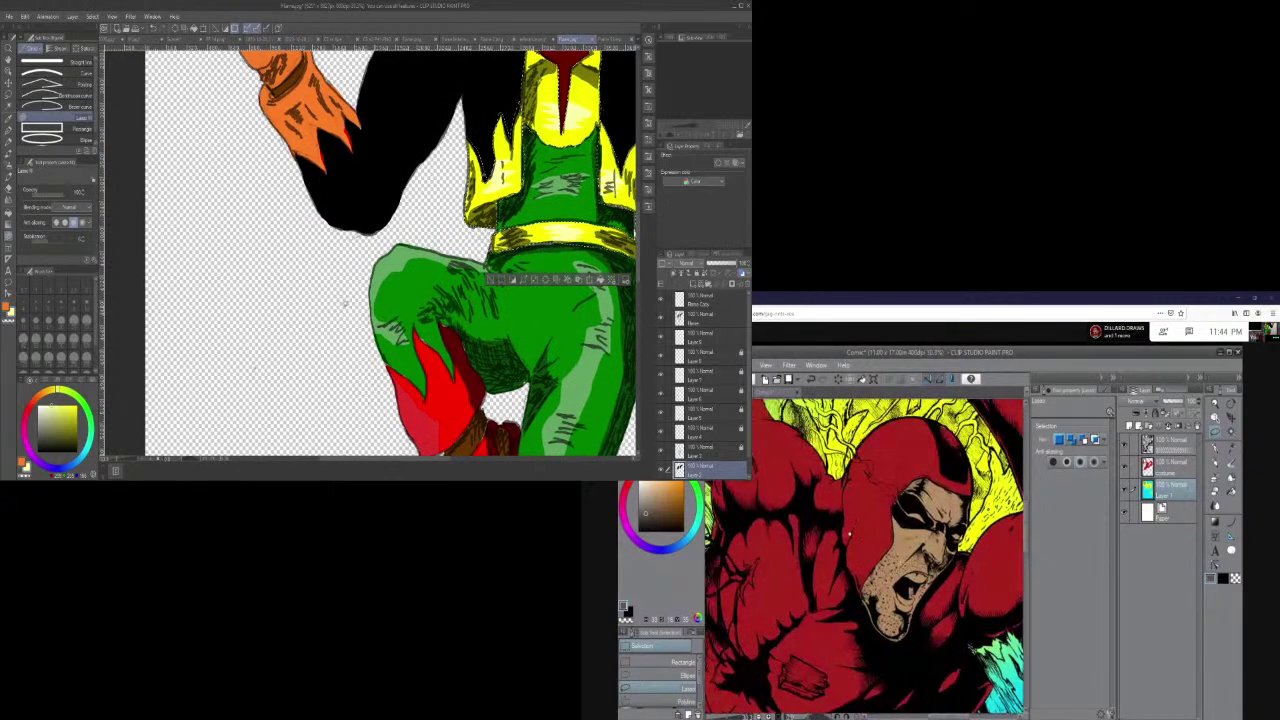
pyautogui.scroll(2, 117, 291)
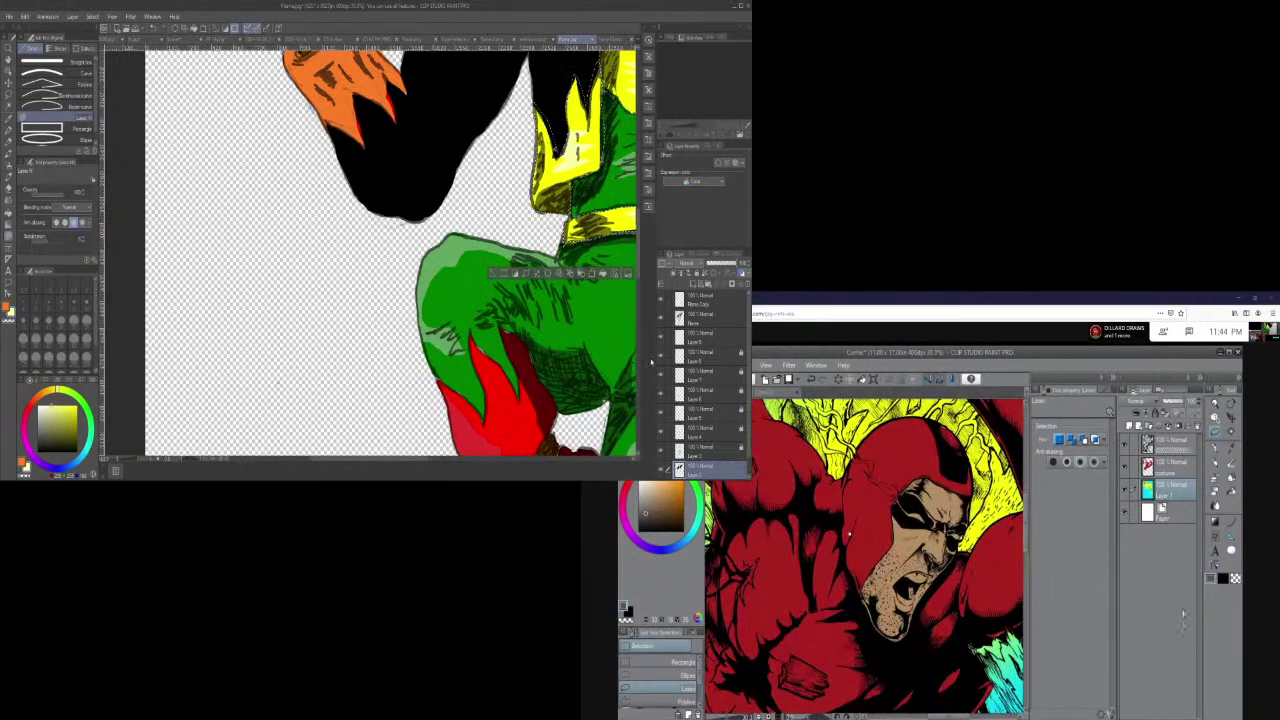
pyautogui.scroll(3, 638, 200)
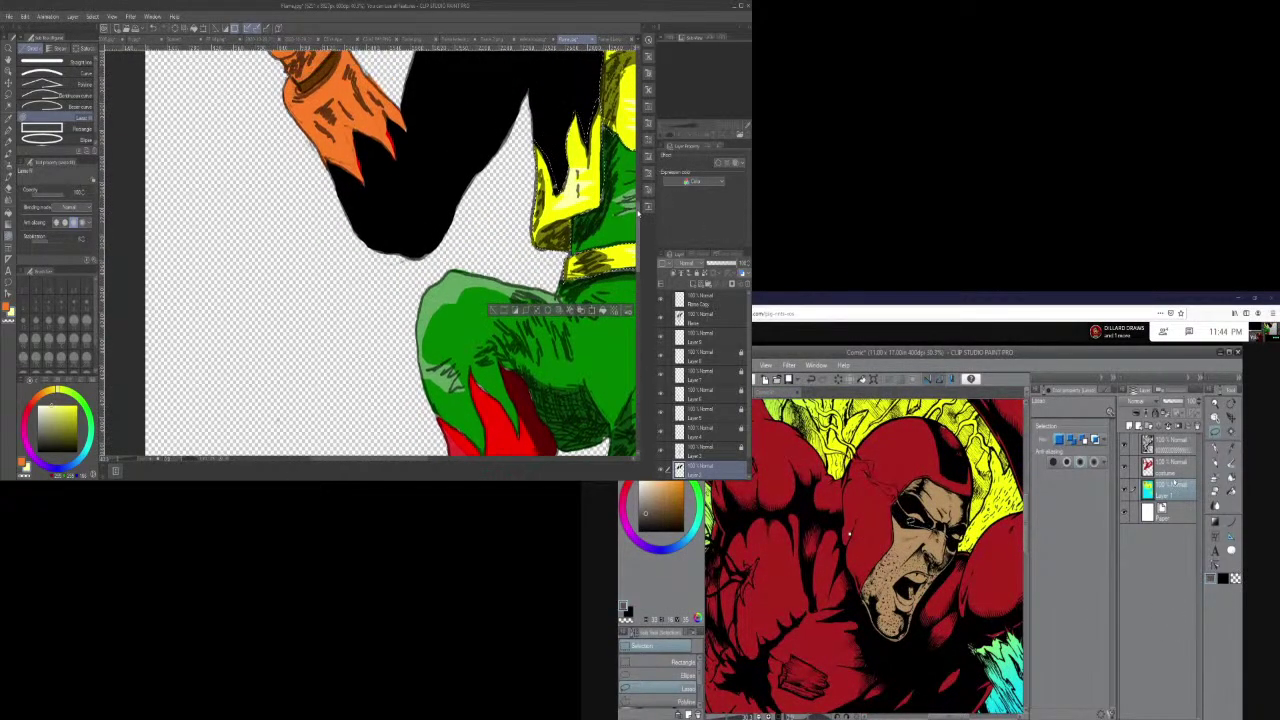
pyautogui.click(8, 86)
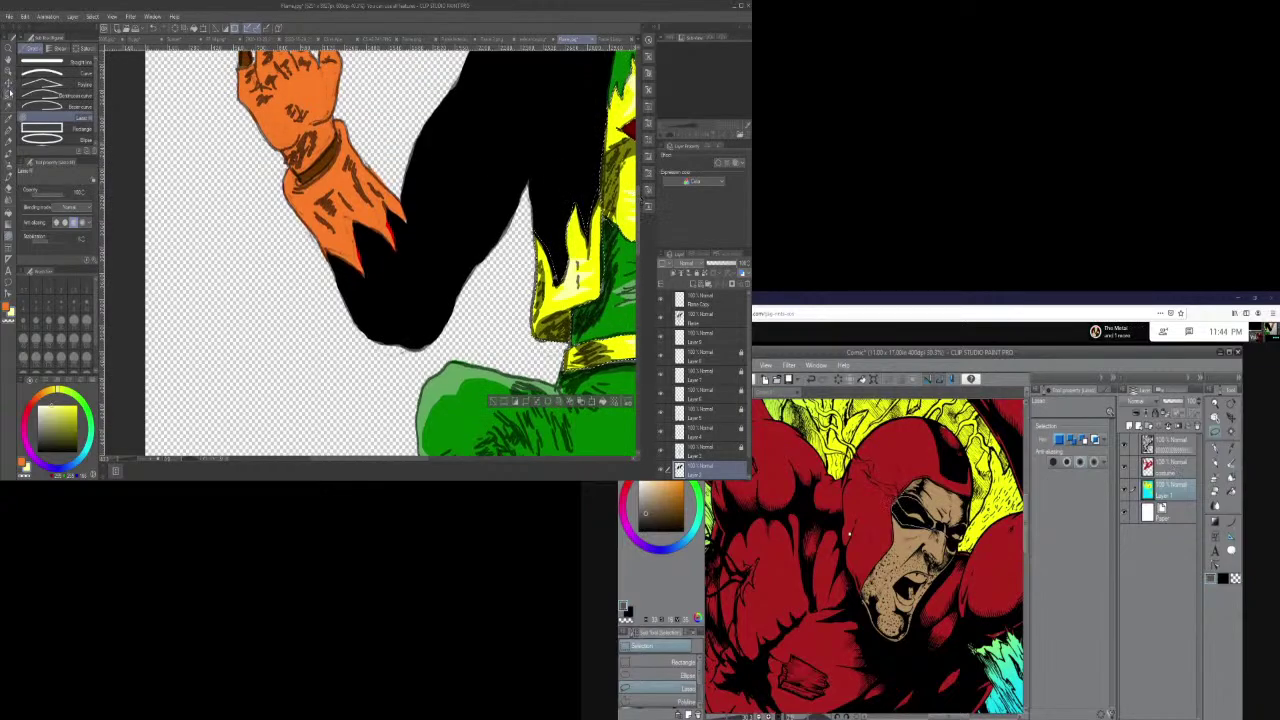
pyautogui.hotkey('ctrl', 'd')
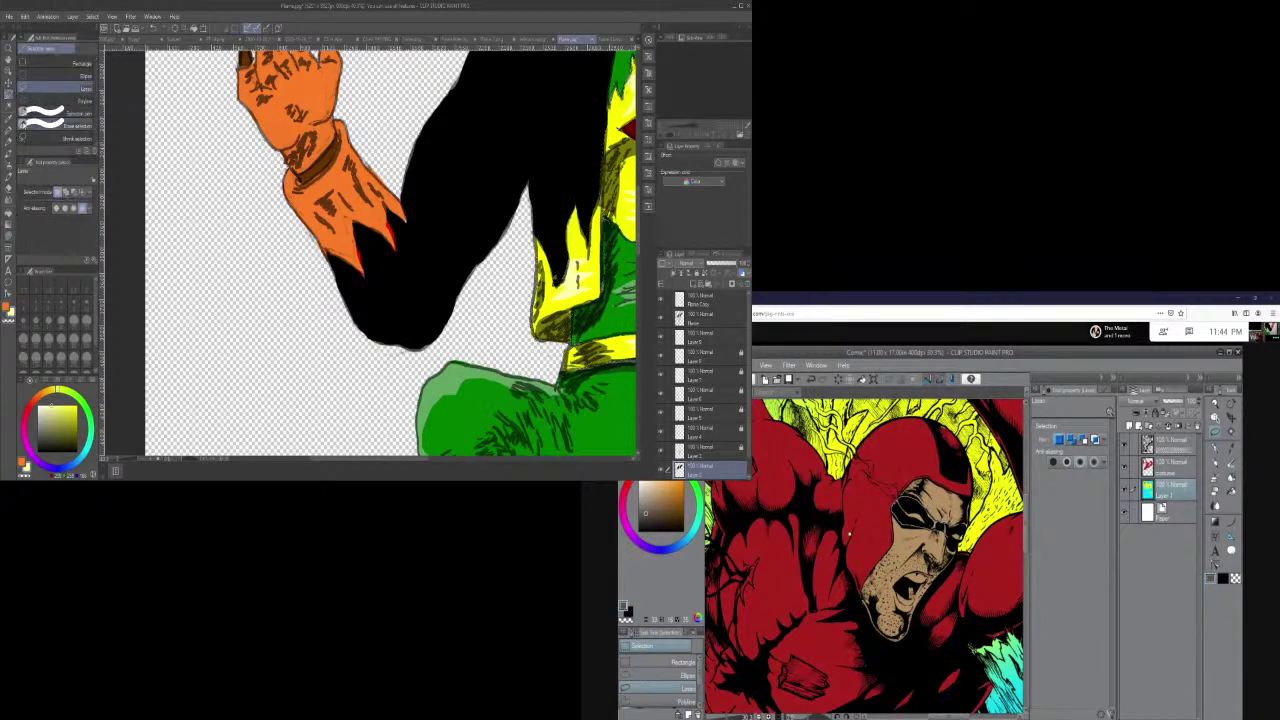
# - Sample the raised glove's orange as the drawing color and ready the lasso fill for the glove cuff
pyautogui.click(10, 234)
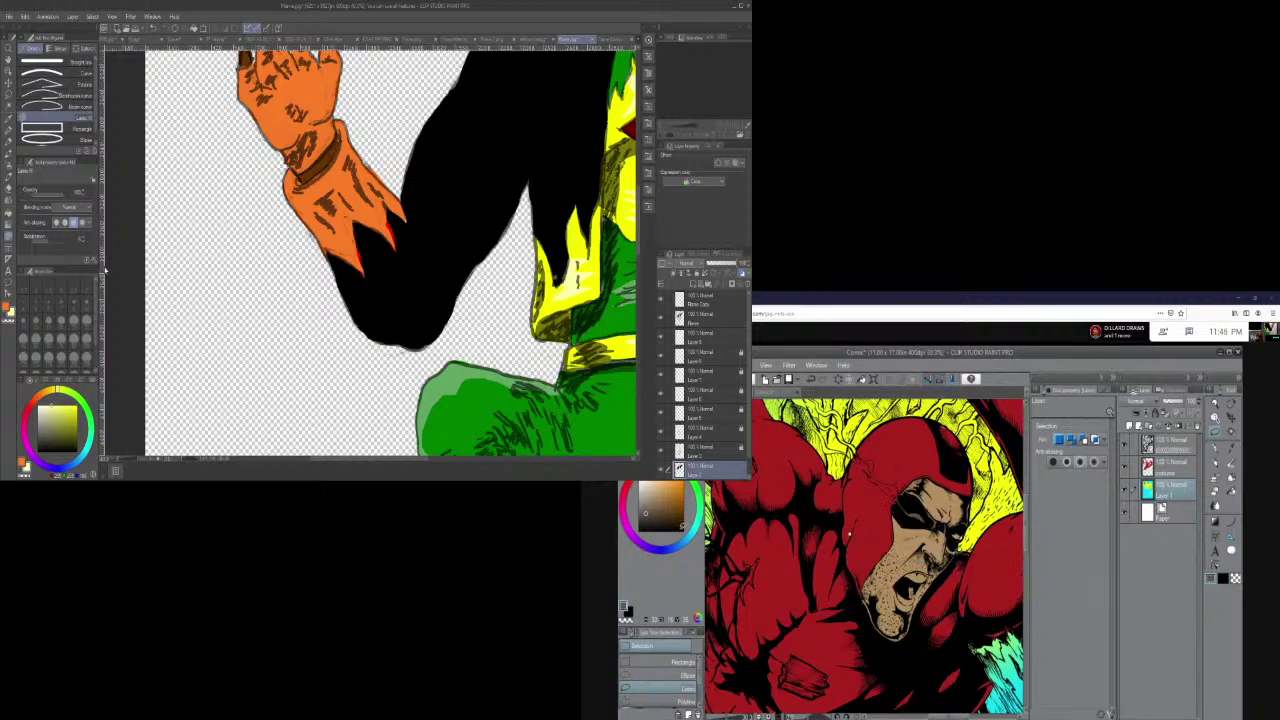
pyautogui.click(9, 118)
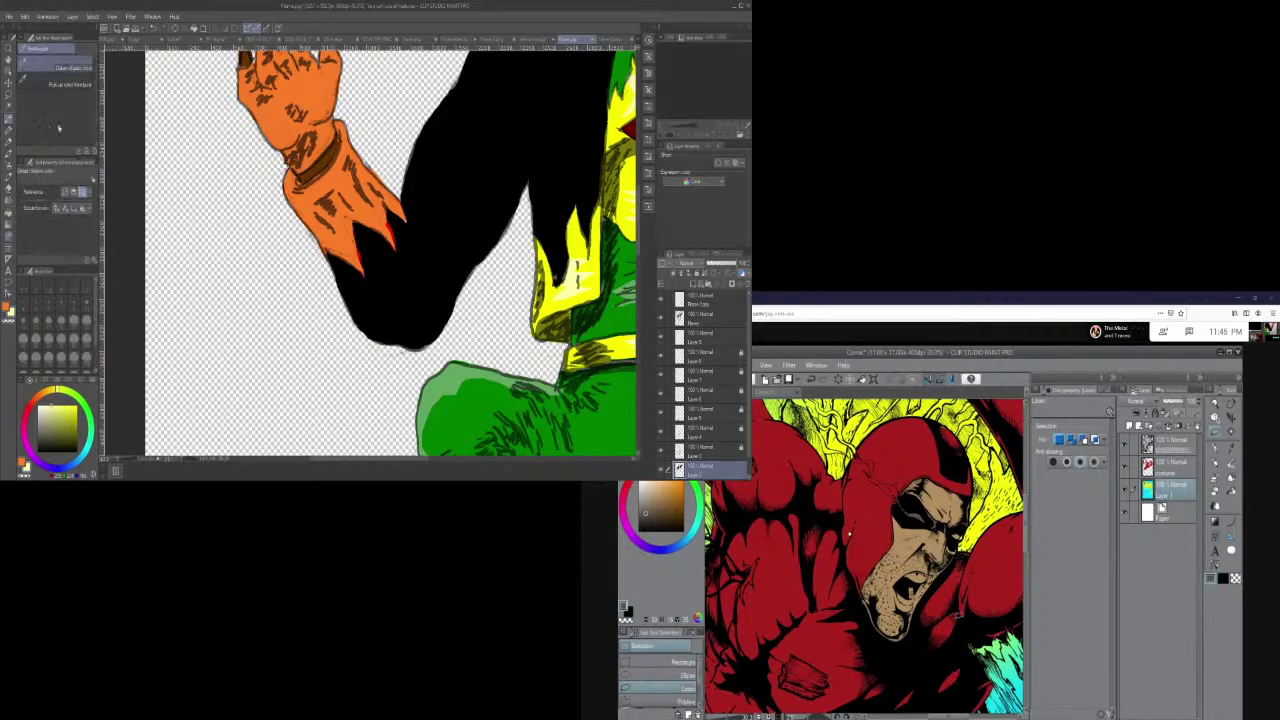
pyautogui.click(343, 184)
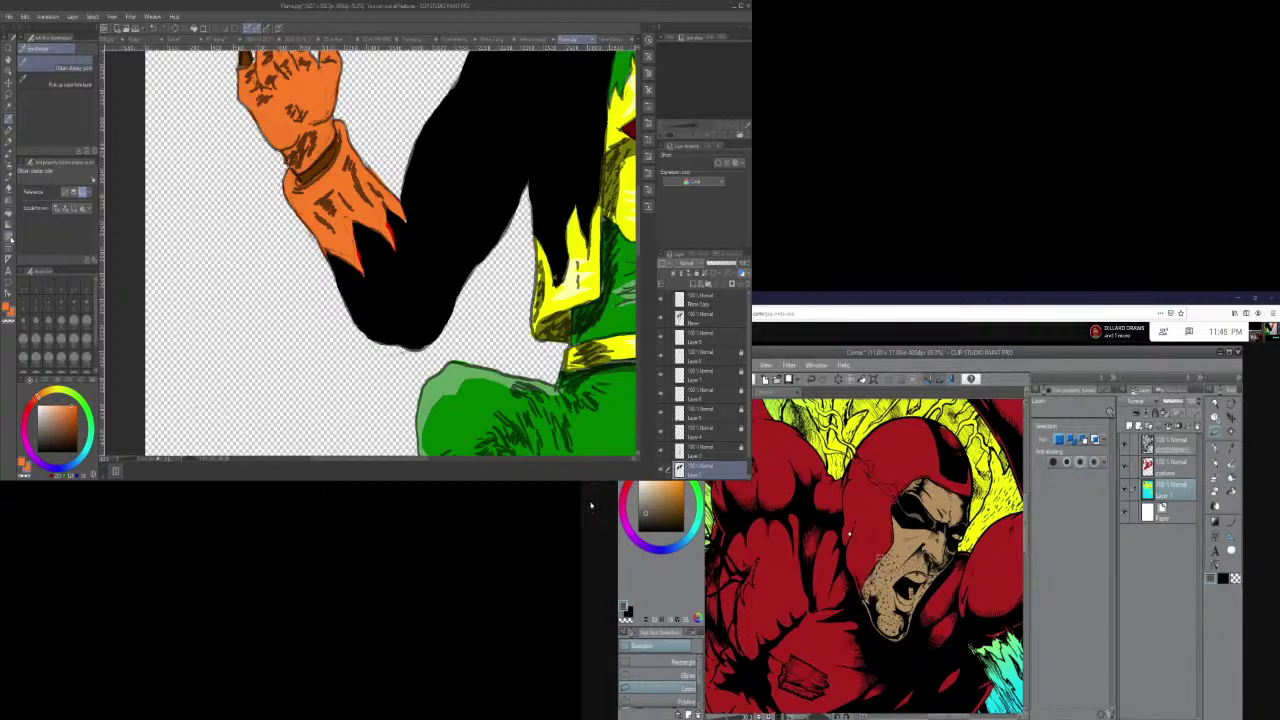
pyautogui.press('u')
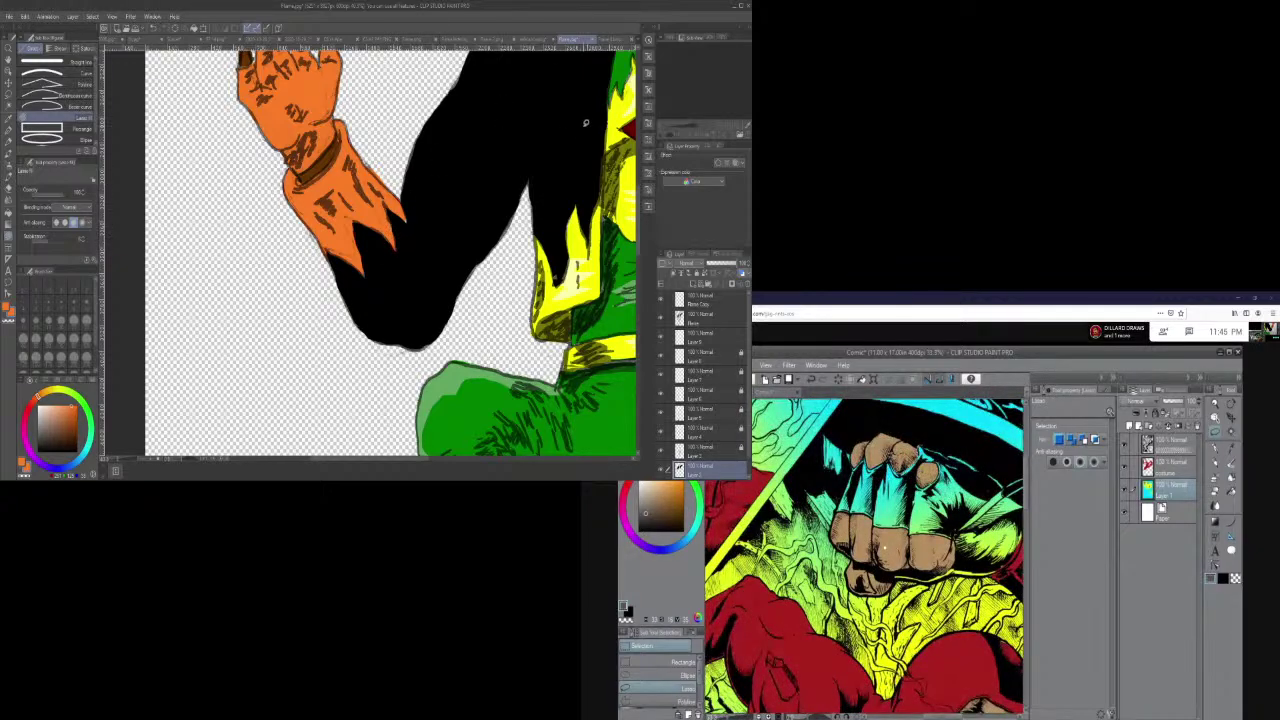
pyautogui.moveTo(638, 215); pyautogui.dragTo(639, 182)
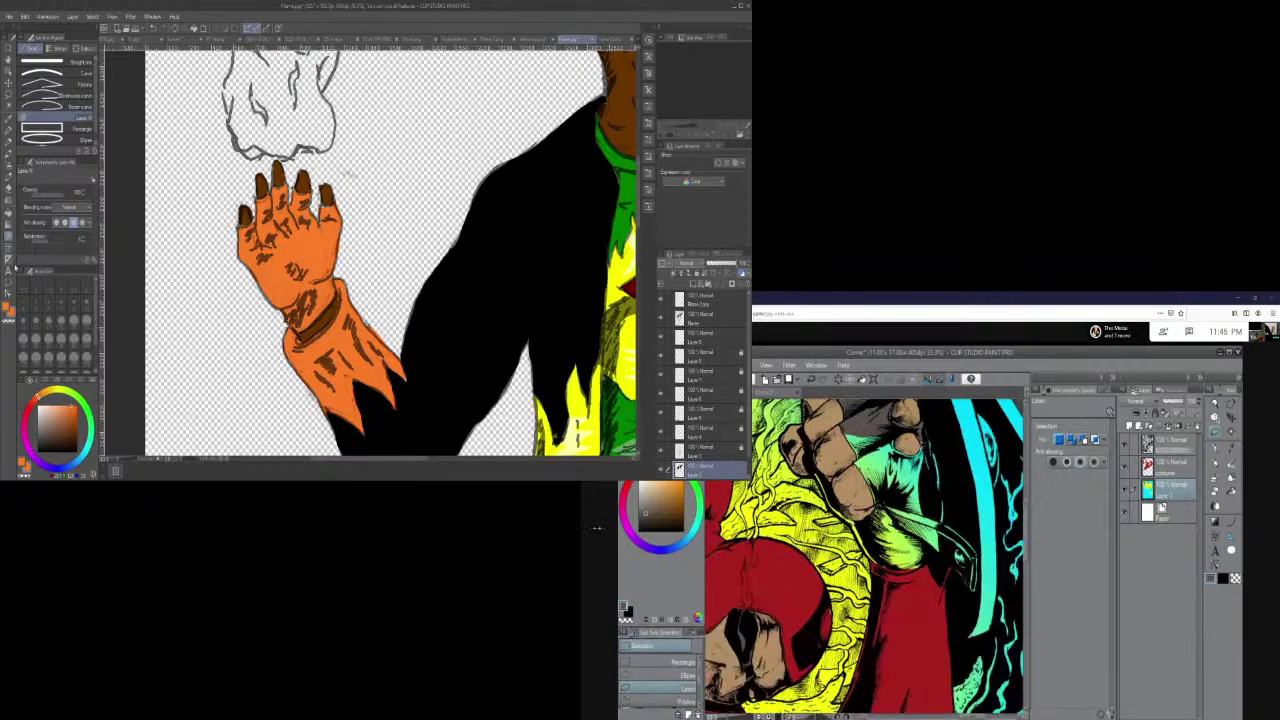
# - Lock Layer 2 and make Layer 1 active and unlocked for editing
pyautogui.click(7, 188)
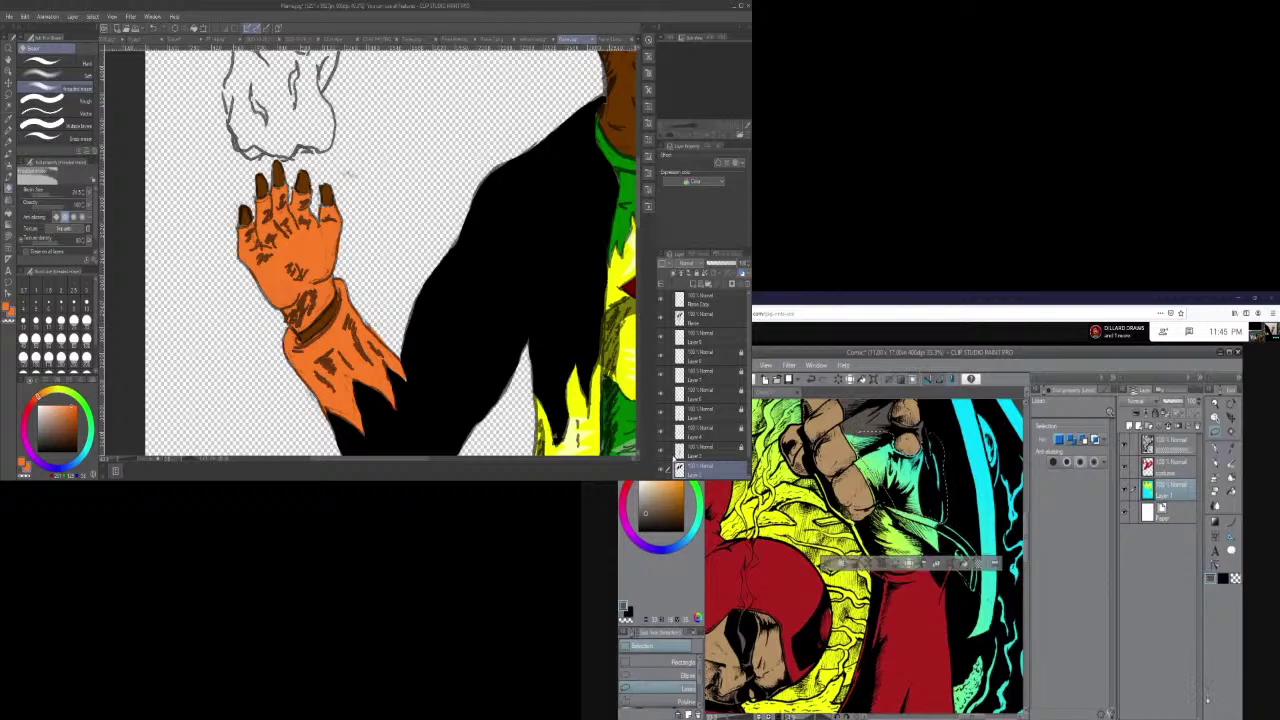
pyautogui.scroll(-1, 742, 469)
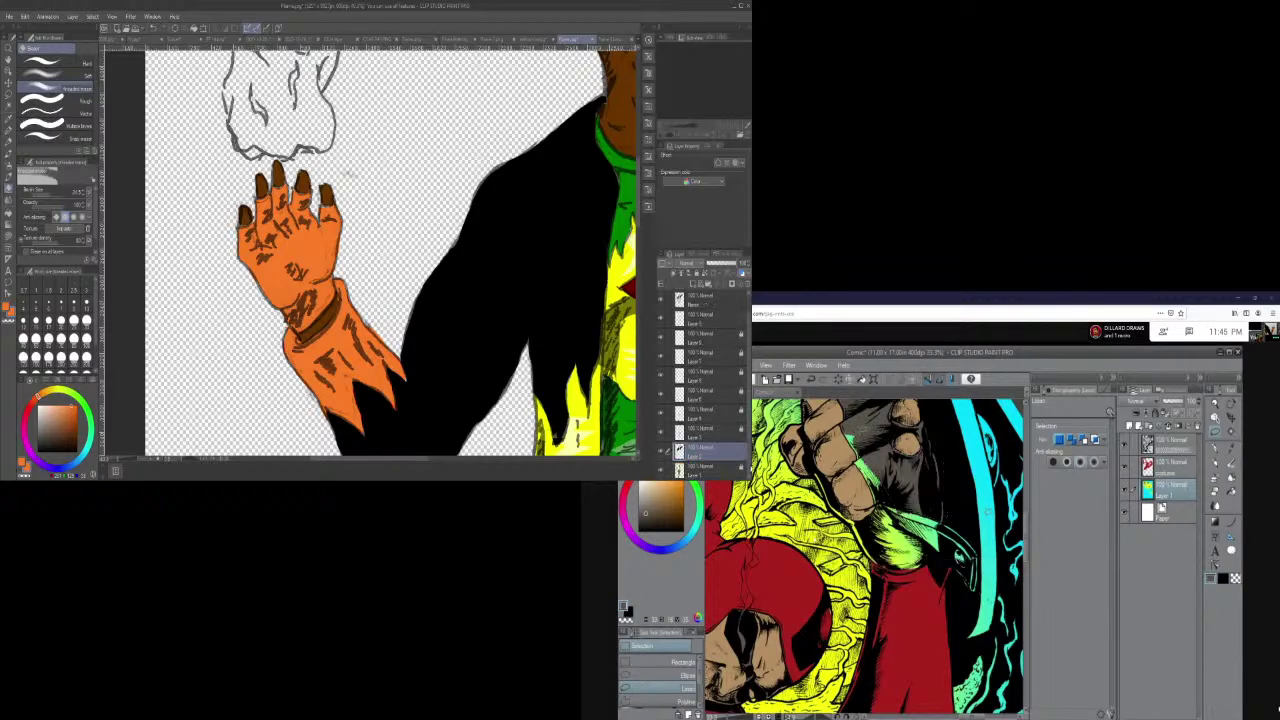
pyautogui.click(742, 469)
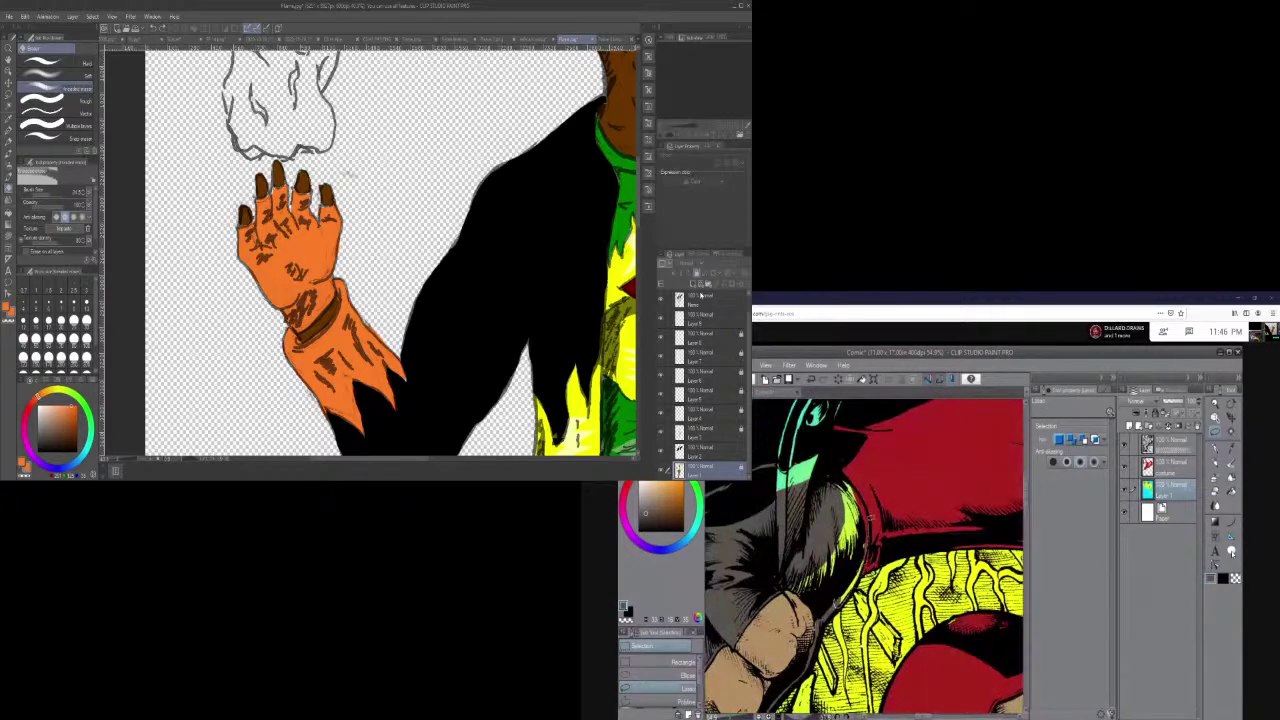
pyautogui.moveTo(386, 378); pyautogui.dragTo(392, 398)
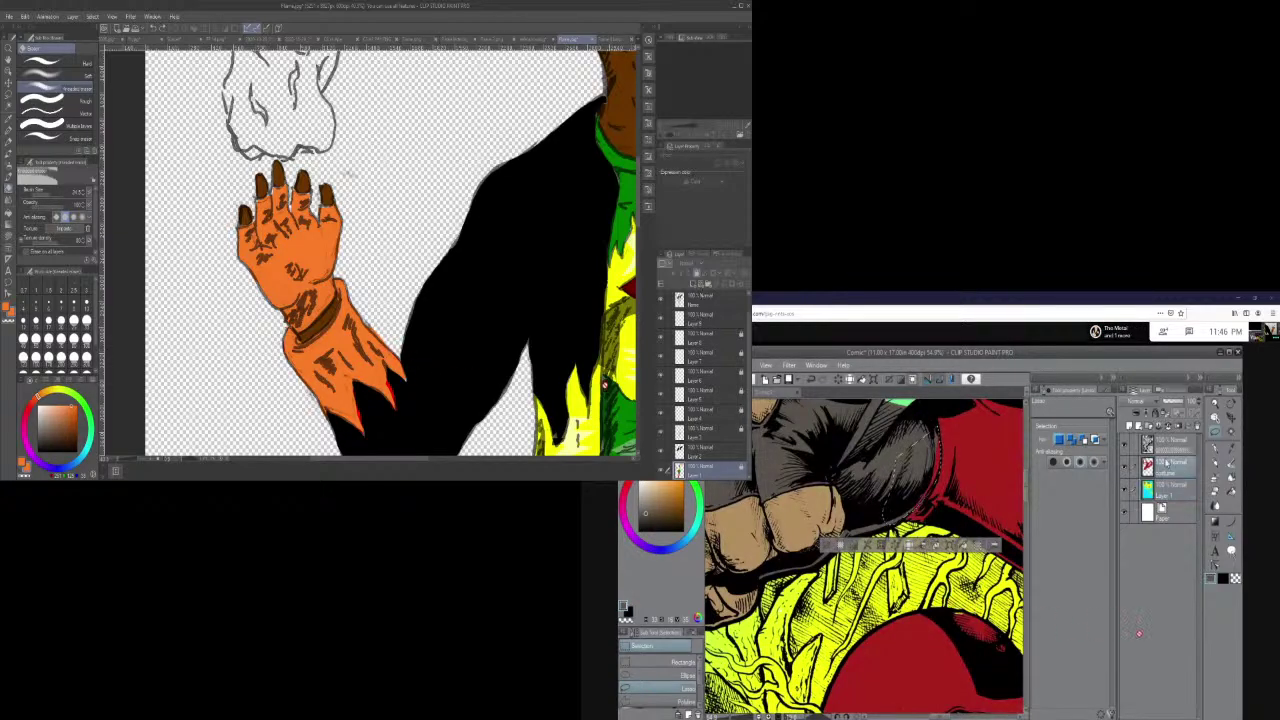
pyautogui.click(700, 449)
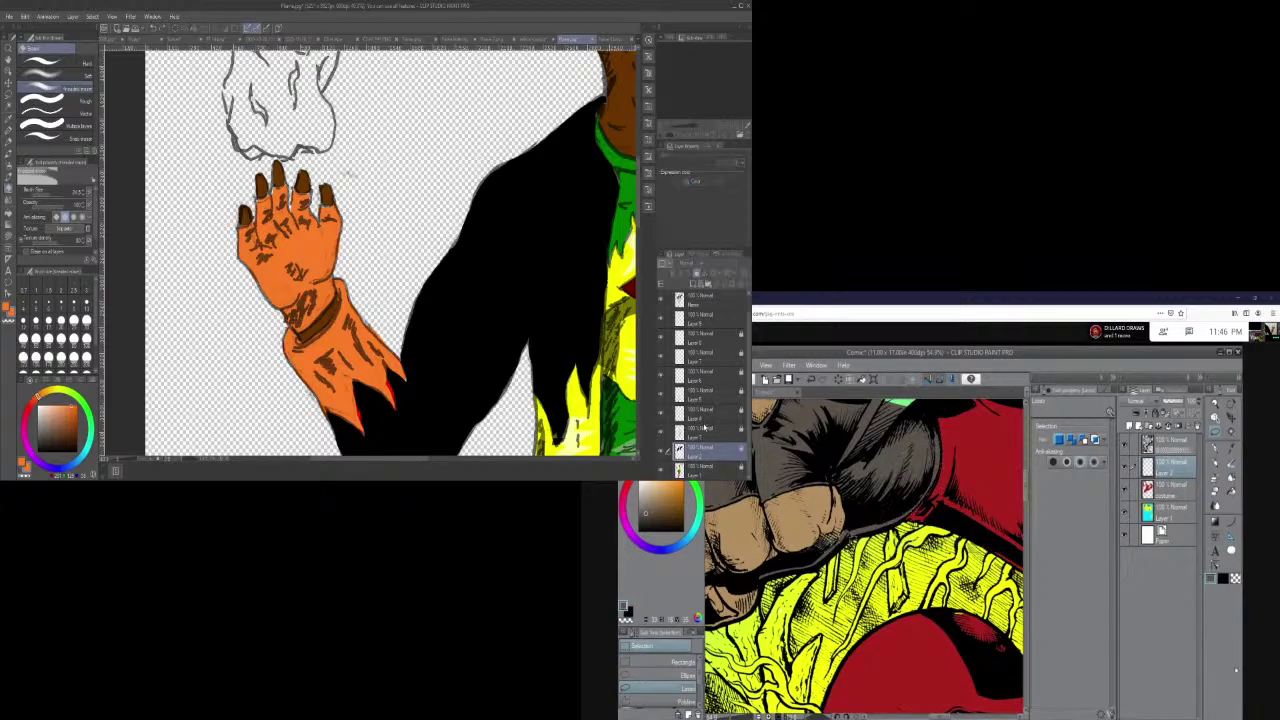
pyautogui.click(701, 471)
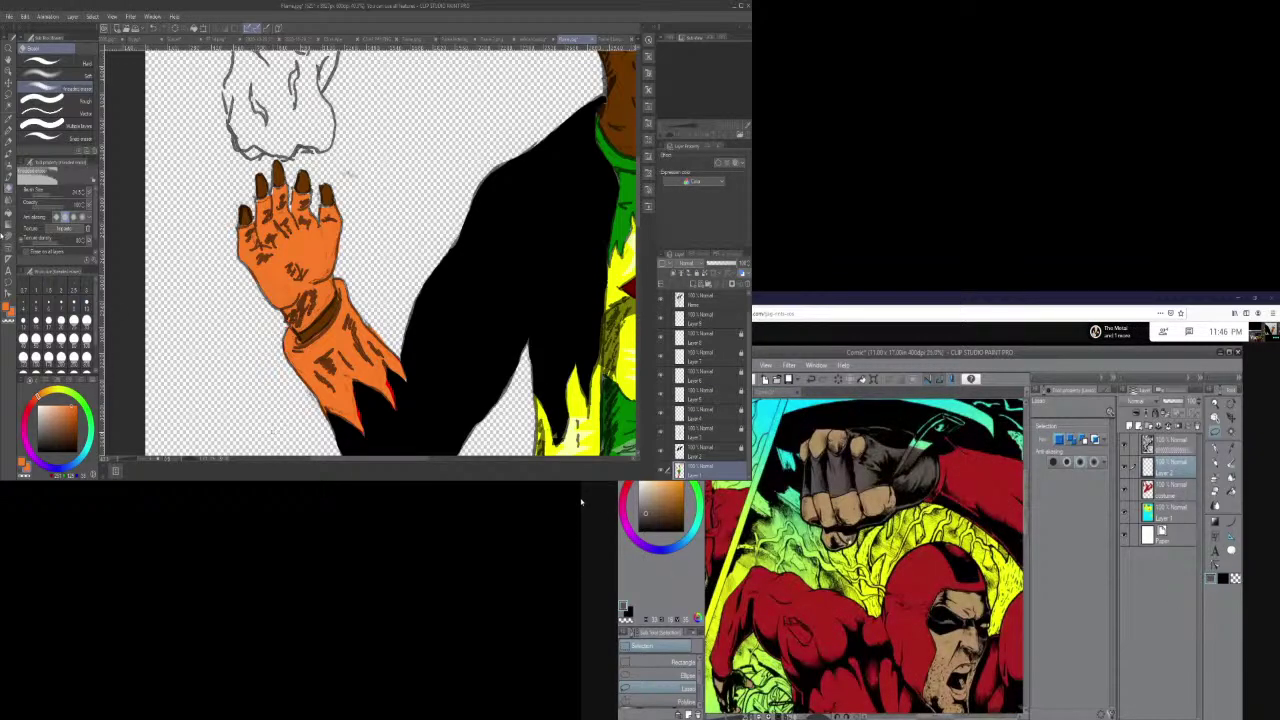
# - Lasso-fill the red sliver beside the glove cuff's flame points with the sampled orange on Layer 1
pyautogui.click(12, 240)
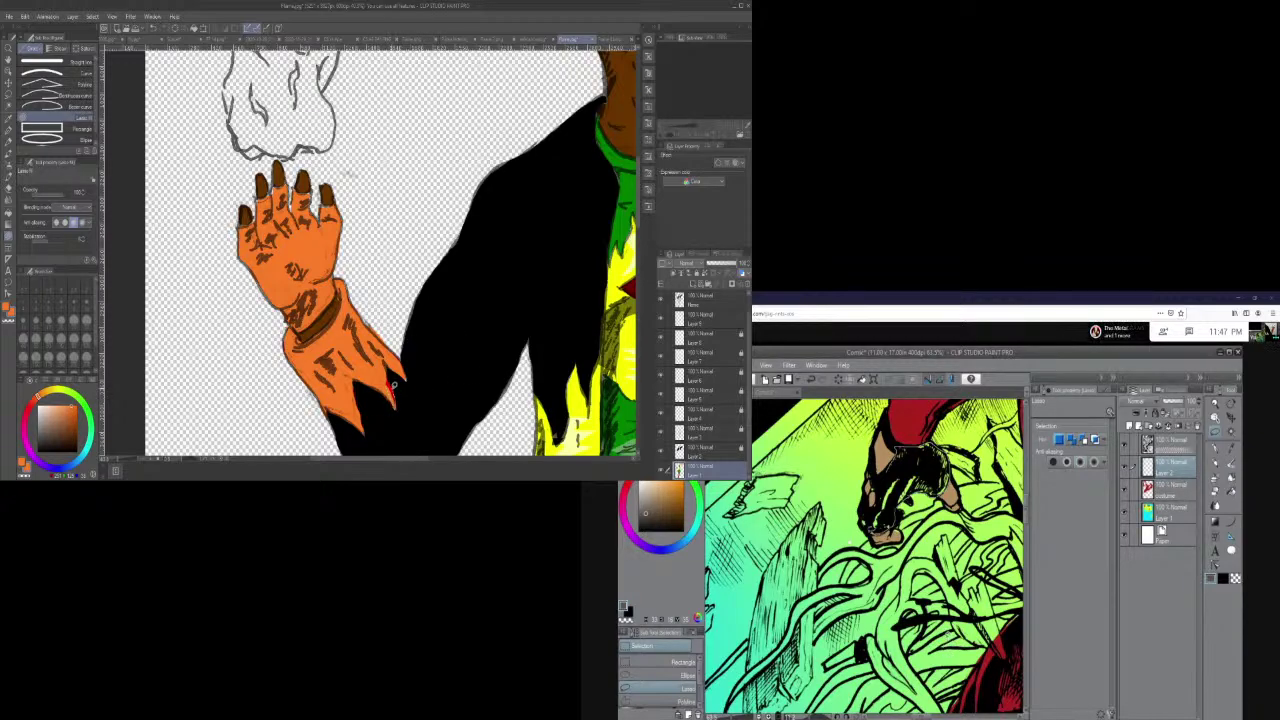
pyautogui.moveTo(388, 371); pyautogui.dragTo(392, 398)
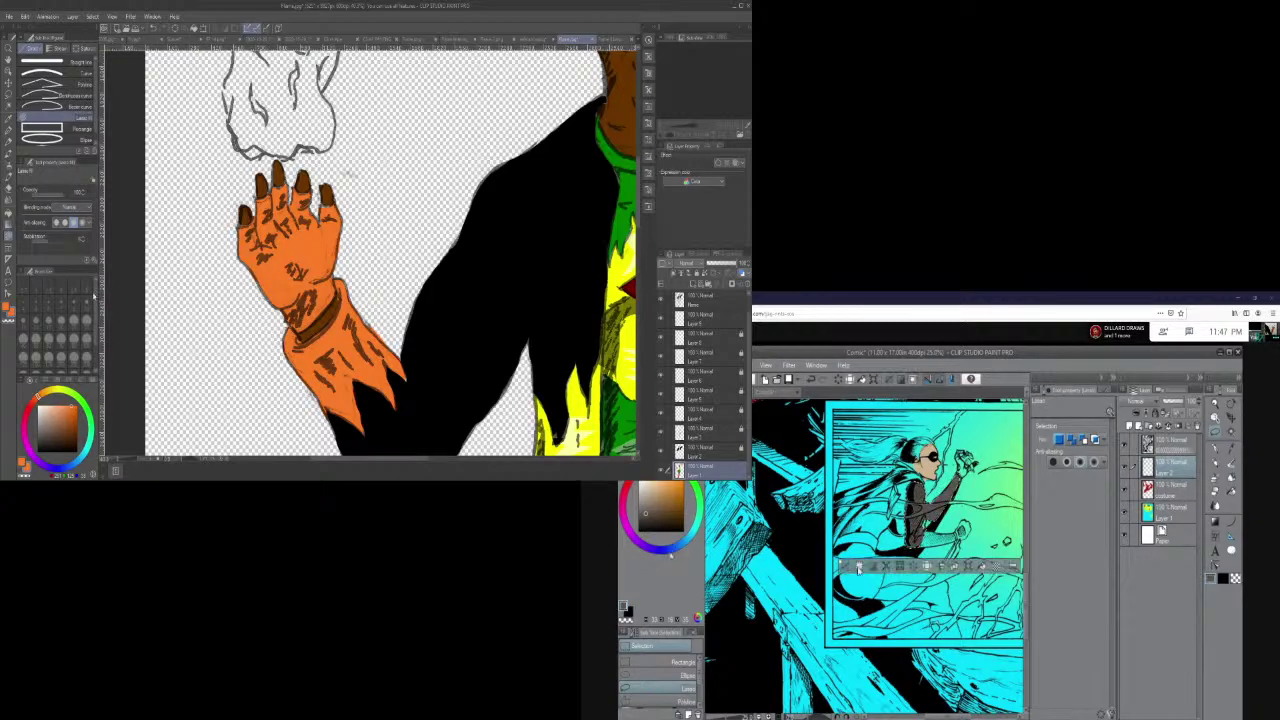
pyautogui.click(10, 192)
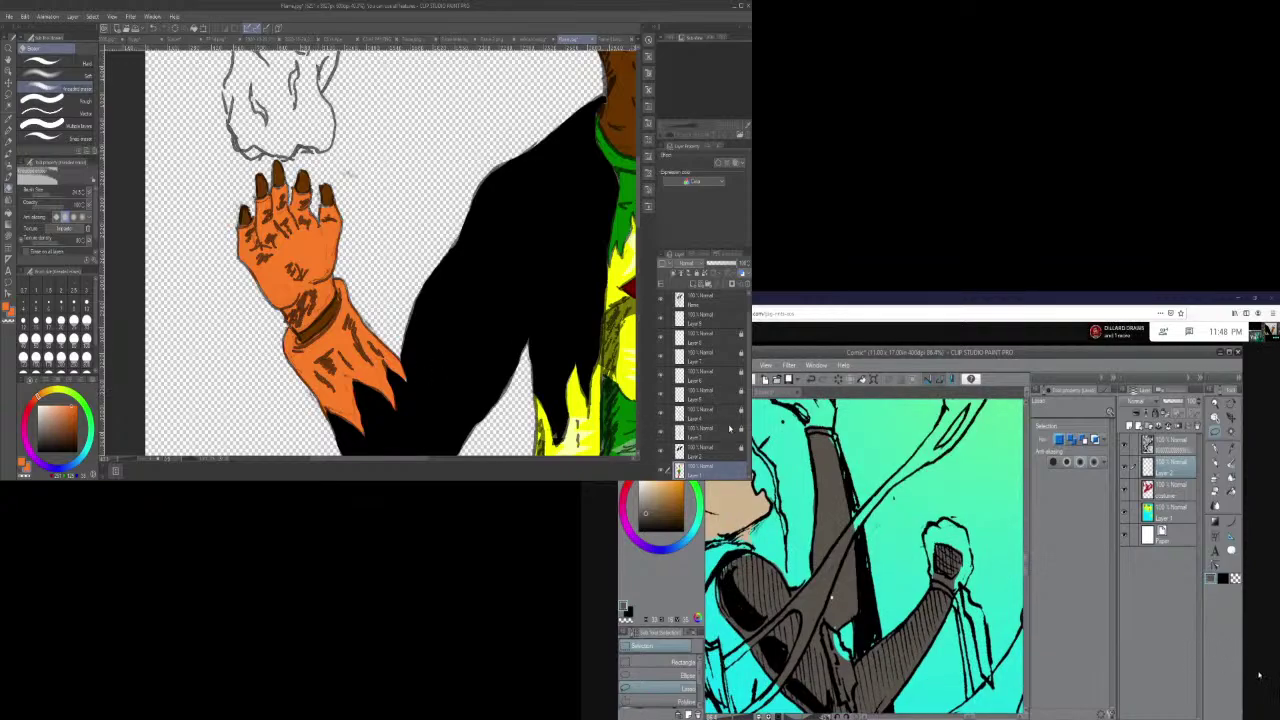
# - Lock the Flame layer and Layer 1, leaving Layer 1 active
pyautogui.click(696, 306)
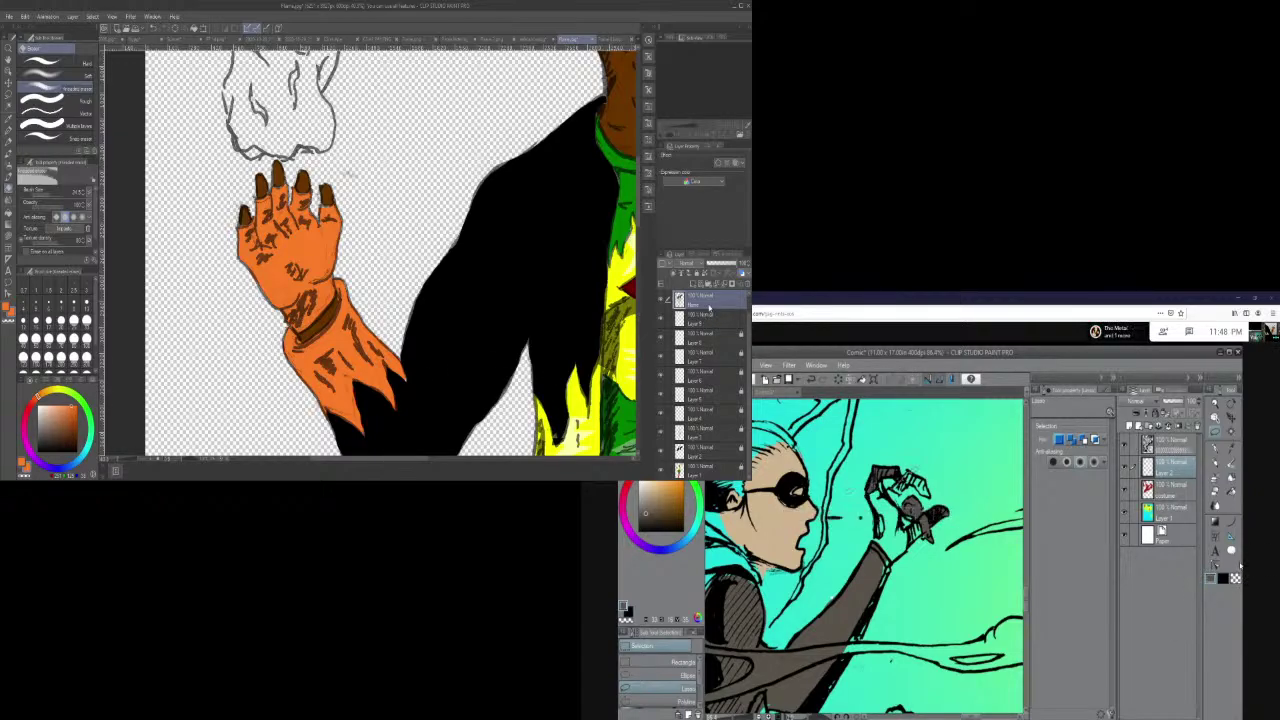
pyautogui.click(697, 273)
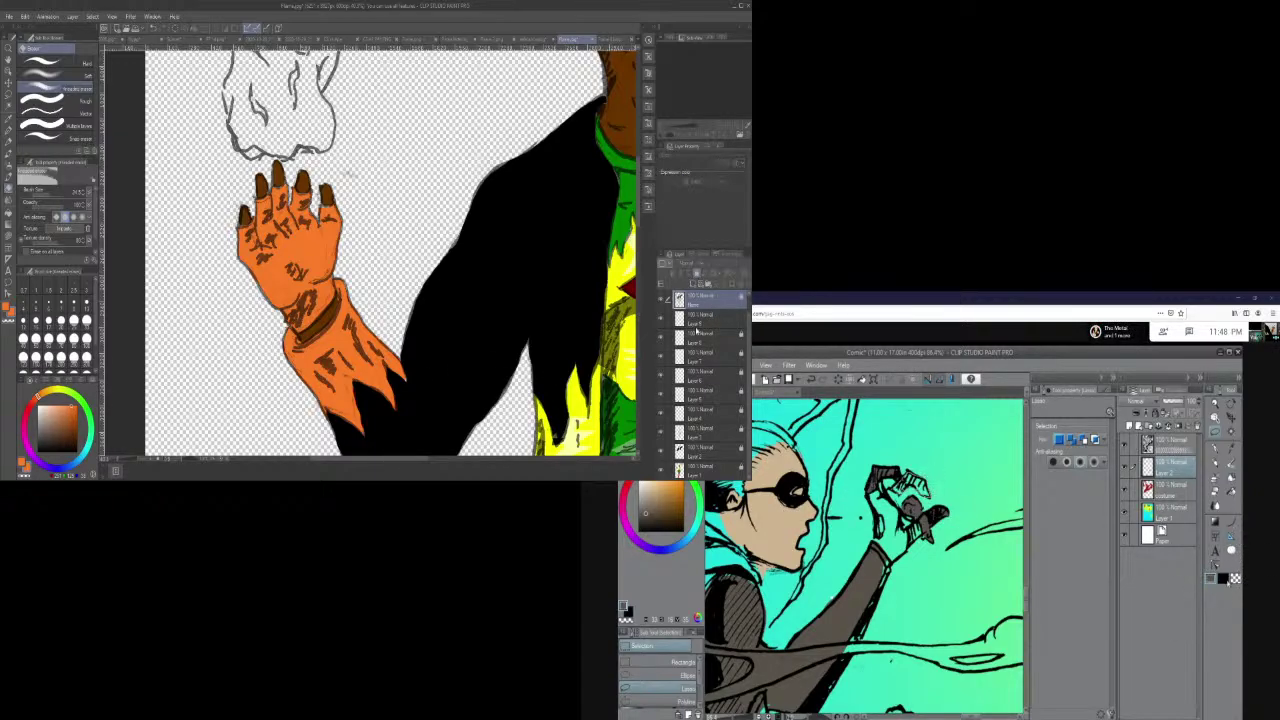
pyautogui.click(699, 468)
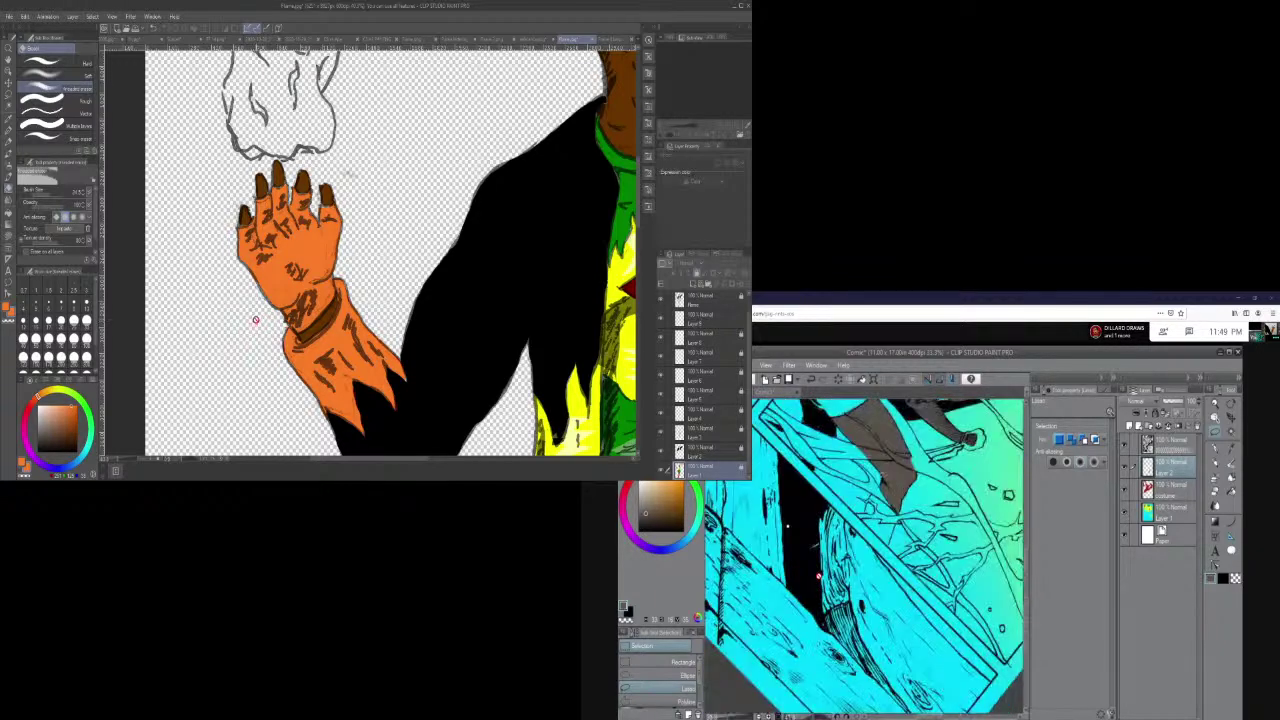
# - Auto-select the orange glove areas on both hands from Layer 1
pyautogui.scroll(-2, 348, 327)
pyautogui.scroll(-3, 349, 327)
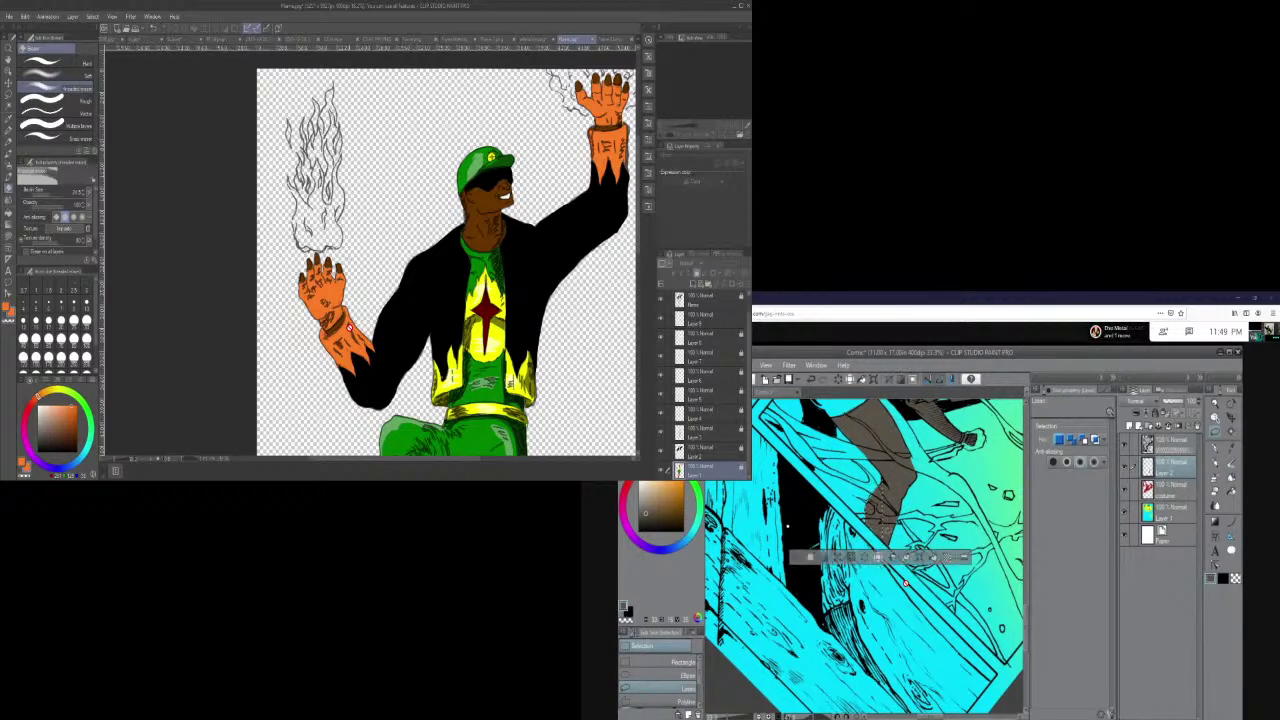
pyautogui.click(9, 108)
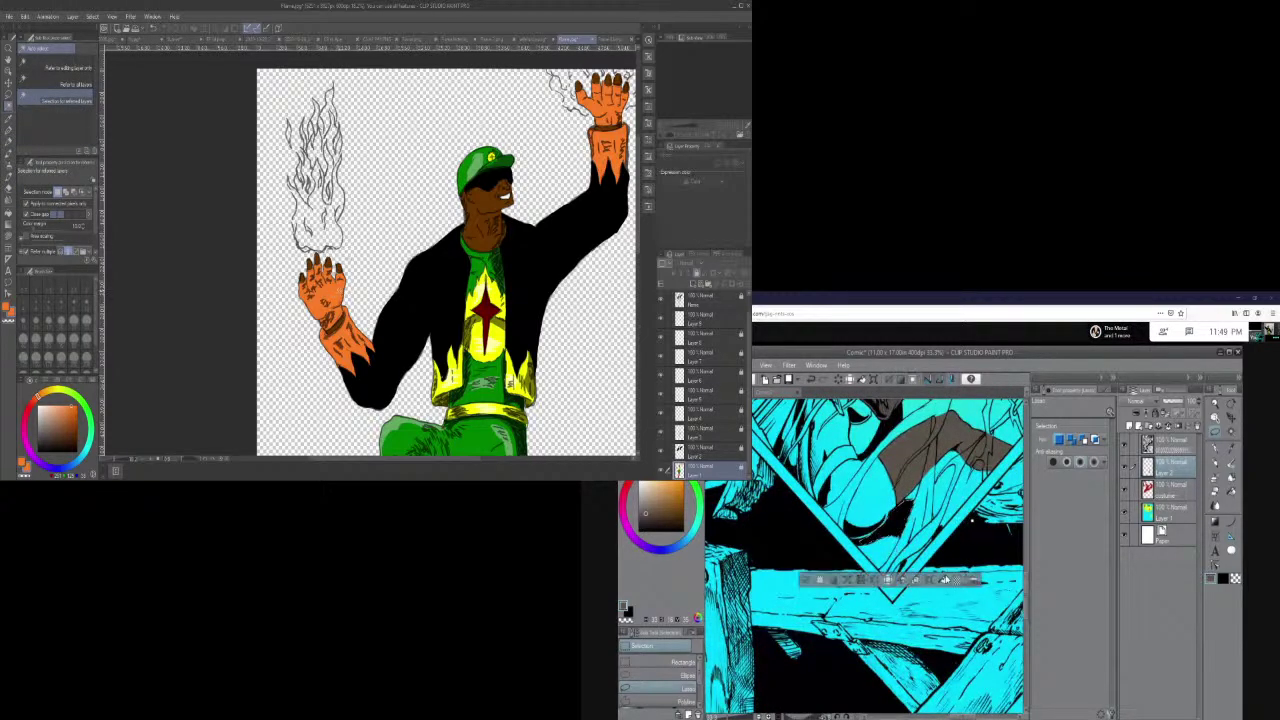
pyautogui.click(320, 300)
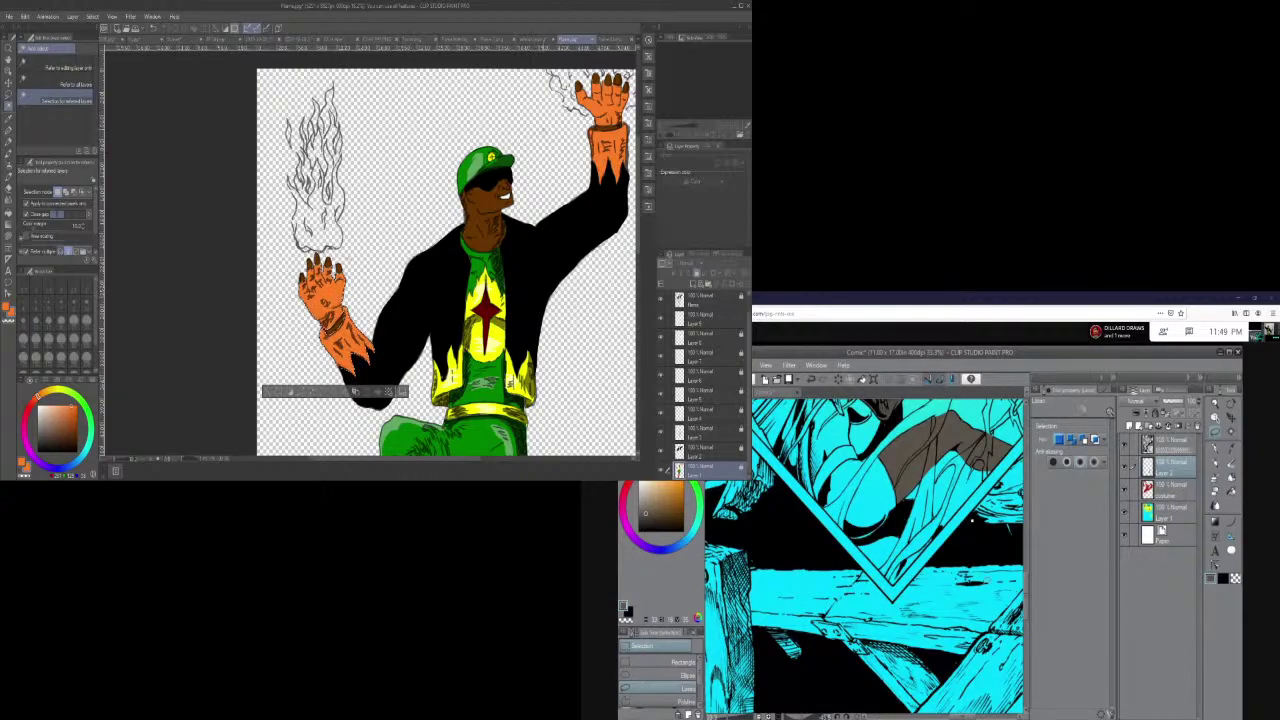
pyautogui.keyDown('shift'); pyautogui.click(618, 140); pyautogui.keyUp('shift')
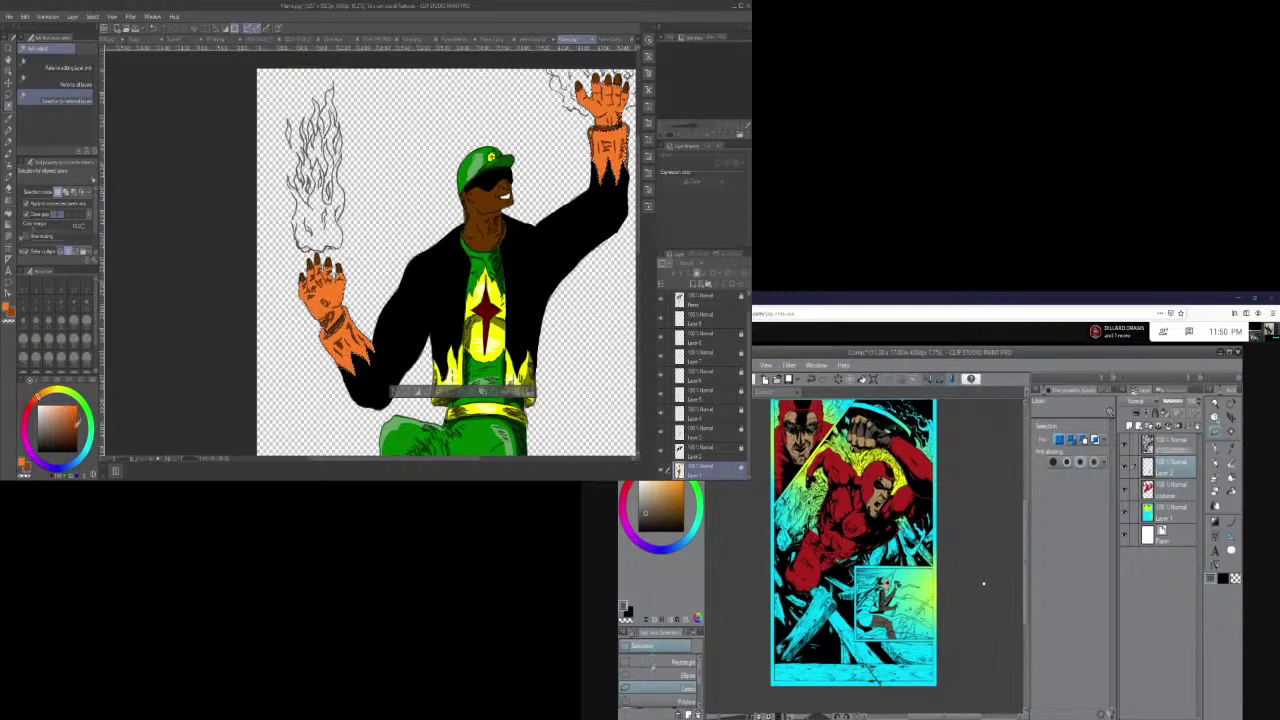
# - Merge Layer 2 and the costume layer down into Layer 1 in the comic page document
pyautogui.click(1168, 428)
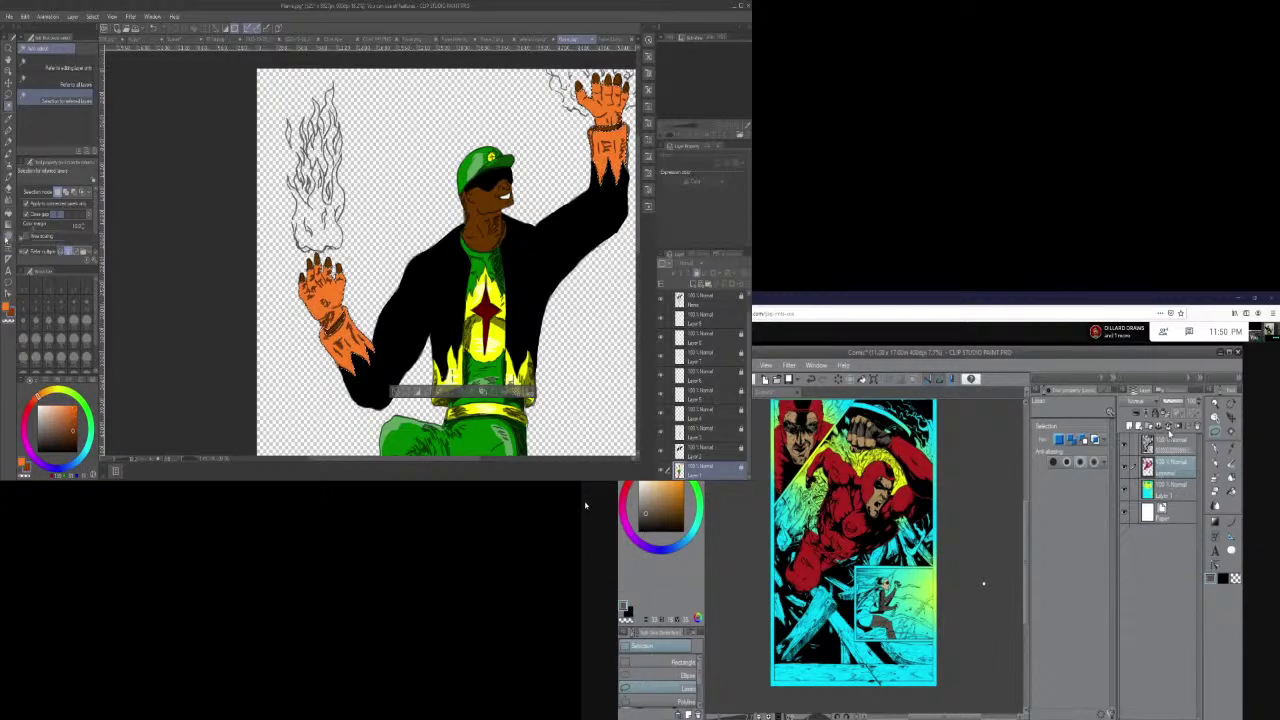
pyautogui.press('p')
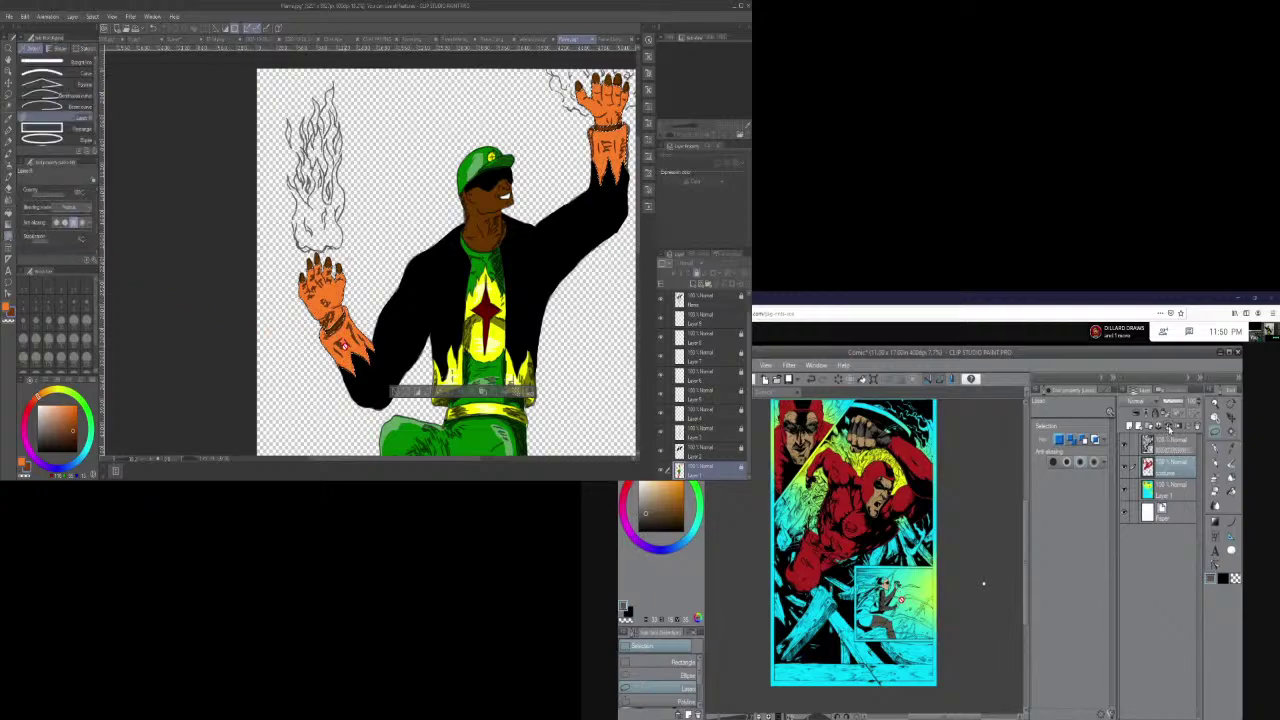
pyautogui.click(1166, 428)
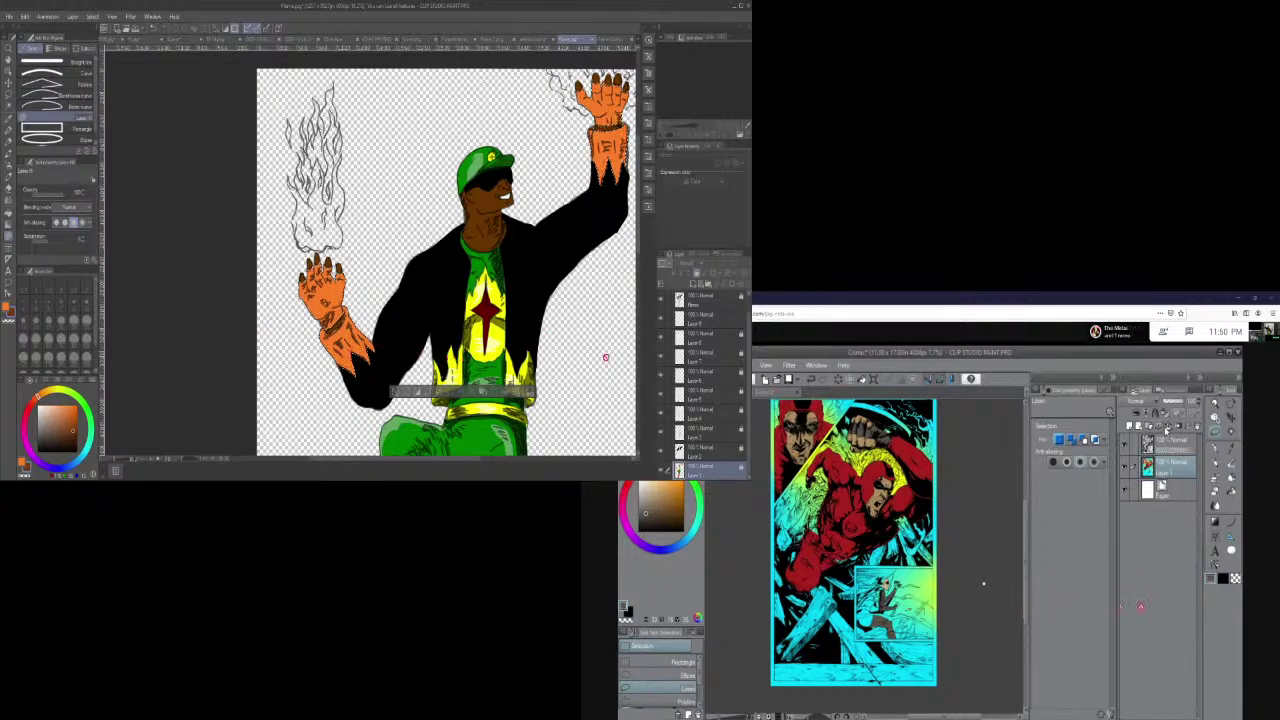
# - Lasso-fill darker orange-brown shadows over both gloves on Layer 9 and lock that layer
pyautogui.click(697, 318)
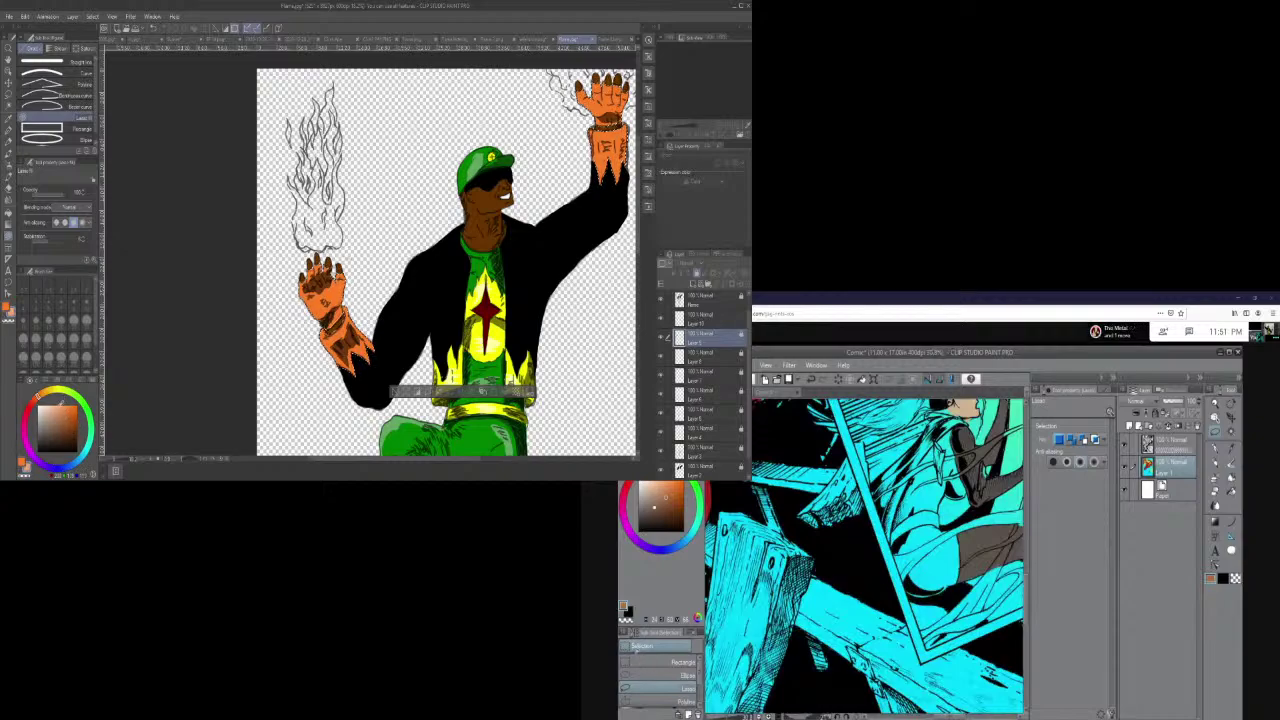
pyautogui.click(631, 365)
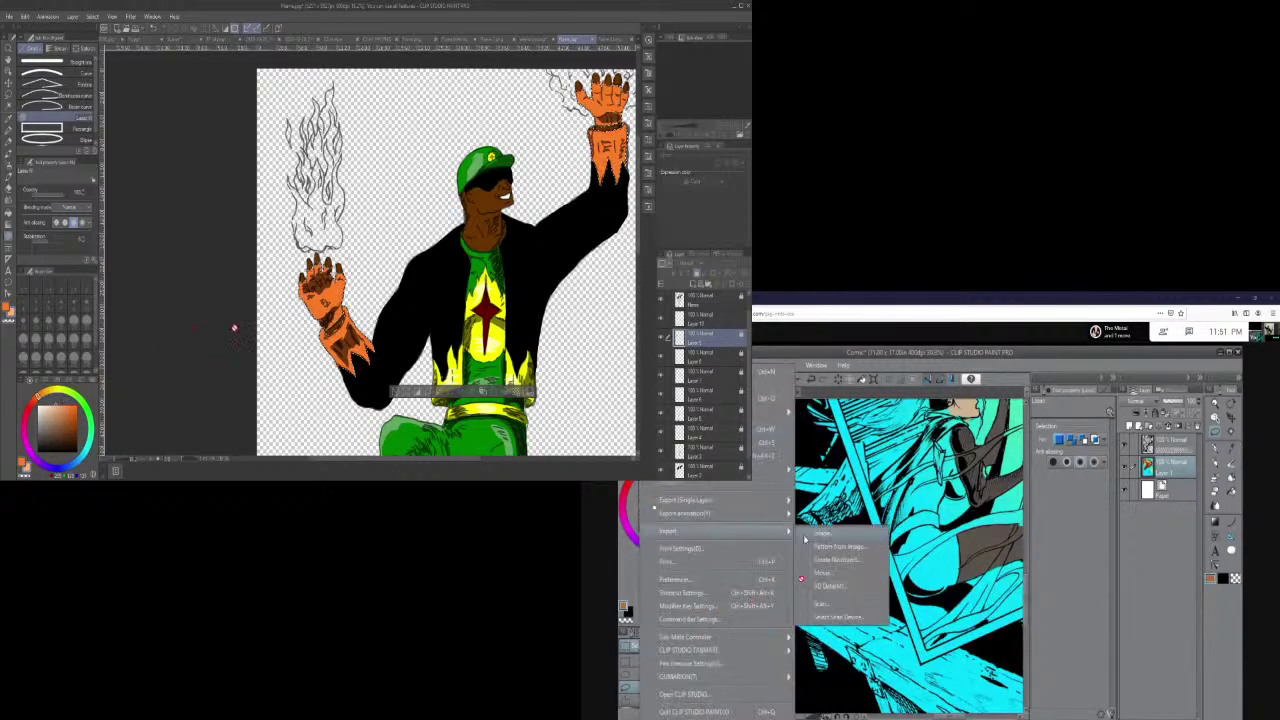
# - Lasso-fill lighter orange highlights over both gloves on Layer 10 and cancel the image import in the comic page document
pyautogui.click(890, 553)
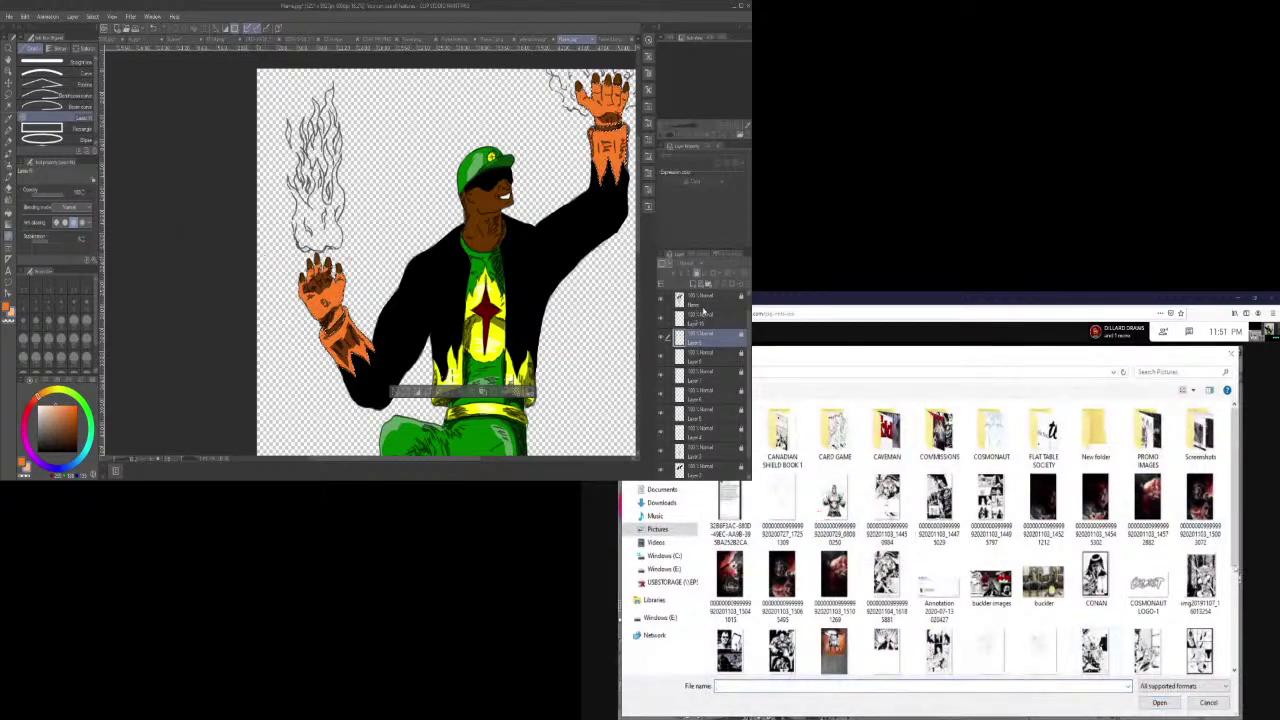
pyautogui.click(707, 317)
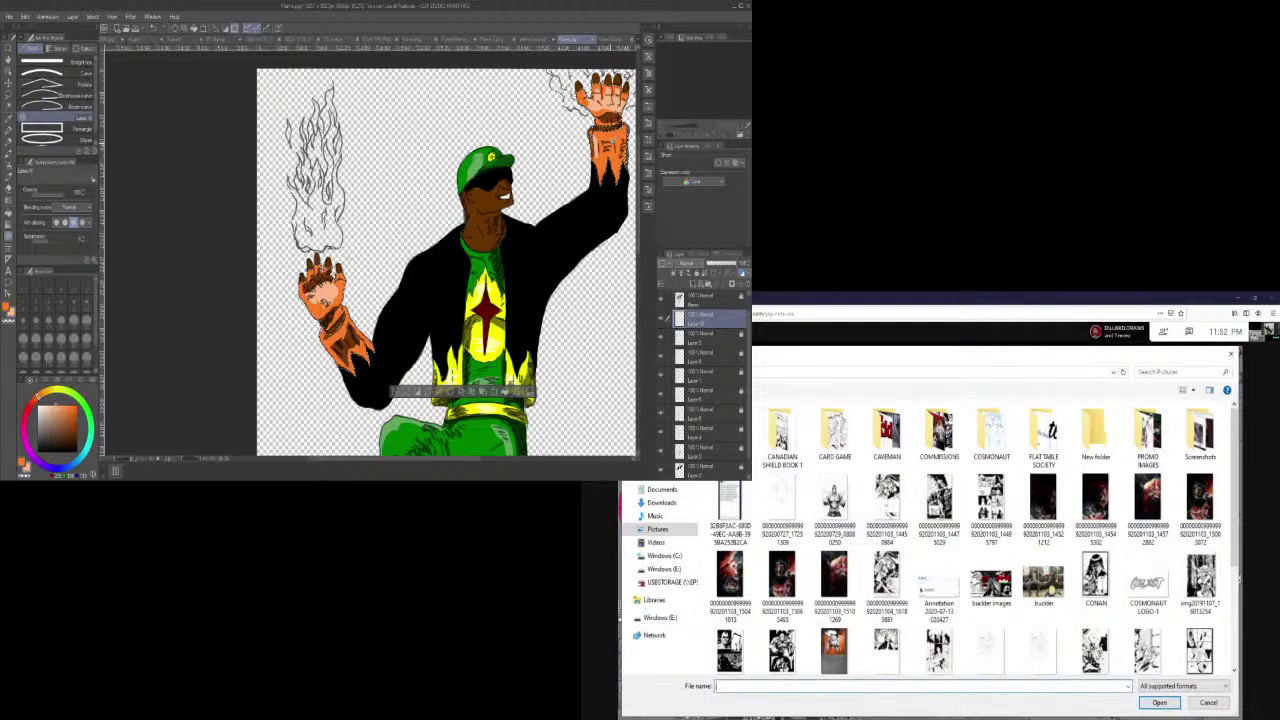
pyautogui.click(1233, 355)
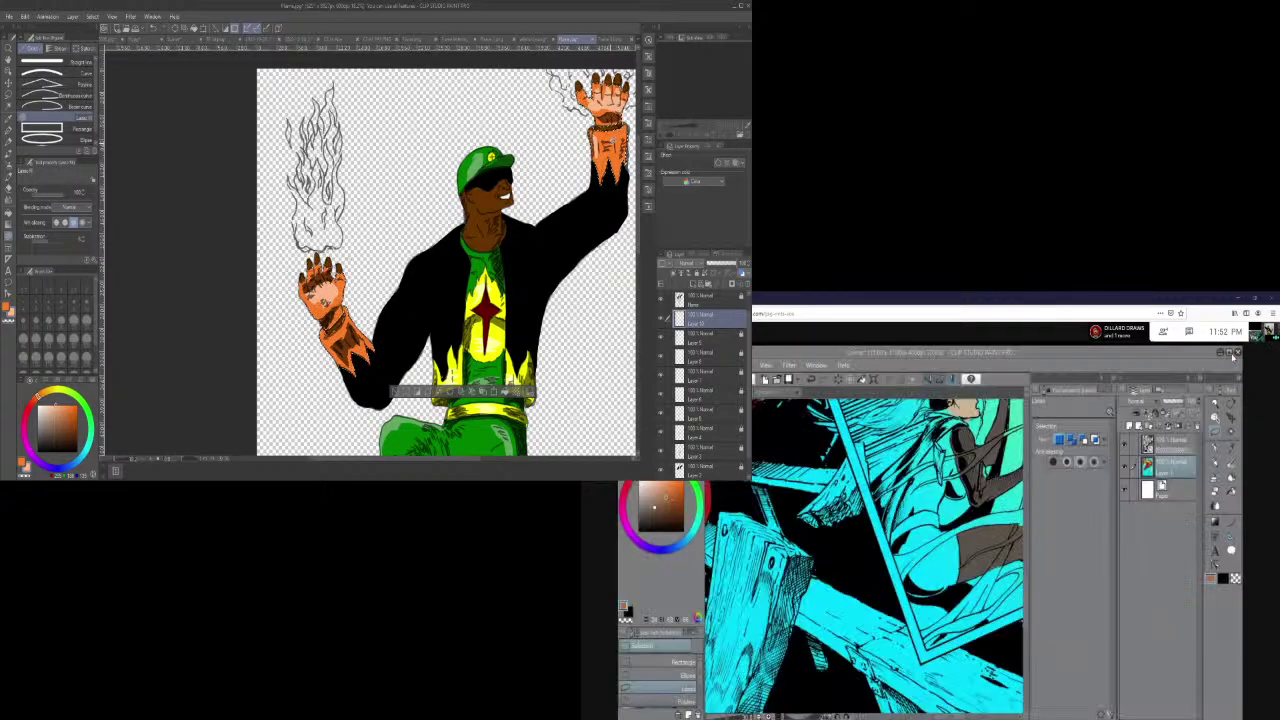
# - Place the costume reference sheet on Layer 2 beside the comic page's lower inset panel and raise that layer above the line art
pyautogui.hotkey('ctrl', 'shift', 'n')
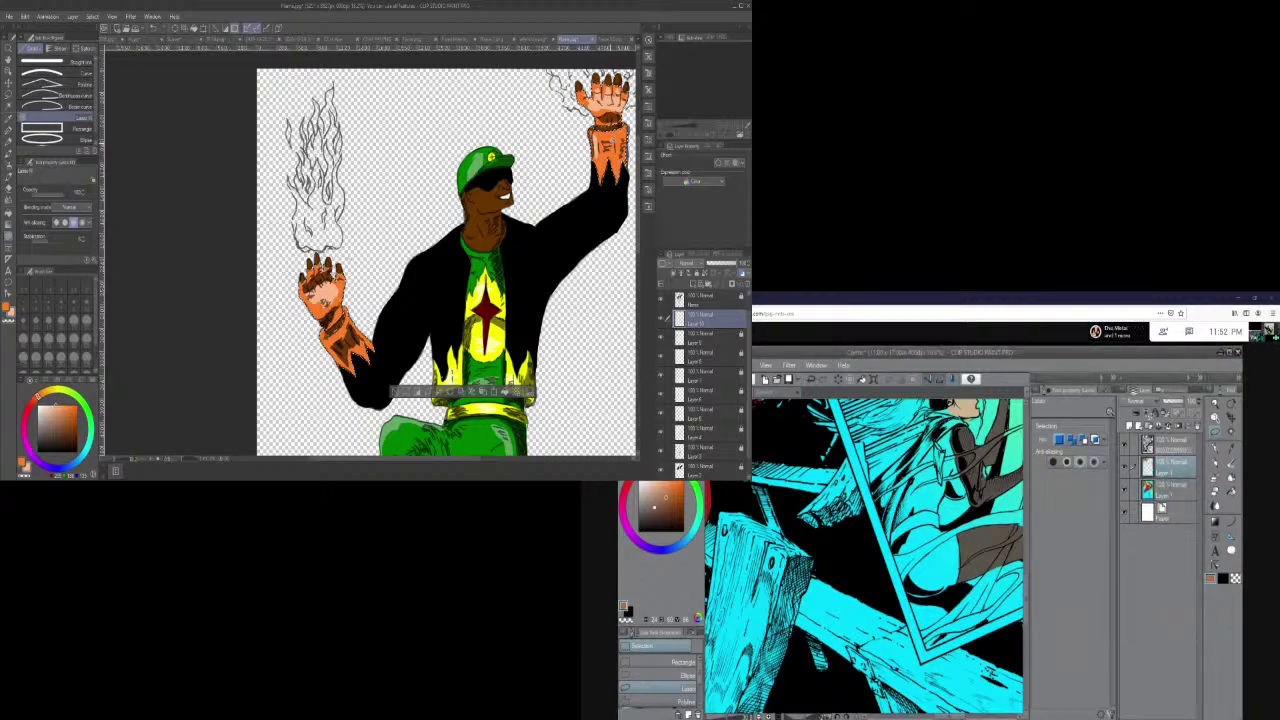
pyautogui.scroll(-5, 888, 555)
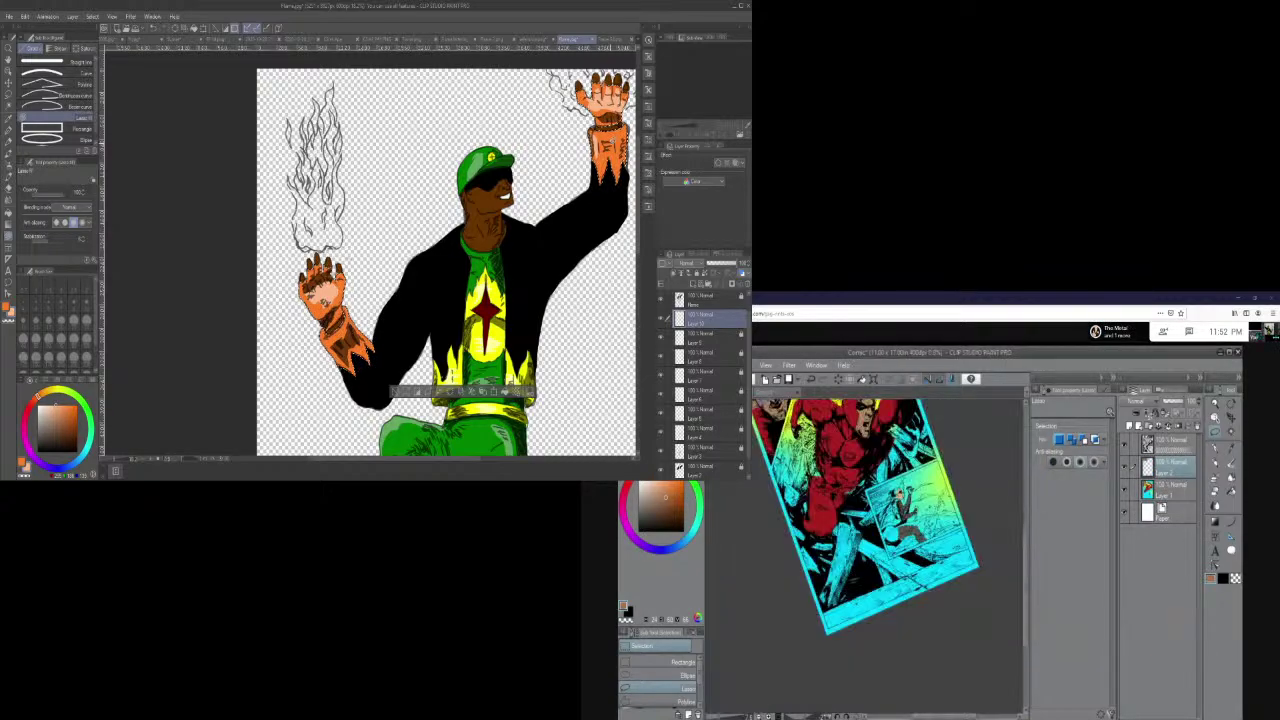
pyautogui.click(873, 380)
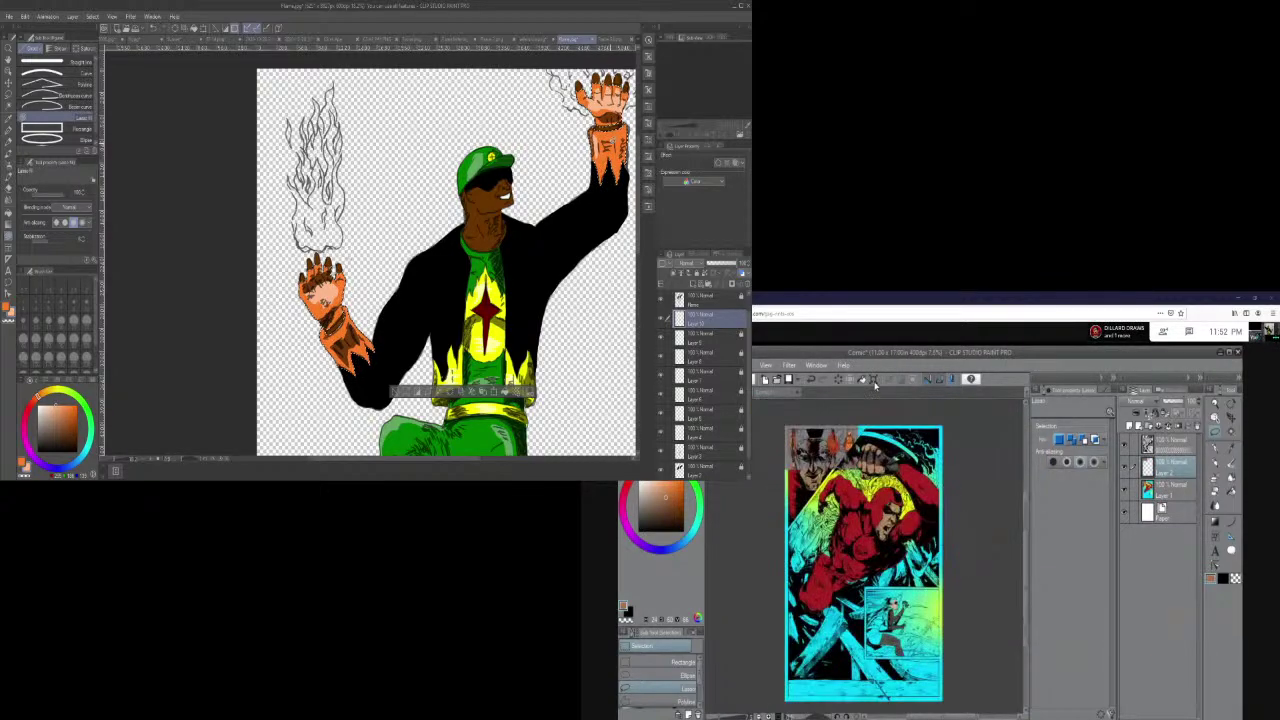
pyautogui.click(874, 381)
pyautogui.moveTo(835, 449); pyautogui.dragTo(927, 616)
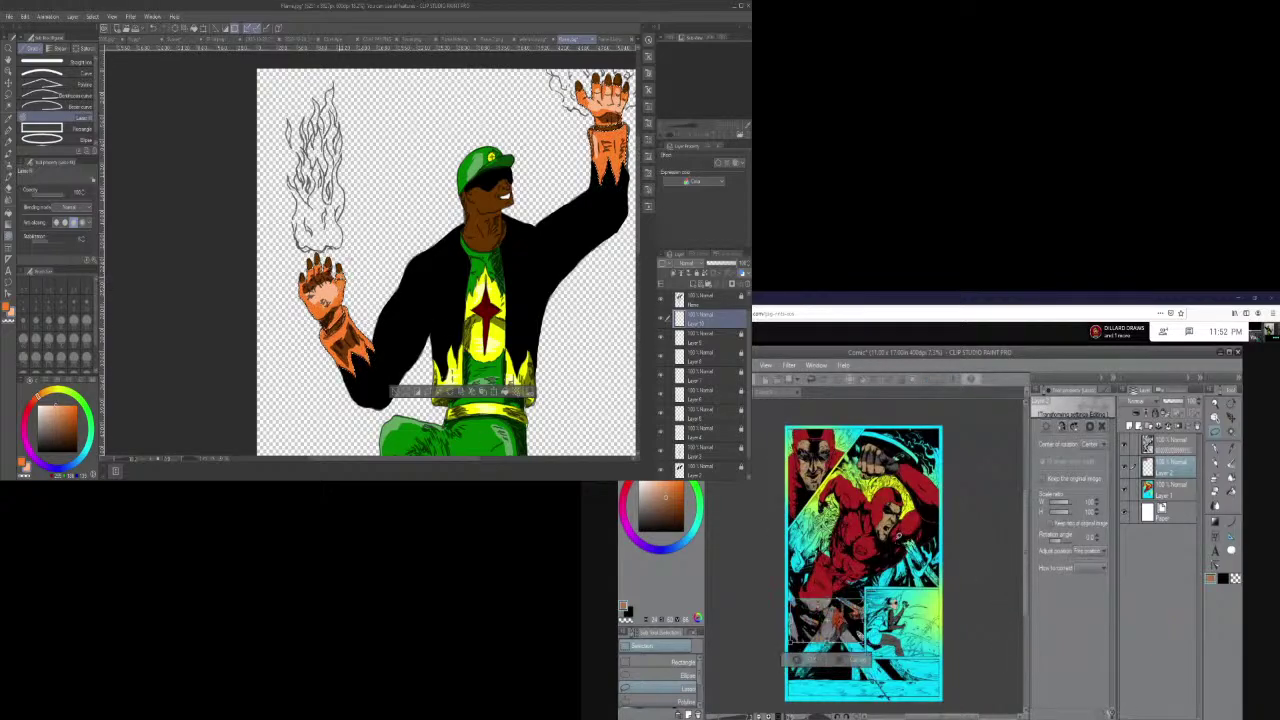
pyautogui.hotkey('ctrl', 'd')
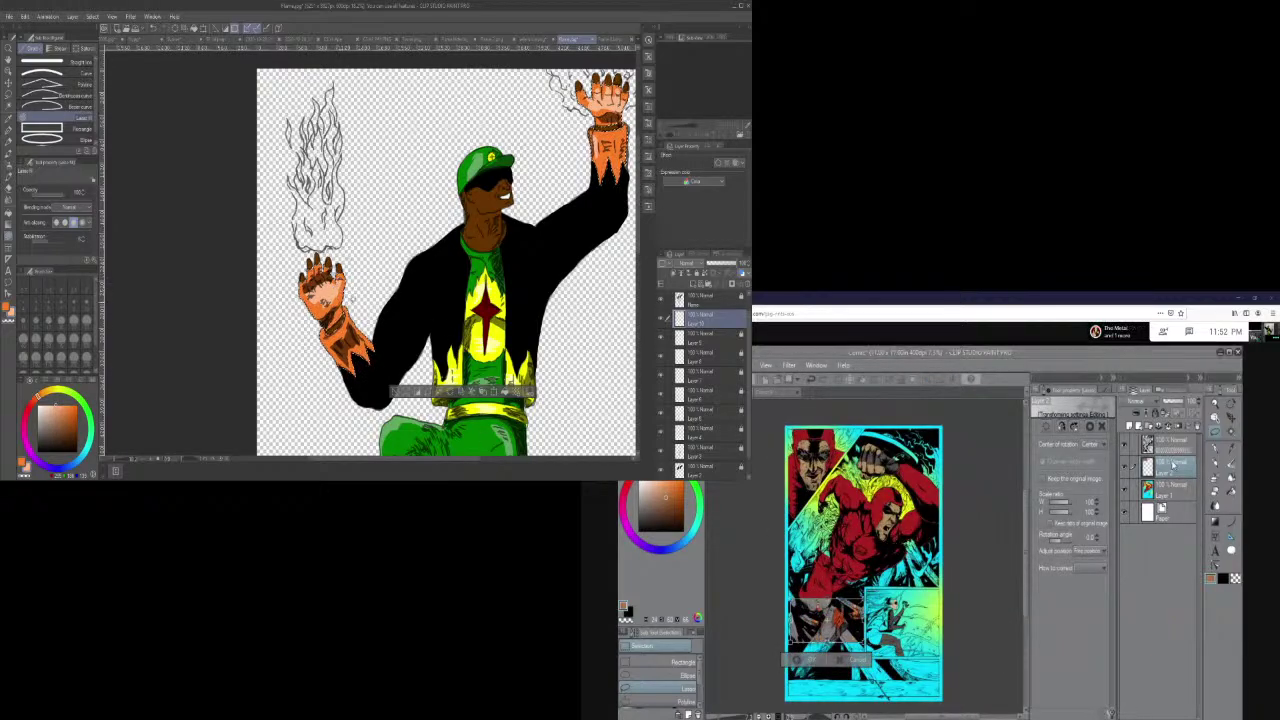
pyautogui.press('Return')
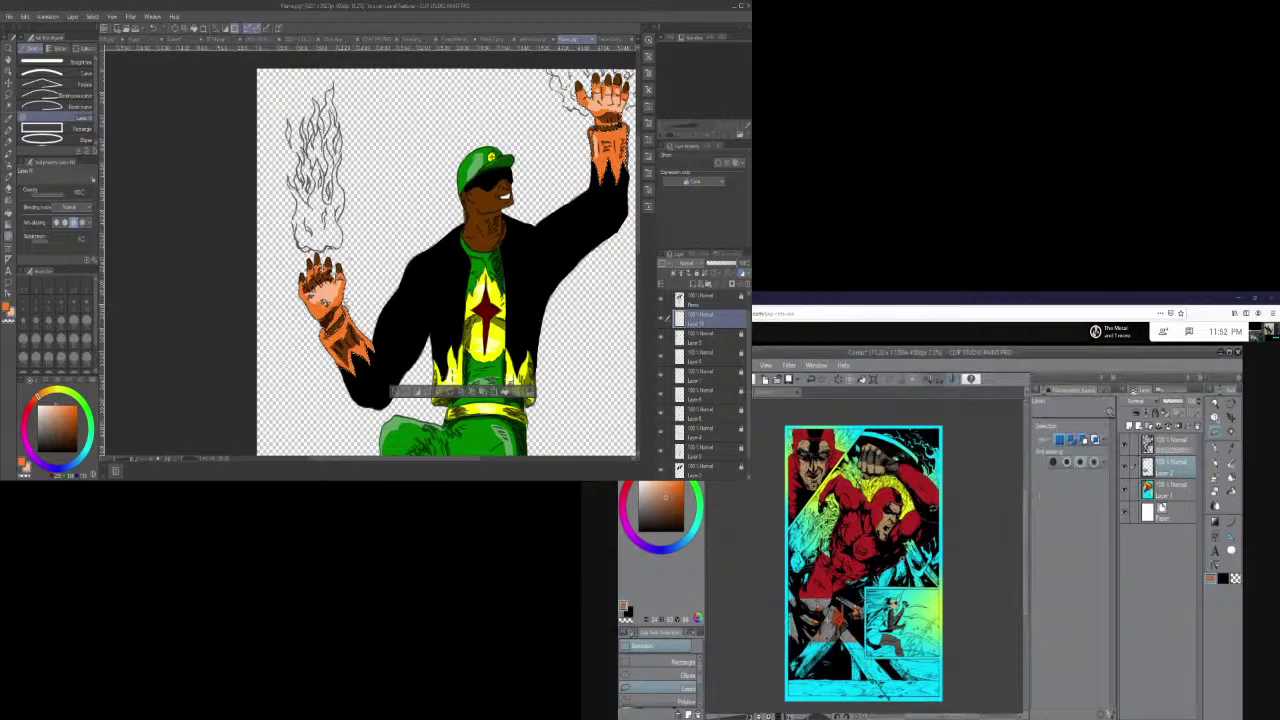
pyautogui.click(1167, 428)
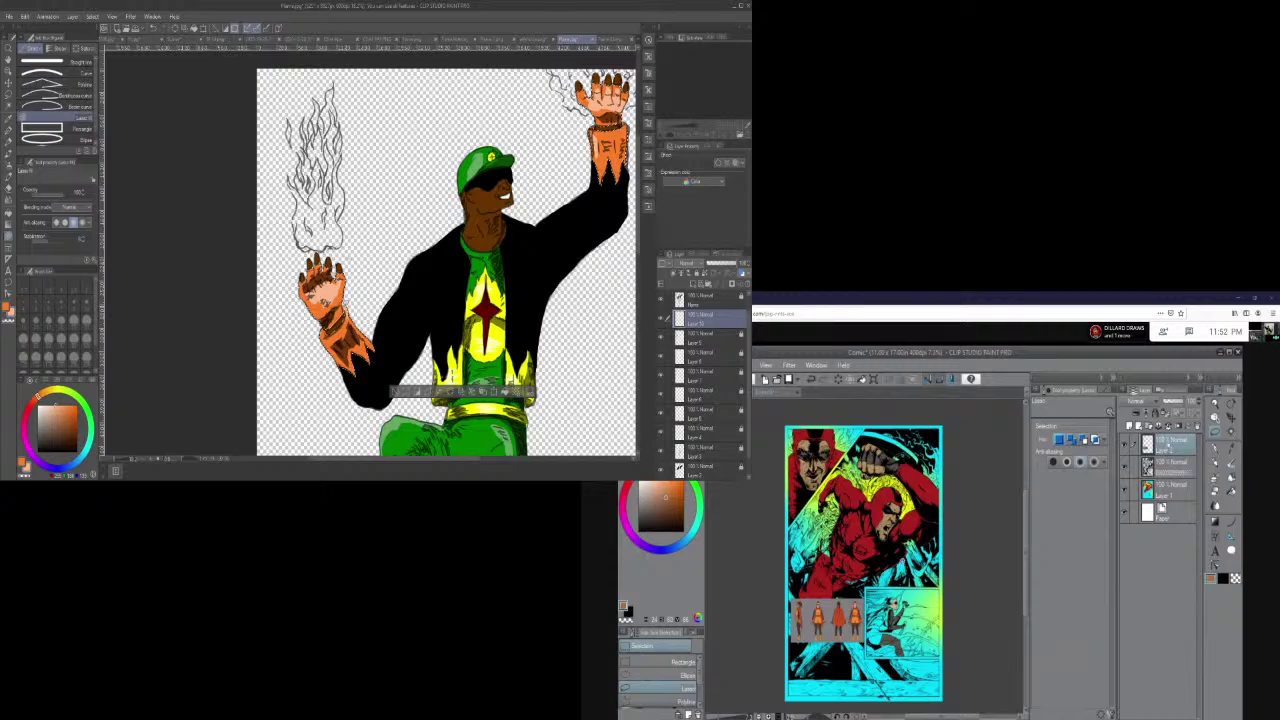
# - Sample the cape's red-orange from the reference sheet and add a new layer directly above Layer 1 in the comic page
pyautogui.scroll(5, 883, 573)
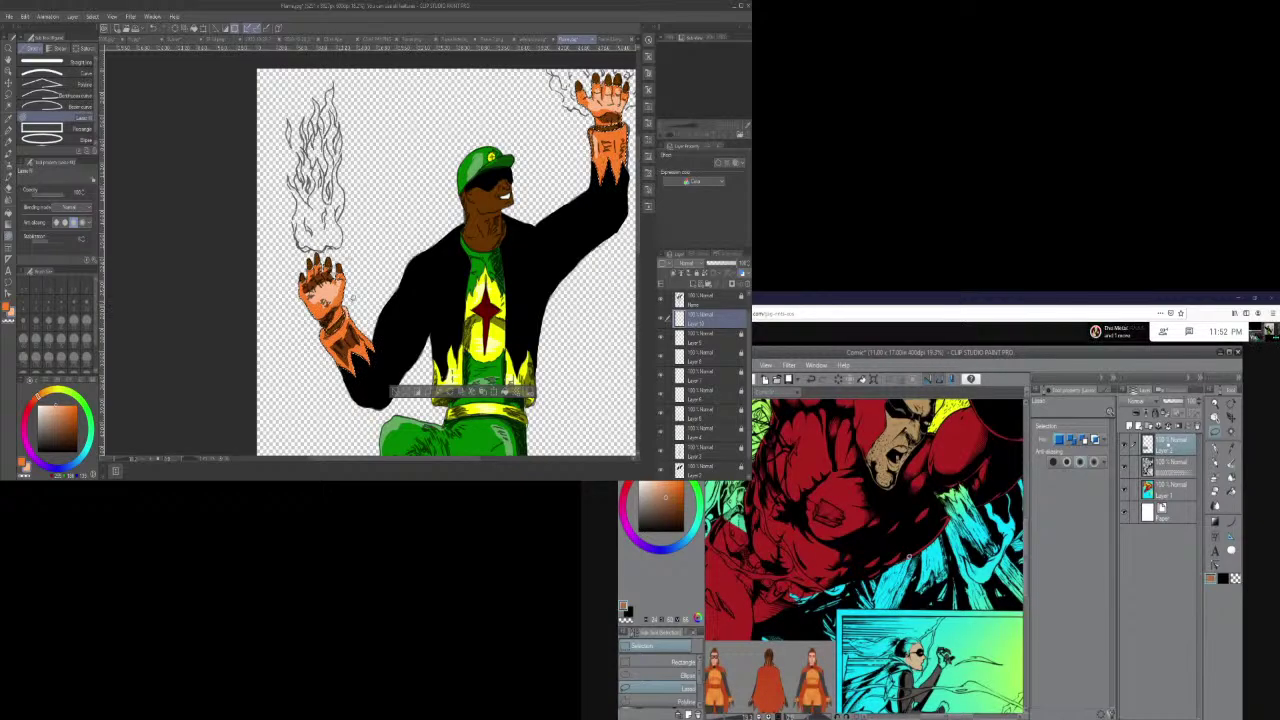
pyautogui.scroll(2, 883, 573)
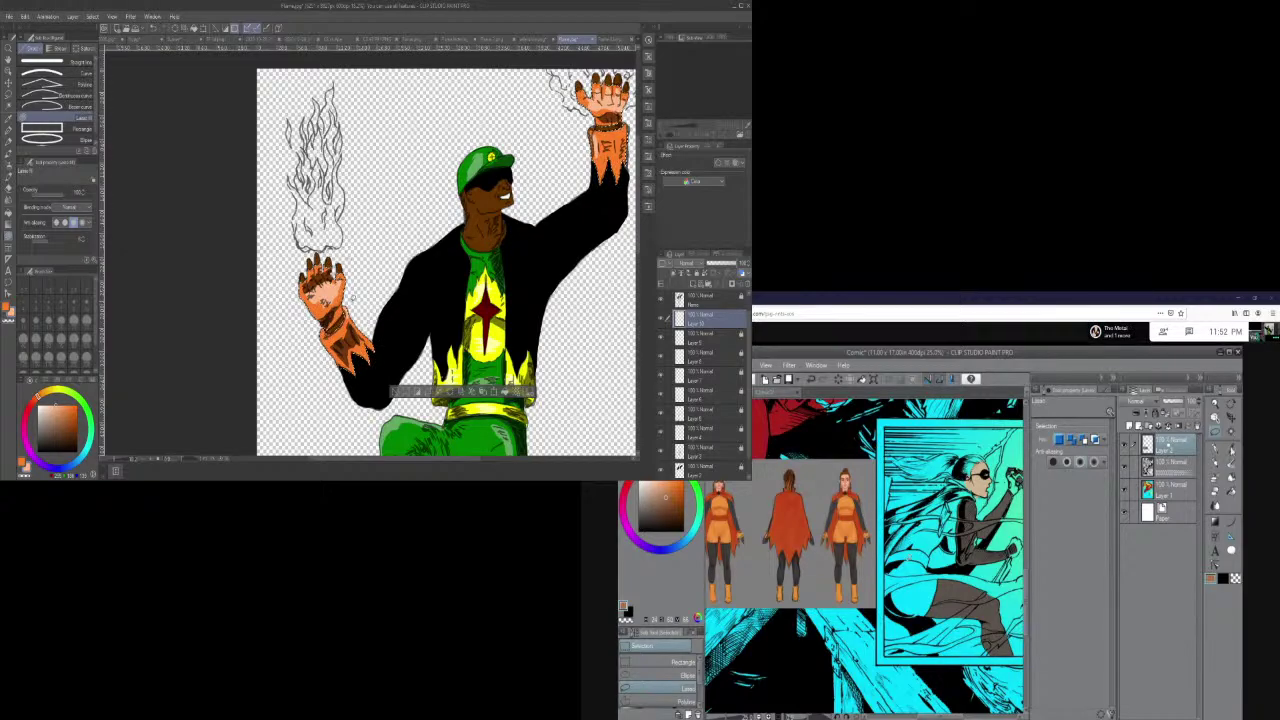
pyautogui.press('i')
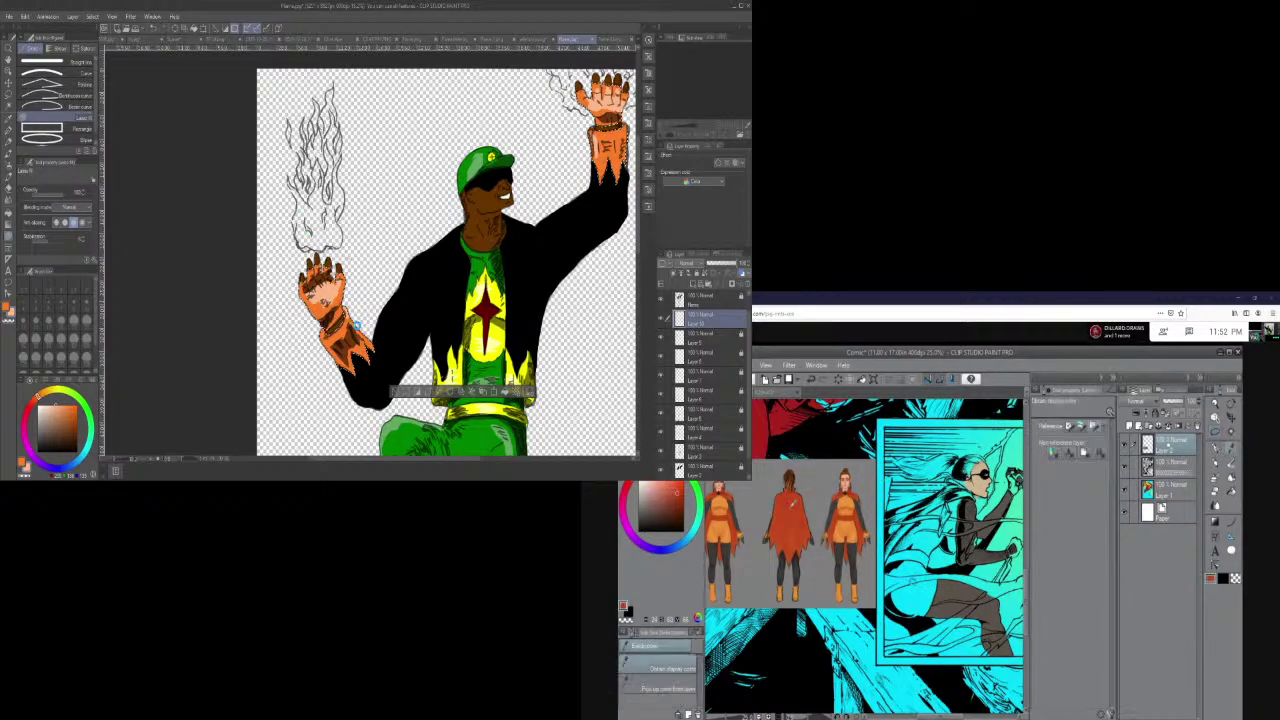
pyautogui.click(915, 579)
pyautogui.press('m')
pyautogui.click(1175, 484)
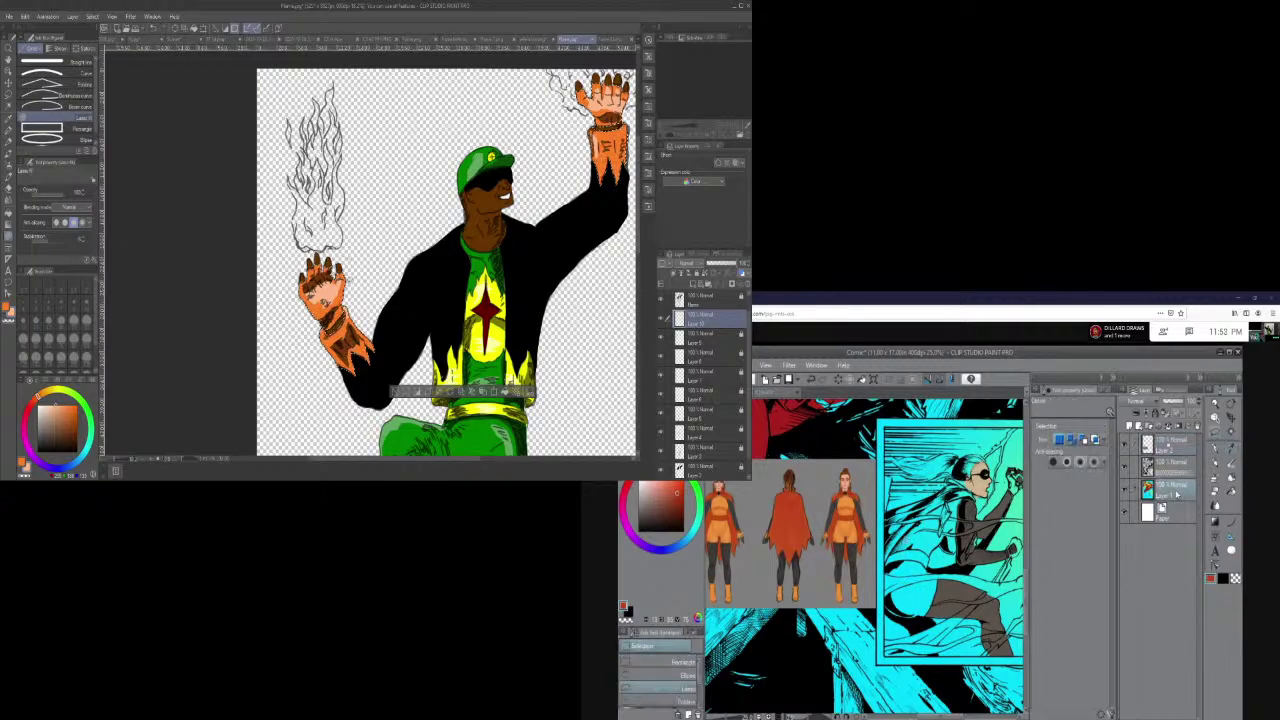
pyautogui.click(1139, 426)
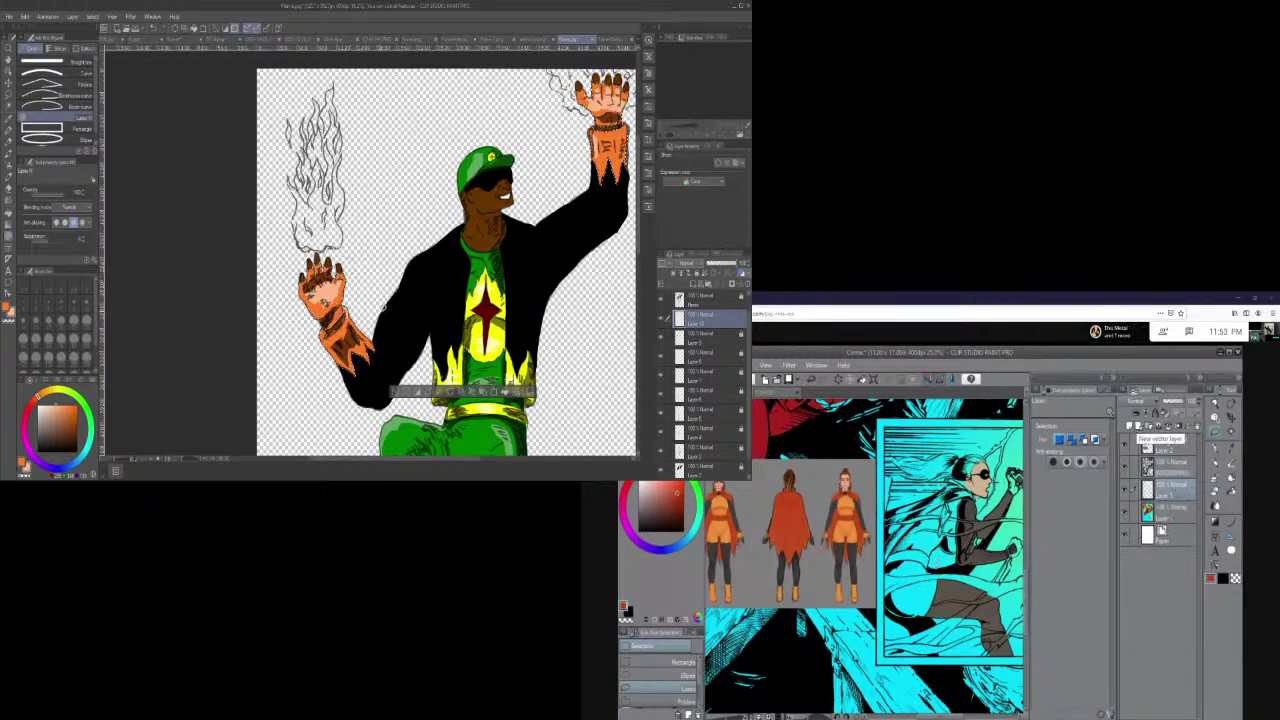
# - Lock Layer 10 in the Flame document and fill the heroine's cape red-orange on the comic page's new layer
pyautogui.press('-')
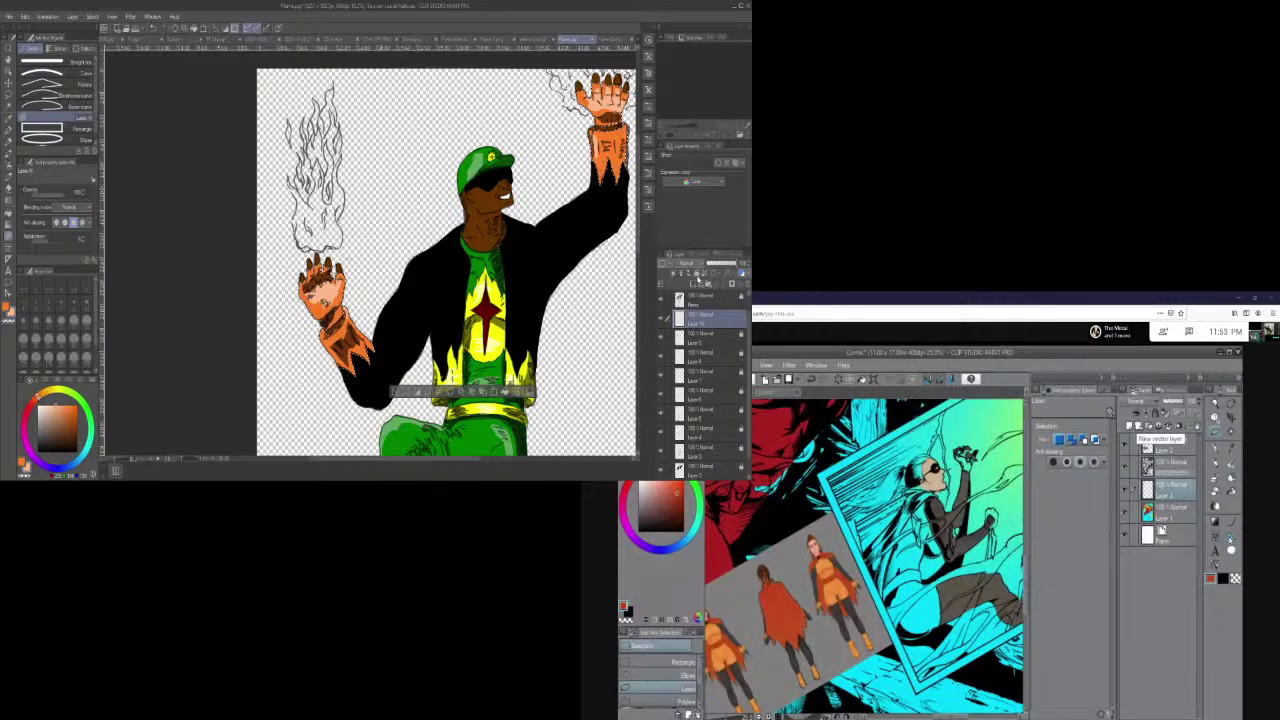
pyautogui.click(697, 275)
pyautogui.scroll(2, 886, 516)
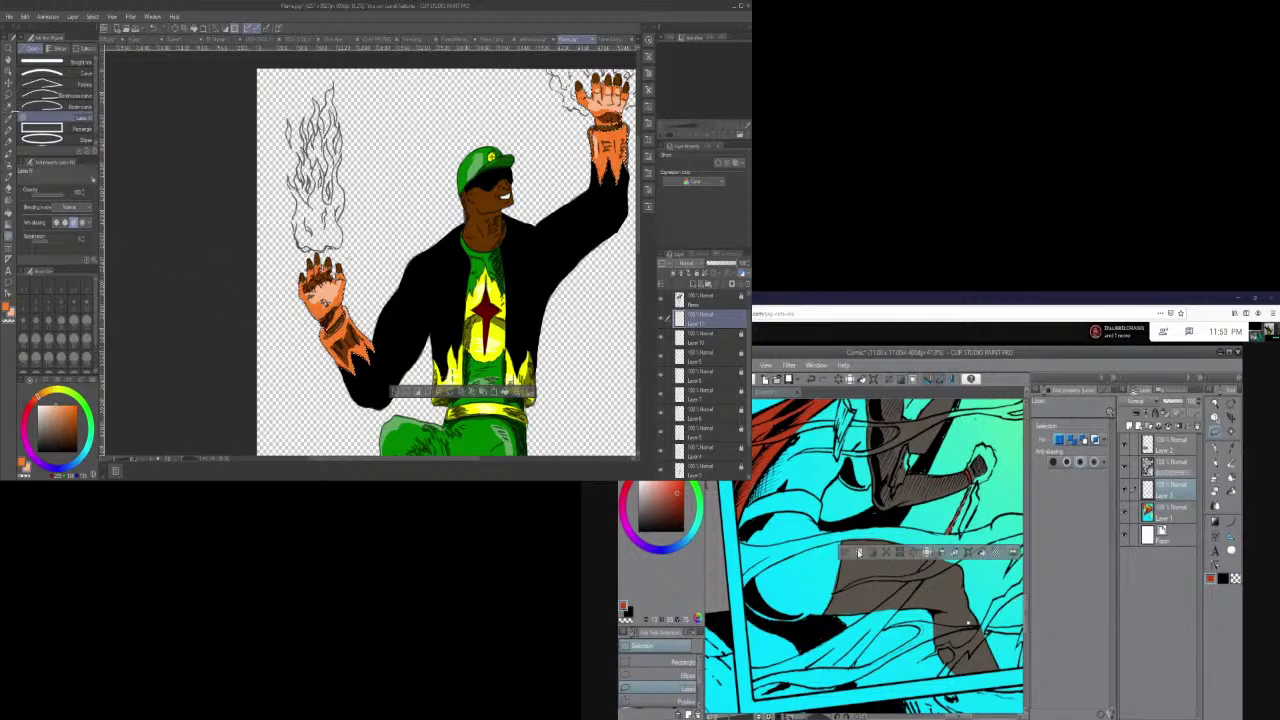
# - Auto-select the Flame's brown skin areas on the face, neck and both feet from Layer 1
pyautogui.click(9, 104)
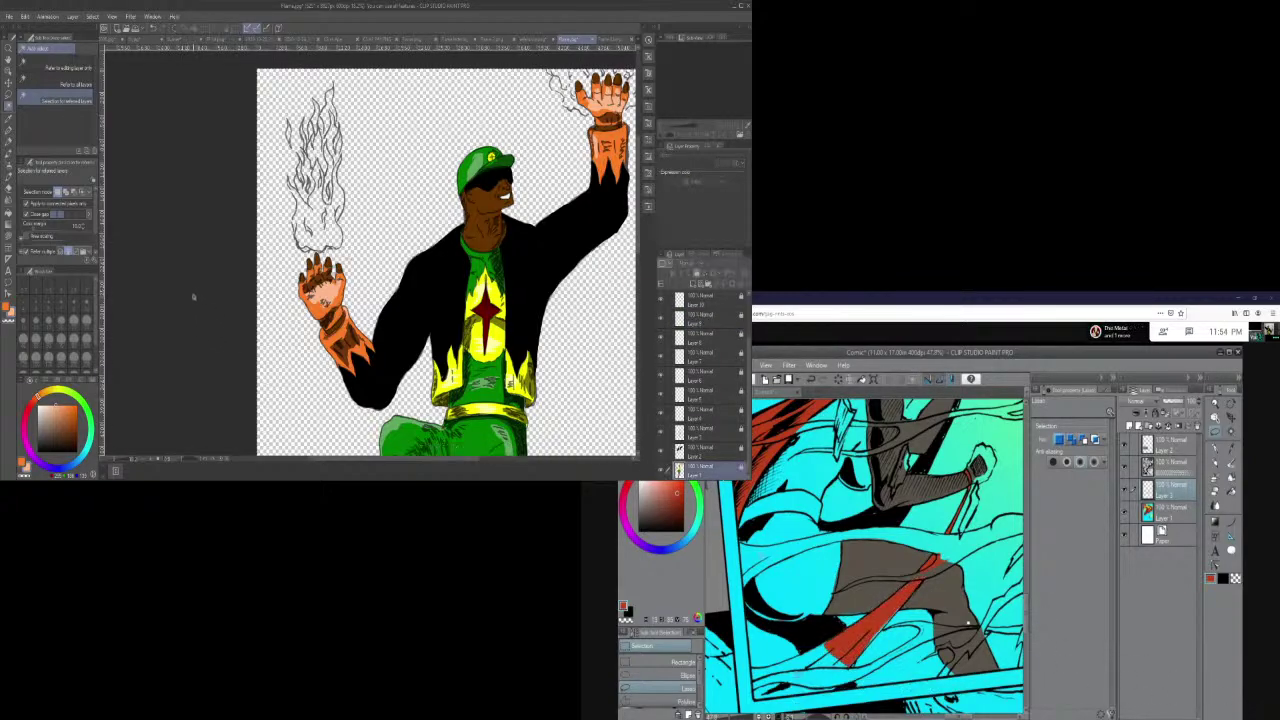
pyautogui.click(494, 234)
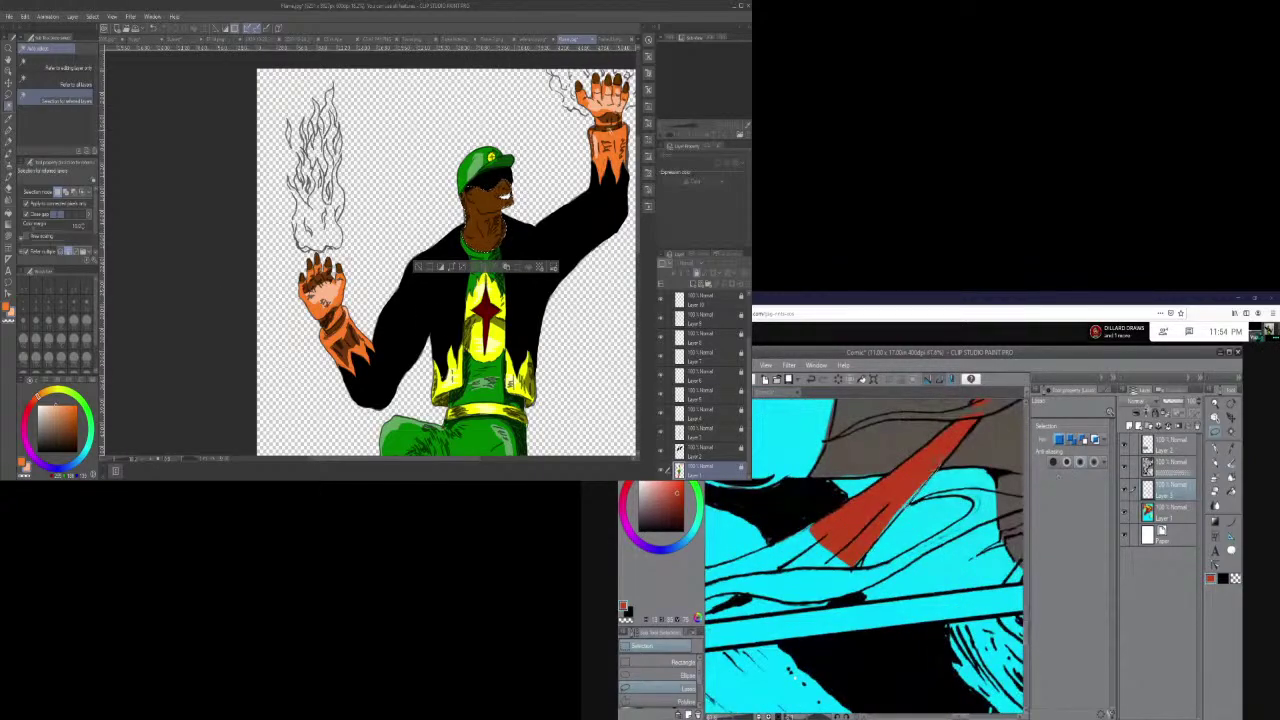
pyautogui.keyDown('shift'); pyautogui.click(609, 127); pyautogui.keyUp('shift')
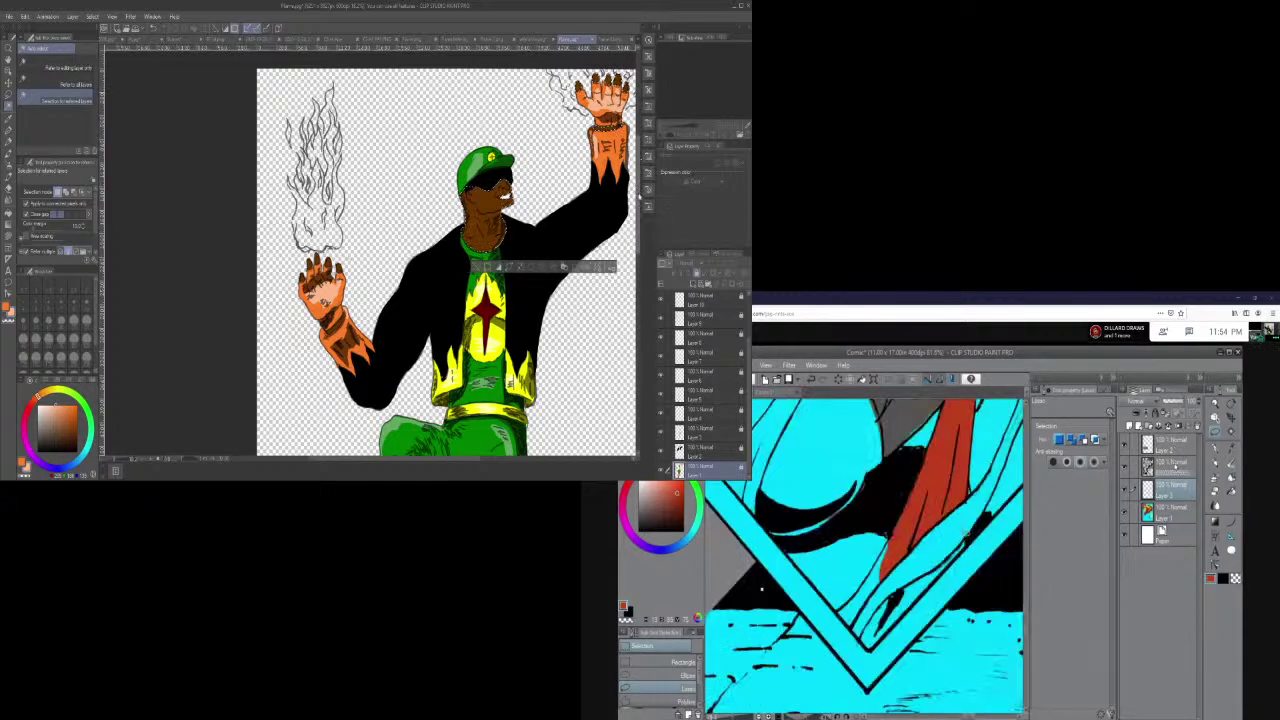
pyautogui.scroll(-3, 447, 252)
pyautogui.scroll(-10, 640, 300)
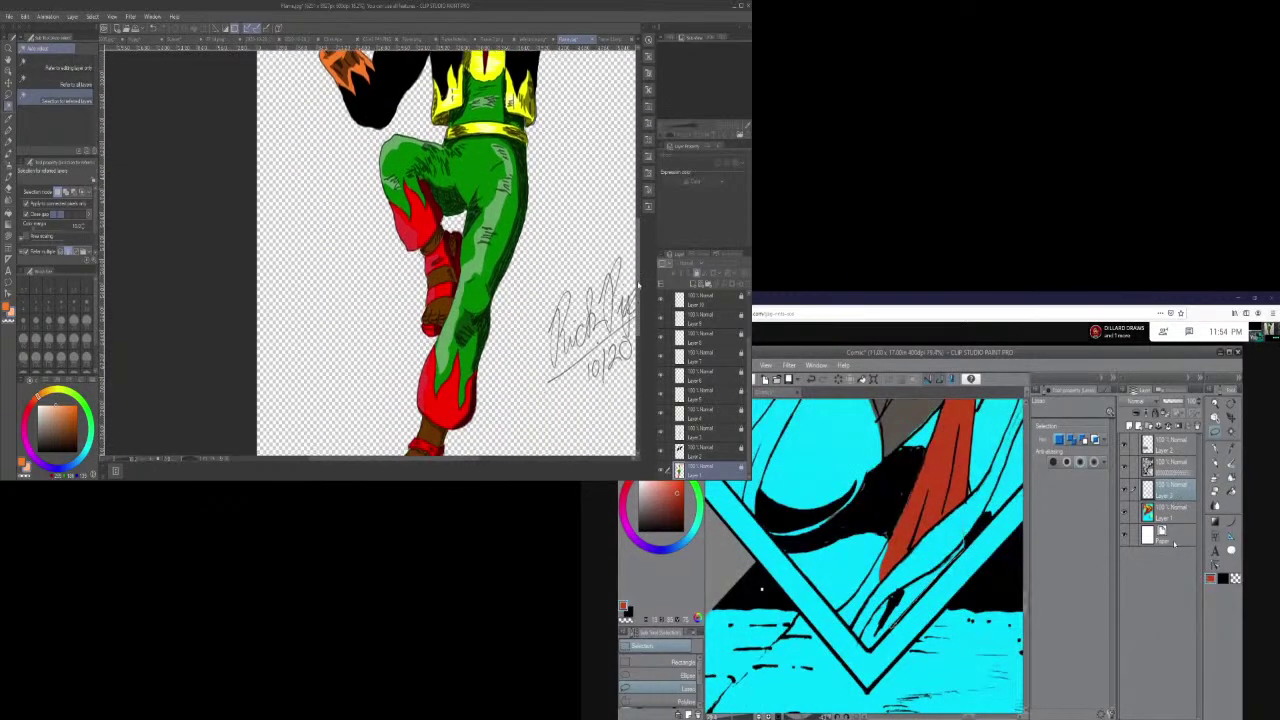
pyautogui.scroll(2, 642, 307)
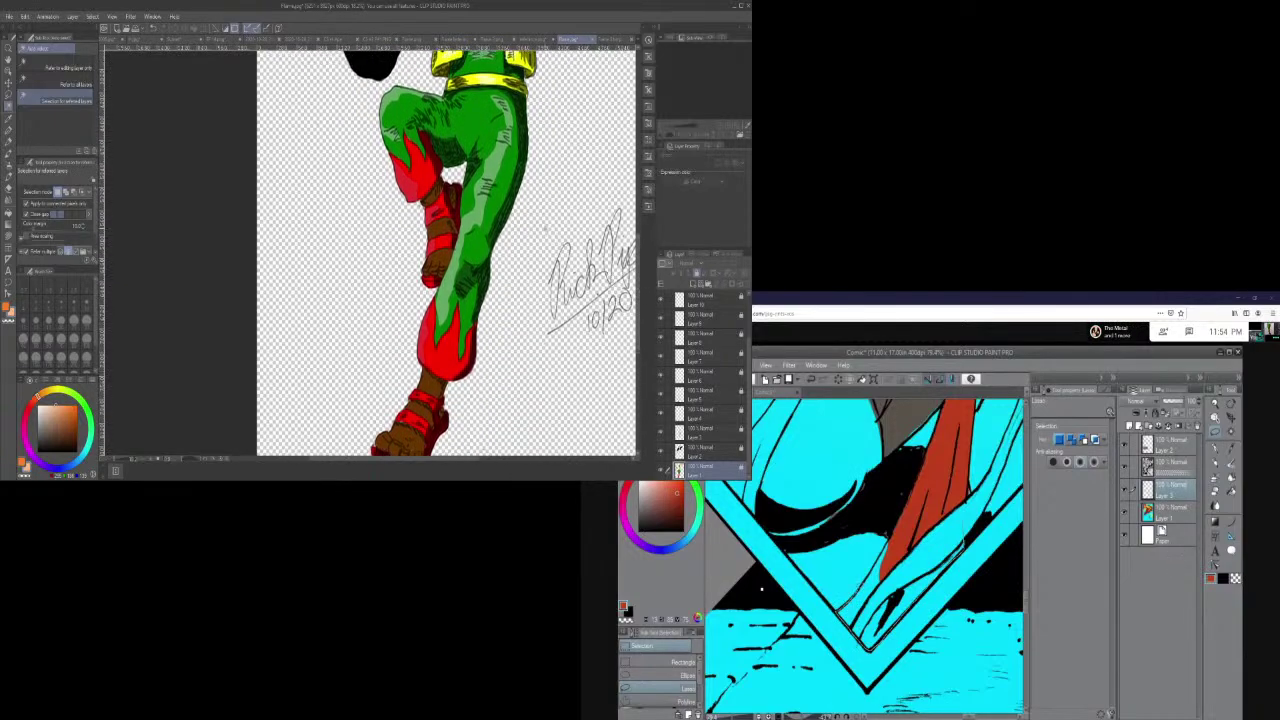
pyautogui.click(433, 197)
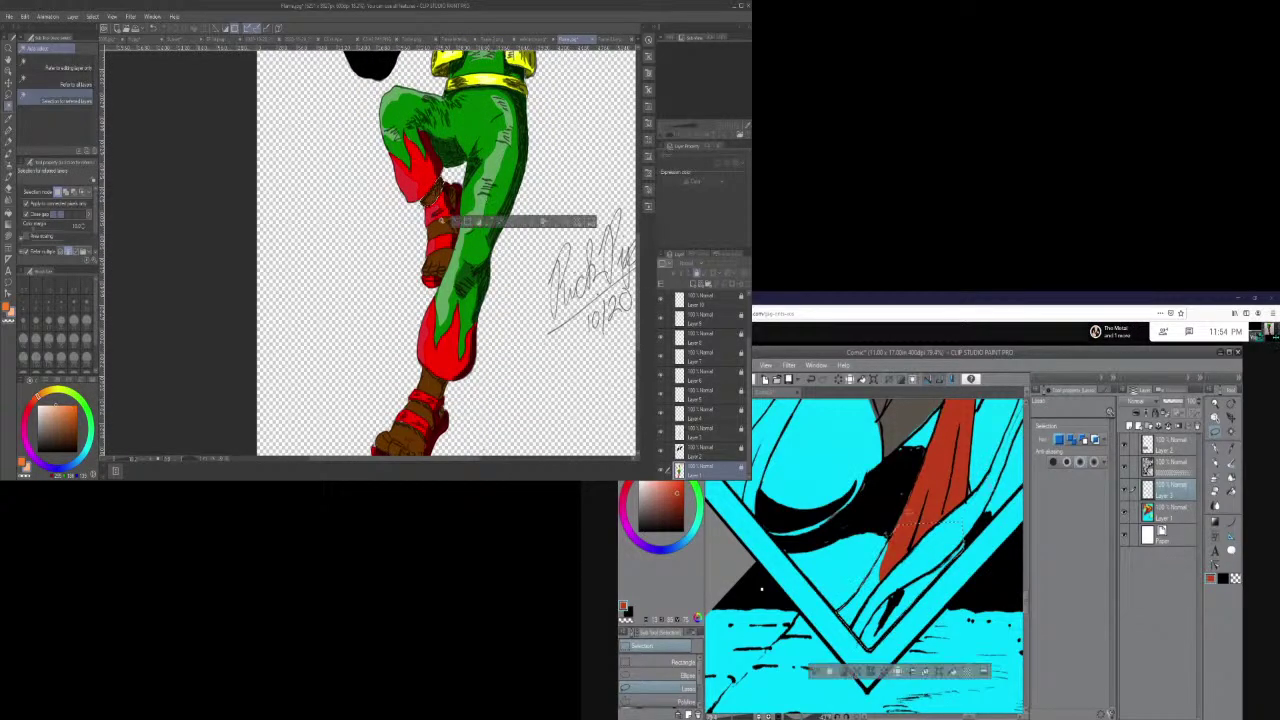
pyautogui.click(444, 228)
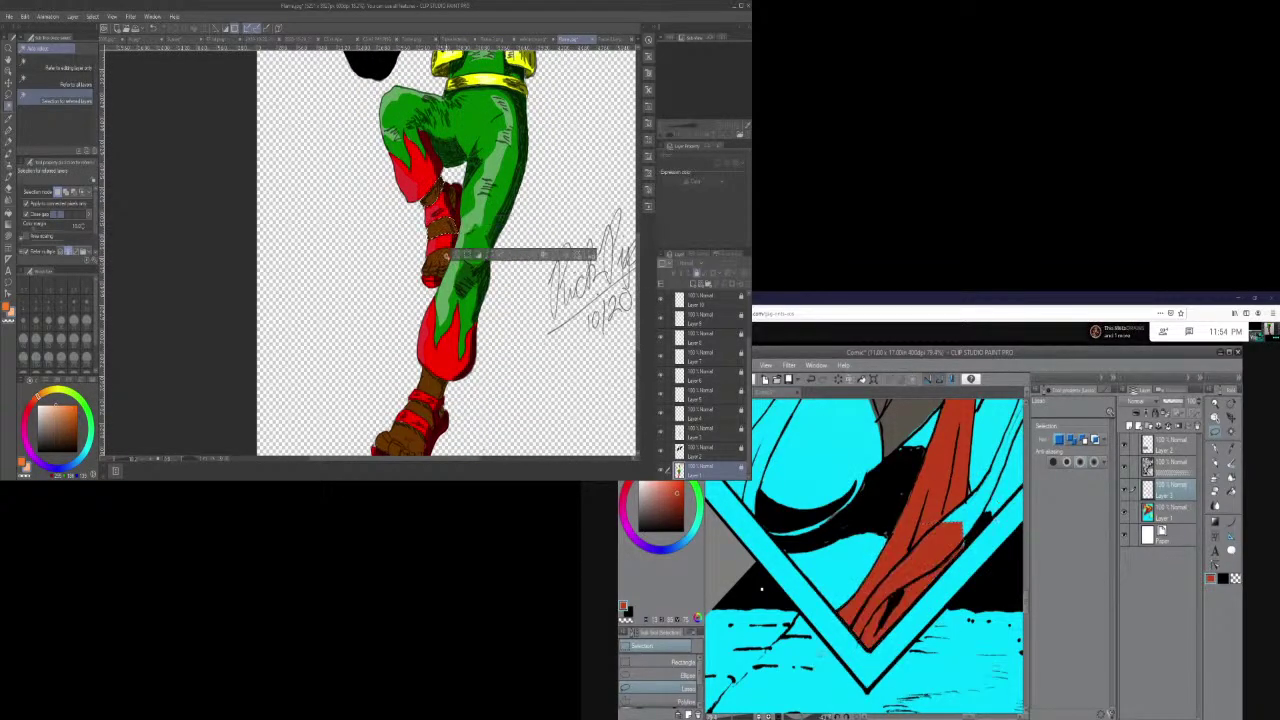
pyautogui.click(476, 264)
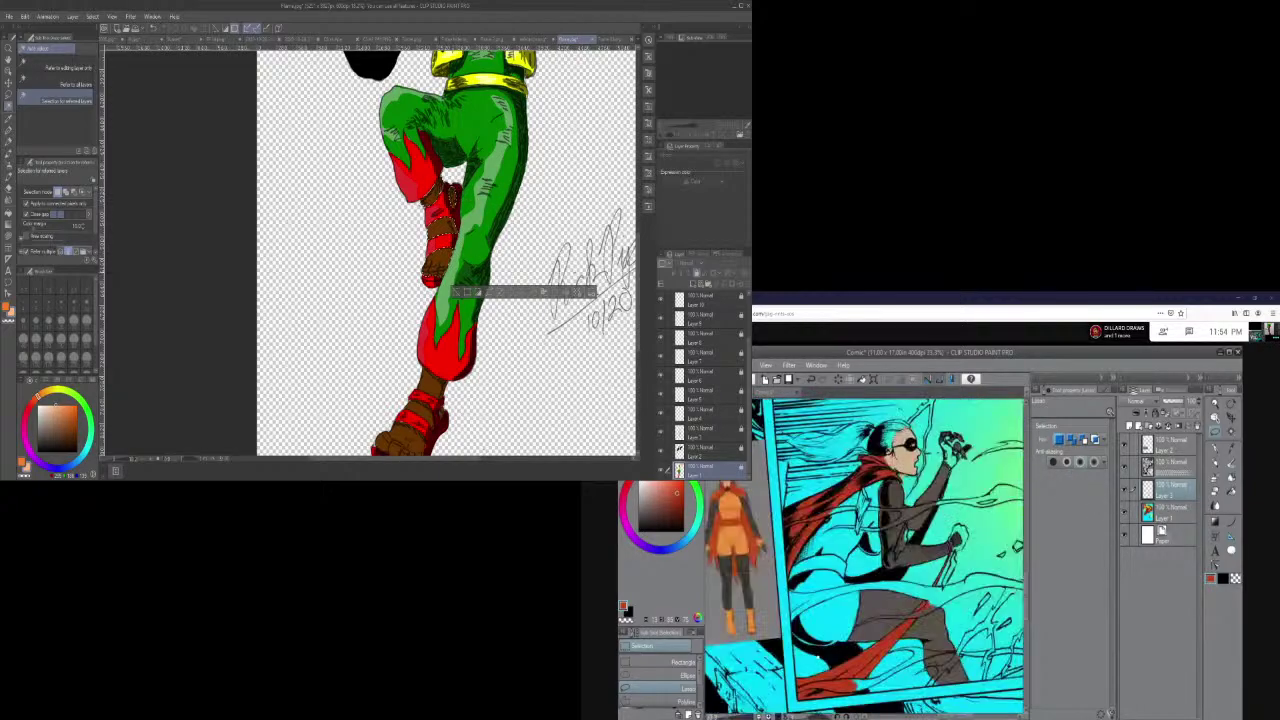
pyautogui.scroll(-3, 630, 300)
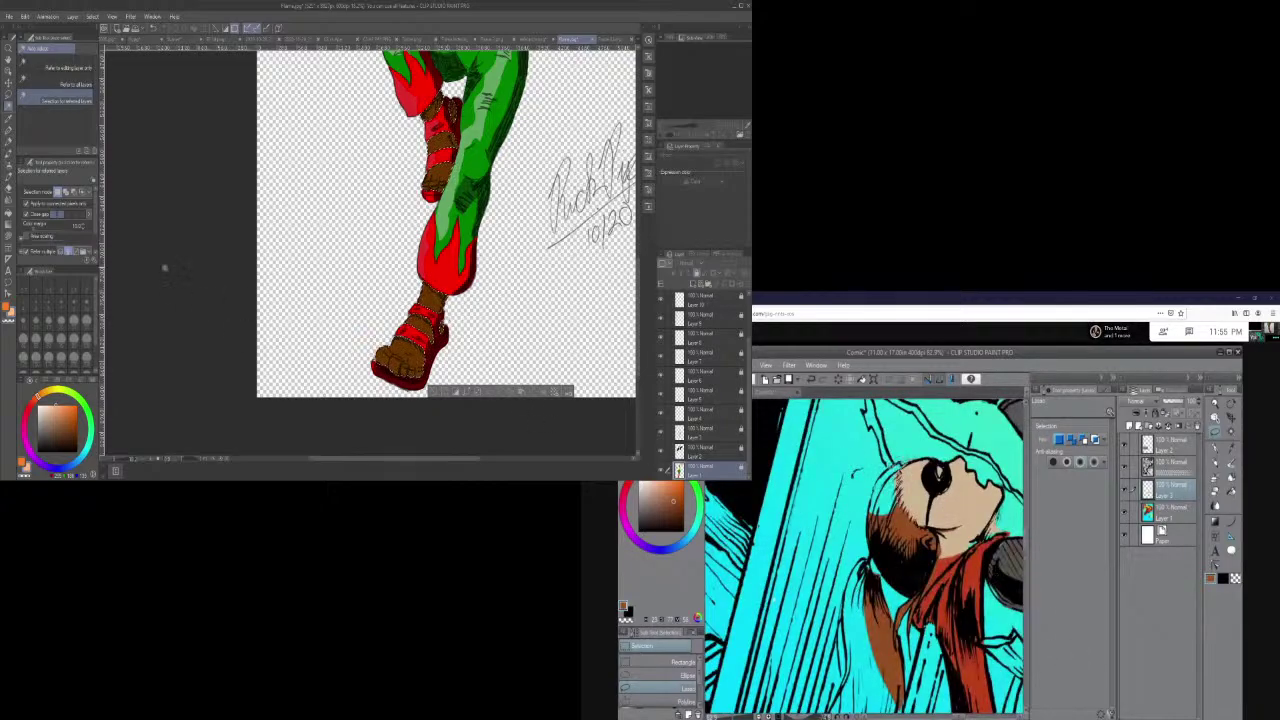
# - Lasso-fill darker brown shadows over the selected skin areas on Layer 11
pyautogui.click(8, 118)
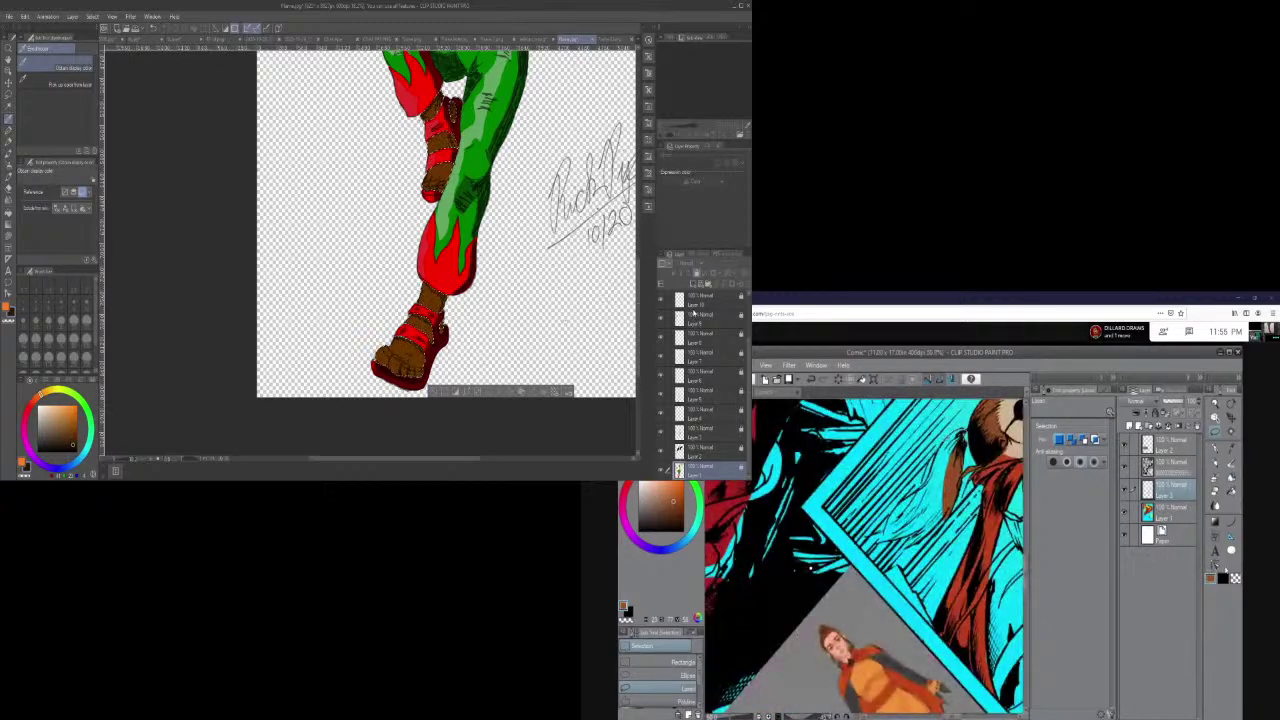
pyautogui.scroll(3, 745, 323)
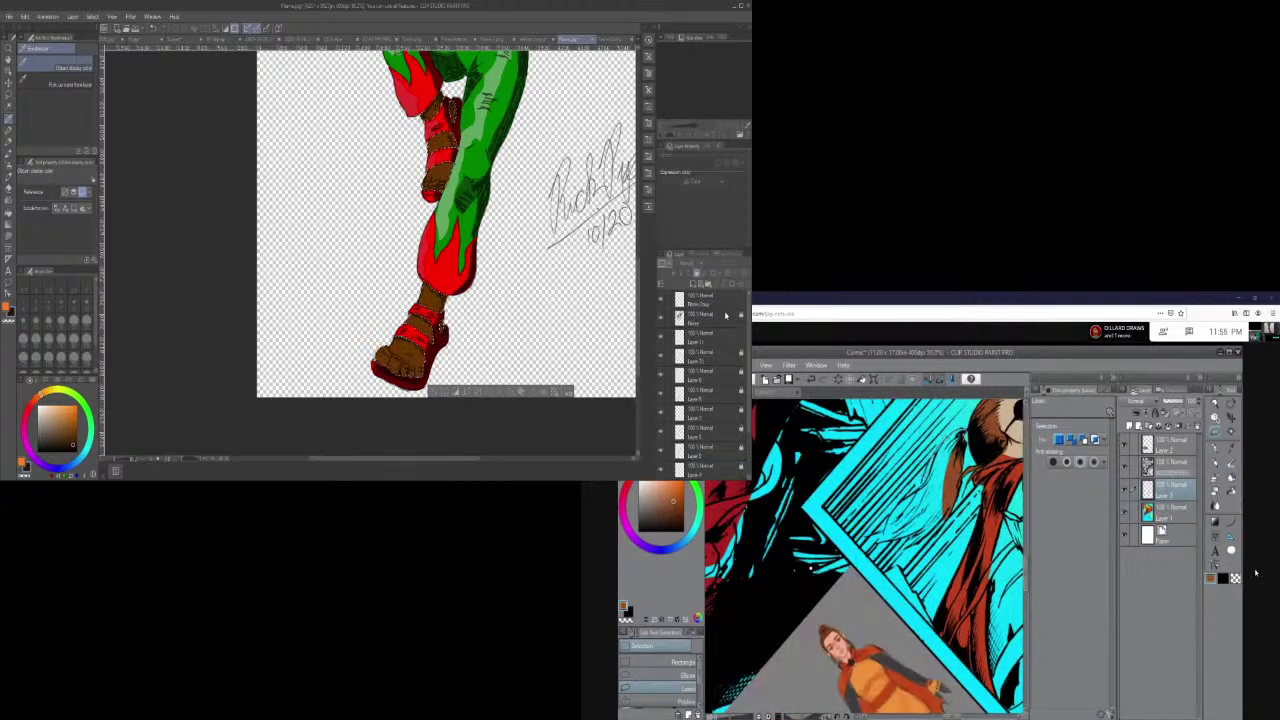
pyautogui.click(703, 343)
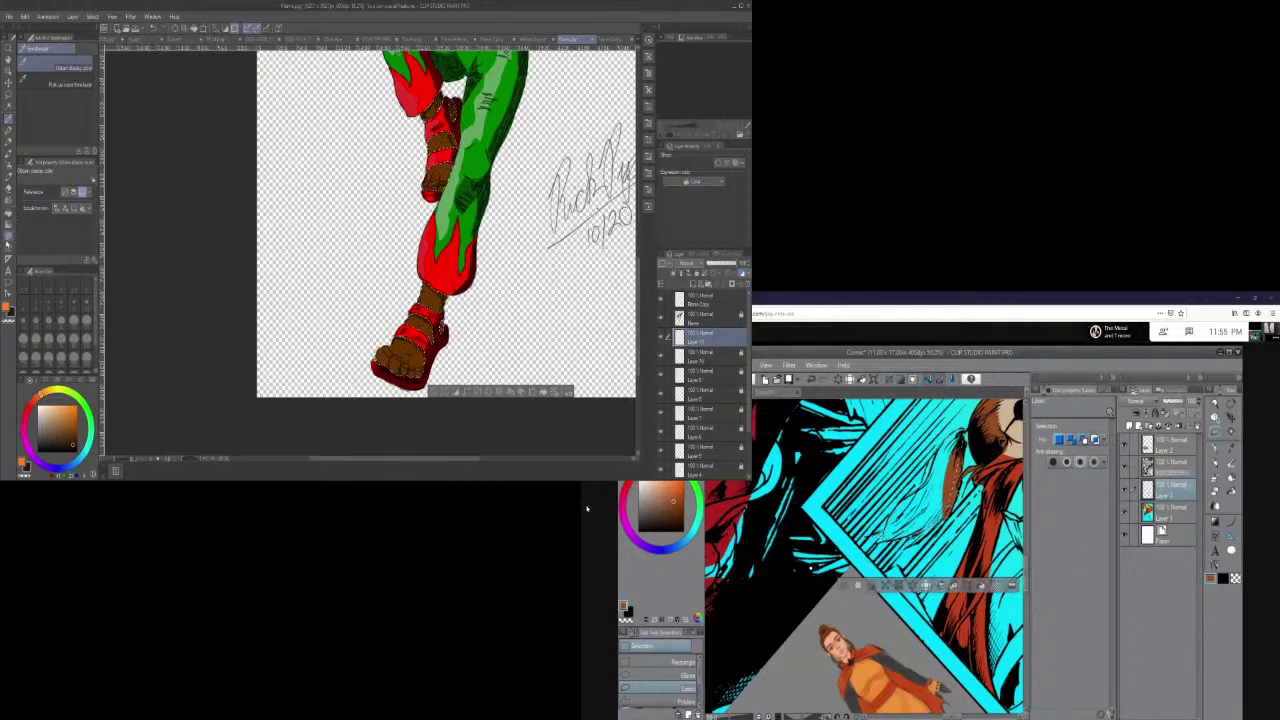
pyautogui.click(9, 238)
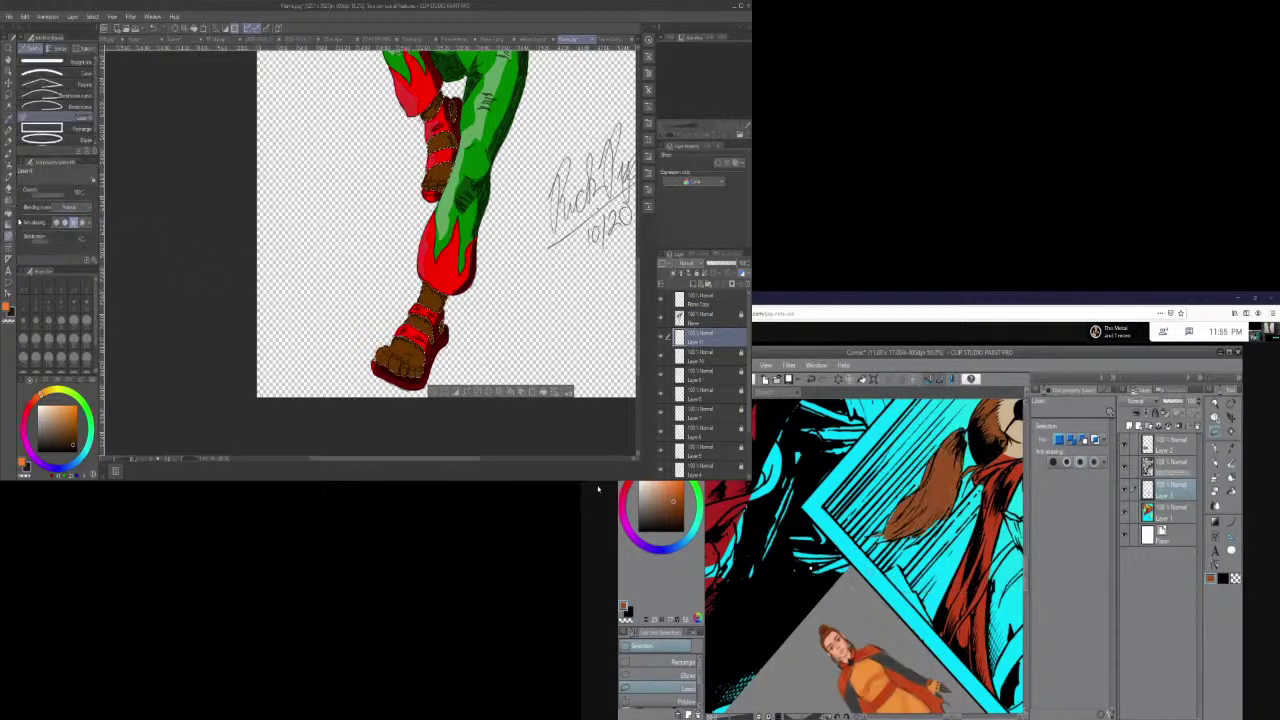
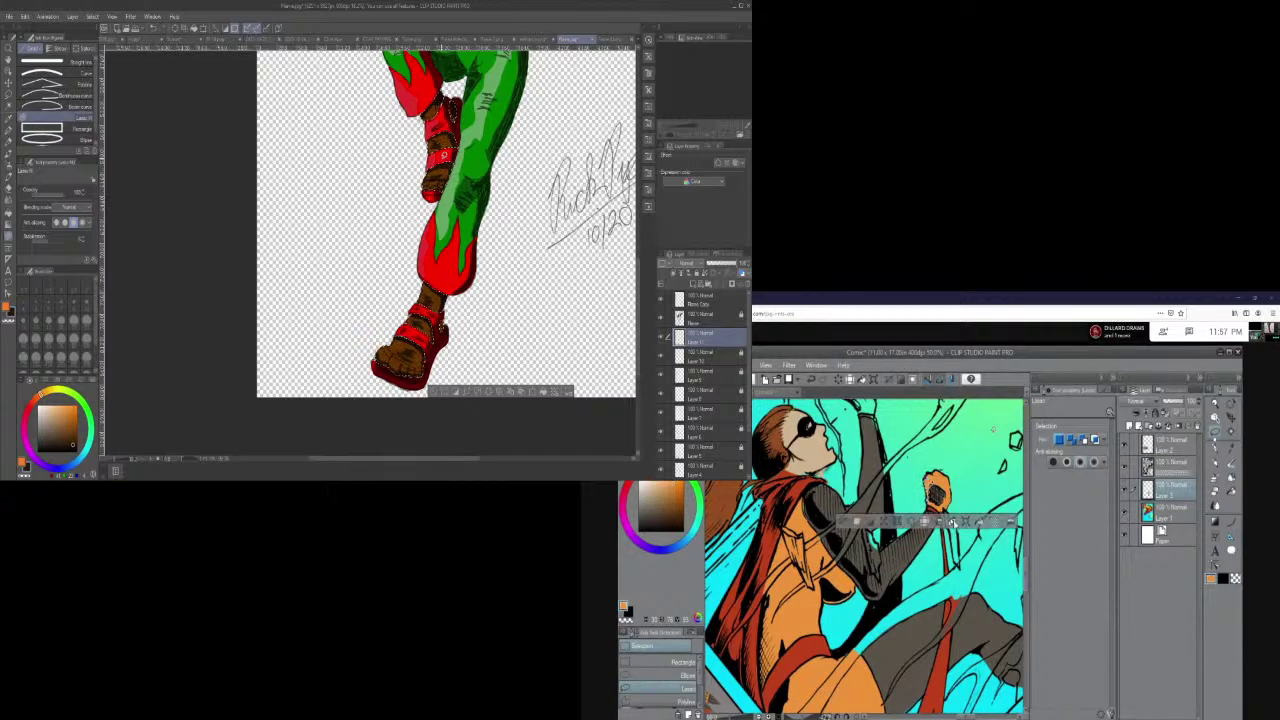
# - Clear the active selection on the comic page's heroine panel
pyautogui.hotkey('ctrl', 'd')
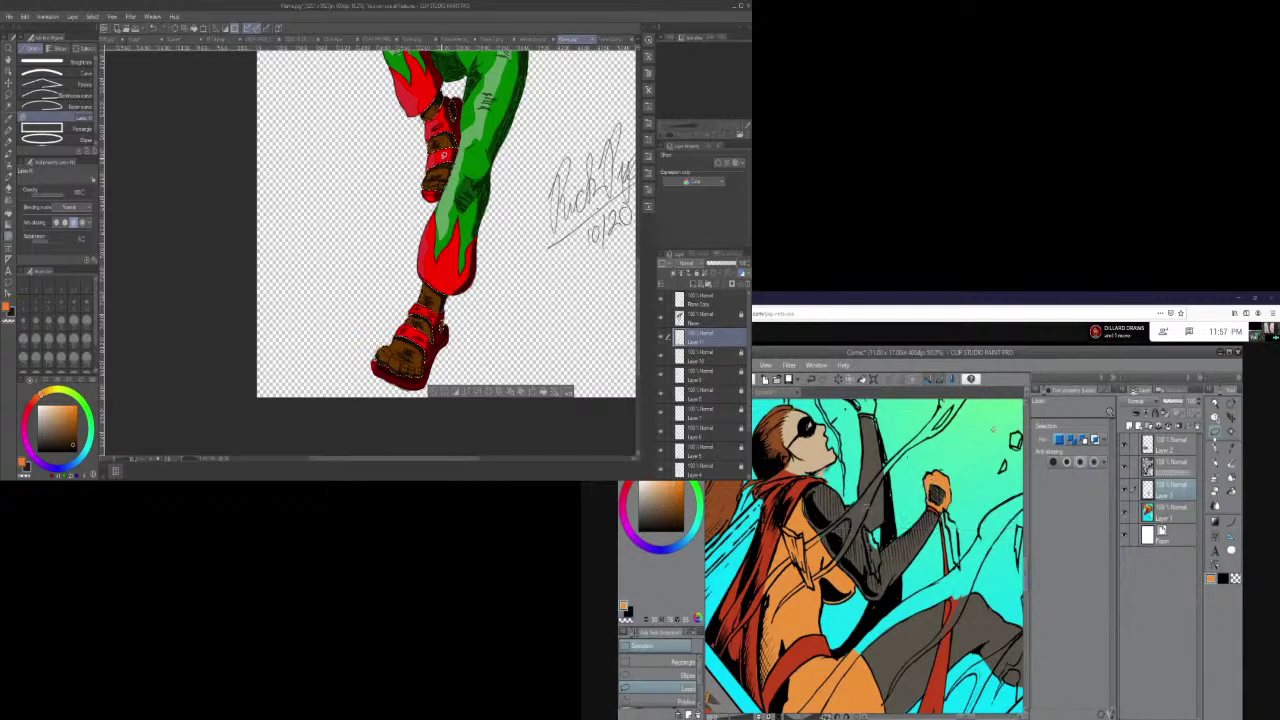
pyautogui.moveTo(993, 429); pyautogui.dragTo(968, 539)
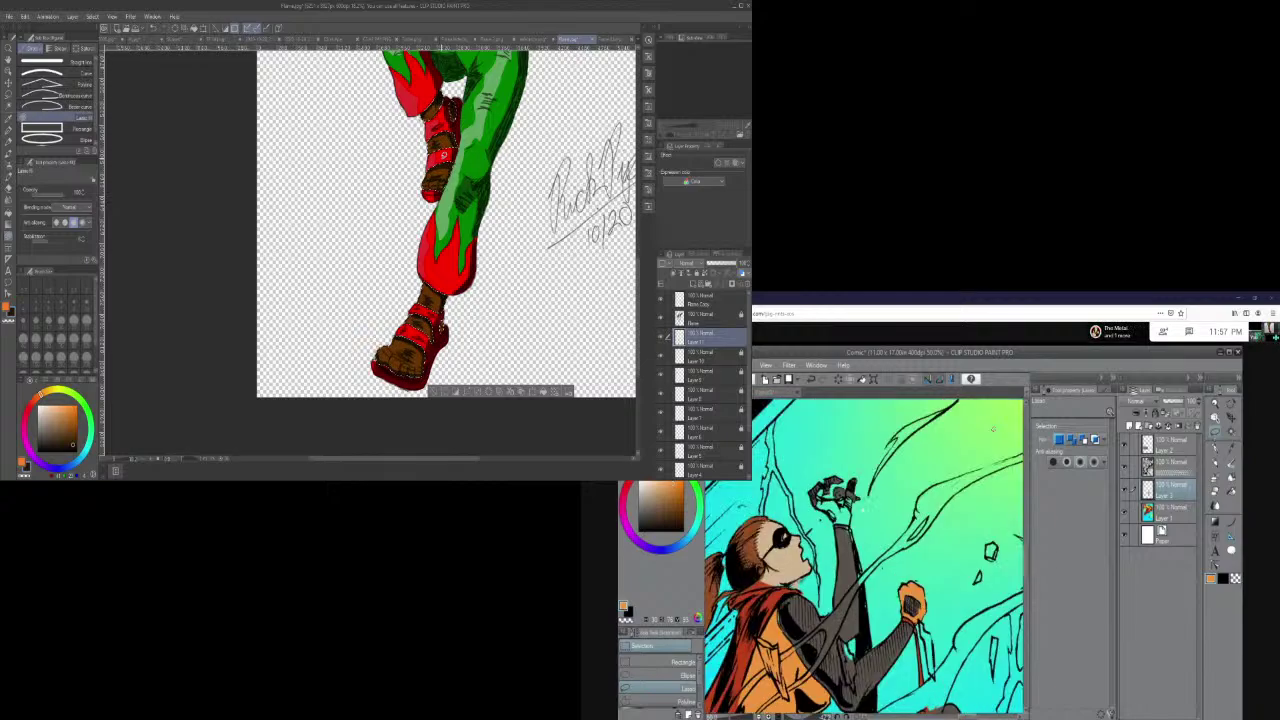
pyautogui.scroll(2, 993, 429)
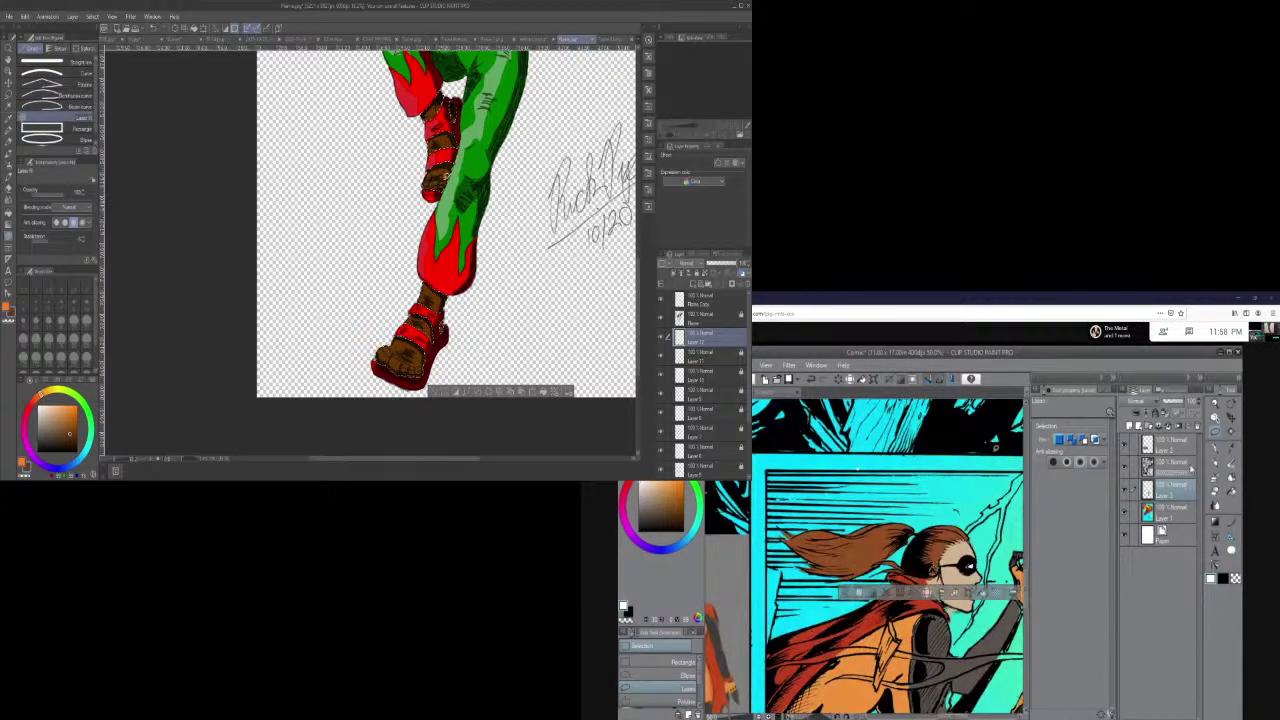
# - Clear the selection around the Flame's brown skin areas and lock Layer 12
pyautogui.scroll(2, 640, 290)
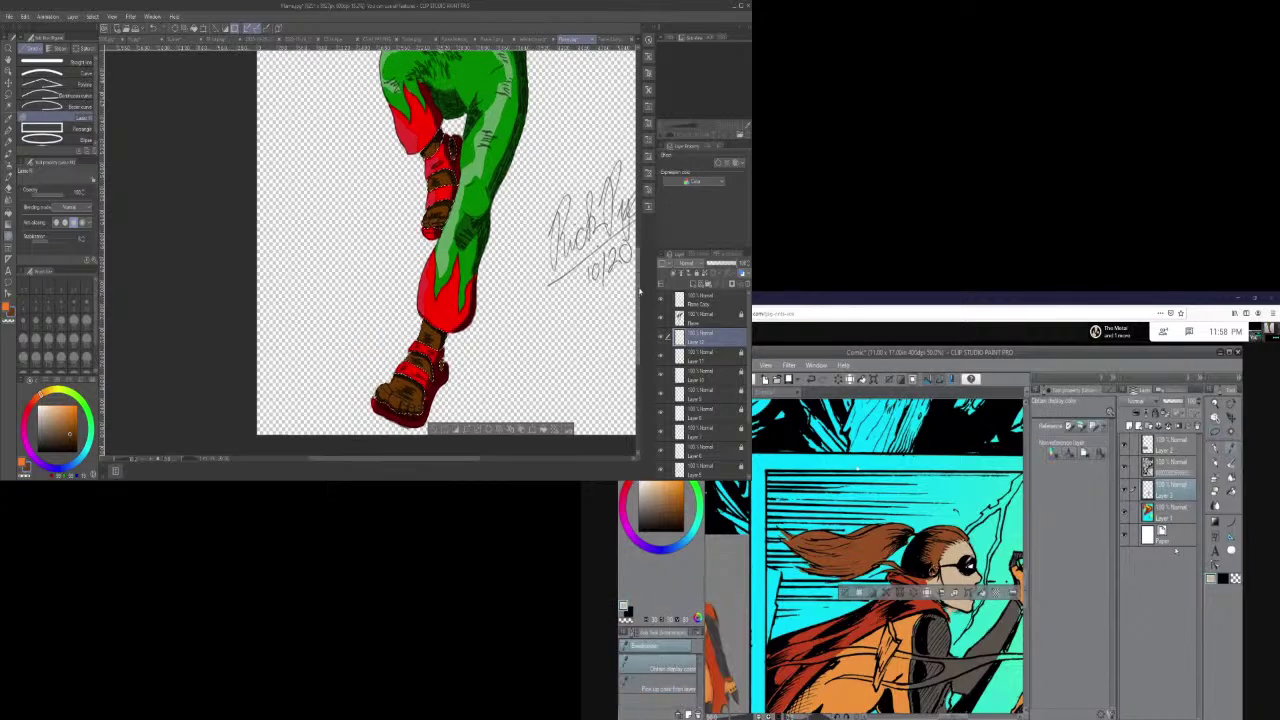
pyautogui.scroll(10, 640, 290)
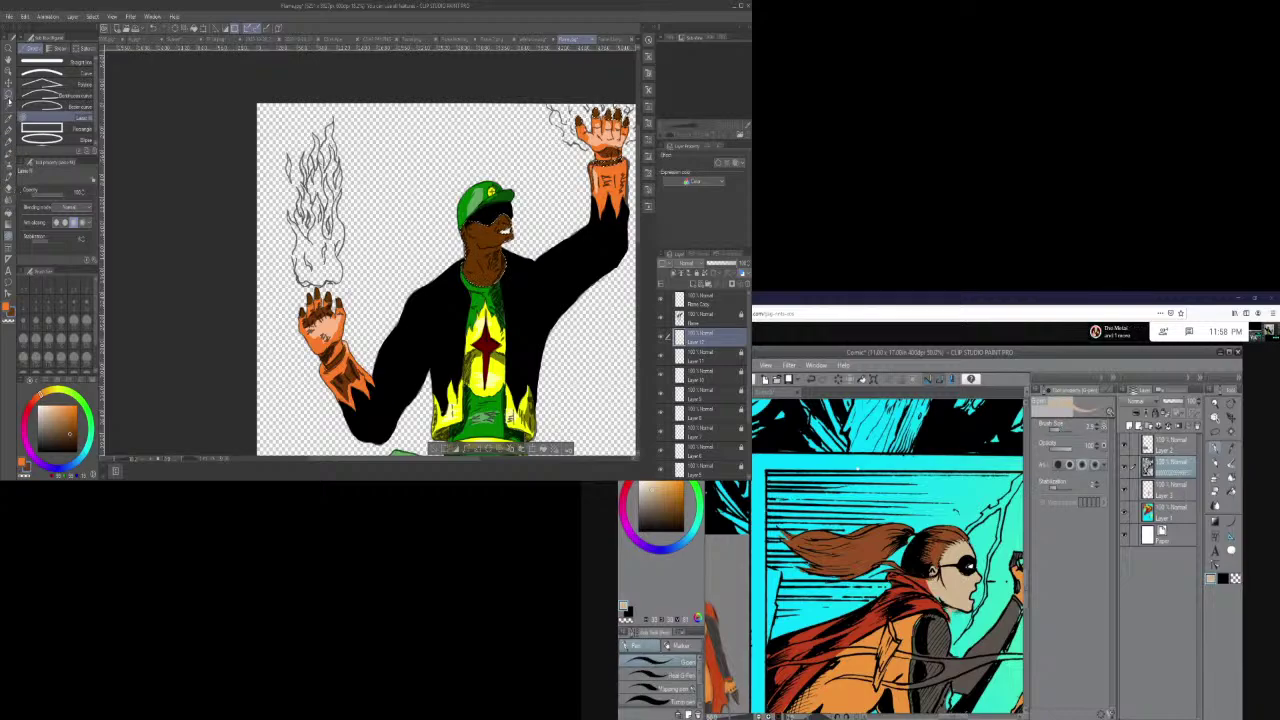
pyautogui.click(9, 97)
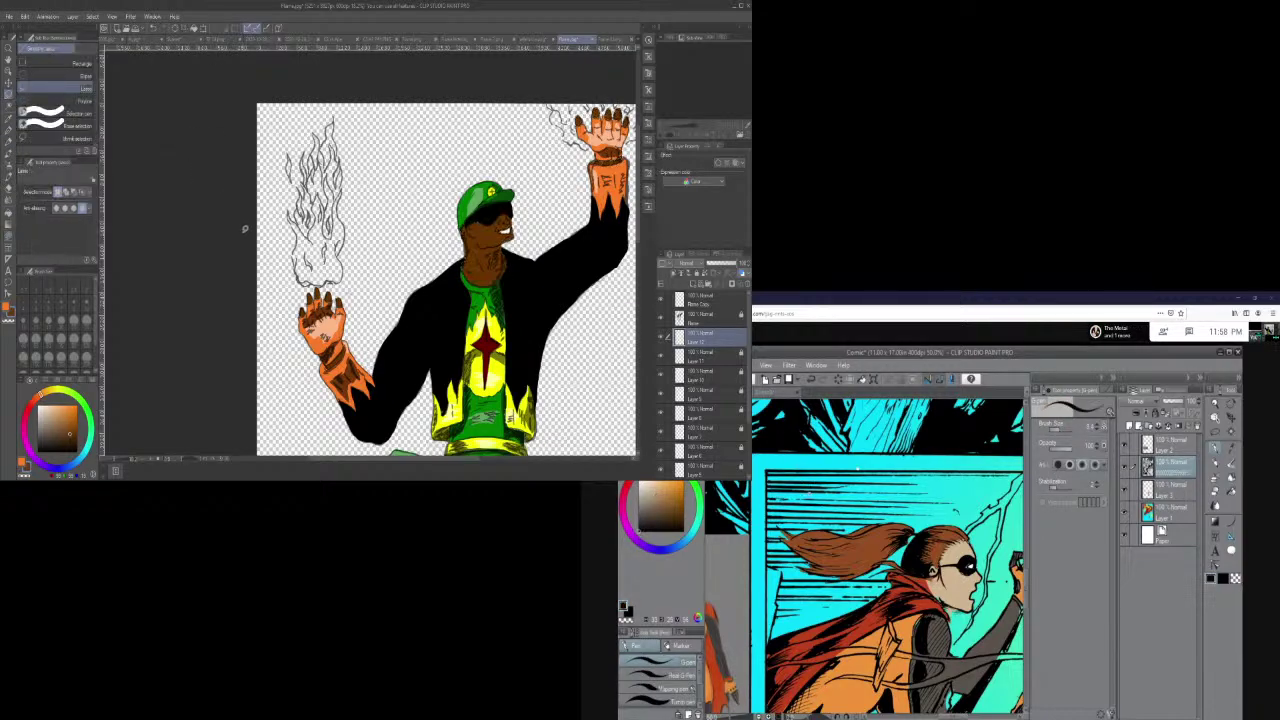
pyautogui.scroll(-2, 244, 228)
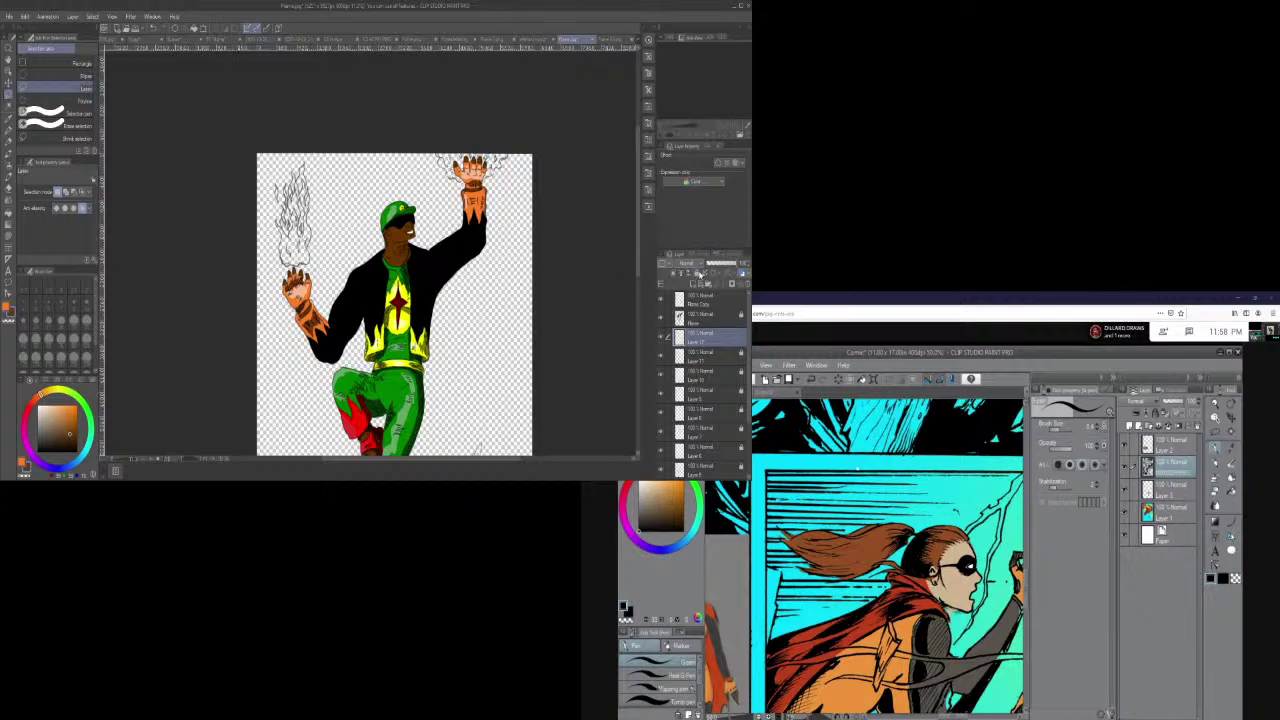
pyautogui.click(698, 276)
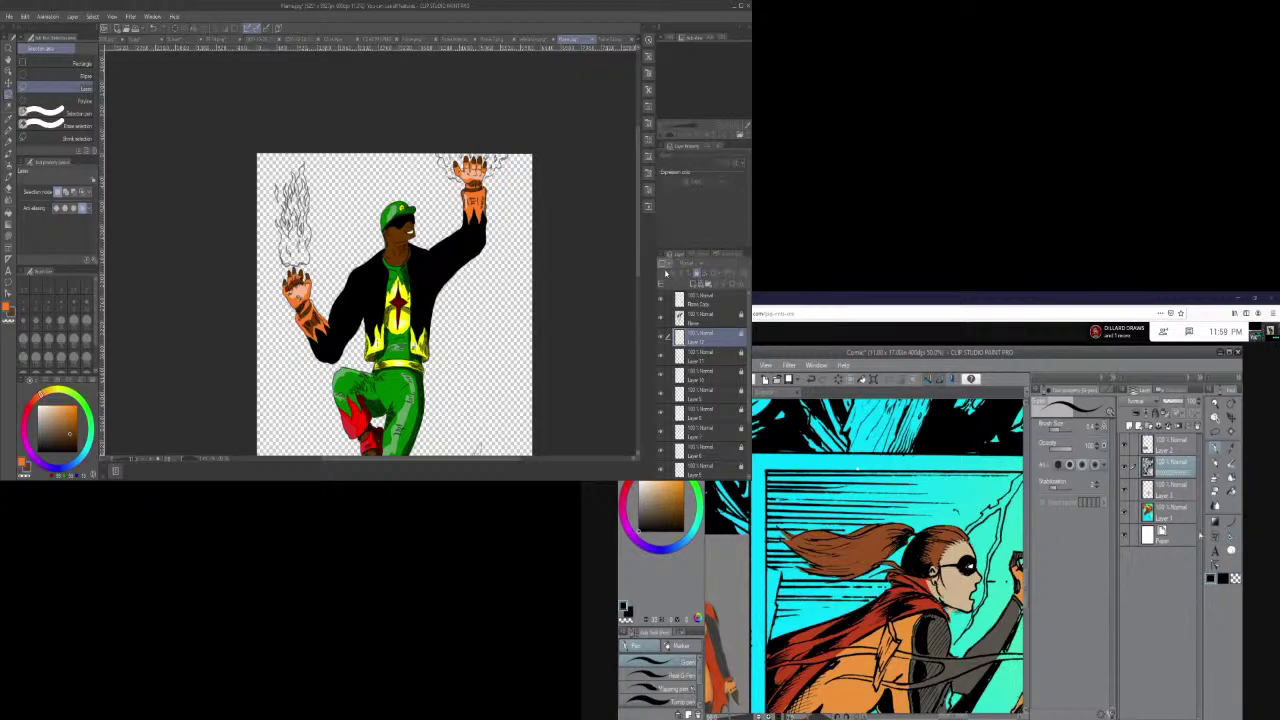
pyautogui.moveTo(640, 266); pyautogui.dragTo(635, 325)
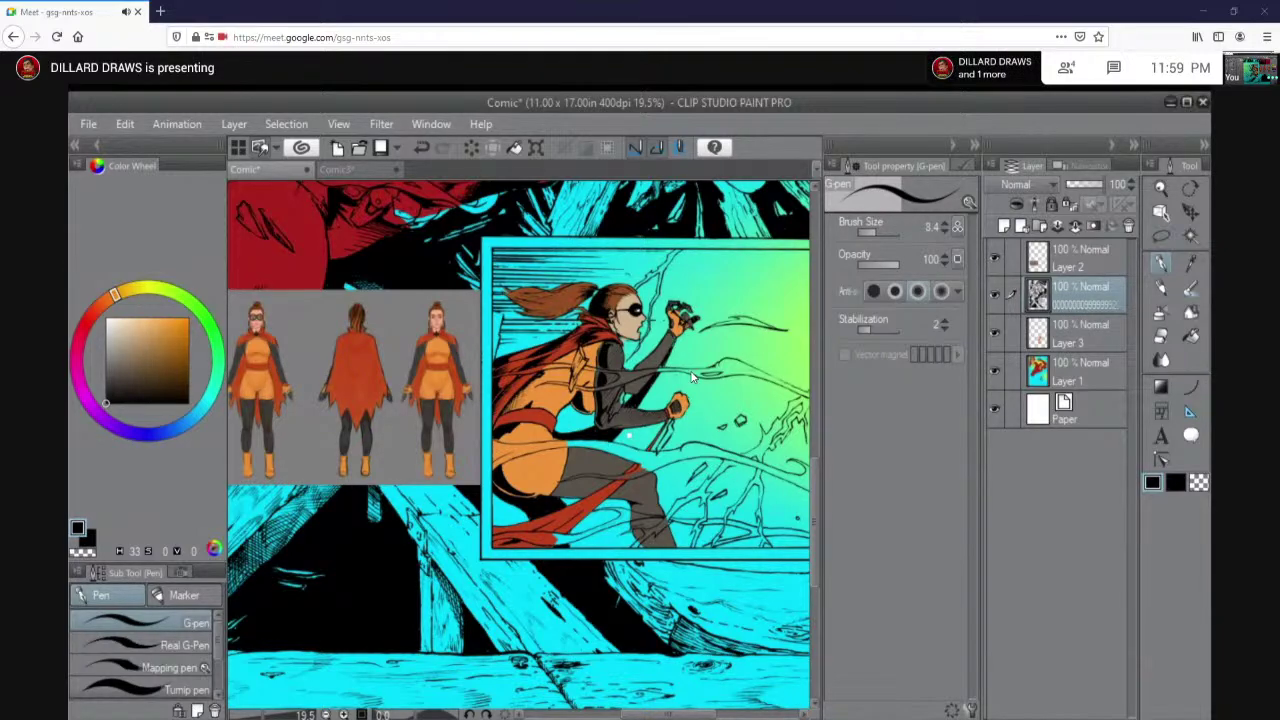
# - Hide Layer 2 with the costume reference figures on the comic page
pyautogui.hotkey('ctrl', '+')
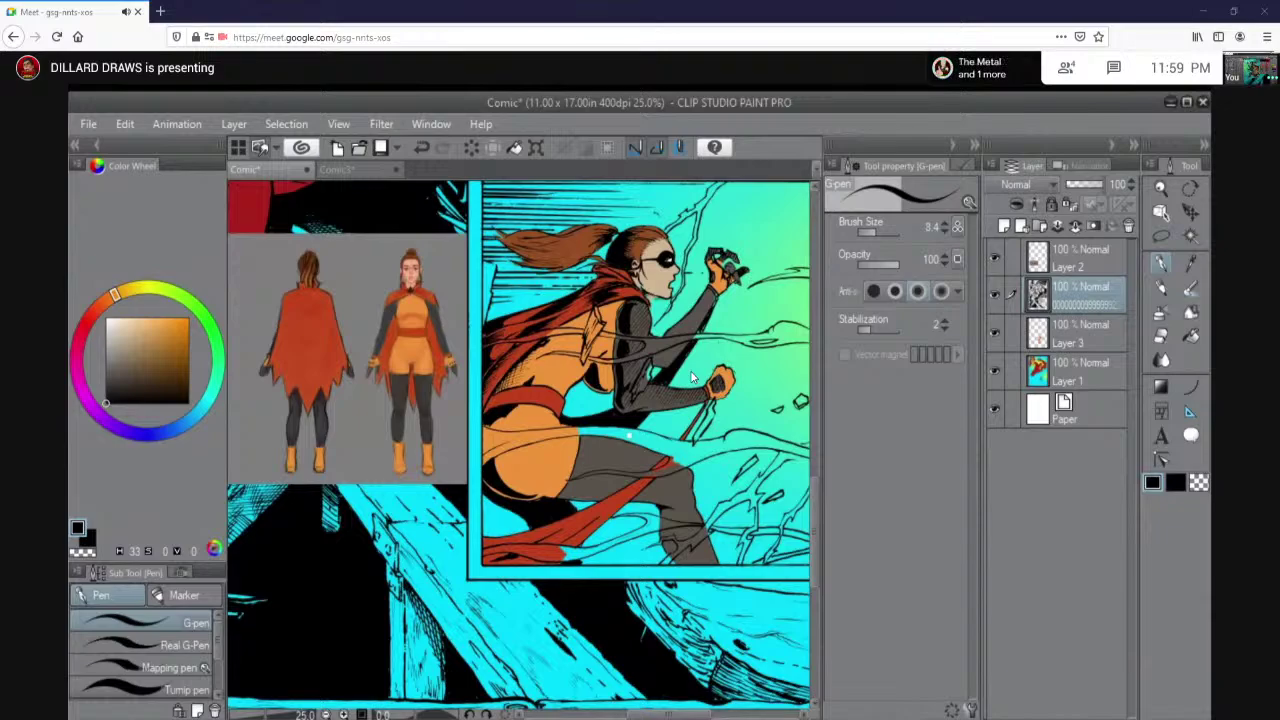
pyautogui.hotkey('ctrl', '-')
pyautogui.hotkey('ctrl', '-')
pyautogui.hotkey('ctrl', '-')
pyautogui.hotkey('ctrl', '-')
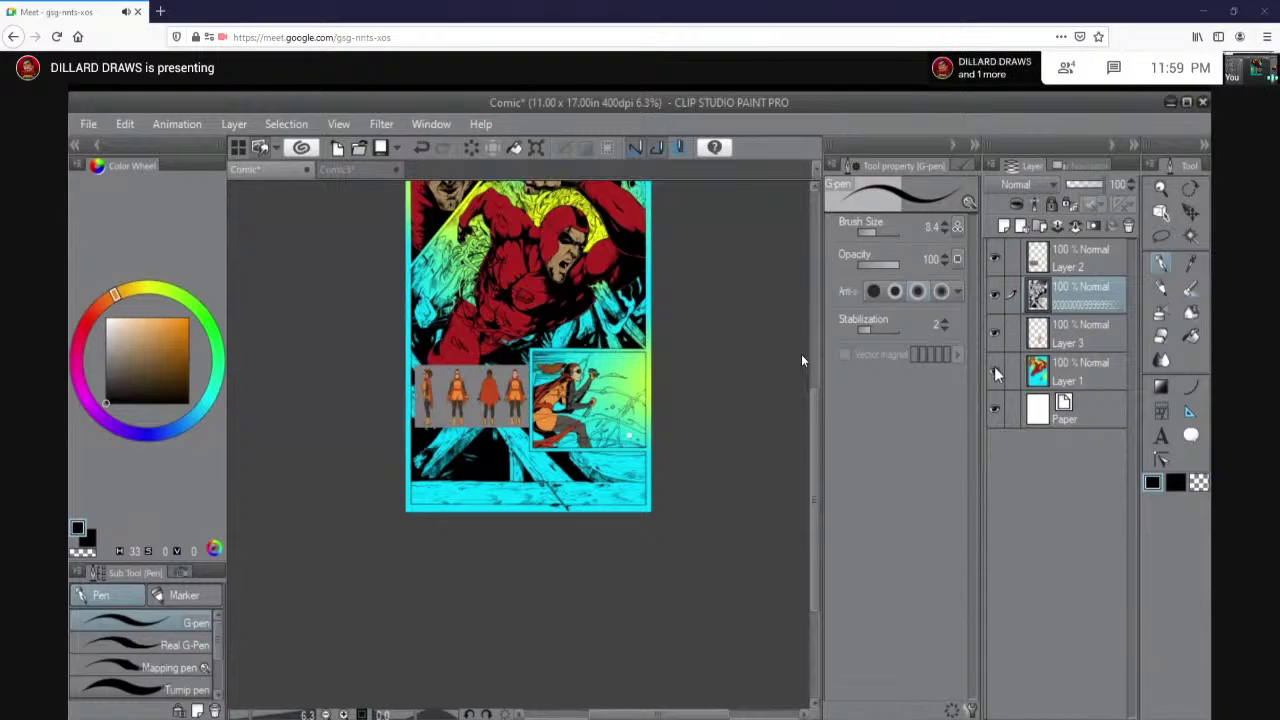
pyautogui.click(995, 258)
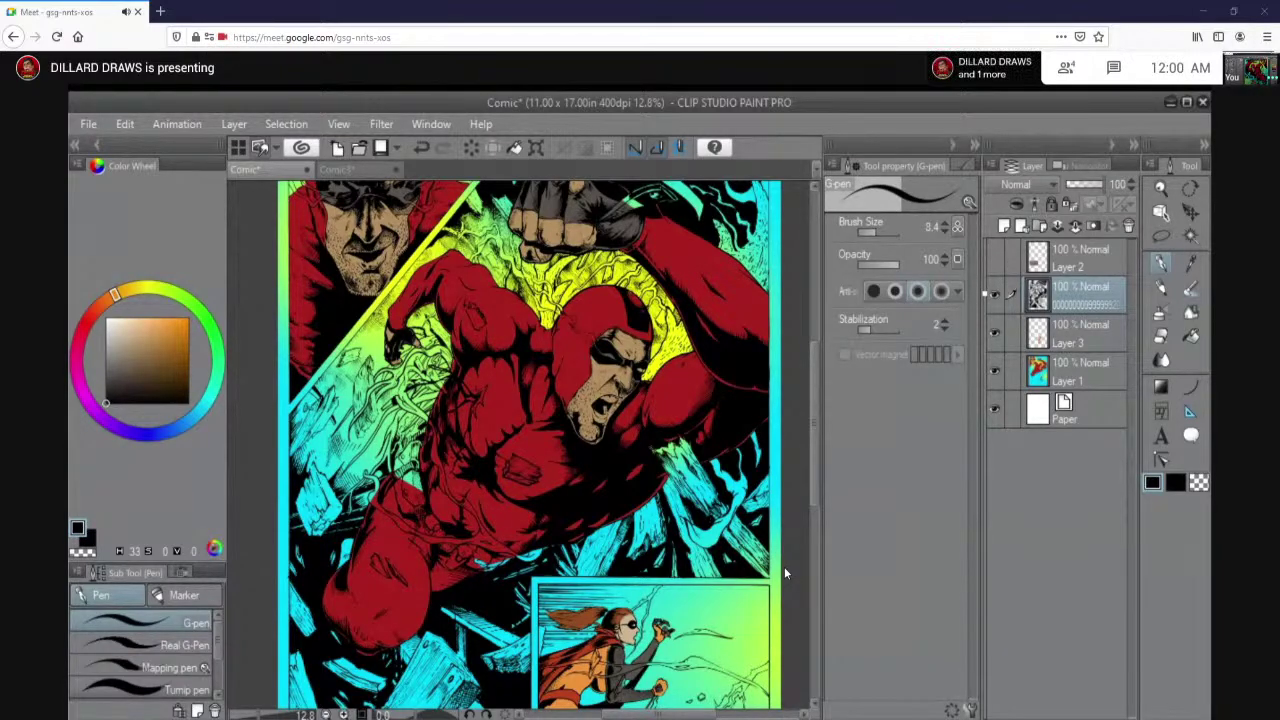
# - Pin the last-listed participant's video in the Google Meet call and close the meeting details
pyautogui.click(1064, 70)
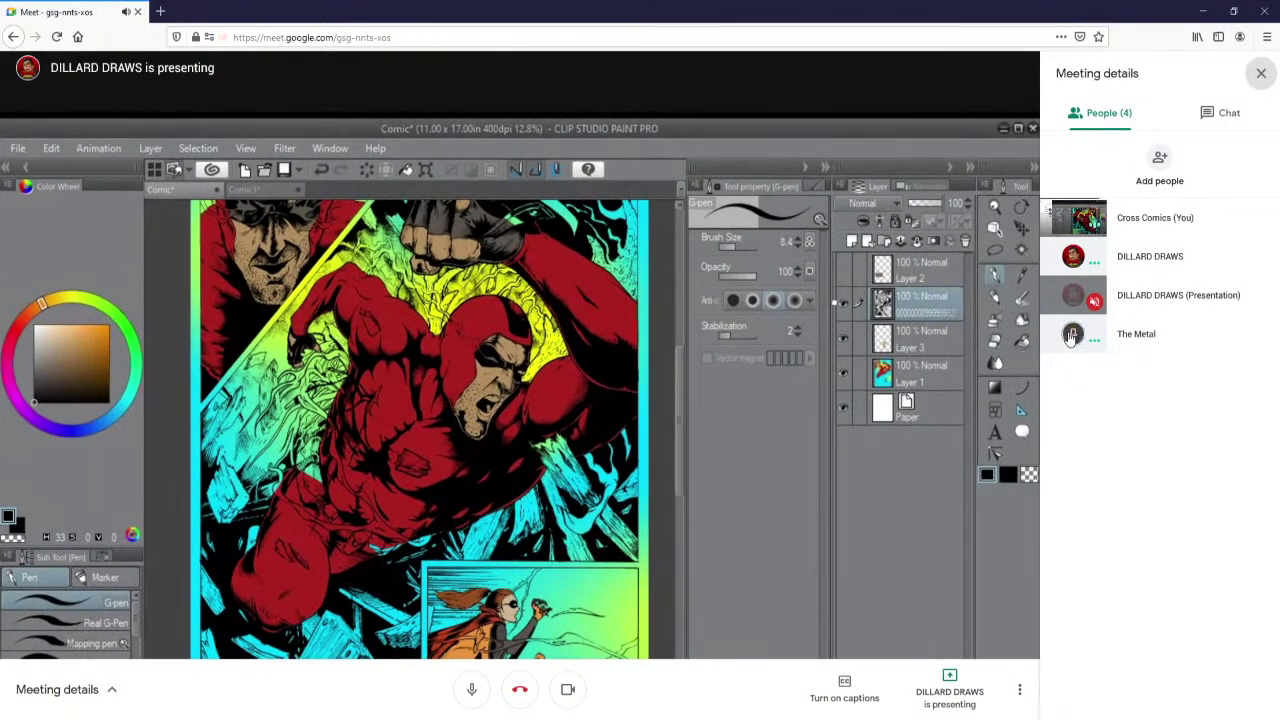
pyautogui.click(1071, 336)
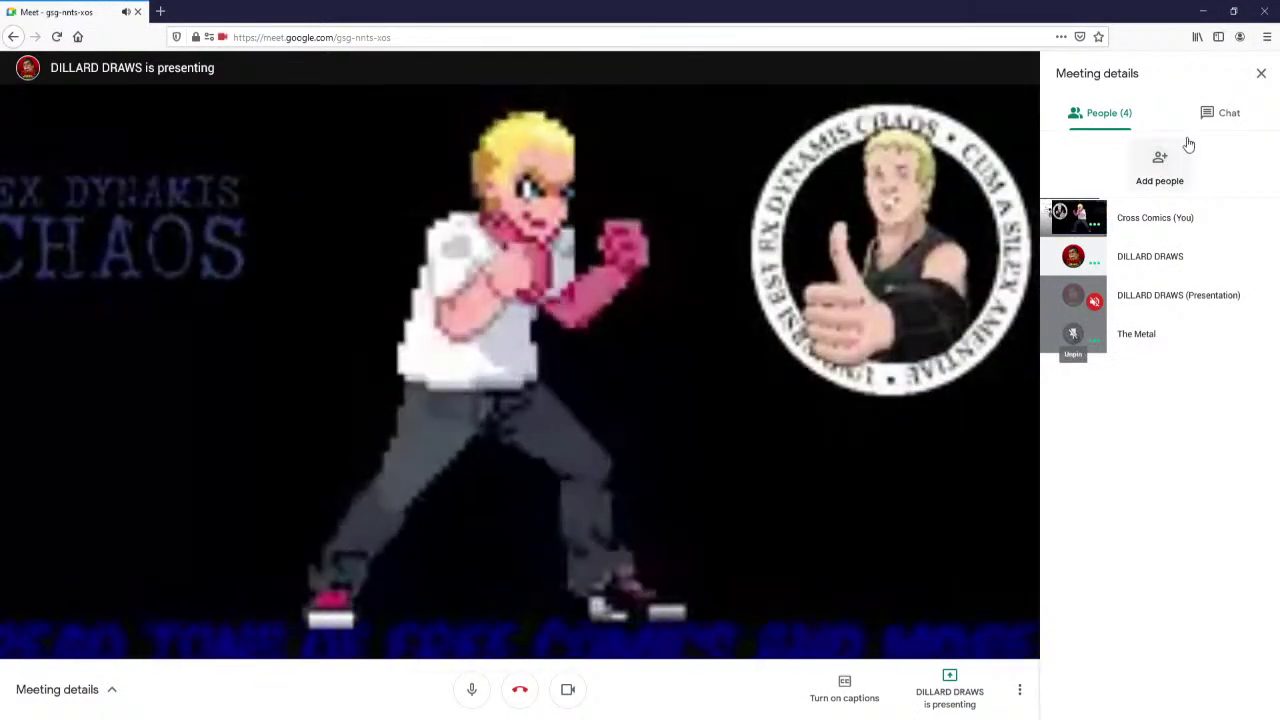
pyautogui.click(1261, 73)
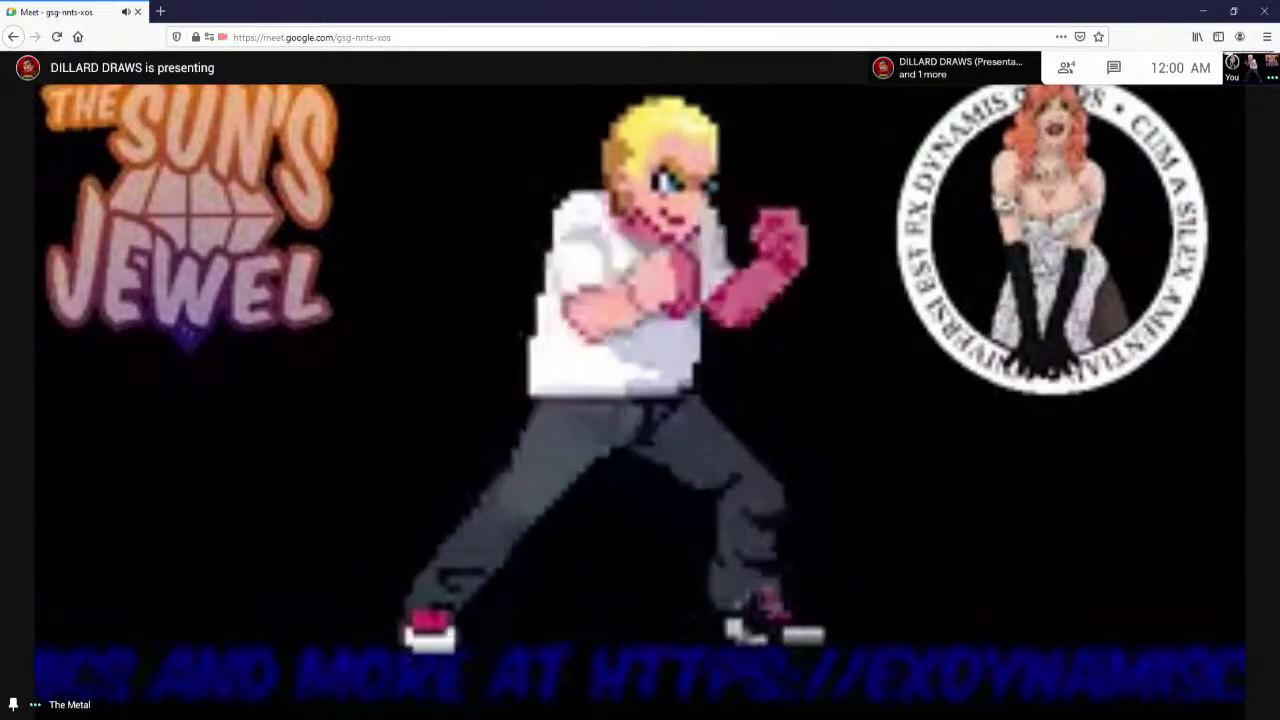
pyautogui.moveTo(556, 543)
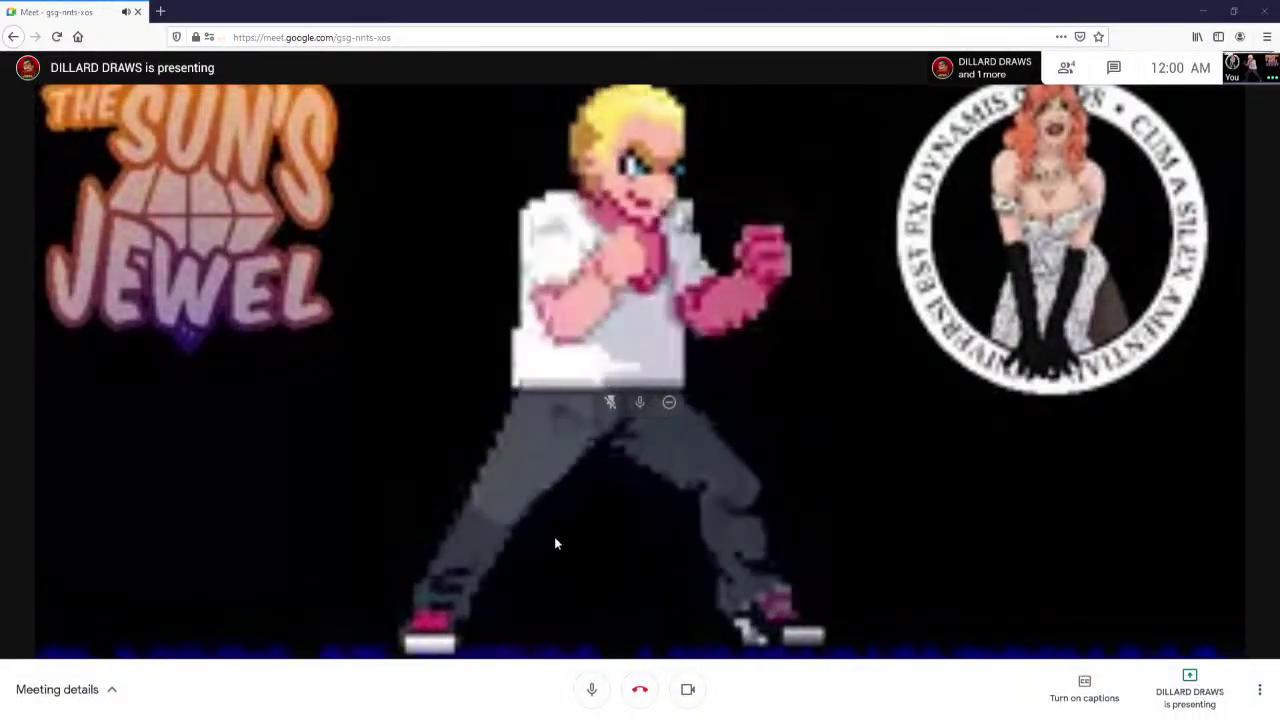